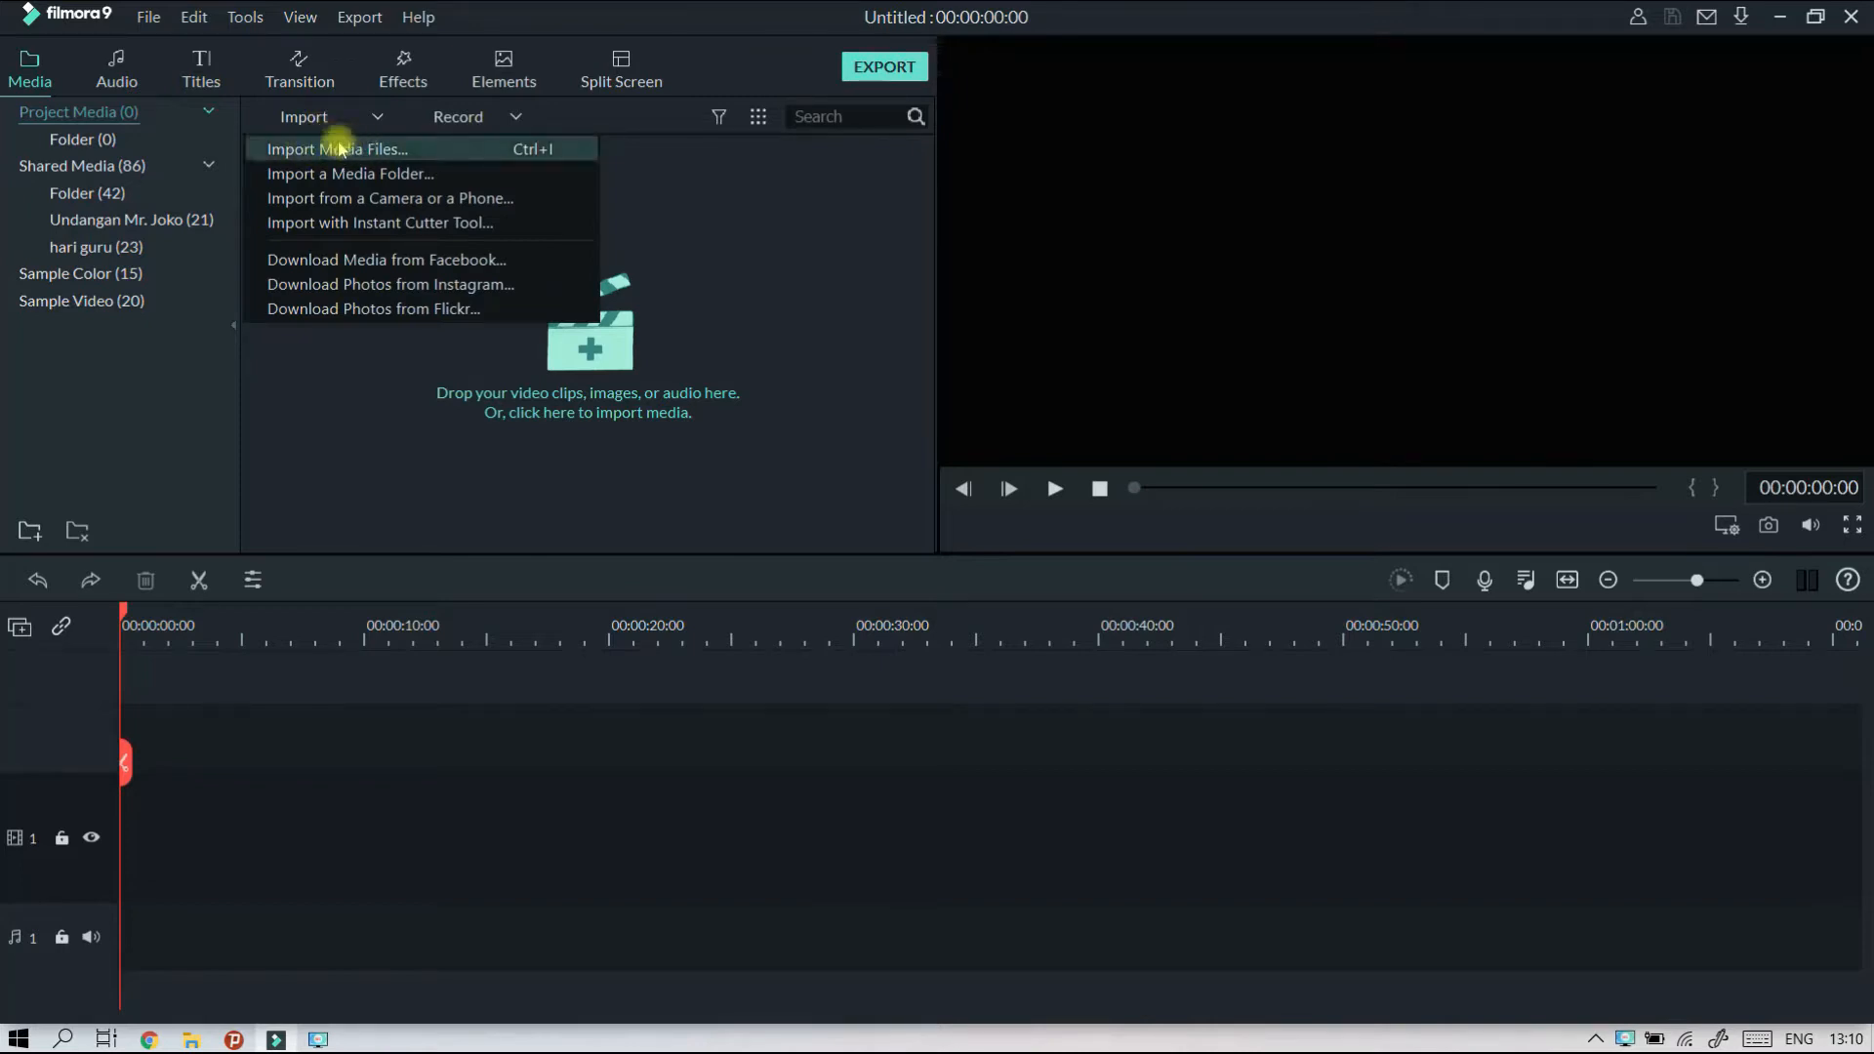
Start importing media files and open the GAMBAR UNTUK SLIDE folder on the DATA (D:) drive.
{"action": "left_click", "coordinate": [341, 148]}
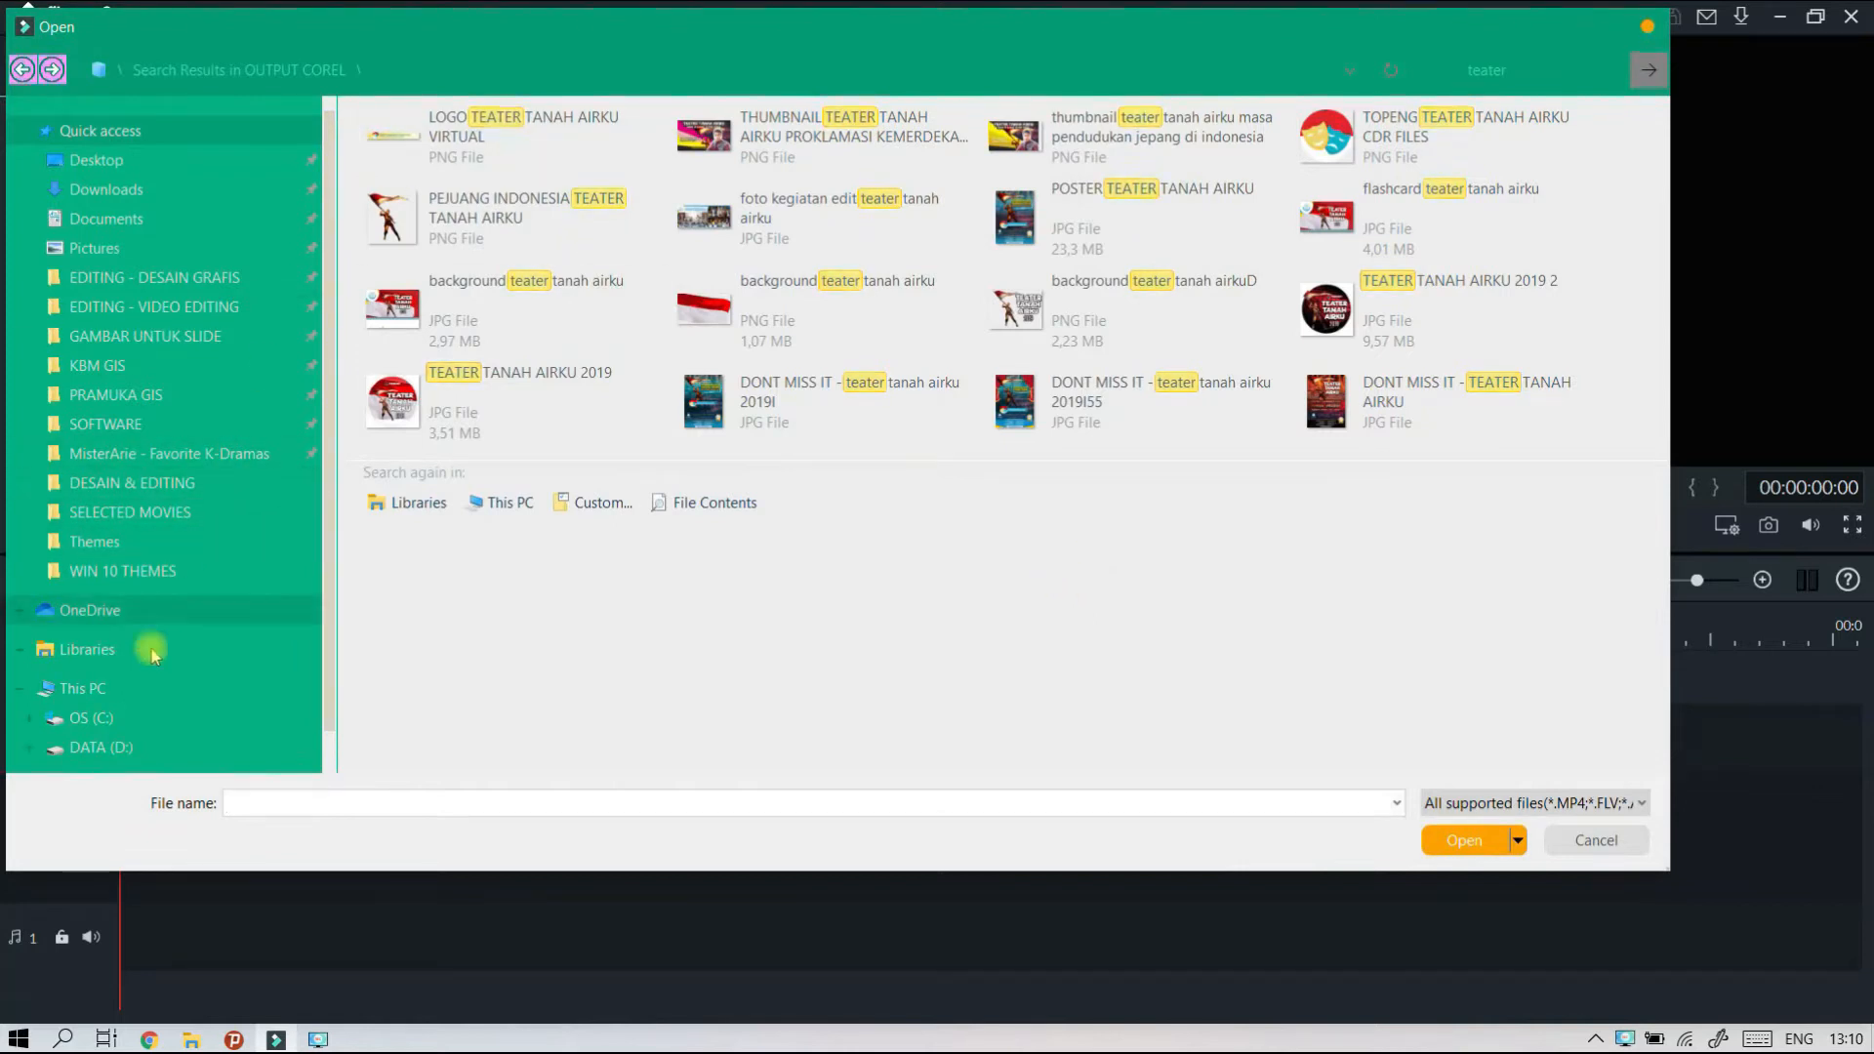
{"action": "left_click", "coordinate": [141, 748]}
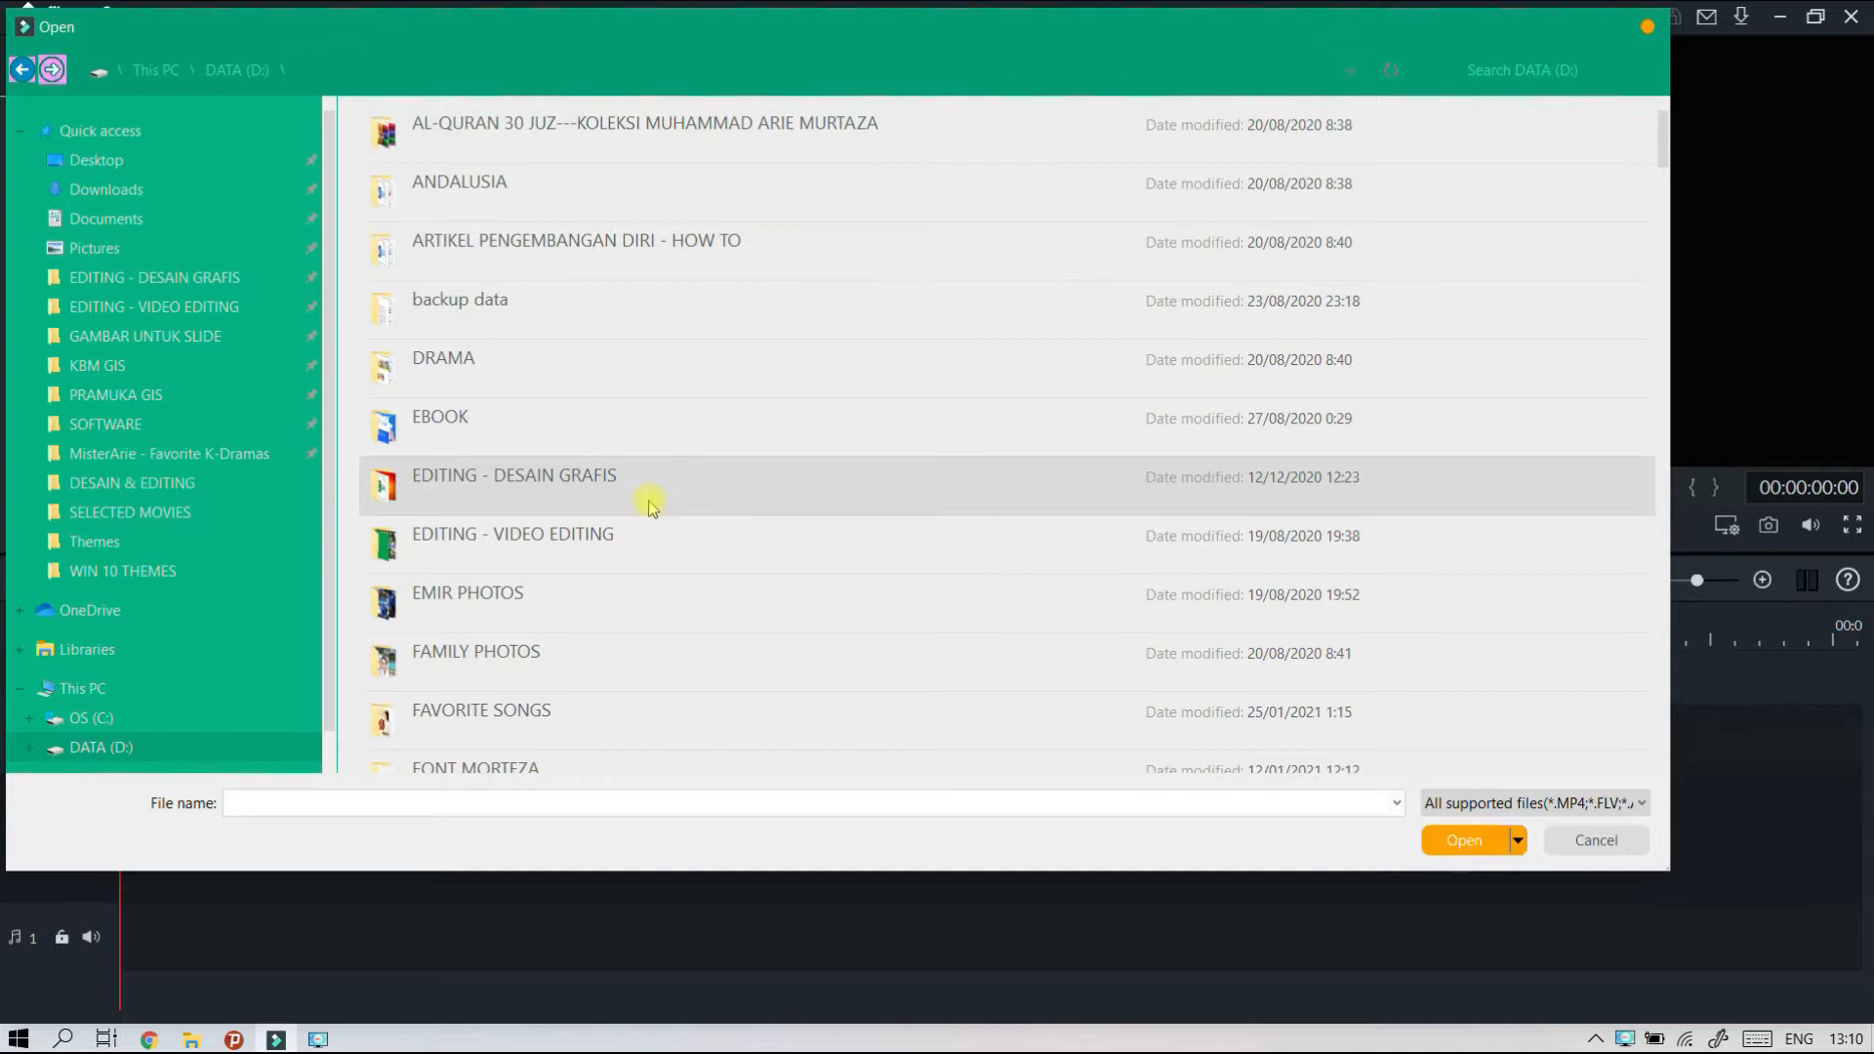
{"action": "scroll", "coordinate": [598, 502], "scroll_direction": "down", "scroll_amount": 3}
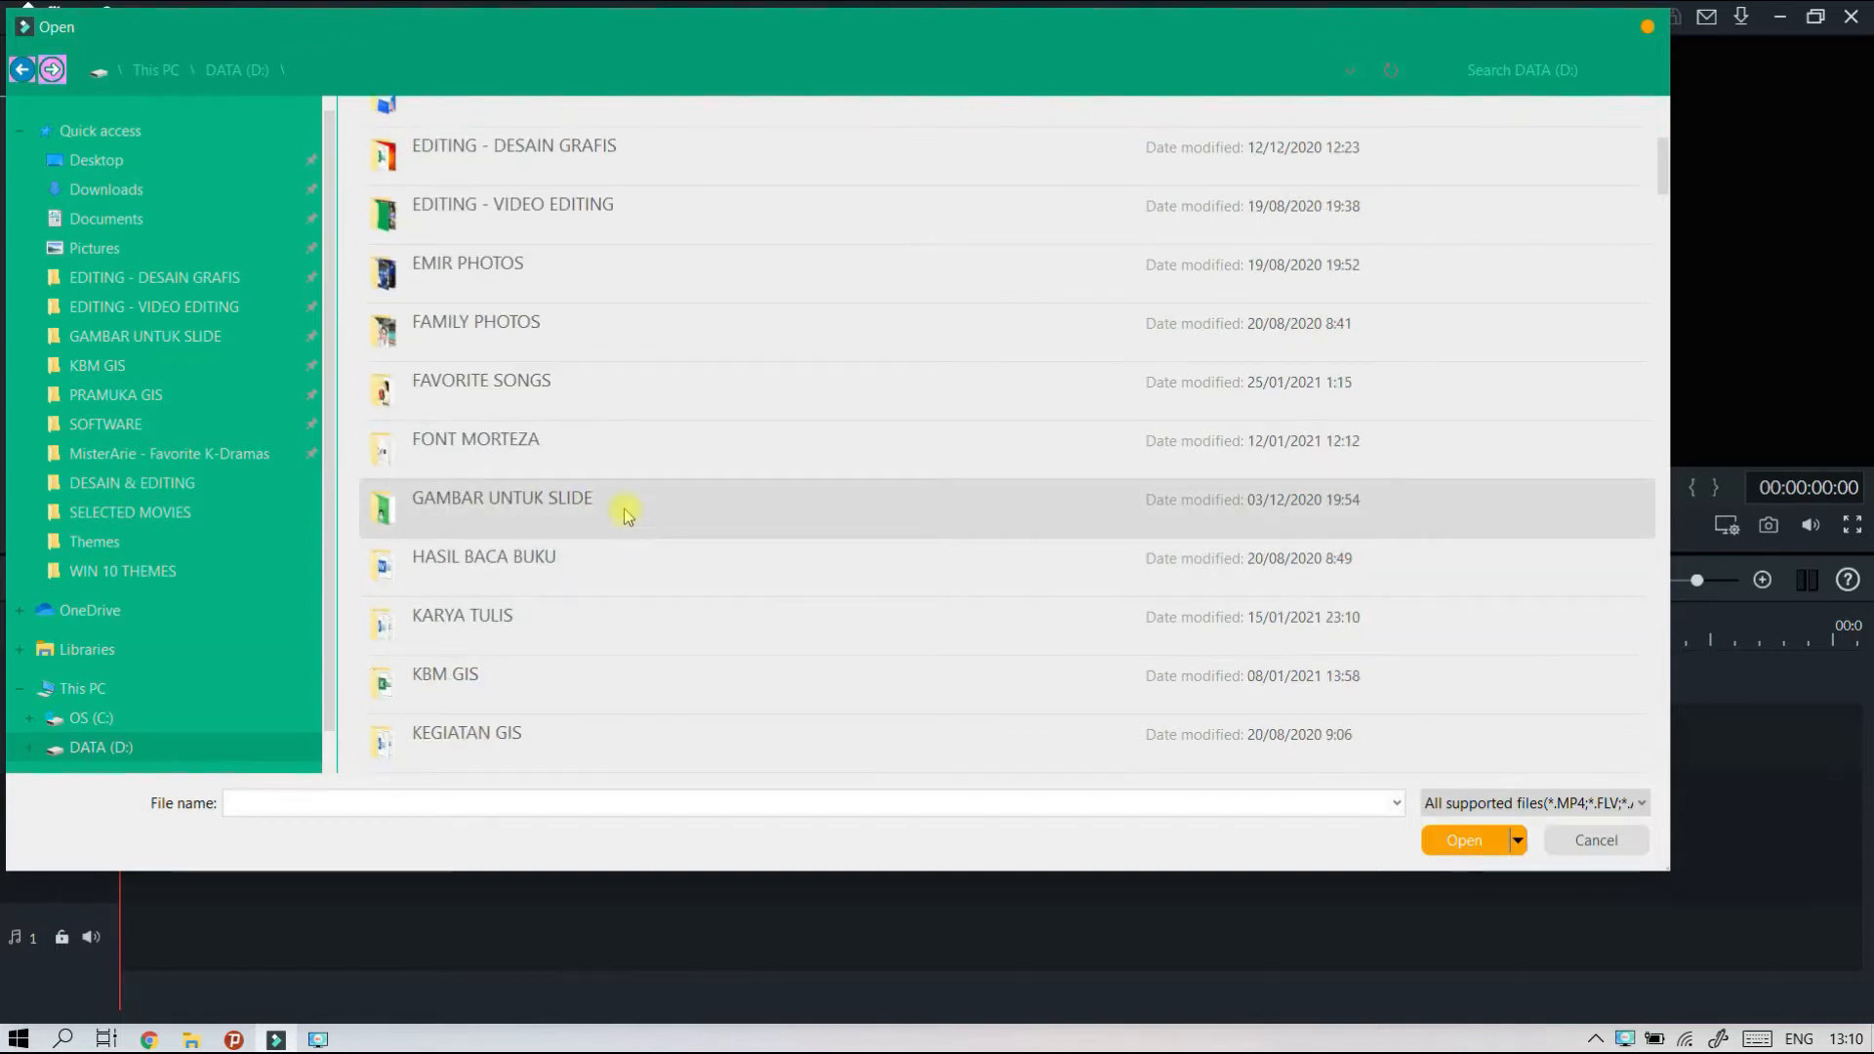
{"action": "double_click", "coordinate": [640, 501]}
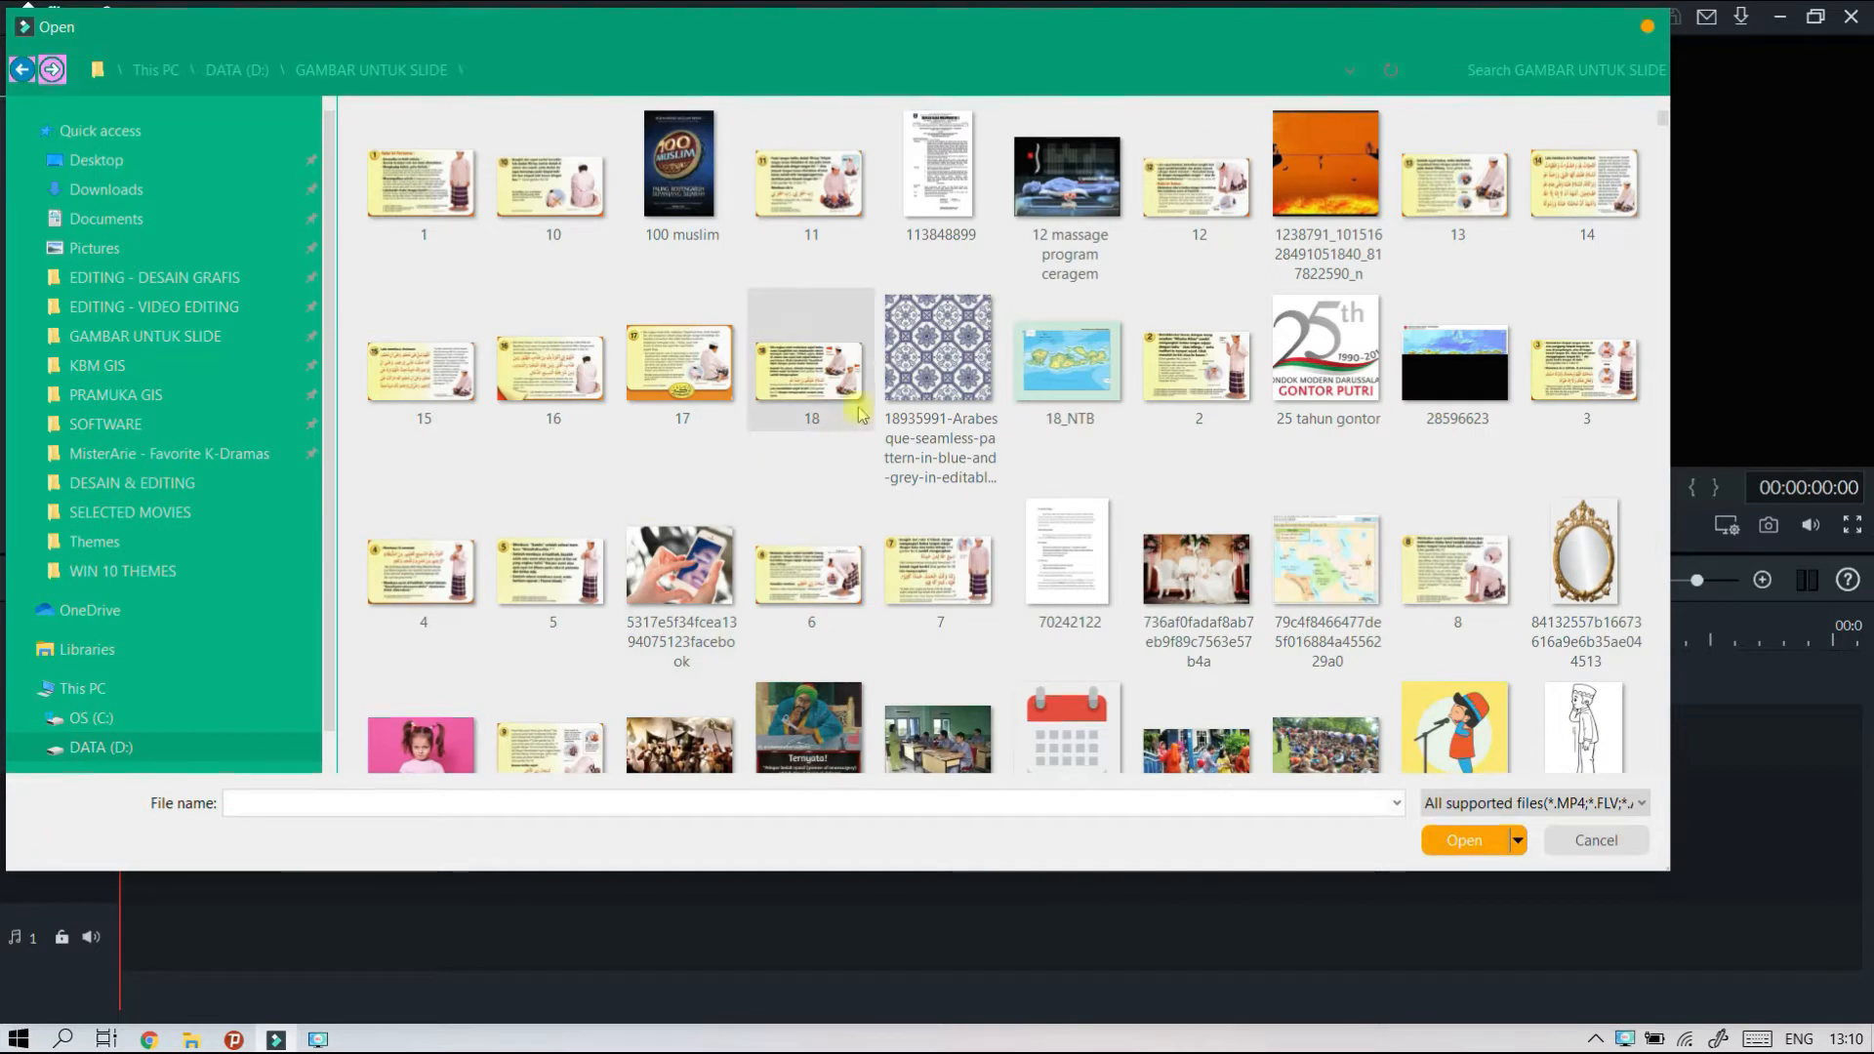
Search the folder for "pasar" and import the PASAR BUAH image into the project media.
{"action": "left_click", "coordinate": [1567, 76]}
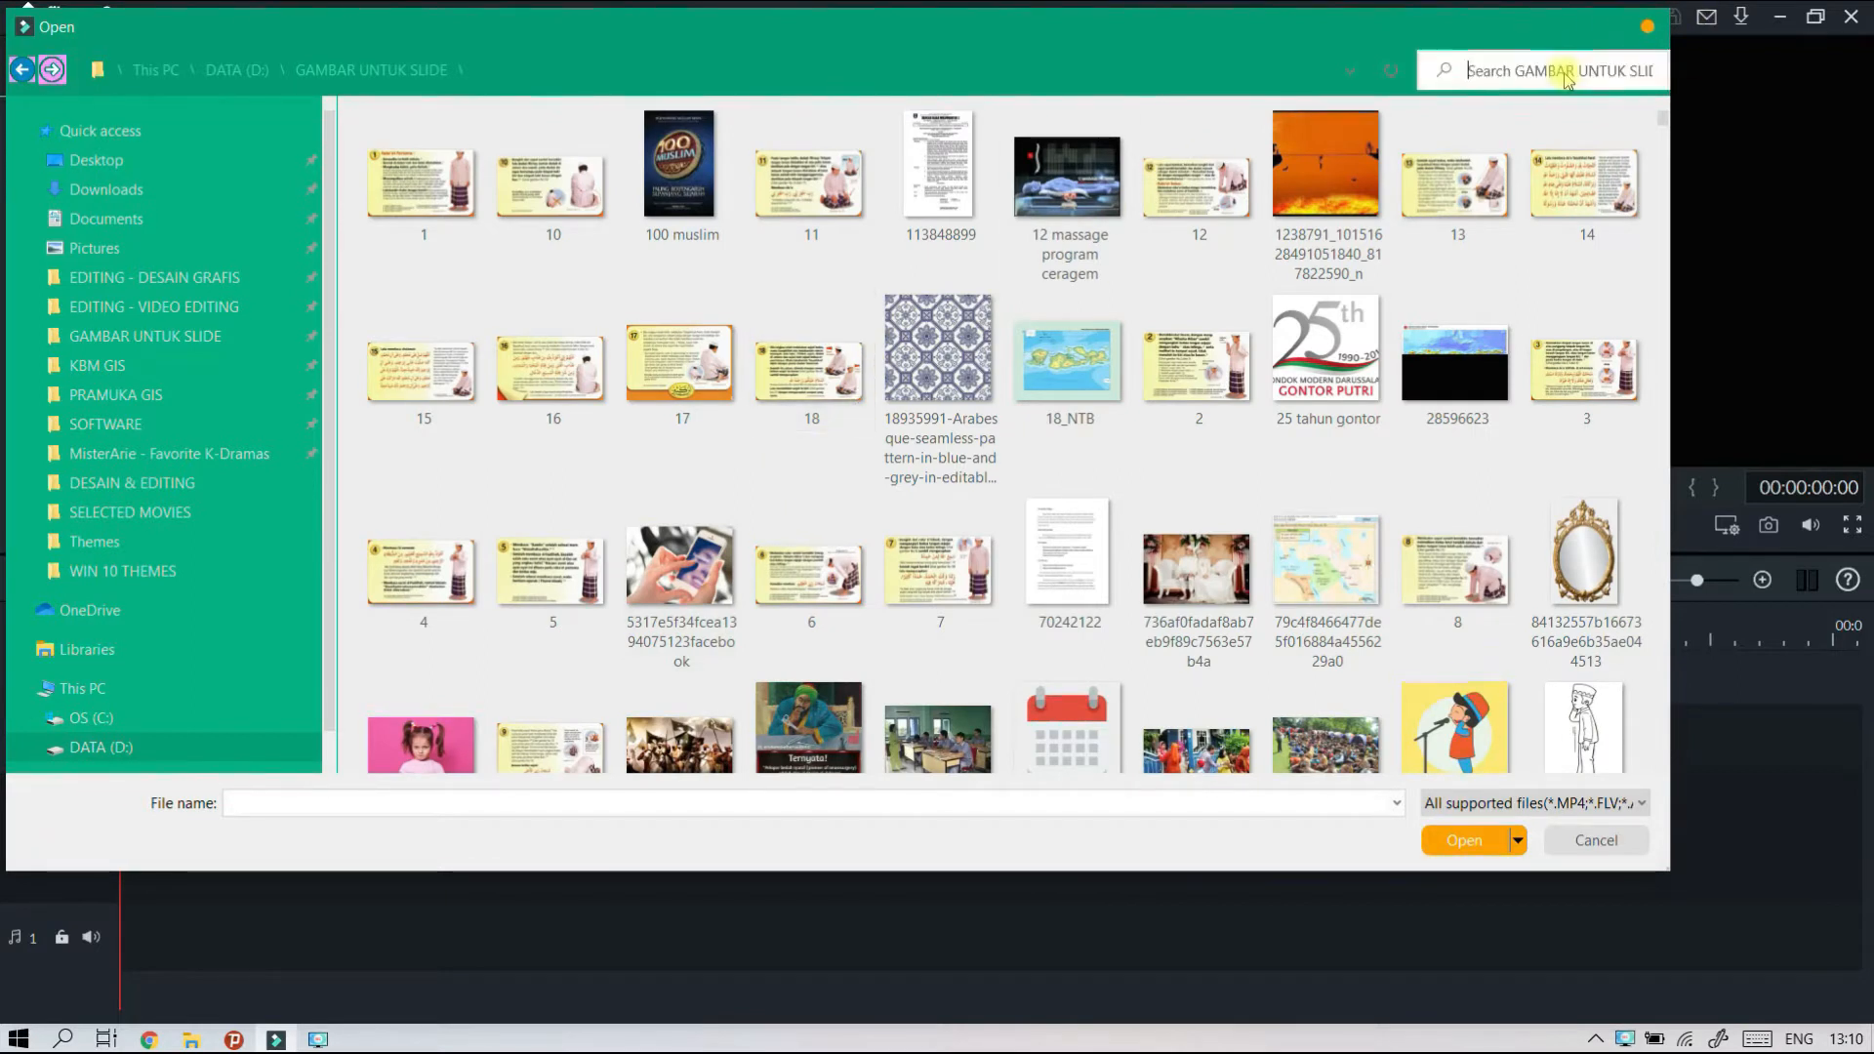
{"action": "type", "text": "pasar"}
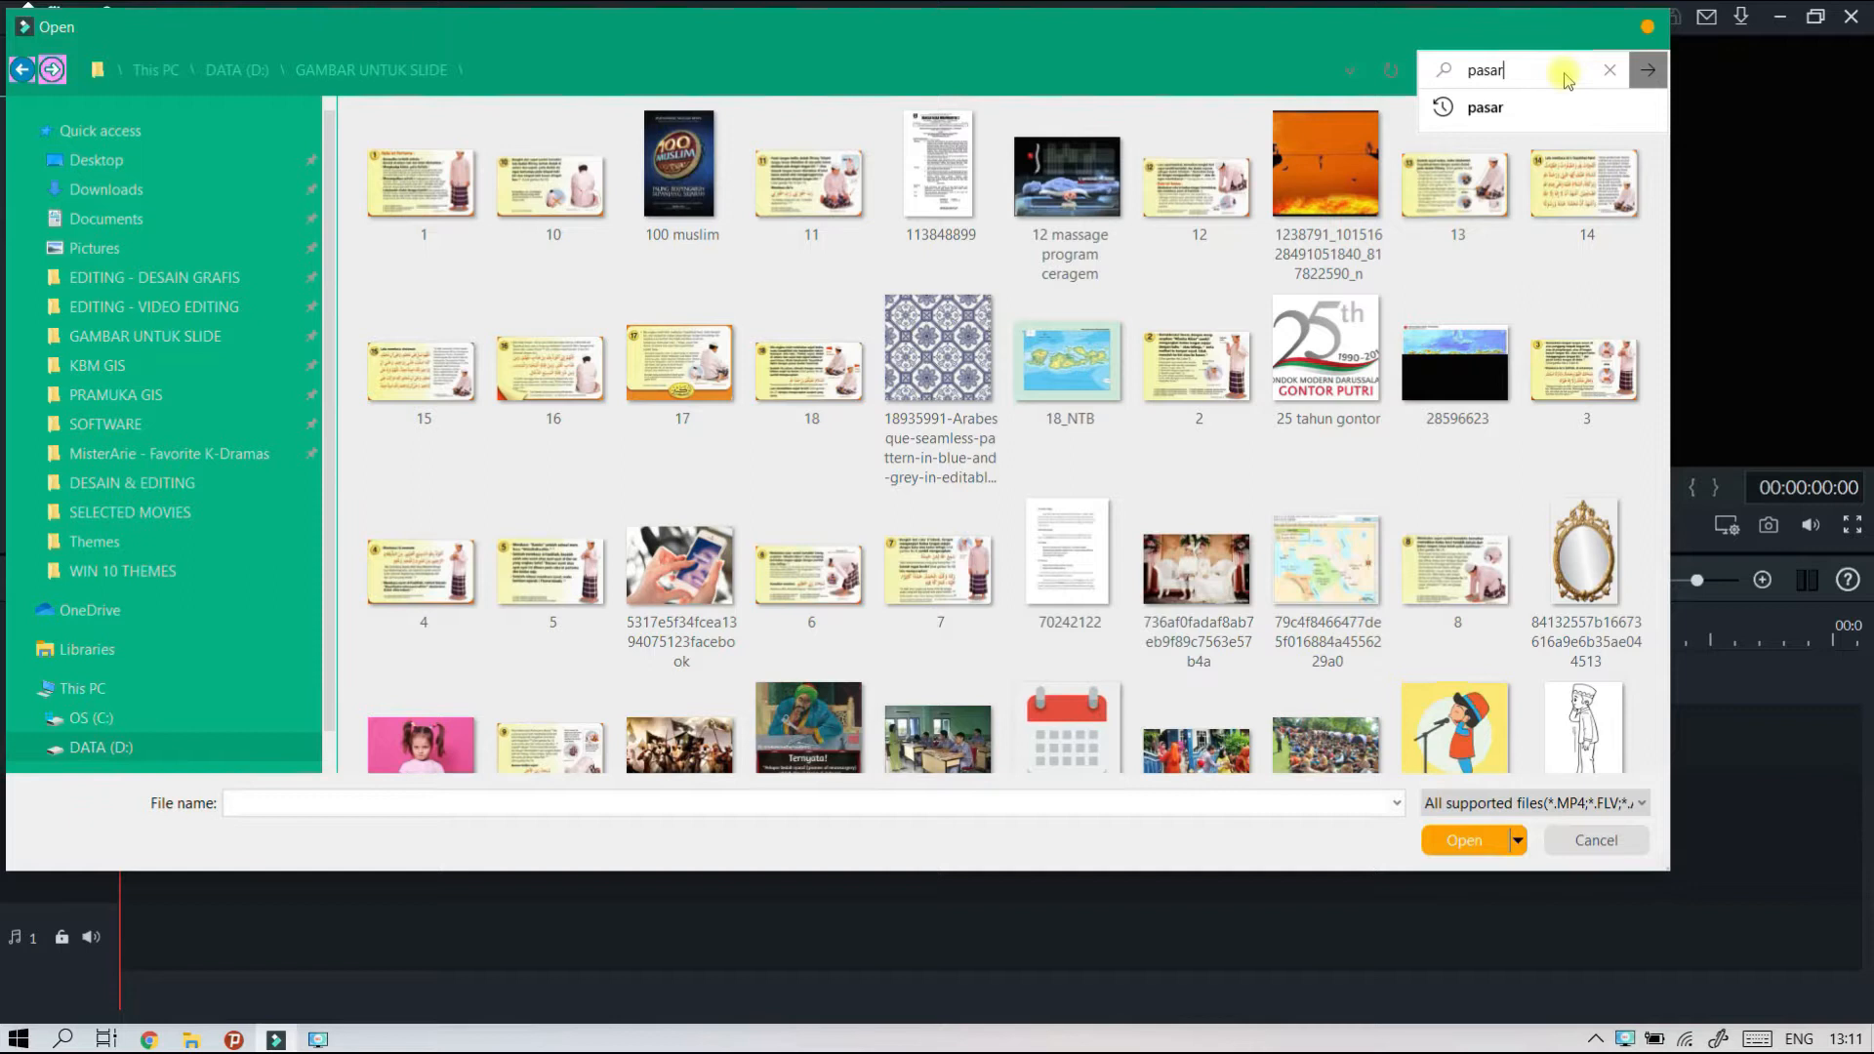
{"action": "key", "text": "Return"}
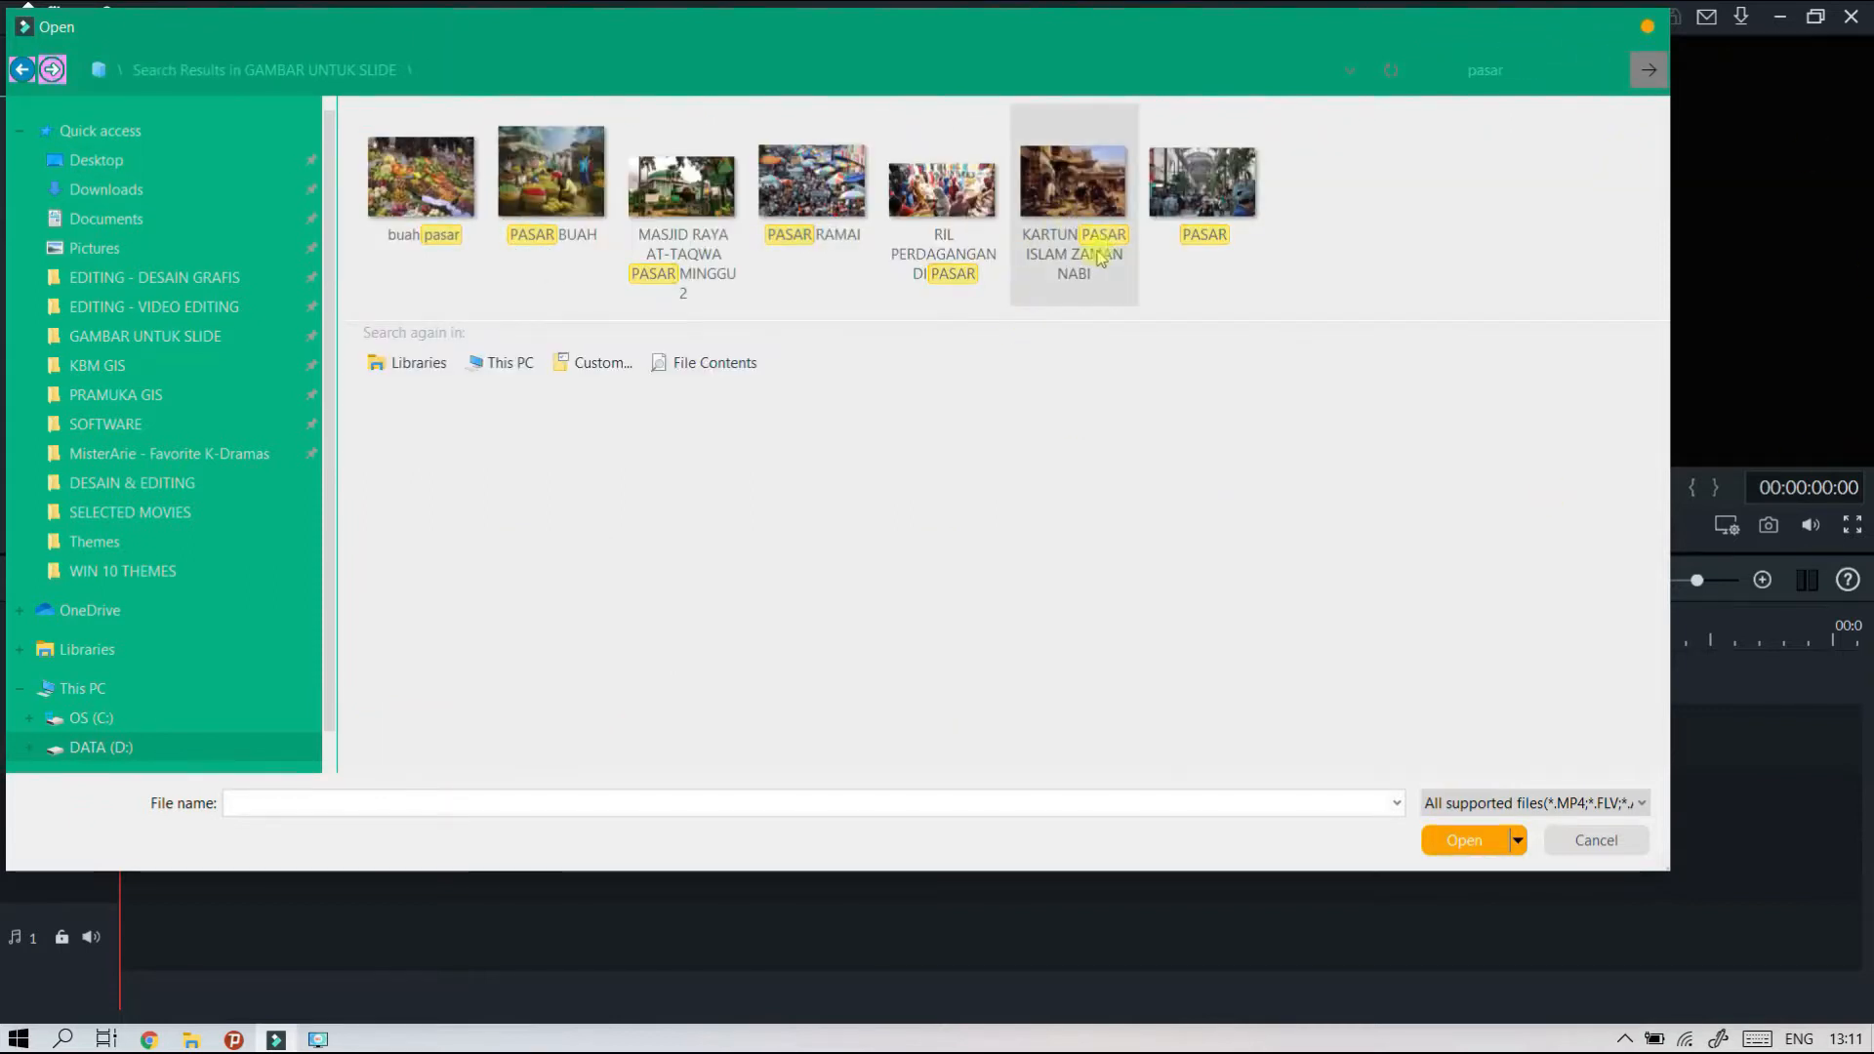
{"action": "left_click", "coordinate": [532, 195]}
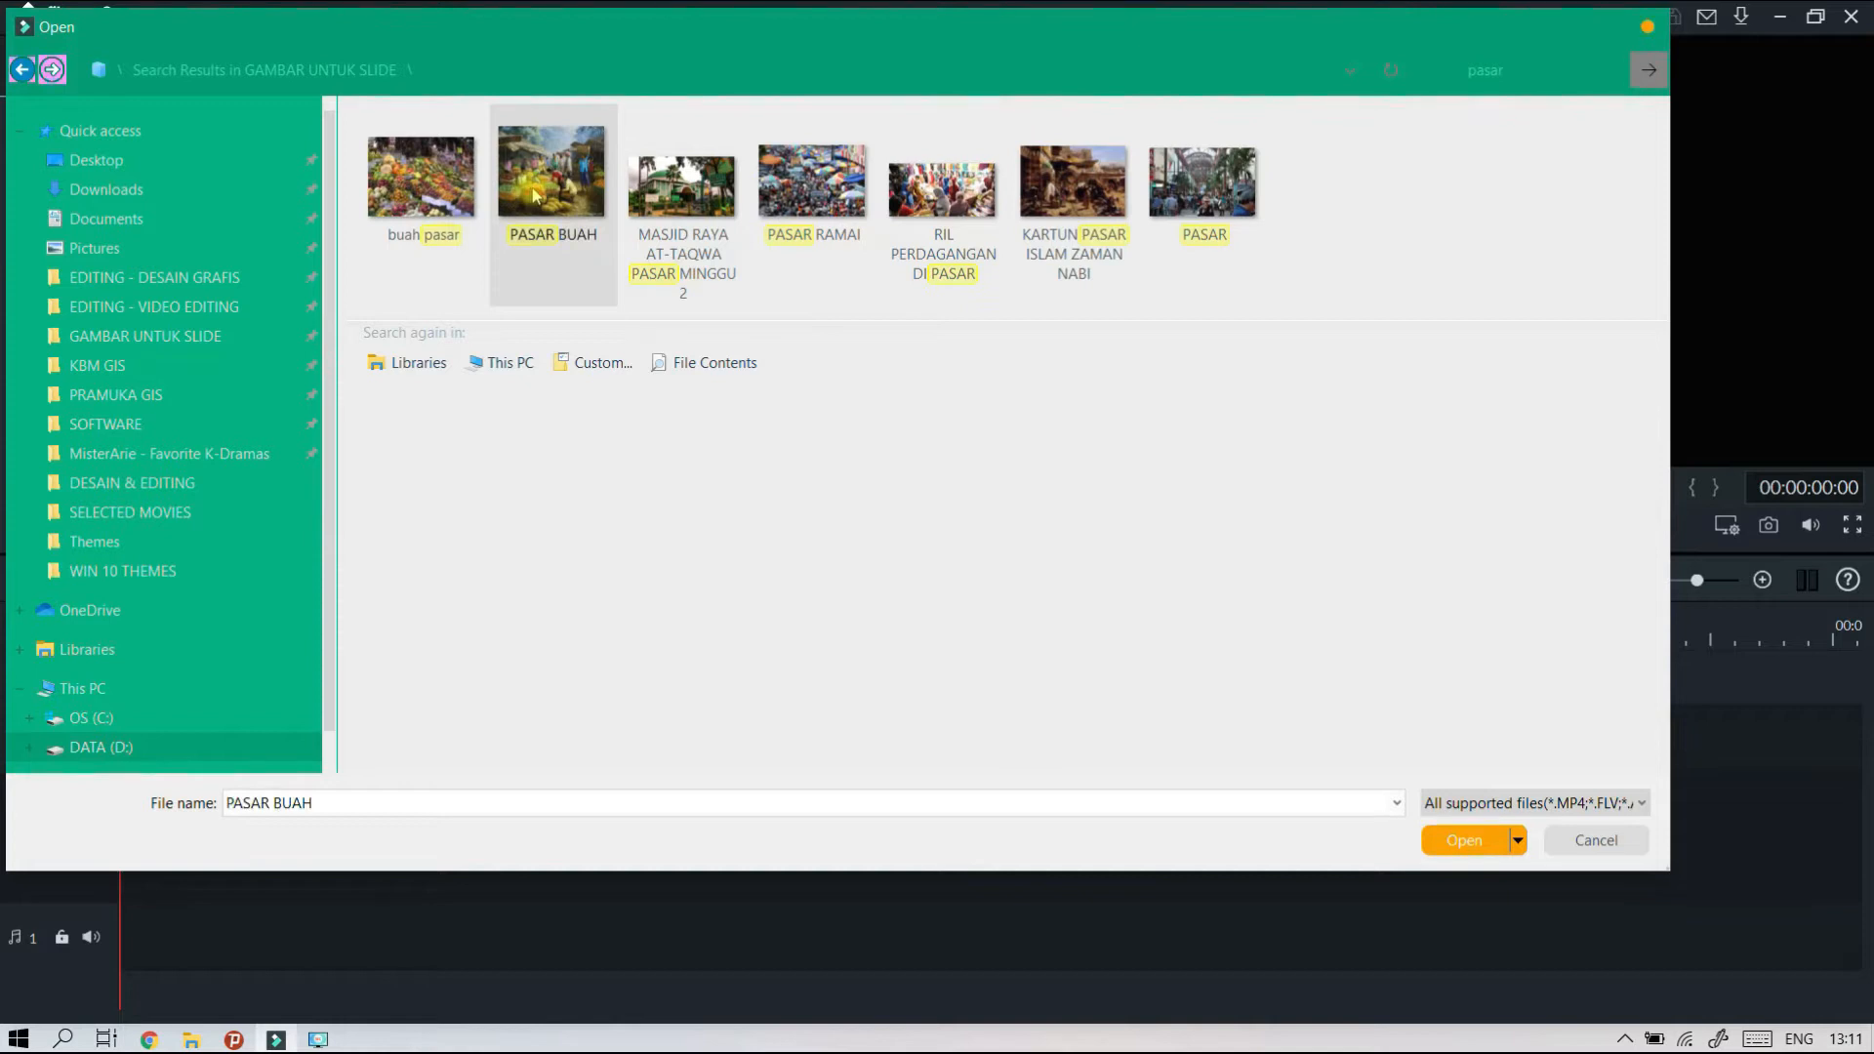
{"action": "left_click", "coordinate": [1464, 839]}
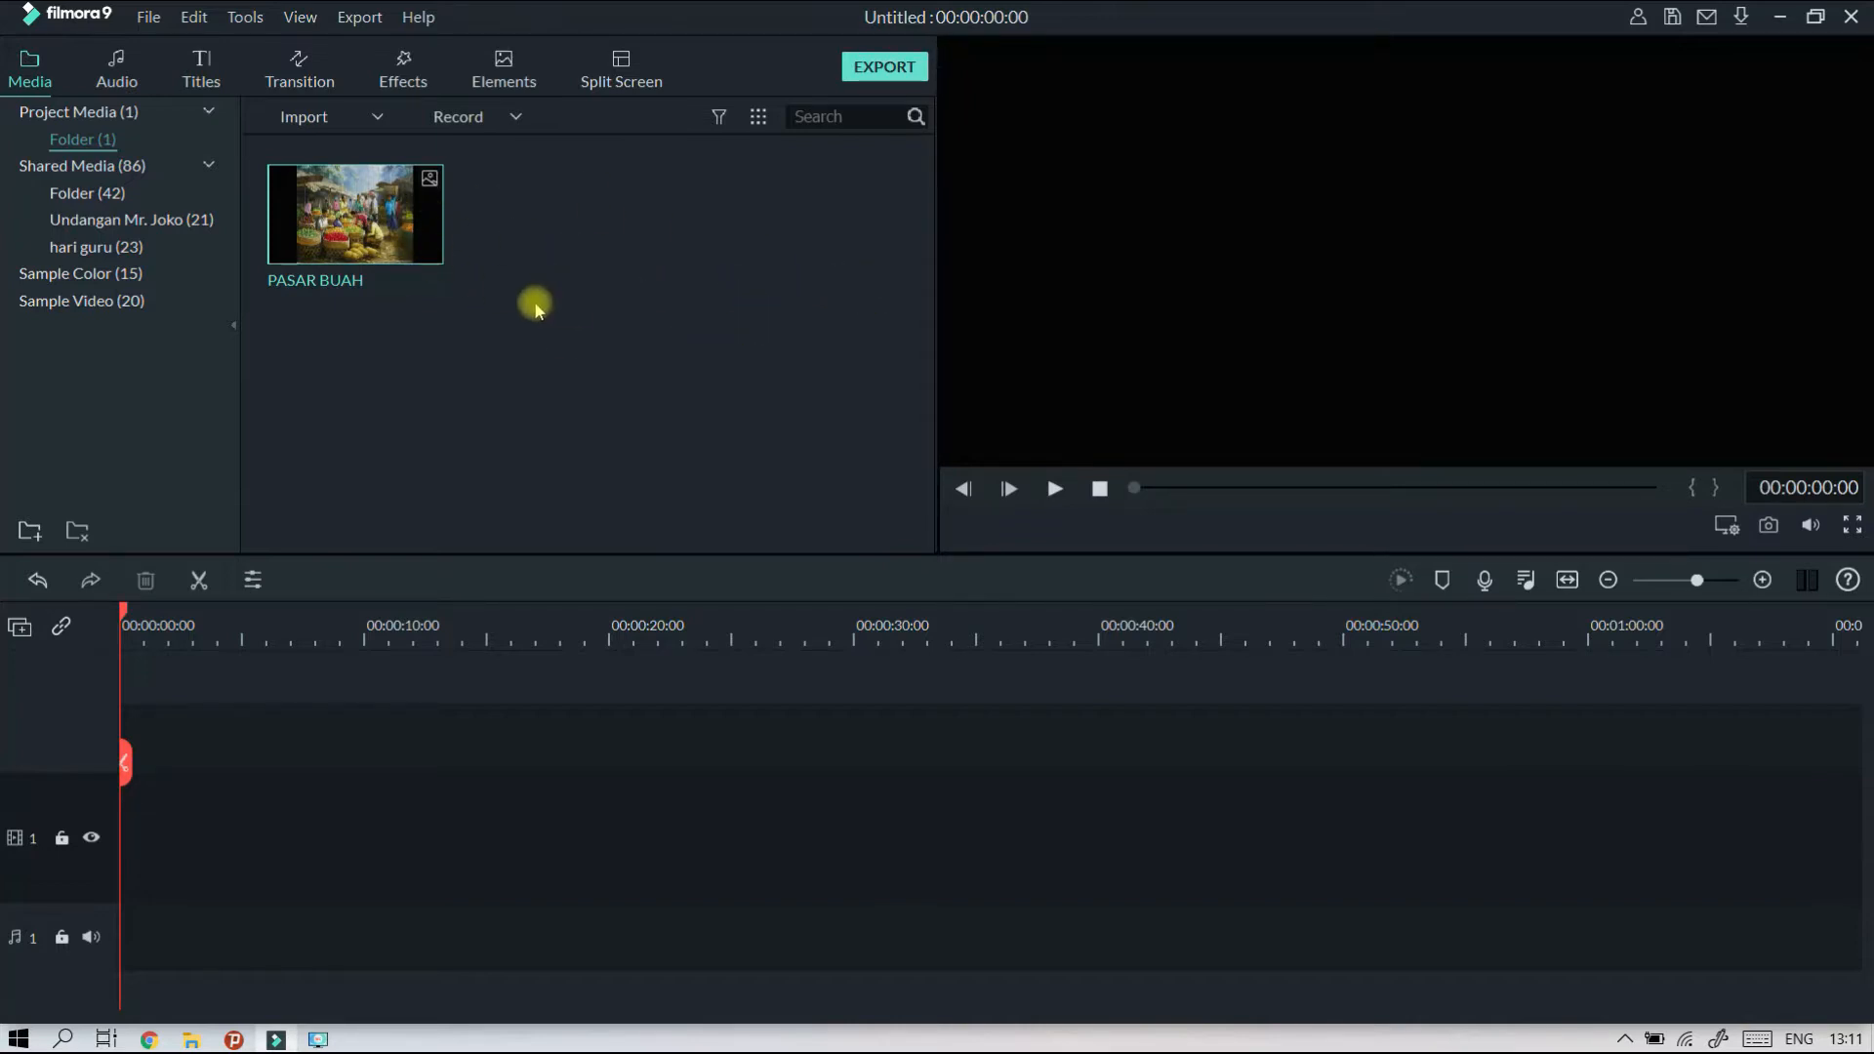
{"action": "left_click", "coordinate": [733, 329]}
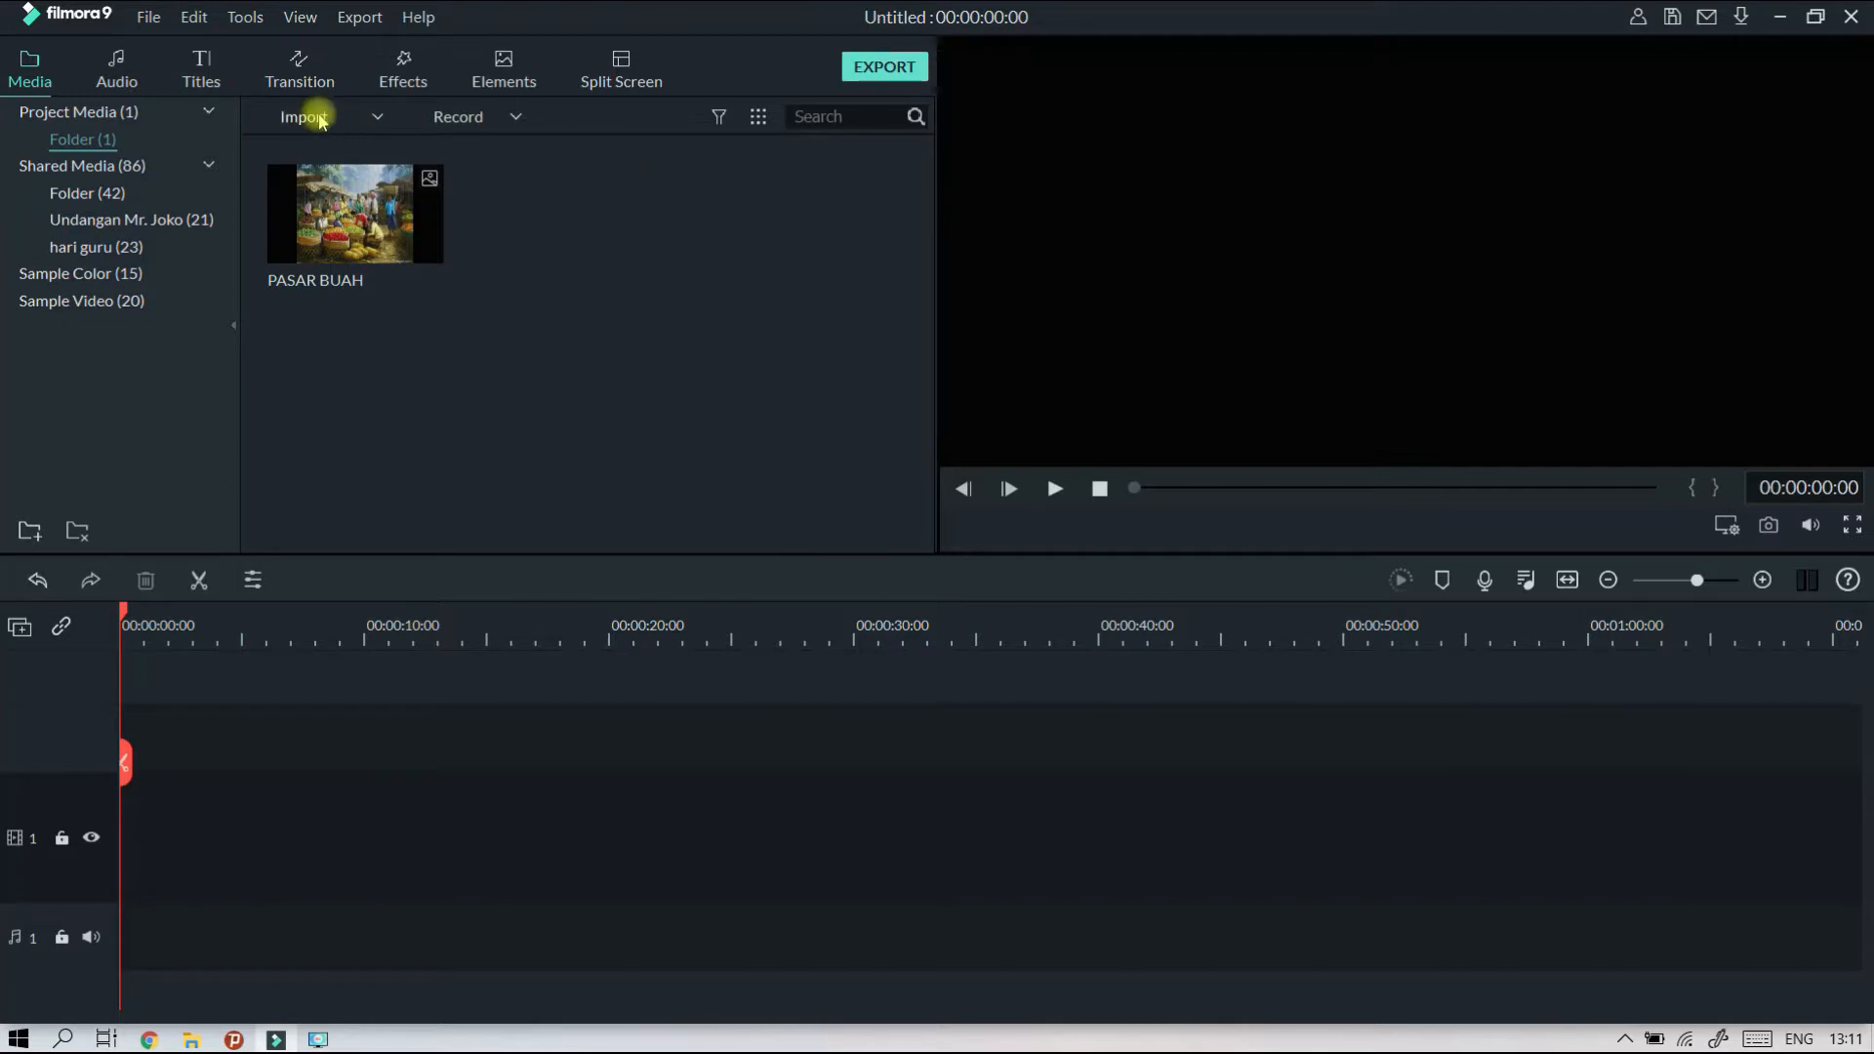
Start another media import and open the "project teater tanah airku" folder on the DATA (D:) drive.
{"action": "left_click", "coordinate": [322, 119]}
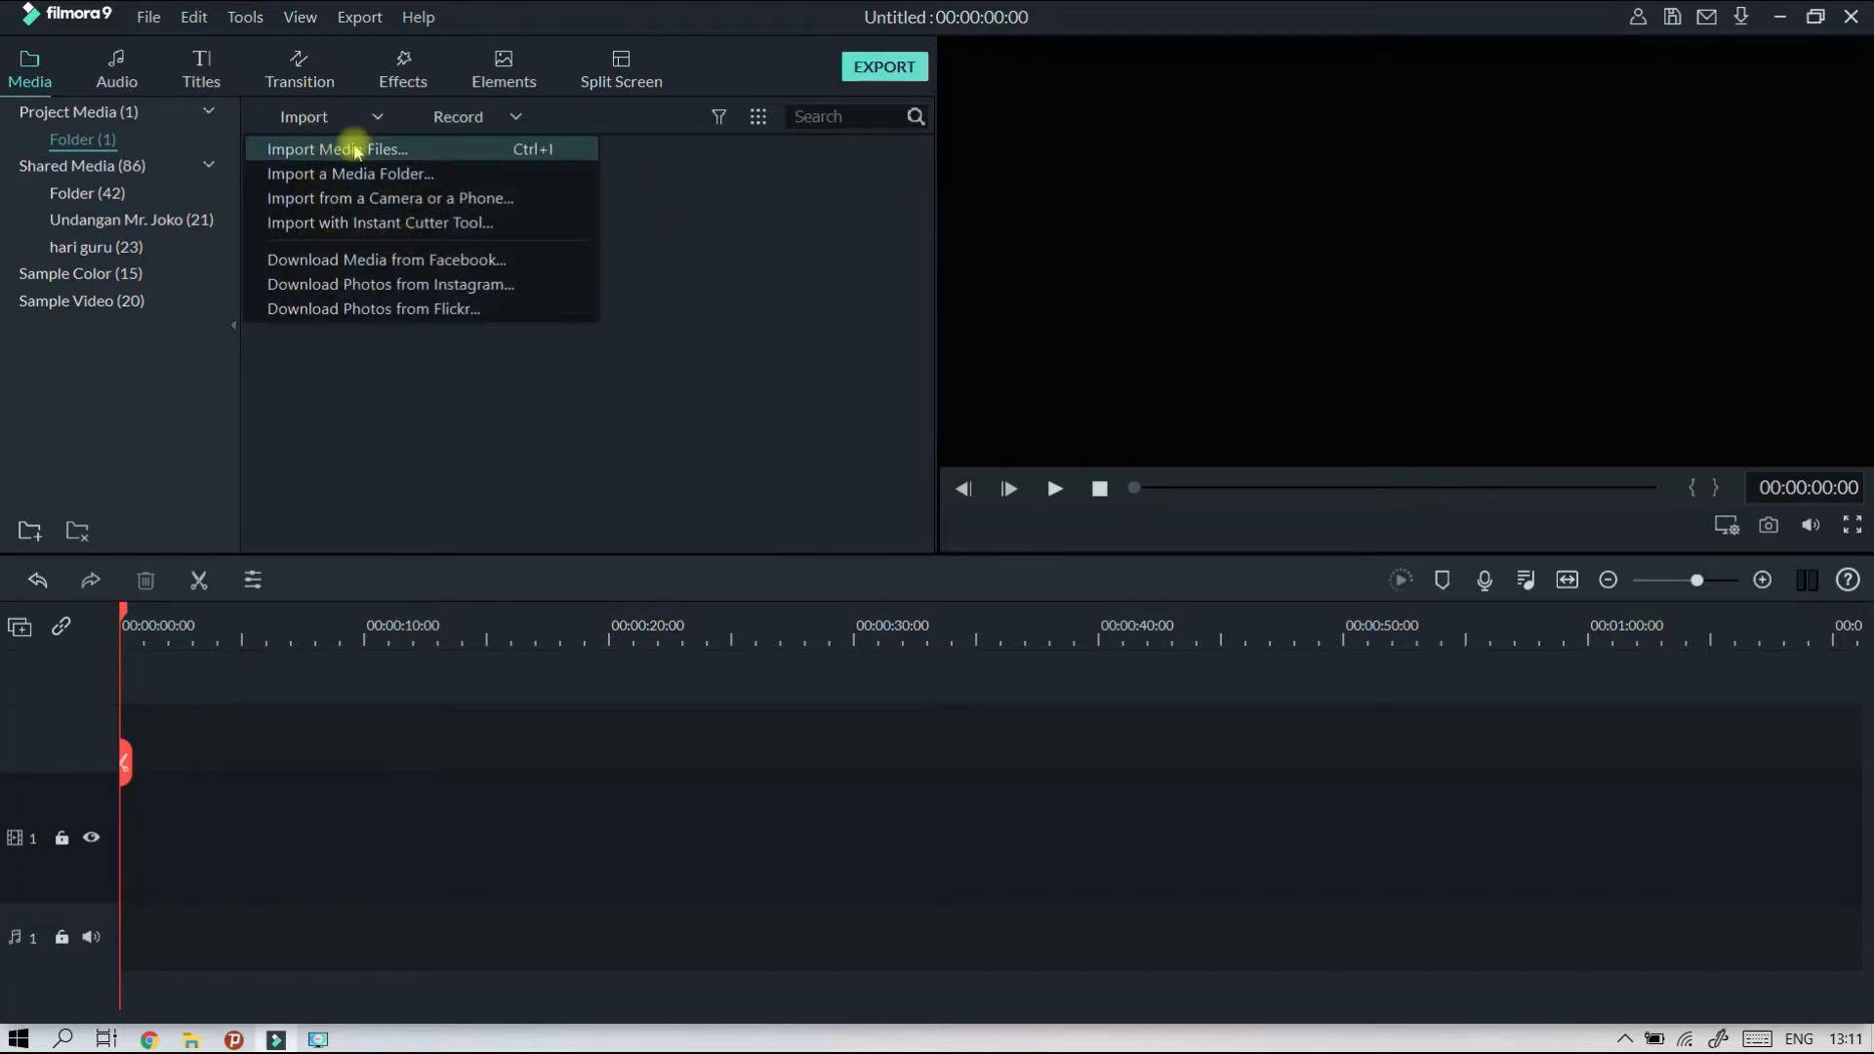
{"action": "left_click", "coordinate": [368, 150]}
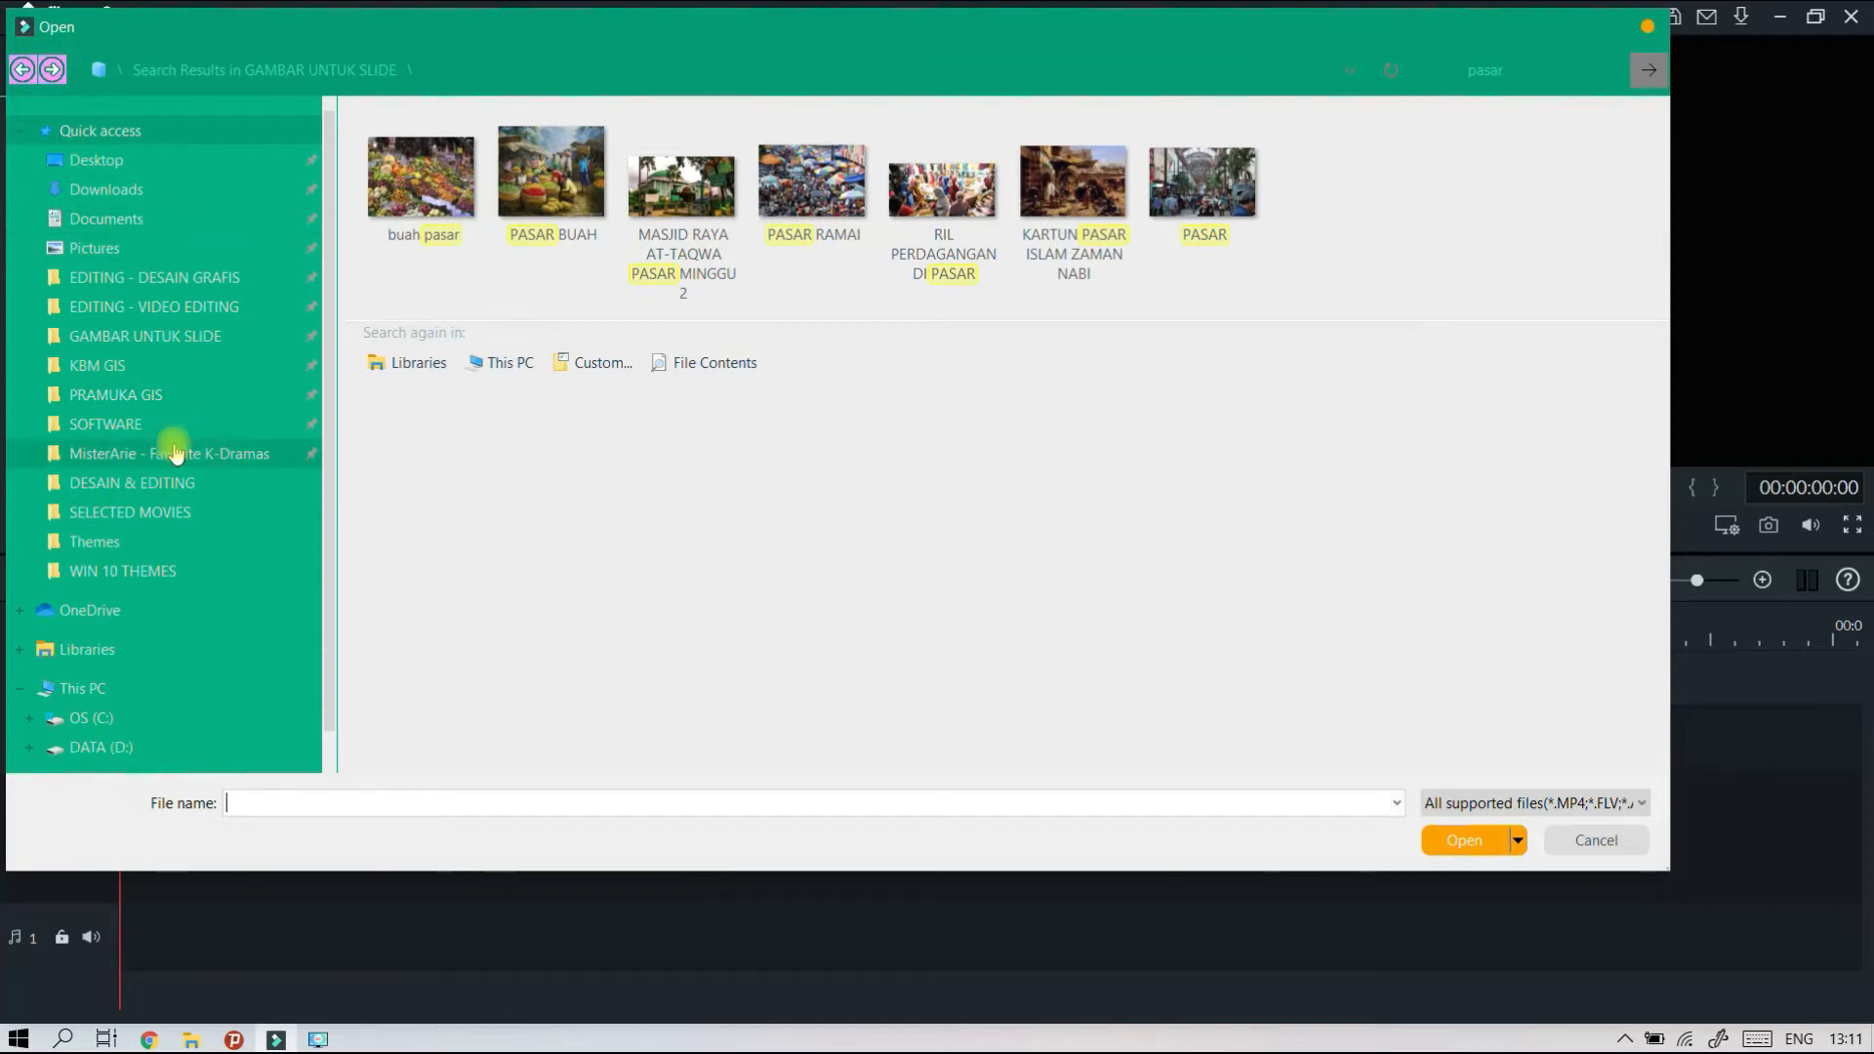
{"action": "scroll", "coordinate": [174, 454], "scroll_direction": "down", "scroll_amount": 1}
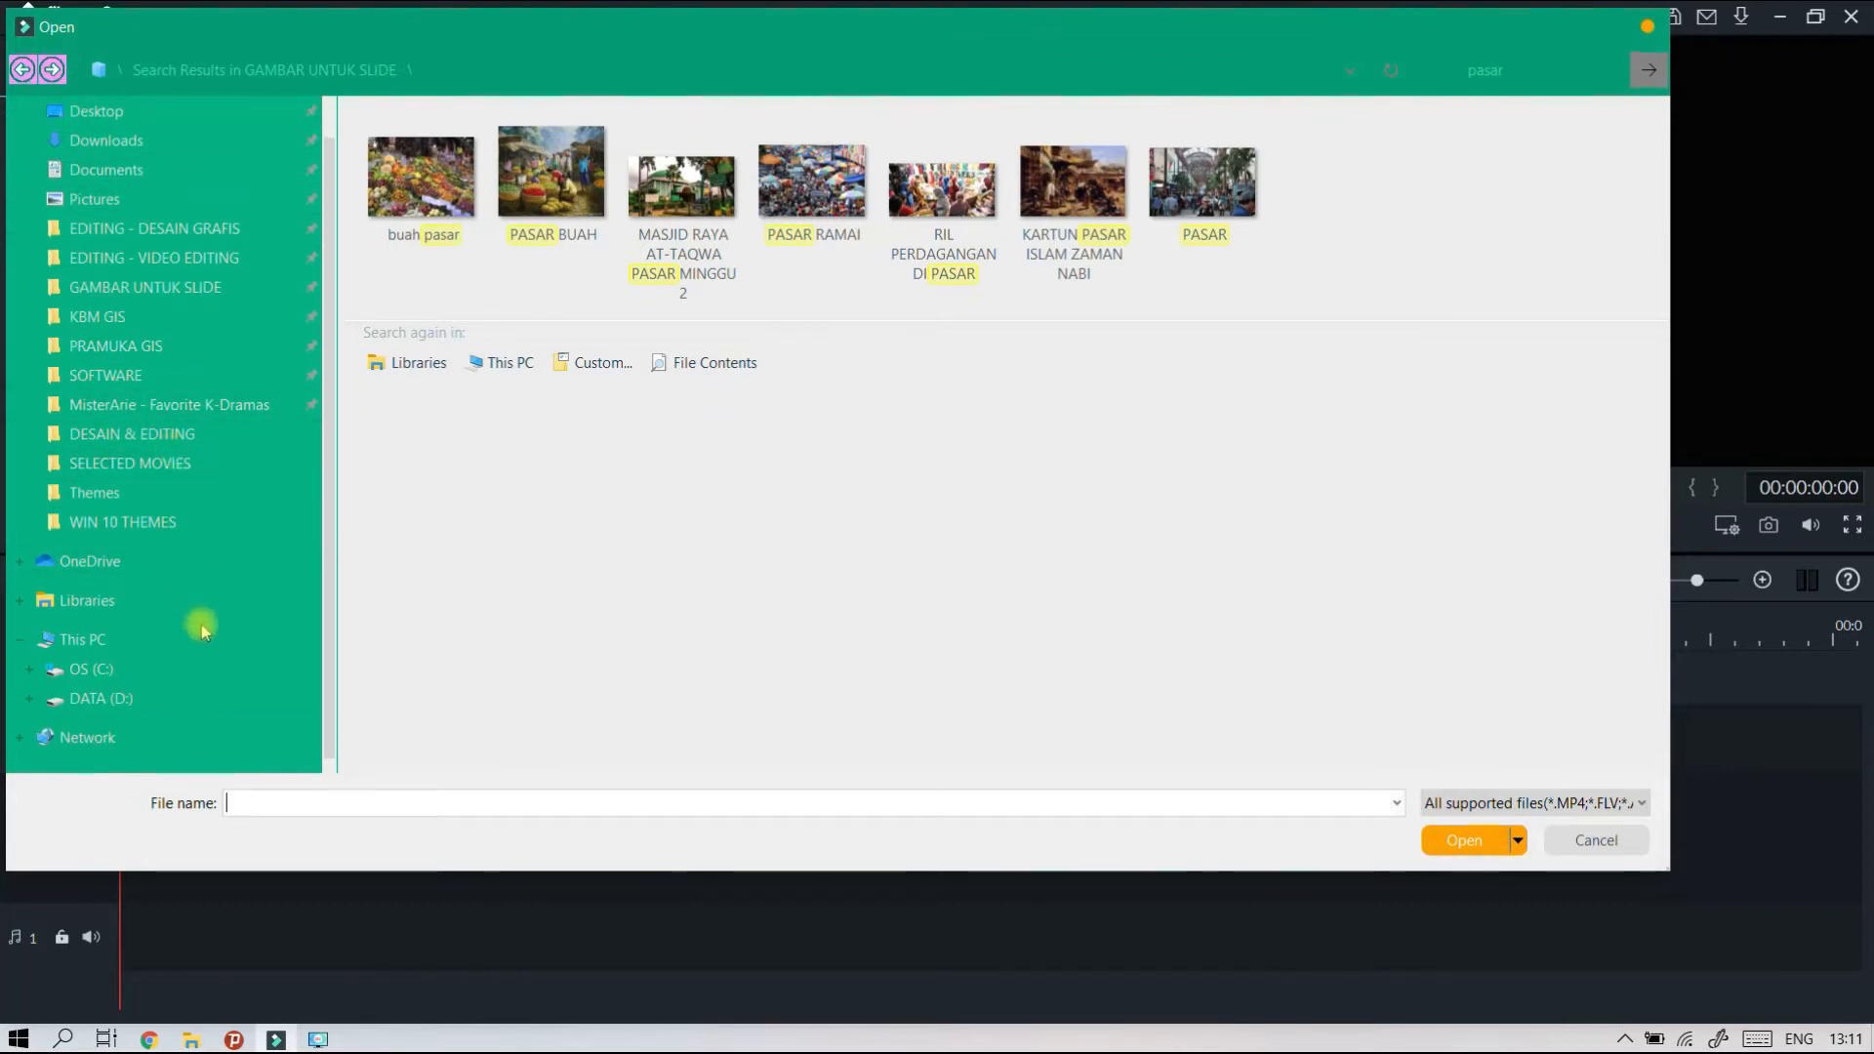
{"action": "left_click", "coordinate": [196, 695]}
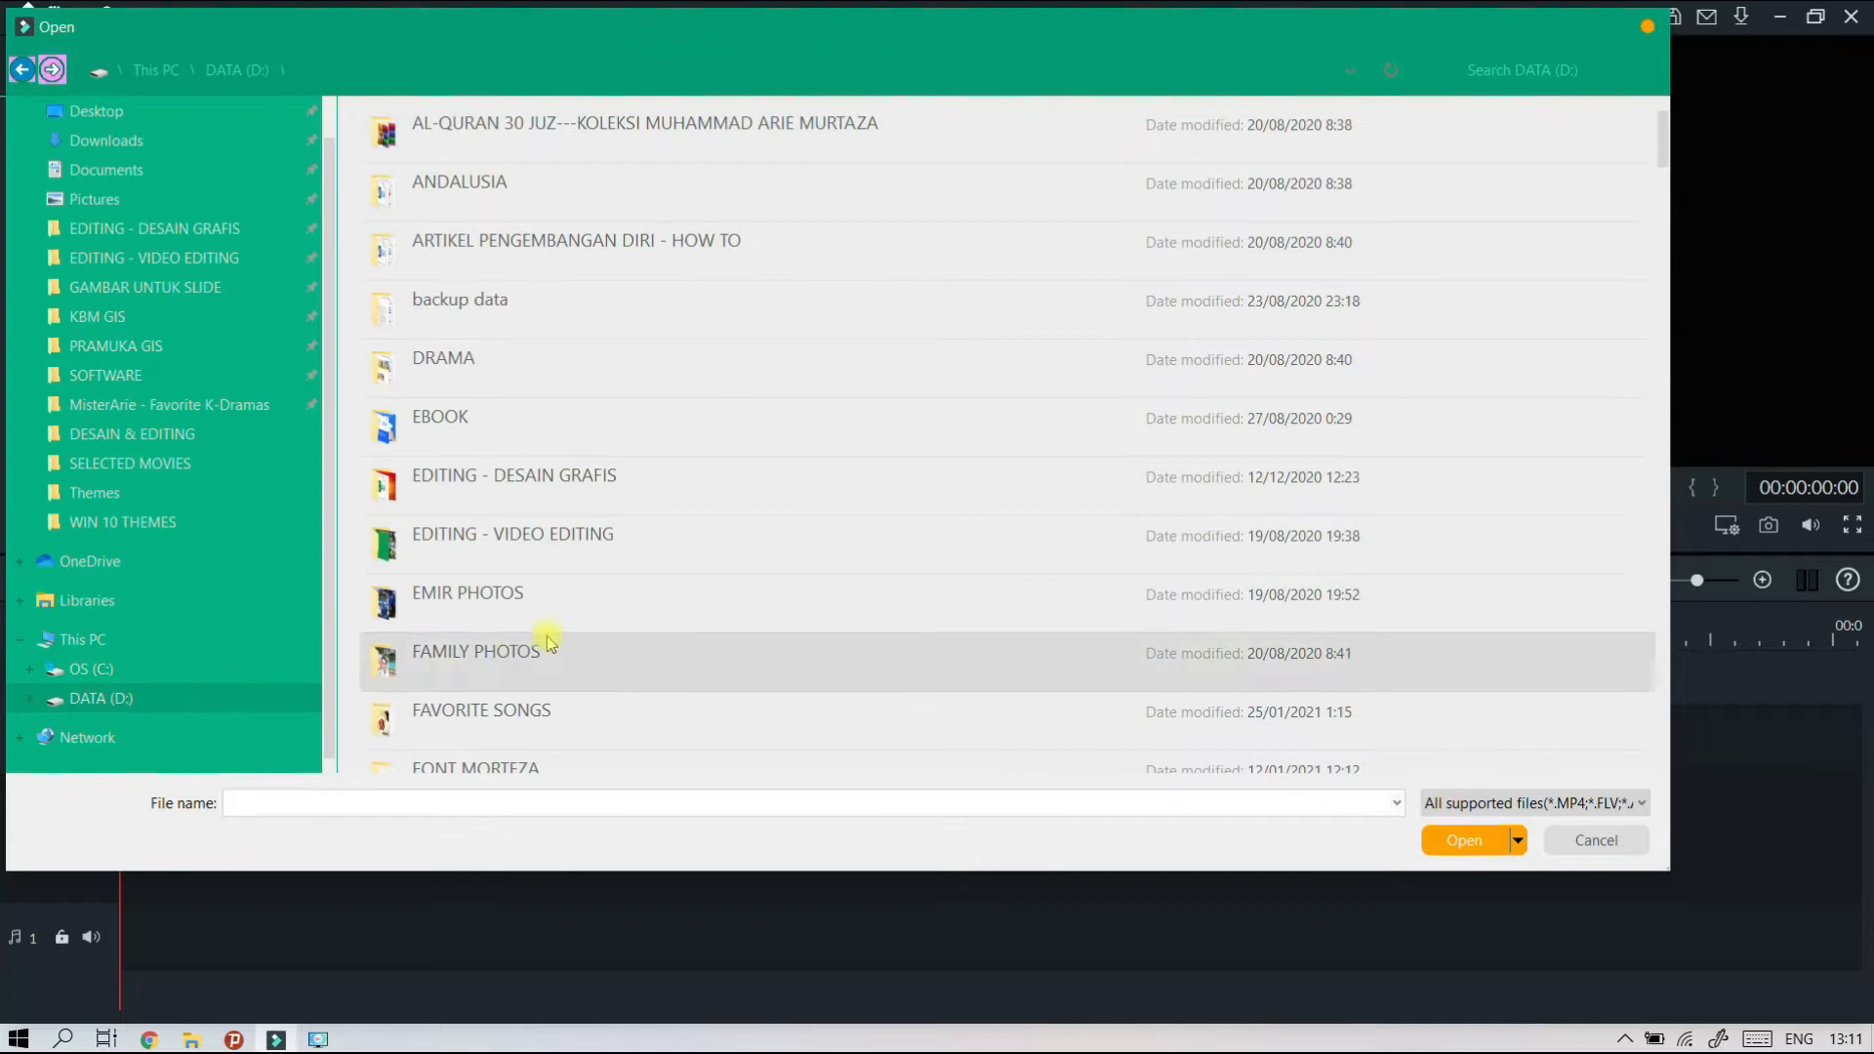
{"action": "scroll", "coordinate": [547, 635], "scroll_direction": "down", "scroll_amount": 10}
{"action": "scroll", "coordinate": [532, 567], "scroll_direction": "down", "scroll_amount": 3}
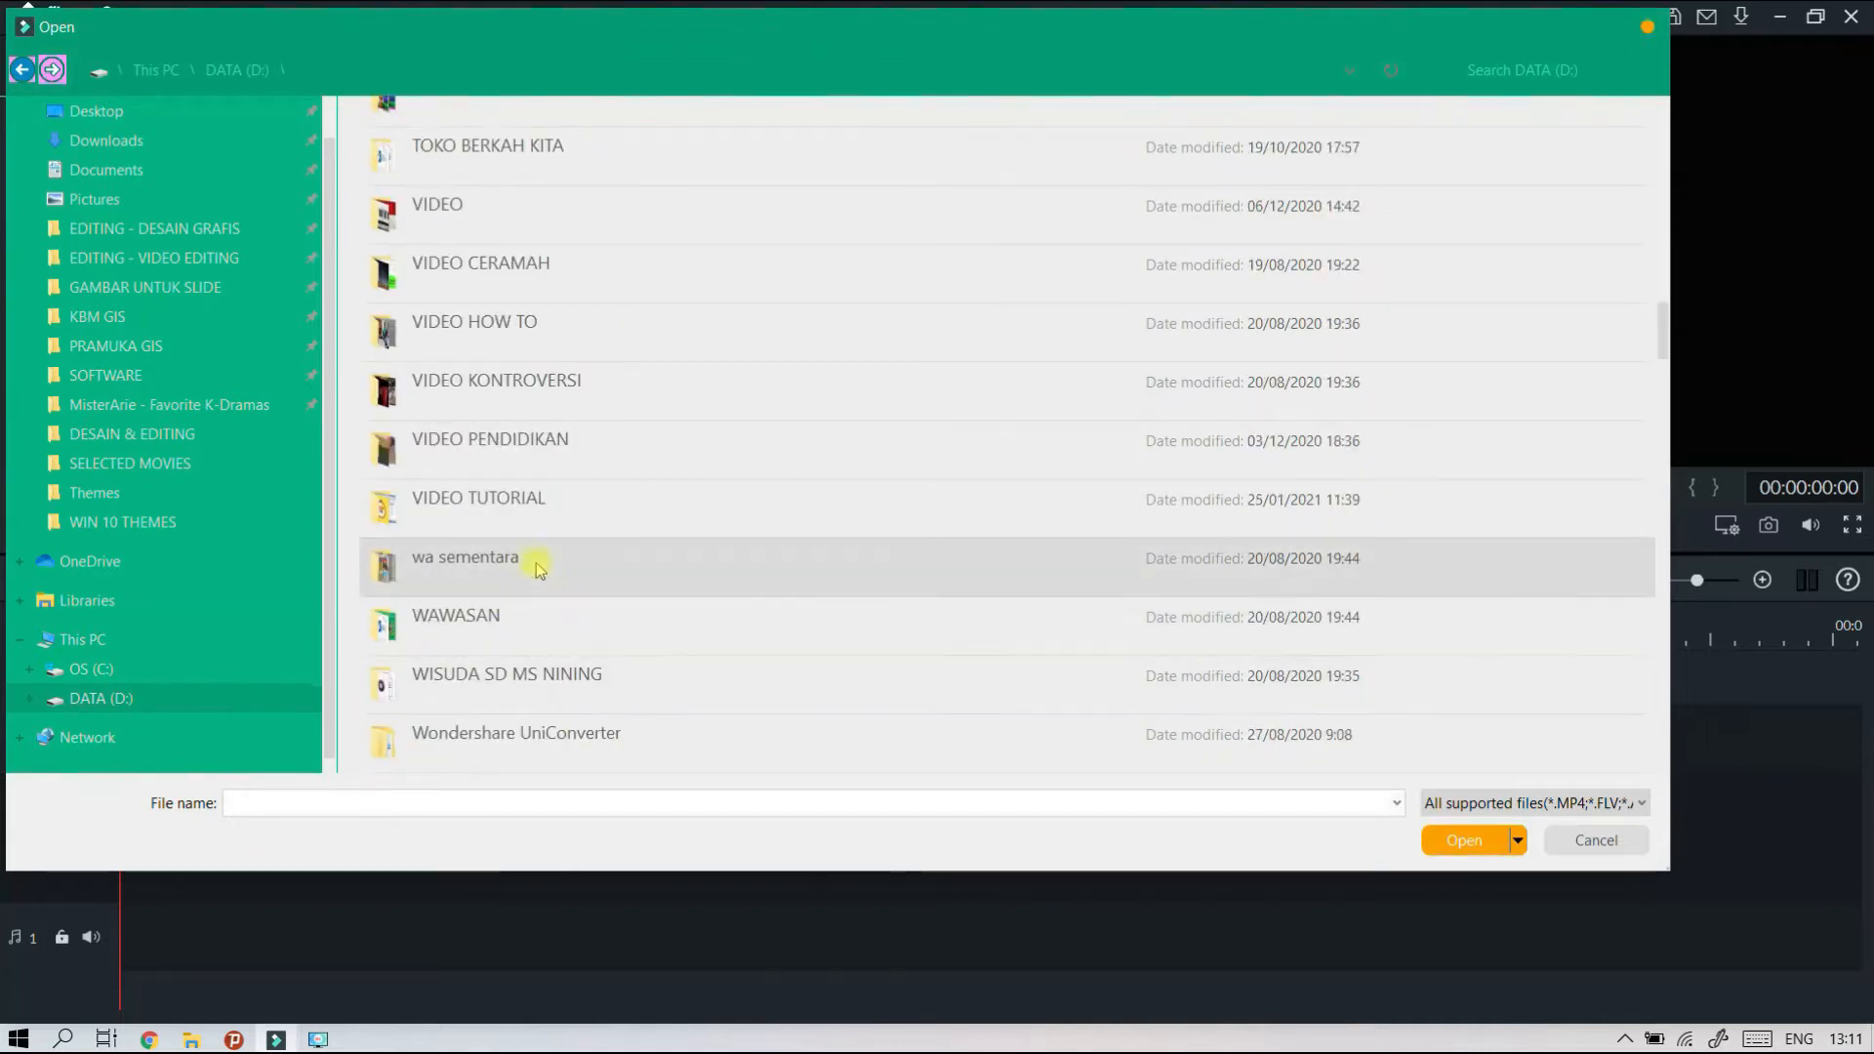
{"action": "scroll", "coordinate": [539, 566], "scroll_direction": "down", "scroll_amount": 3}
{"action": "scroll", "coordinate": [556, 537], "scroll_direction": "up", "scroll_amount": 4}
{"action": "scroll", "coordinate": [574, 481], "scroll_direction": "up", "scroll_amount": 2}
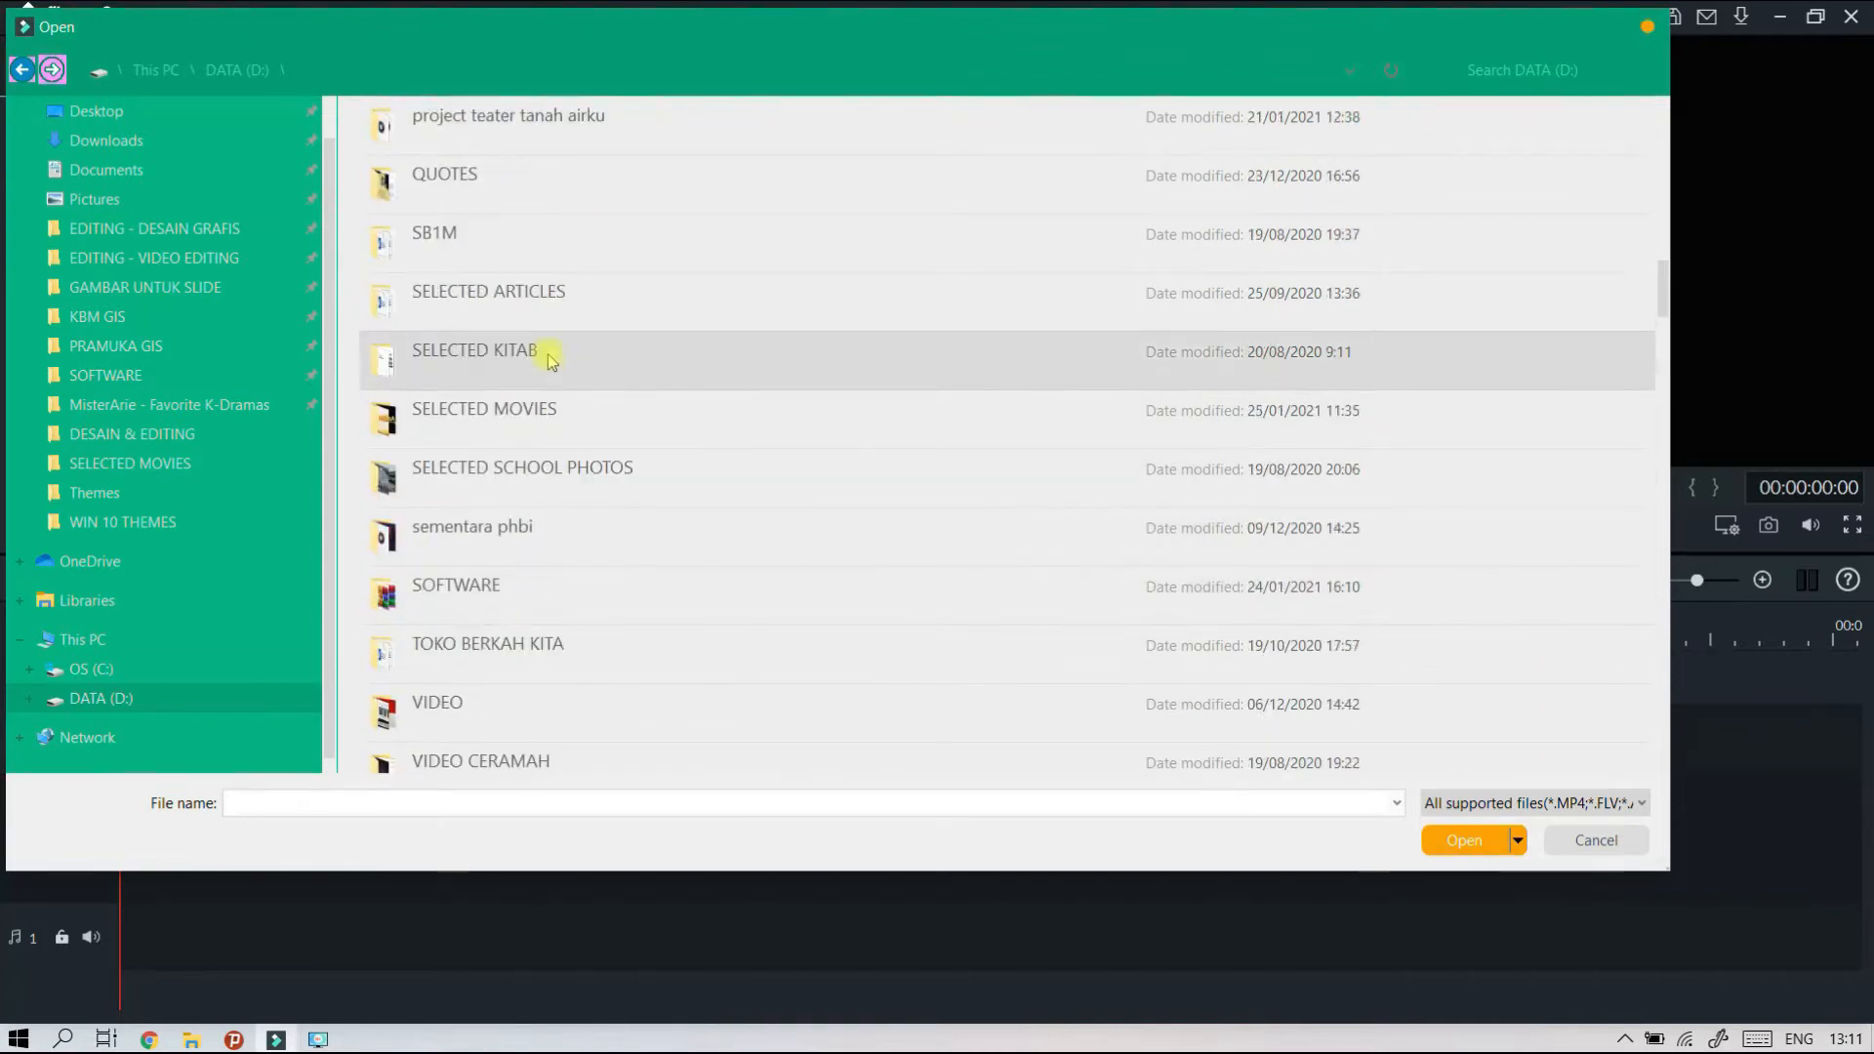
{"action": "scroll", "coordinate": [566, 401], "scroll_direction": "up", "scroll_amount": 1}
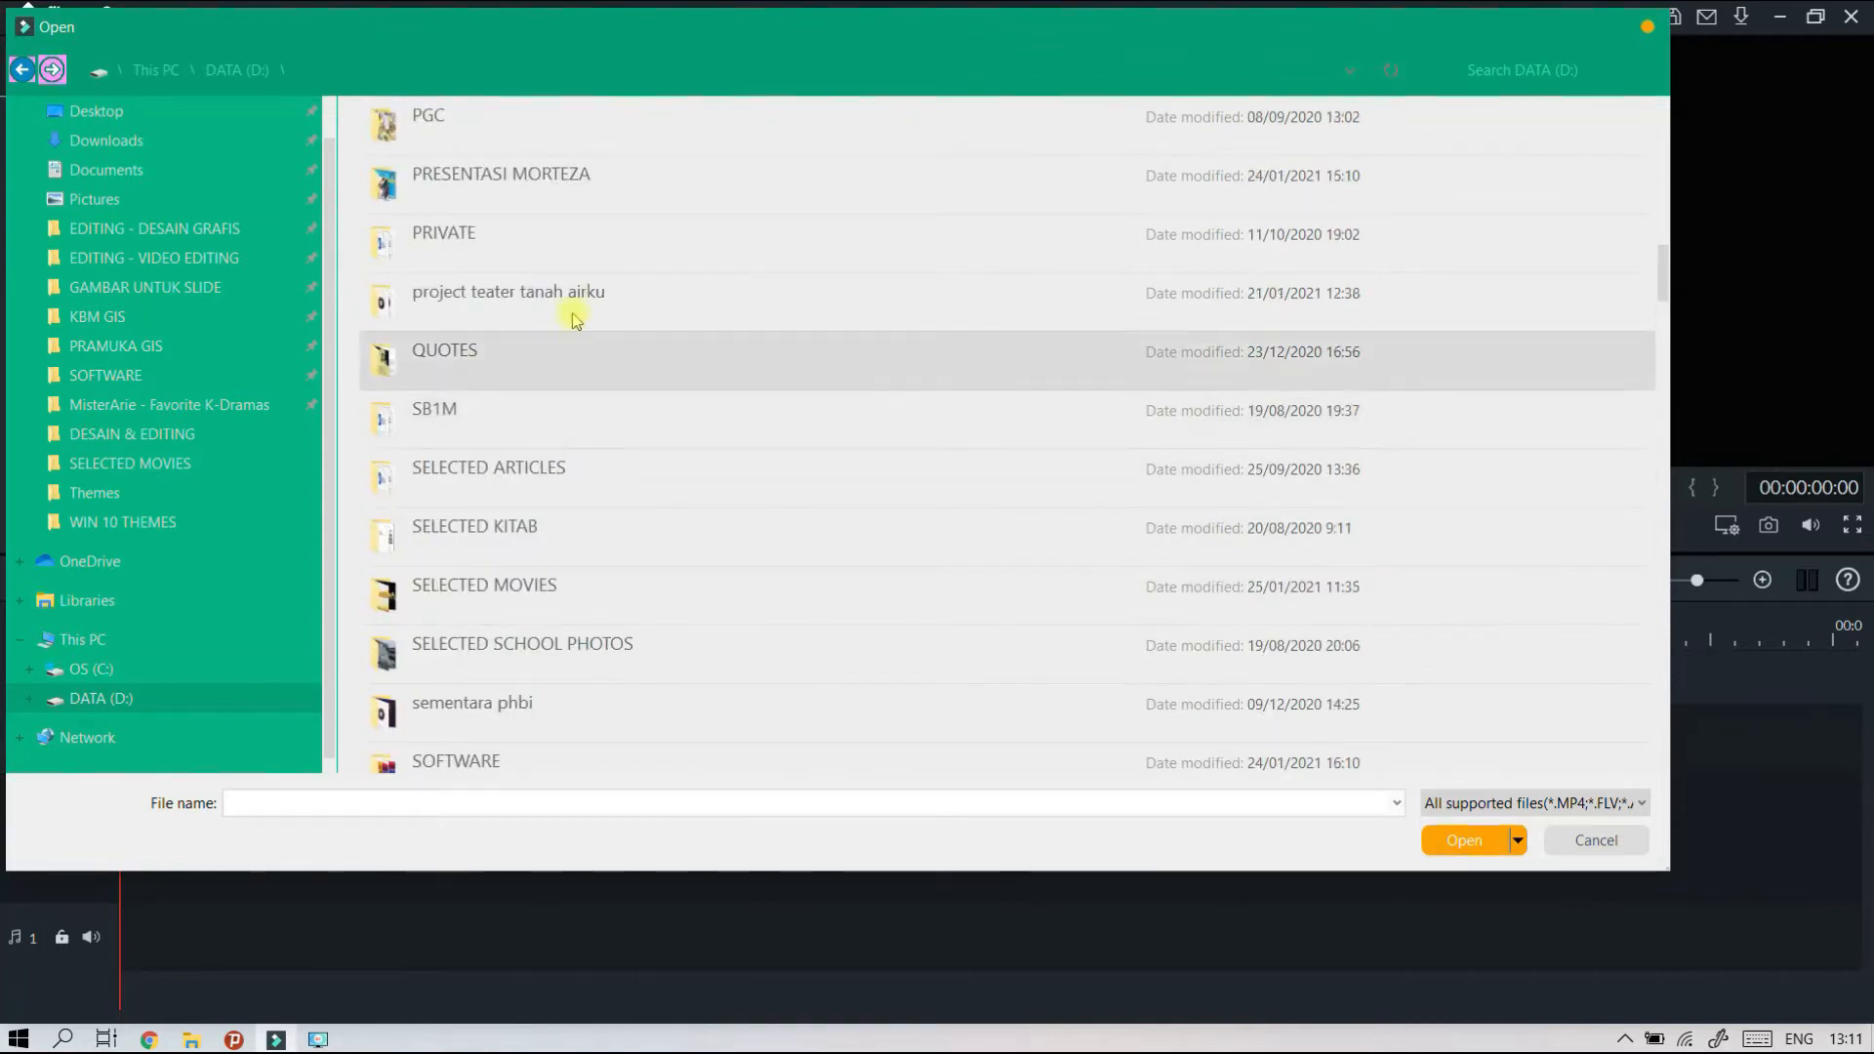
{"action": "double_click", "coordinate": [453, 298]}
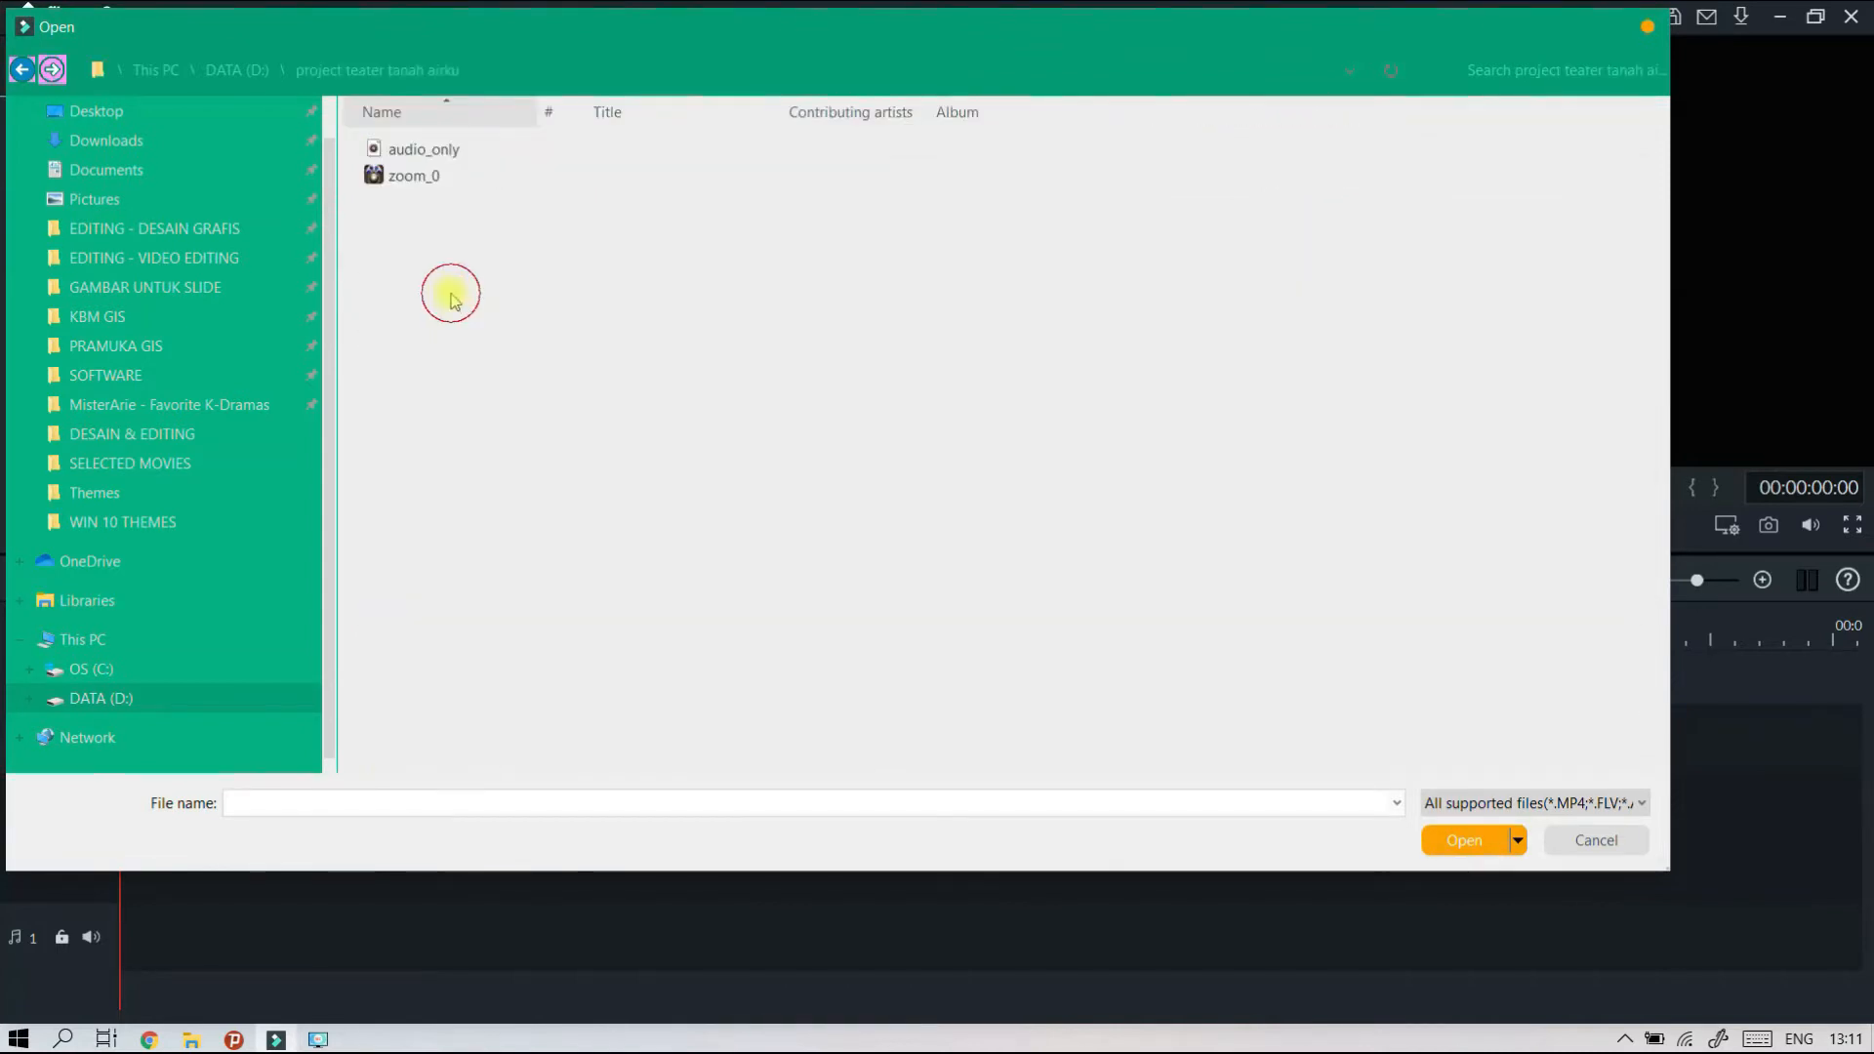
Import the zoom_0 video from the folder into the project media.
{"action": "left_click", "coordinate": [400, 191]}
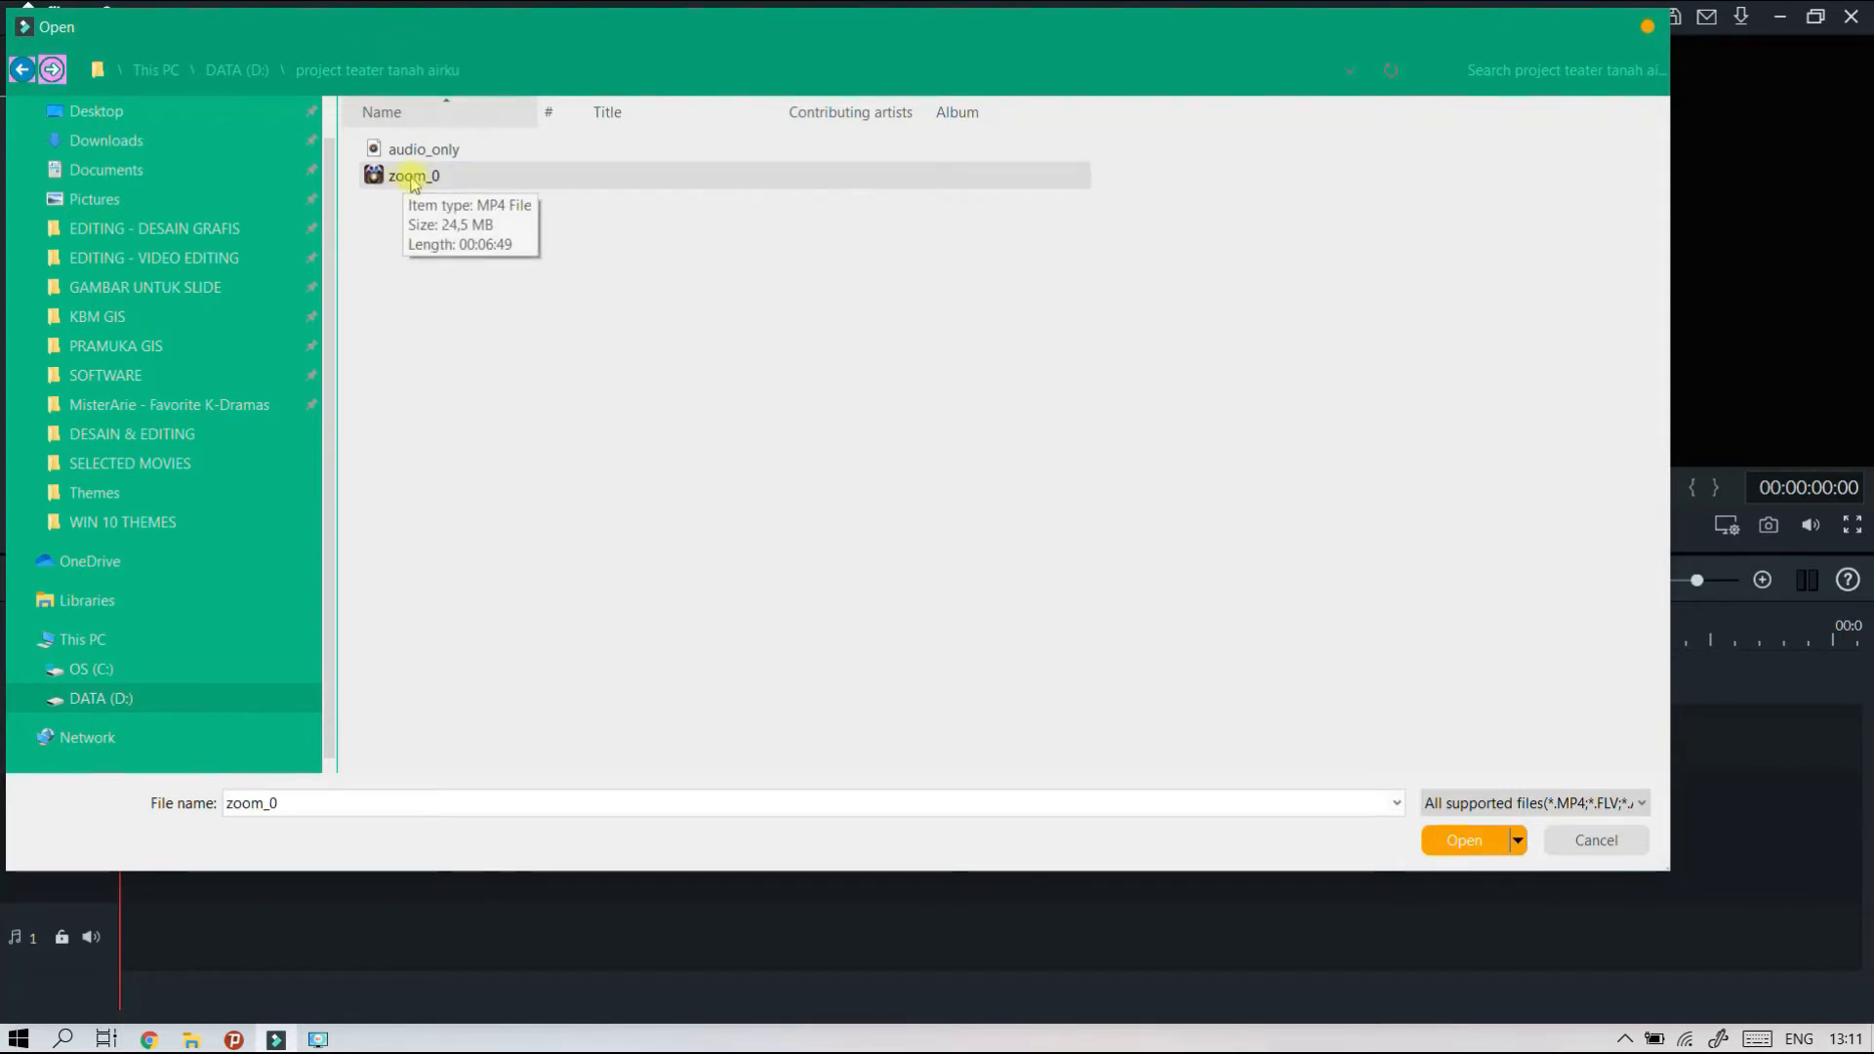
{"action": "left_click", "coordinate": [407, 182]}
{"action": "left_click", "coordinate": [1438, 845]}
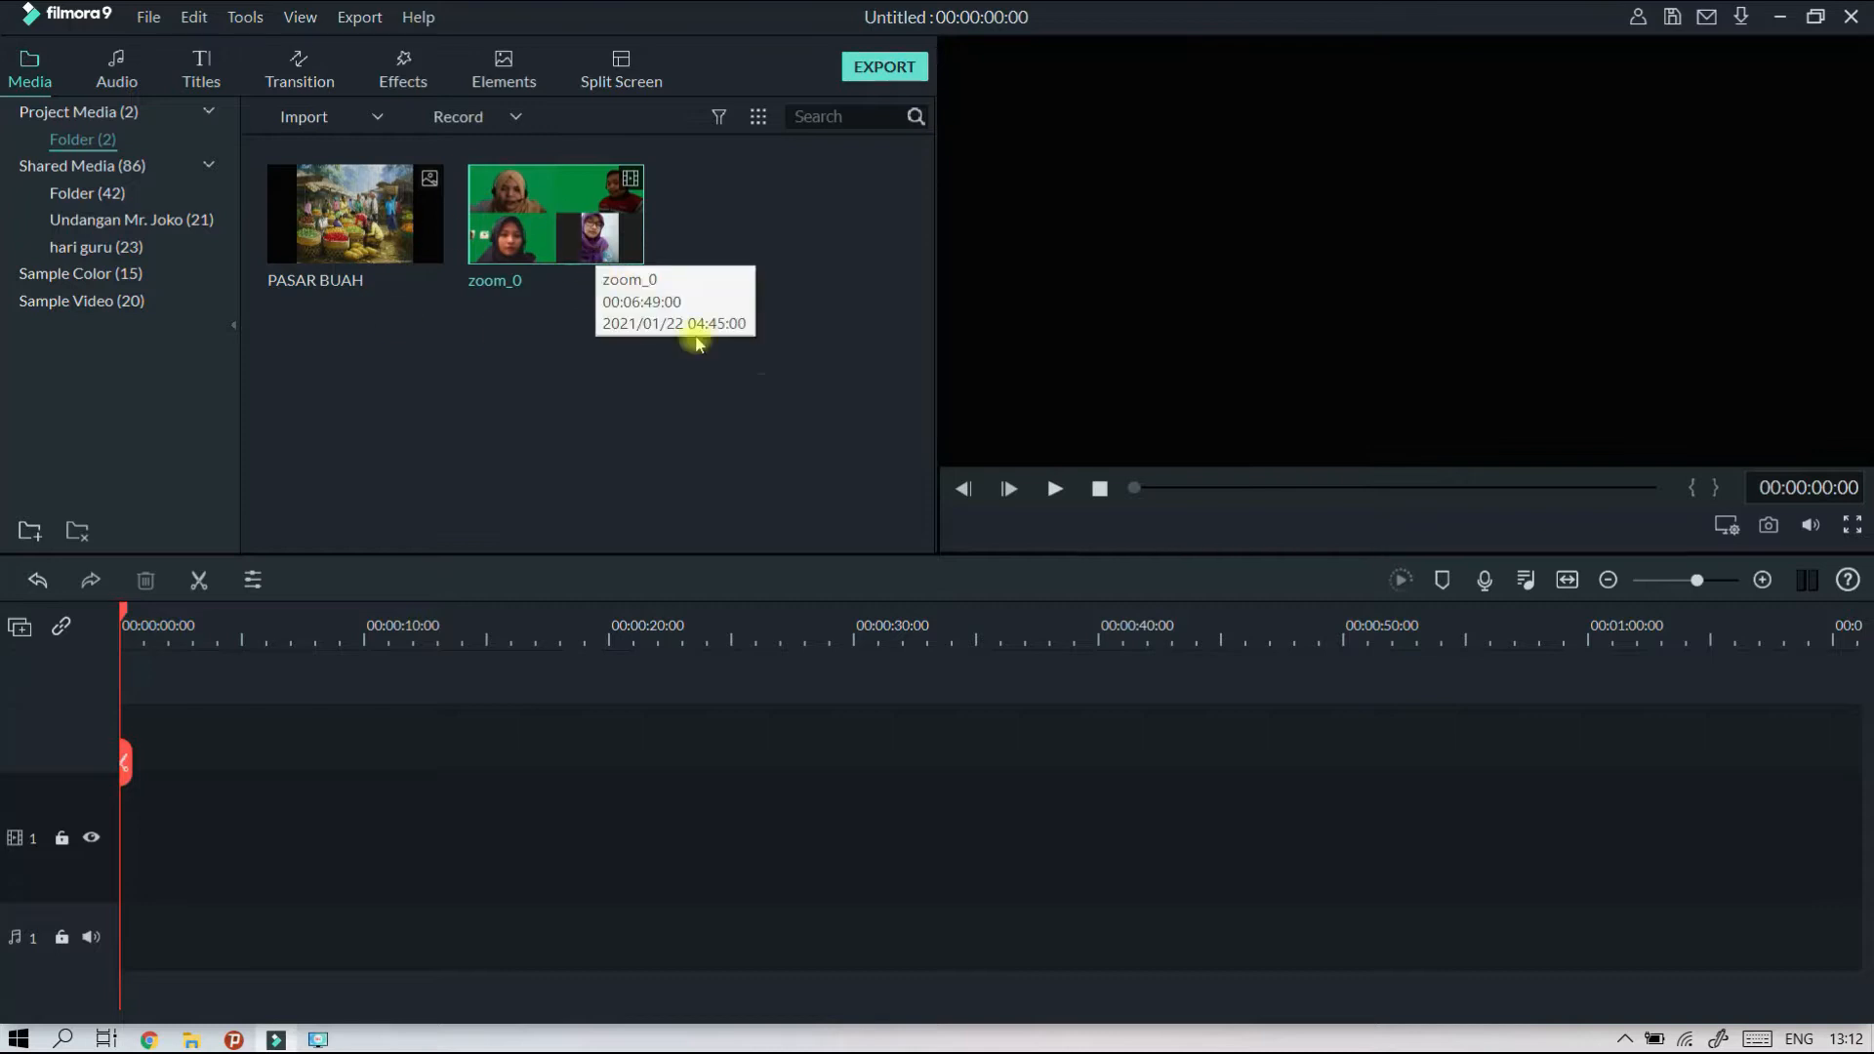
Place the PASAR BUAH image at the start of video track 1 and extend its duration to about 26 seconds.
{"action": "left_click", "coordinate": [383, 243]}
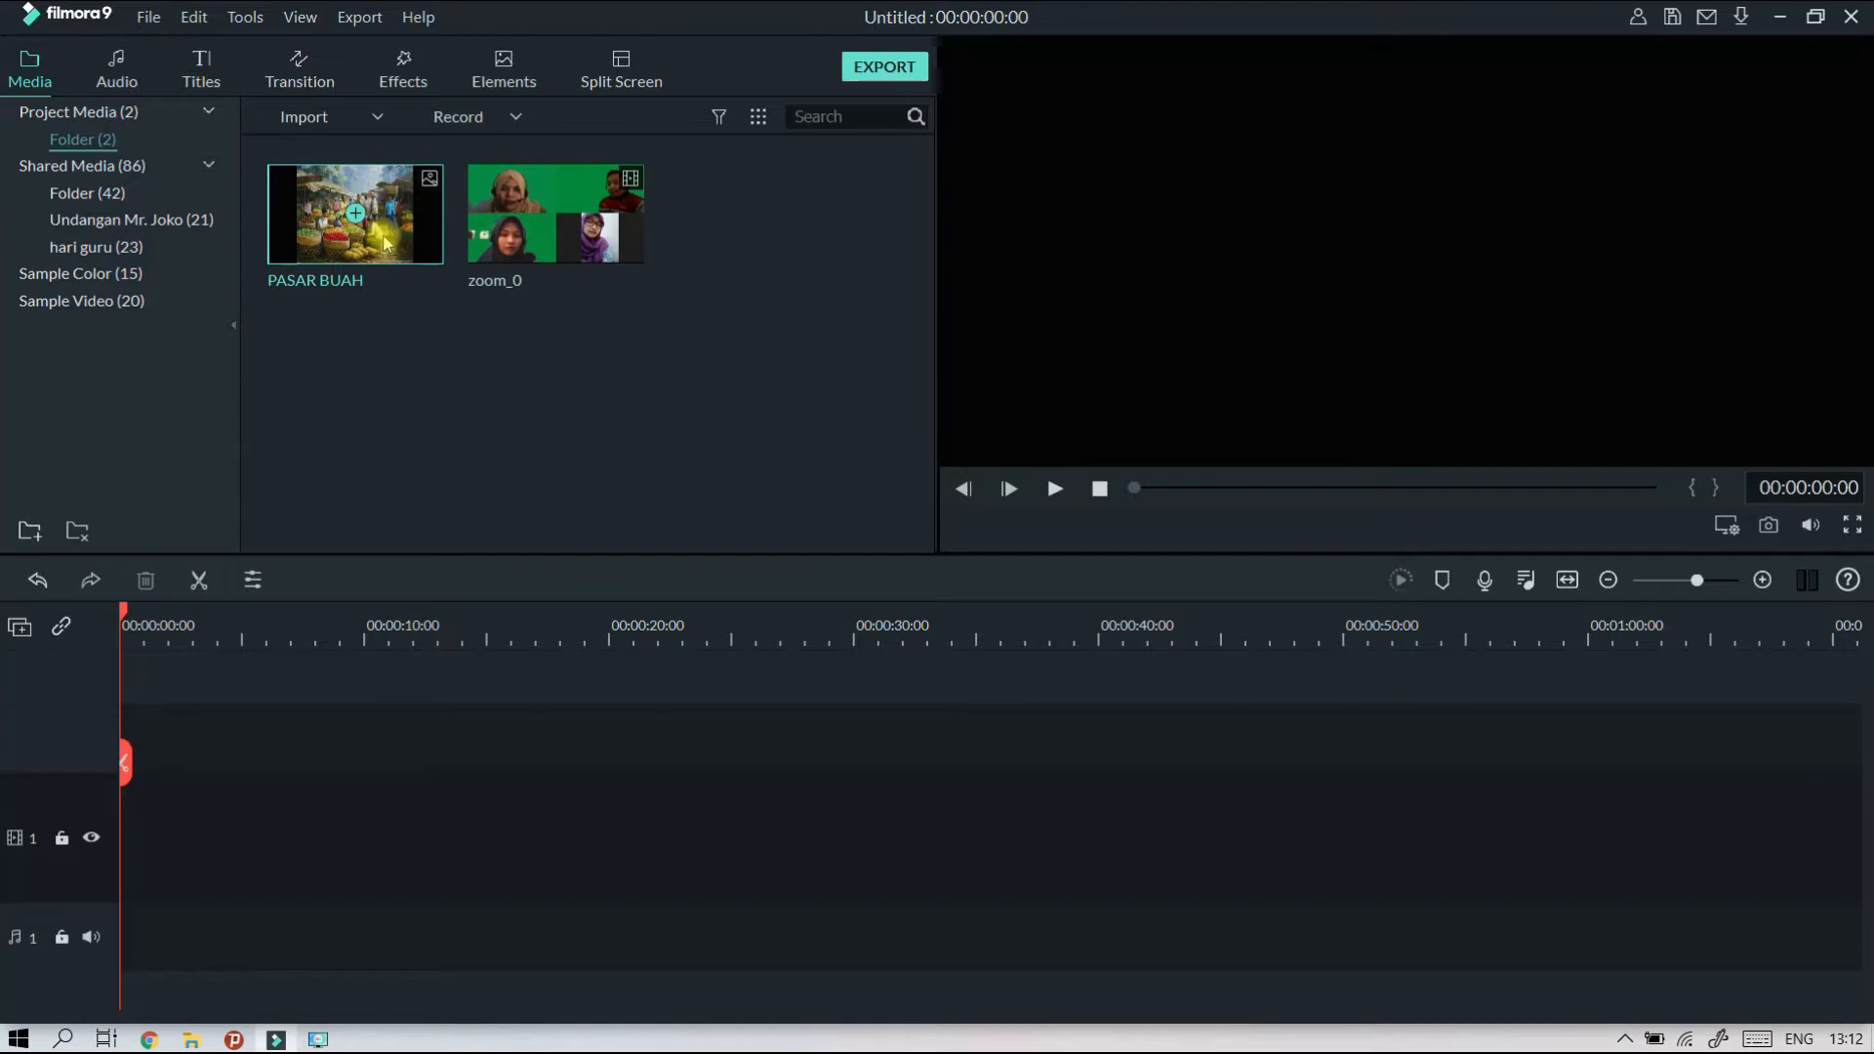
{"action": "left_click_drag", "start_coordinate": [386, 250], "coordinate": [112, 916]}
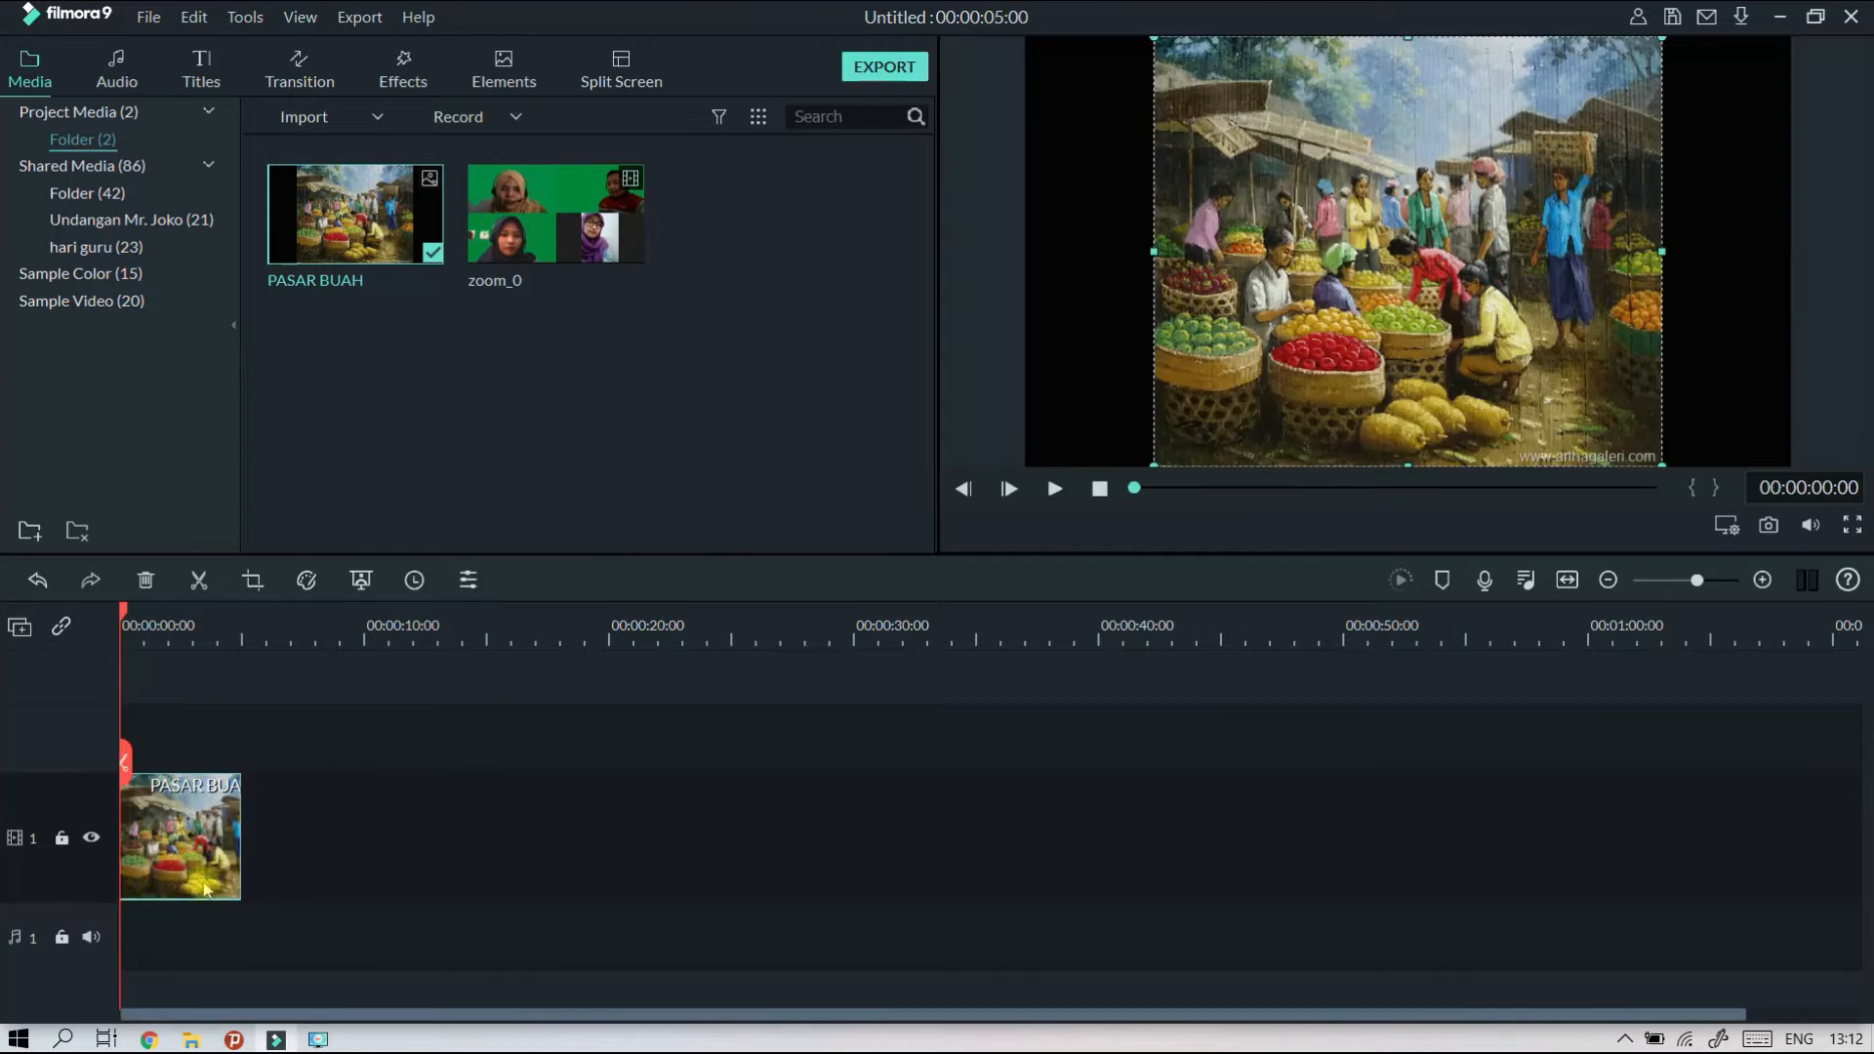
{"action": "left_click_drag", "start_coordinate": [239, 849], "coordinate": [776, 880]}
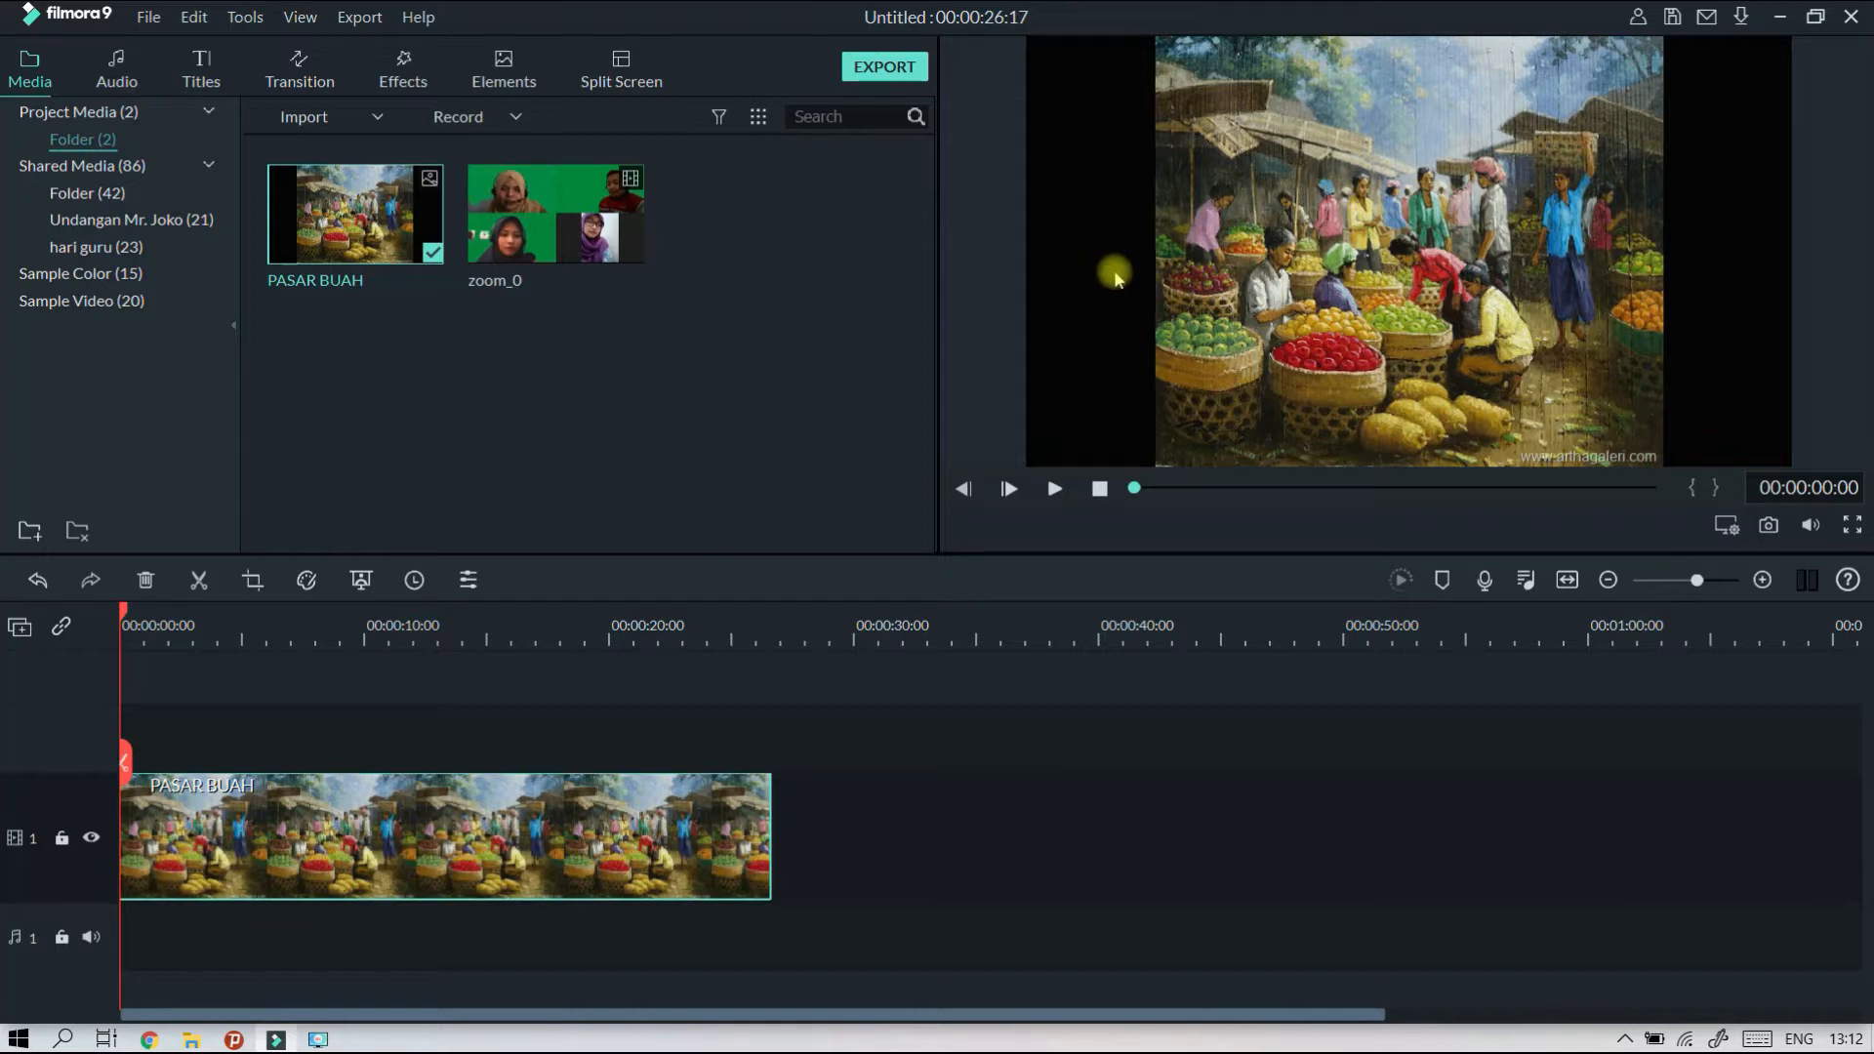
{"action": "left_click", "coordinate": [670, 747]}
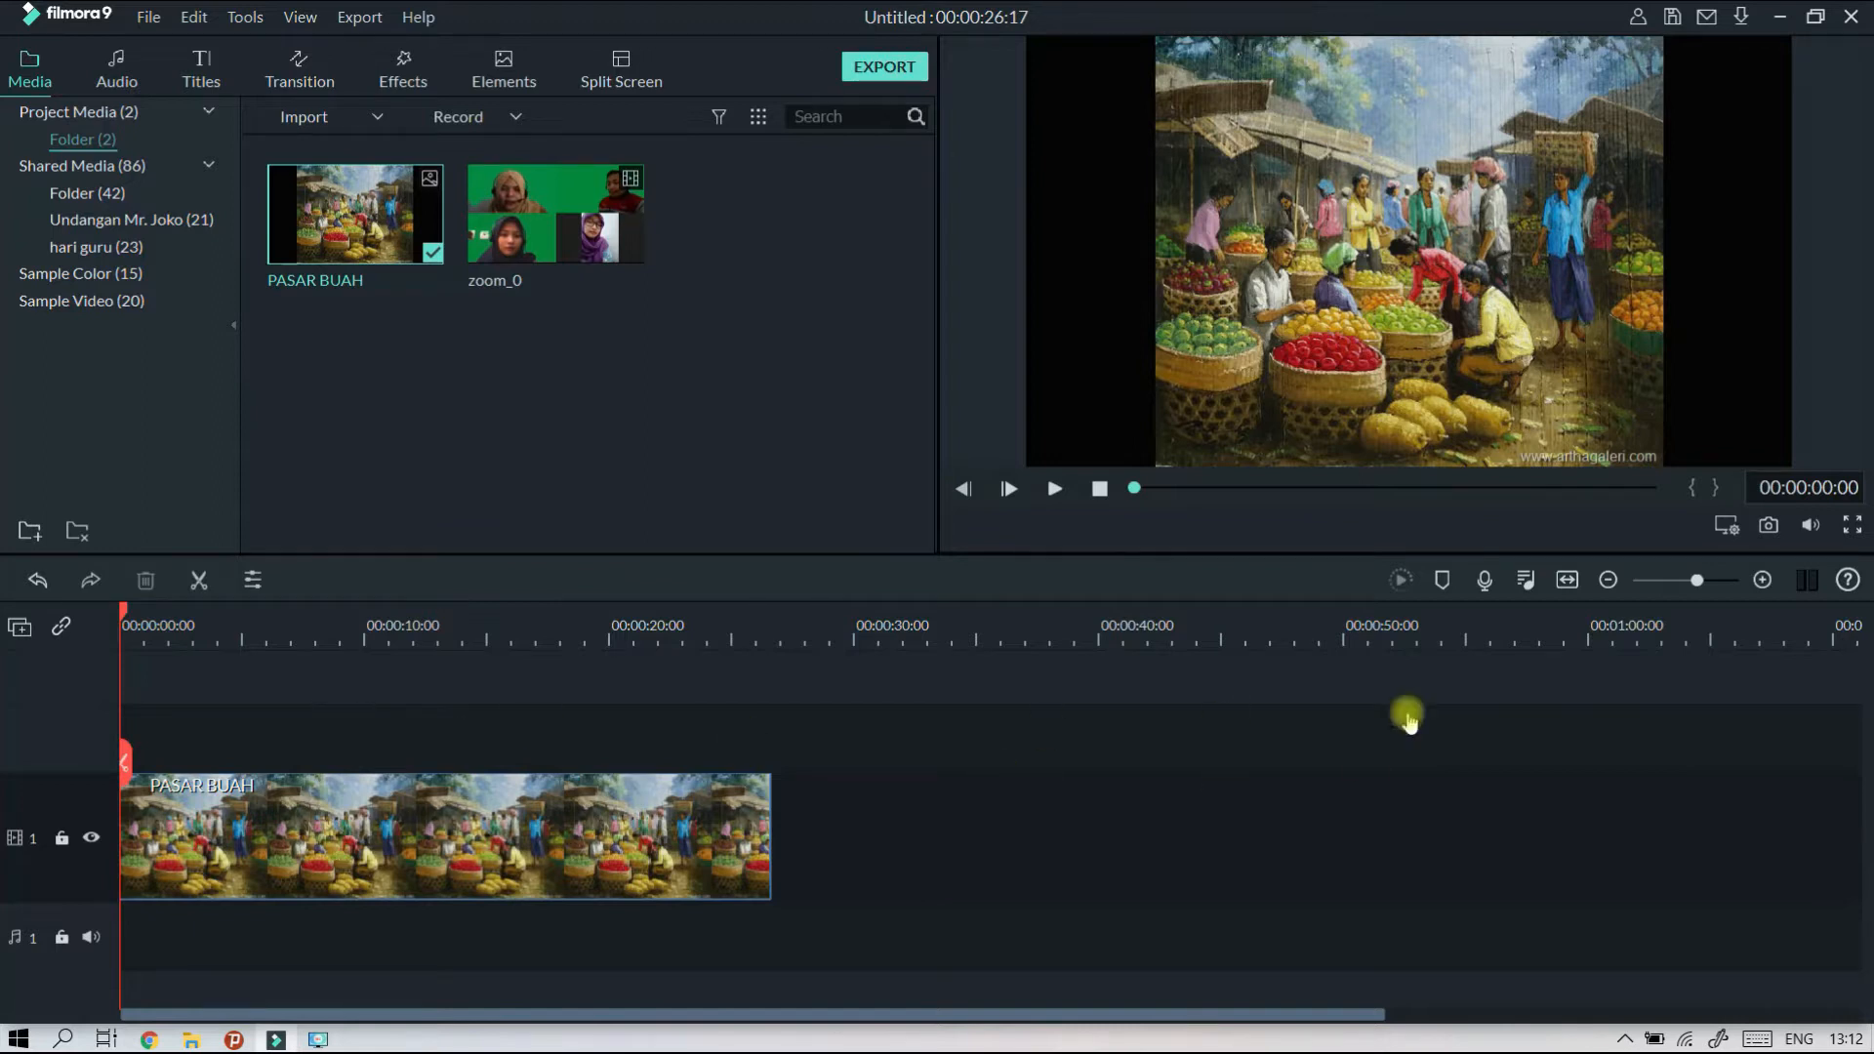
Open Crop and Zoom for the PASAR BUAH clip and set the crop ratio to 16:9.
{"action": "left_click", "coordinate": [310, 832]}
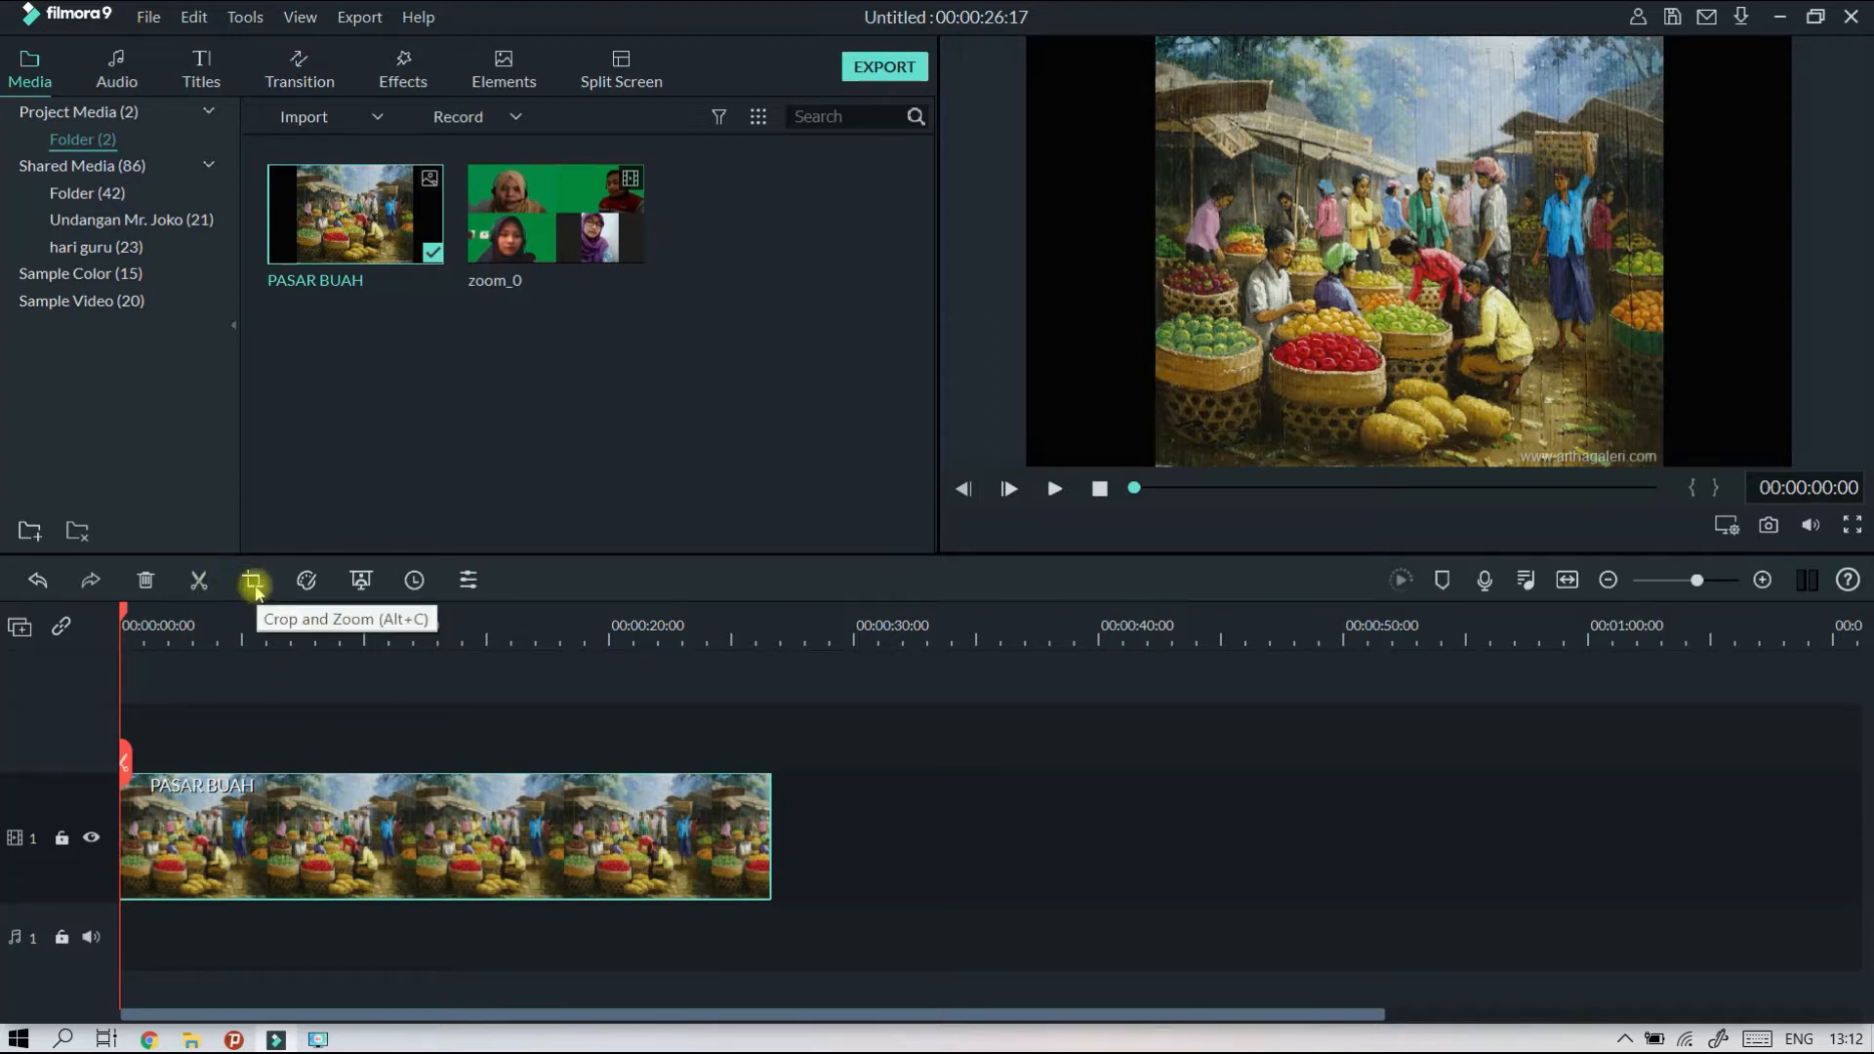
{"action": "left_click", "coordinate": [254, 583]}
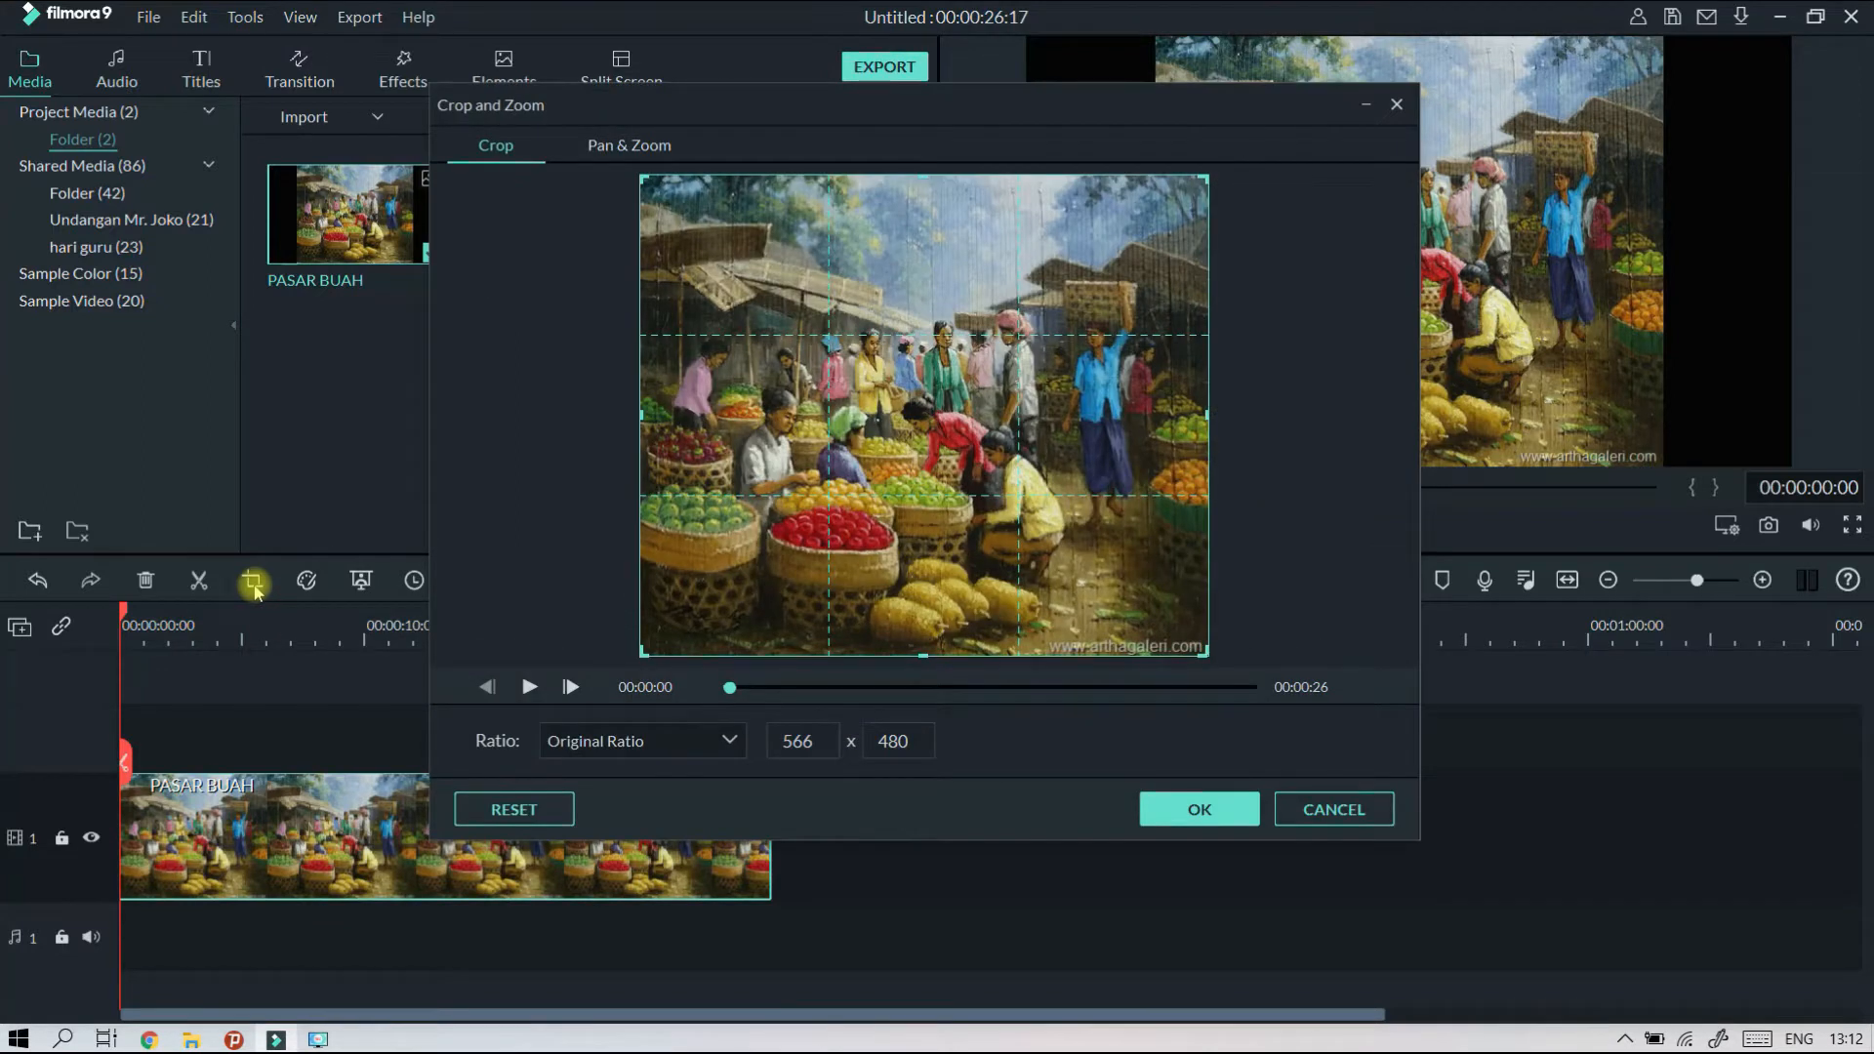
{"action": "left_click", "coordinate": [617, 747]}
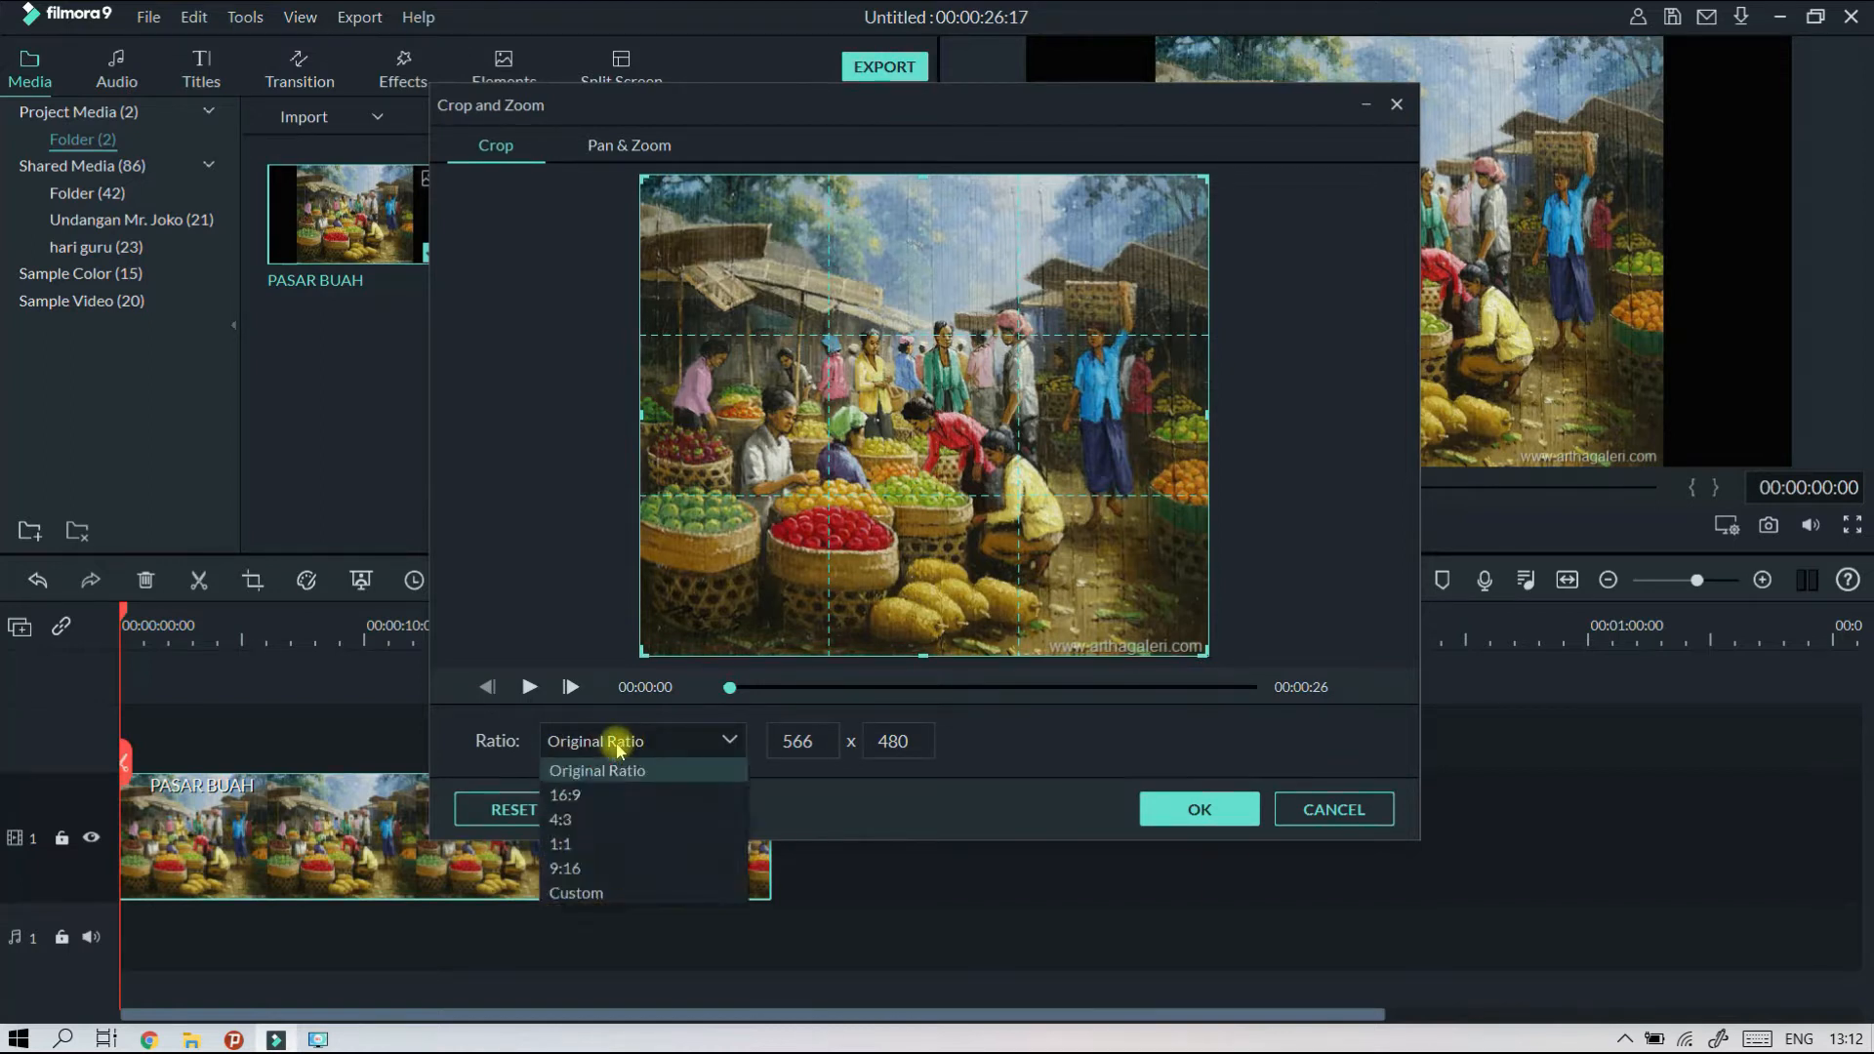
{"action": "left_click", "coordinate": [591, 797]}
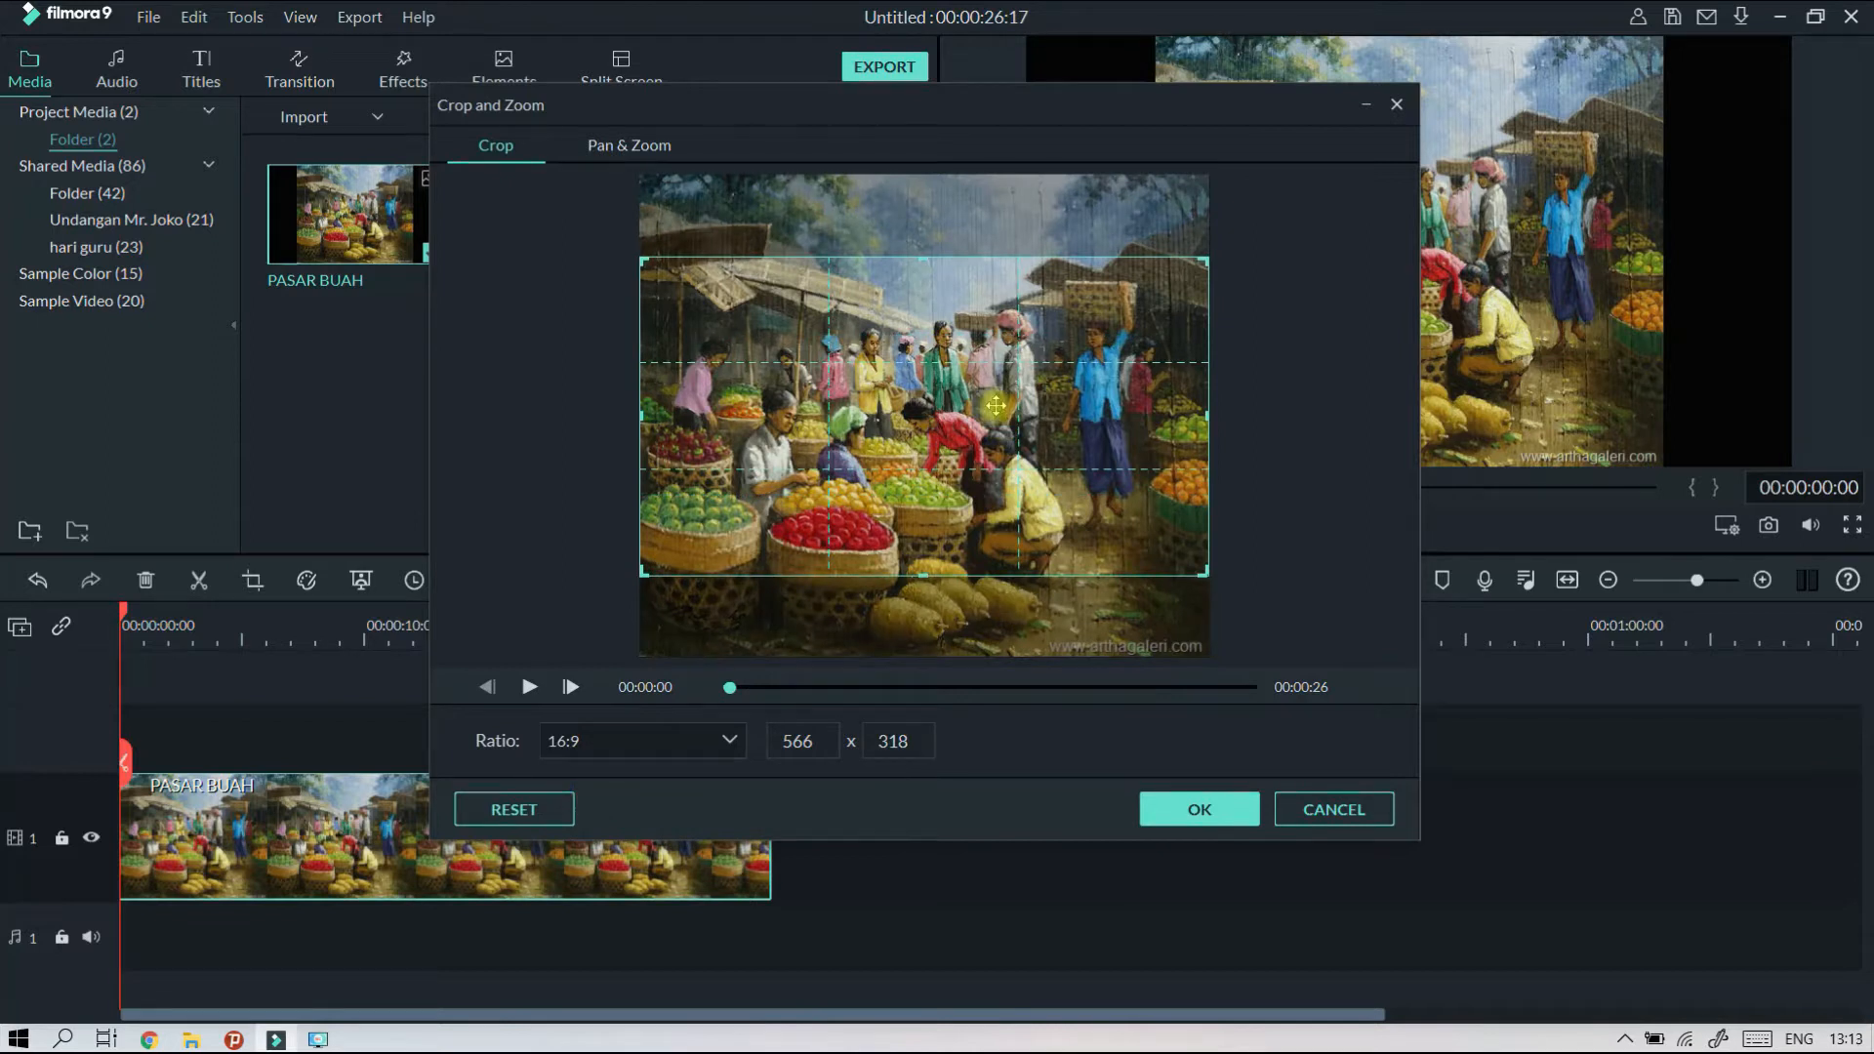
Move the 16:9 crop frame slightly above the centre of the market image and apply the crop.
{"action": "mouse_move", "coordinate": [991, 404]}
{"action": "left_mouse_down"}
{"action": "mouse_move", "coordinate": [996, 373]}
{"action": "mouse_move", "coordinate": [1003, 487]}
{"action": "mouse_move", "coordinate": [997, 358]}
{"action": "mouse_move", "coordinate": [990, 445]}
{"action": "mouse_move", "coordinate": [971, 415]}
{"action": "left_mouse_up"}
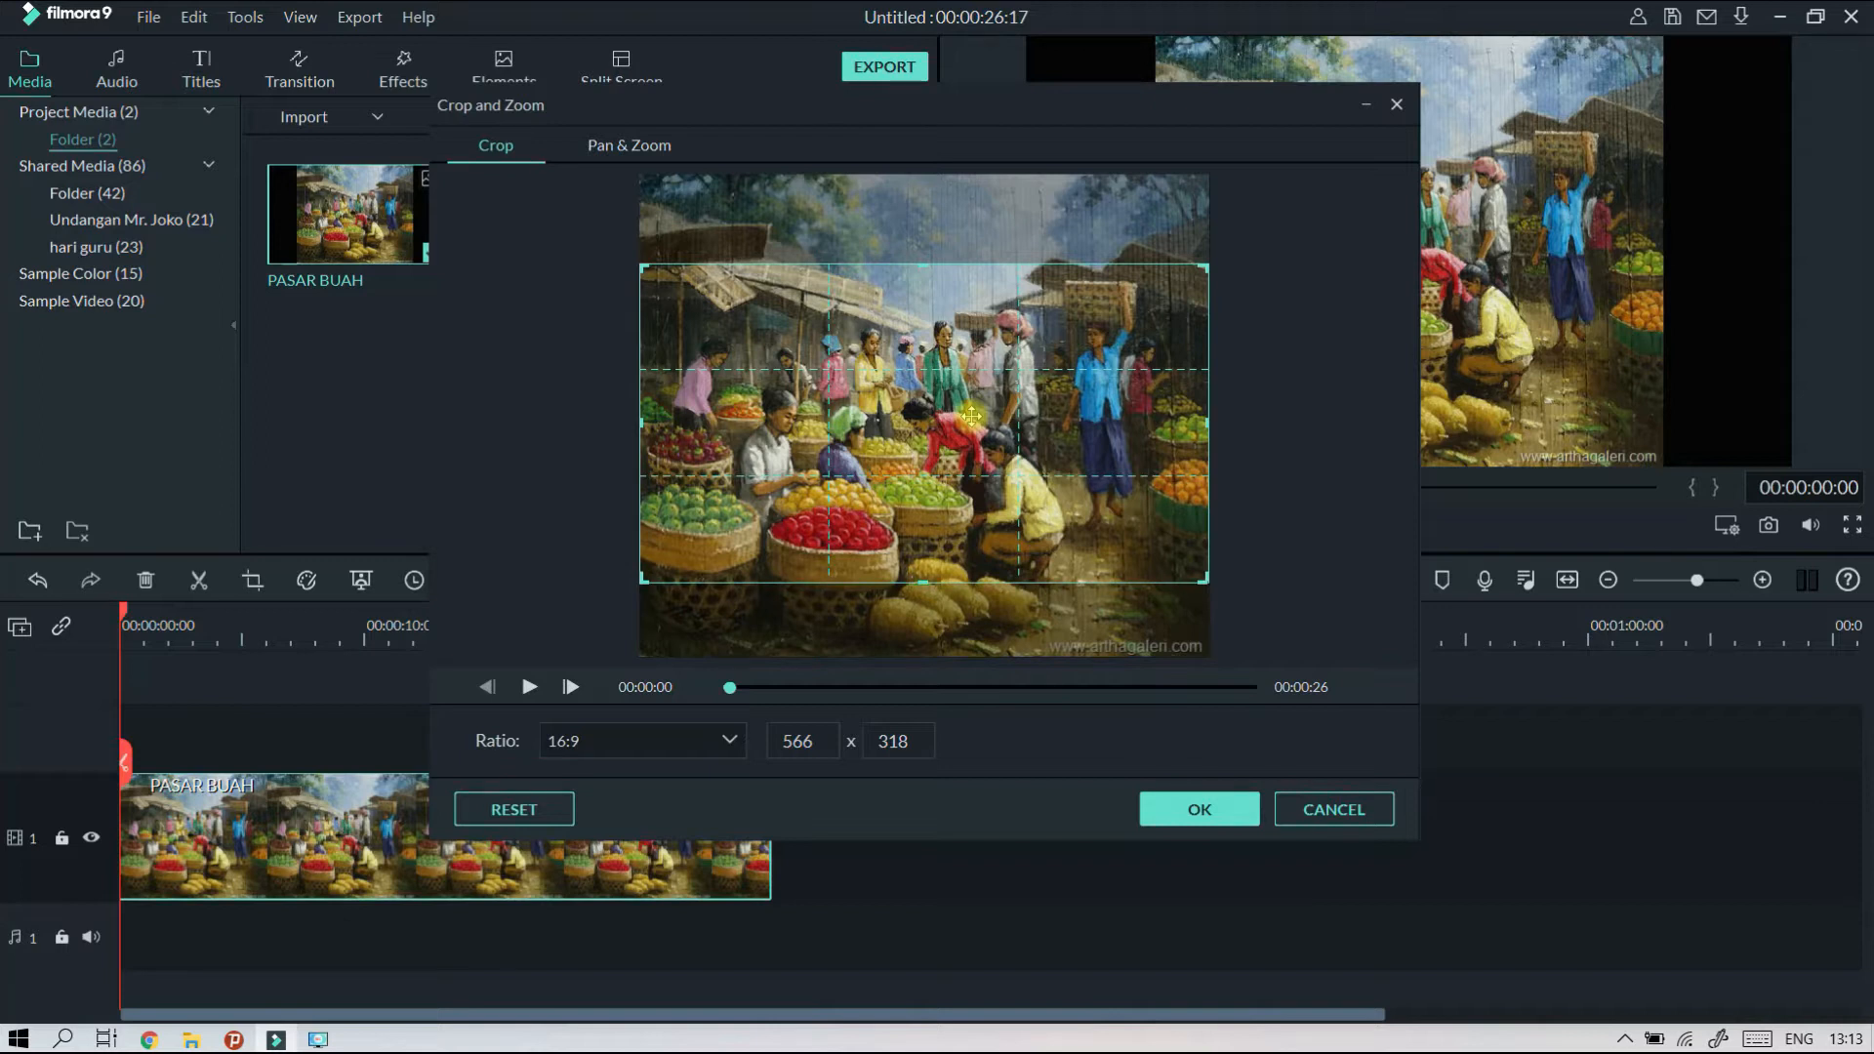
{"action": "left_click_drag", "start_coordinate": [971, 414], "coordinate": [835, 304]}
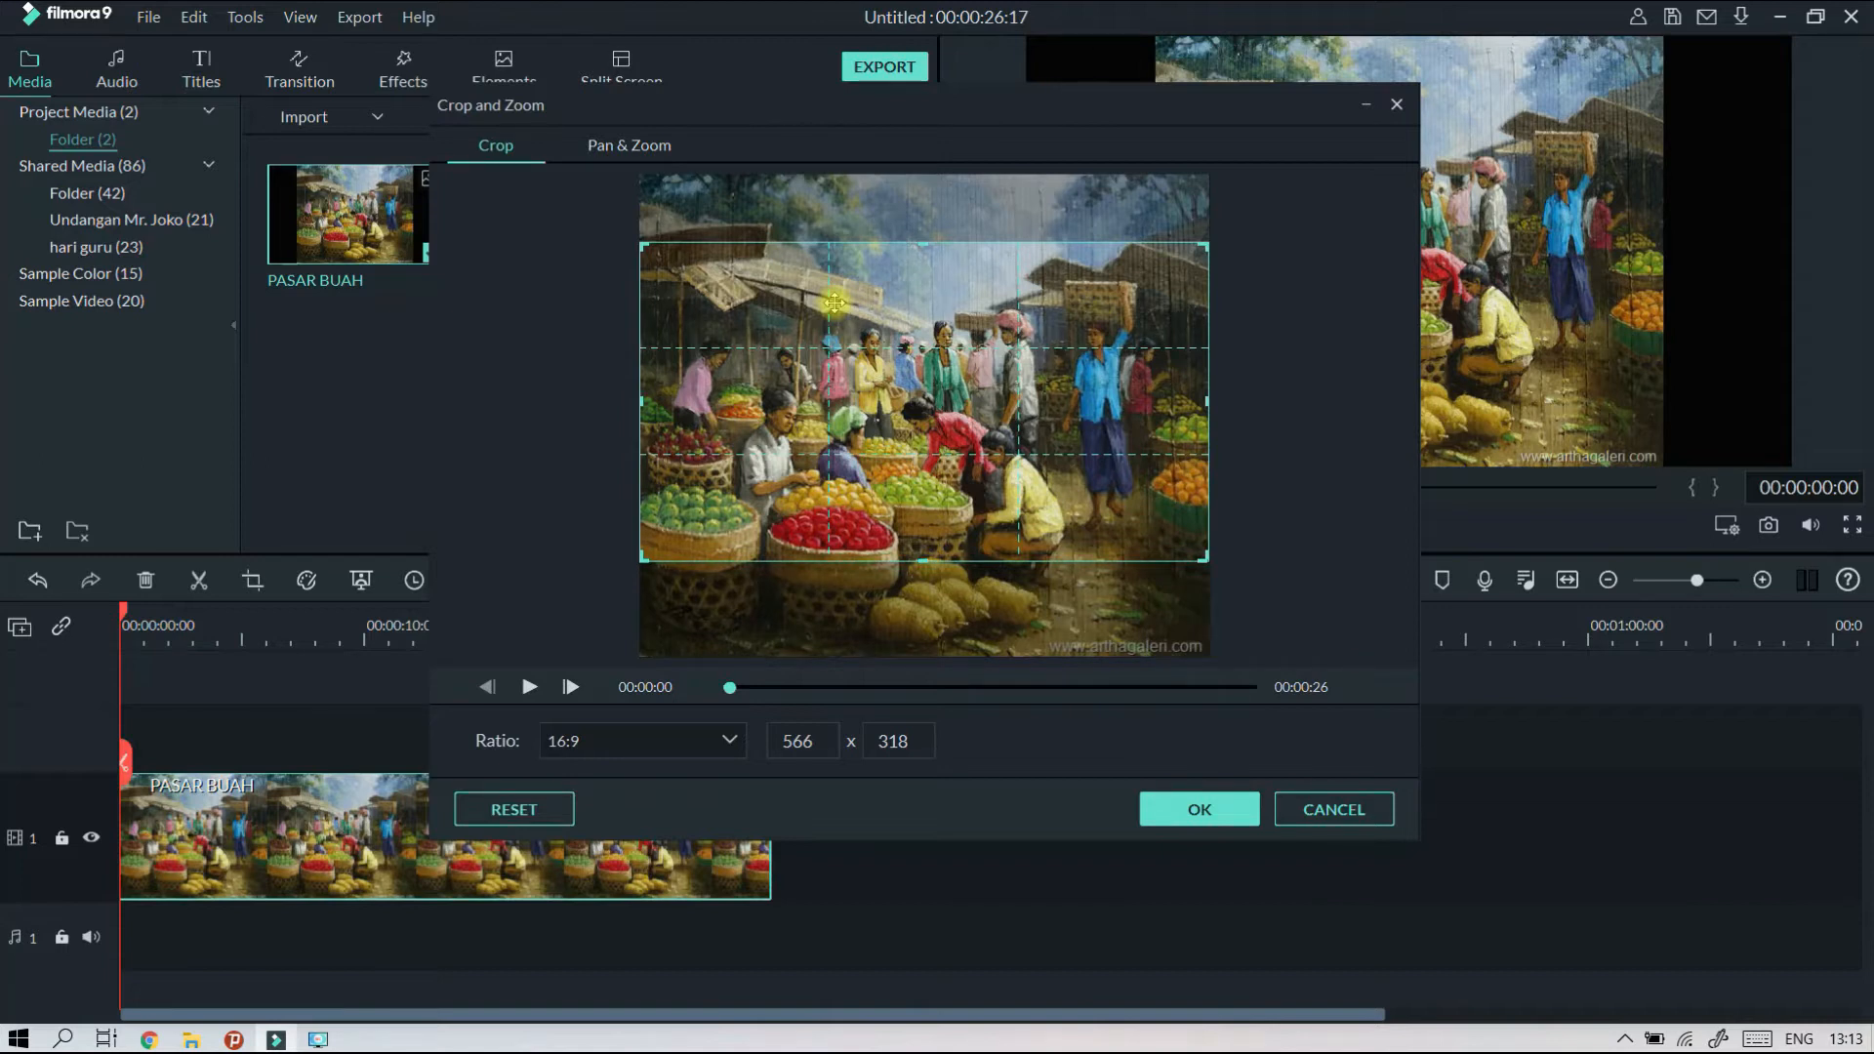
{"action": "left_click_drag", "start_coordinate": [832, 301], "coordinate": [832, 299]}
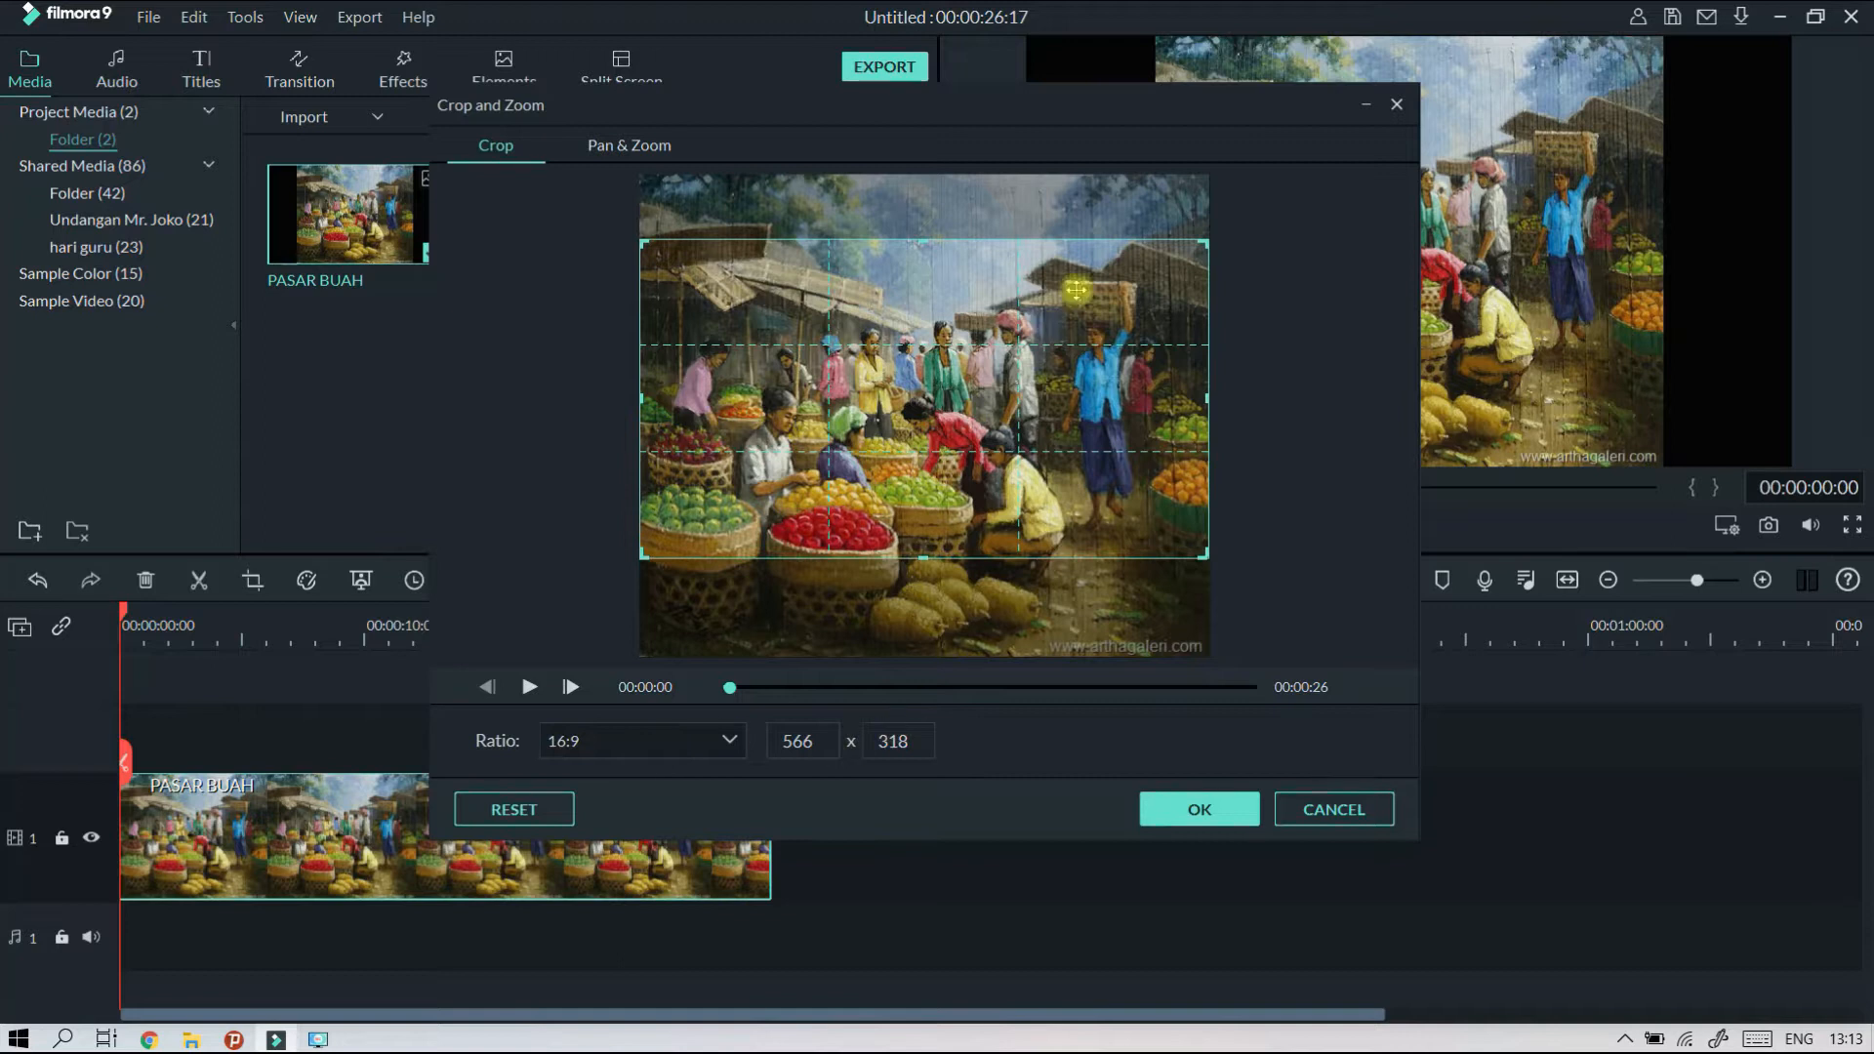
{"action": "left_click", "coordinate": [1215, 828]}
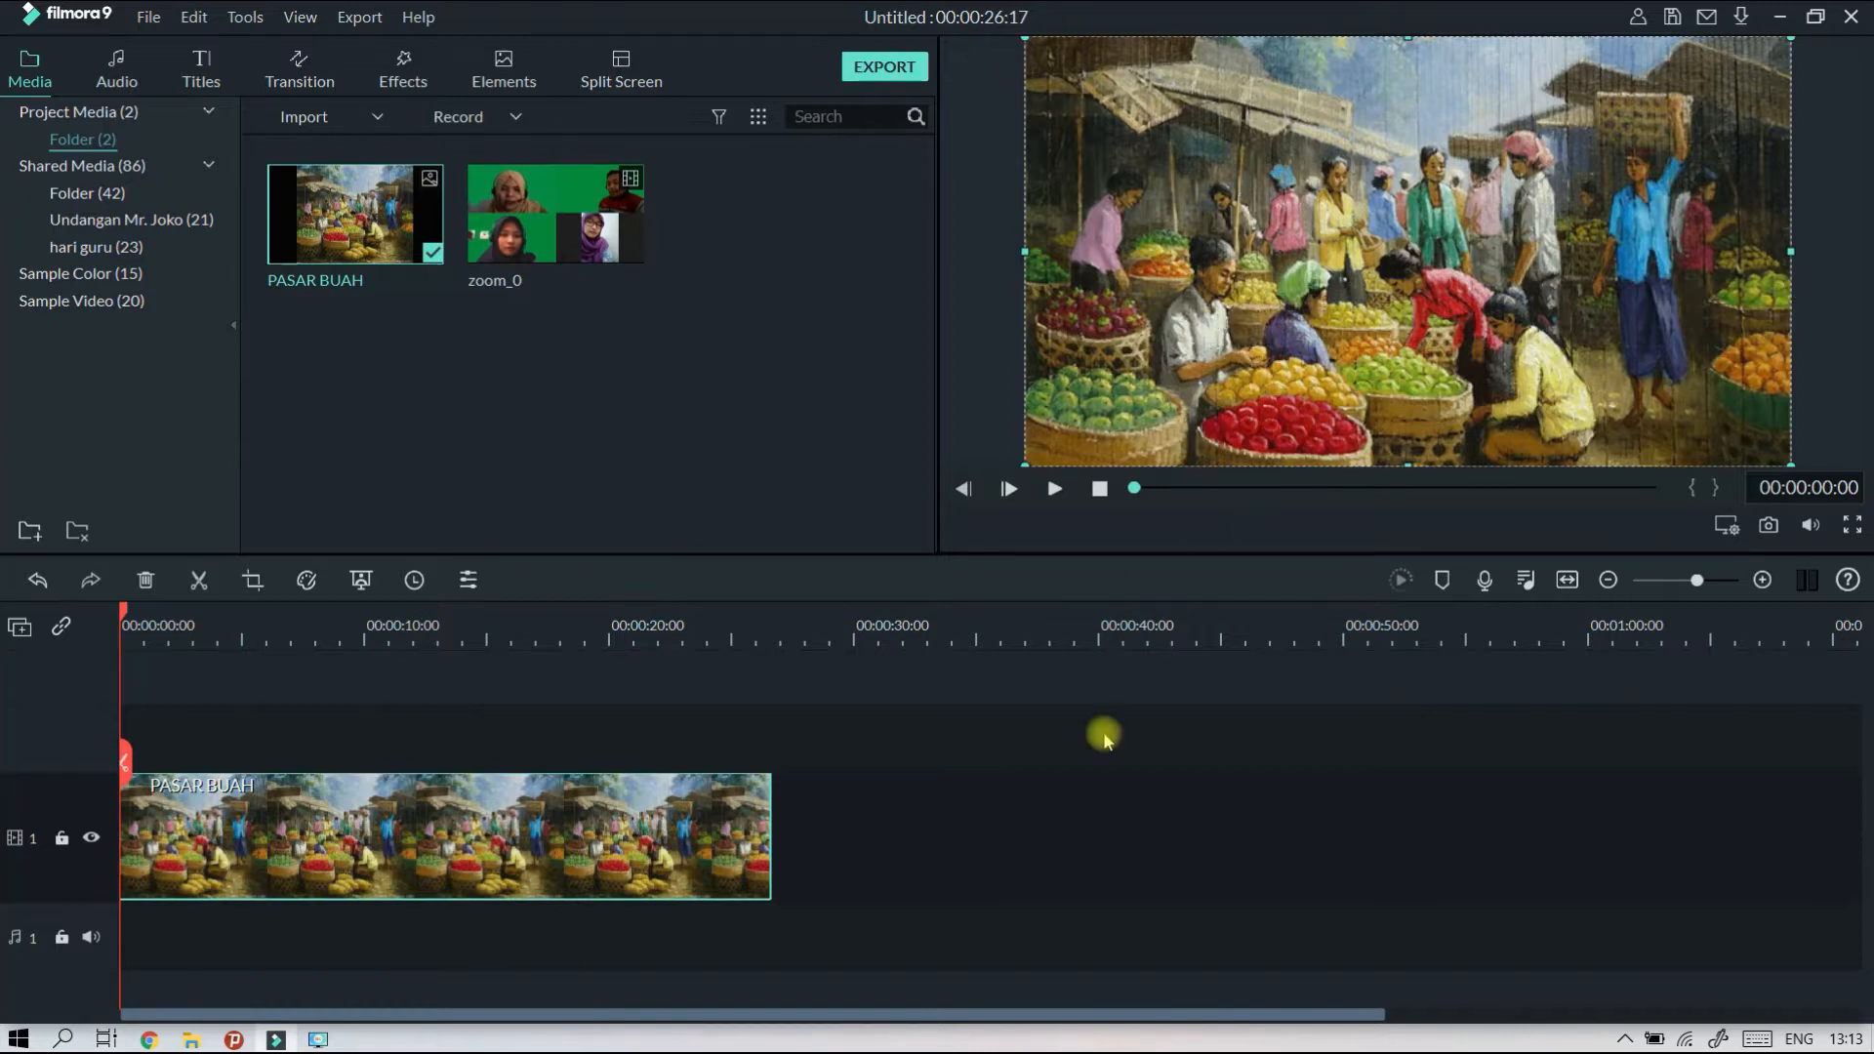
Play the zoom_0 recording in the preview and set the plugged-in audio device to External Speakers.
{"action": "mouse_move", "coordinate": [571, 209]}
{"action": "left_mouse_down"}
{"action": "mouse_move", "coordinate": [612, 414]}
{"action": "mouse_move", "coordinate": [592, 228]}
{"action": "left_mouse_up"}
{"action": "left_click", "coordinate": [740, 346]}
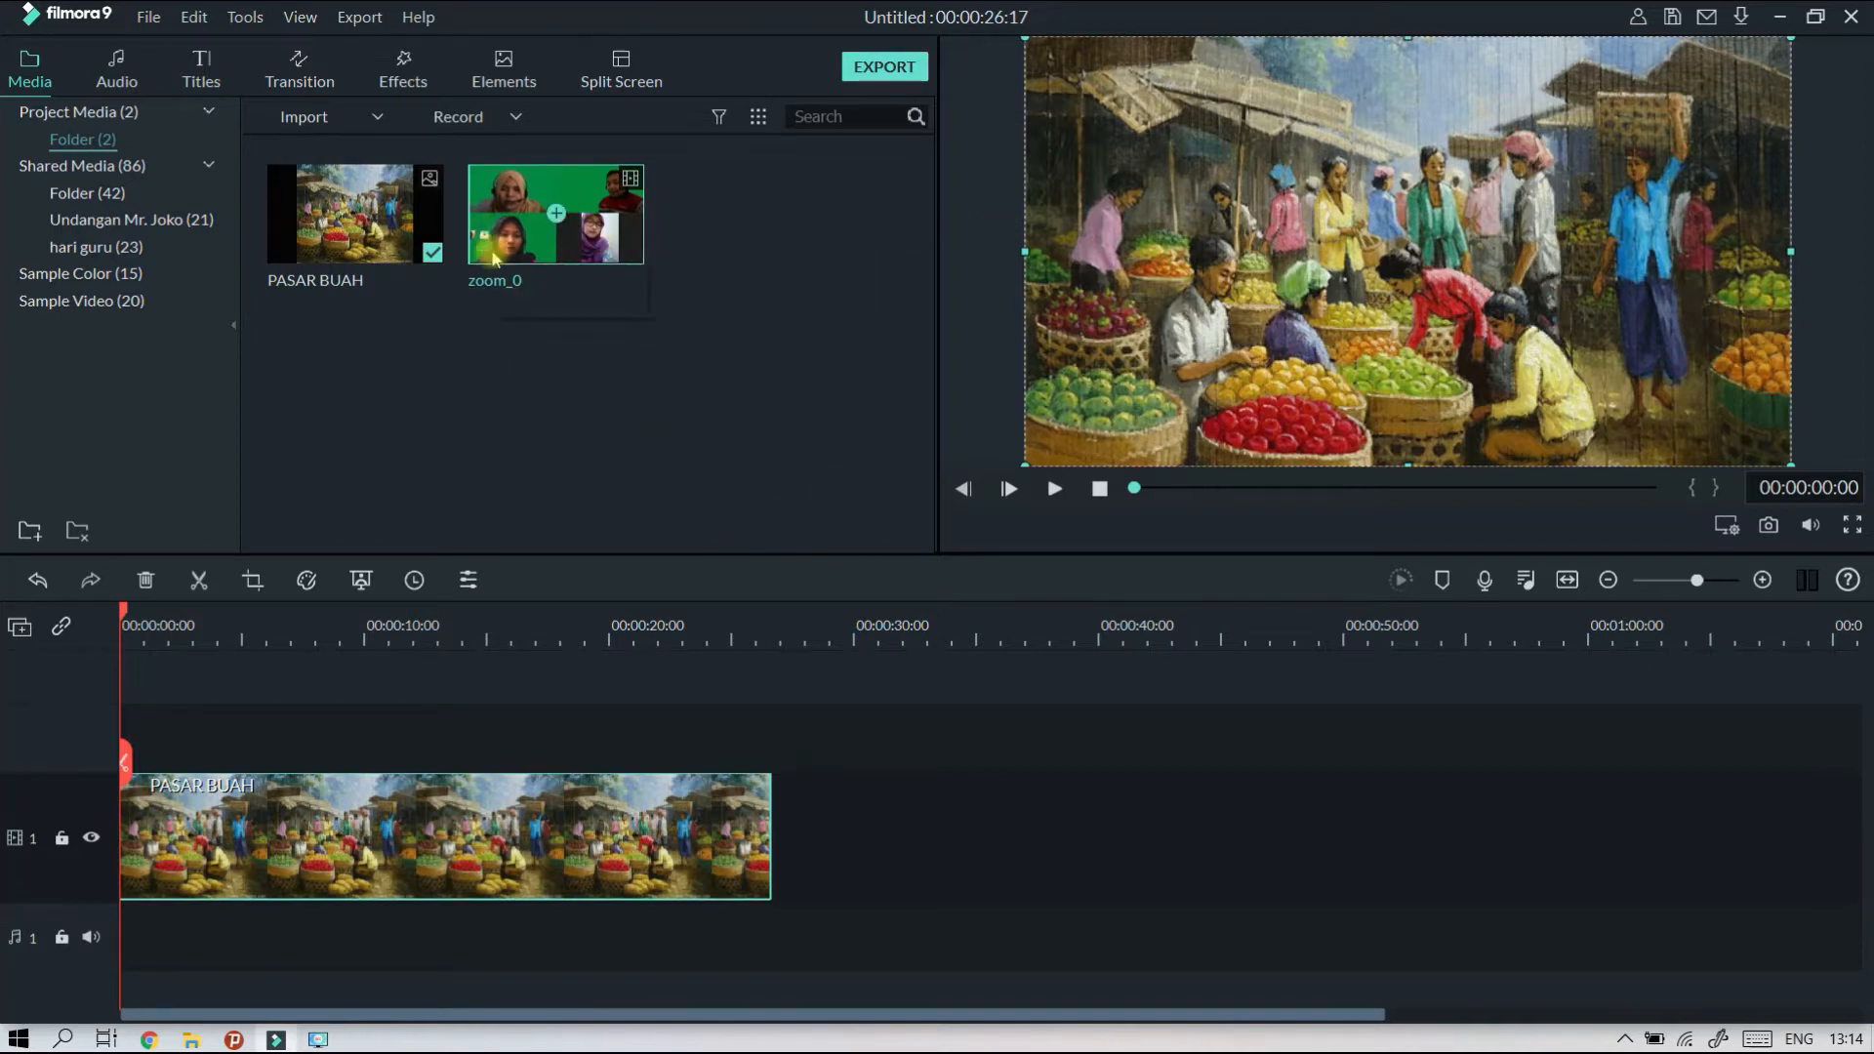
{"action": "double_click", "coordinate": [586, 250]}
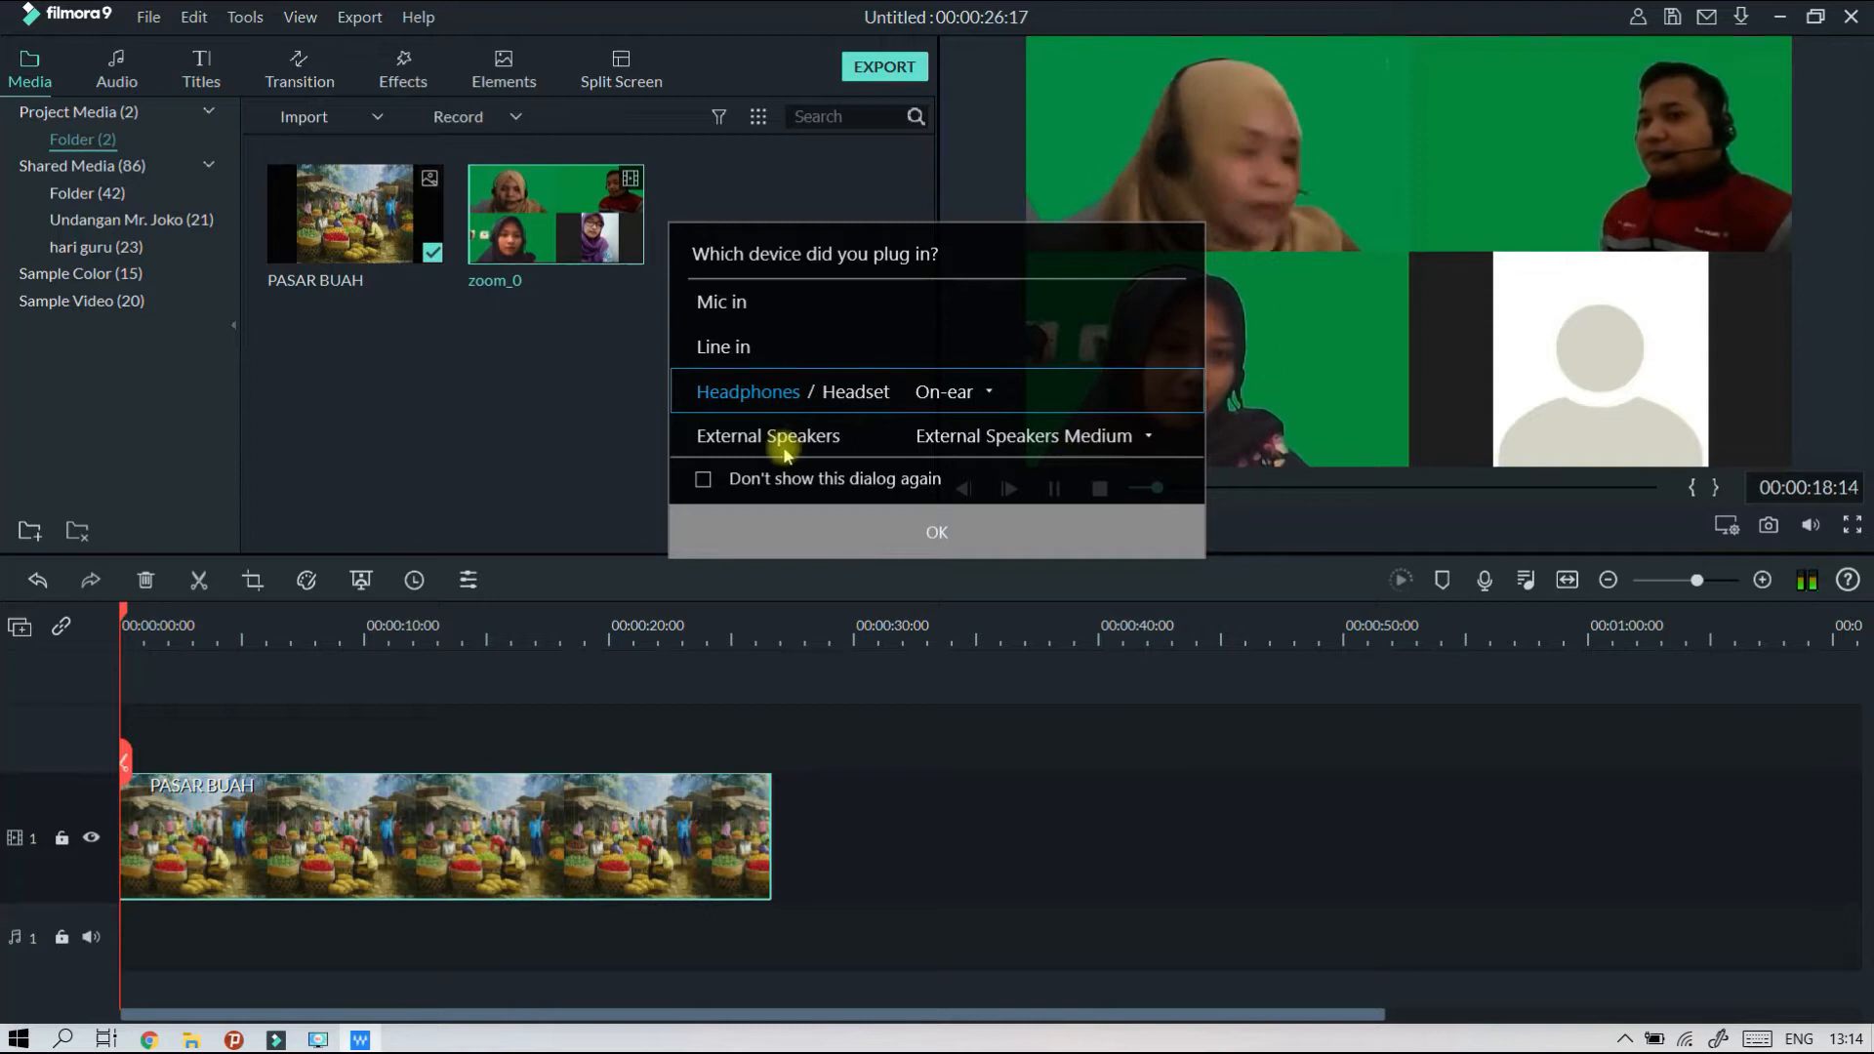
{"action": "left_click", "coordinate": [771, 439]}
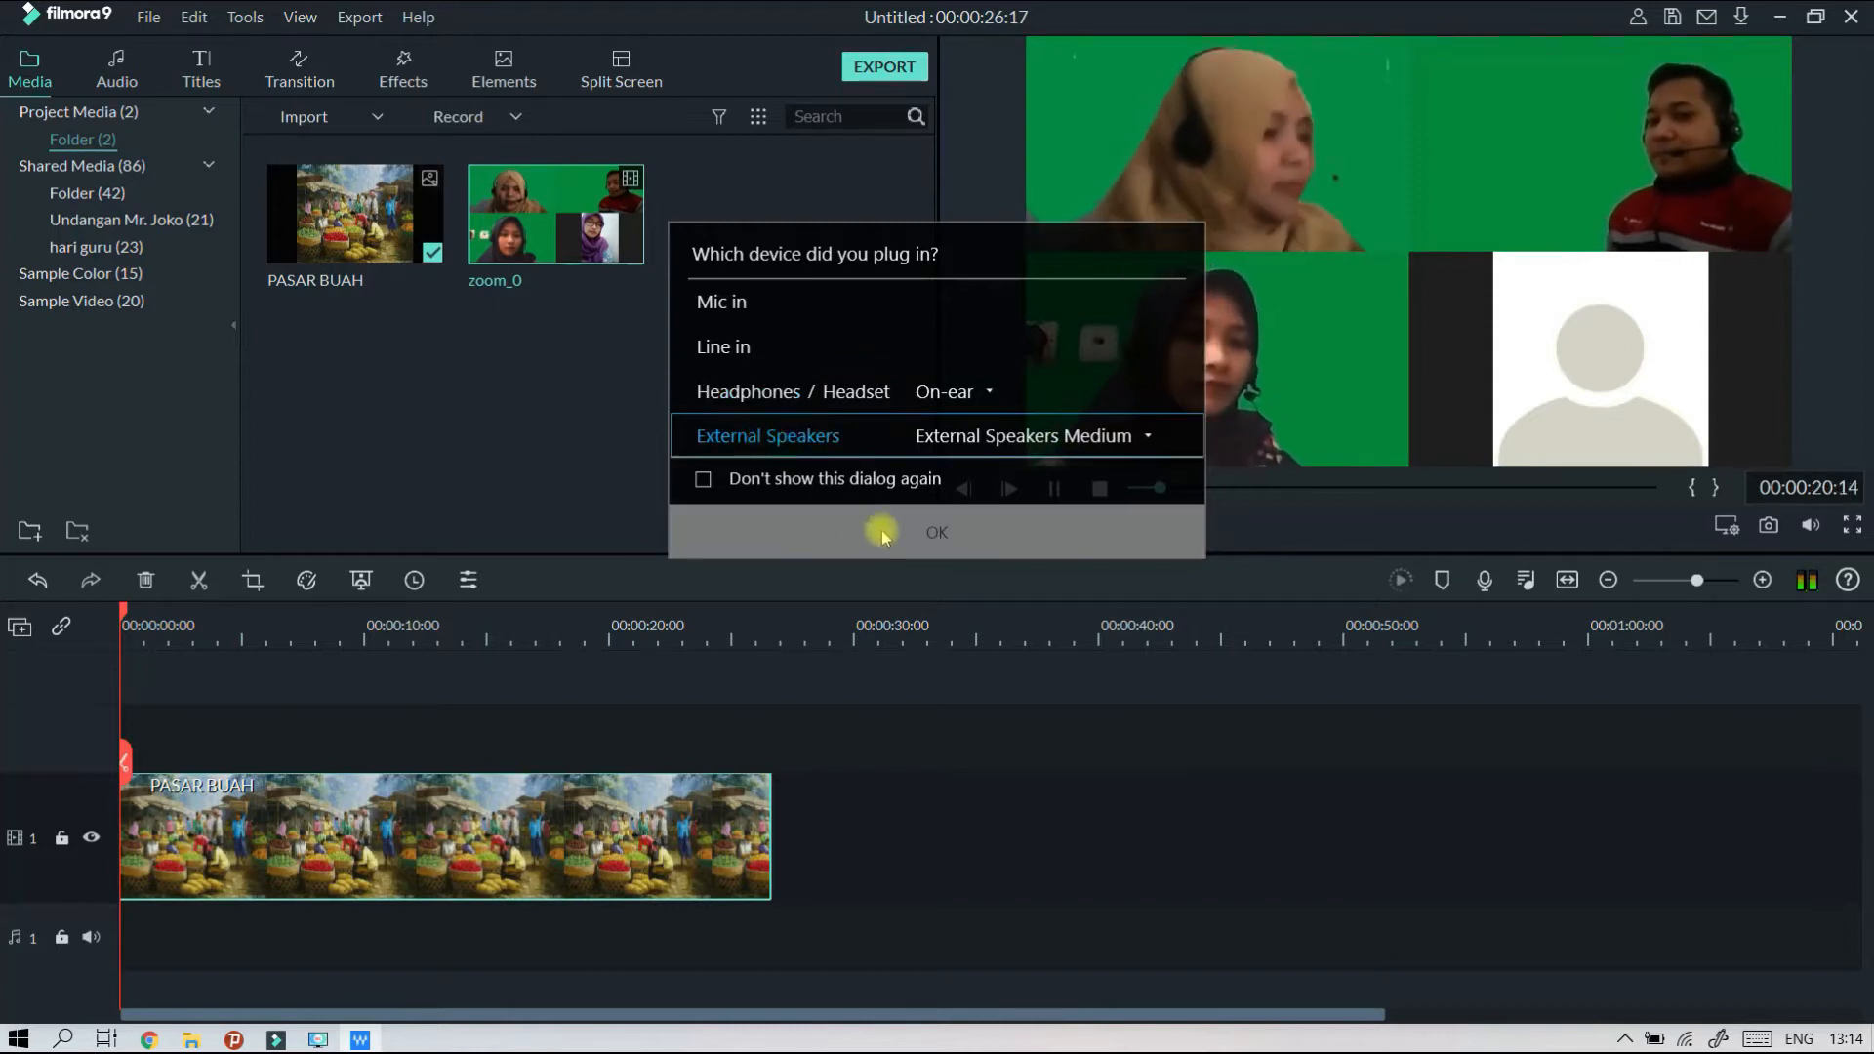
{"action": "left_click", "coordinate": [941, 552]}
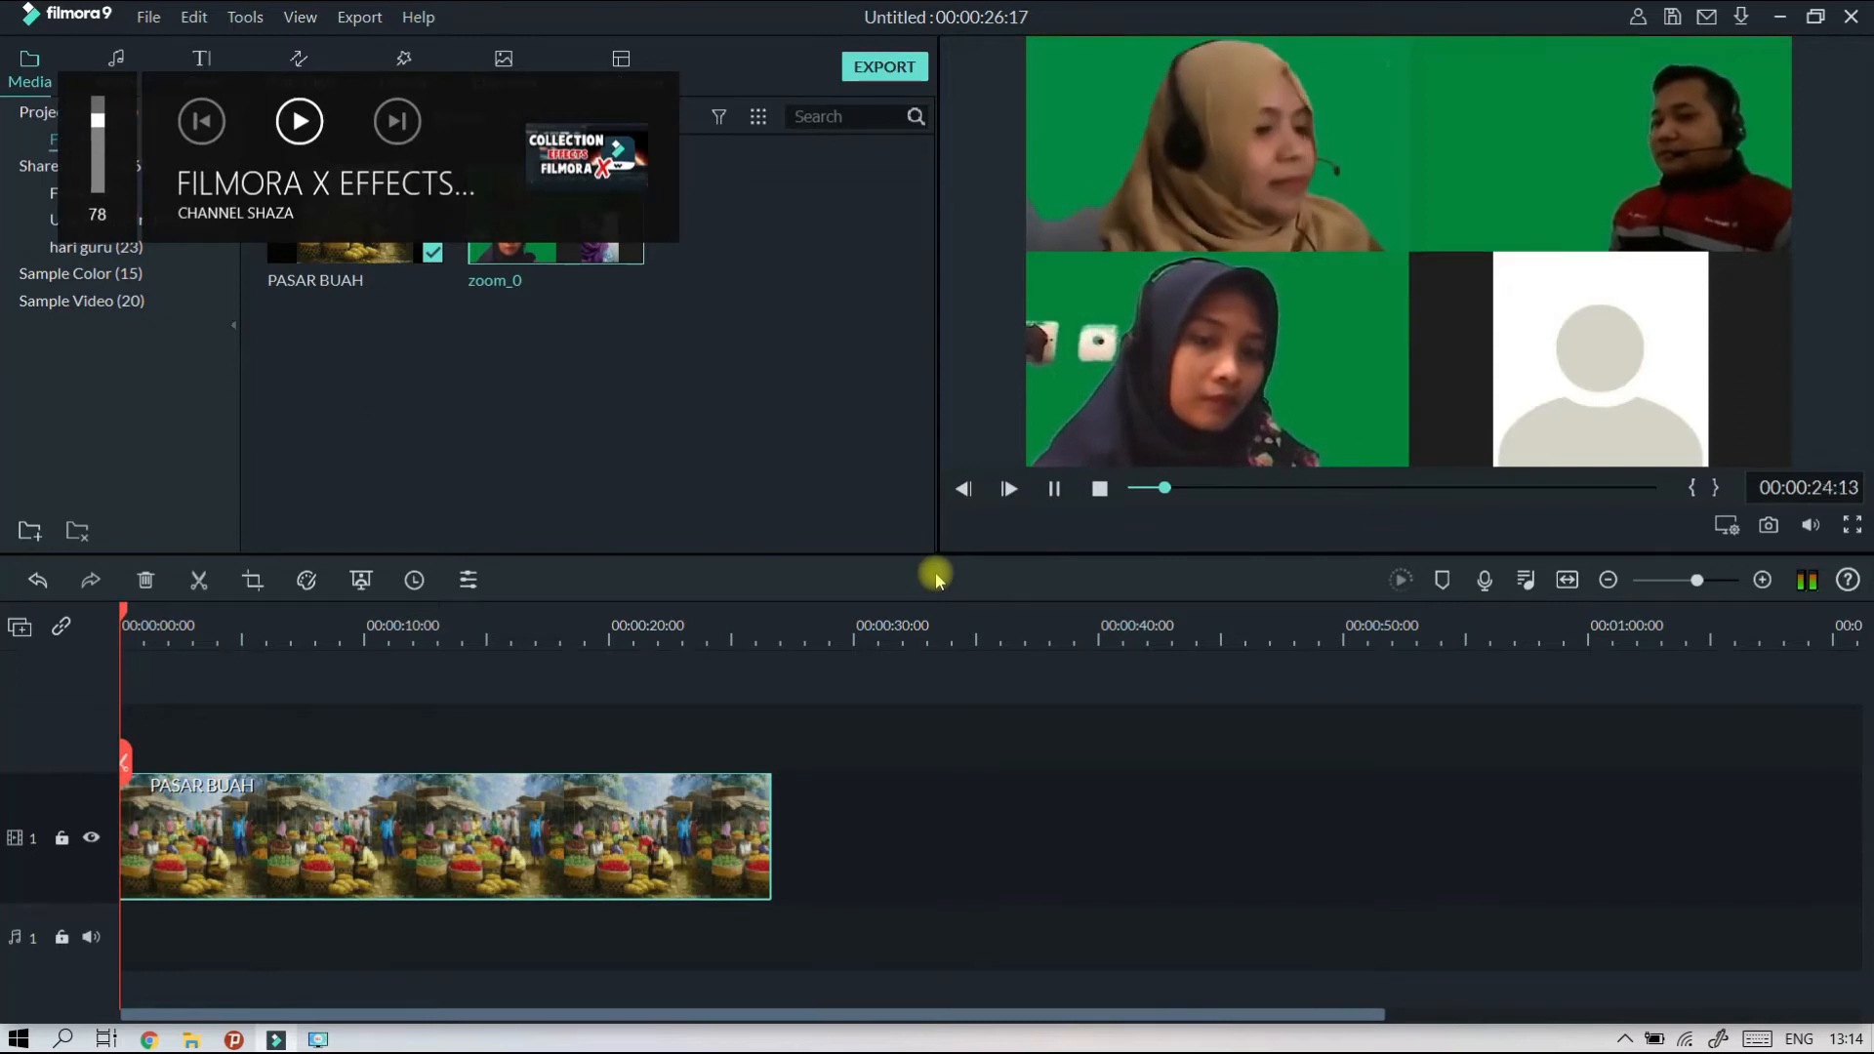
Raise the system volume while previewing the zoom_0 recording.
{"action": "left_click", "coordinate": [1054, 489]}
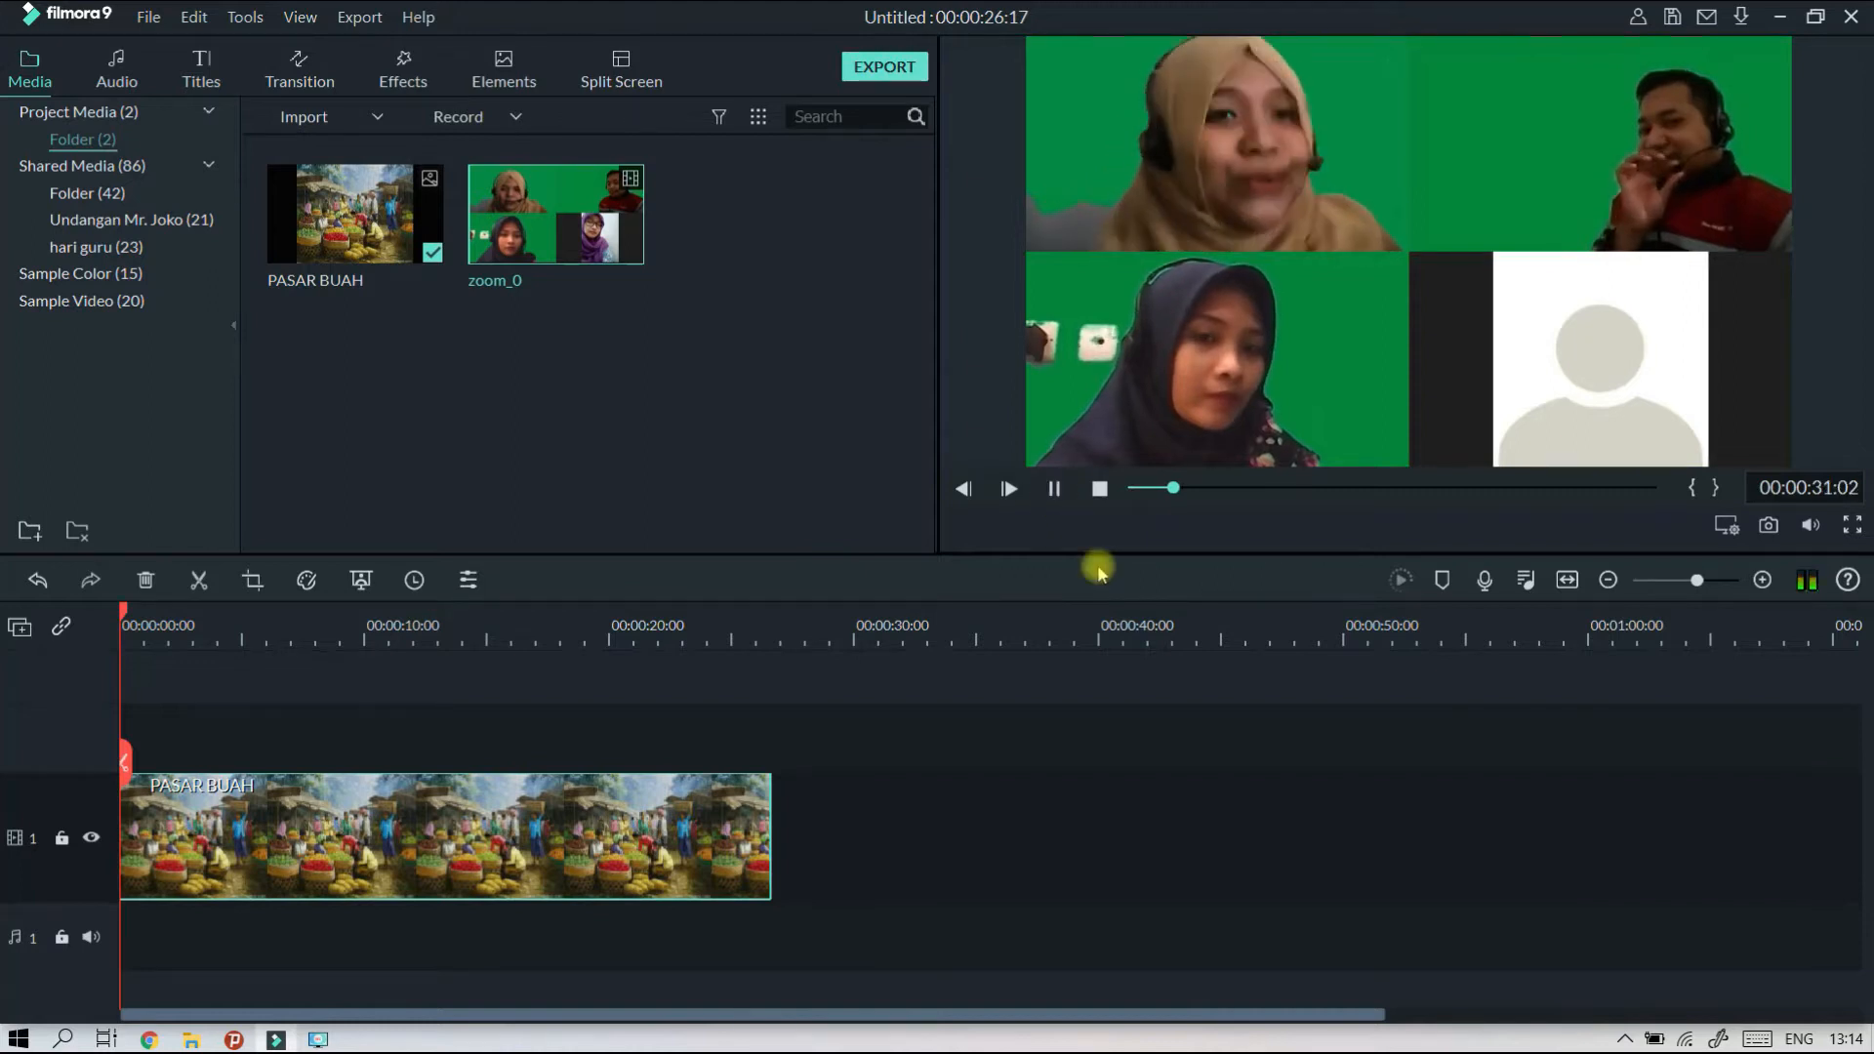
{"action": "key", "text": "XF86AudioRaiseVolume"}
{"action": "key", "text": "XF86AudioRaiseVolume"}
{"action": "key", "text": "XF86AudioRaiseVolume"}
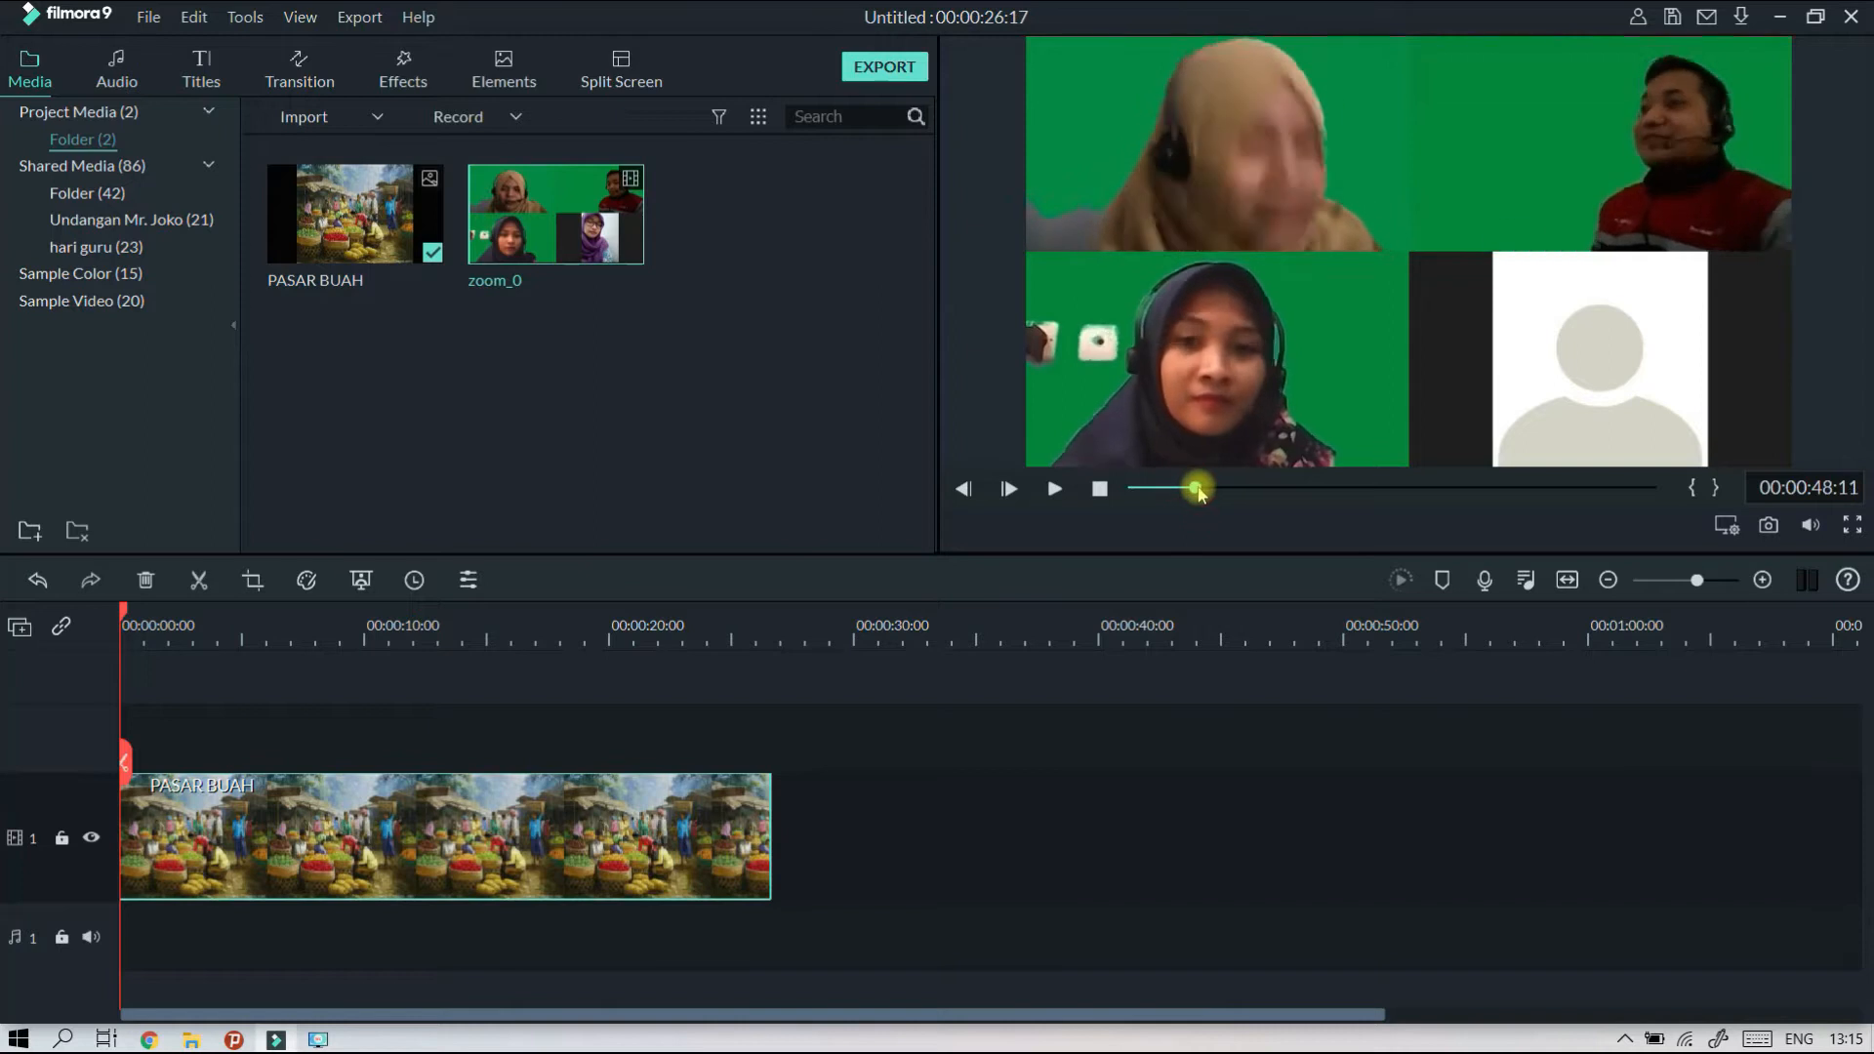
Mark the in point of the zoom_0 recording at 00:00:28:02 and its out point at 00:00:33:20.
{"action": "left_click_drag", "start_coordinate": [1186, 489], "coordinate": [1168, 491]}
{"action": "key", "text": "space"}
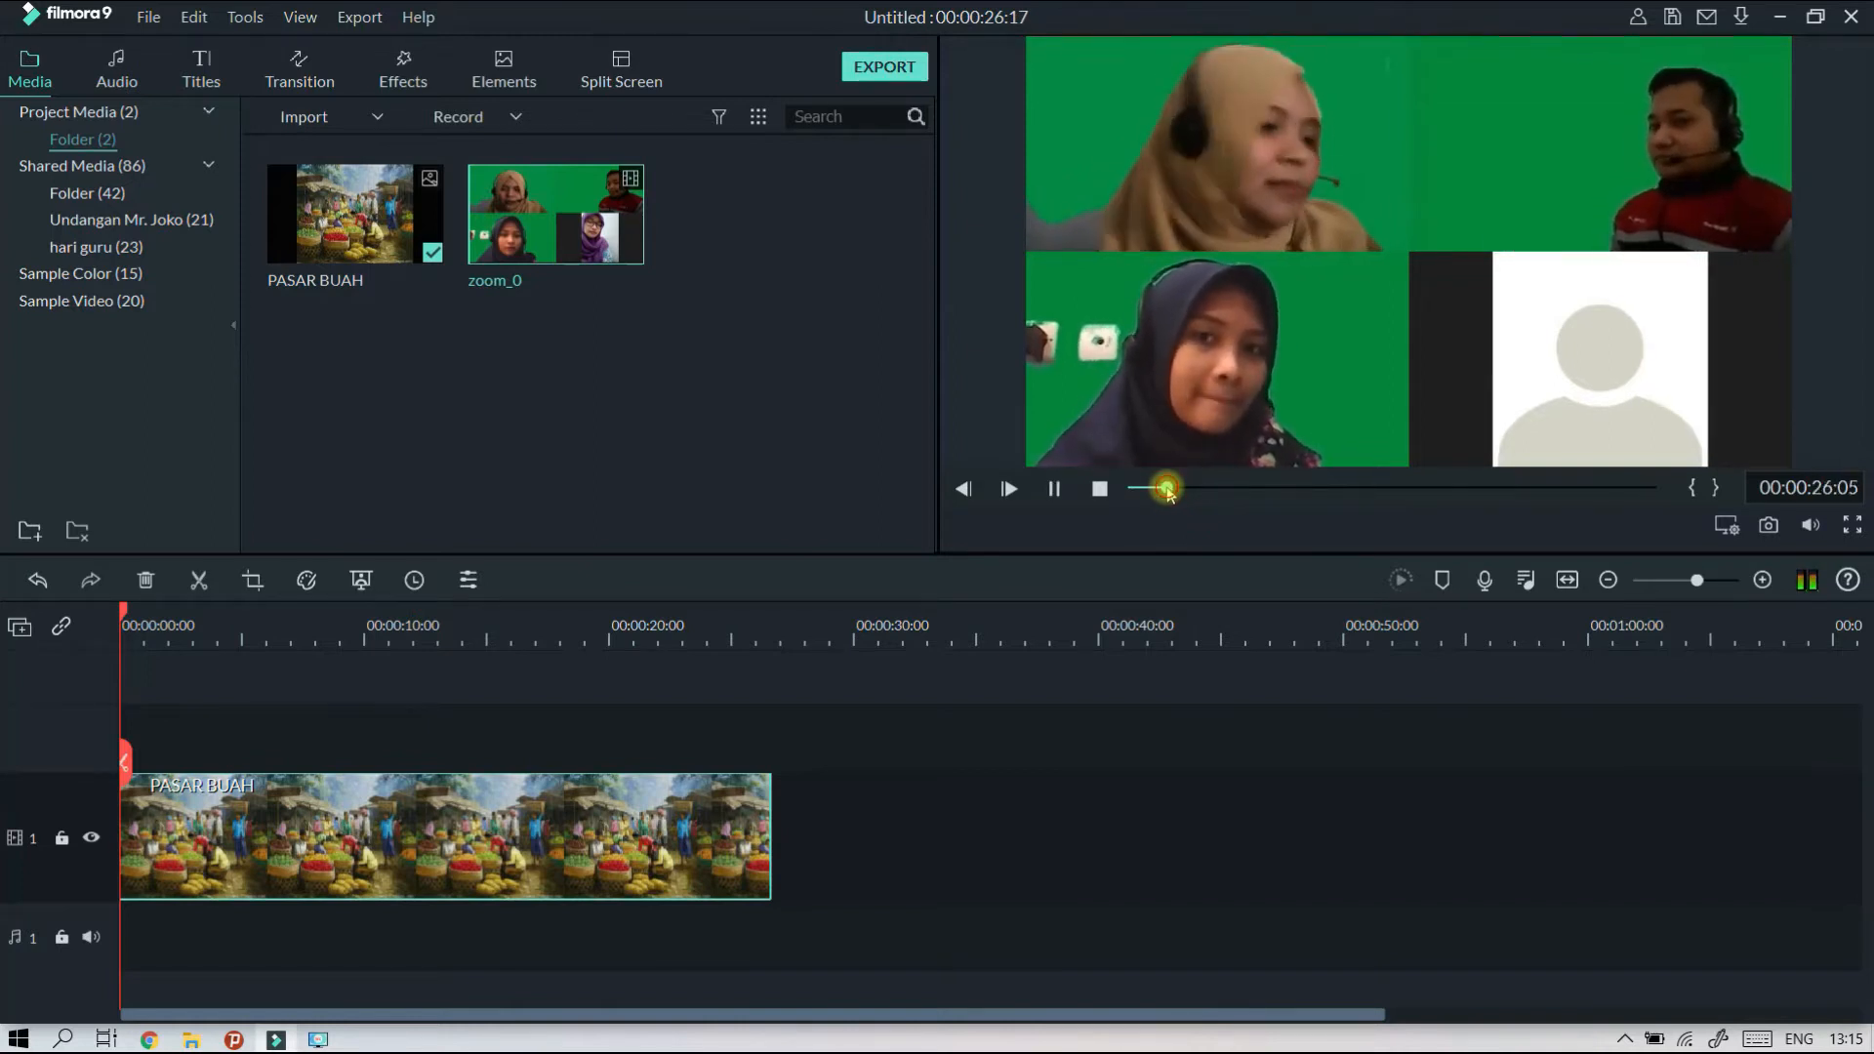
{"action": "left_click_drag", "start_coordinate": [1167, 490], "coordinate": [1167, 489]}
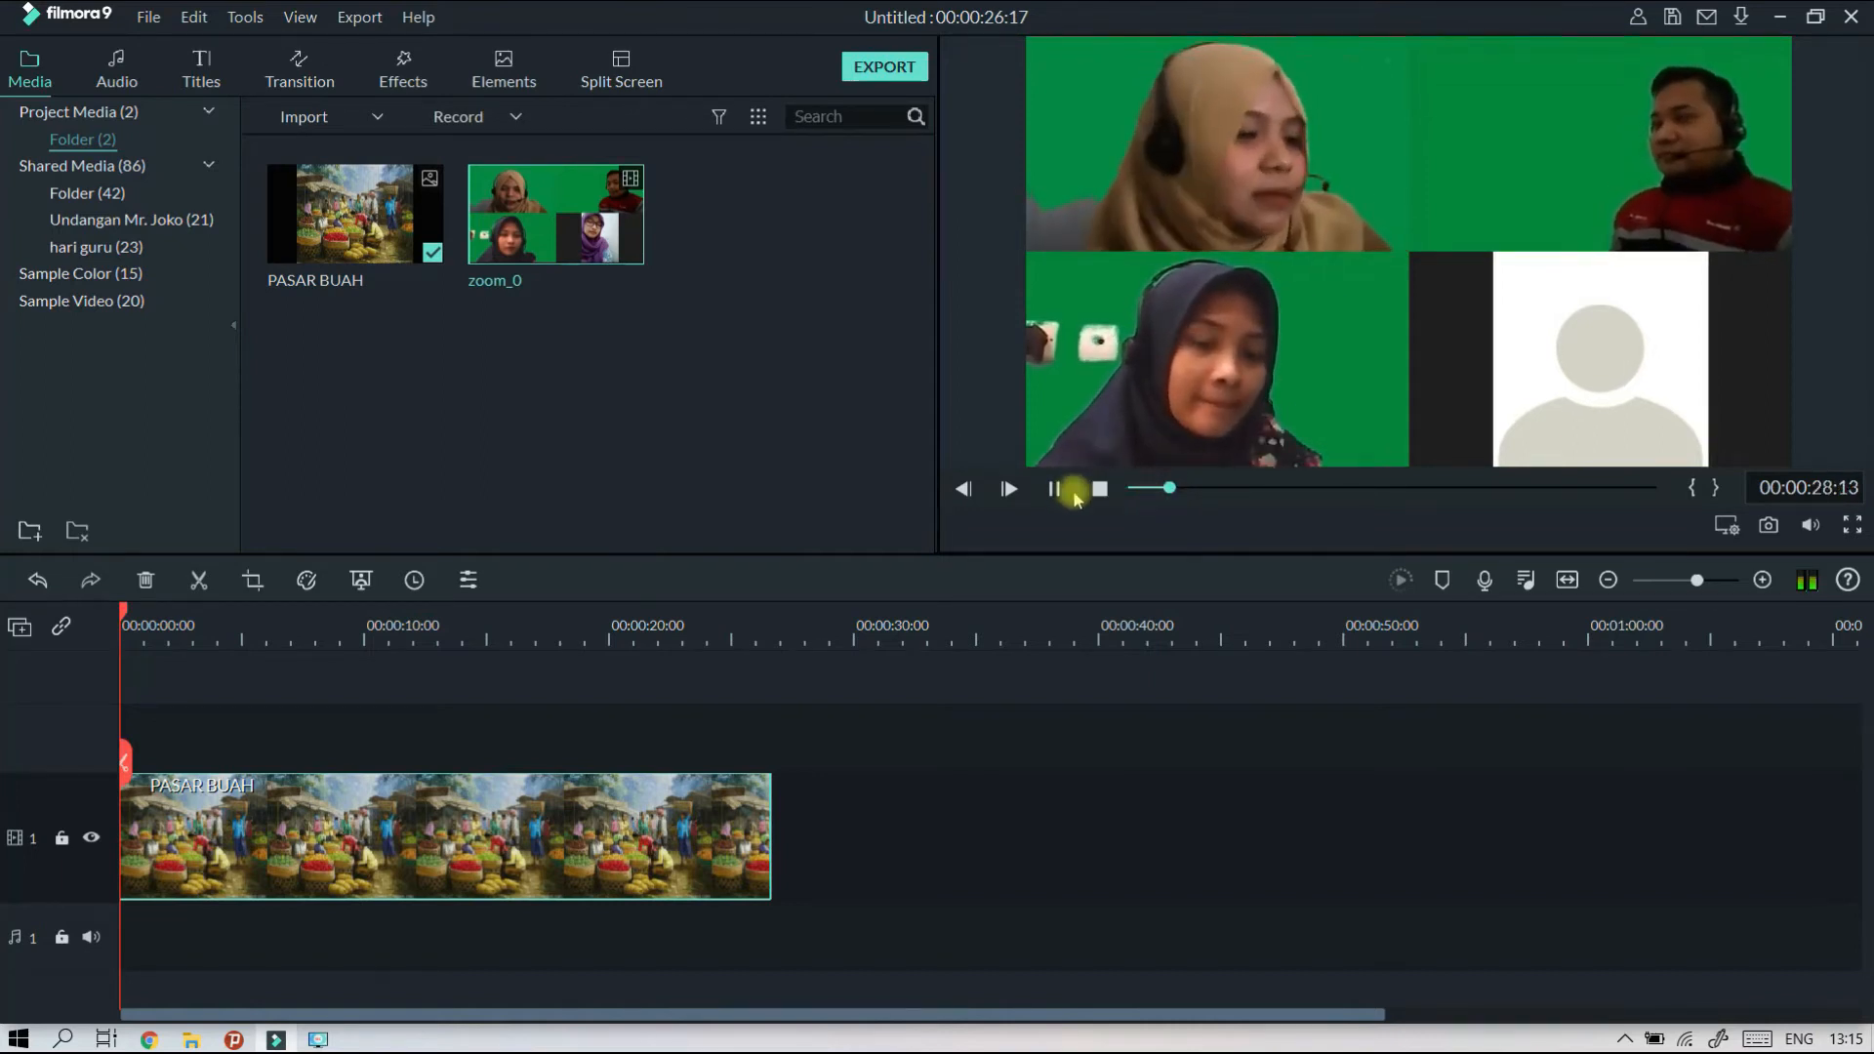
{"action": "left_click", "coordinate": [1058, 489]}
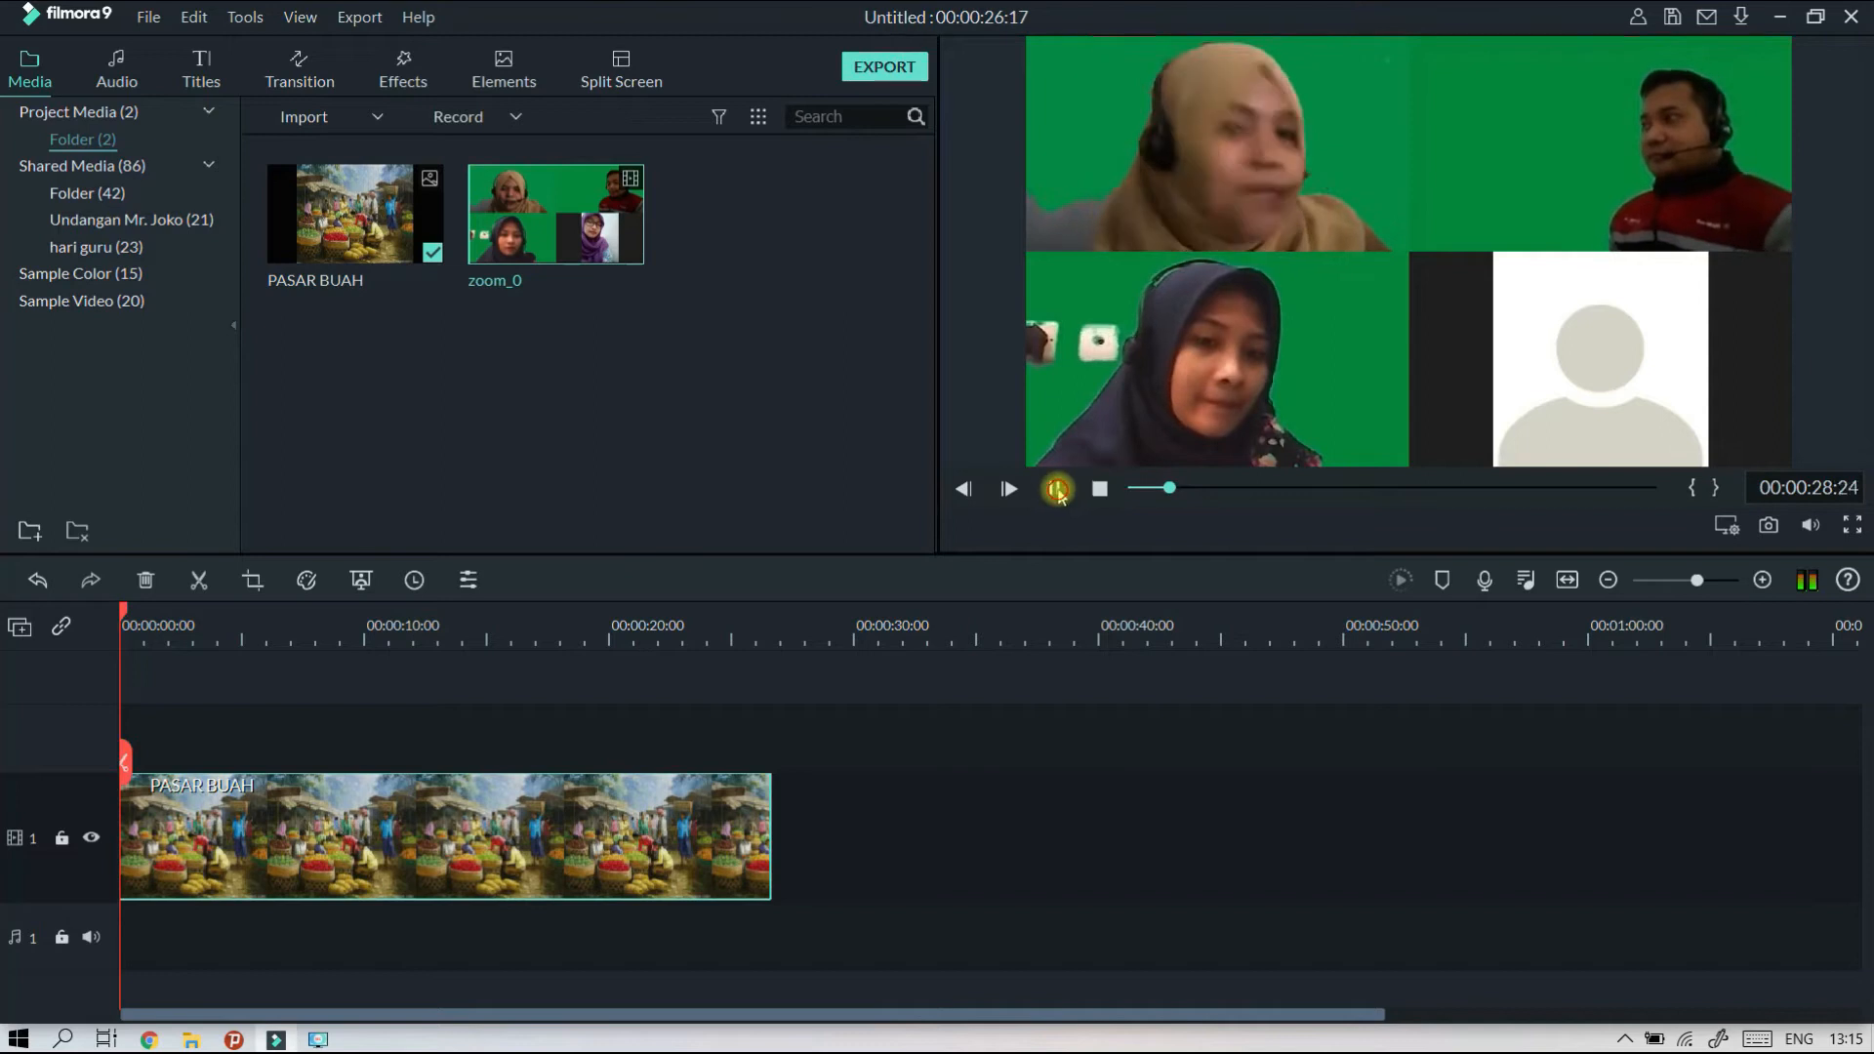
{"action": "left_click", "coordinate": [1169, 489]}
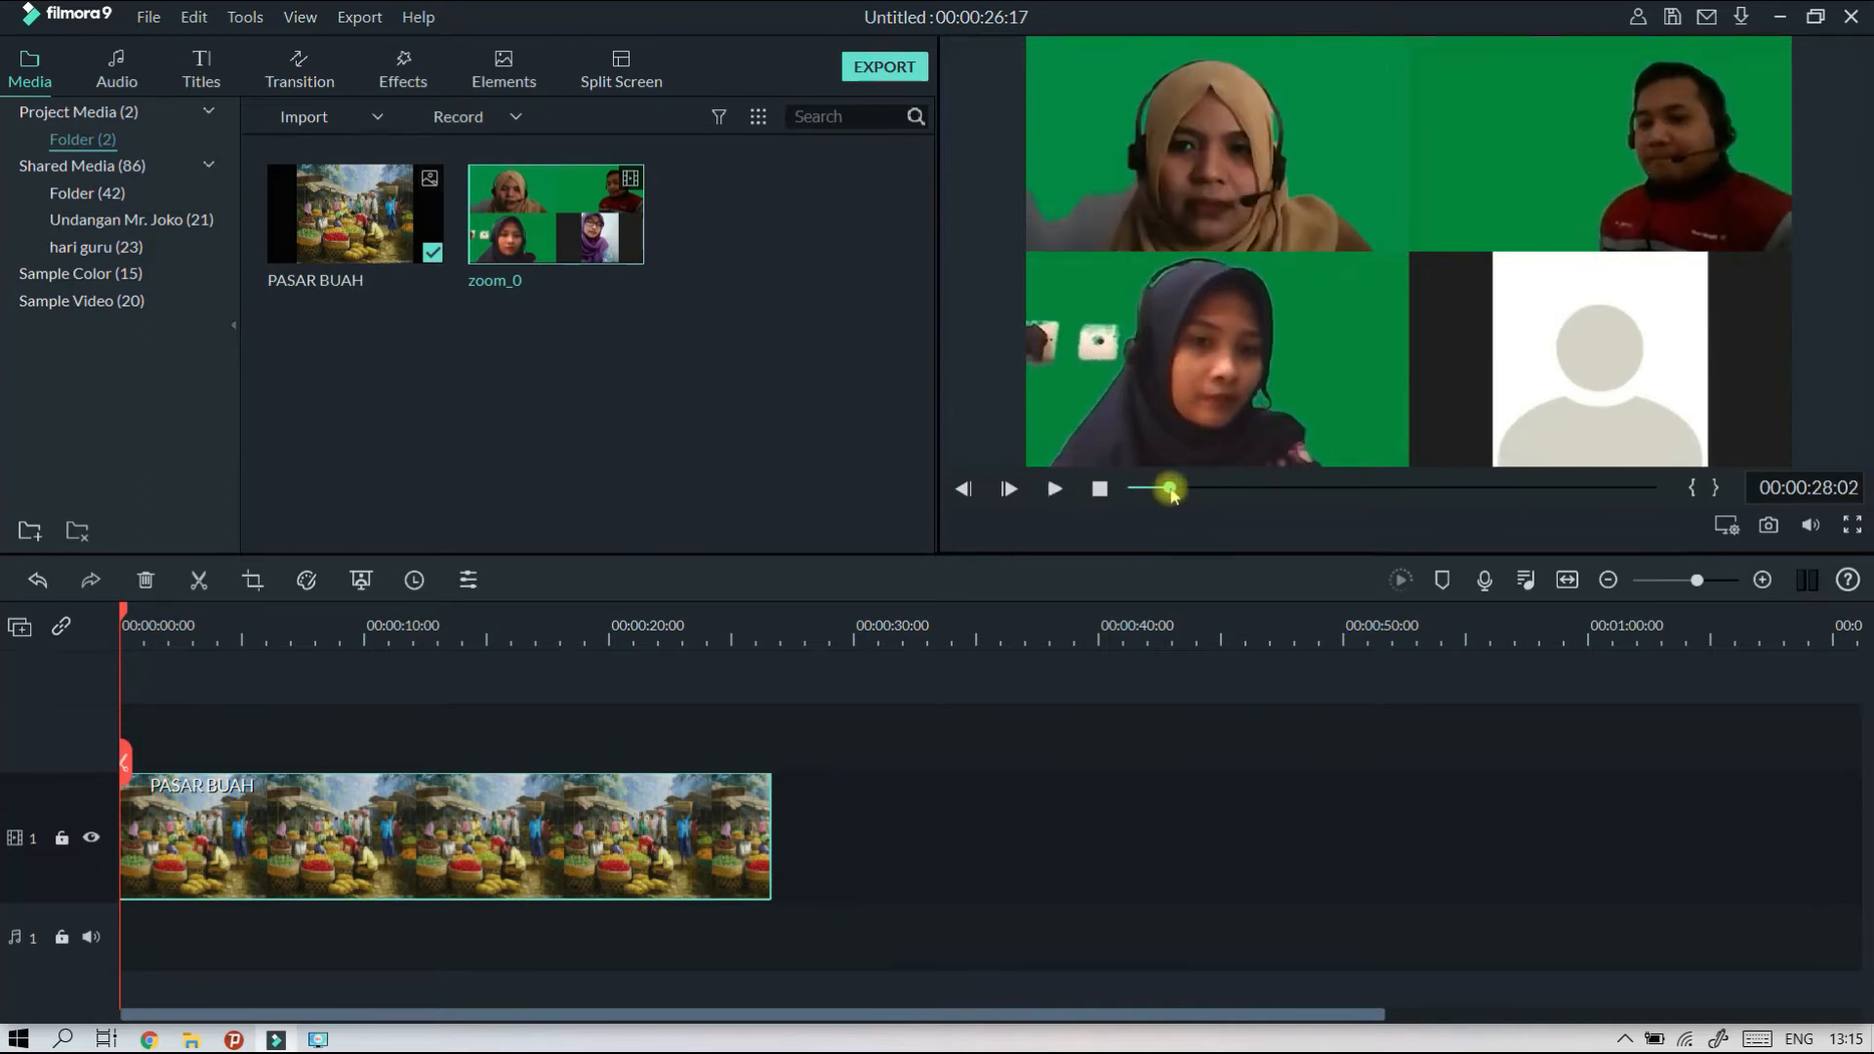
{"action": "left_click", "coordinate": [1694, 490]}
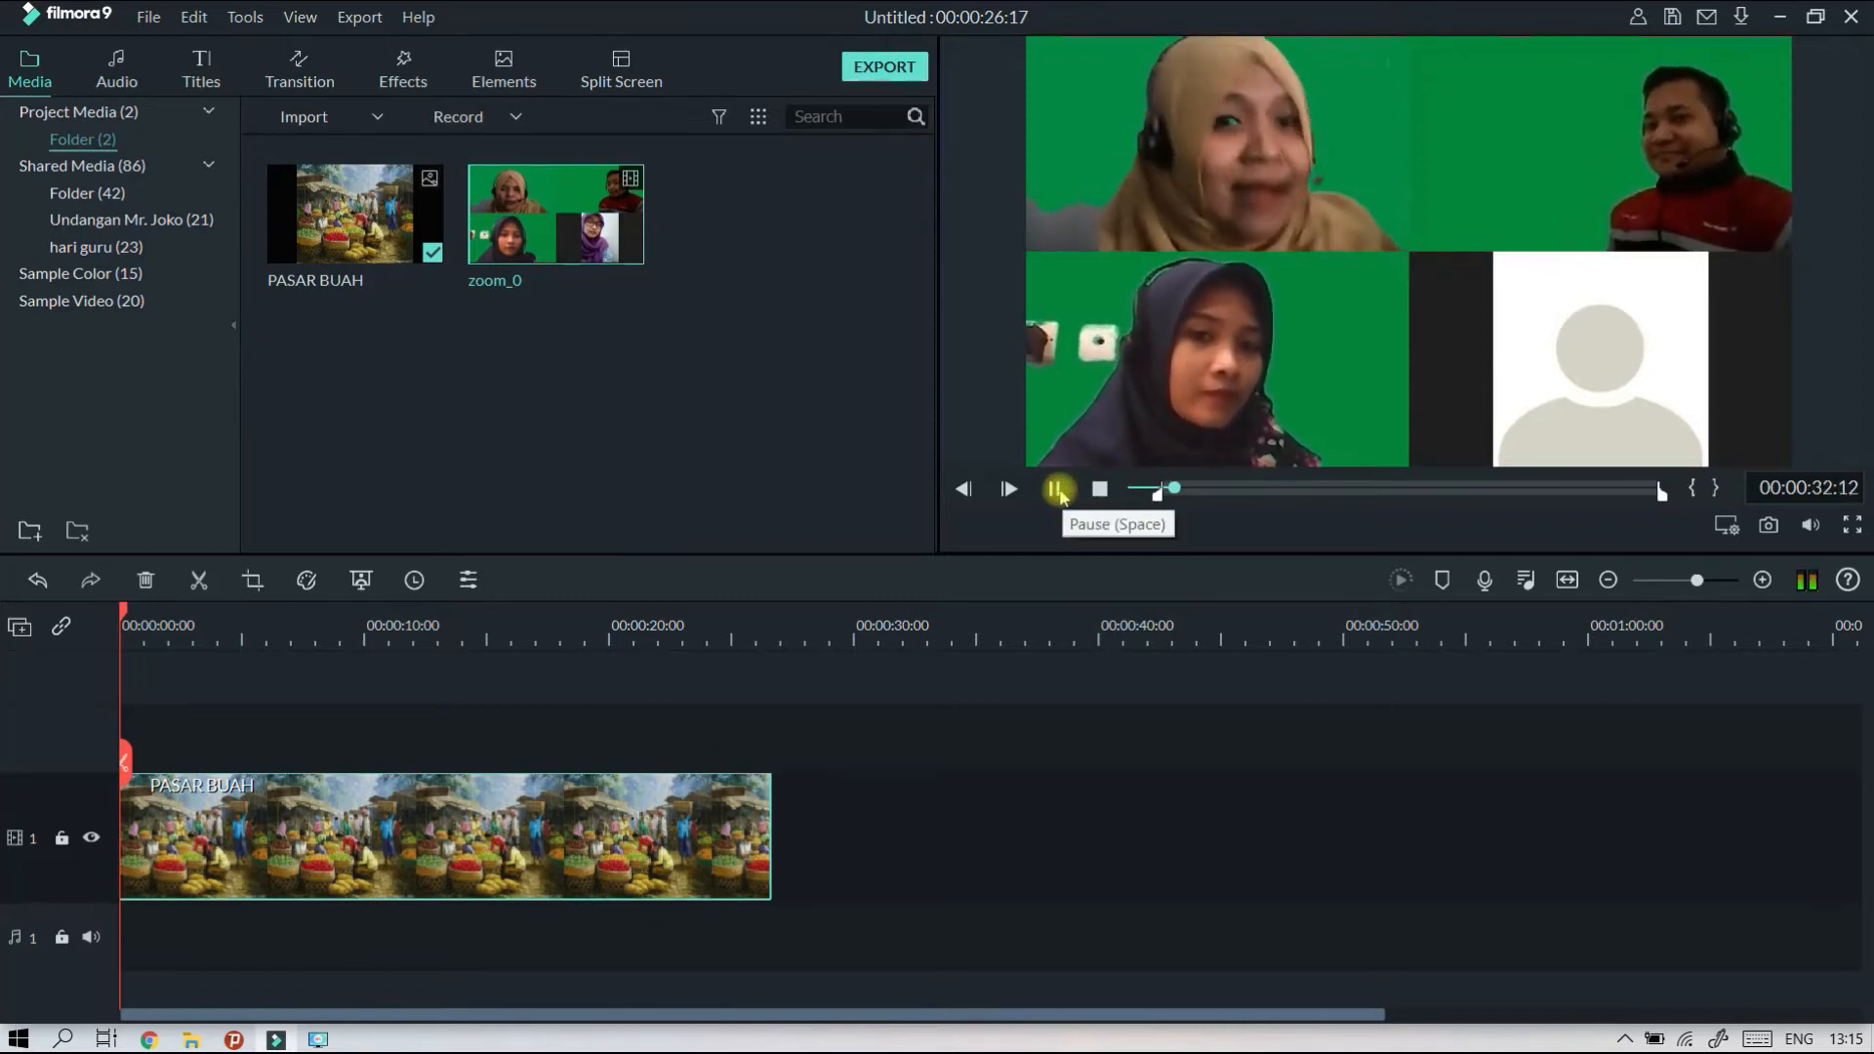
{"action": "left_click", "coordinate": [1057, 491]}
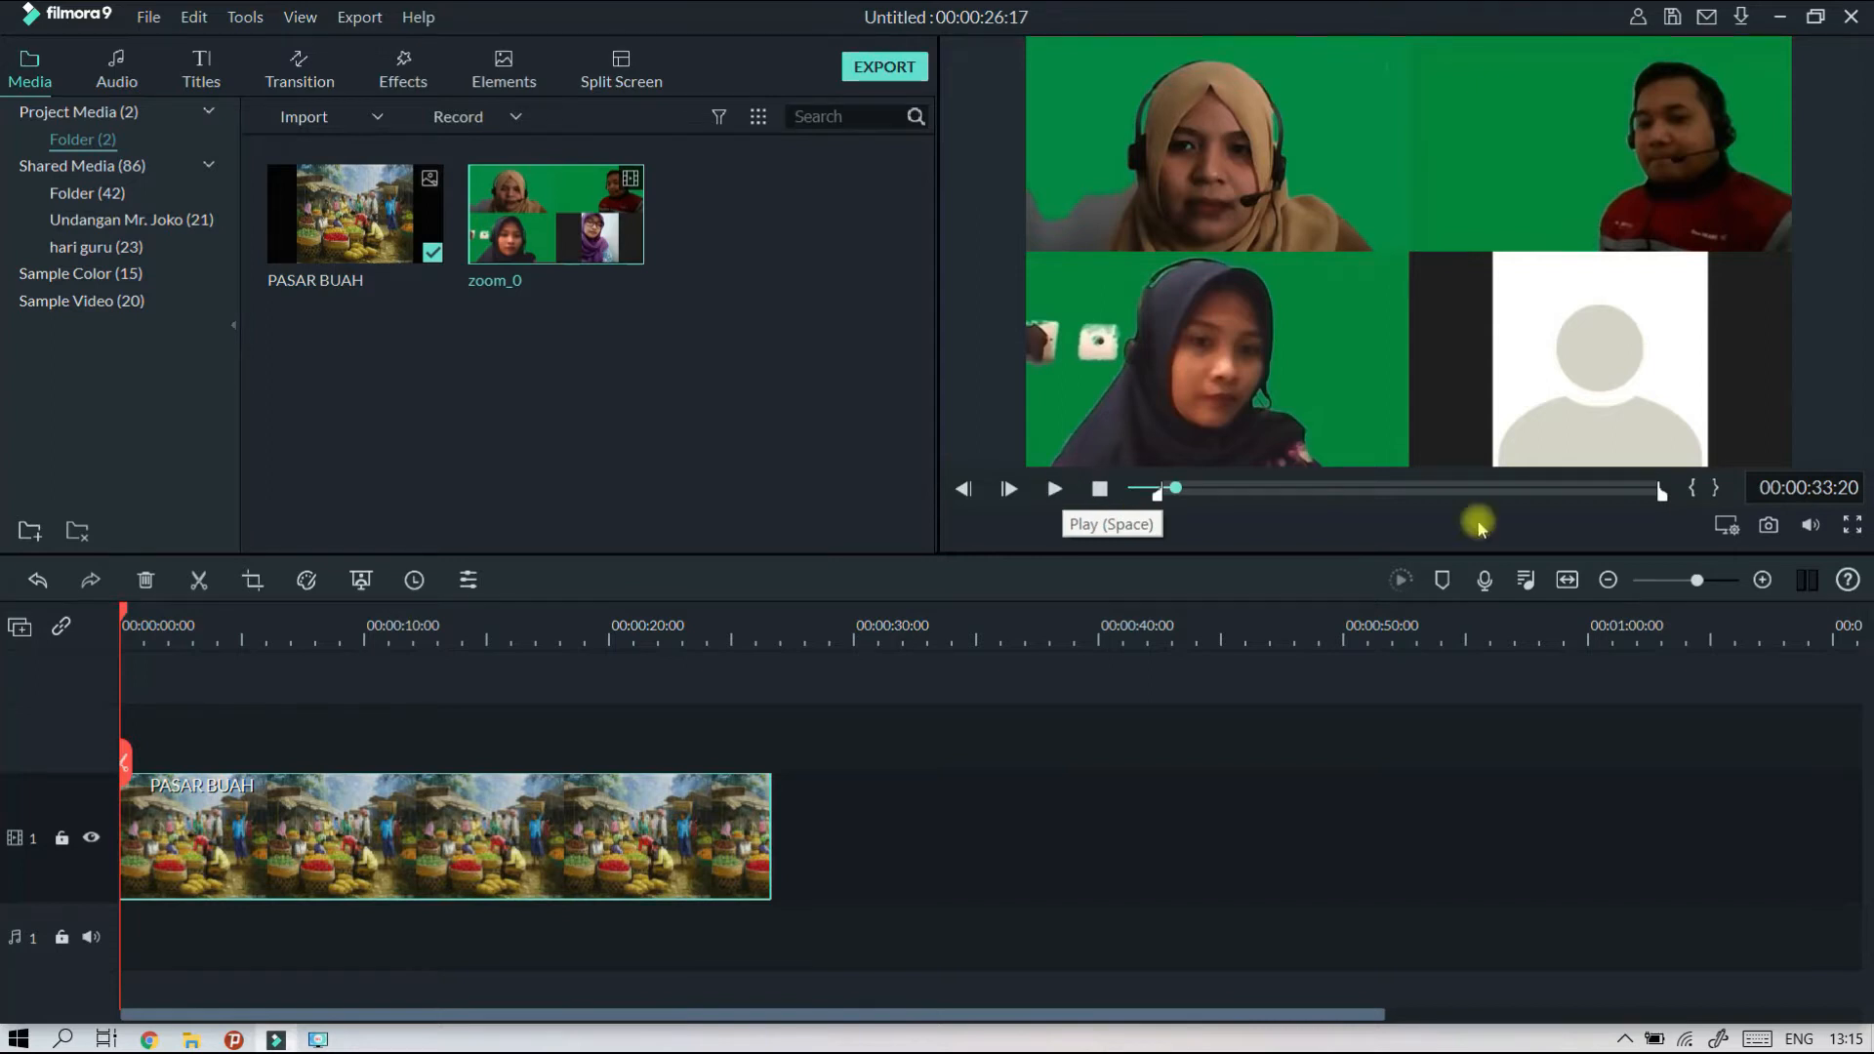
{"action": "left_click", "coordinate": [1716, 488]}
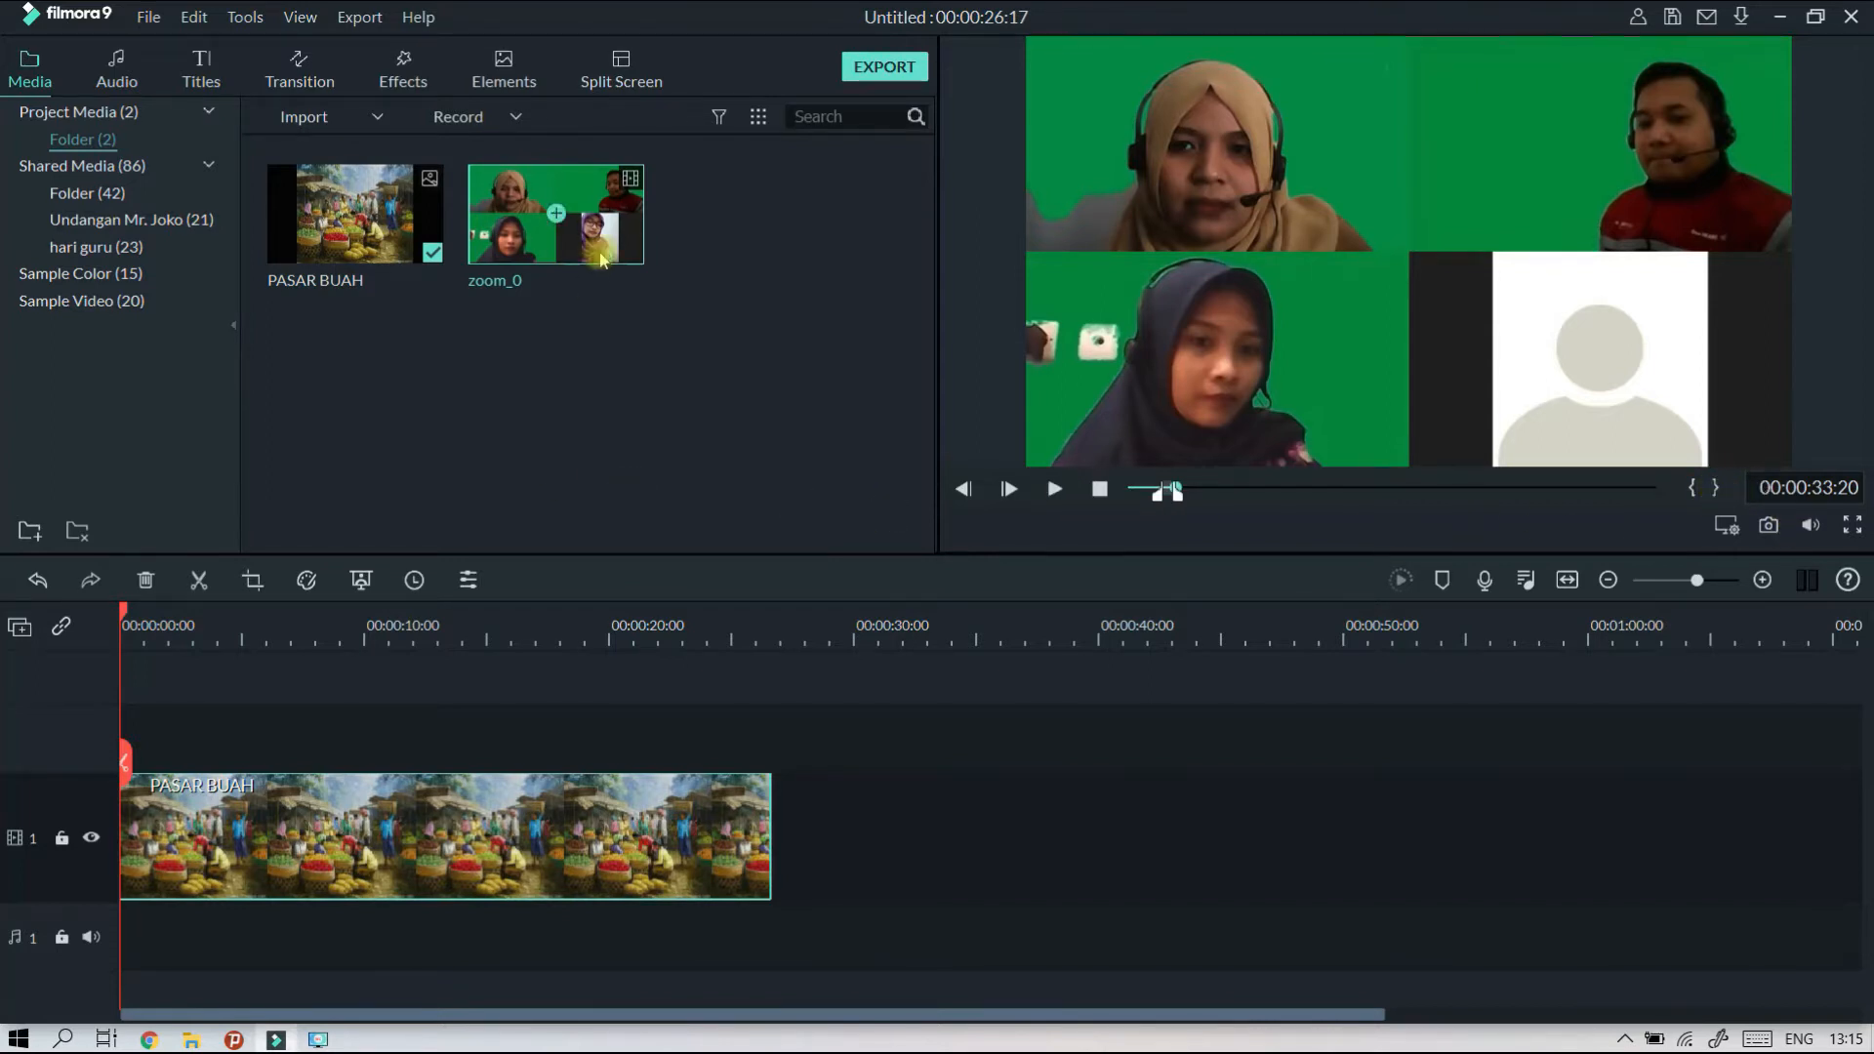
Place the marked zoom_0 segment at the start of video track 2, with the PASAR BUAH clip starting beneath it on track 1.
{"action": "left_click_drag", "start_coordinate": [544, 210], "coordinate": [117, 733]}
{"action": "left_click", "coordinate": [1184, 575]}
{"action": "left_click", "coordinate": [198, 832]}
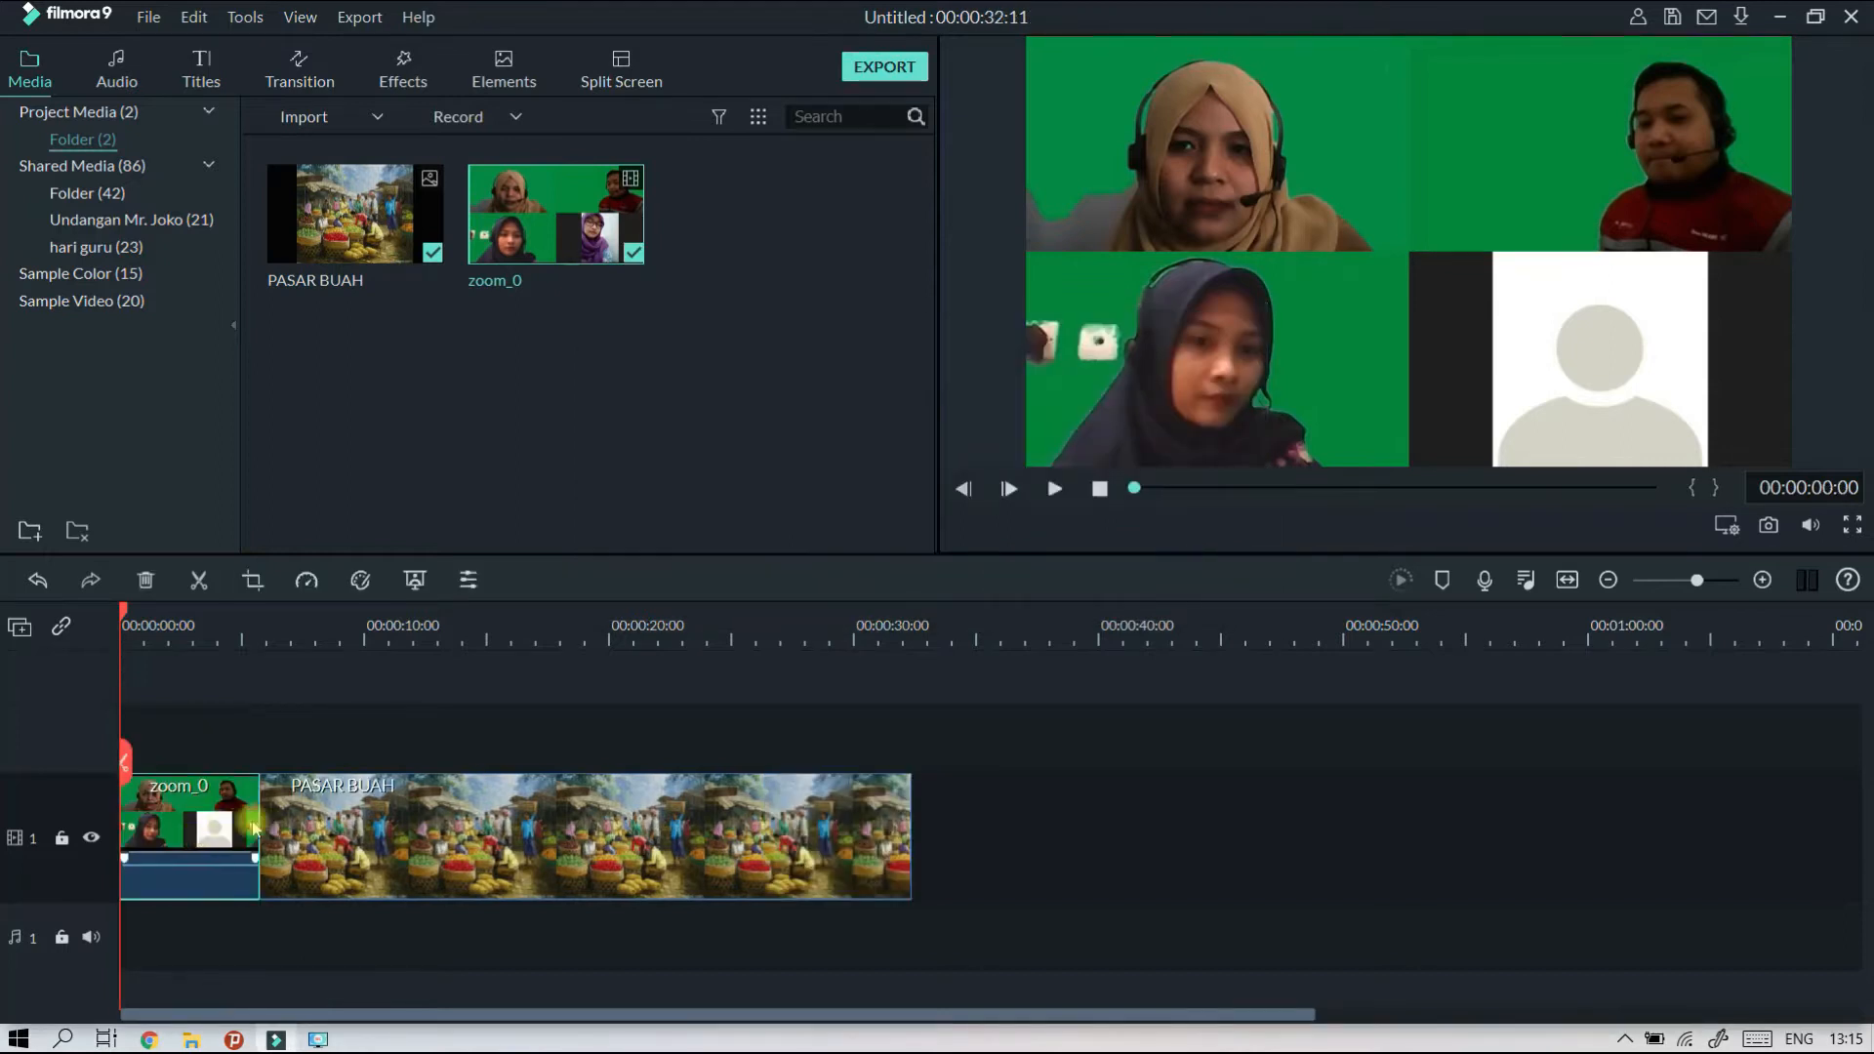
{"action": "left_click_drag", "start_coordinate": [199, 833], "coordinate": [276, 745]}
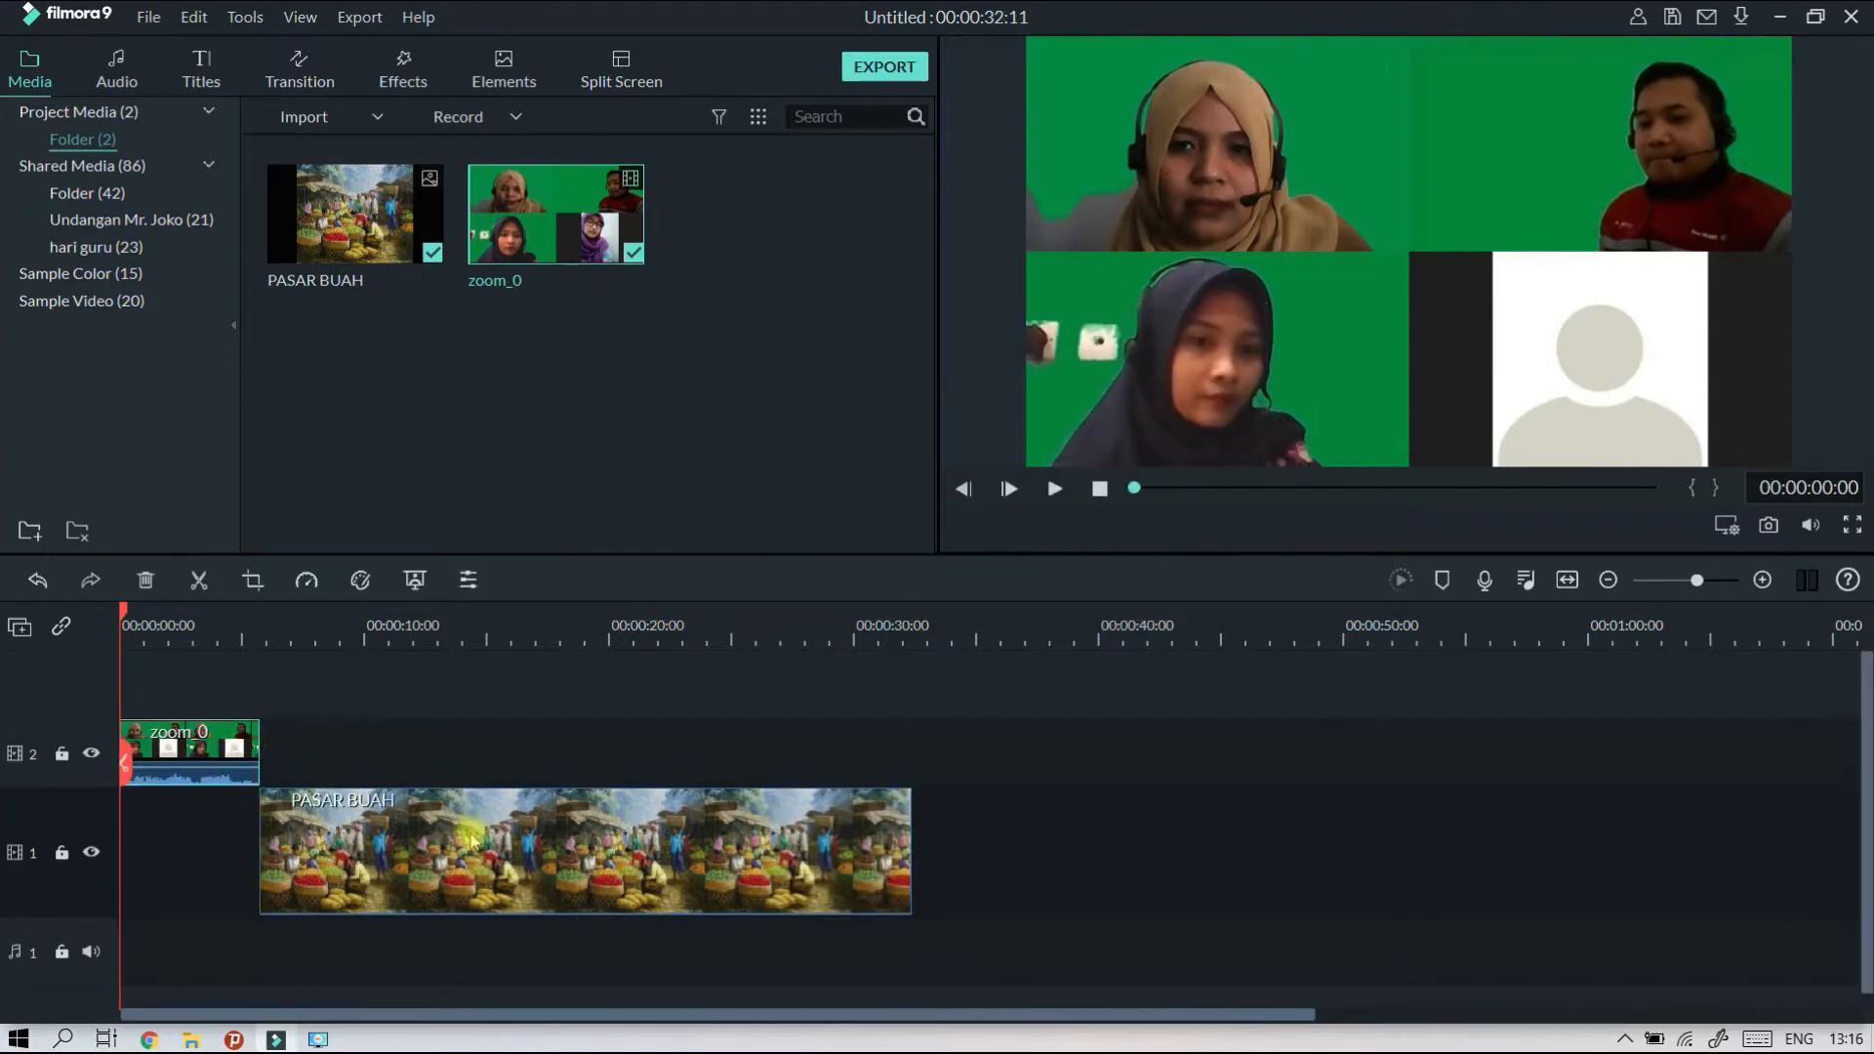
{"action": "left_click_drag", "start_coordinate": [308, 869], "coordinate": [292, 868]}
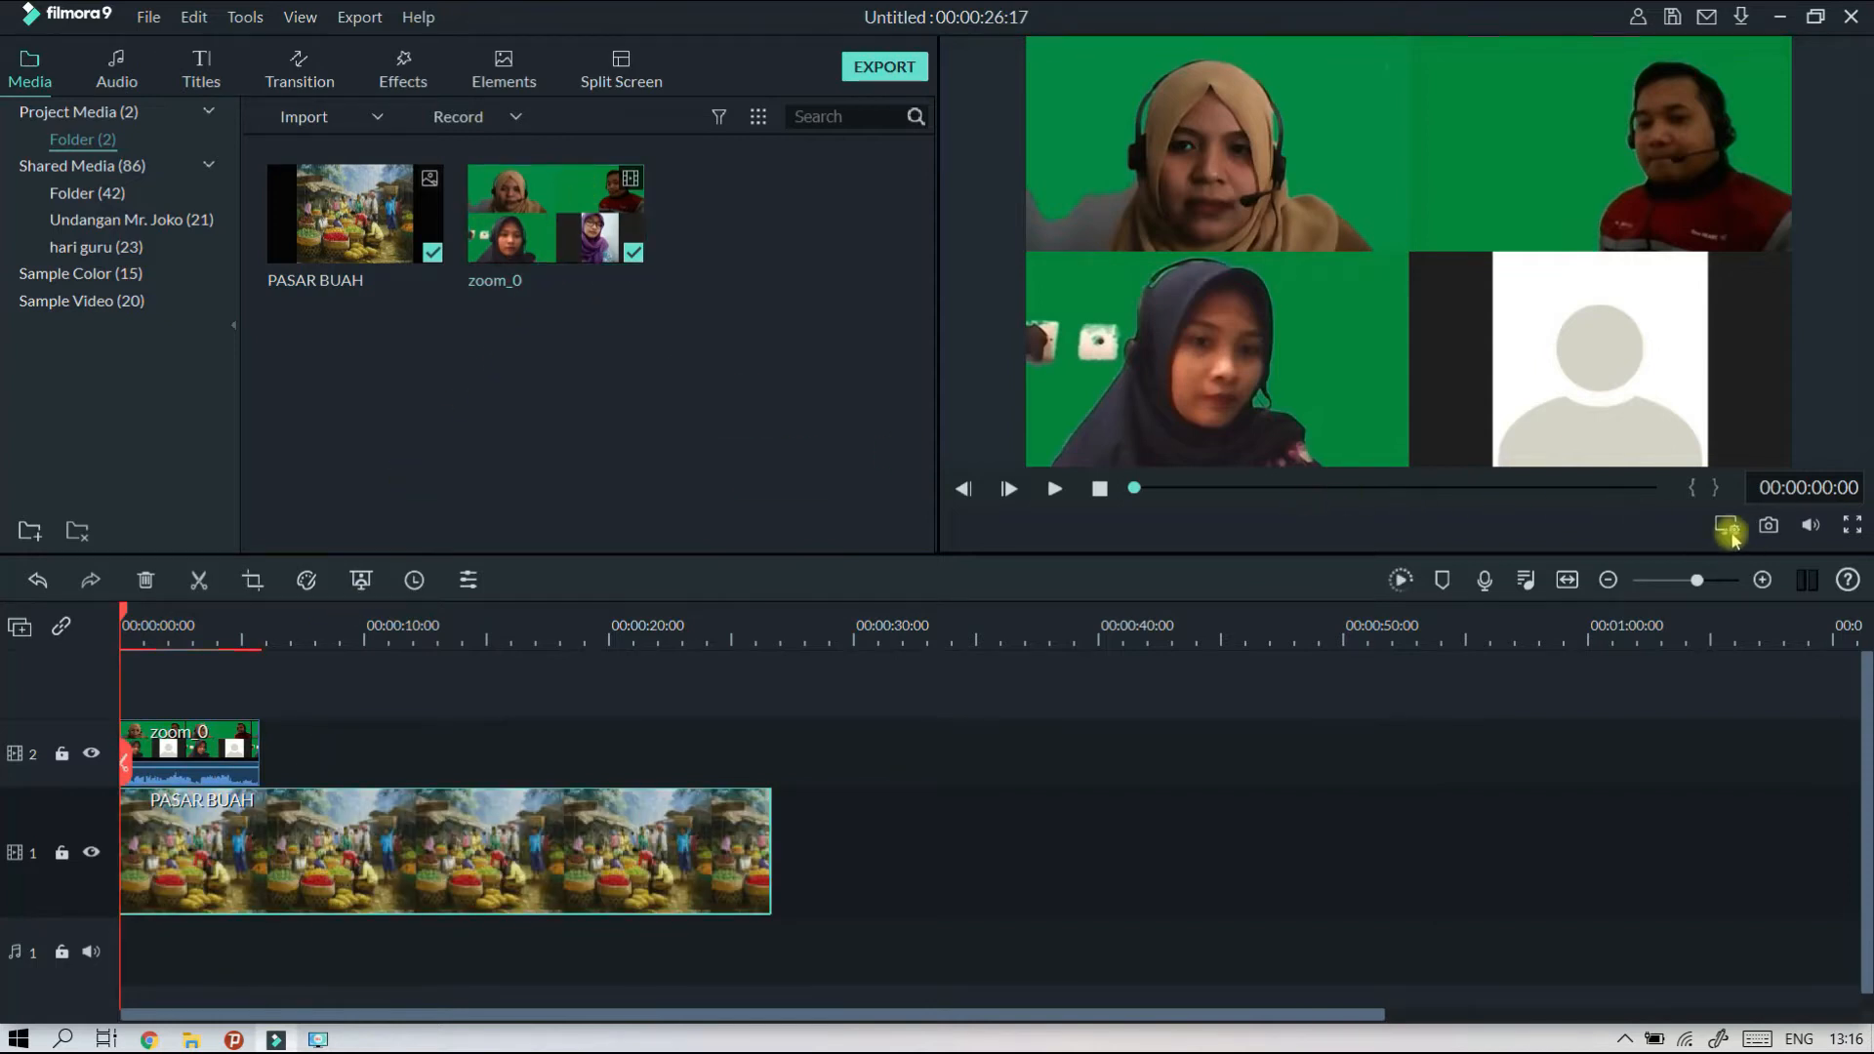
Add the full-length zoom_0 recording after the short clip on video track 2 and delete it again.
{"action": "double_click", "coordinate": [591, 238]}
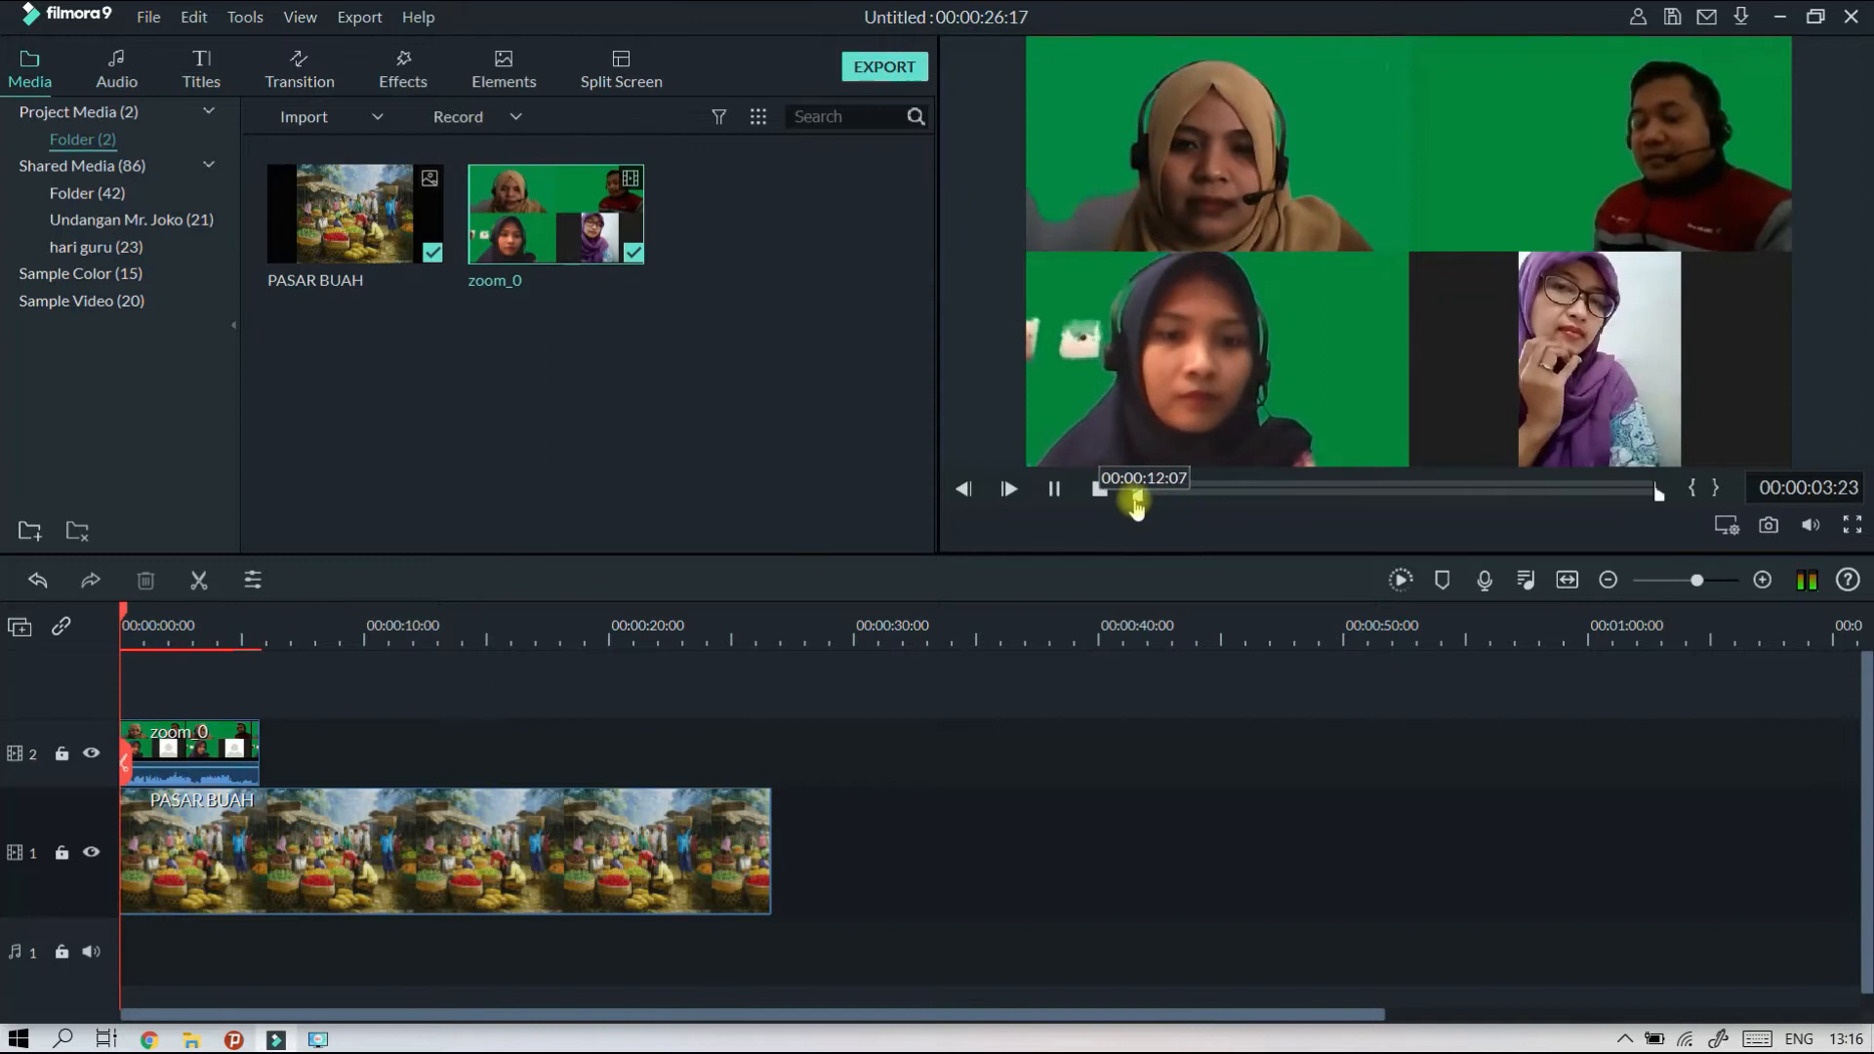
{"action": "left_click_drag", "start_coordinate": [591, 237], "coordinate": [350, 752]}
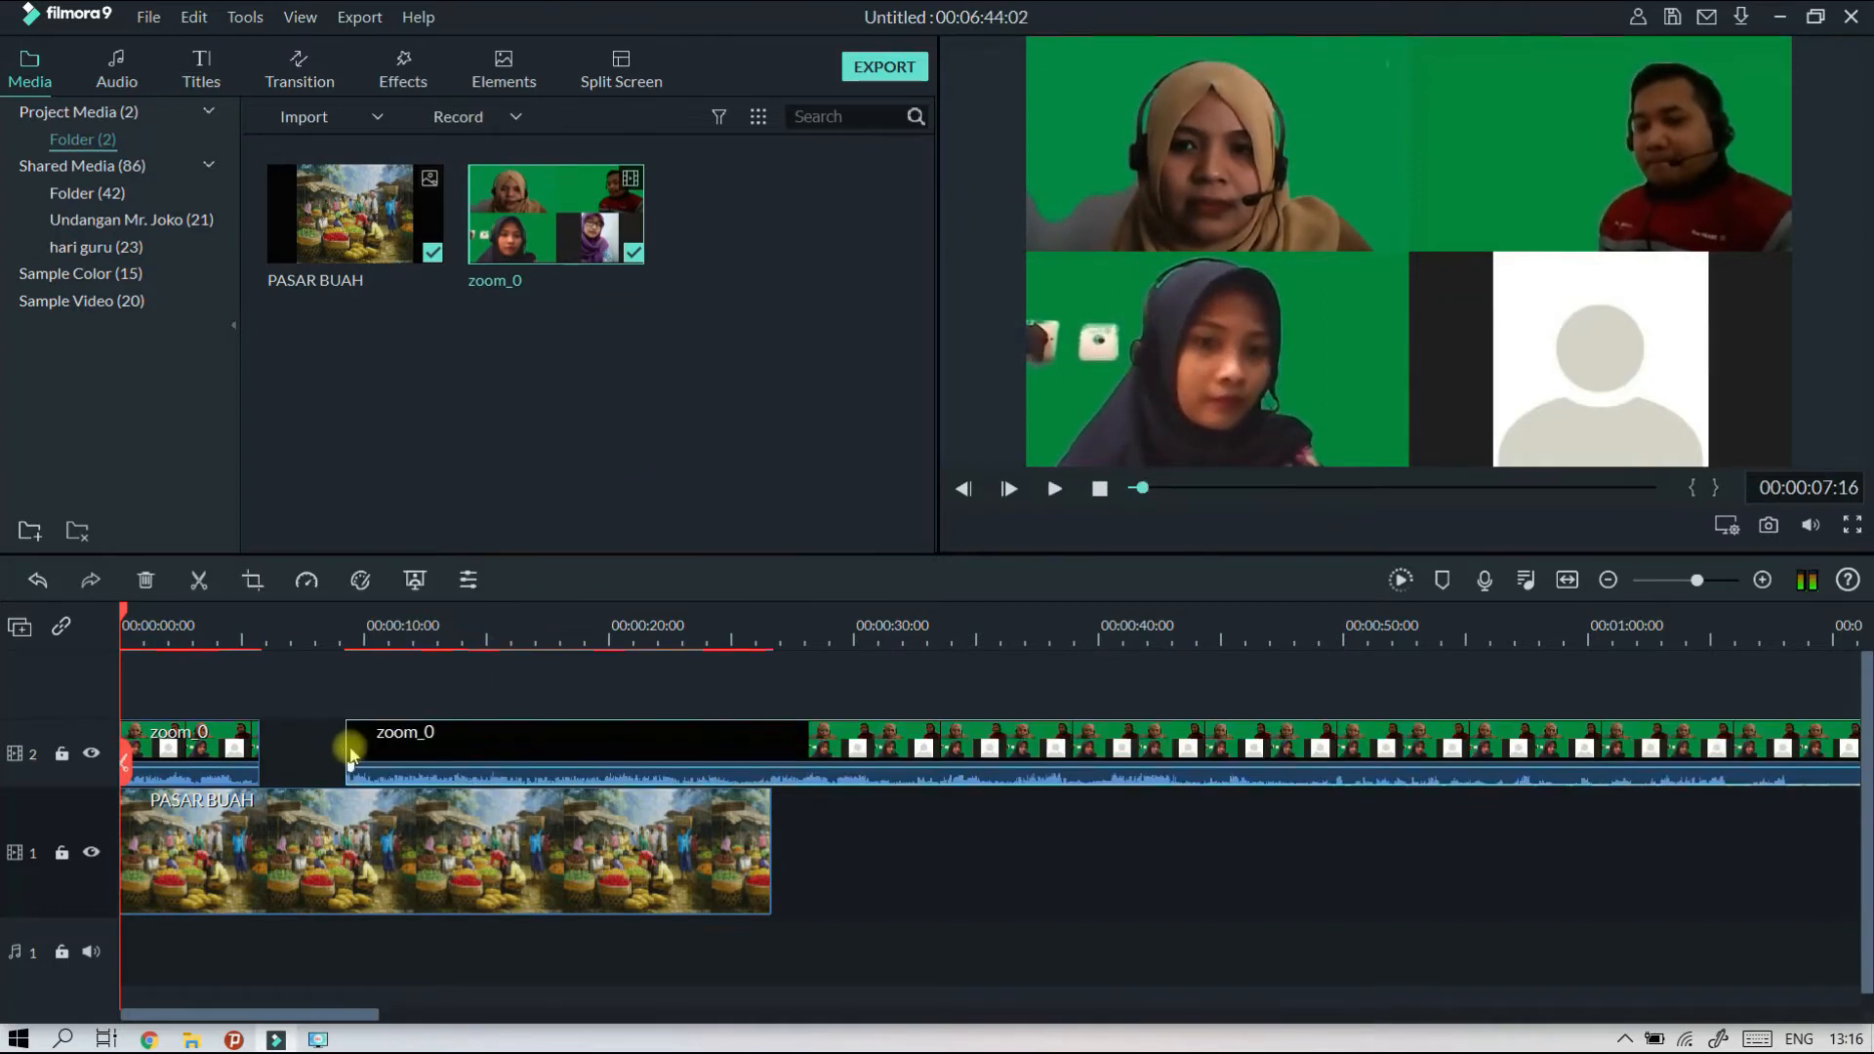
{"action": "left_click_drag", "start_coordinate": [975, 639], "coordinate": [1182, 640]}
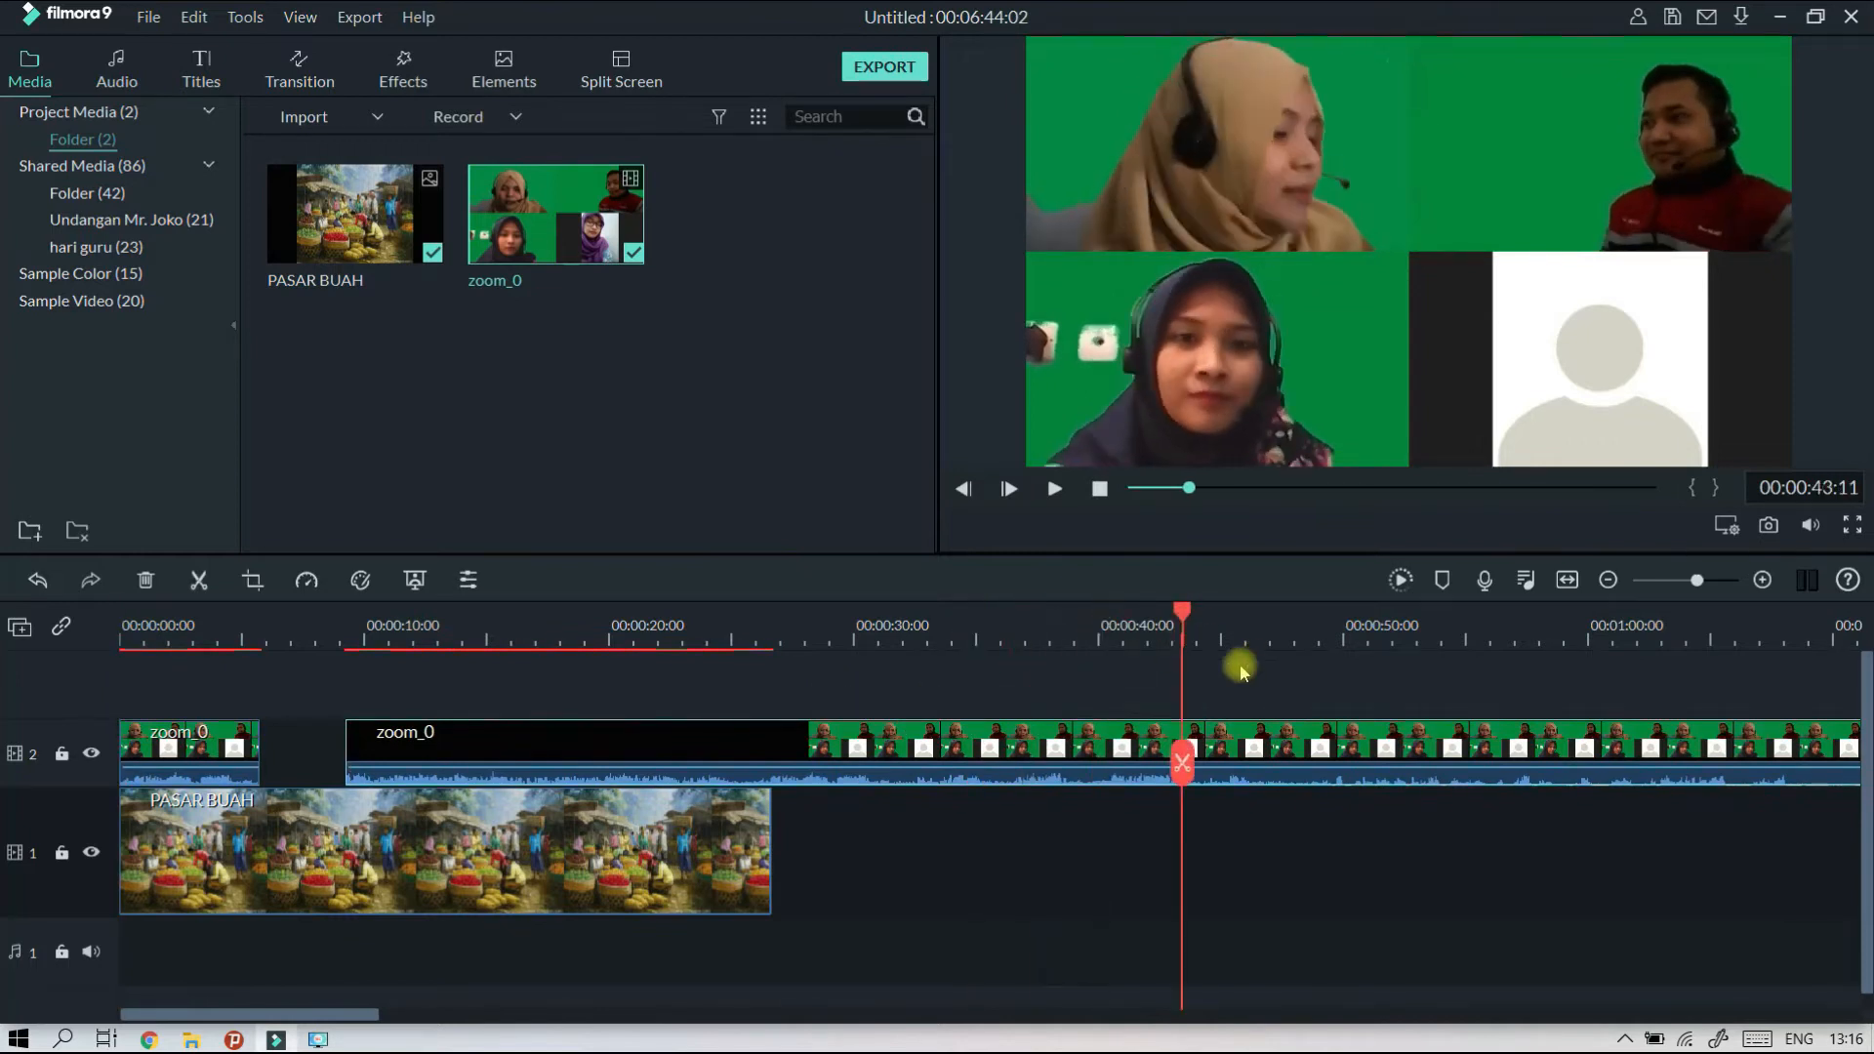
{"action": "left_click", "coordinate": [1099, 491]}
{"action": "left_click", "coordinate": [901, 763]}
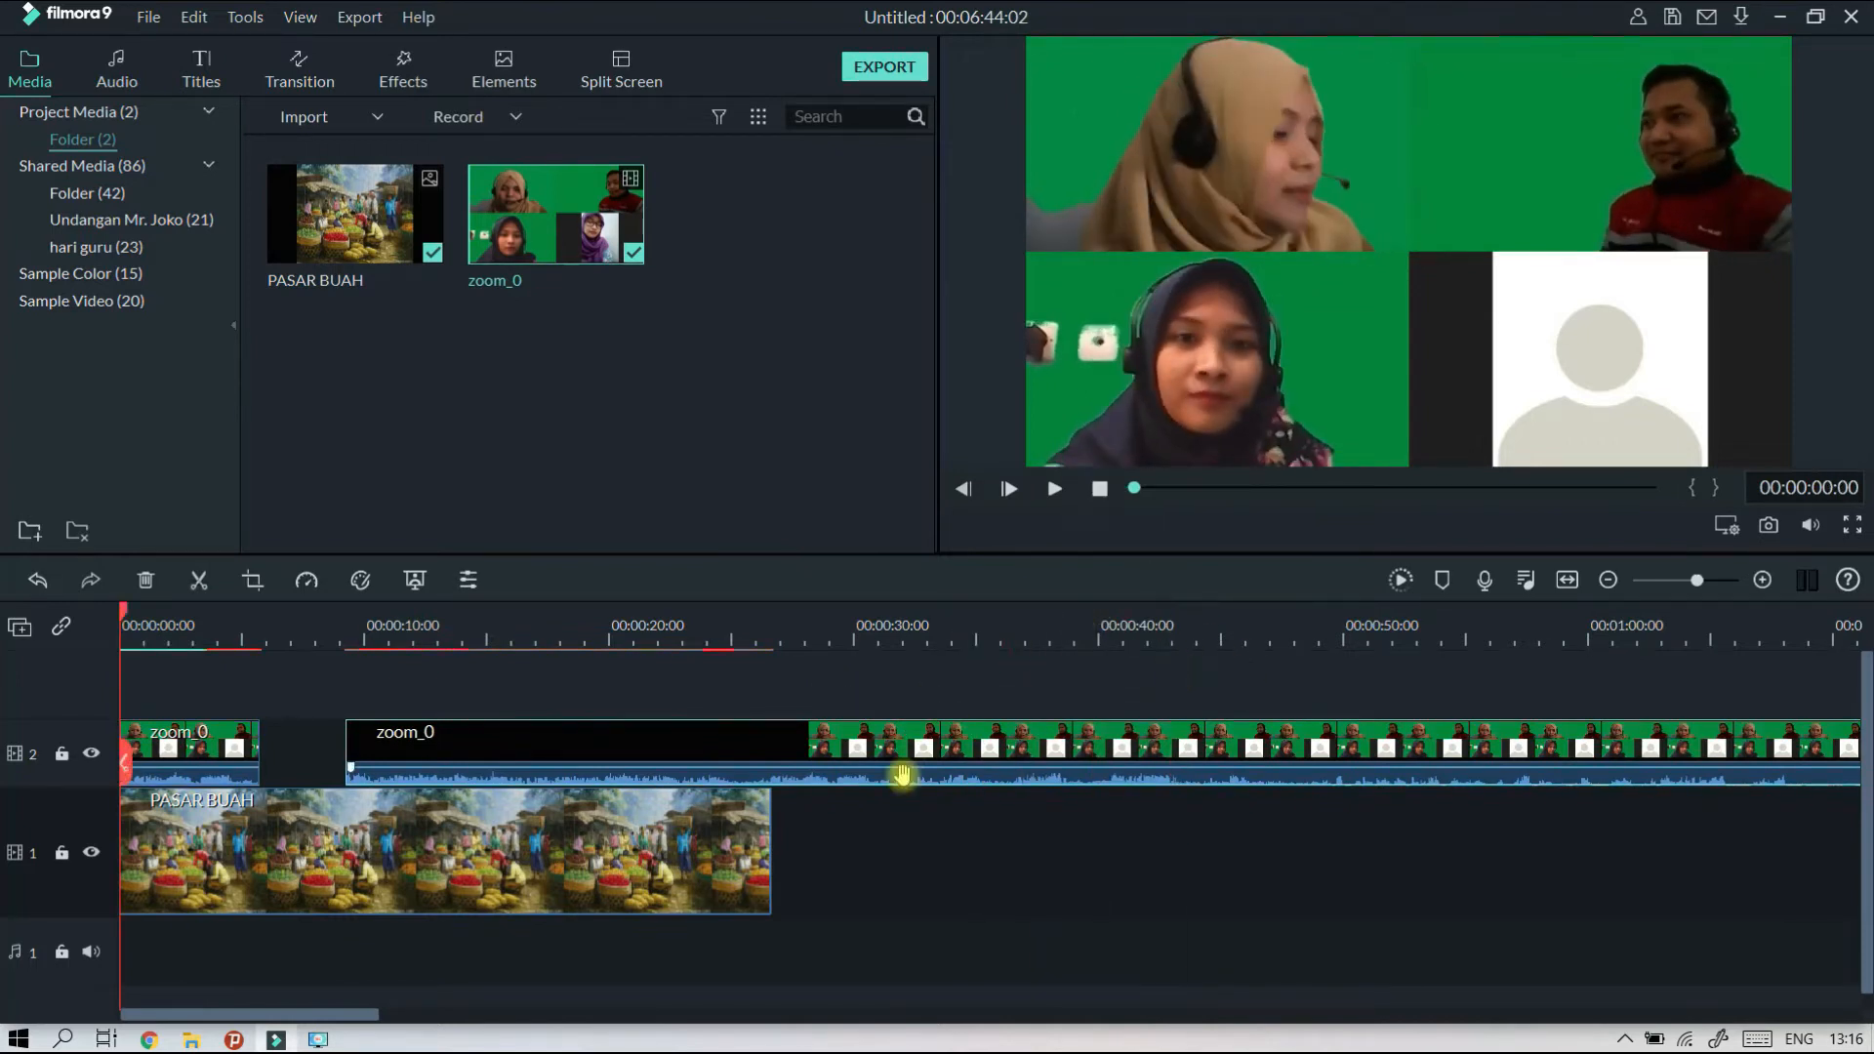
{"action": "right_click", "coordinate": [902, 756]}
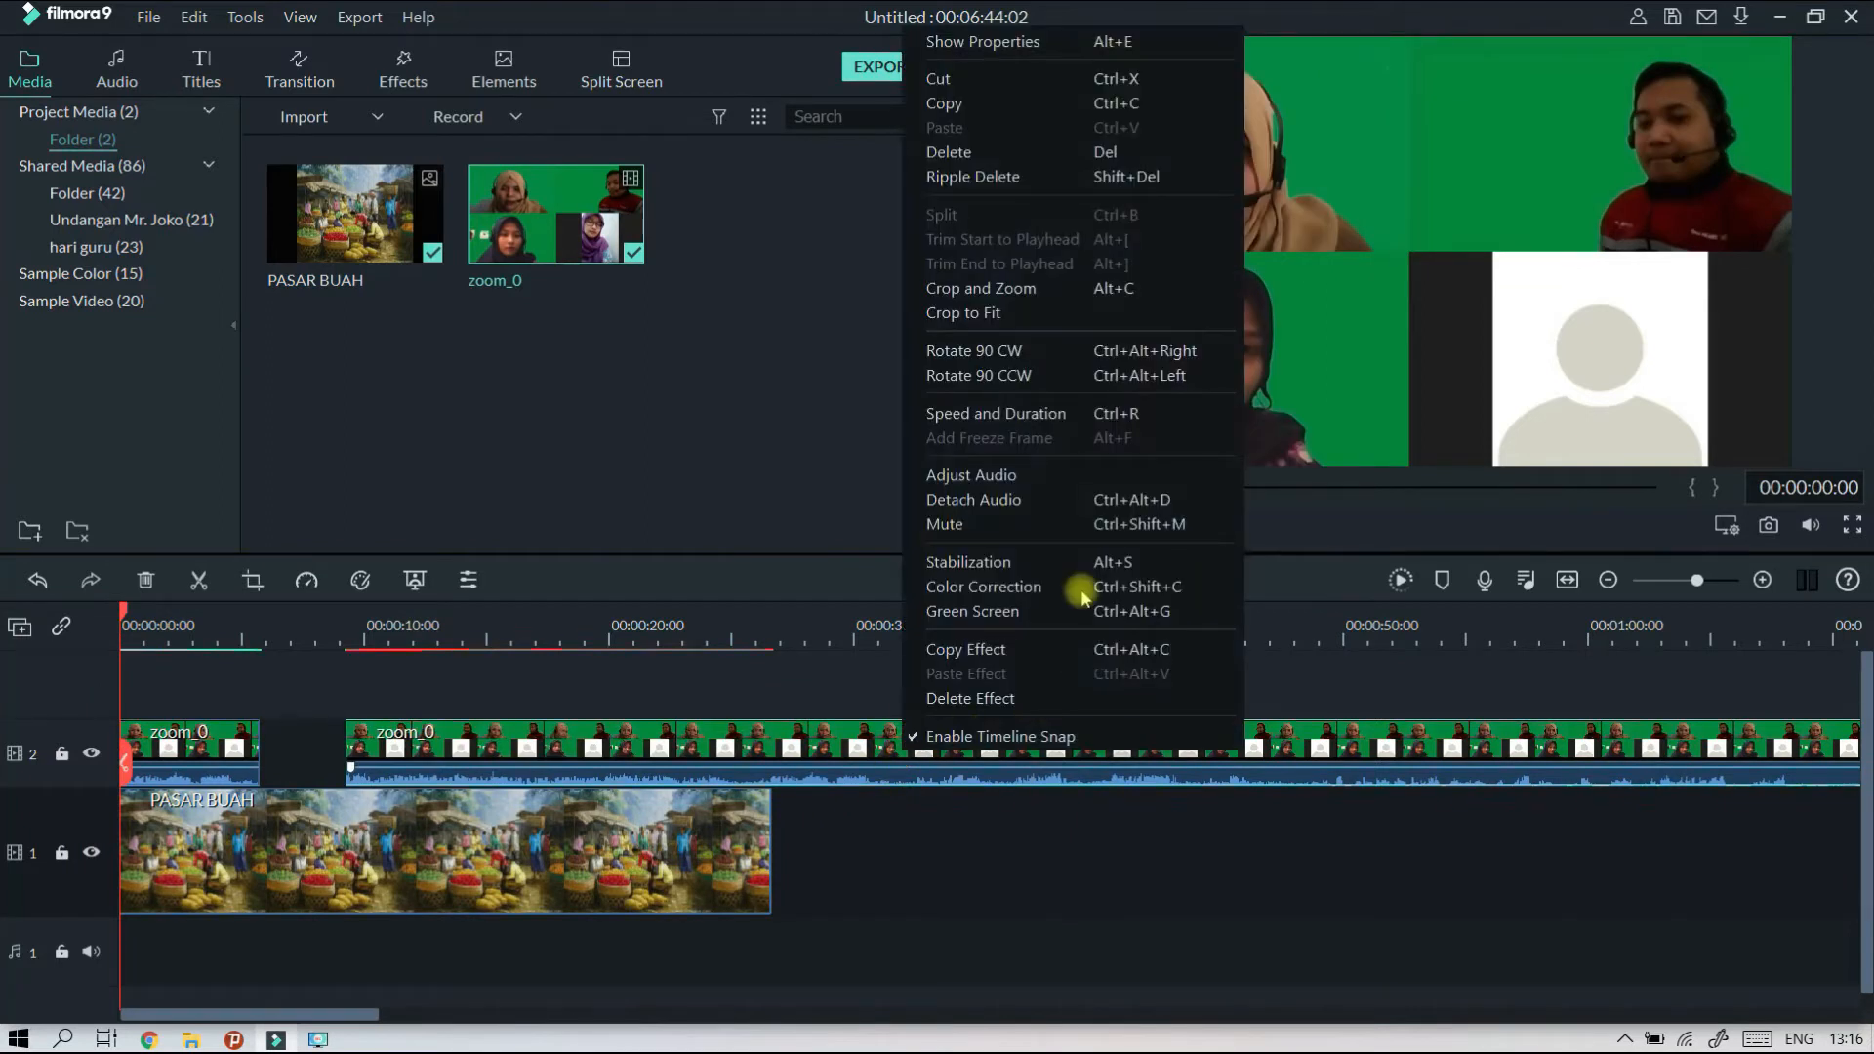
{"action": "left_click", "coordinate": [1030, 151]}
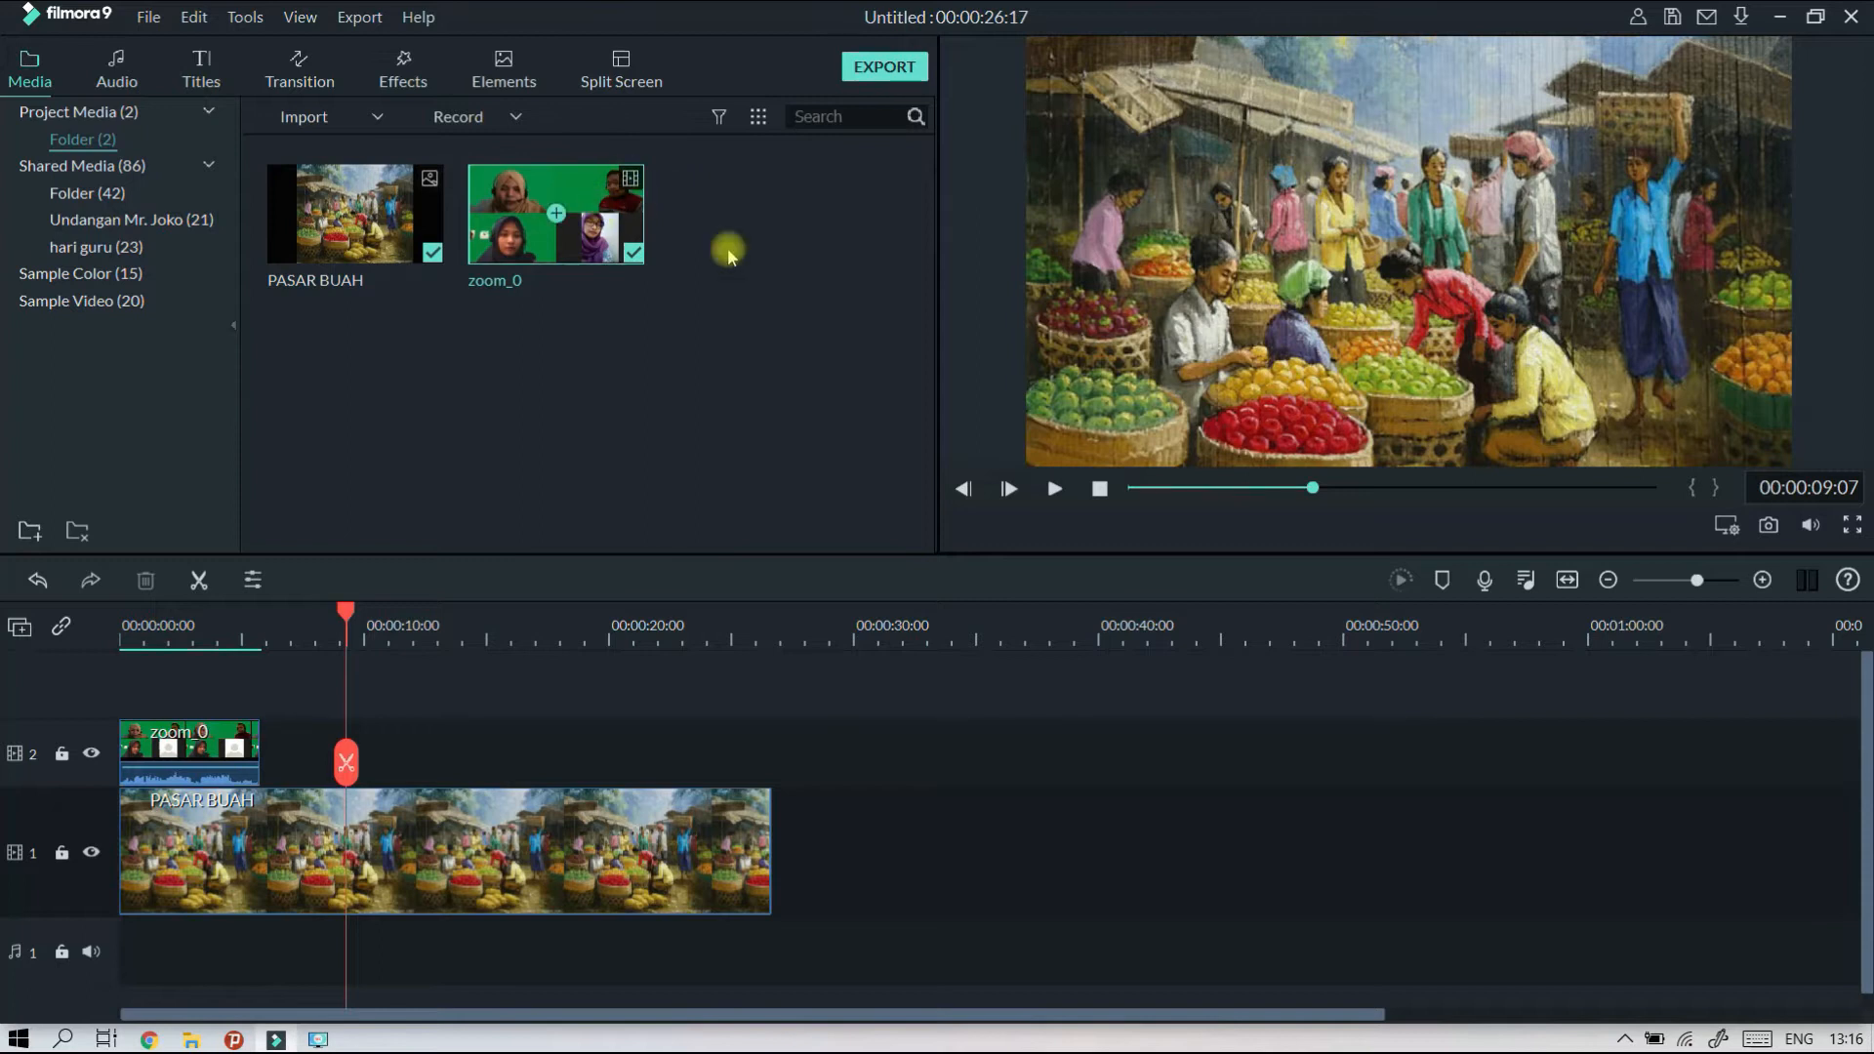
Preview the zoom_0 source briefly, and play the timeline from the start to check the trimmed clip.
{"action": "double_click", "coordinate": [607, 200]}
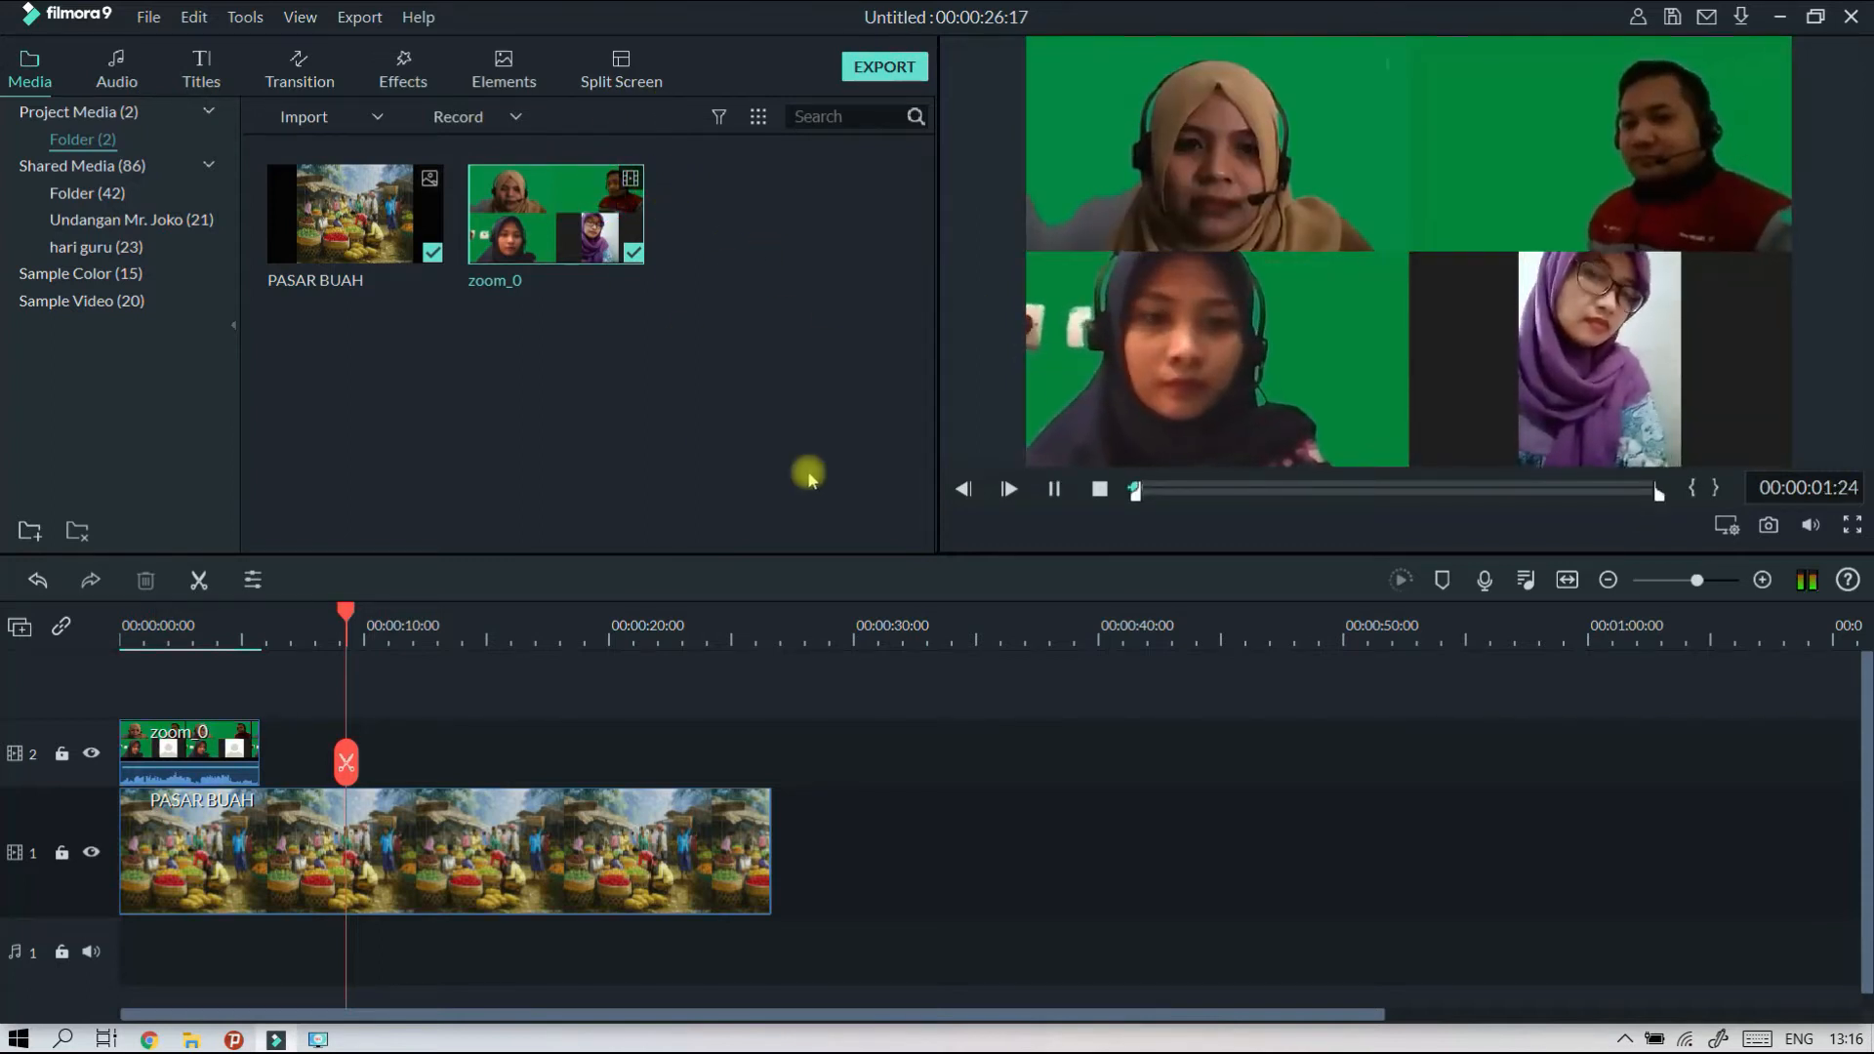
{"action": "left_click", "coordinate": [1054, 490]}
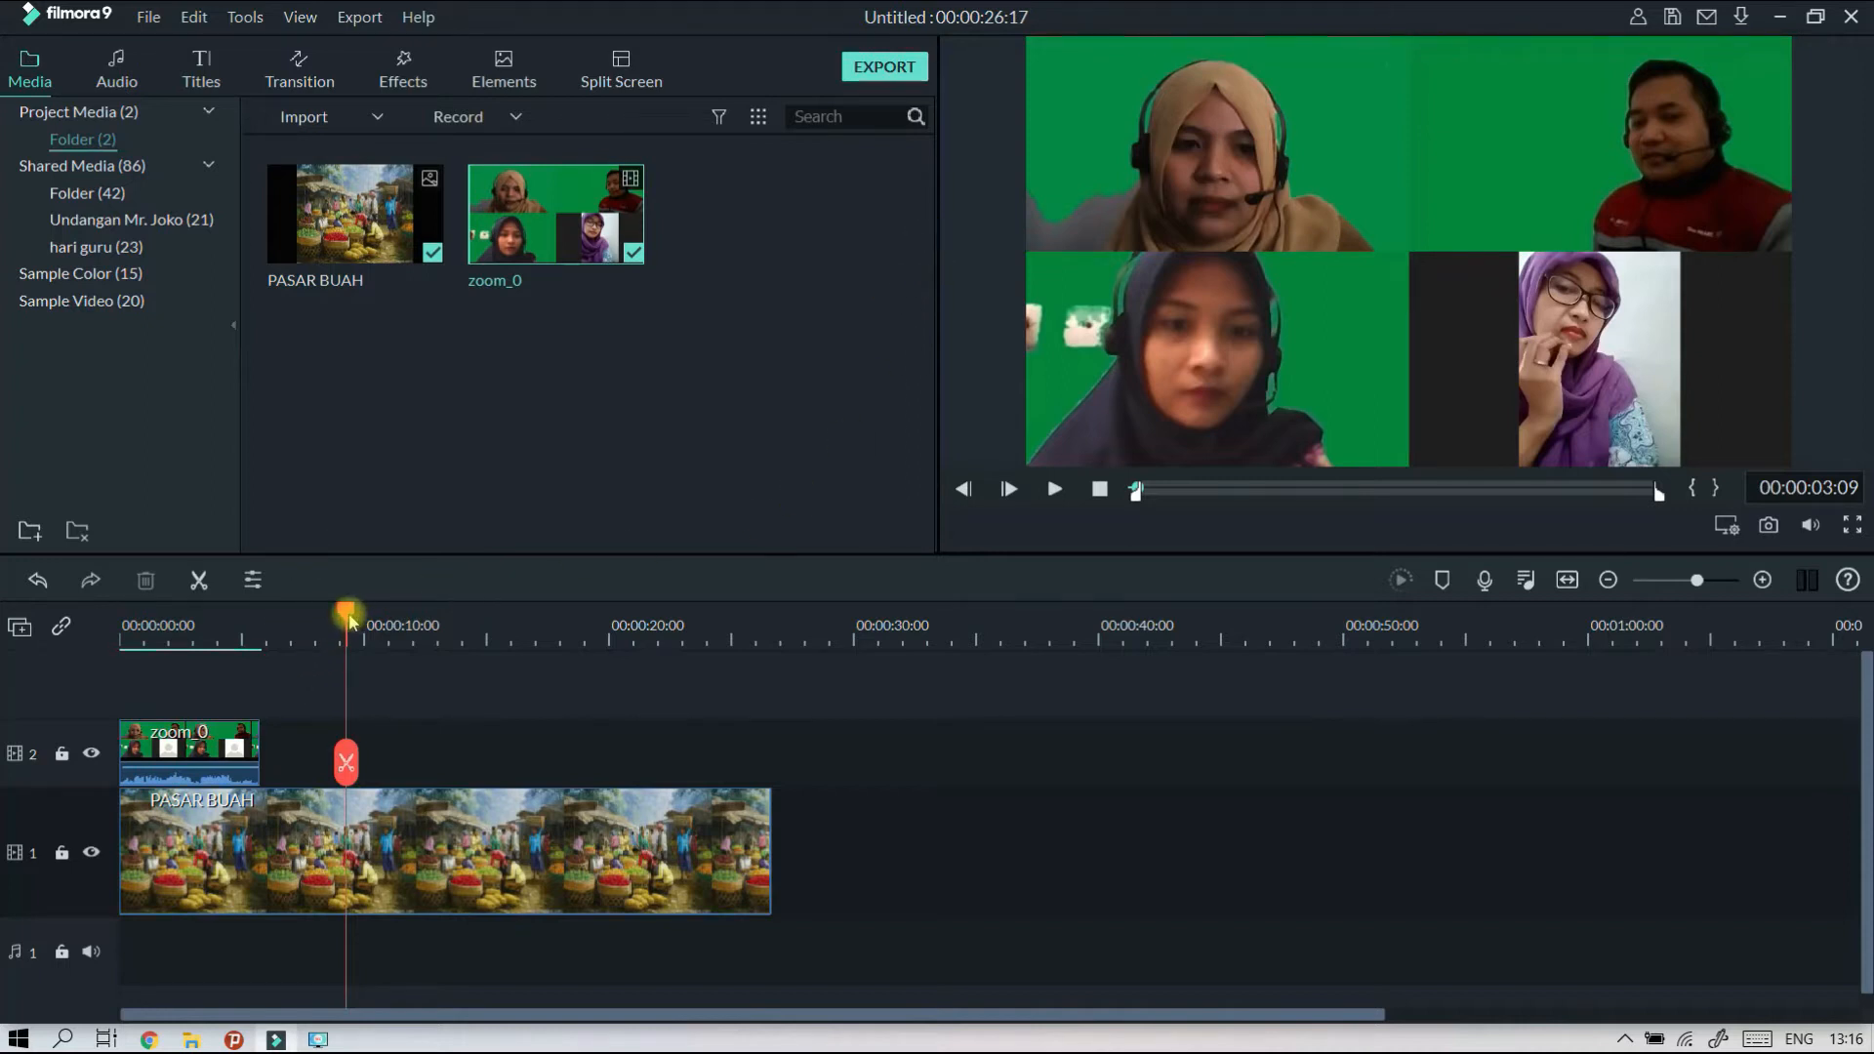
{"action": "left_click_drag", "start_coordinate": [351, 615], "coordinate": [65, 684]}
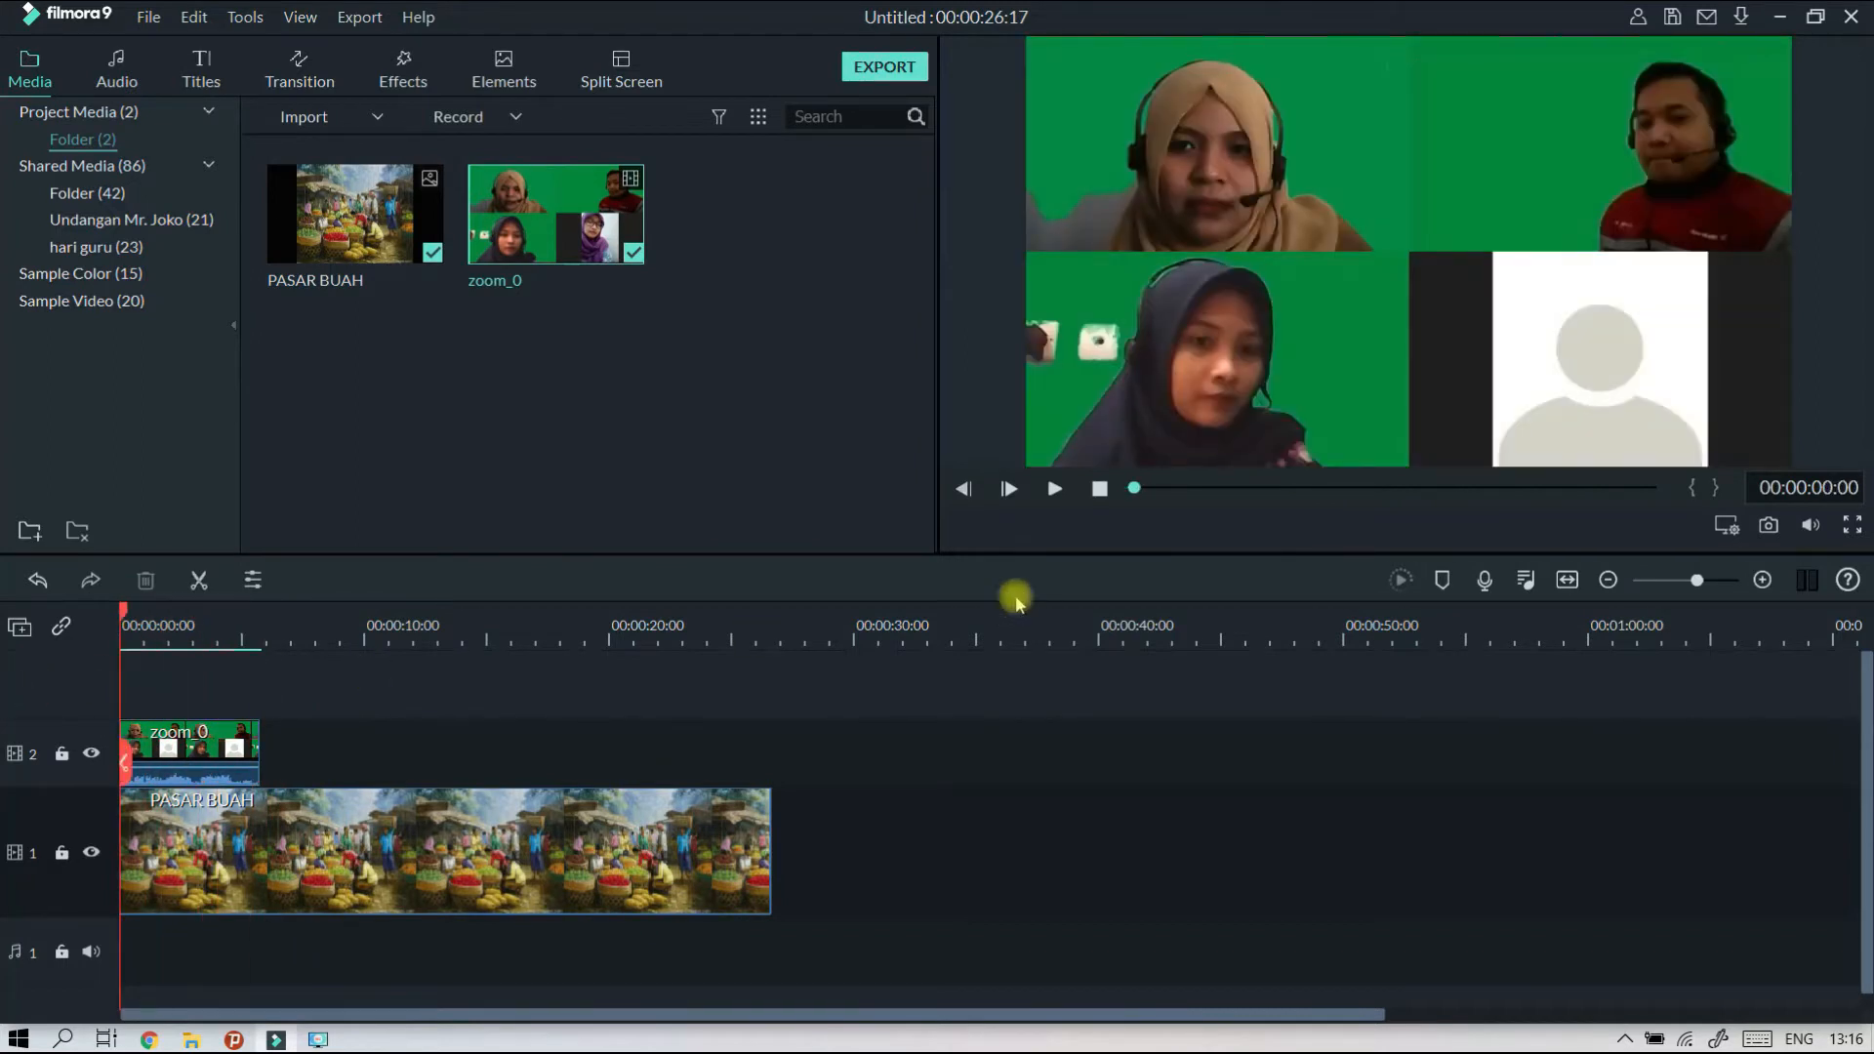
{"action": "left_click", "coordinate": [1055, 490]}
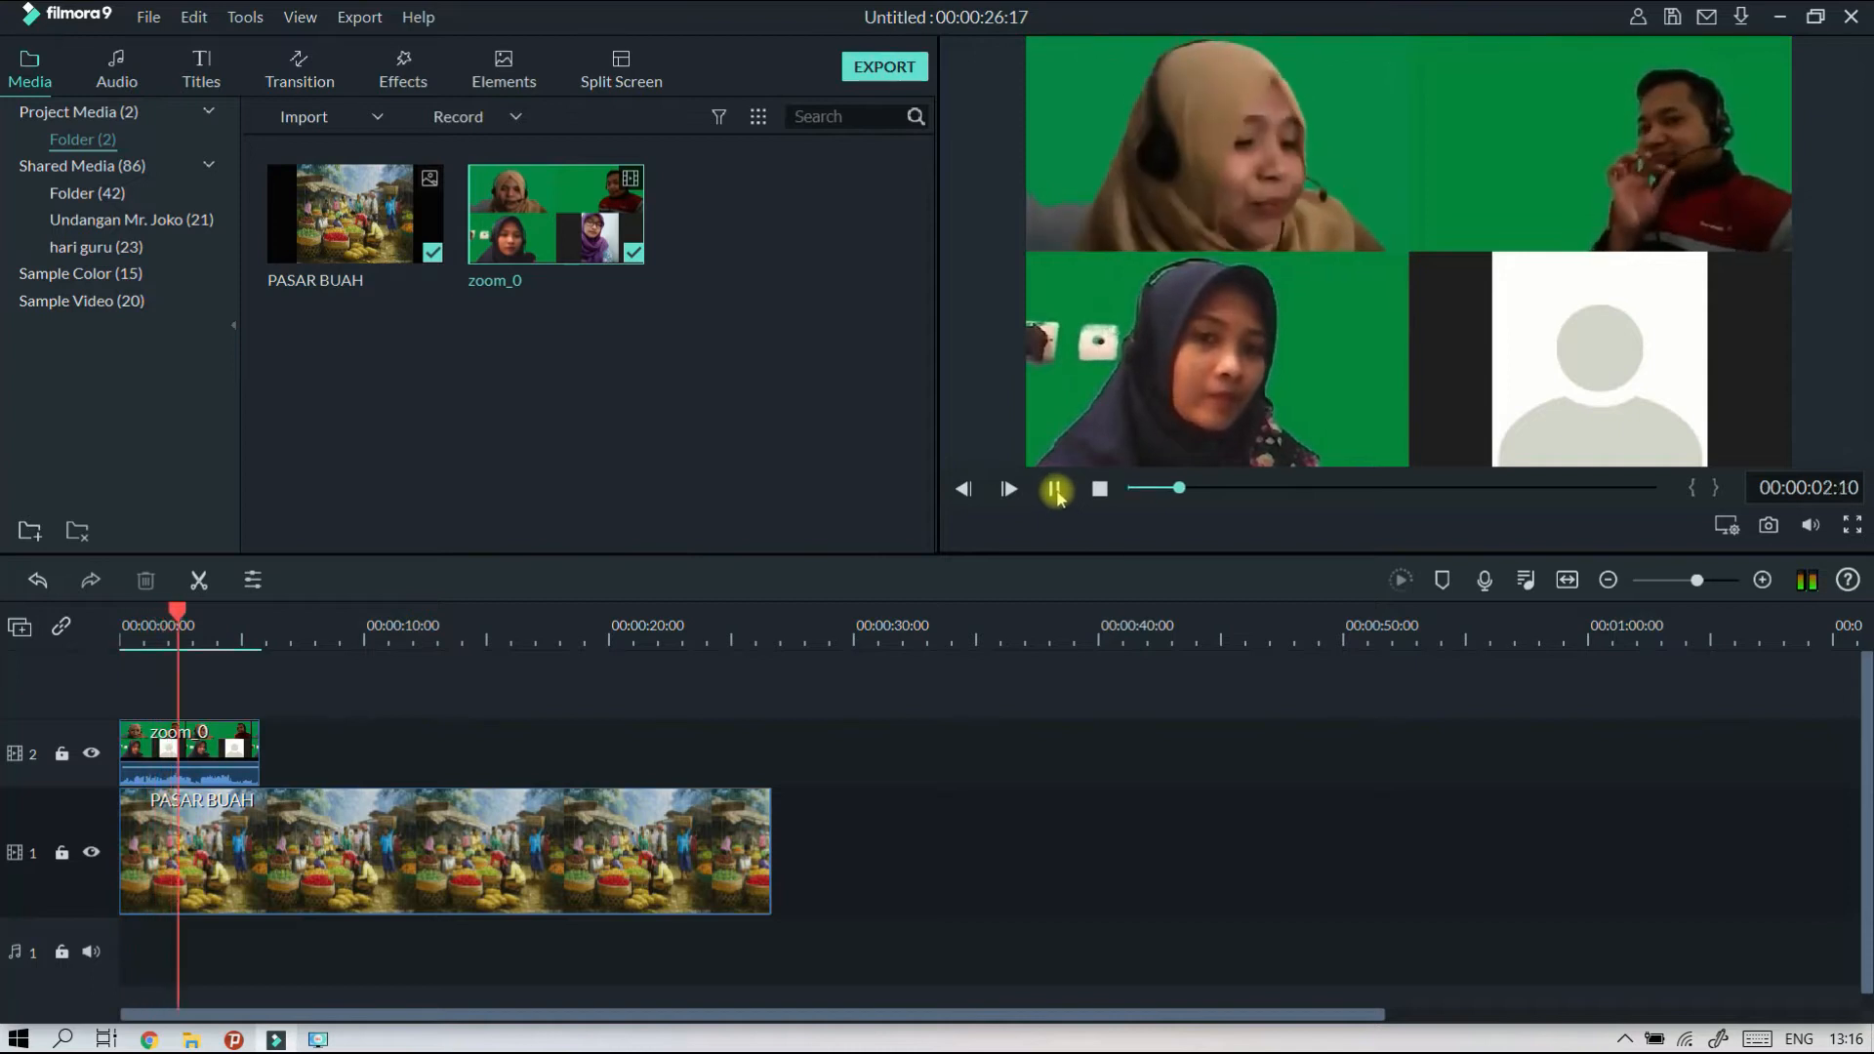
{"action": "left_click", "coordinate": [1057, 491]}
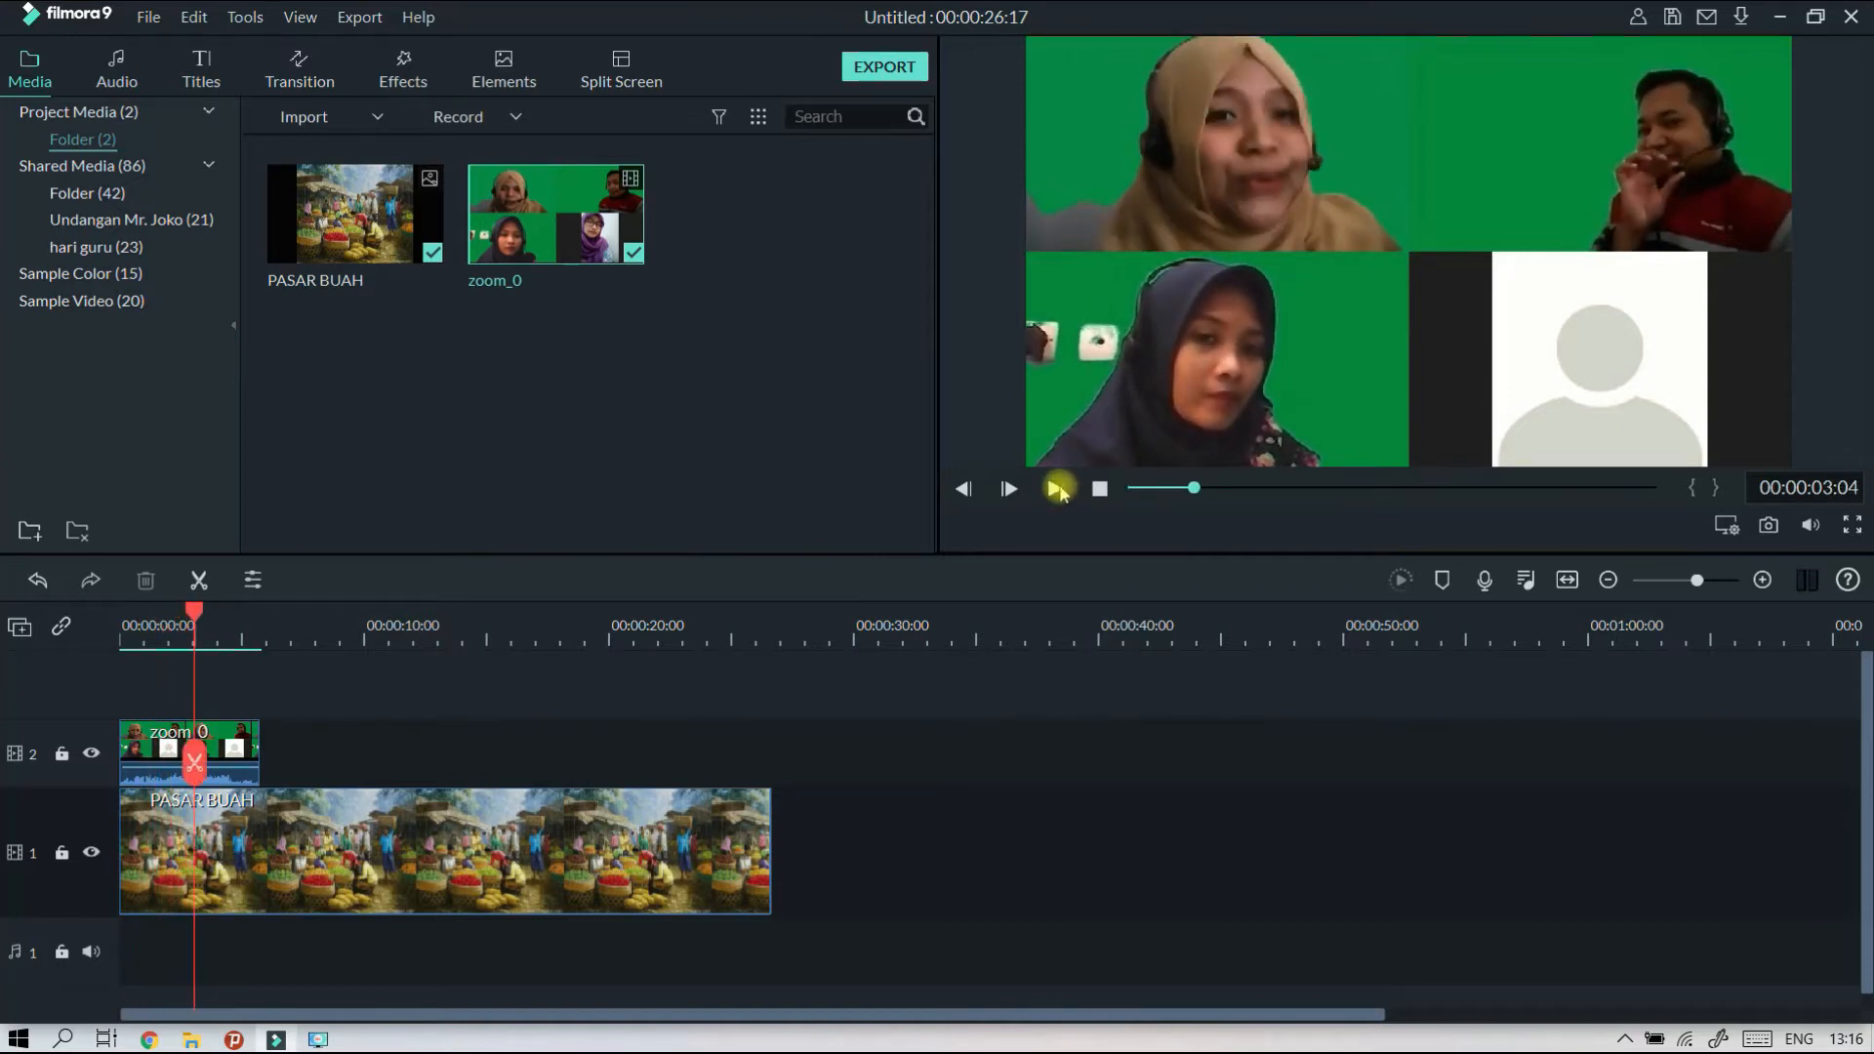
{"action": "left_click", "coordinate": [796, 408]}
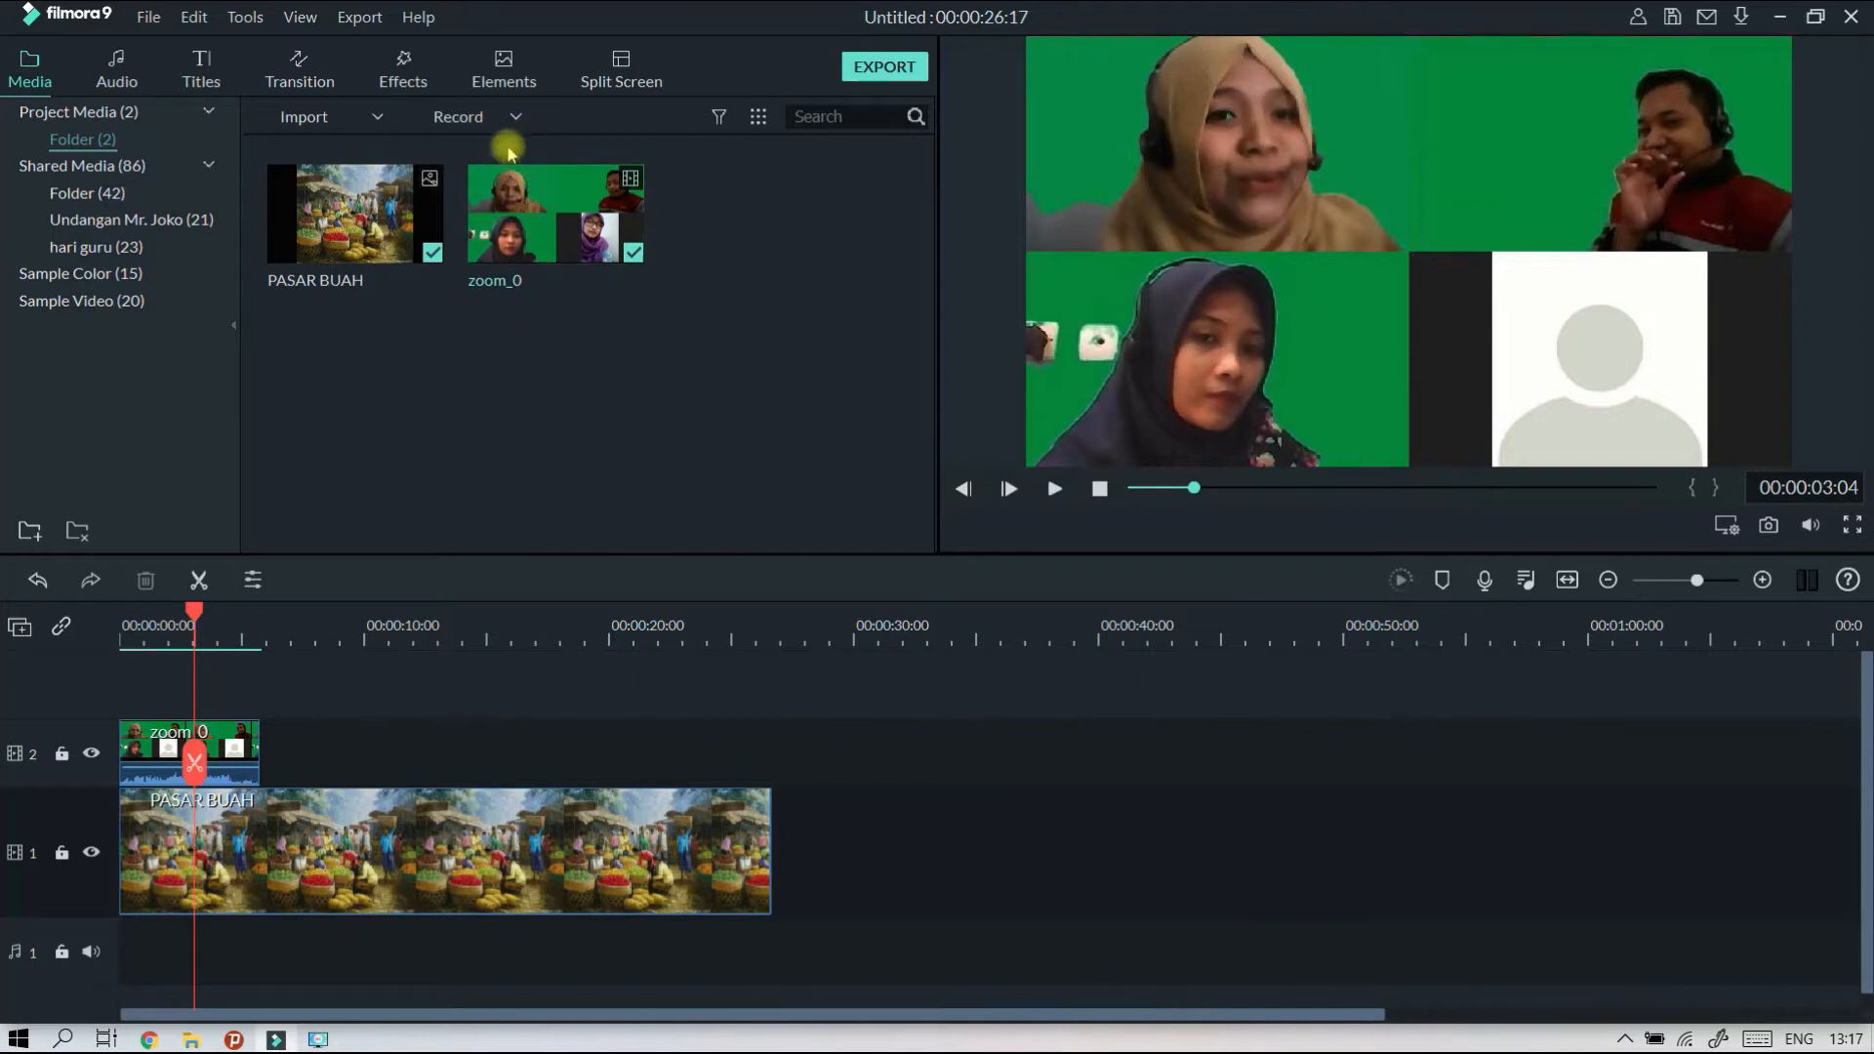
Import the audio file "tes teater tanah airku virtual" from the Wondershare Filmora 9 Output folder in Documents.
{"action": "left_click", "coordinate": [309, 121]}
{"action": "left_click", "coordinate": [325, 142]}
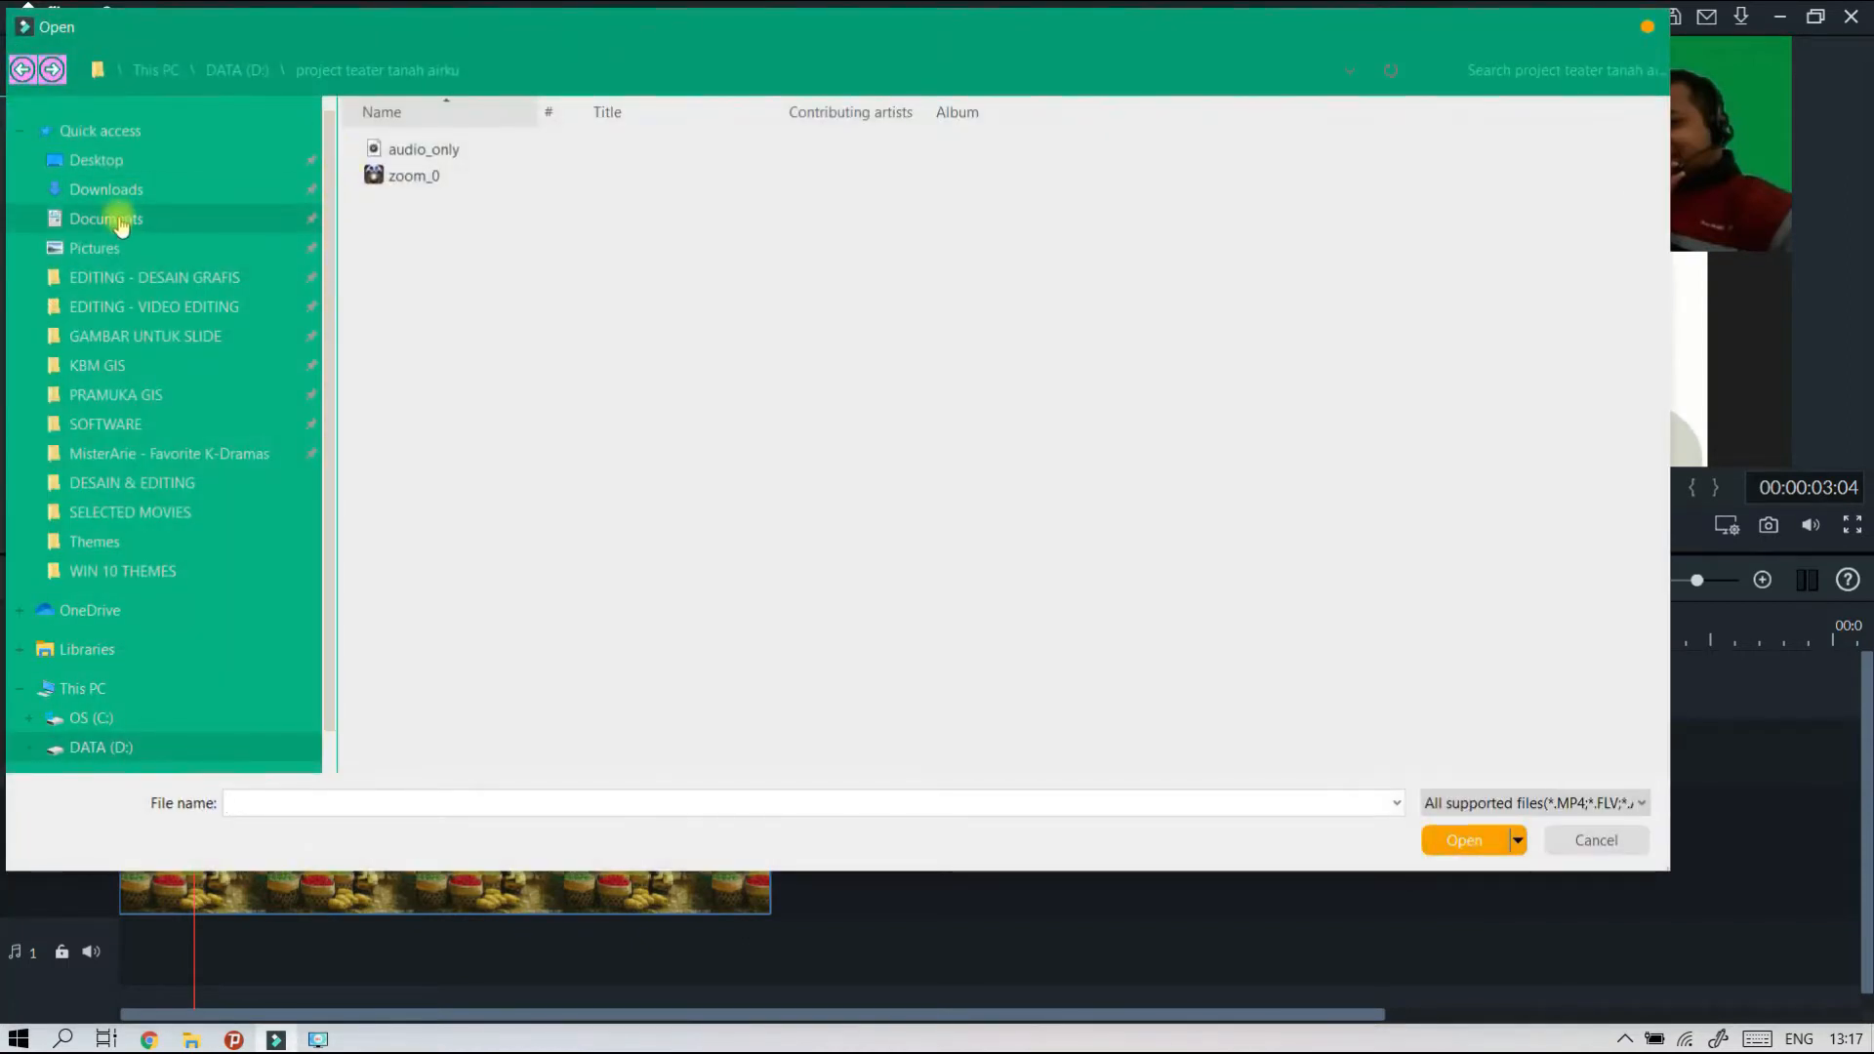
{"action": "left_click", "coordinate": [122, 225]}
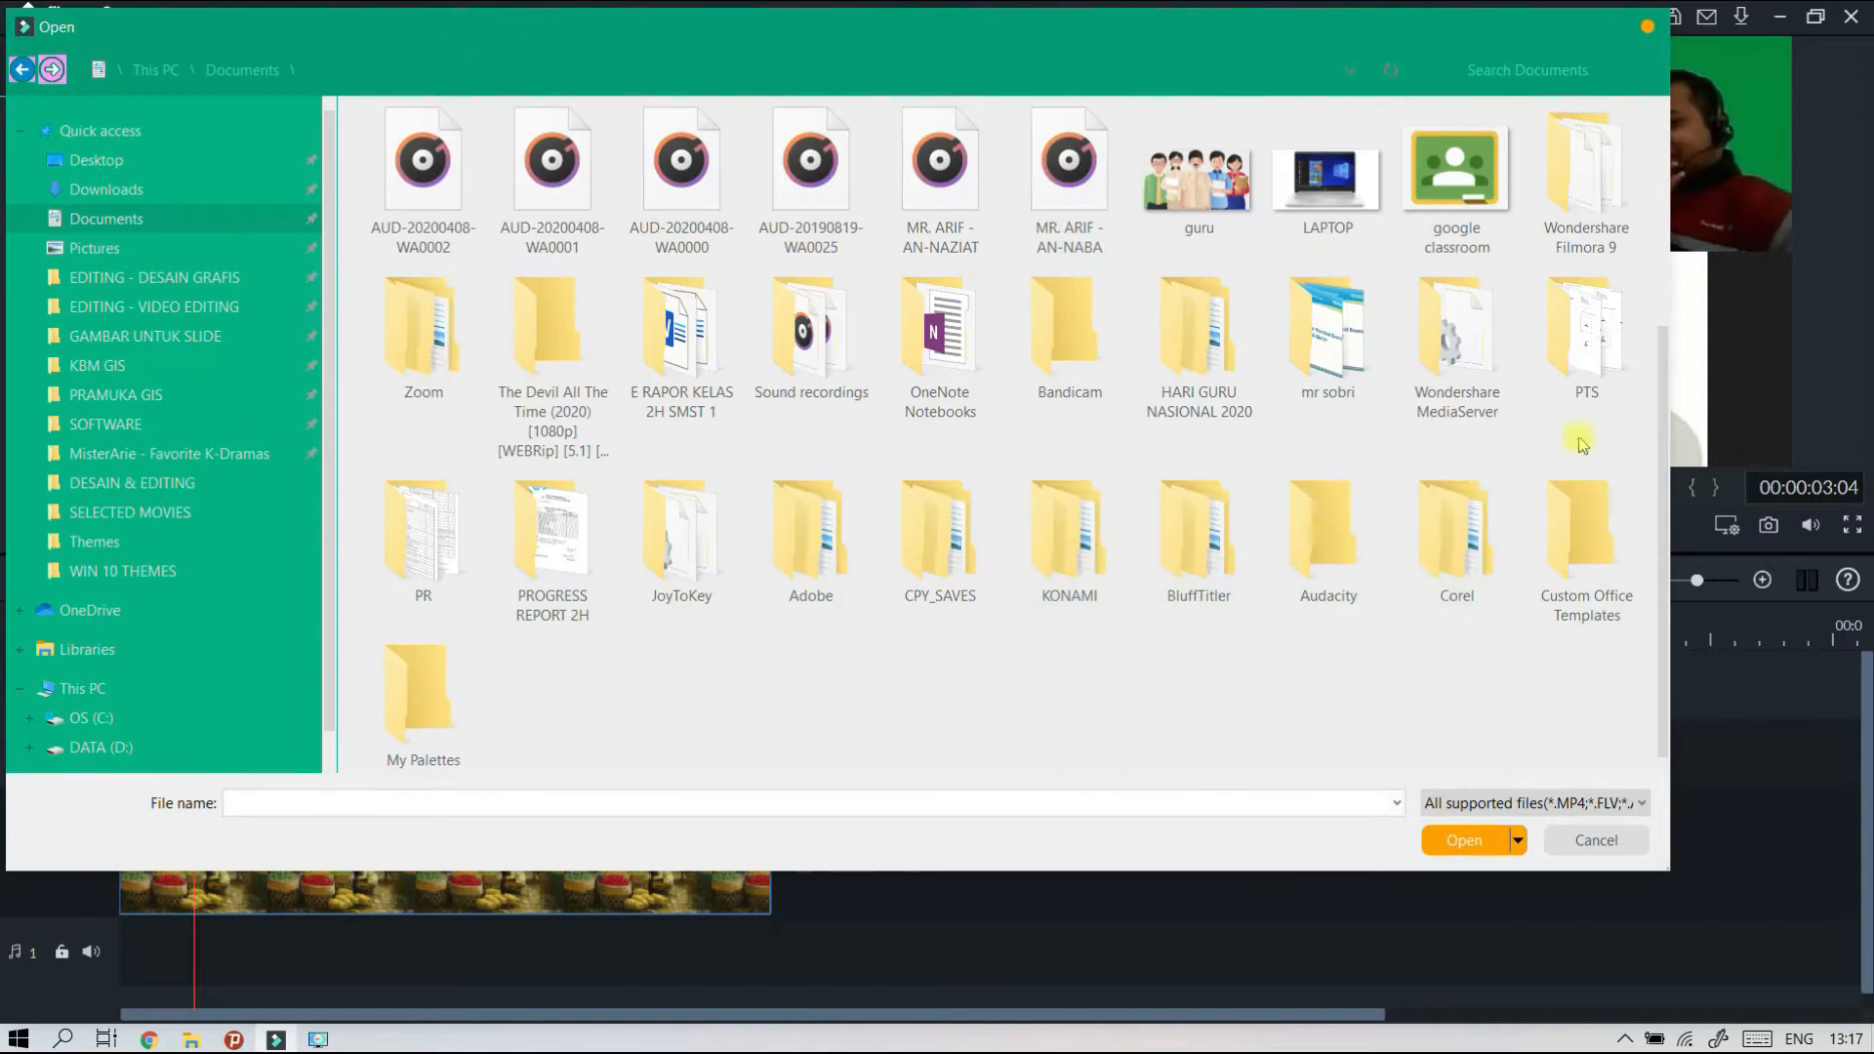
{"action": "double_click", "coordinate": [1591, 181]}
{"action": "left_click", "coordinate": [452, 231]}
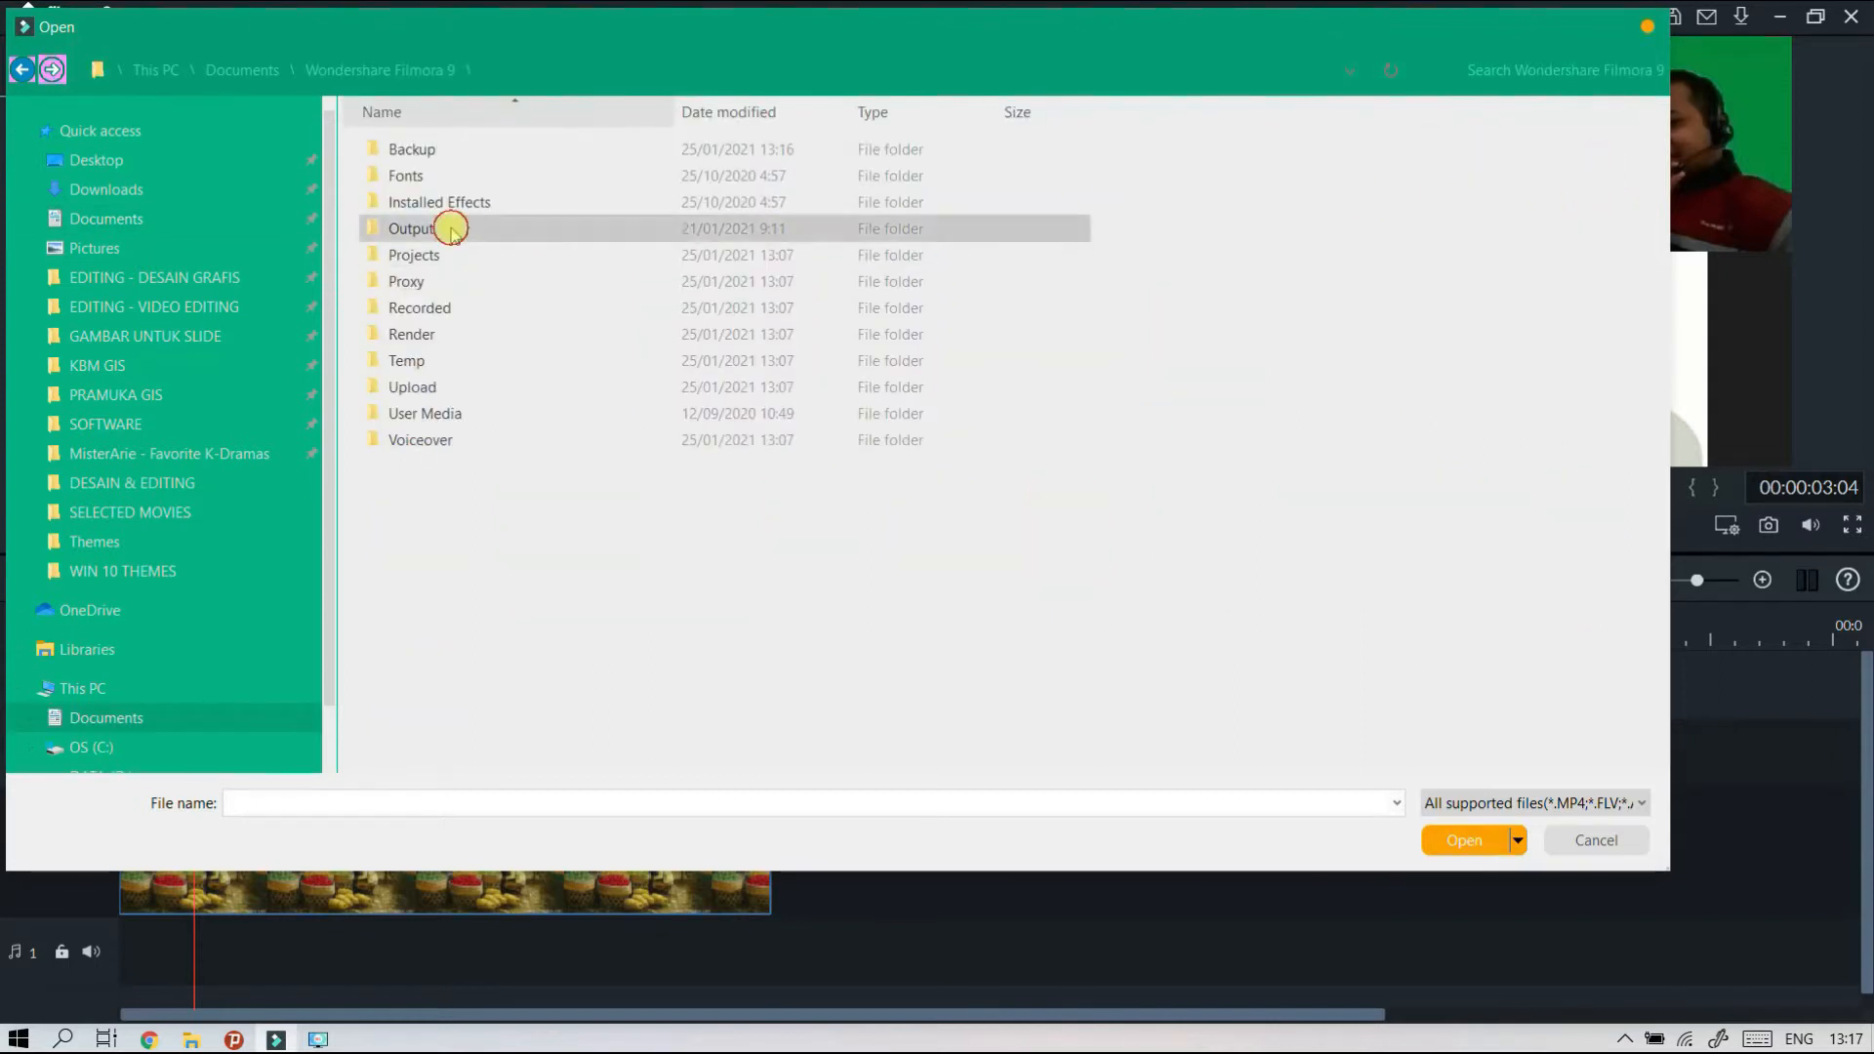
{"action": "double_click", "coordinate": [452, 232]}
{"action": "left_click", "coordinate": [1220, 439]}
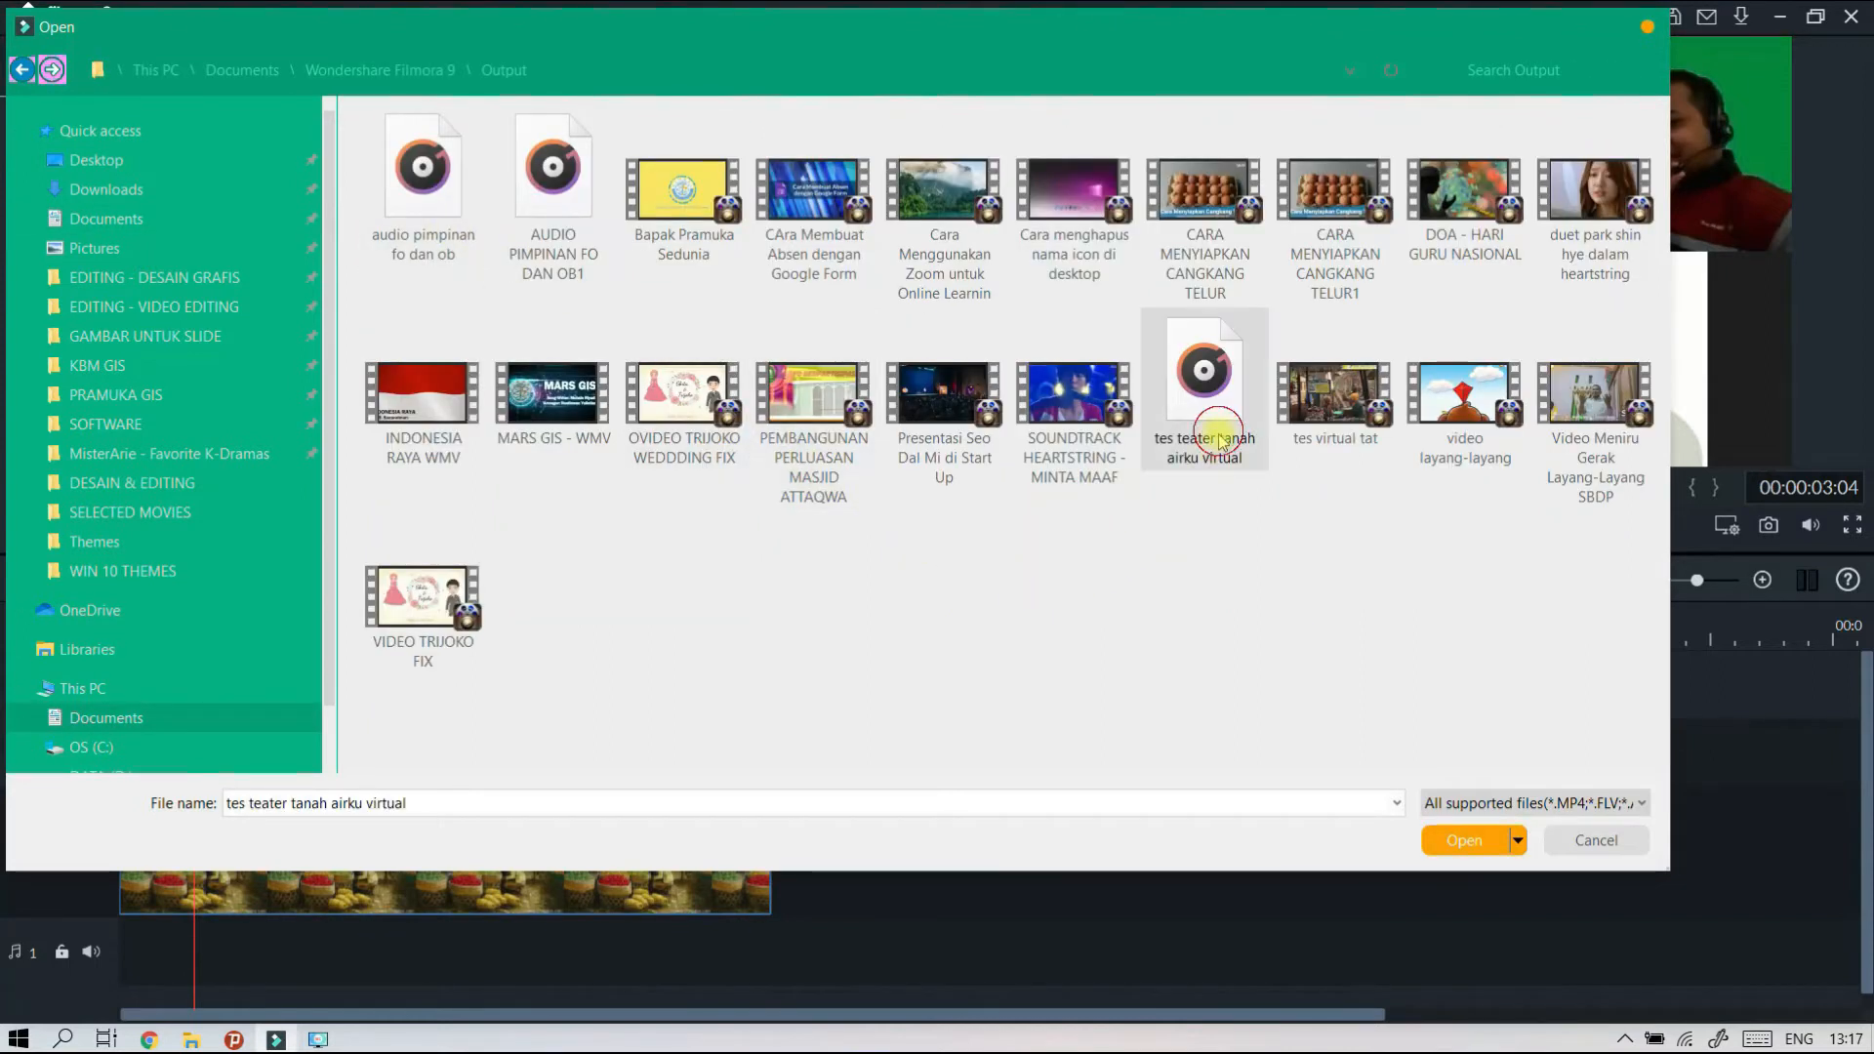
{"action": "left_click", "coordinate": [1445, 838]}
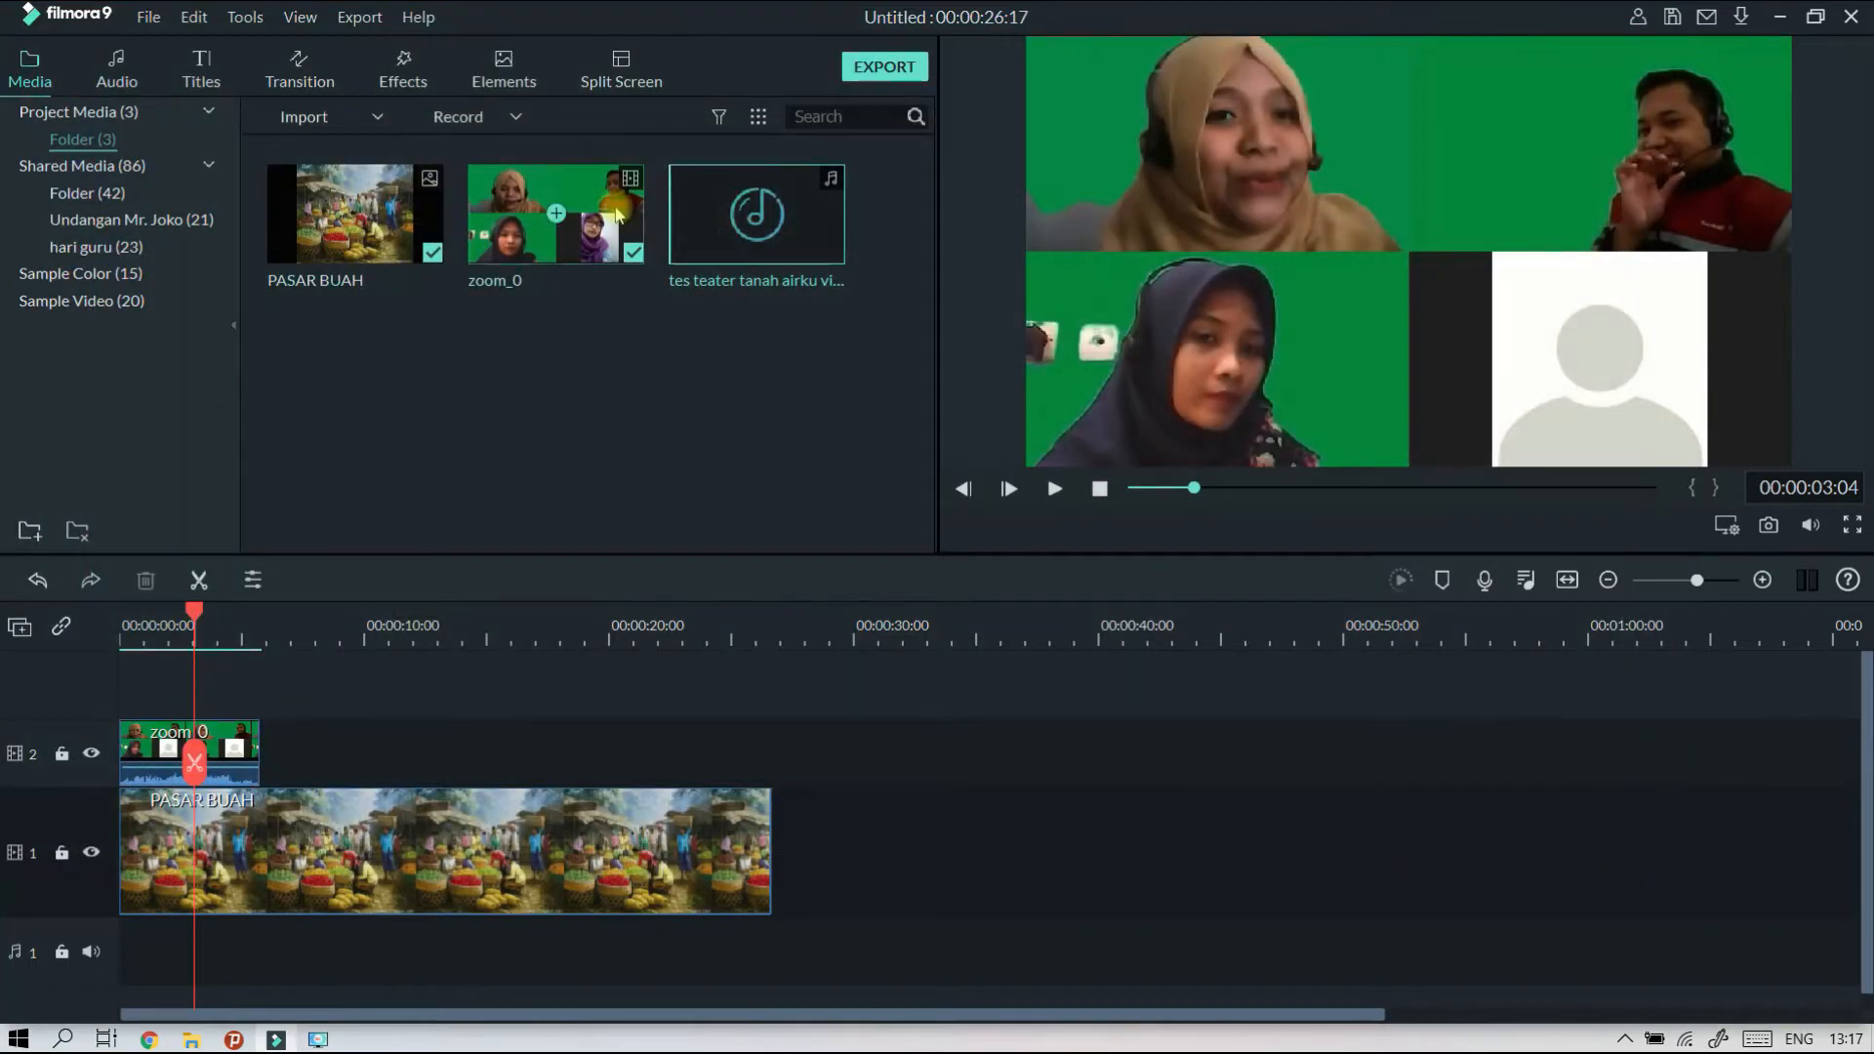
Try to place the "tes teater tanah airku virtual" audio at the start of audio track 1.
{"action": "left_click_drag", "start_coordinate": [821, 240], "coordinate": [806, 347]}
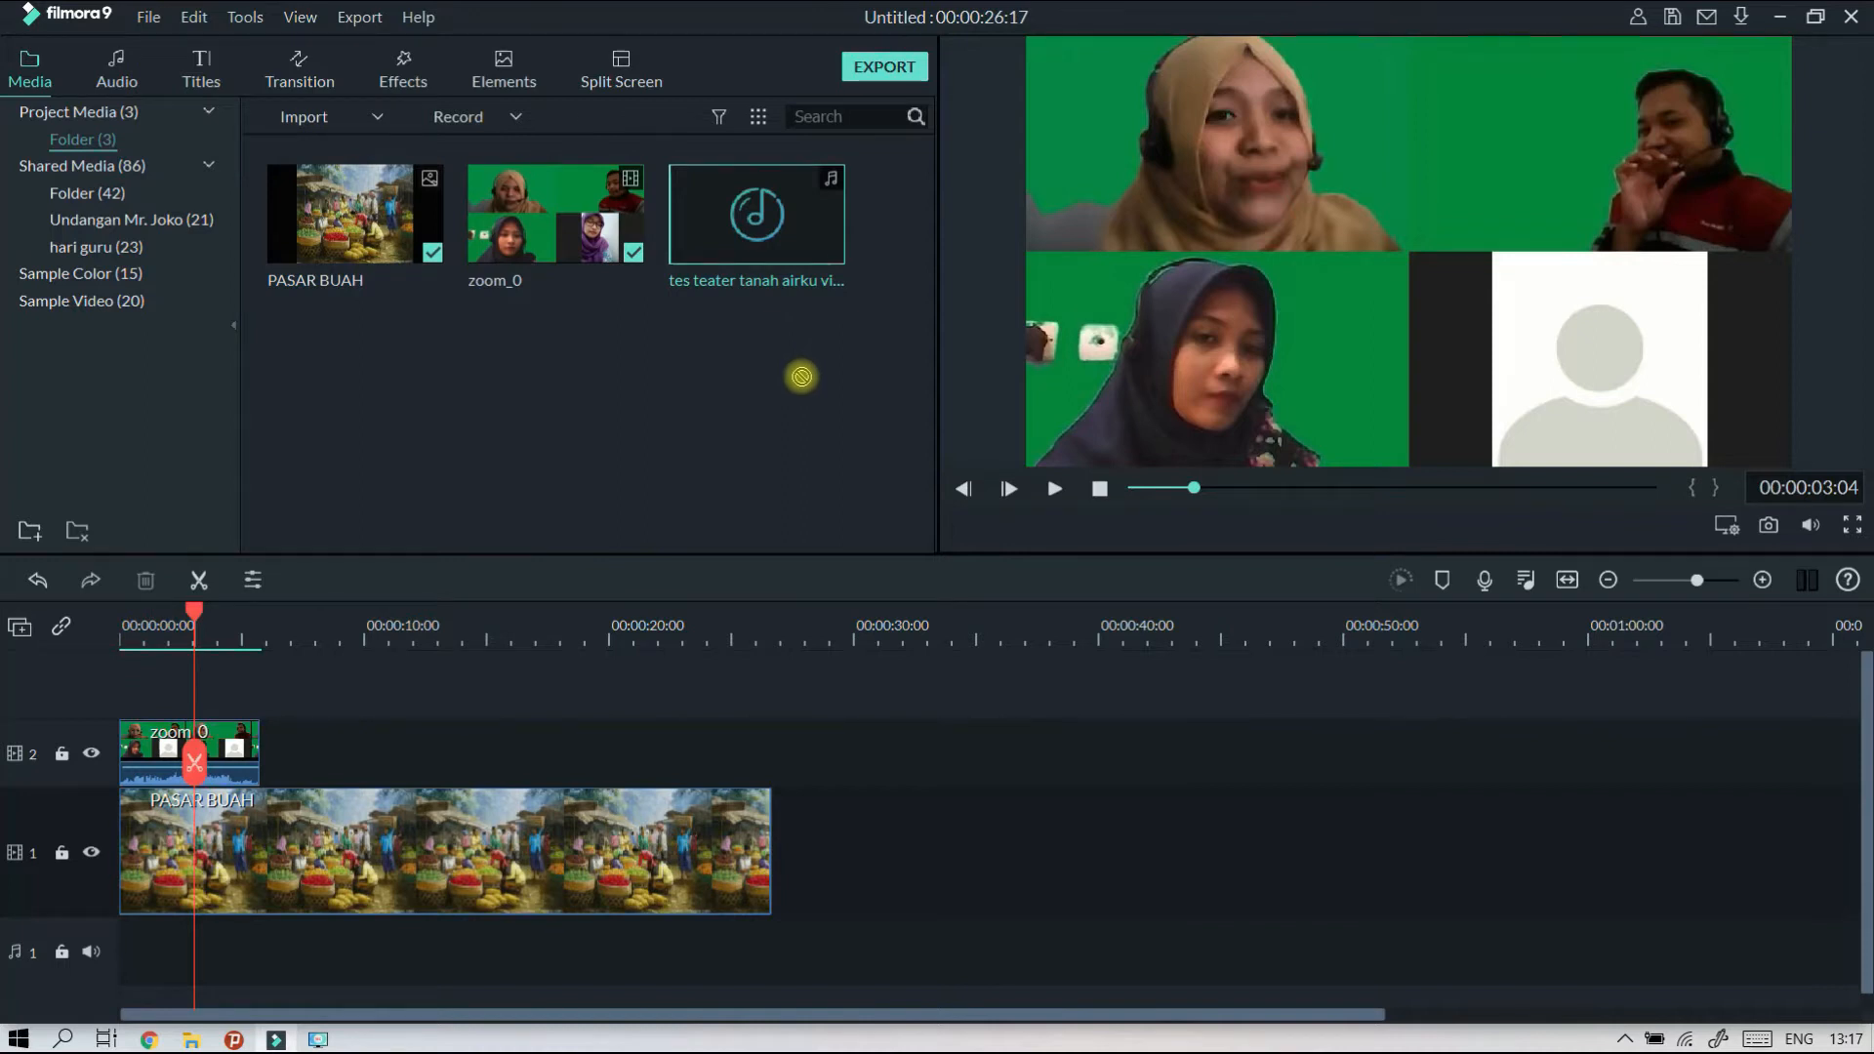
{"action": "left_click_drag", "start_coordinate": [803, 392], "coordinate": [185, 971]}
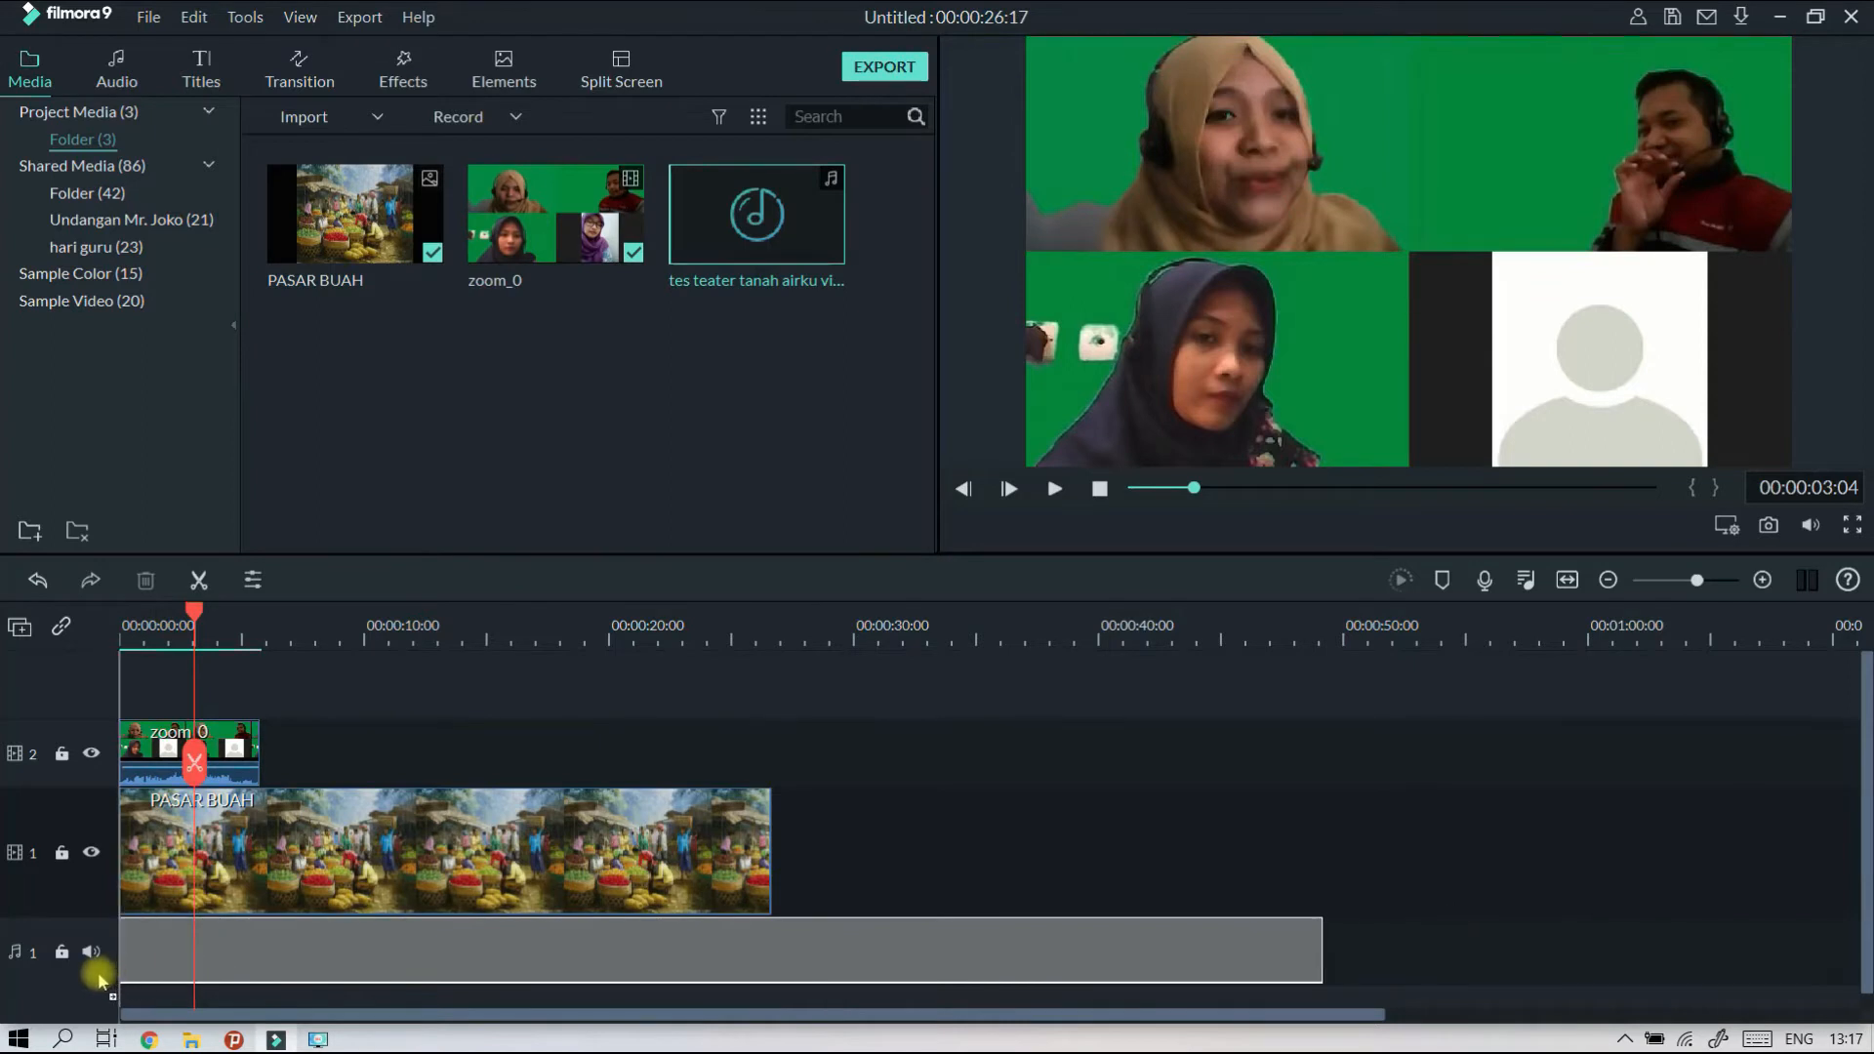
{"action": "left_click_drag", "start_coordinate": [124, 973], "coordinate": [652, 336]}
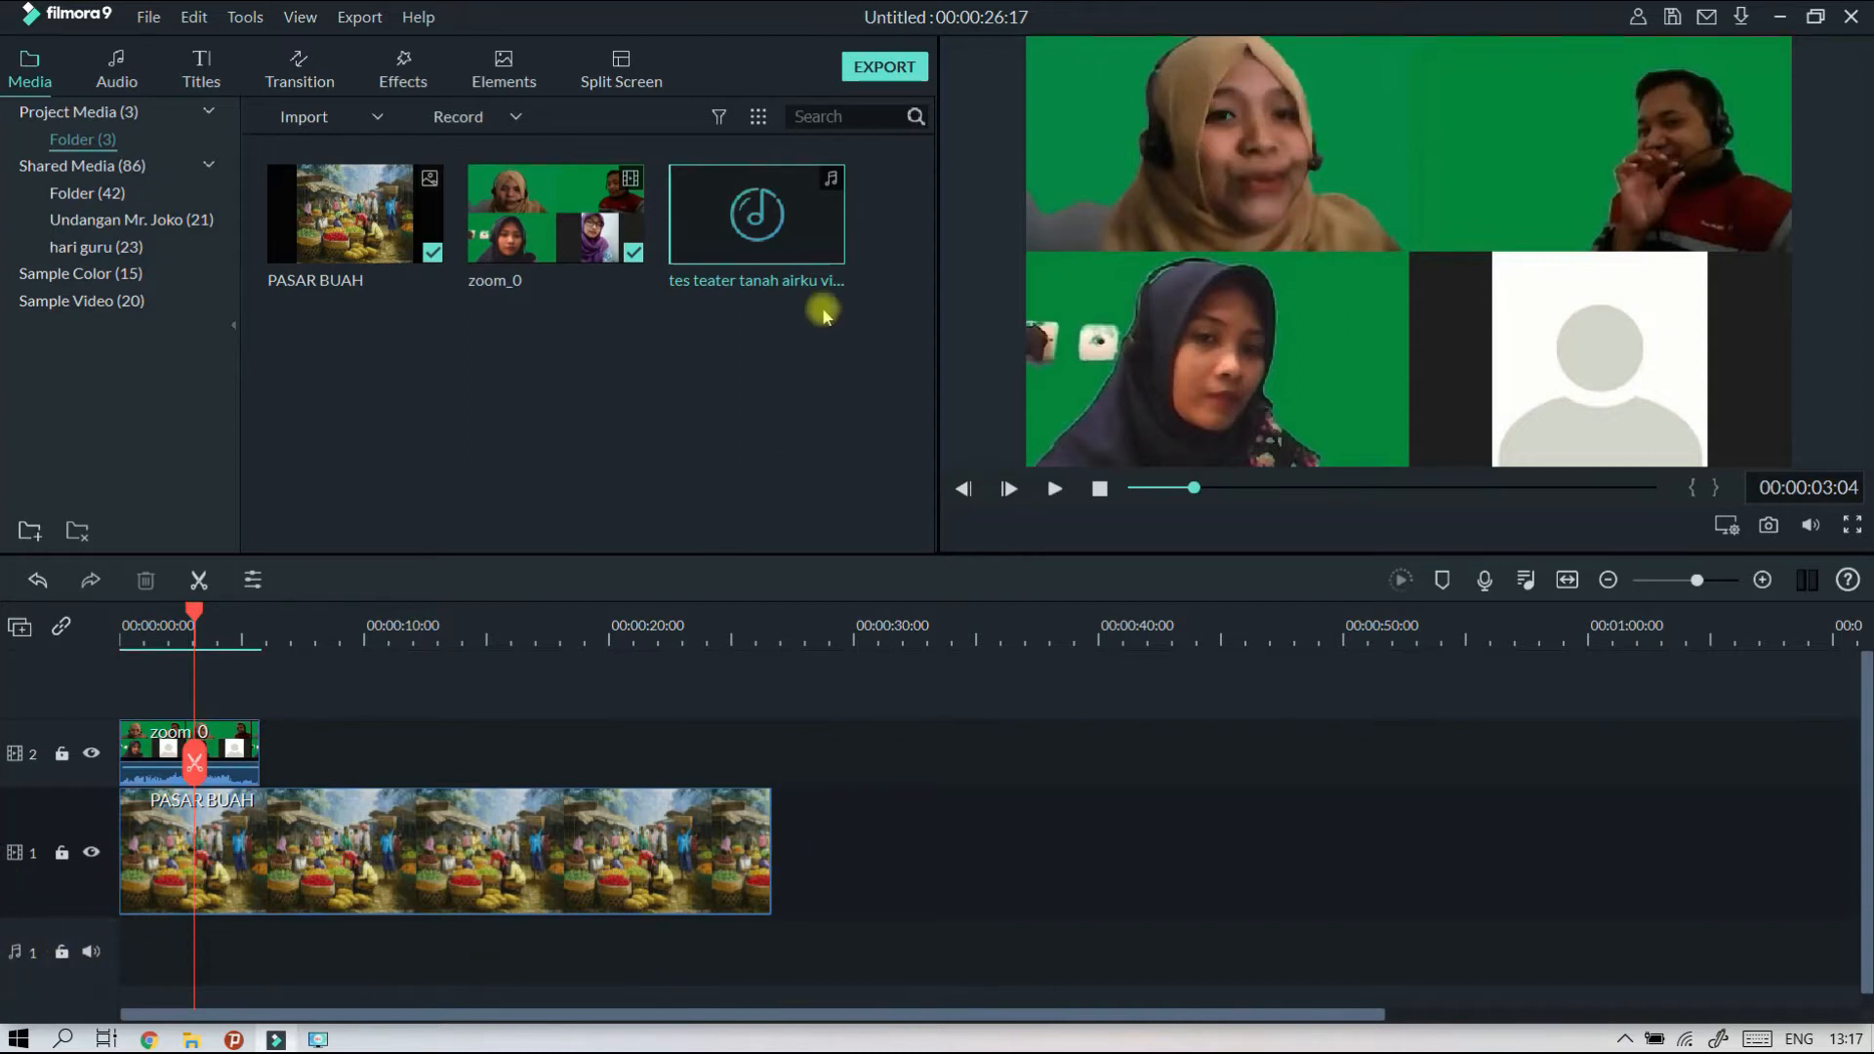
Place the "tes teater tanah airku virtual" audio at the start of audio track 1 and try raising its volume to 6.91 dB.
{"action": "left_click_drag", "start_coordinate": [812, 246], "coordinate": [181, 979]}
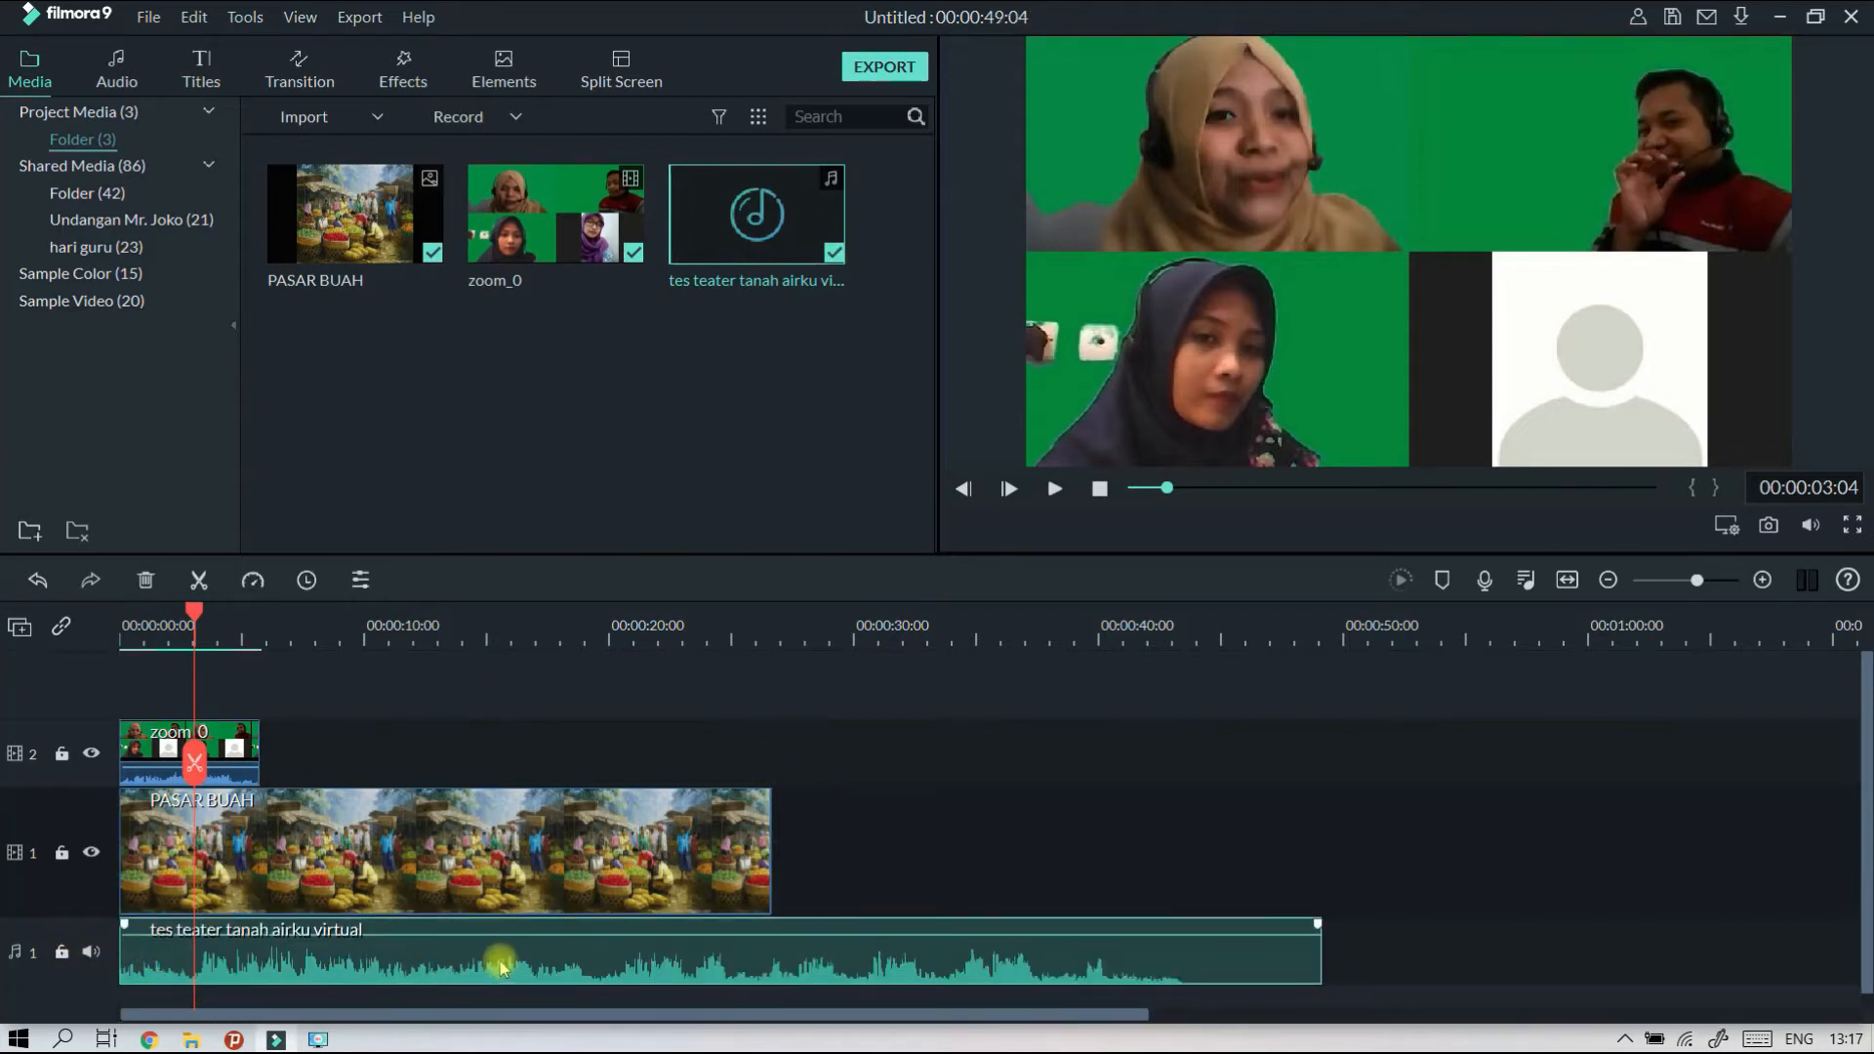
{"action": "left_click_drag", "start_coordinate": [505, 939], "coordinate": [511, 937]}
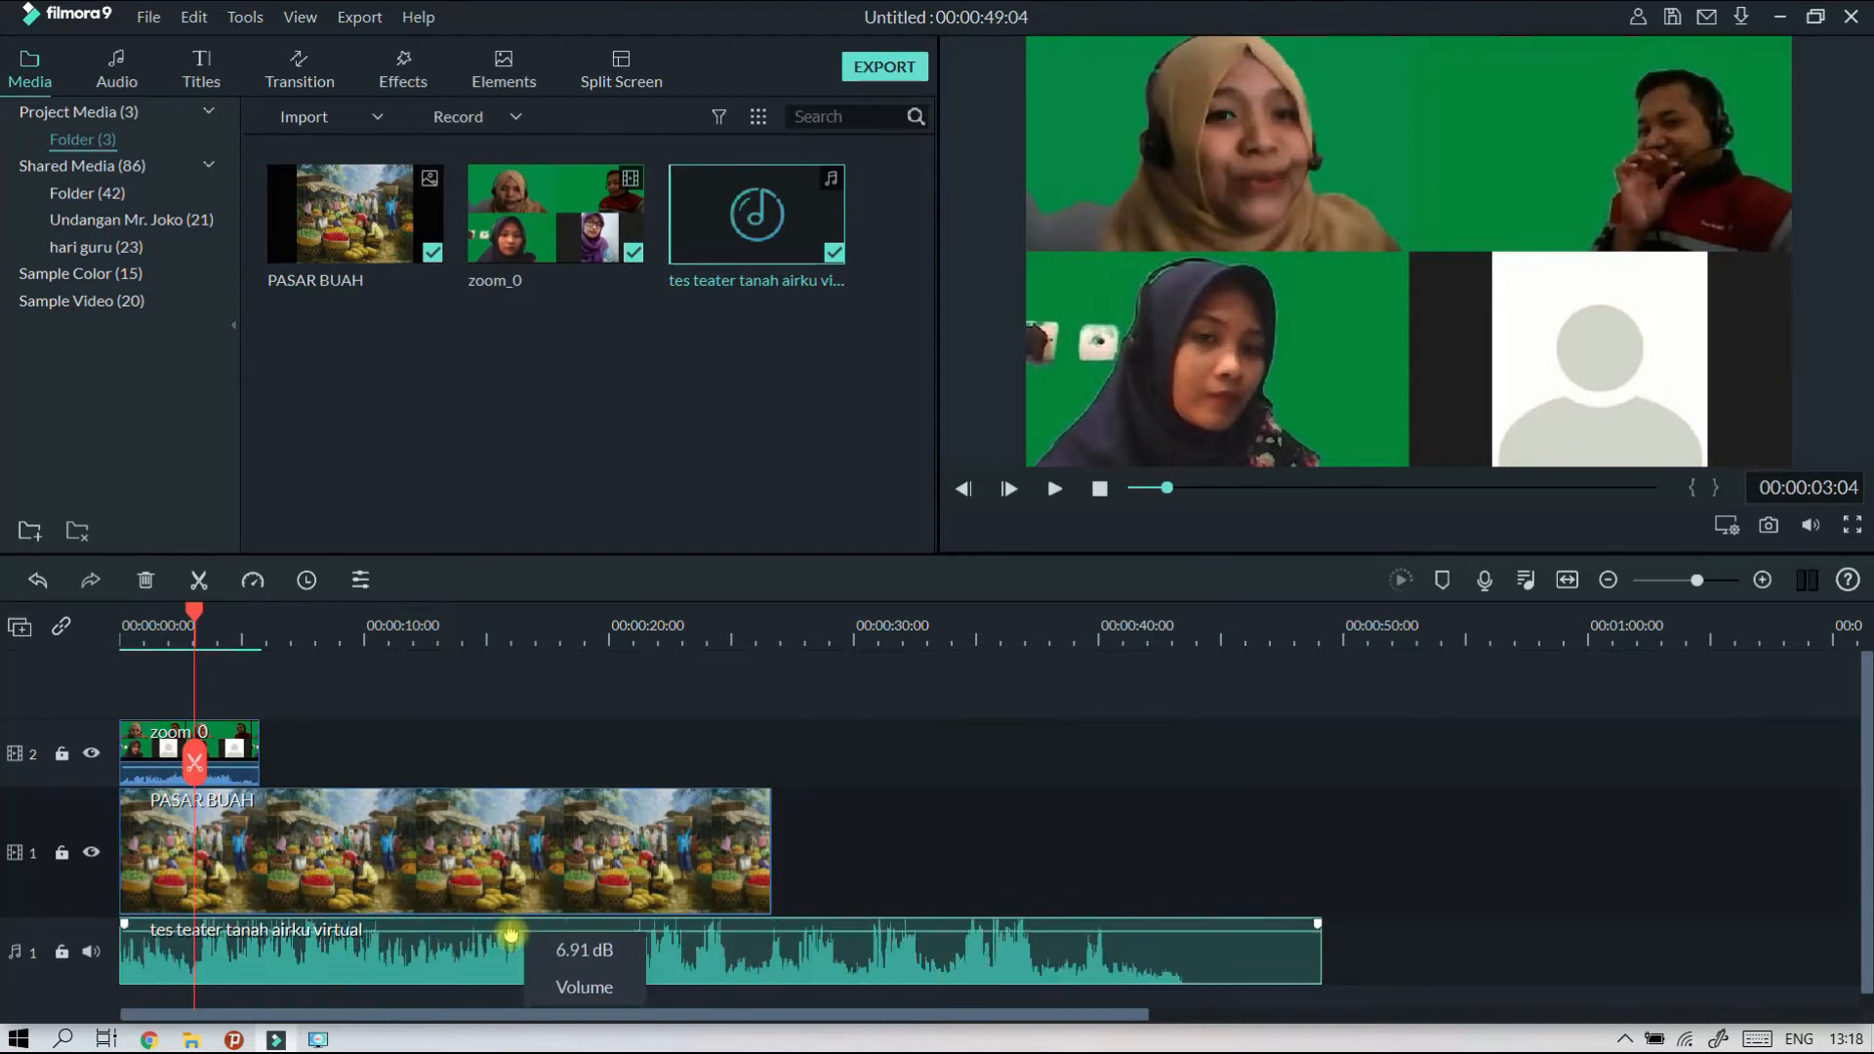
{"action": "mouse_move", "coordinate": [1323, 926]}
{"action": "left_mouse_down"}
{"action": "mouse_move", "coordinate": [1034, 933]}
{"action": "mouse_move", "coordinate": [1340, 935]}
{"action": "mouse_move", "coordinate": [1320, 917]}
{"action": "left_mouse_up"}
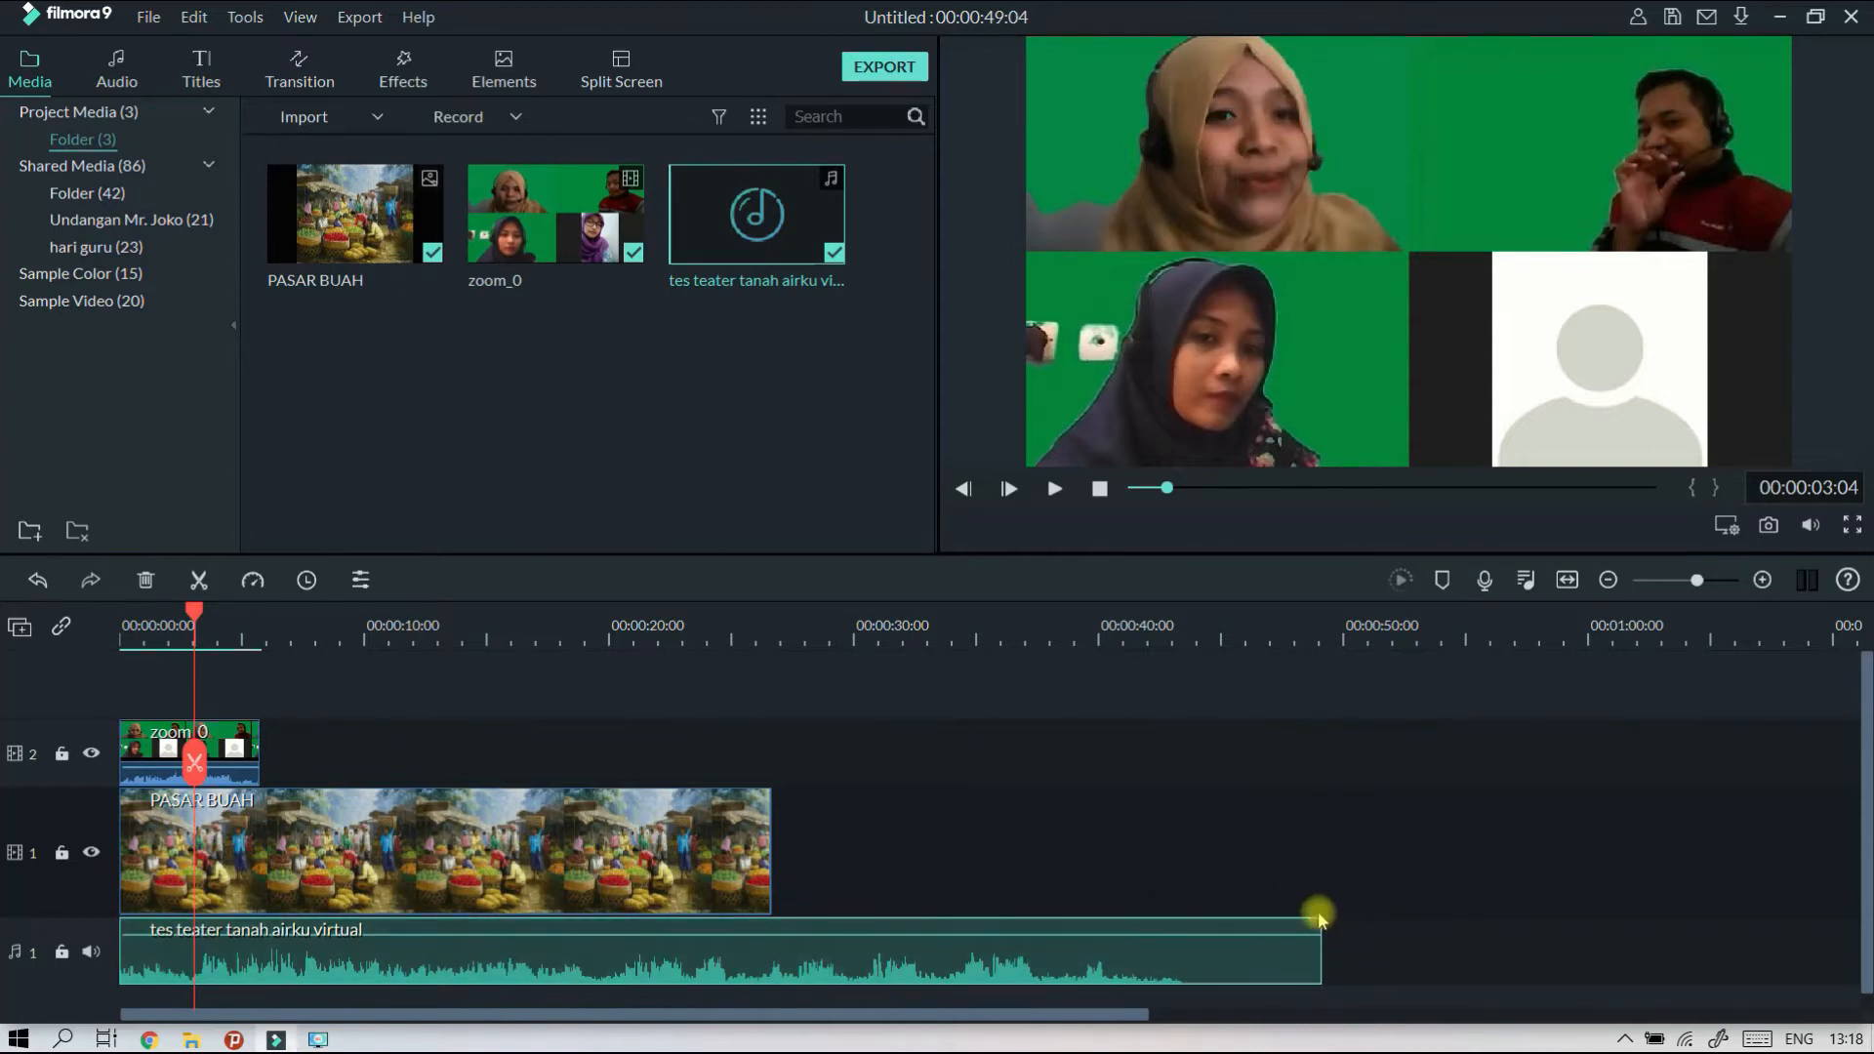
Play the timeline from the start while trying the theatre audio at a raised volume, and lower the volume again.
{"action": "left_click", "coordinate": [1101, 489]}
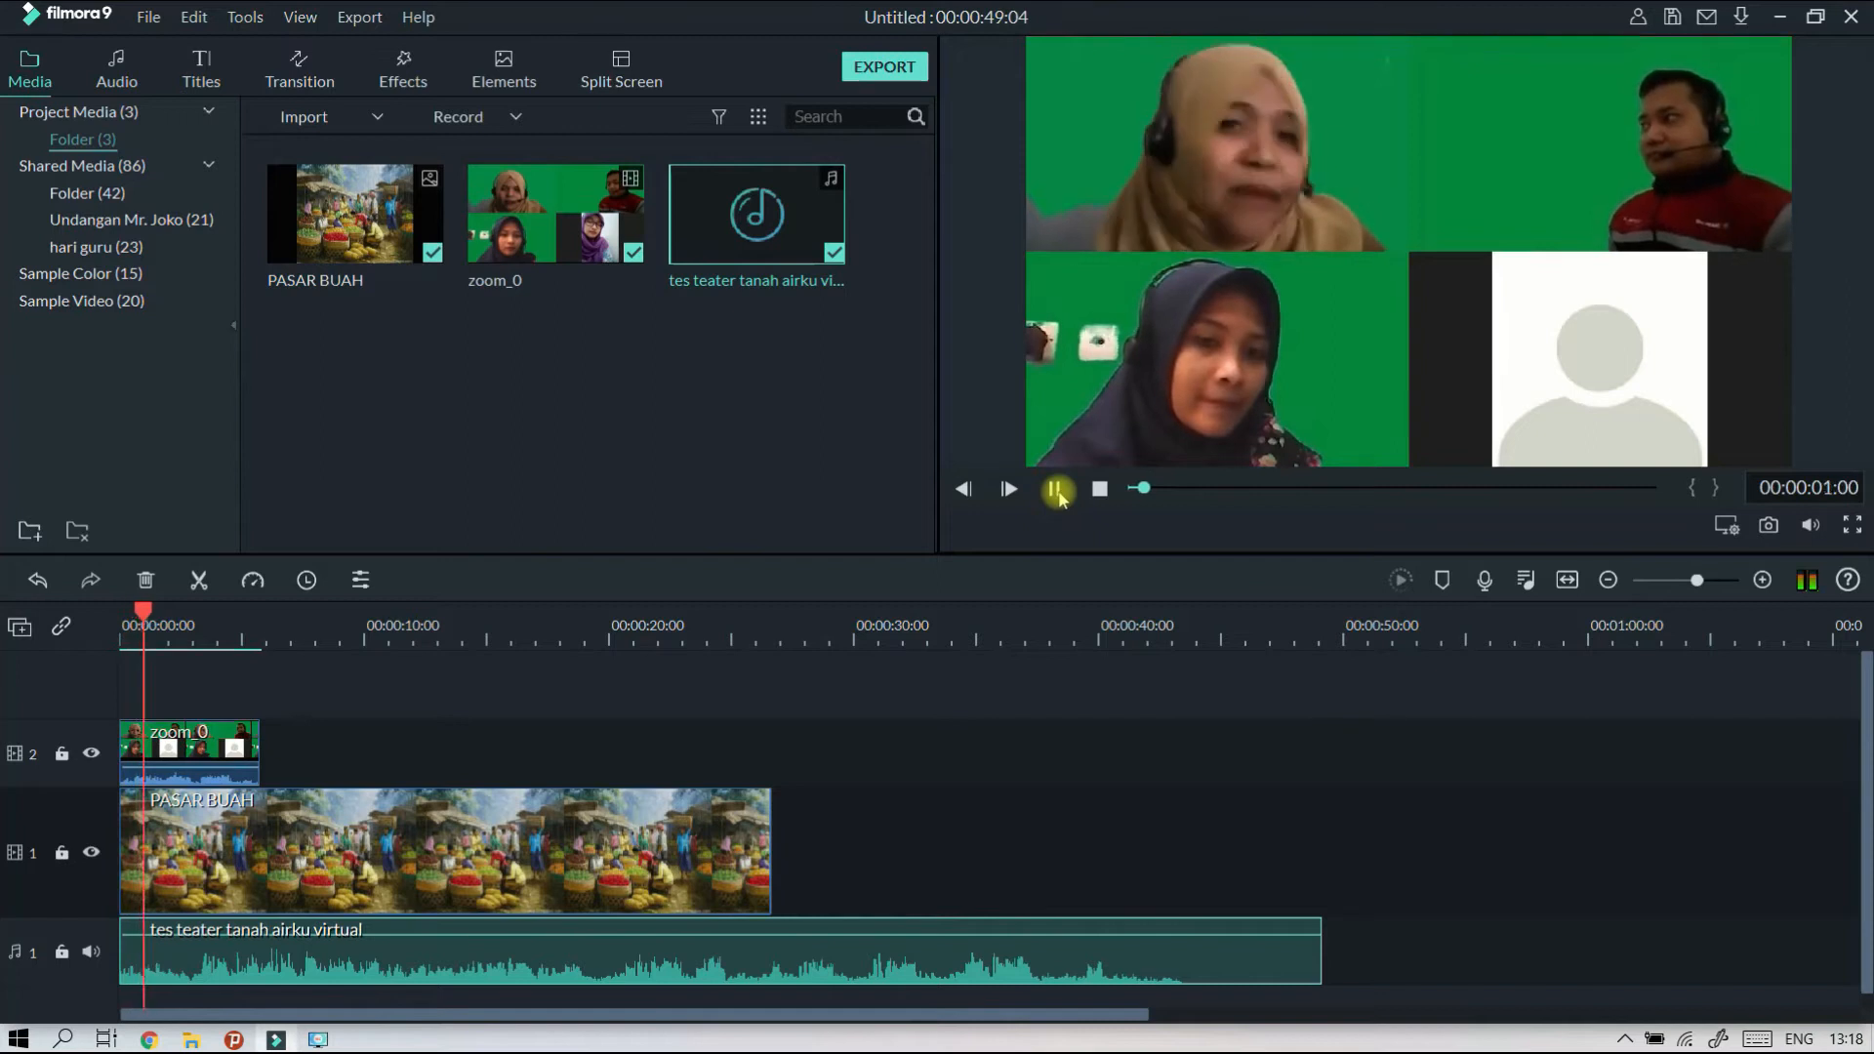
{"action": "left_click", "coordinate": [1055, 490]}
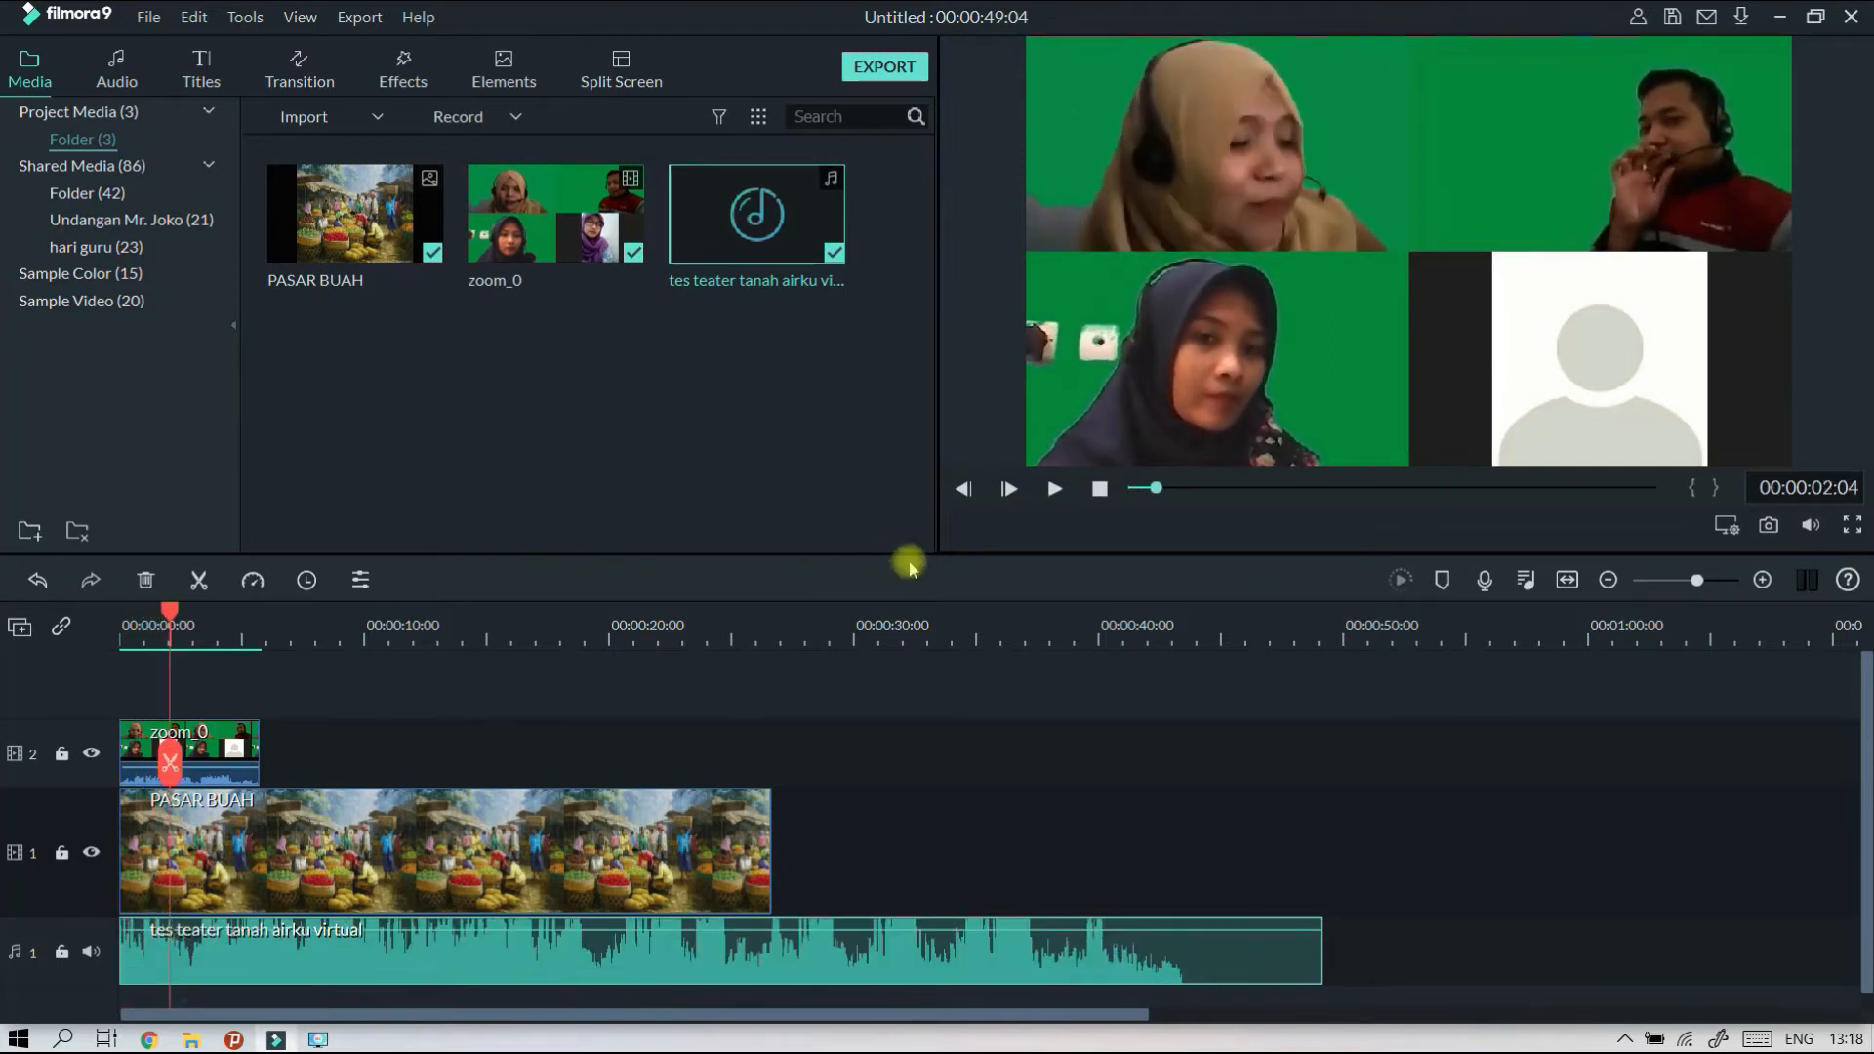
{"action": "left_click", "coordinate": [1064, 498]}
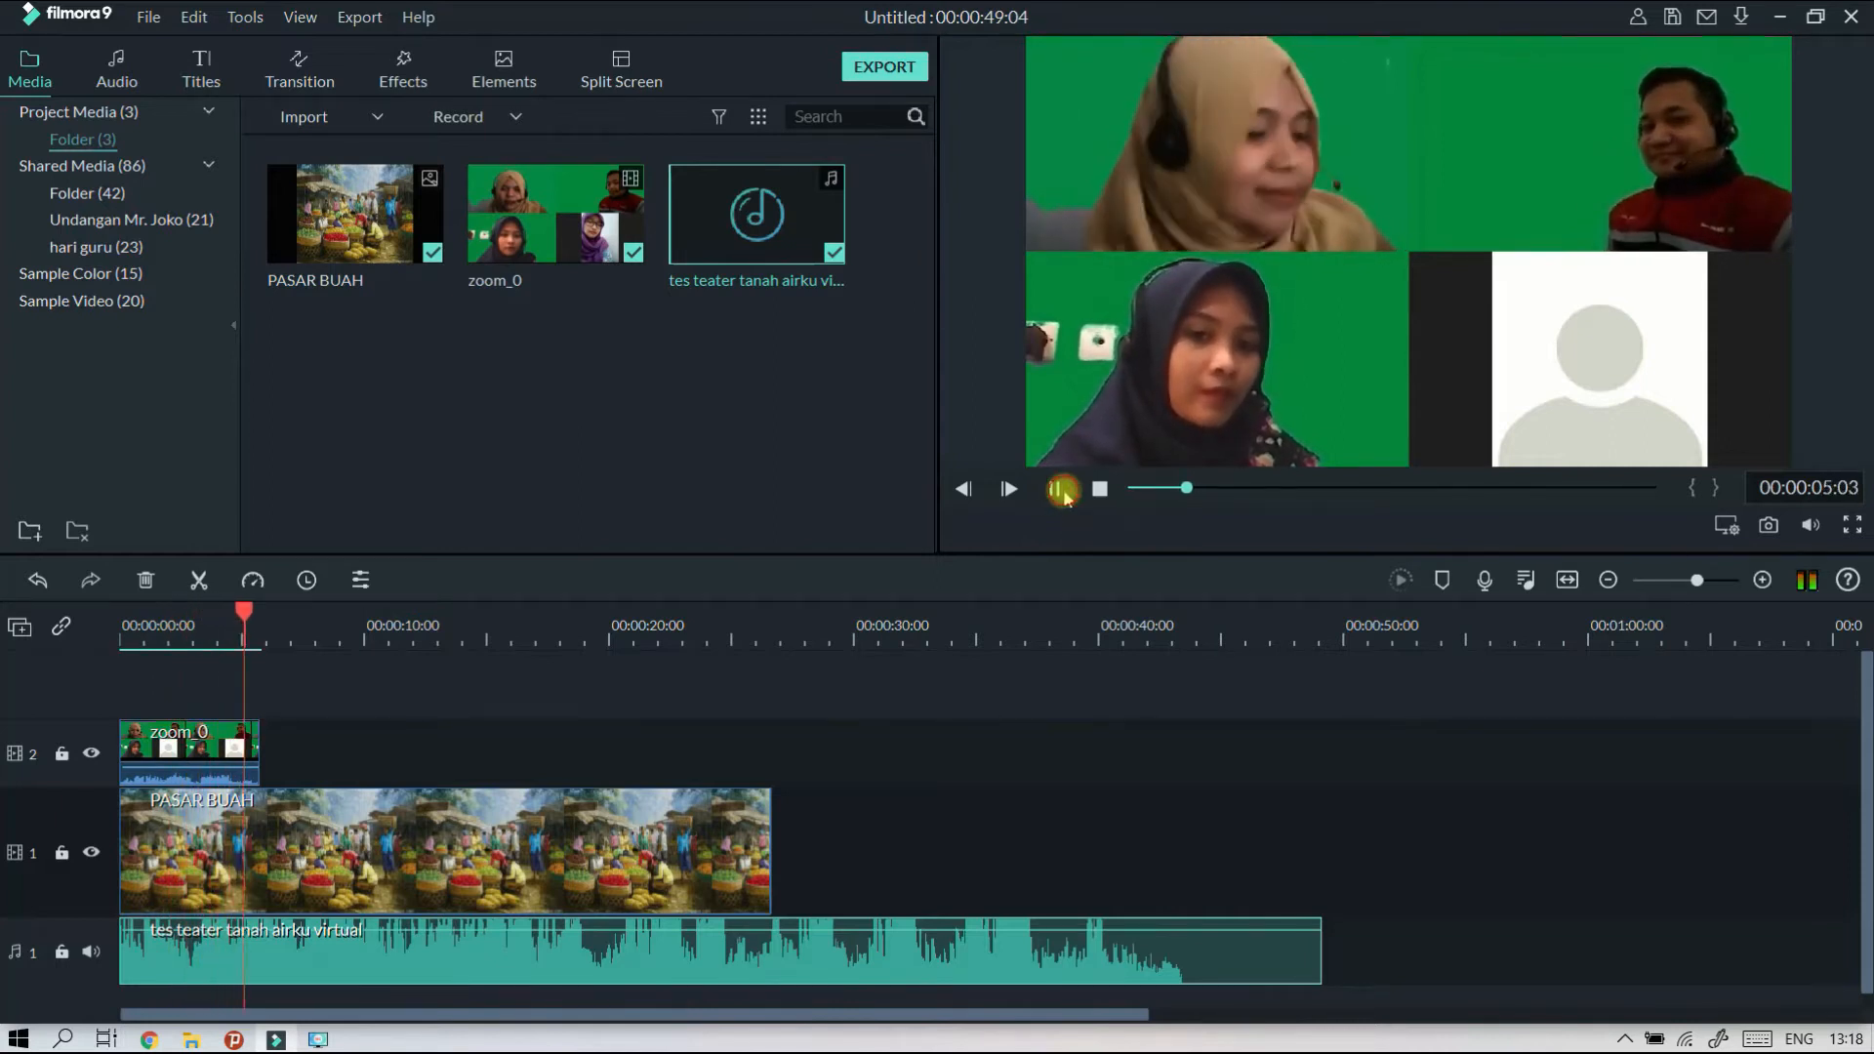
{"action": "left_click", "coordinate": [1062, 490]}
{"action": "left_click_drag", "start_coordinate": [259, 946], "coordinate": [285, 930]}
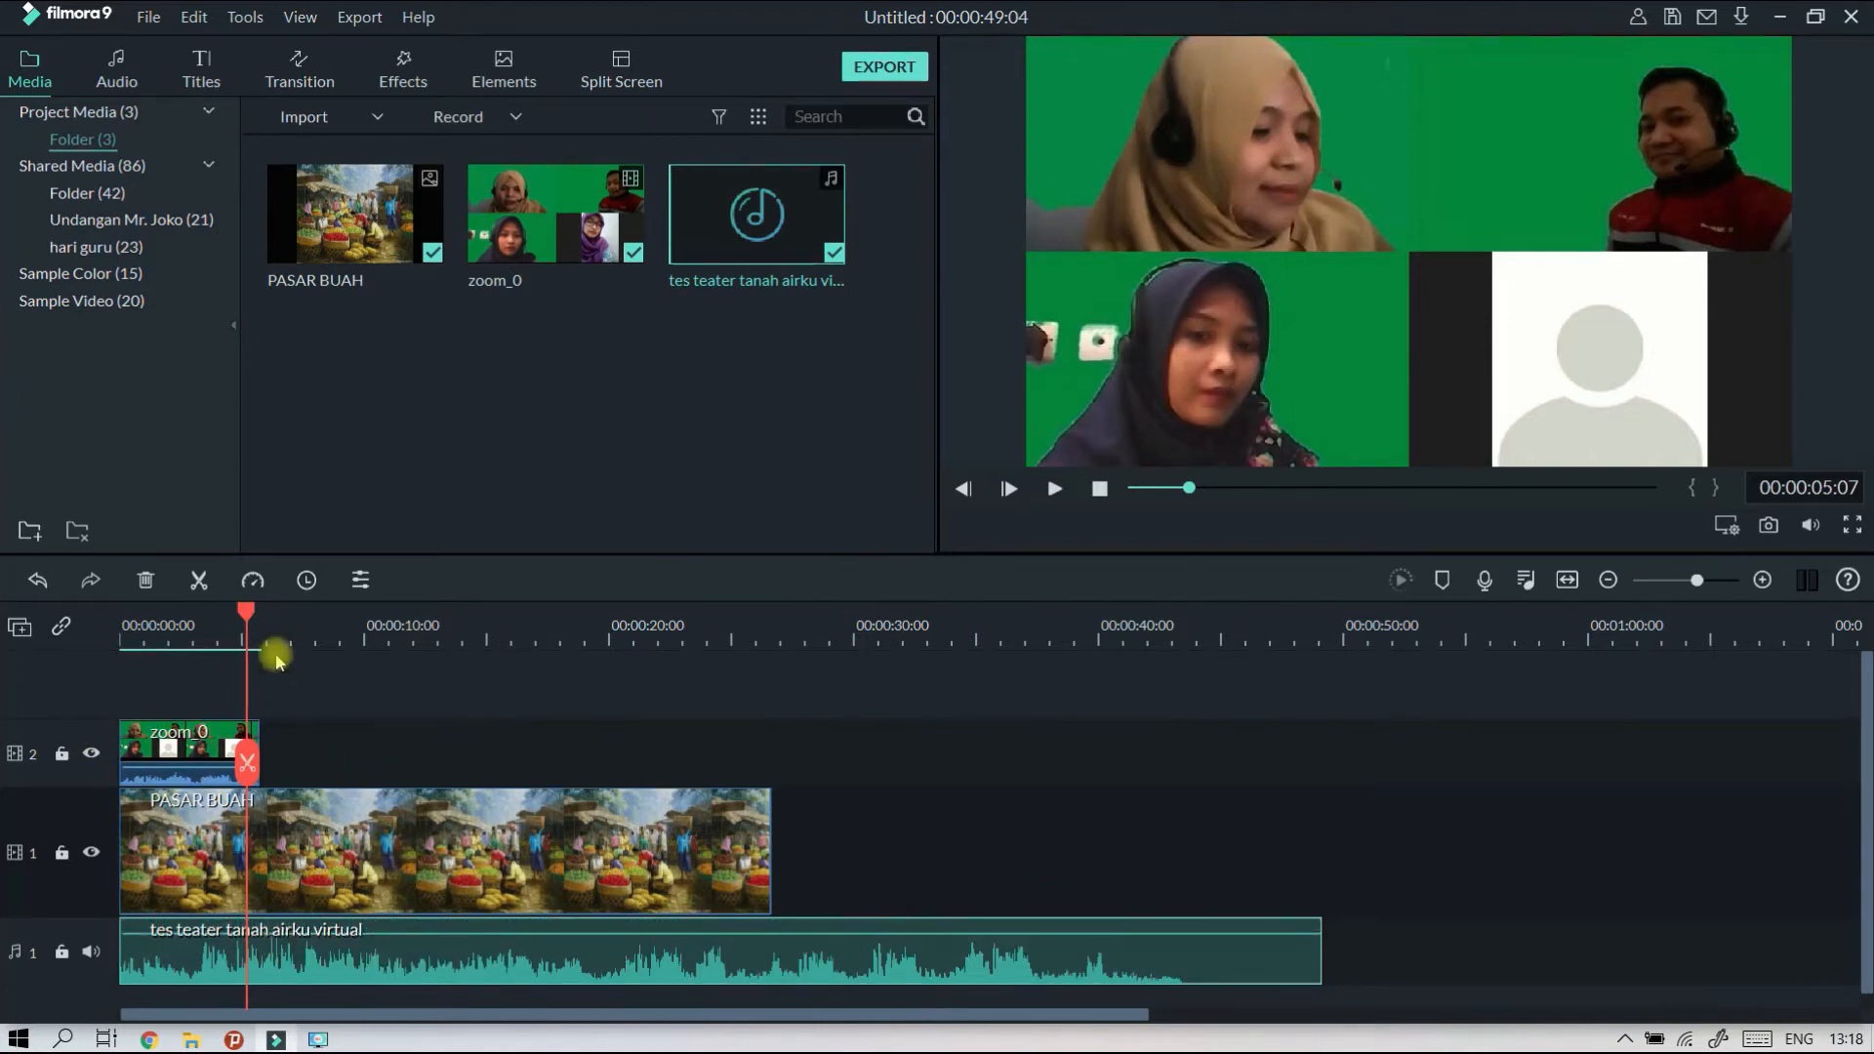
Examine the theatre audio's waveform at closer zoom levels and play it from the start against the zoom_0 clip.
{"action": "left_click_drag", "start_coordinate": [249, 612], "coordinate": [89, 644]}
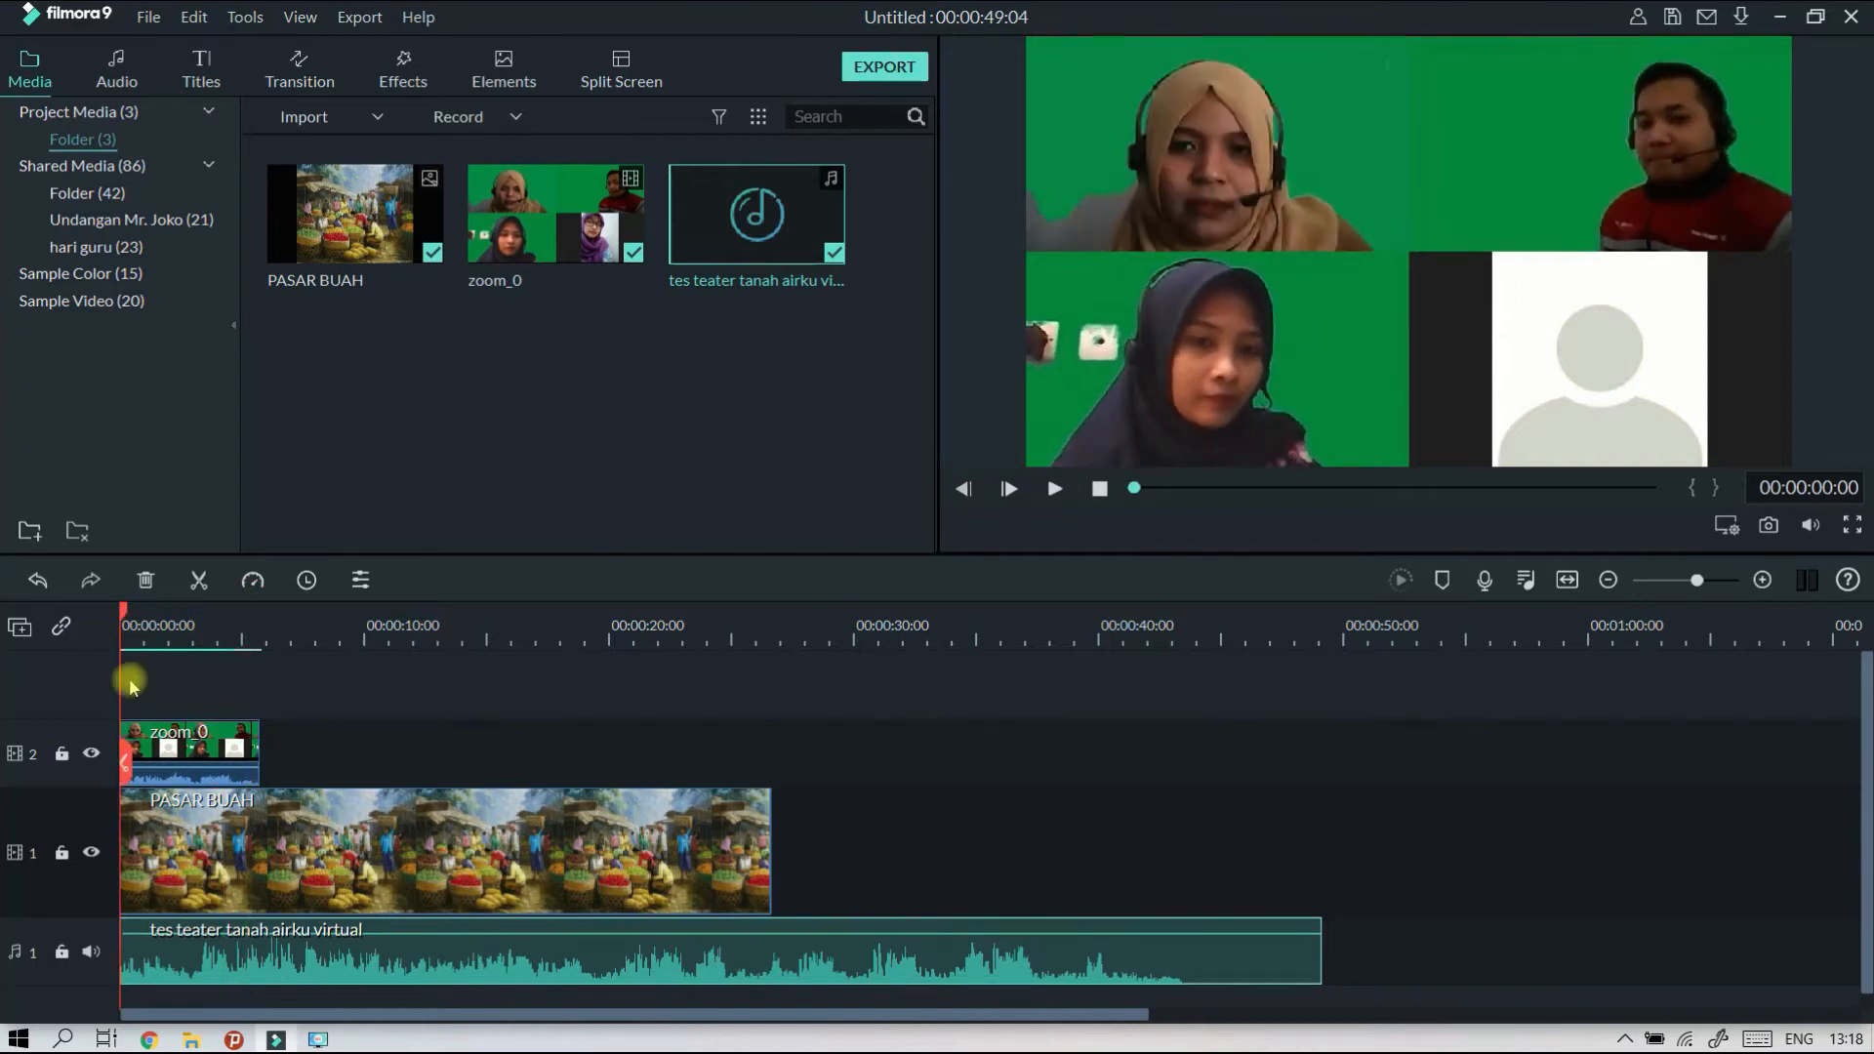
{"action": "scroll", "coordinate": [198, 625], "scroll_direction": "up", "scroll_amount": 4}
{"action": "scroll", "coordinate": [254, 634], "scroll_direction": "down", "scroll_amount": 3}
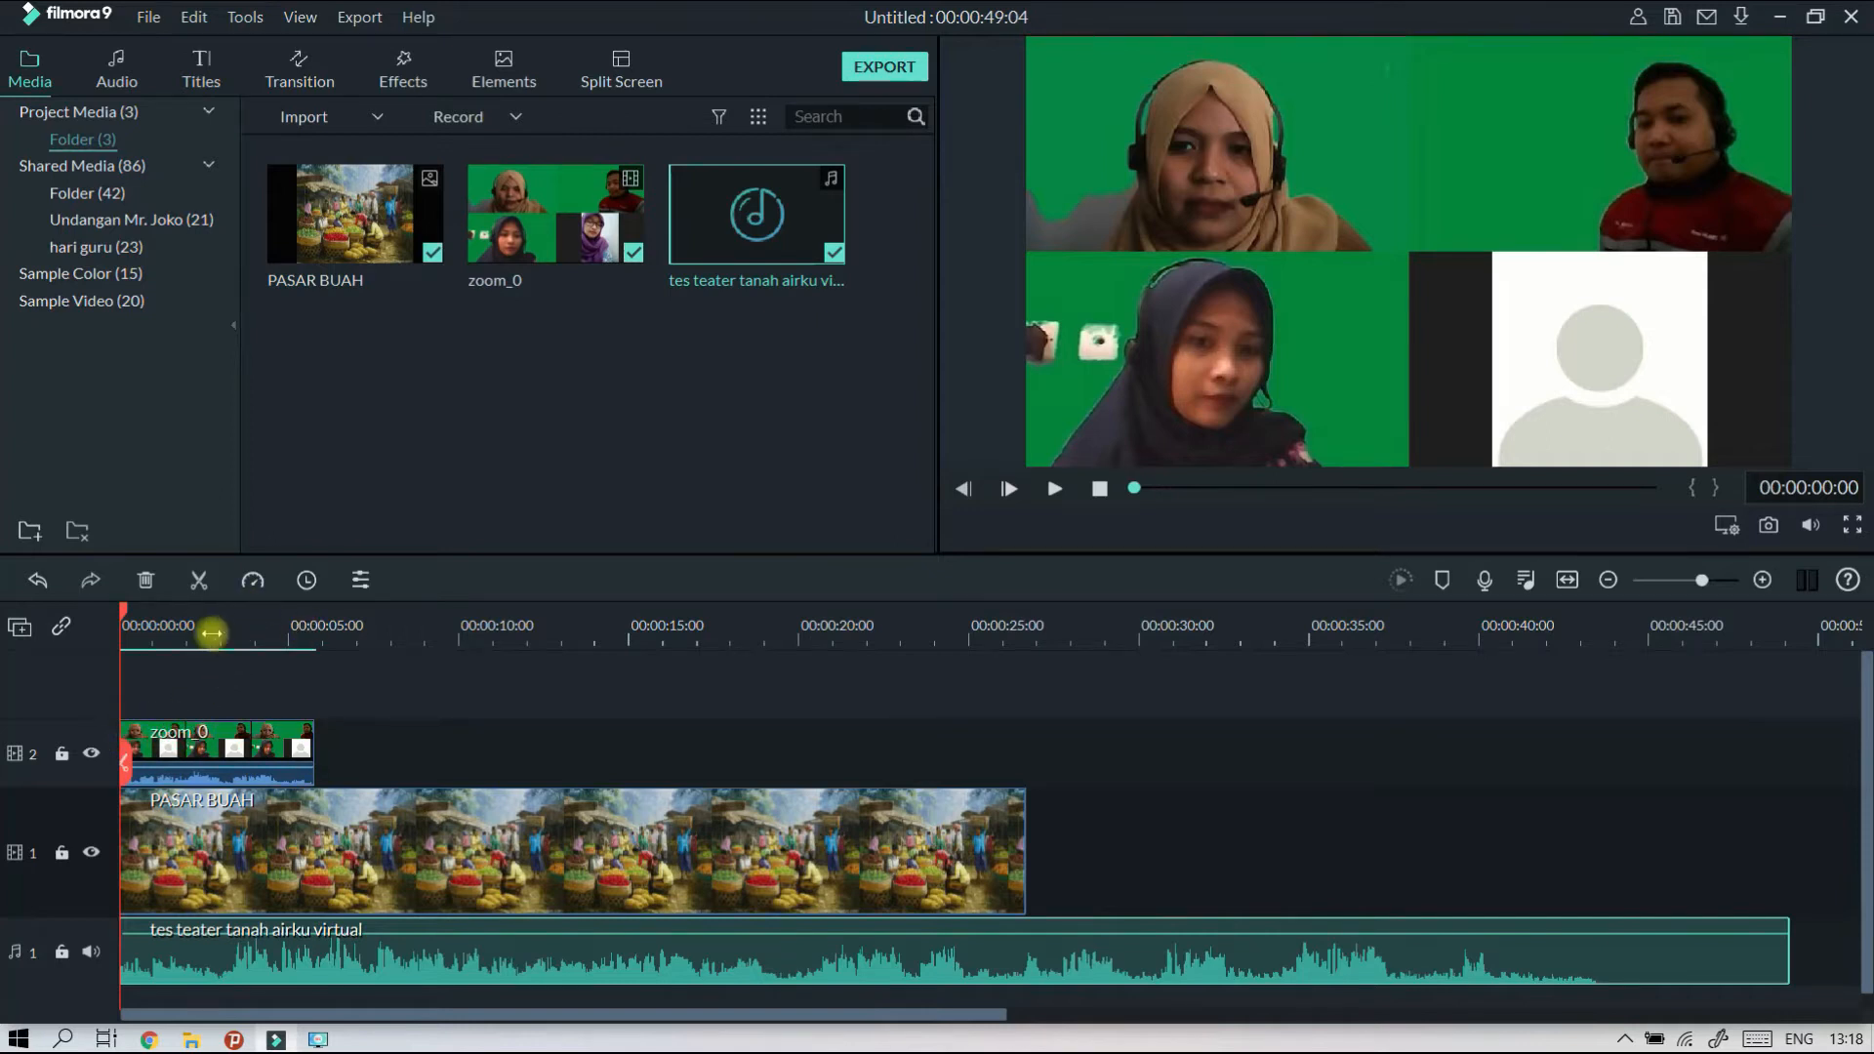
{"action": "left_click_drag", "start_coordinate": [300, 631], "coordinate": [425, 771]}
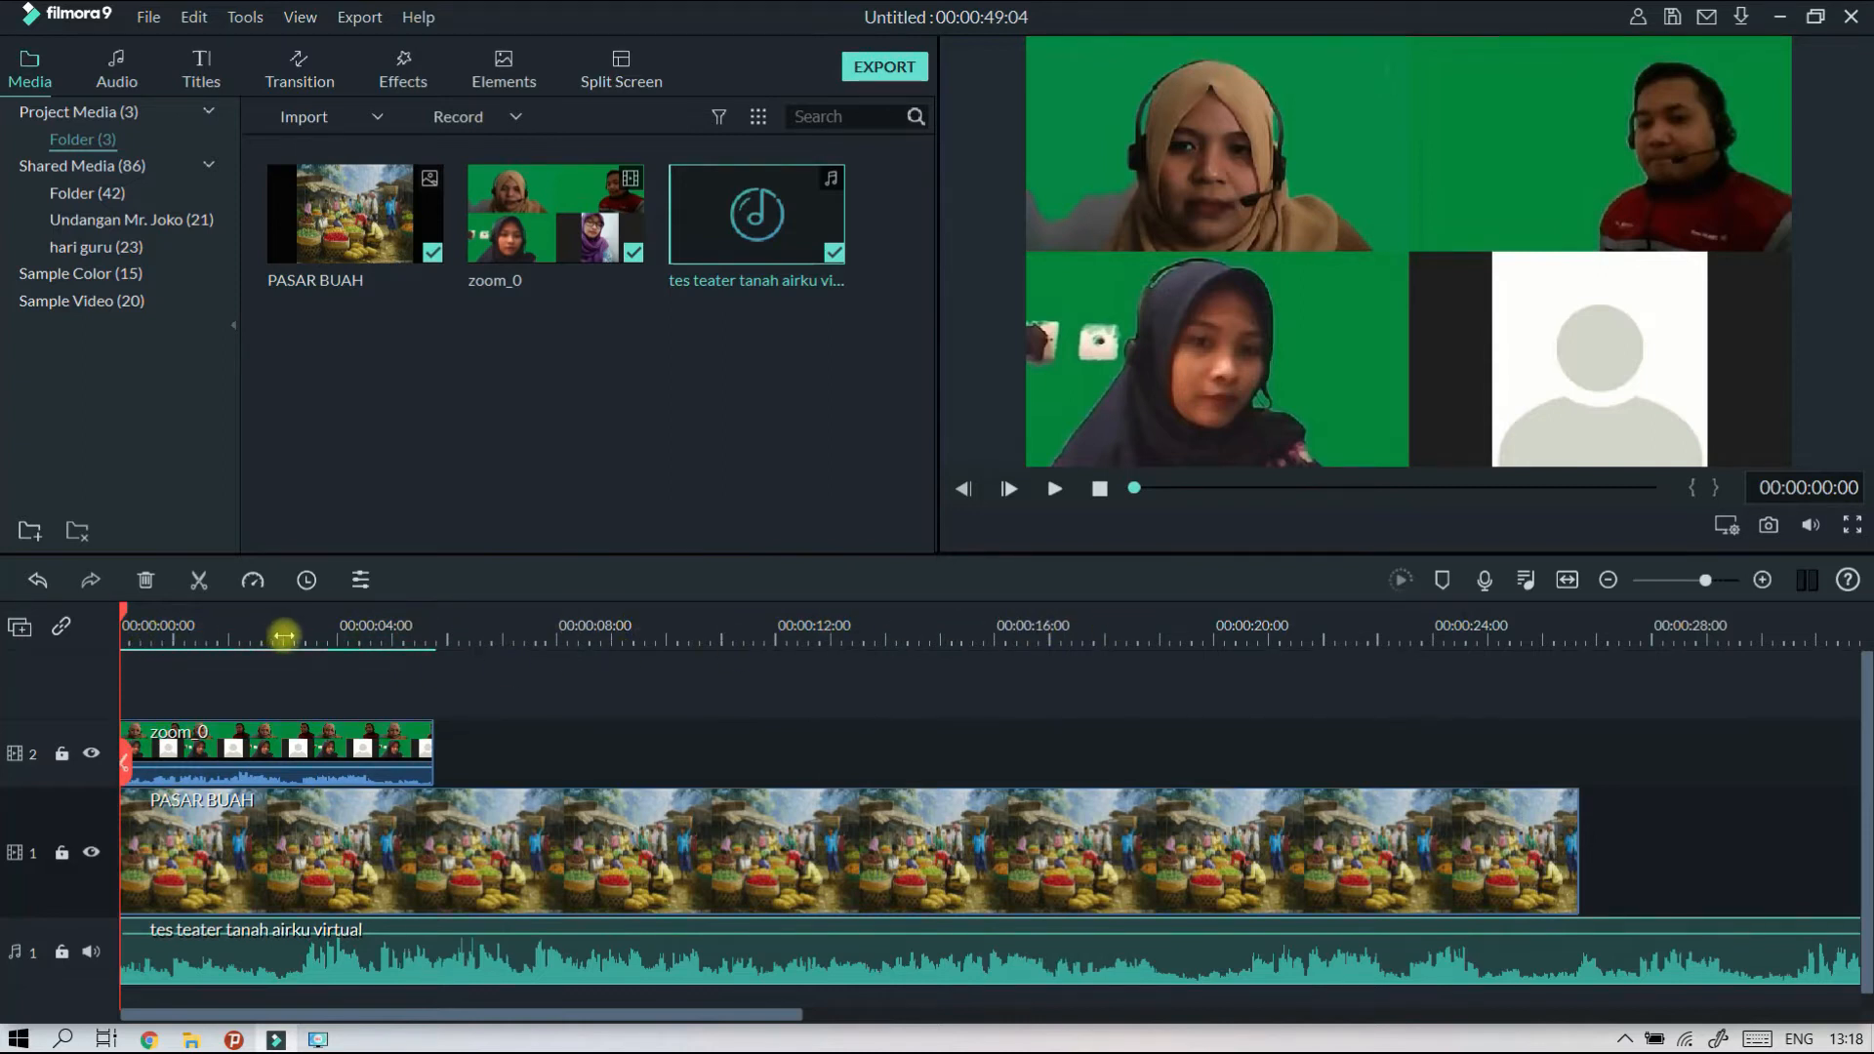
{"action": "left_click_drag", "start_coordinate": [336, 633], "coordinate": [271, 654]}
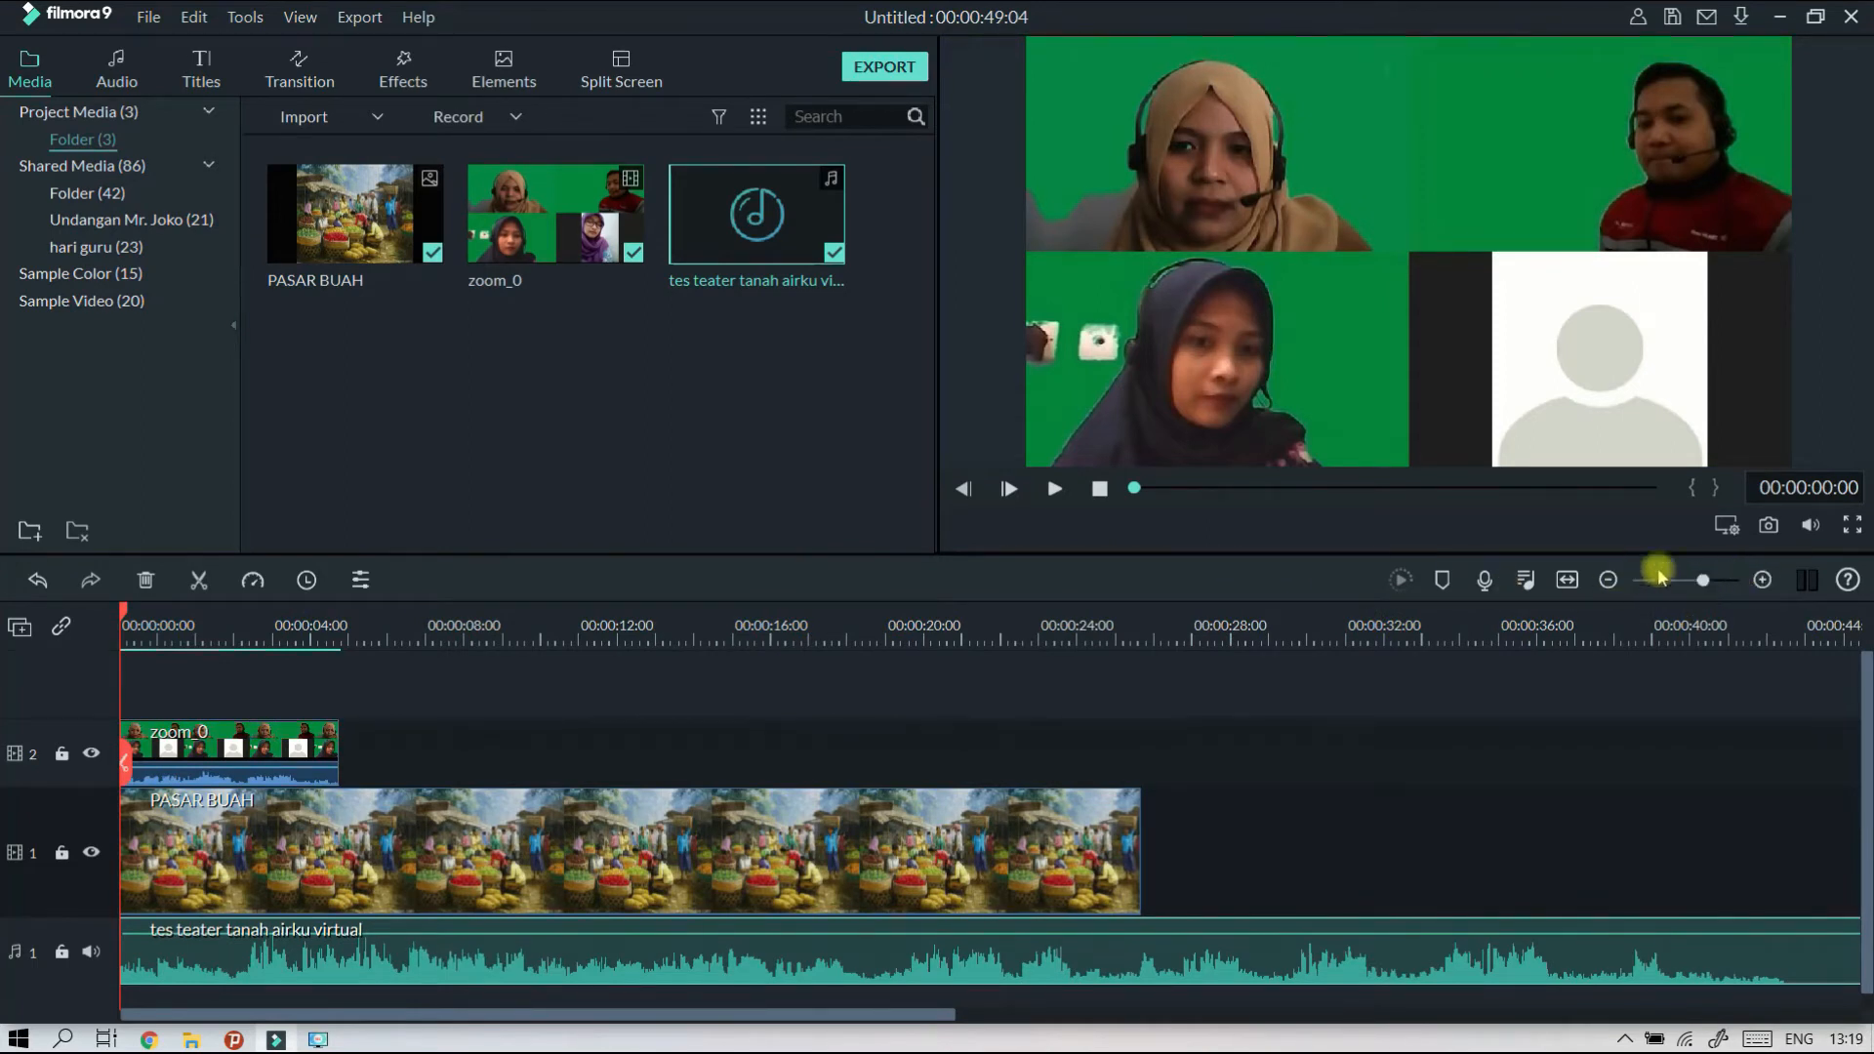
{"action": "mouse_move", "coordinate": [1705, 584]}
{"action": "left_mouse_down"}
{"action": "mouse_move", "coordinate": [1686, 590]}
{"action": "mouse_move", "coordinate": [1729, 605]}
{"action": "left_mouse_up"}
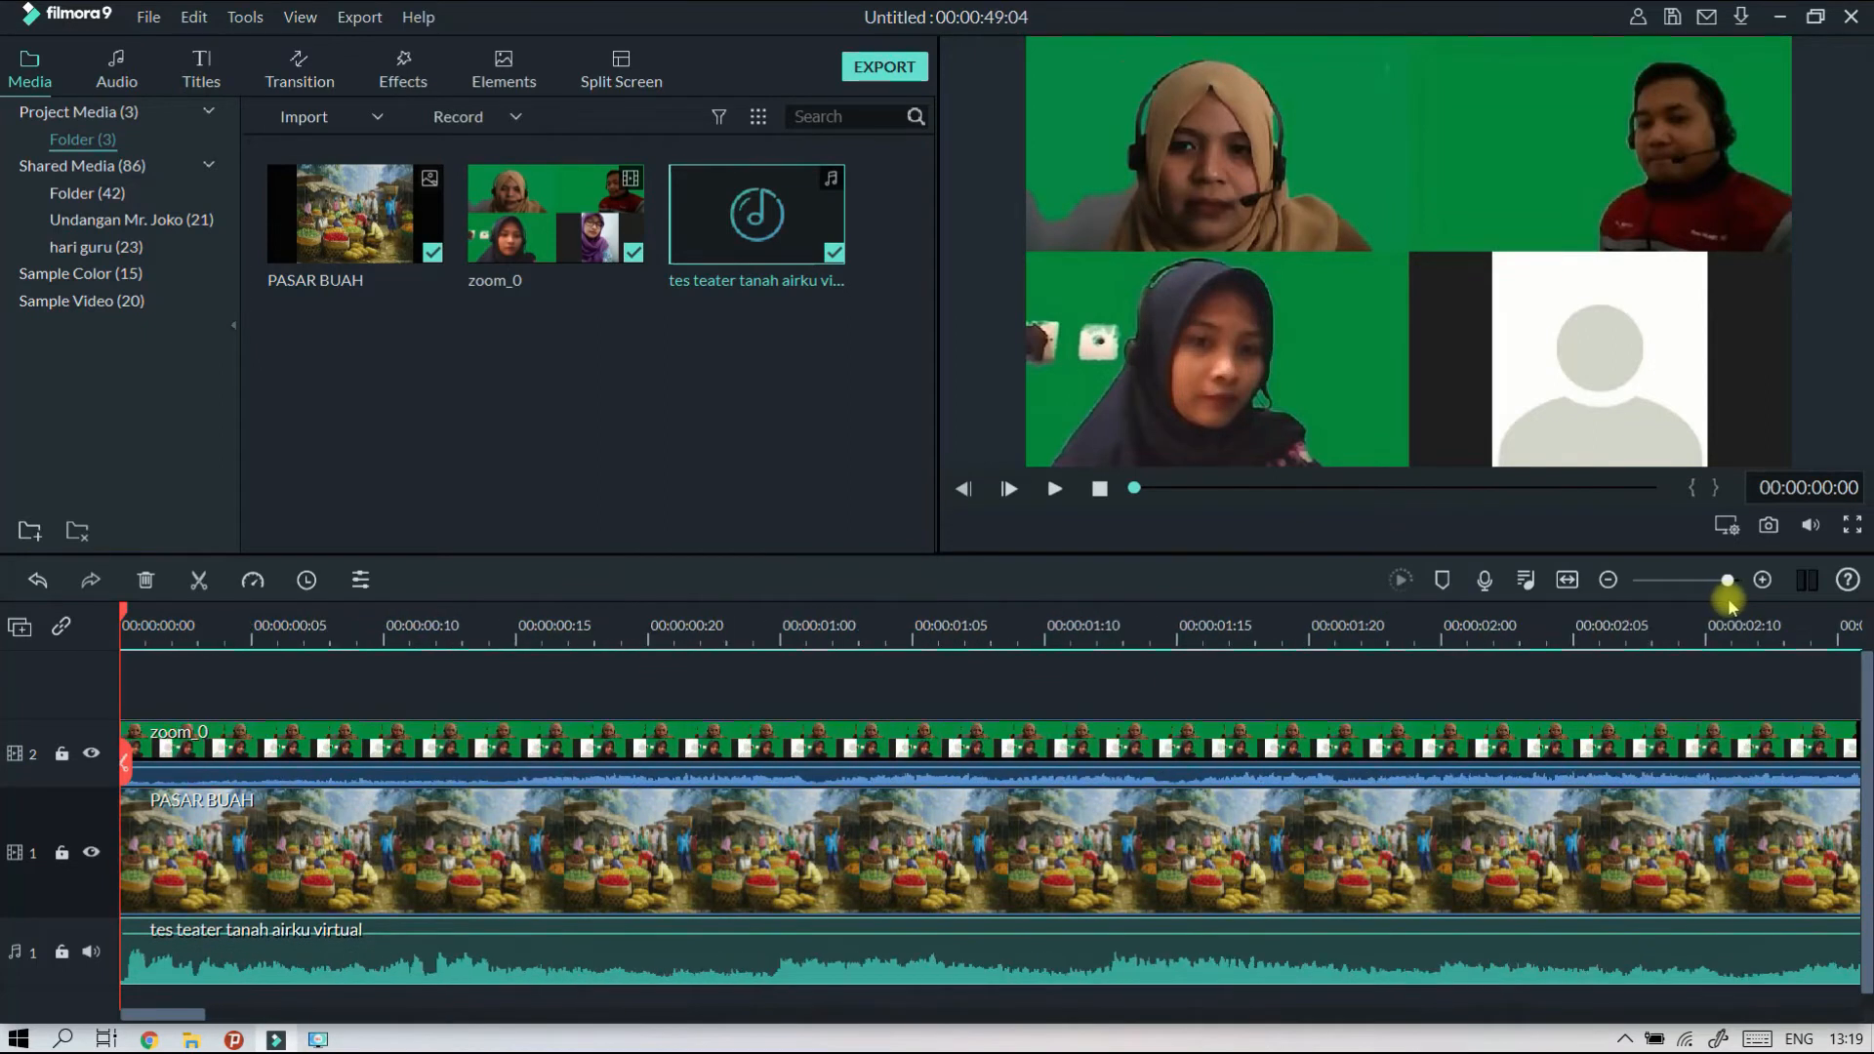
{"action": "left_click_drag", "start_coordinate": [271, 636], "coordinate": [389, 639]}
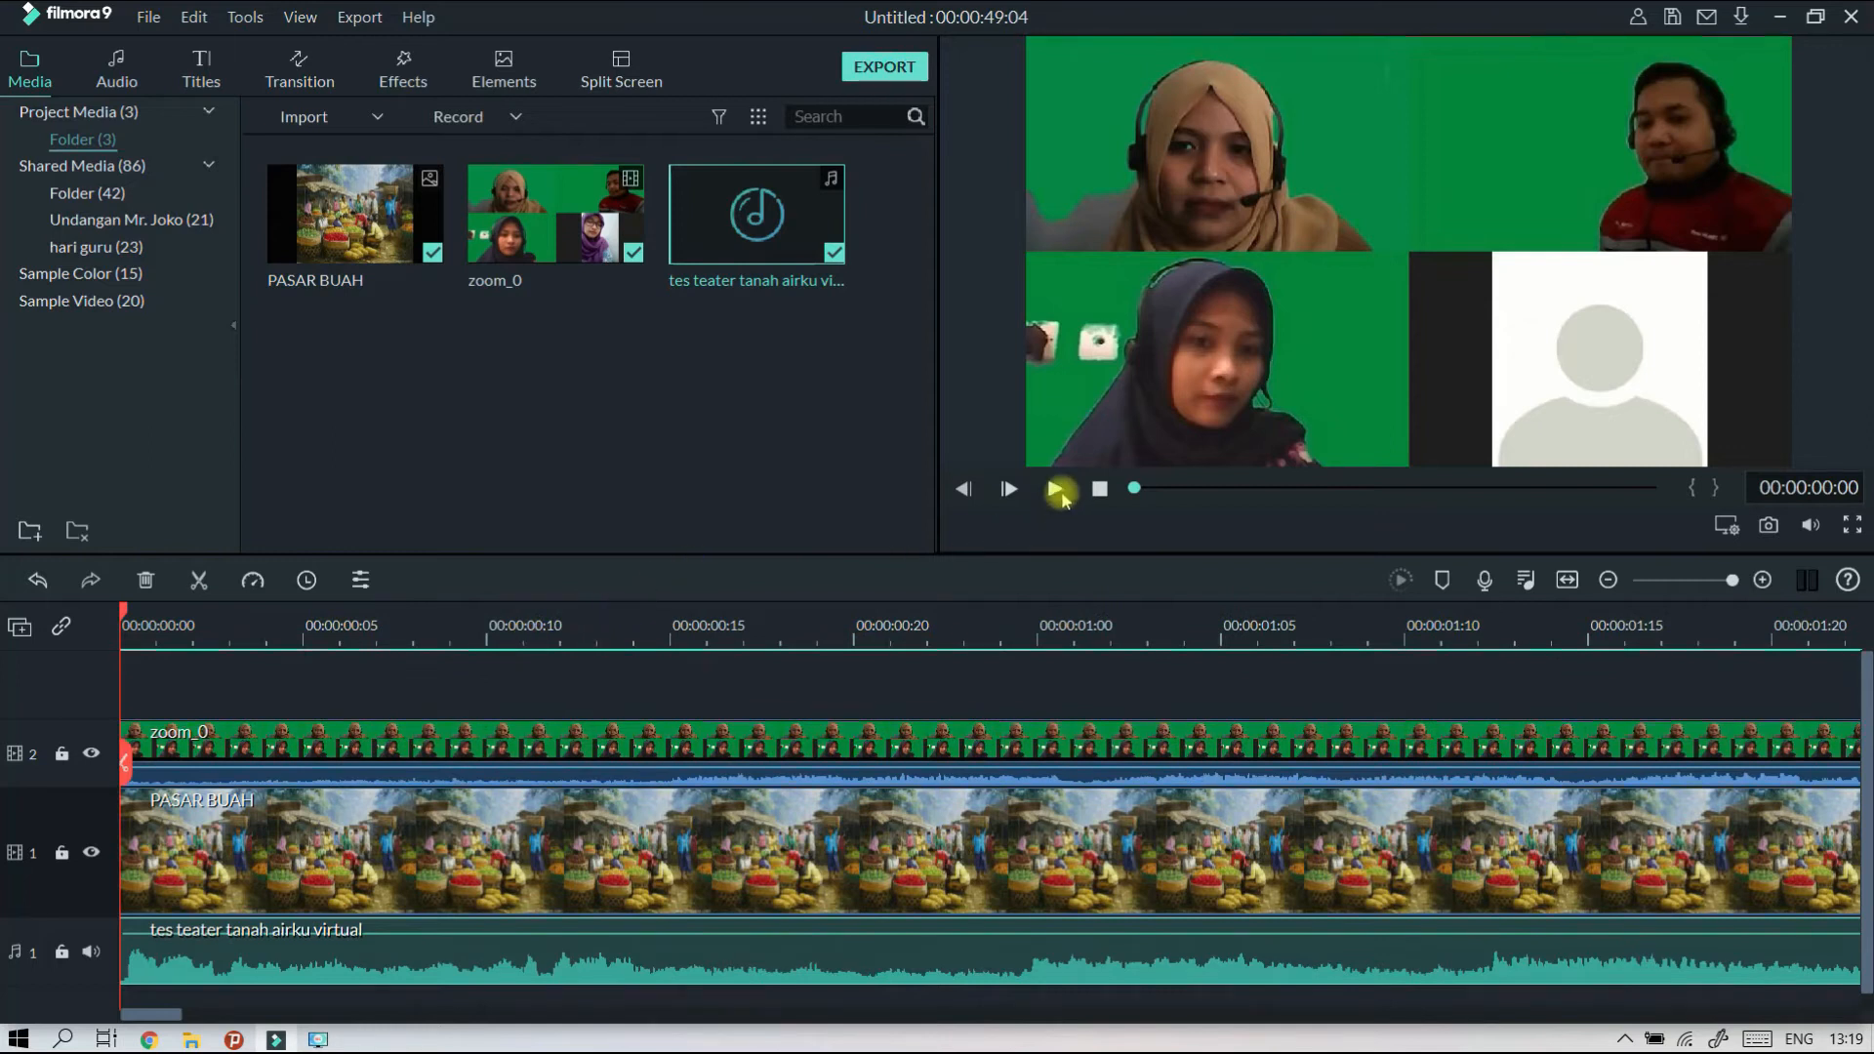
{"action": "left_click", "coordinate": [1054, 491]}
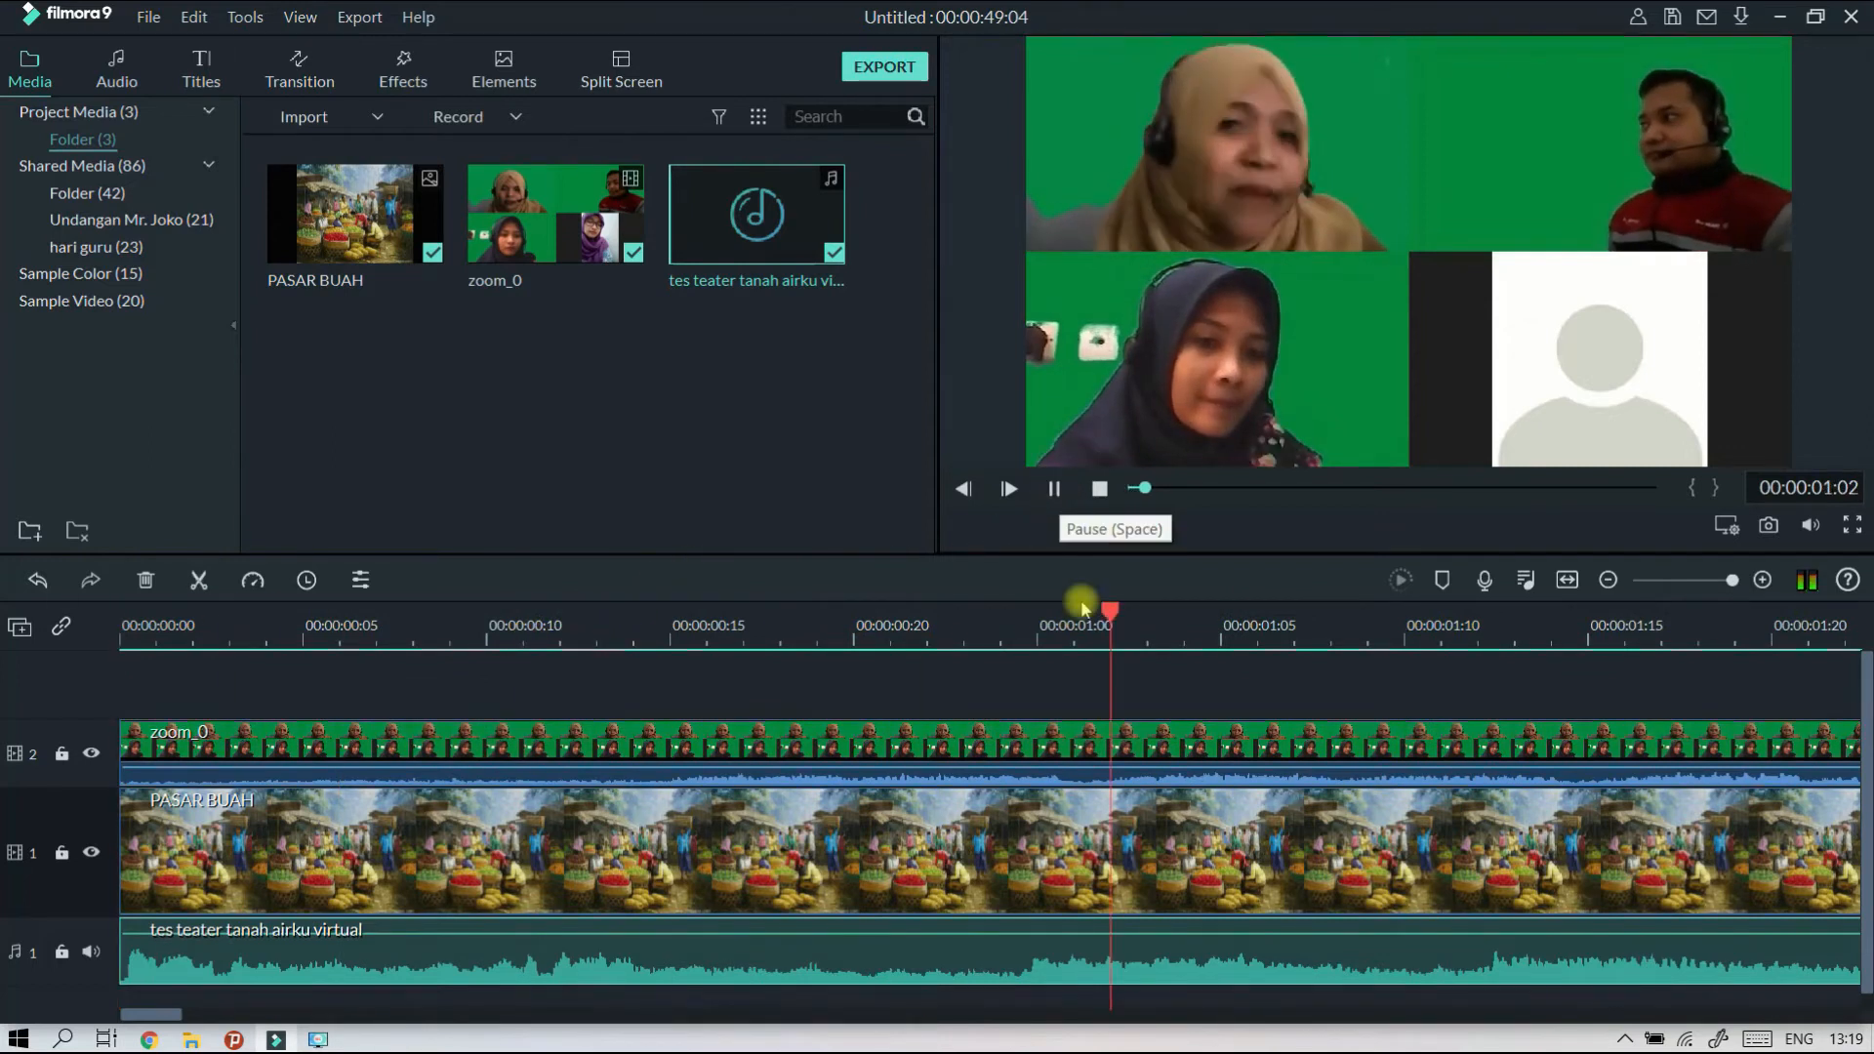
{"action": "left_click_drag", "start_coordinate": [1119, 626], "coordinate": [703, 679]}
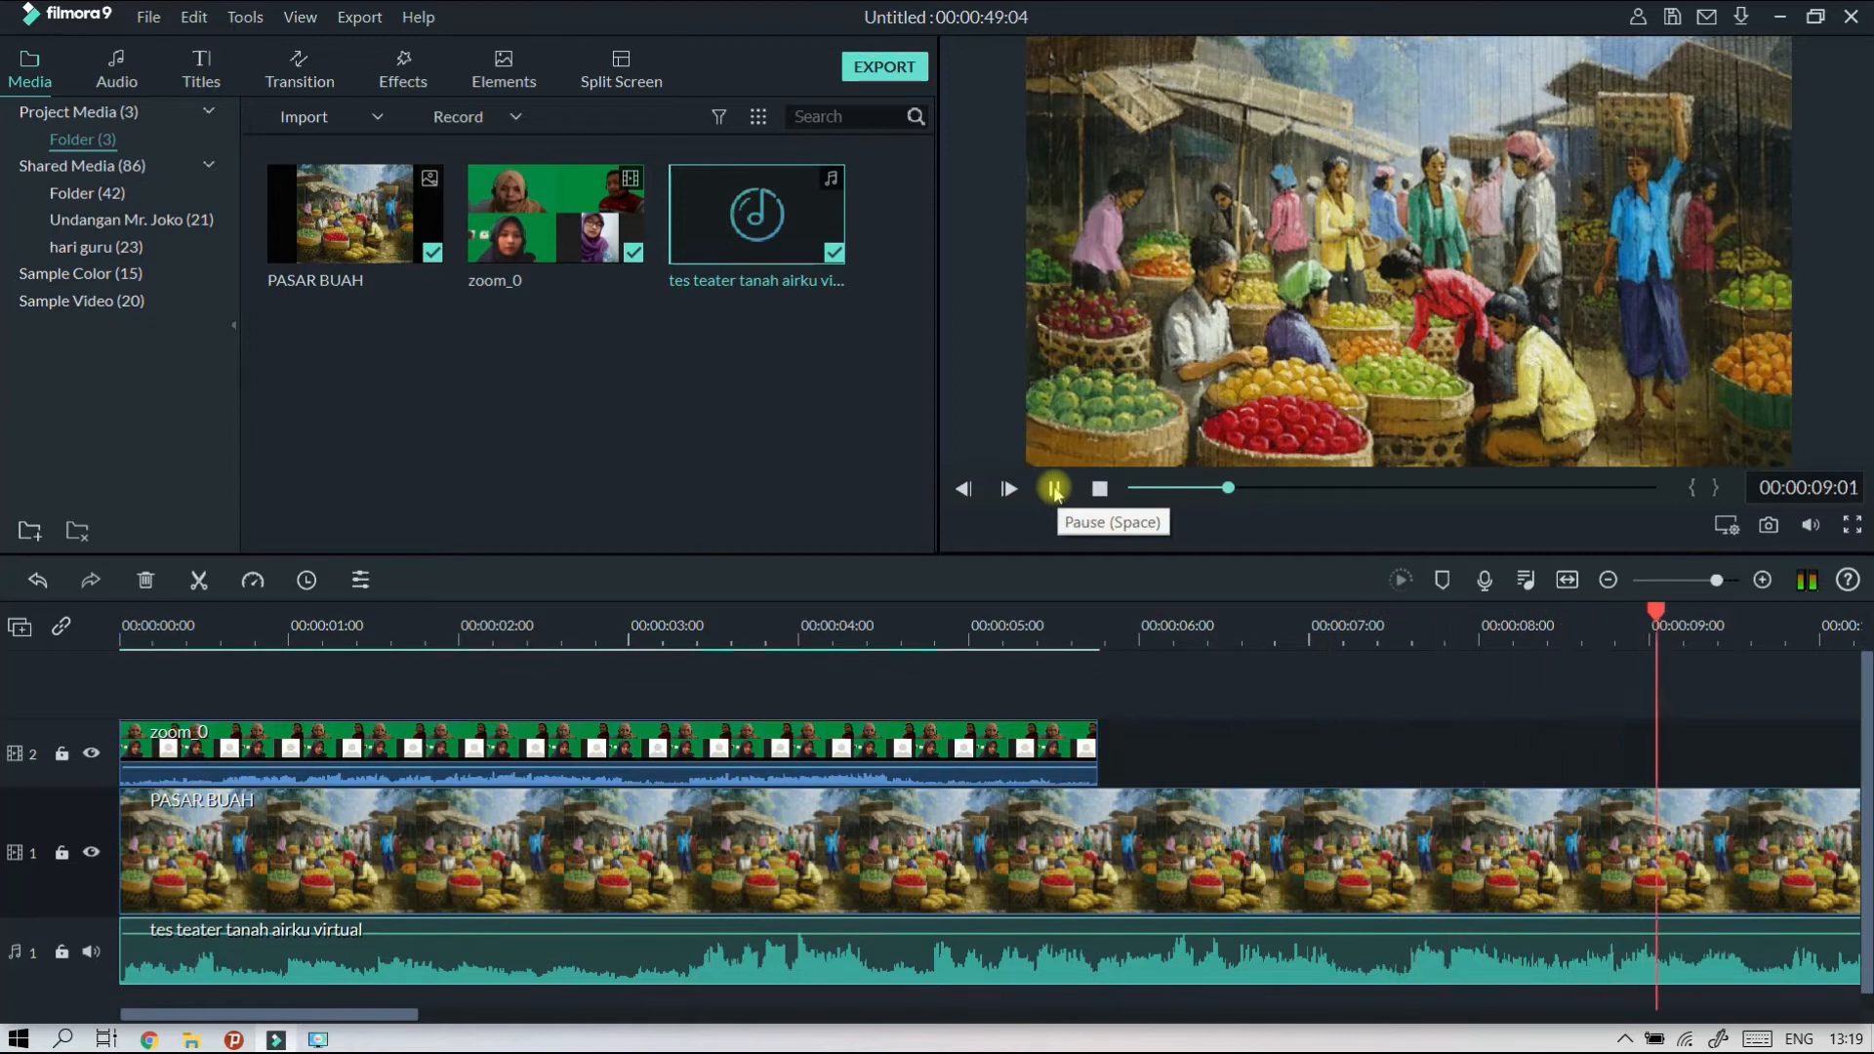
{"action": "left_click", "coordinate": [1054, 488]}
Try the zoom_0 clip at about 7.5 seconds on video track 2 and play it against the audio.
{"action": "left_click", "coordinate": [563, 739]}
{"action": "left_click_drag", "start_coordinate": [176, 744], "coordinate": [1447, 727]}
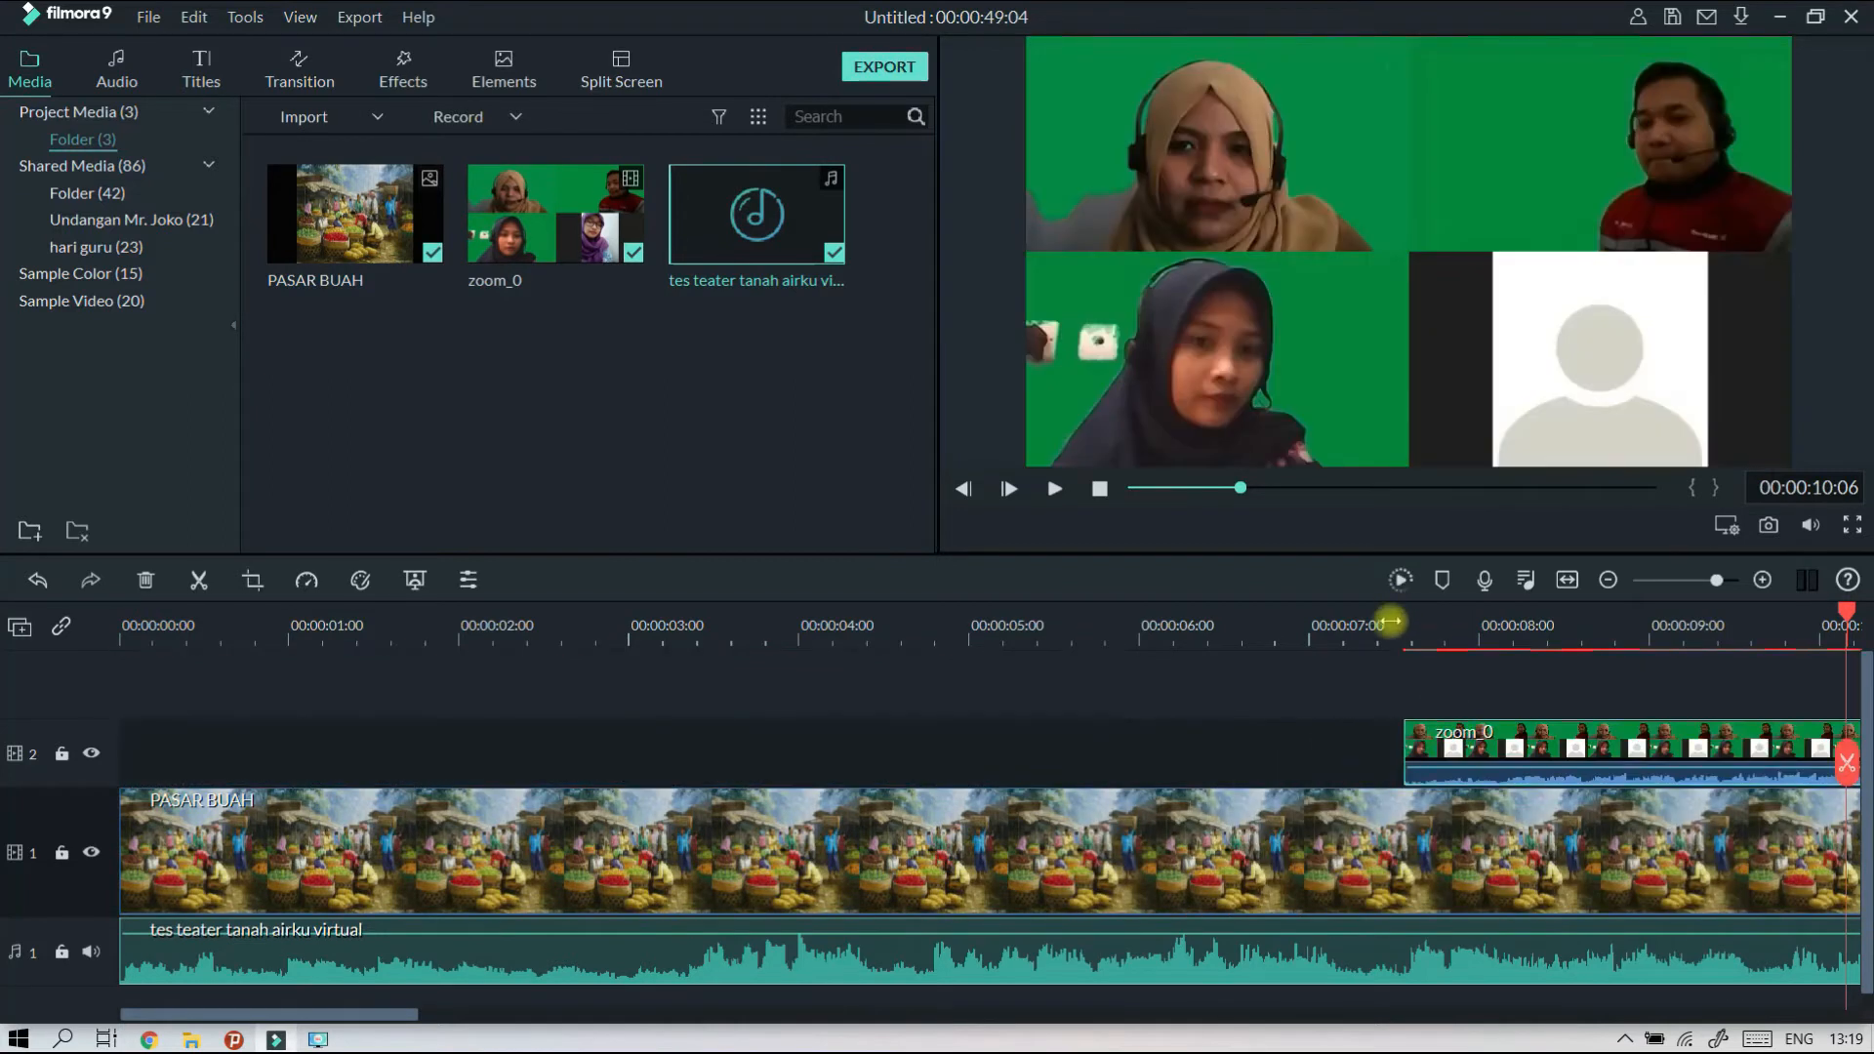
{"action": "left_click", "coordinate": [1386, 621]}
{"action": "left_click", "coordinate": [1055, 489]}
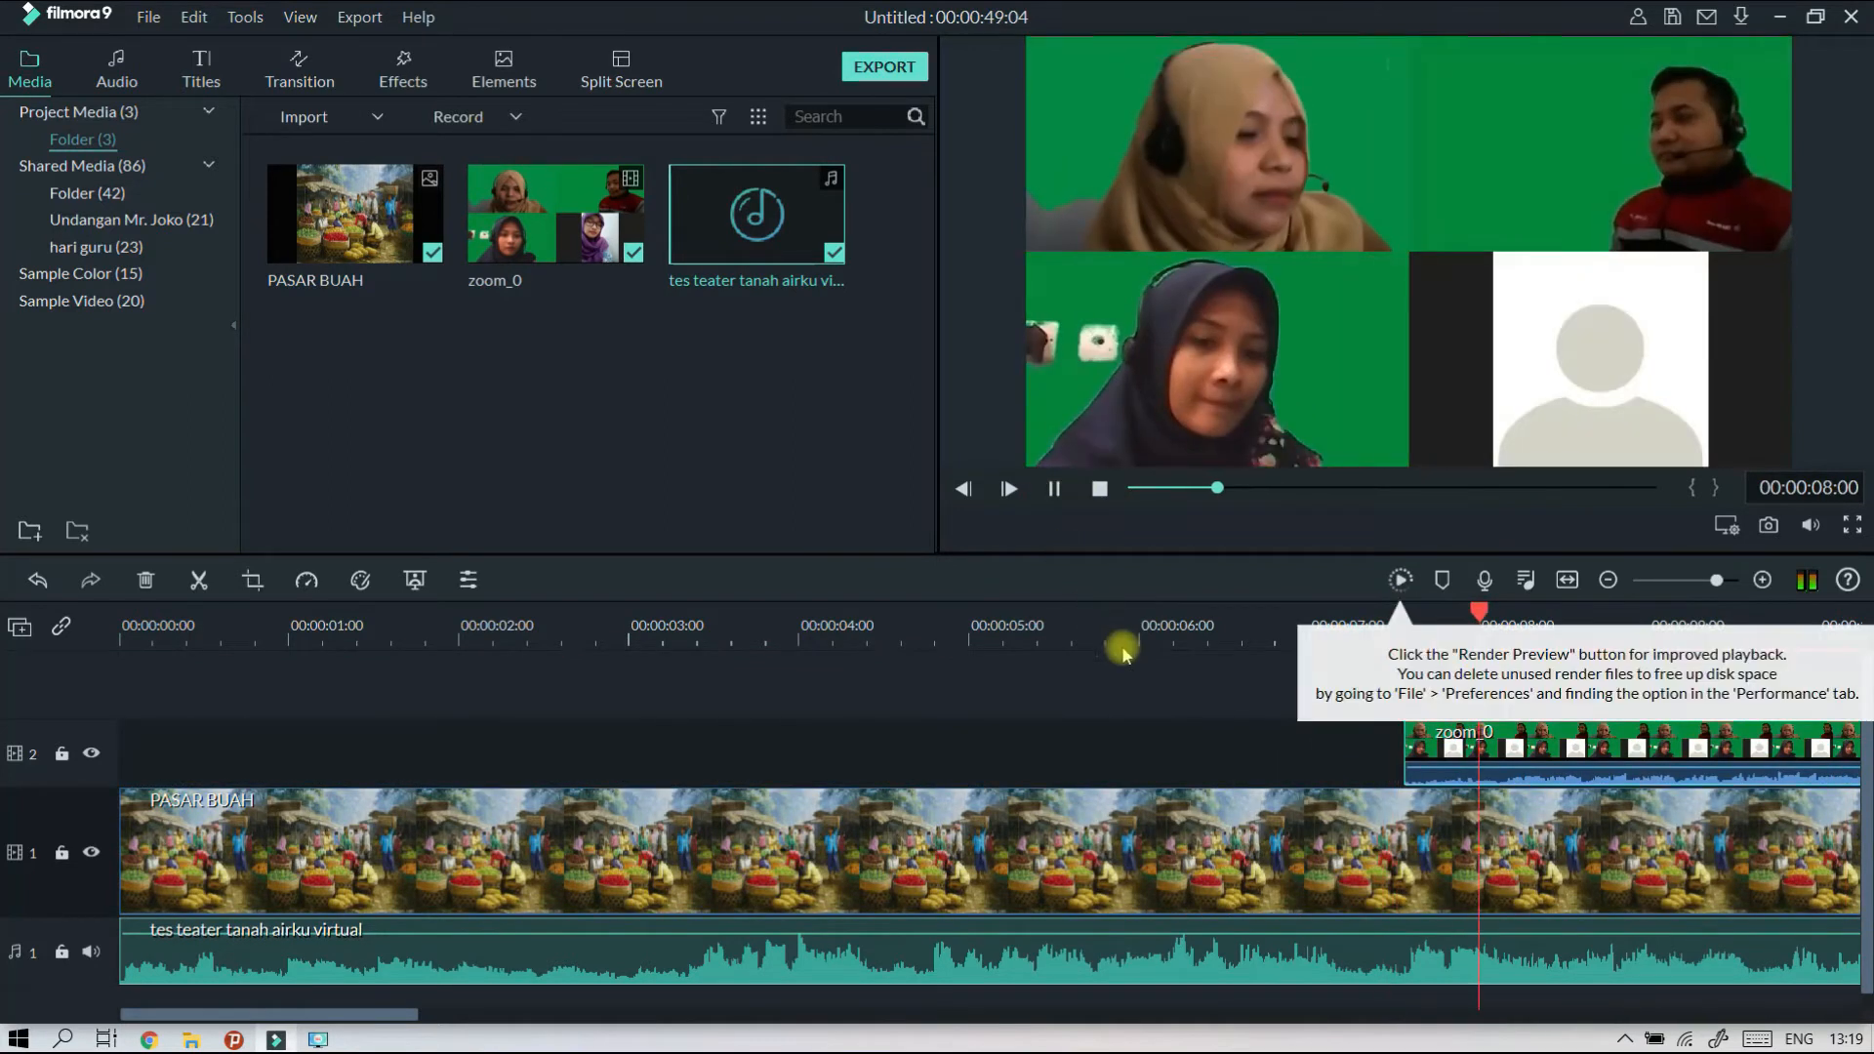
{"action": "scroll", "coordinate": [1120, 631], "scroll_direction": "down", "scroll_amount": 1}
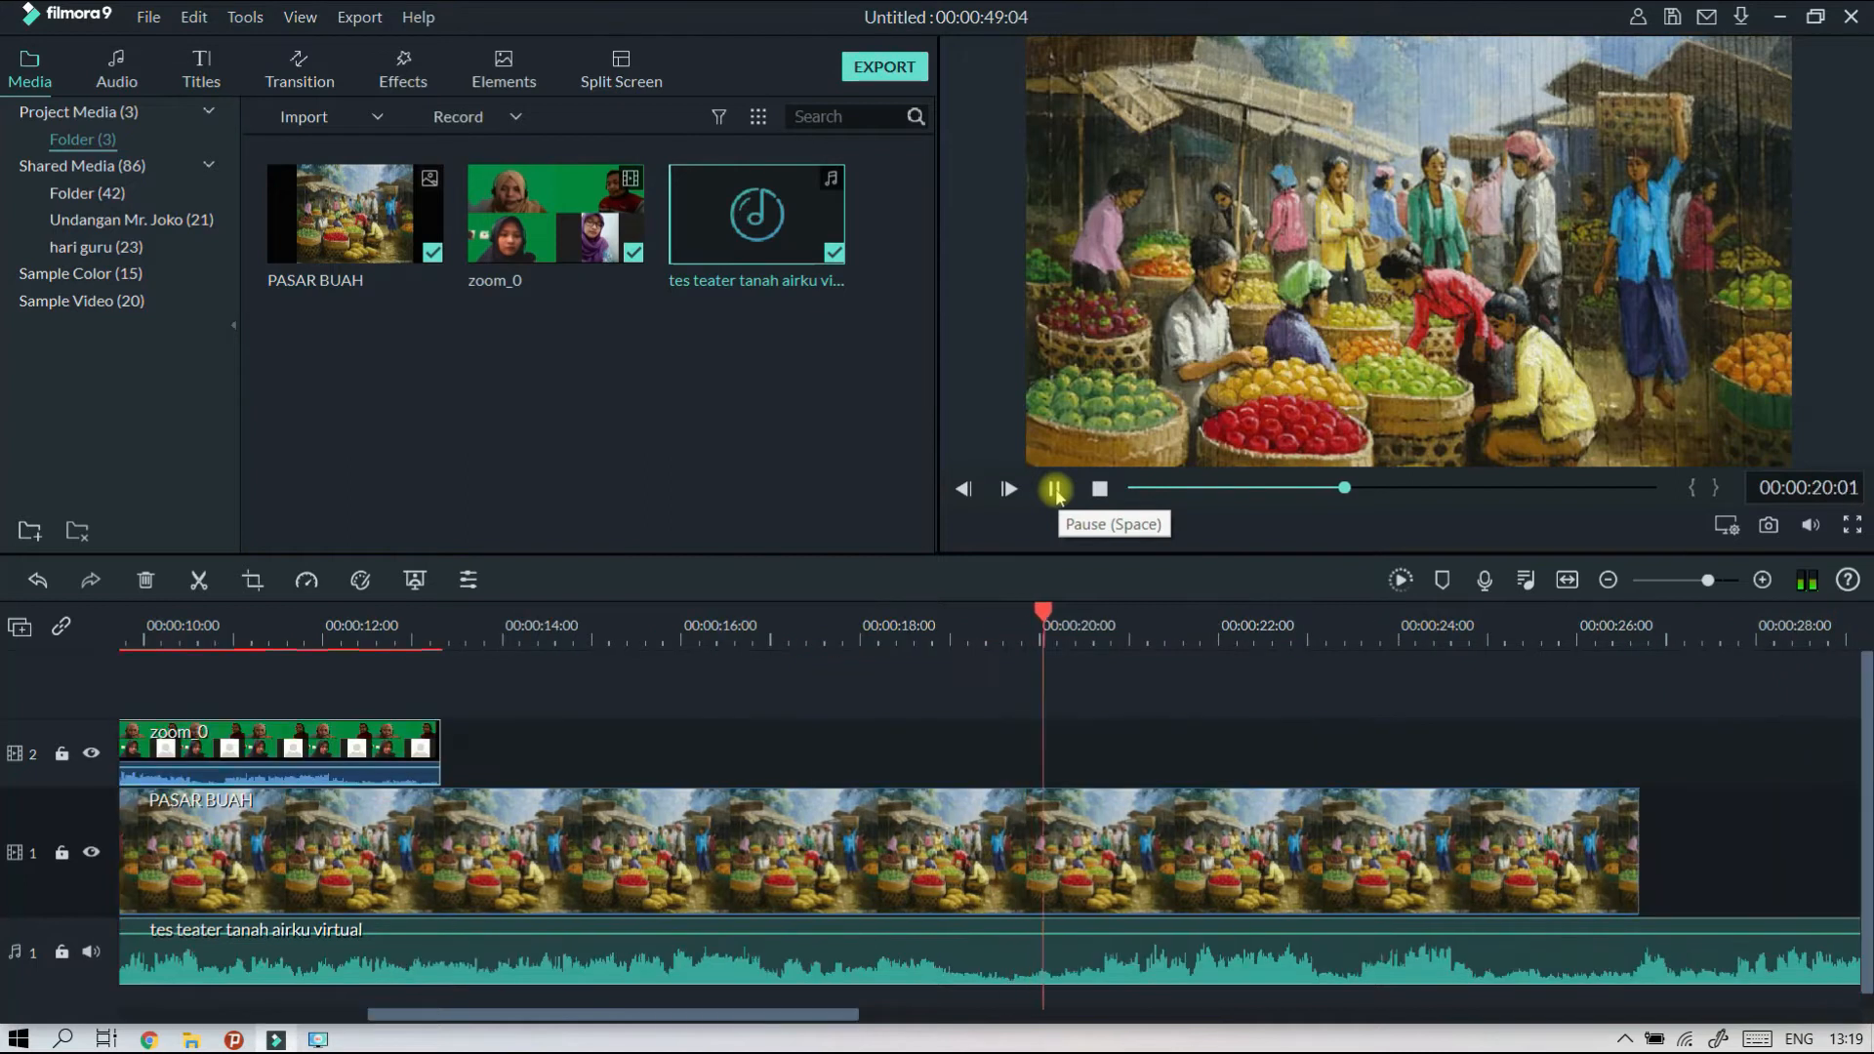
{"action": "left_click", "coordinate": [1057, 491]}
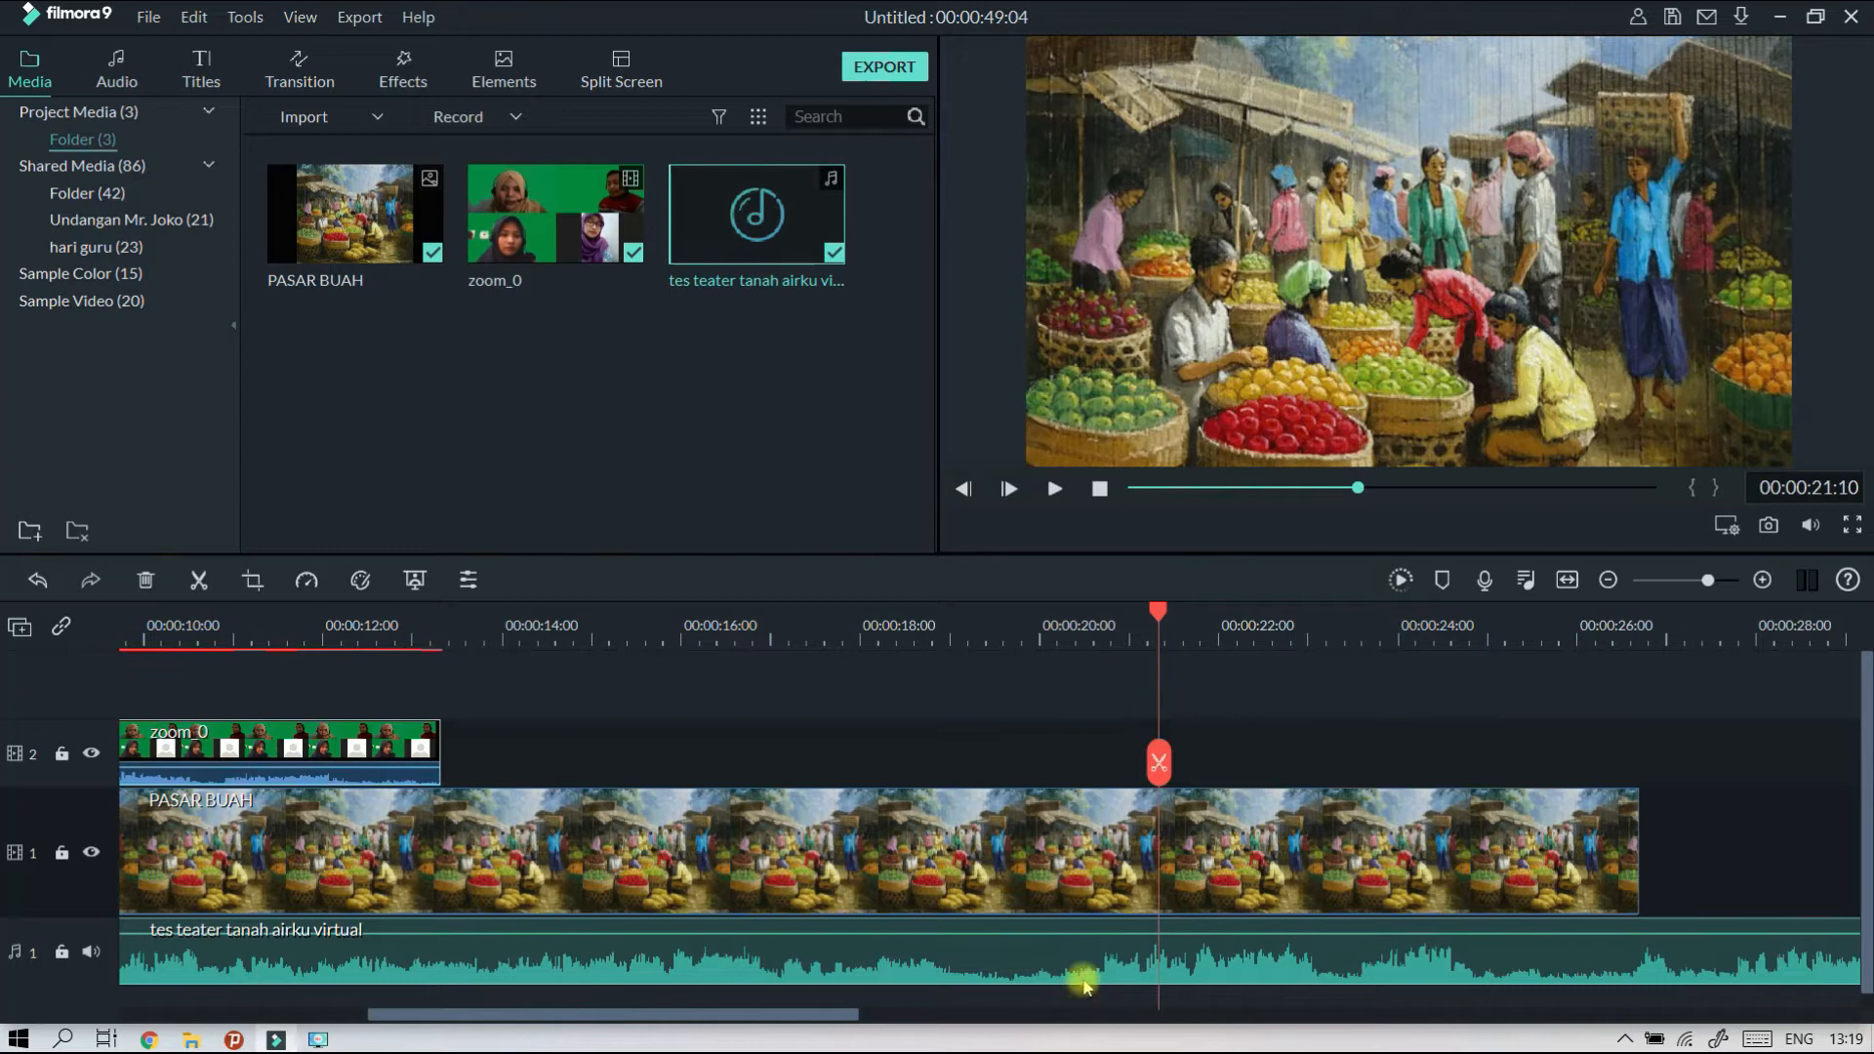
Locate the matching speech in the audio, move the zoom_0 clip to start at 00:00:20:19 on video track 2, and play it.
{"action": "left_click_drag", "start_coordinate": [1158, 612], "coordinate": [961, 613]}
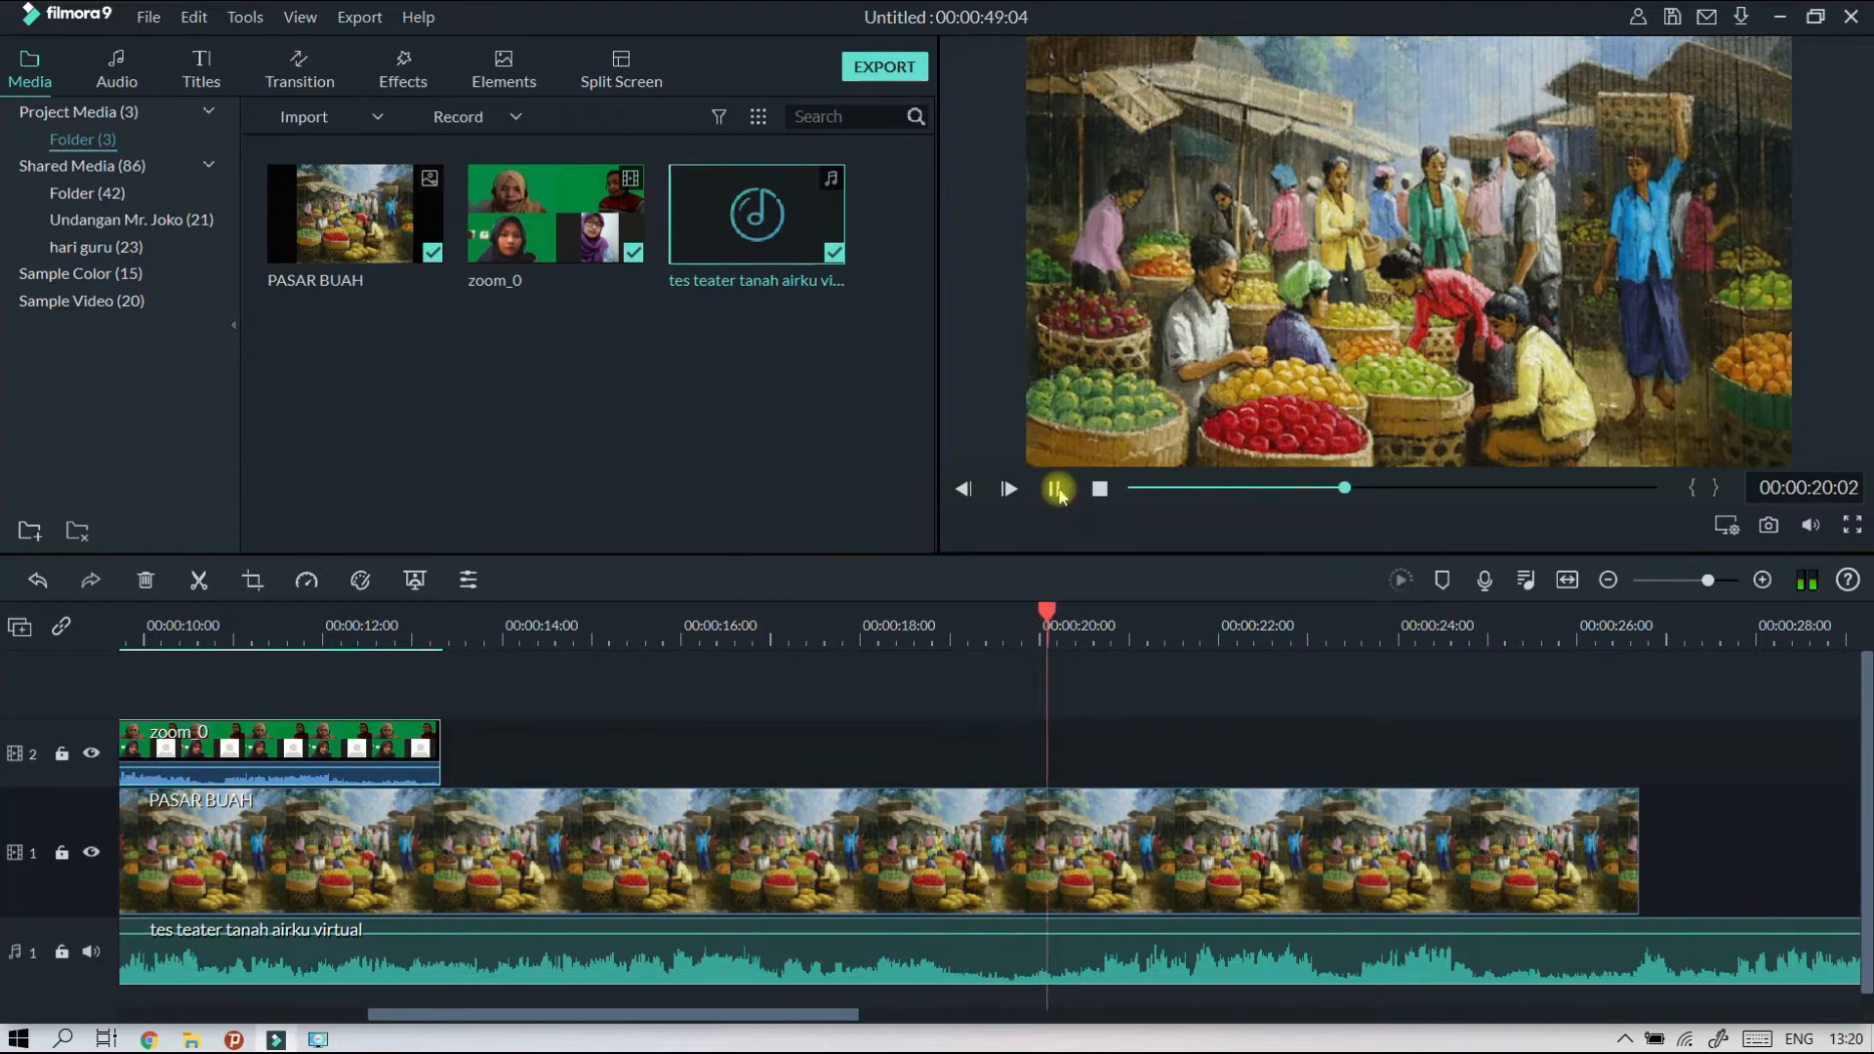
{"action": "left_click", "coordinate": [1054, 490]}
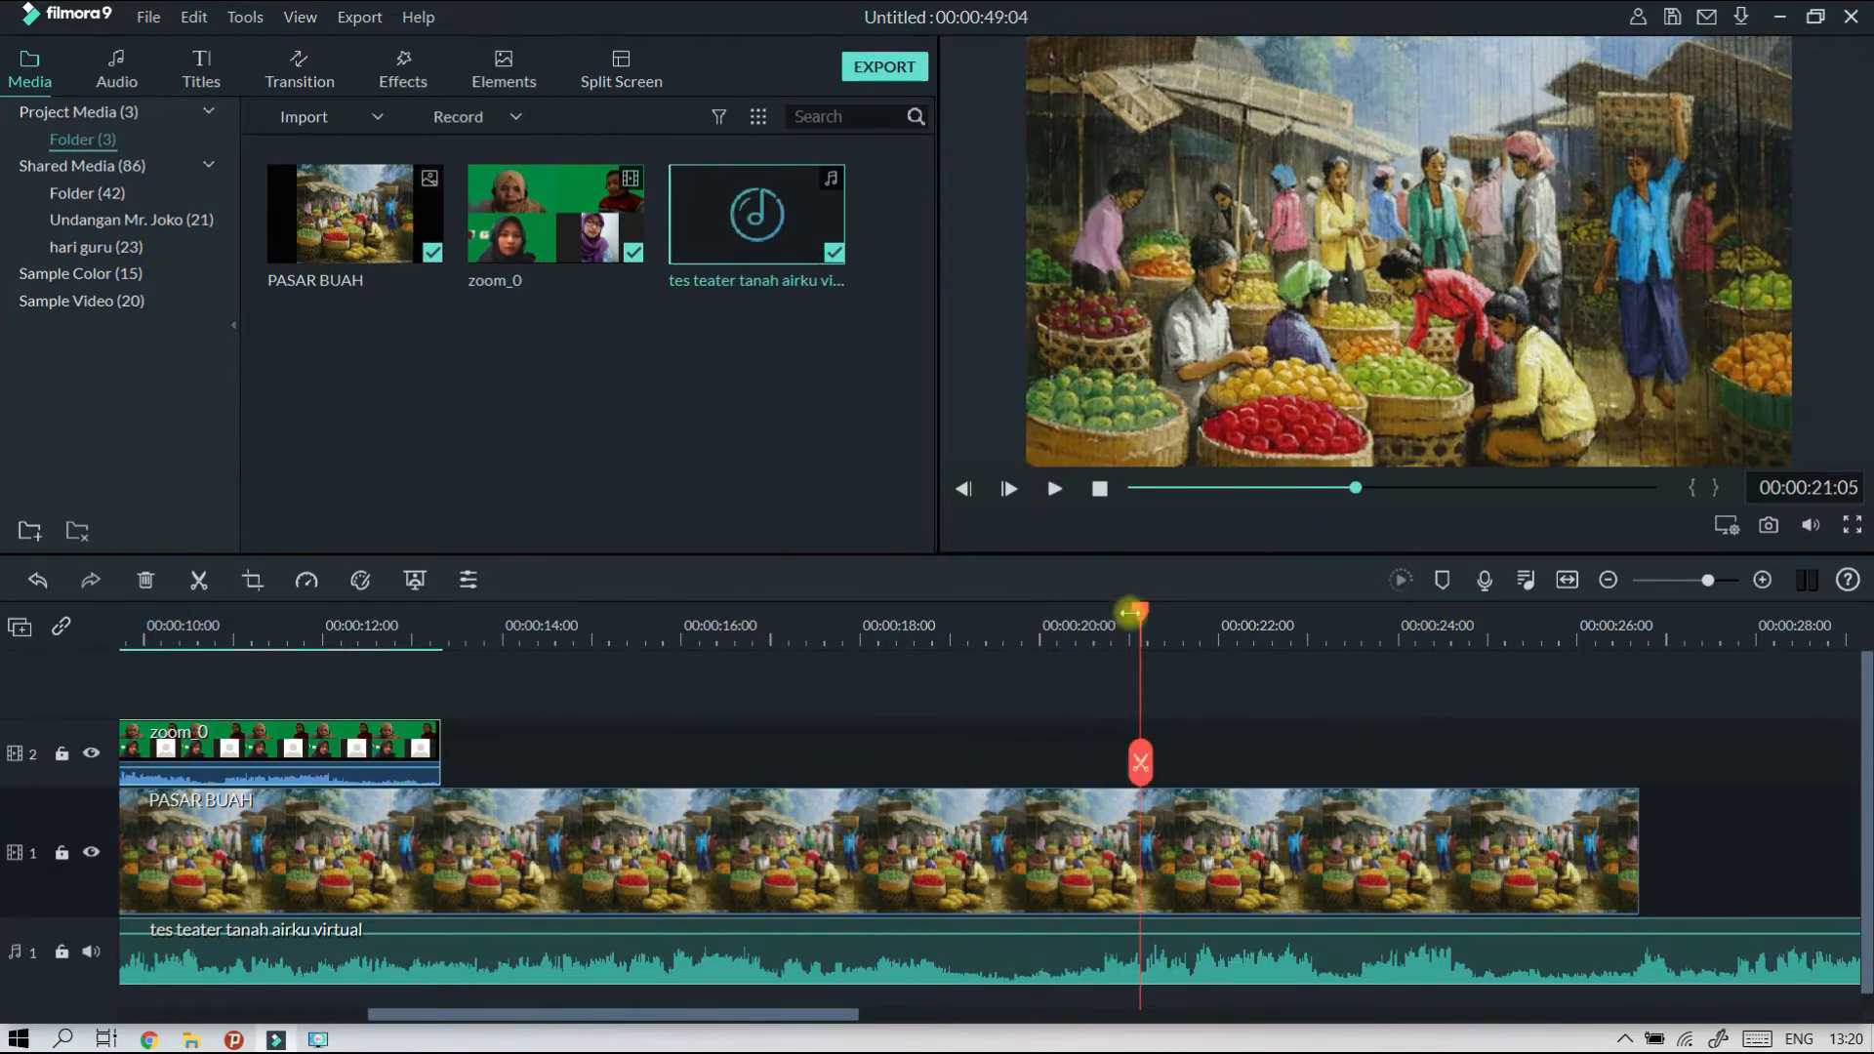
{"action": "left_click_drag", "start_coordinate": [1144, 617], "coordinate": [1109, 615]}
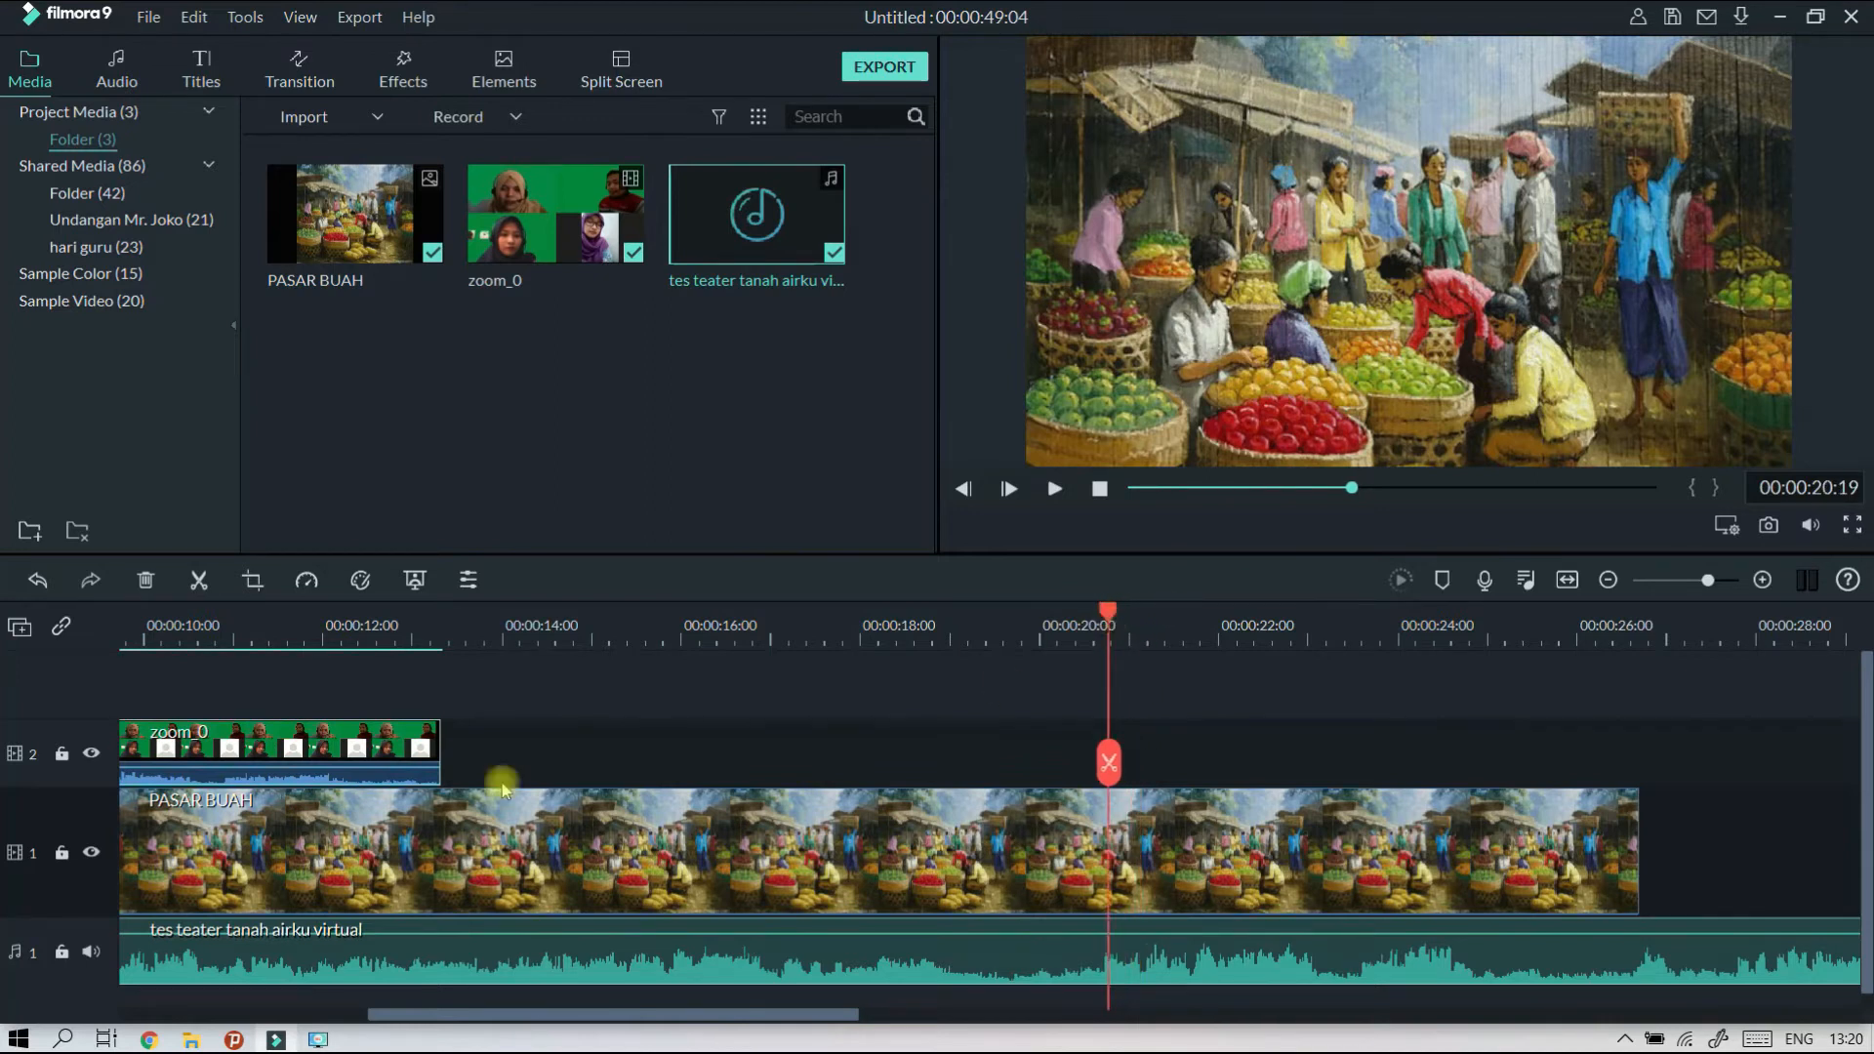
{"action": "left_click_drag", "start_coordinate": [305, 732], "coordinate": [1464, 751]}
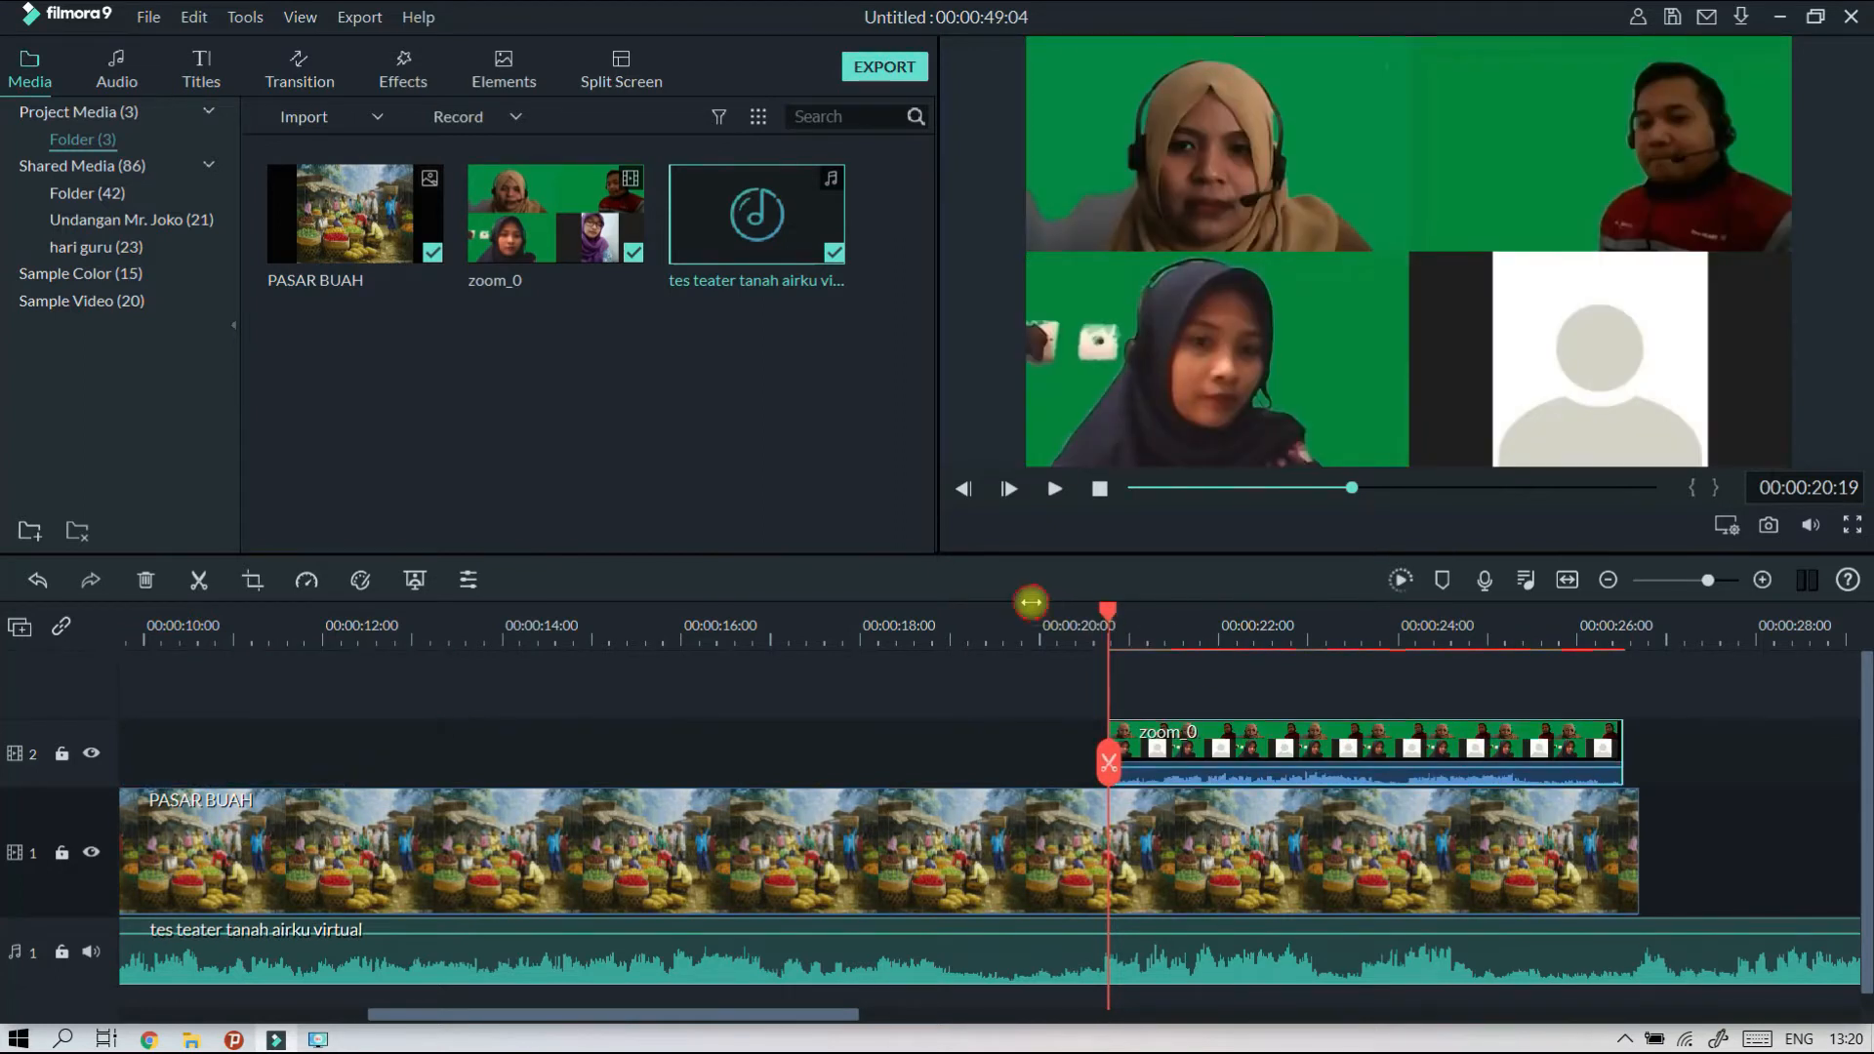
{"action": "left_click", "coordinate": [1031, 602]}
{"action": "left_click", "coordinate": [1055, 489]}
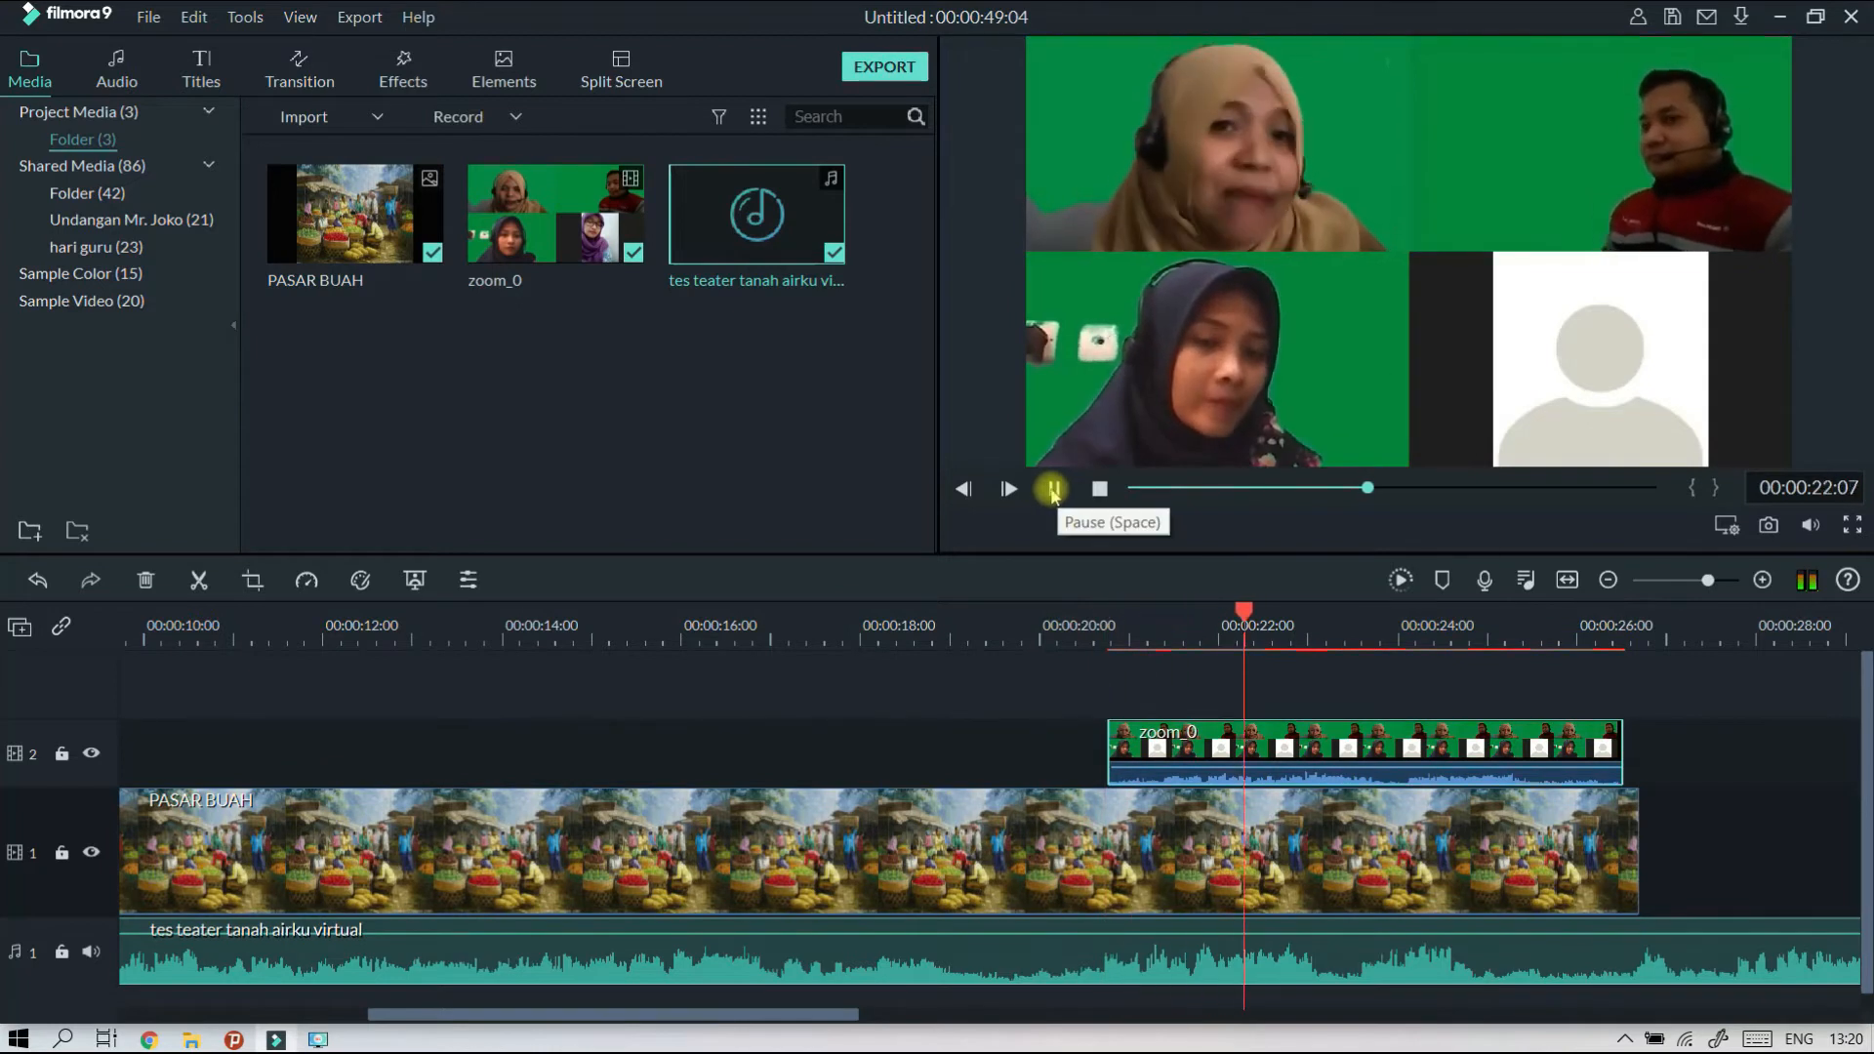
{"action": "left_click", "coordinate": [1055, 489]}
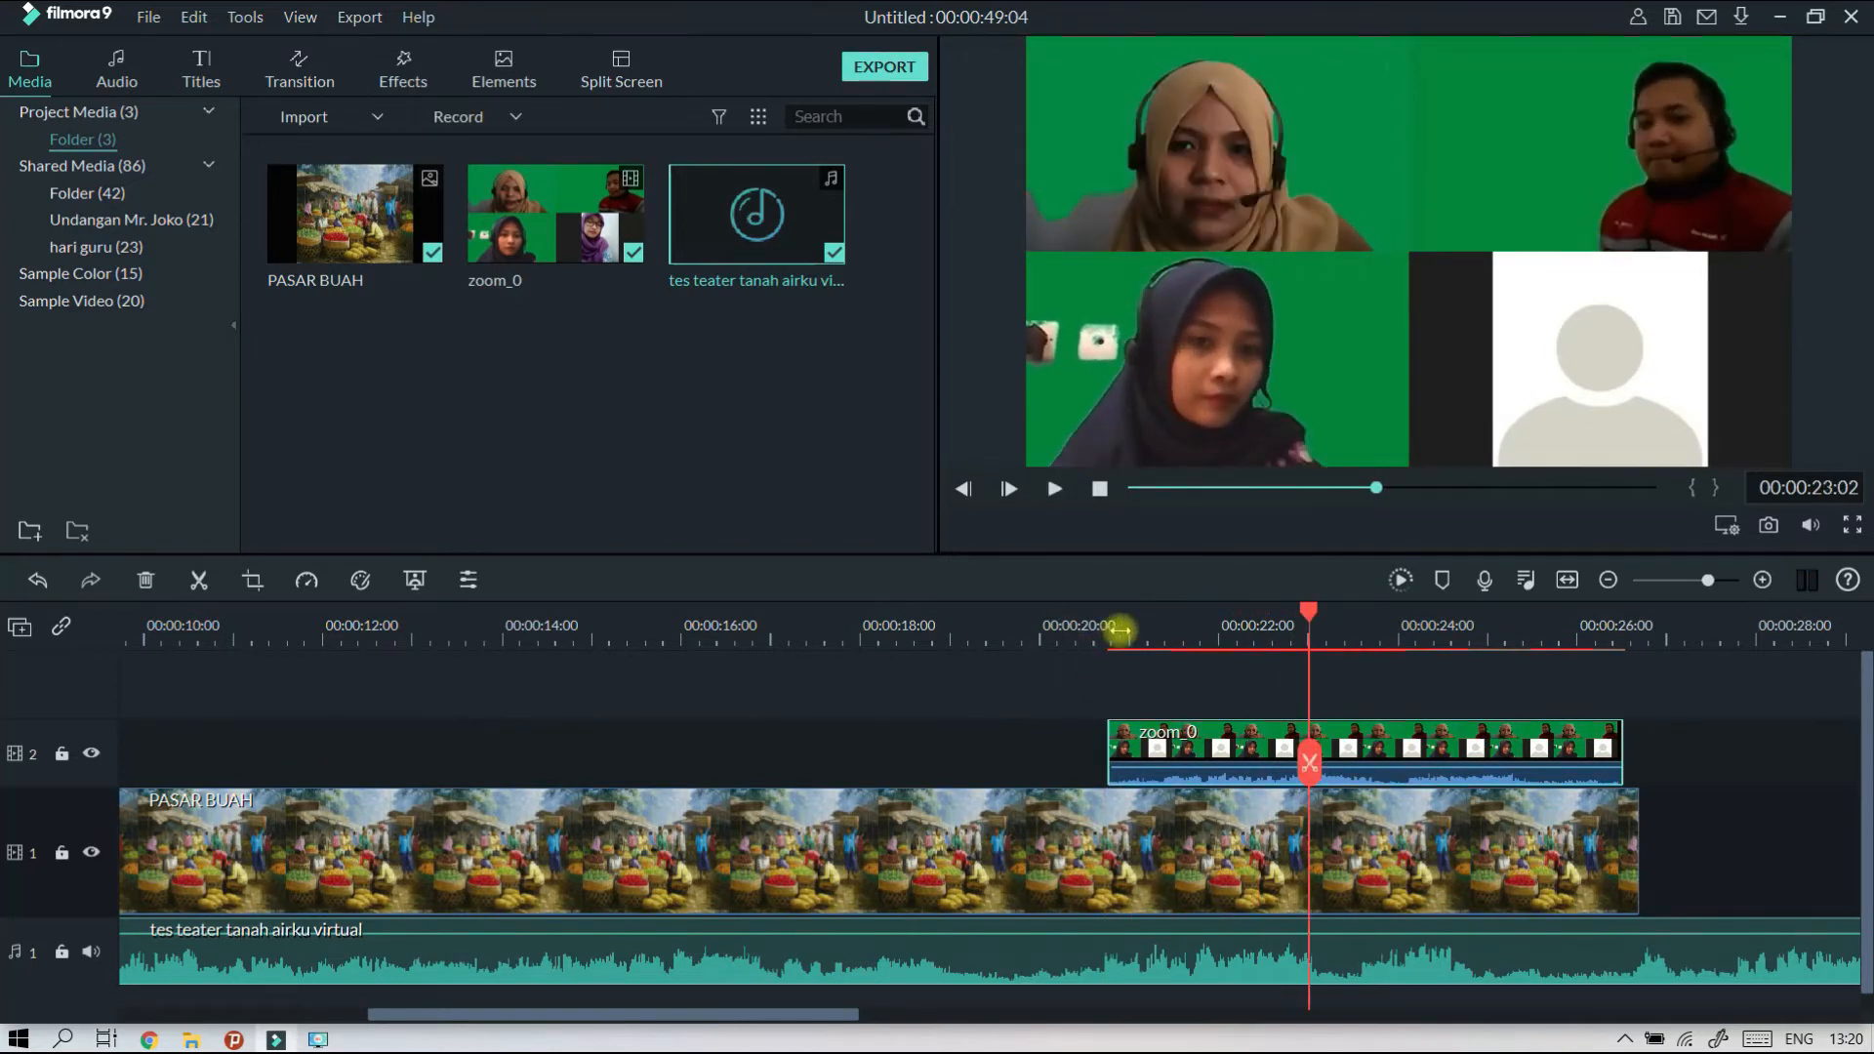
Shift the zoom_0 clip earlier to start at about 00:00:20:12, playing just before it to check the sync.
{"action": "left_click_drag", "start_coordinate": [1174, 629], "coordinate": [1404, 643]}
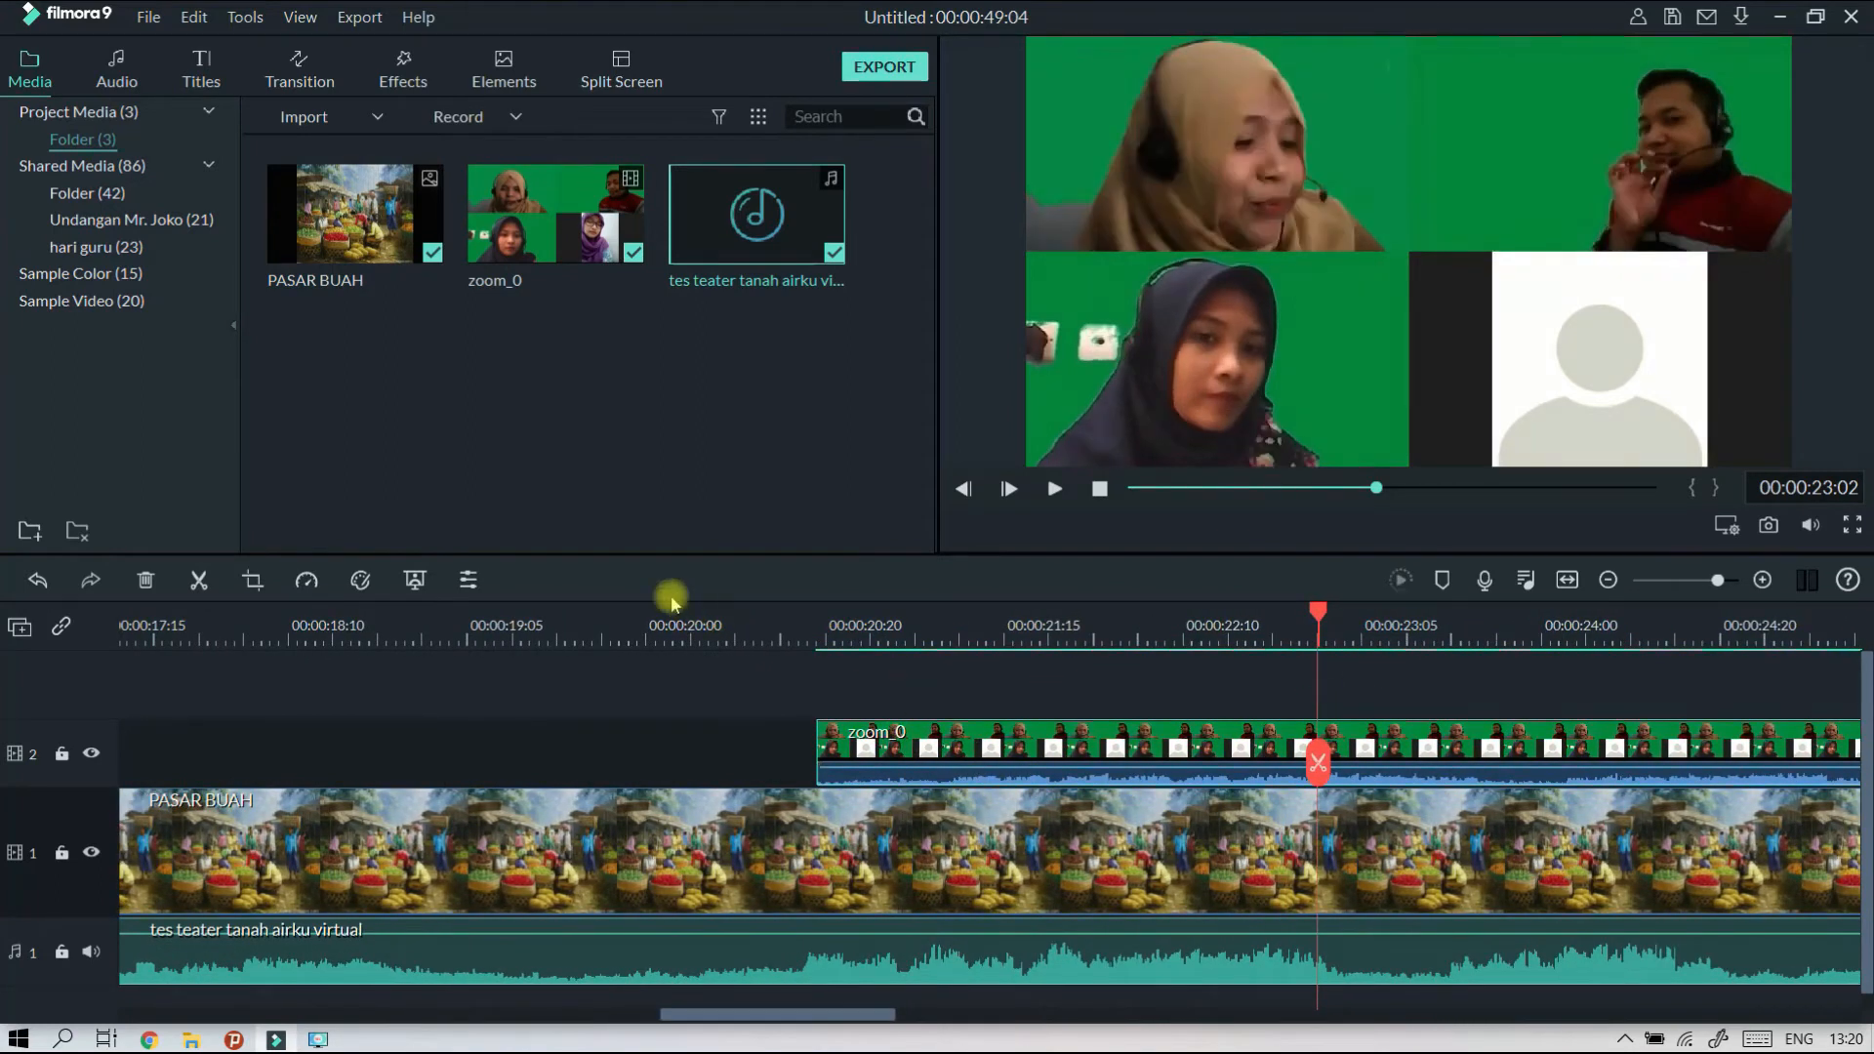
{"action": "left_click", "coordinate": [701, 625]}
{"action": "left_click", "coordinate": [1050, 489]}
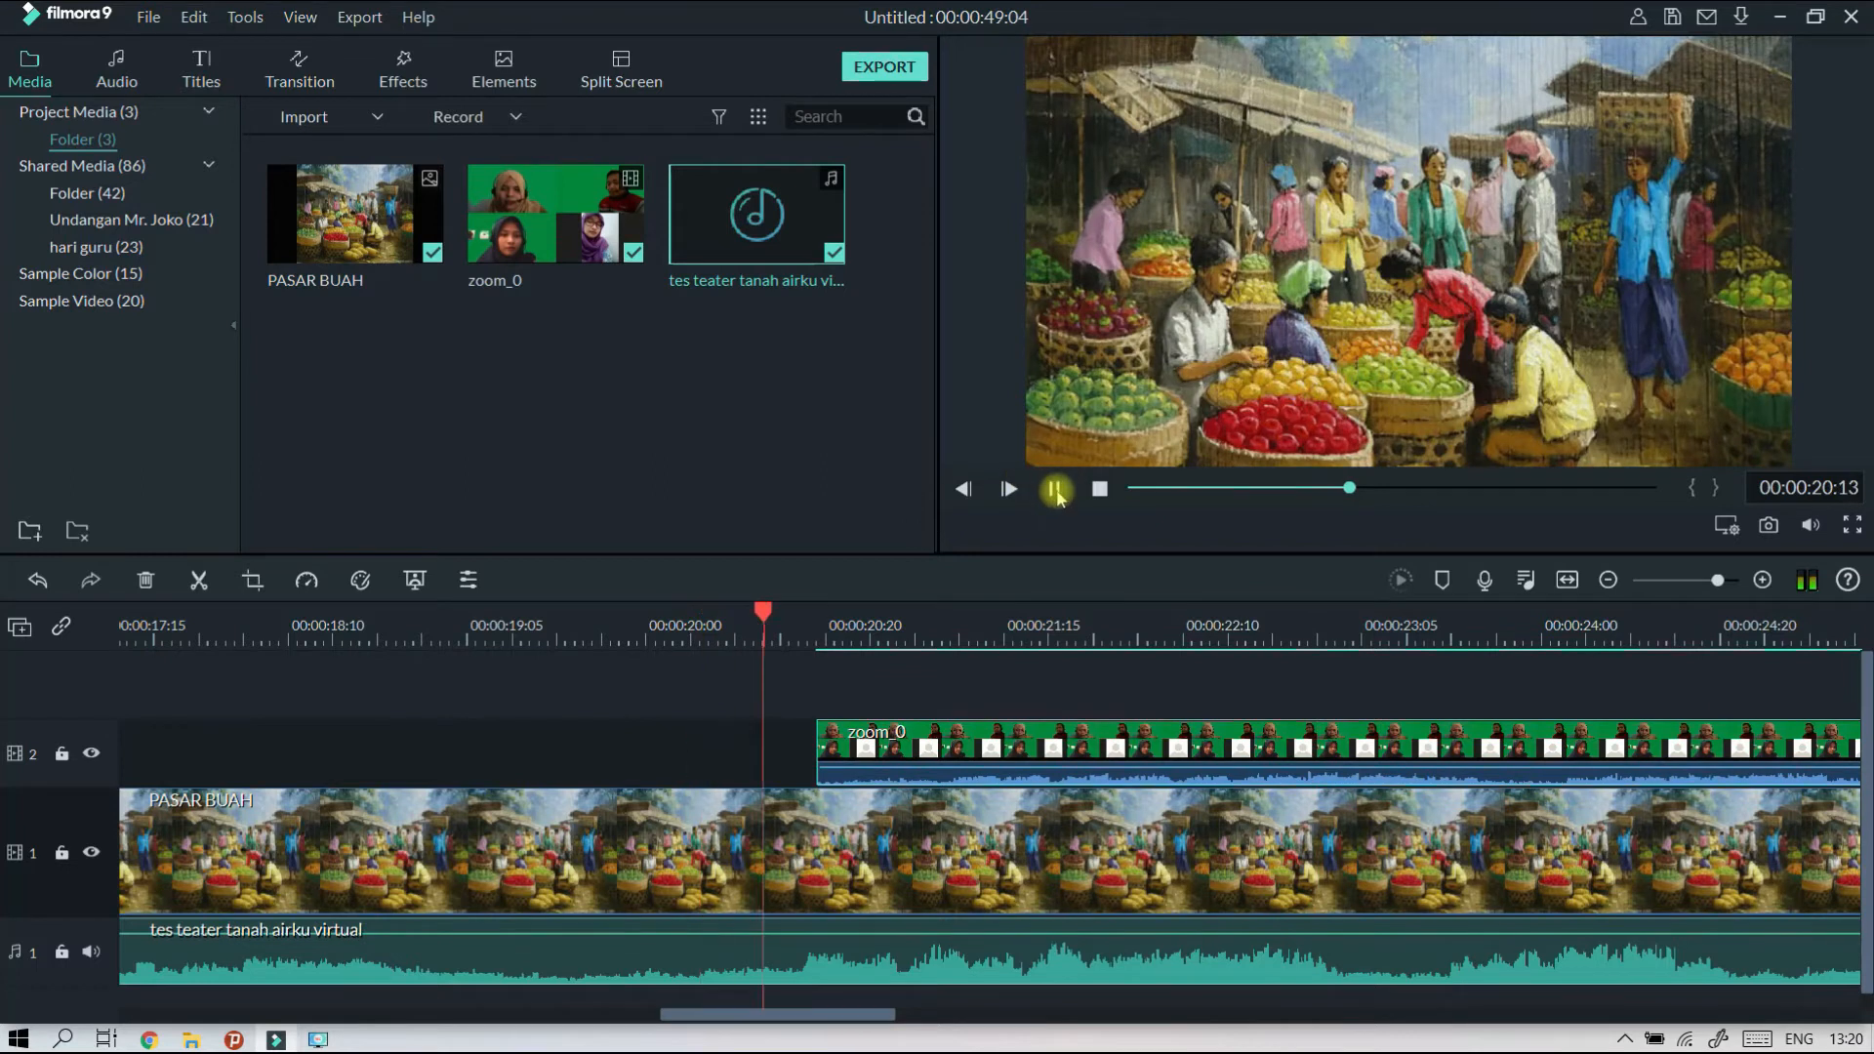
{"action": "left_click_drag", "start_coordinate": [868, 752], "coordinate": [793, 753]}
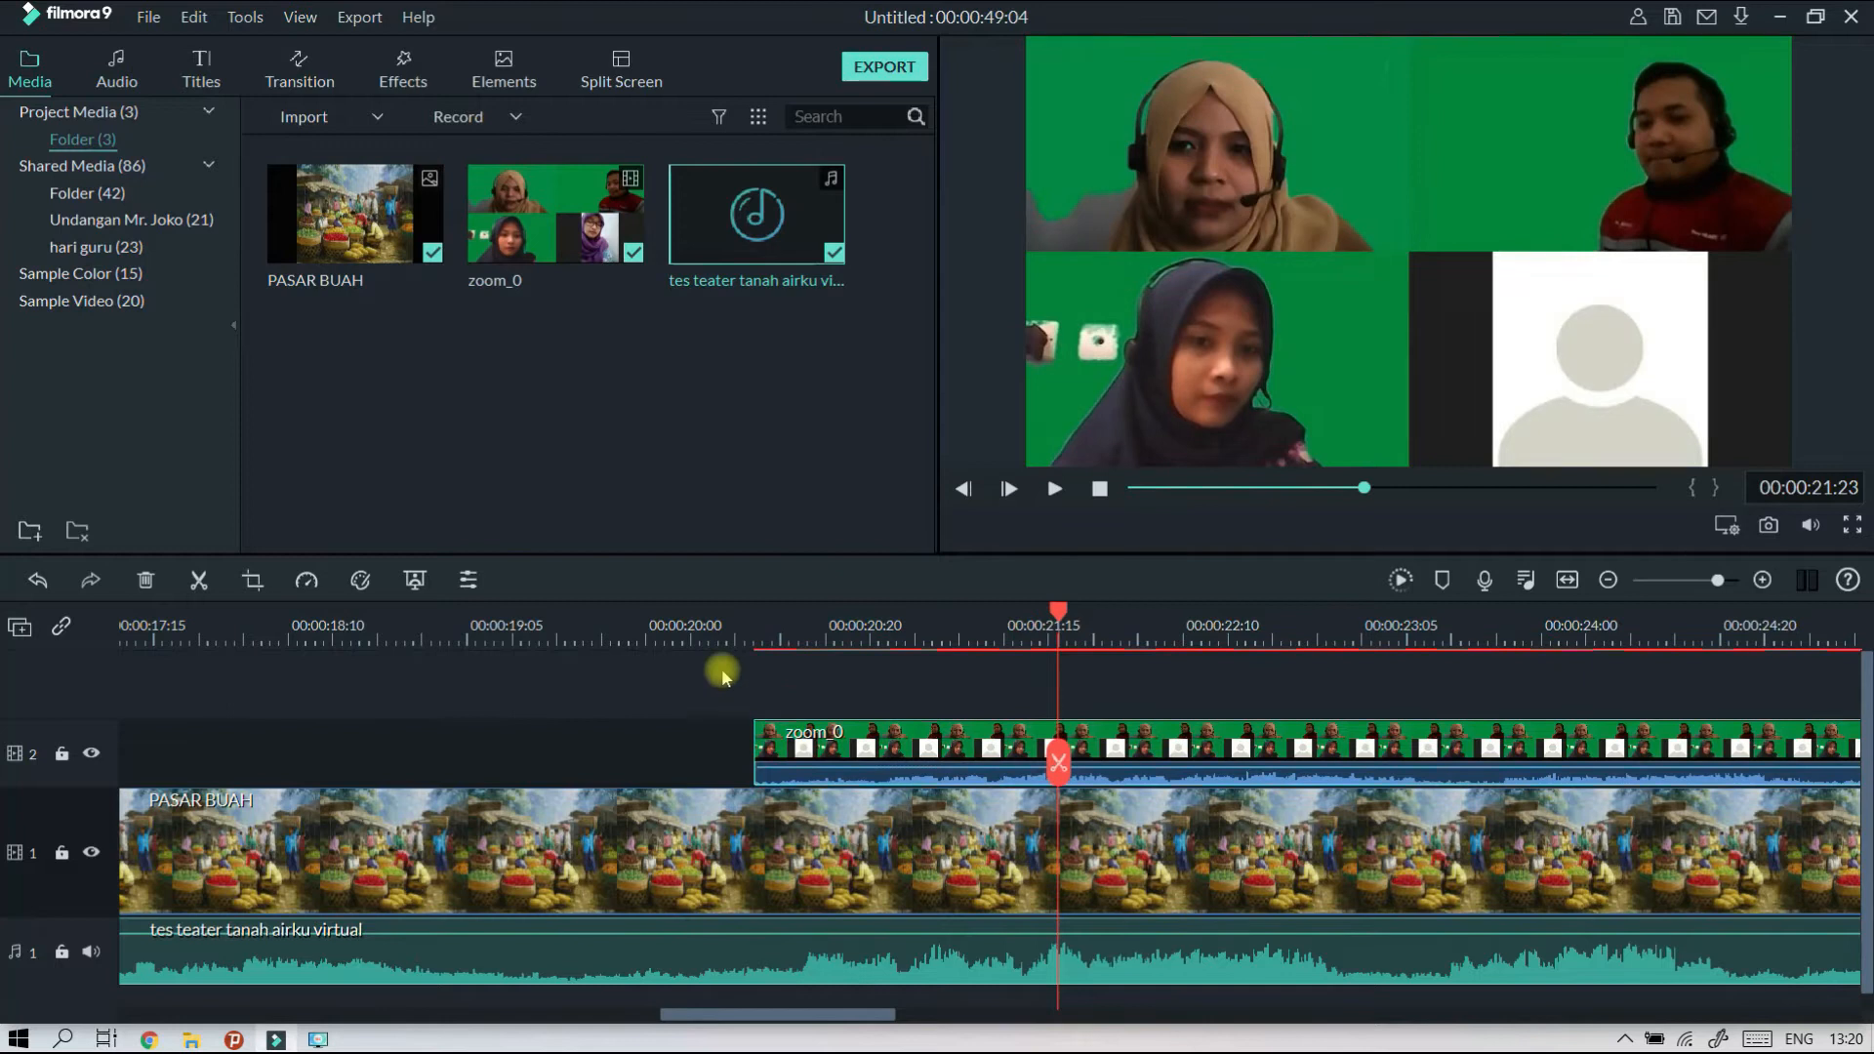
{"action": "left_click", "coordinate": [709, 625]}
{"action": "left_click", "coordinate": [1054, 490]}
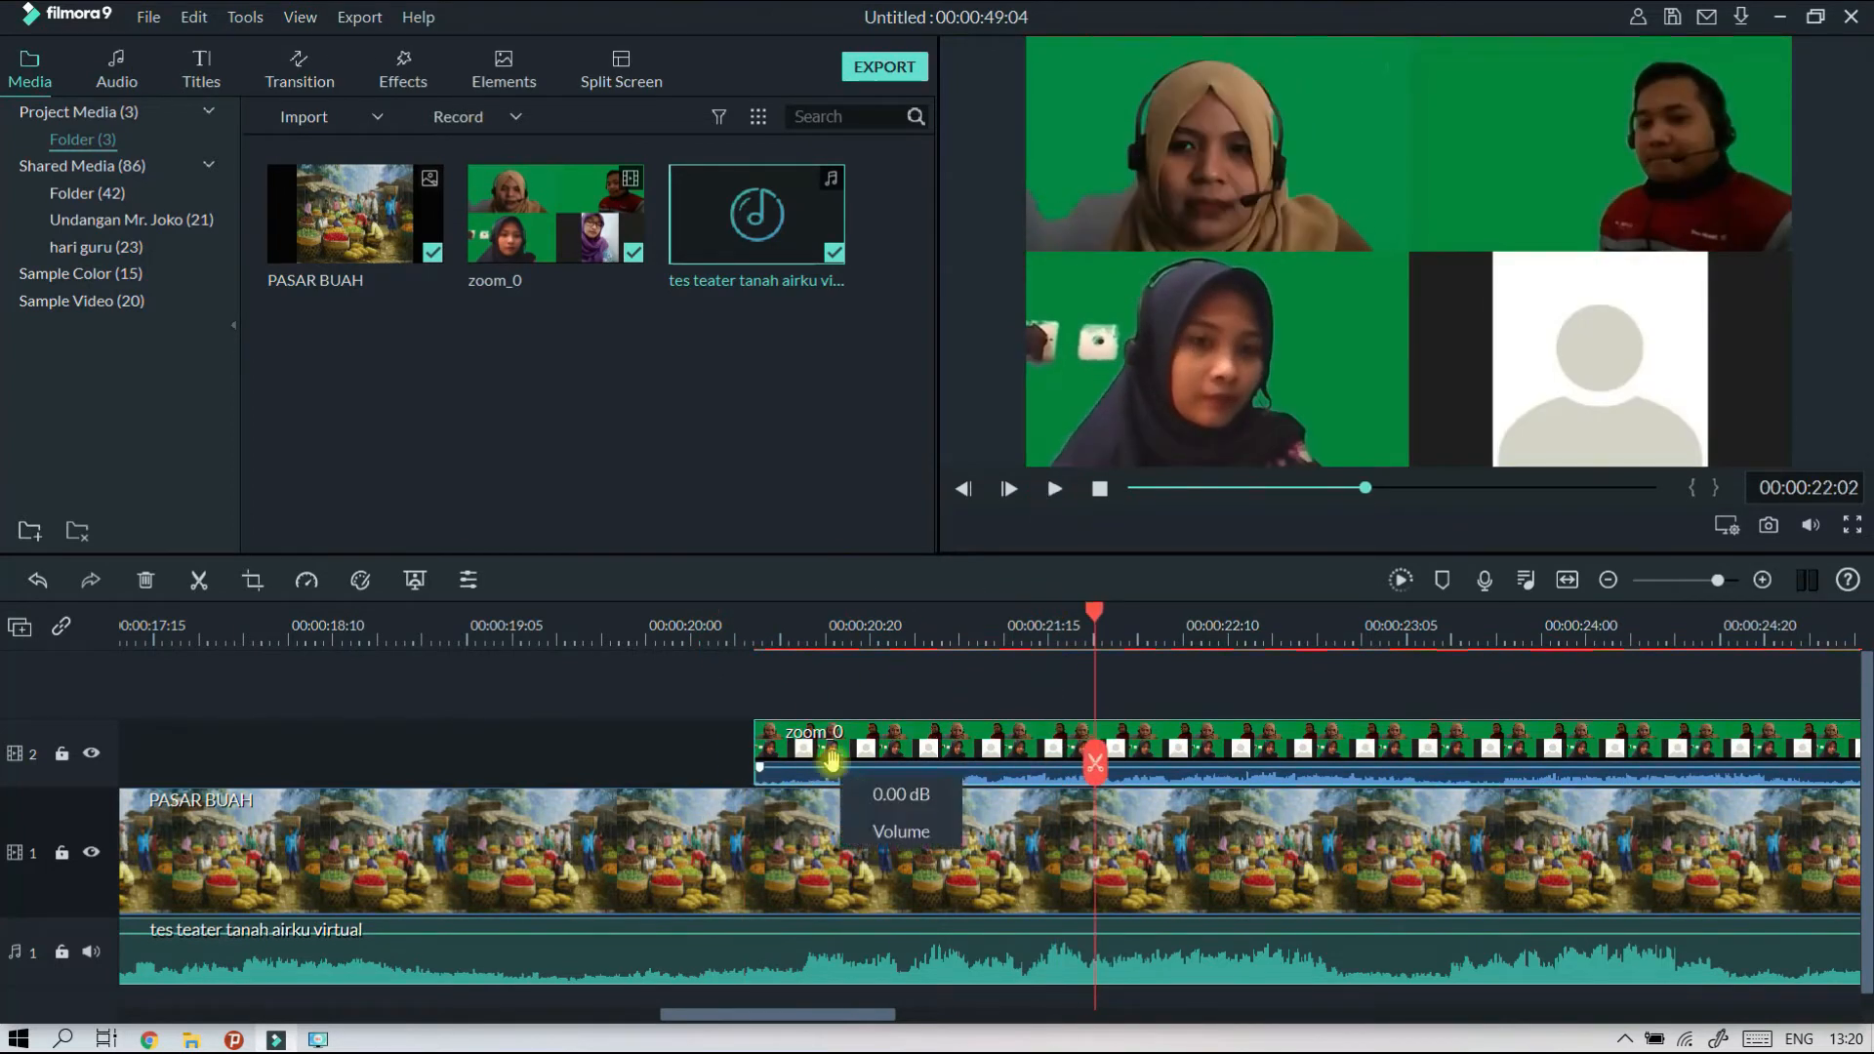
Shift the zoom_0 clip earlier to start at about 00:00:20:04 and play it through with the audio.
{"action": "left_click_drag", "start_coordinate": [836, 746], "coordinate": [765, 755]}
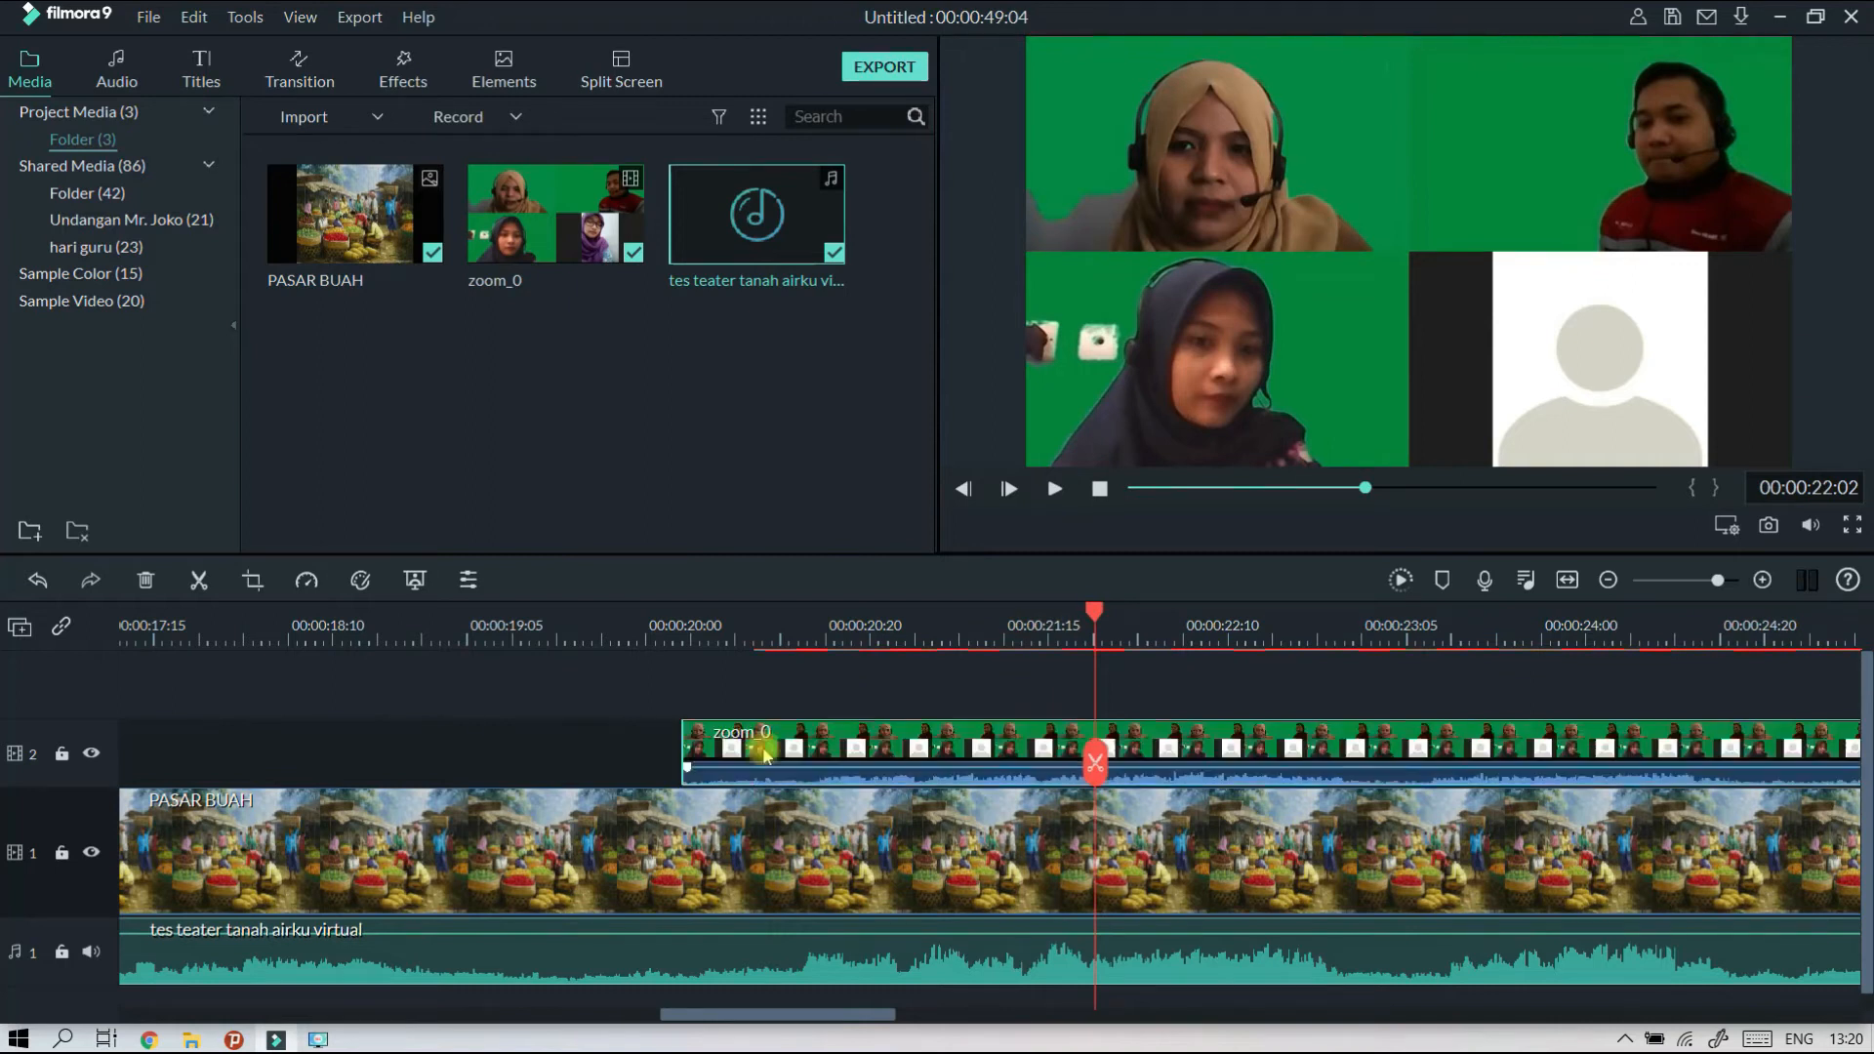
{"action": "left_click", "coordinate": [649, 632]}
{"action": "left_click", "coordinate": [1054, 490]}
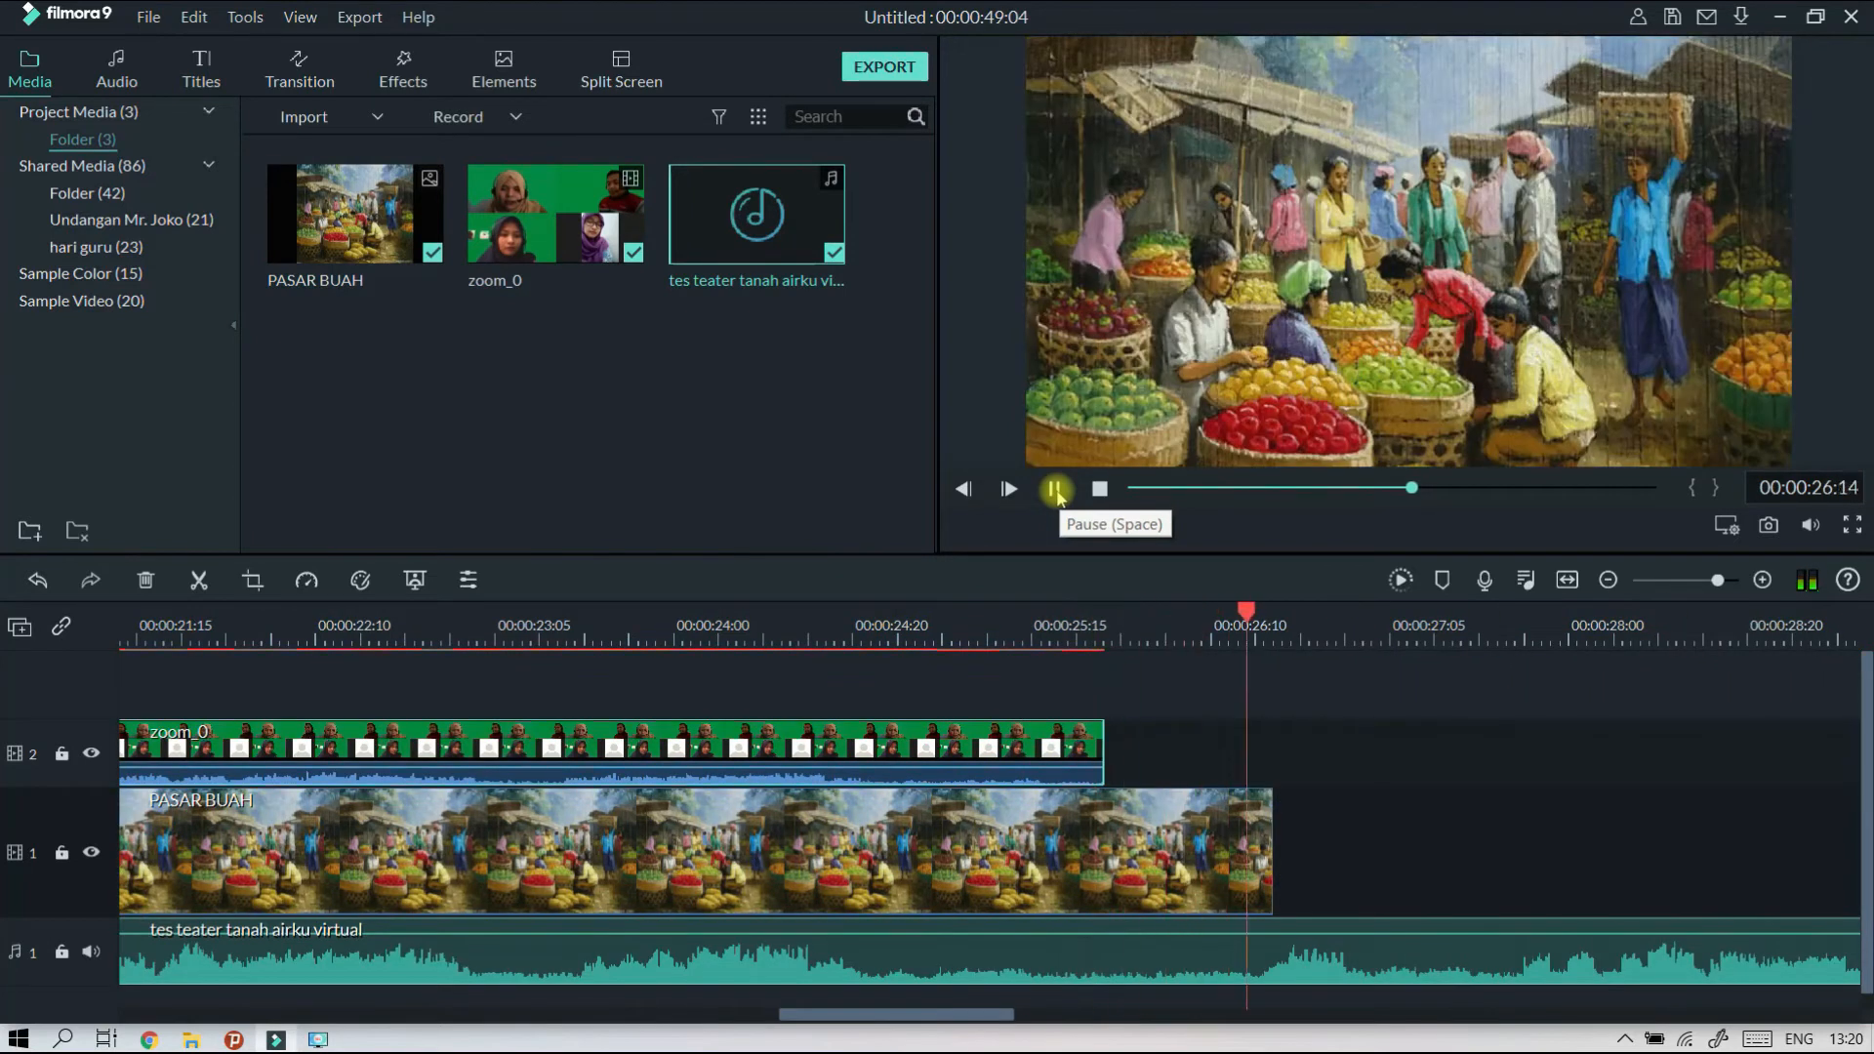
Replay the repositioned zoom_0 clip and inspect its start closely against the audio waveform.
{"action": "scroll", "coordinate": [983, 625], "scroll_direction": "down", "scroll_amount": 4}
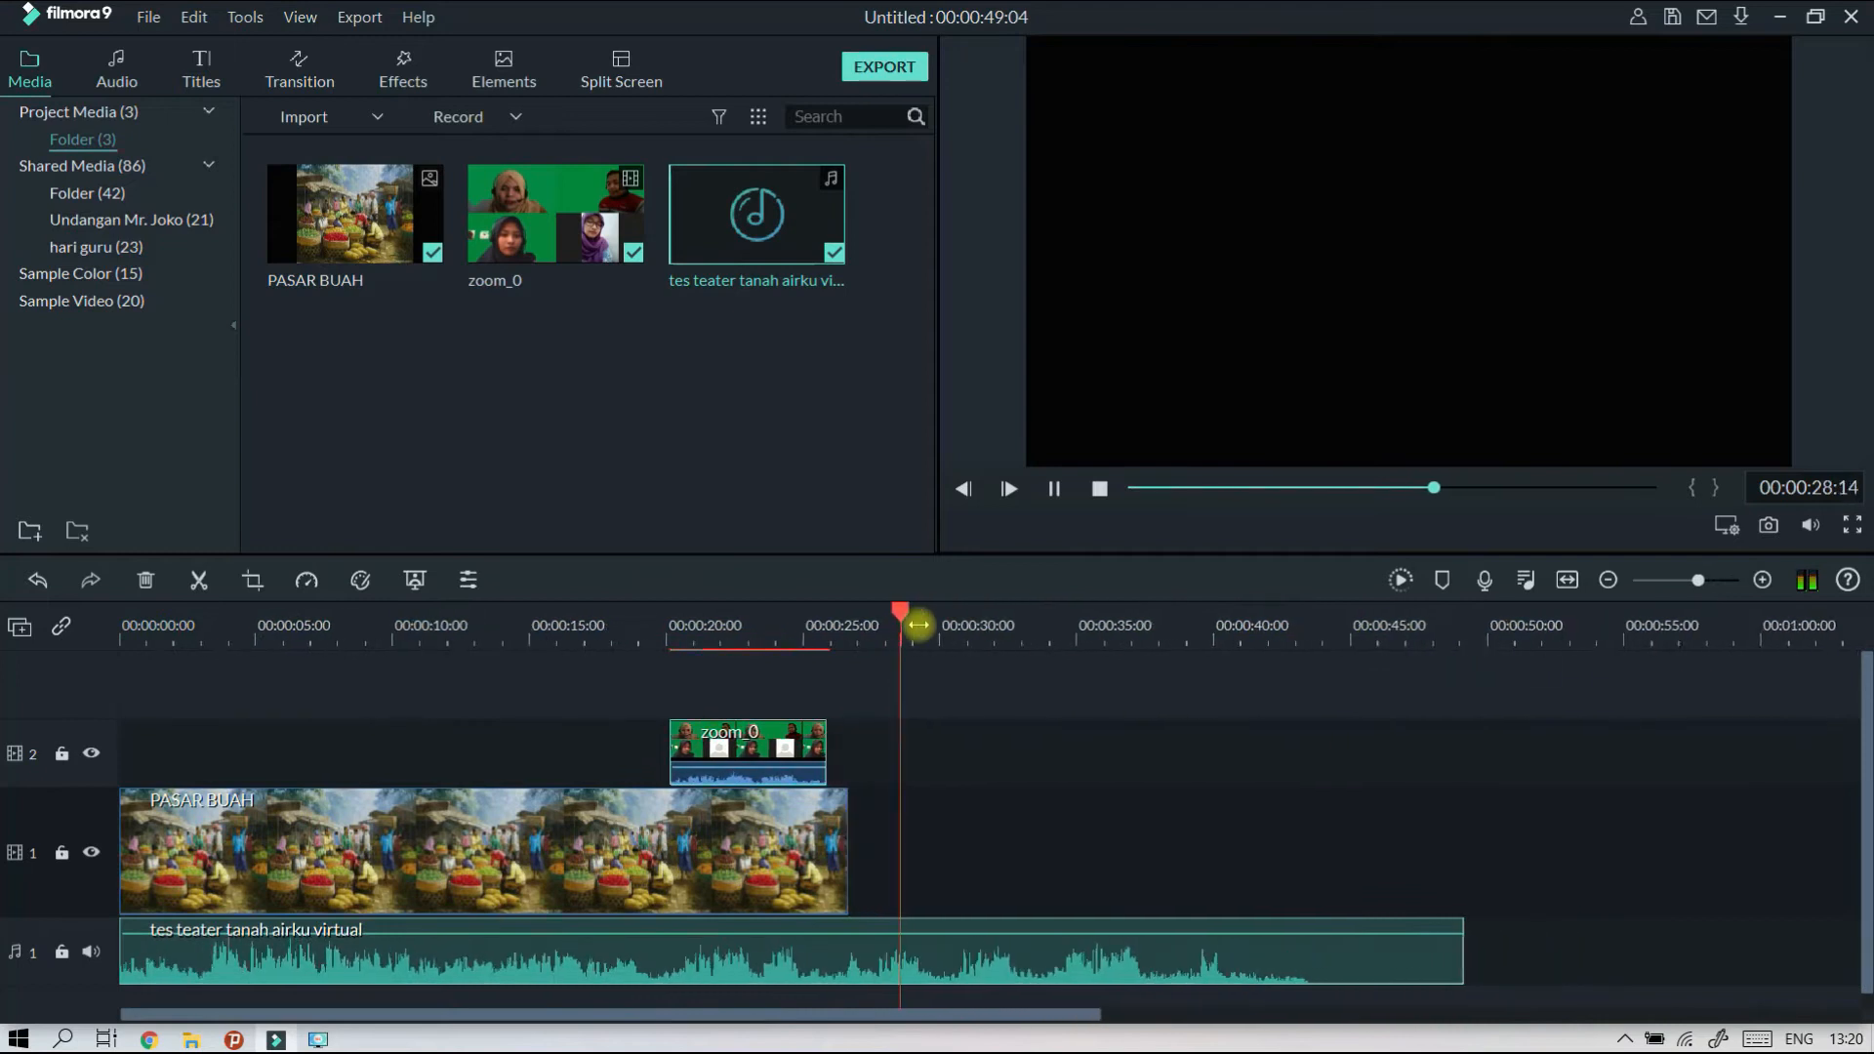
{"action": "scroll", "coordinate": [919, 625], "scroll_direction": "up", "scroll_amount": 4}
{"action": "left_click", "coordinate": [298, 616]}
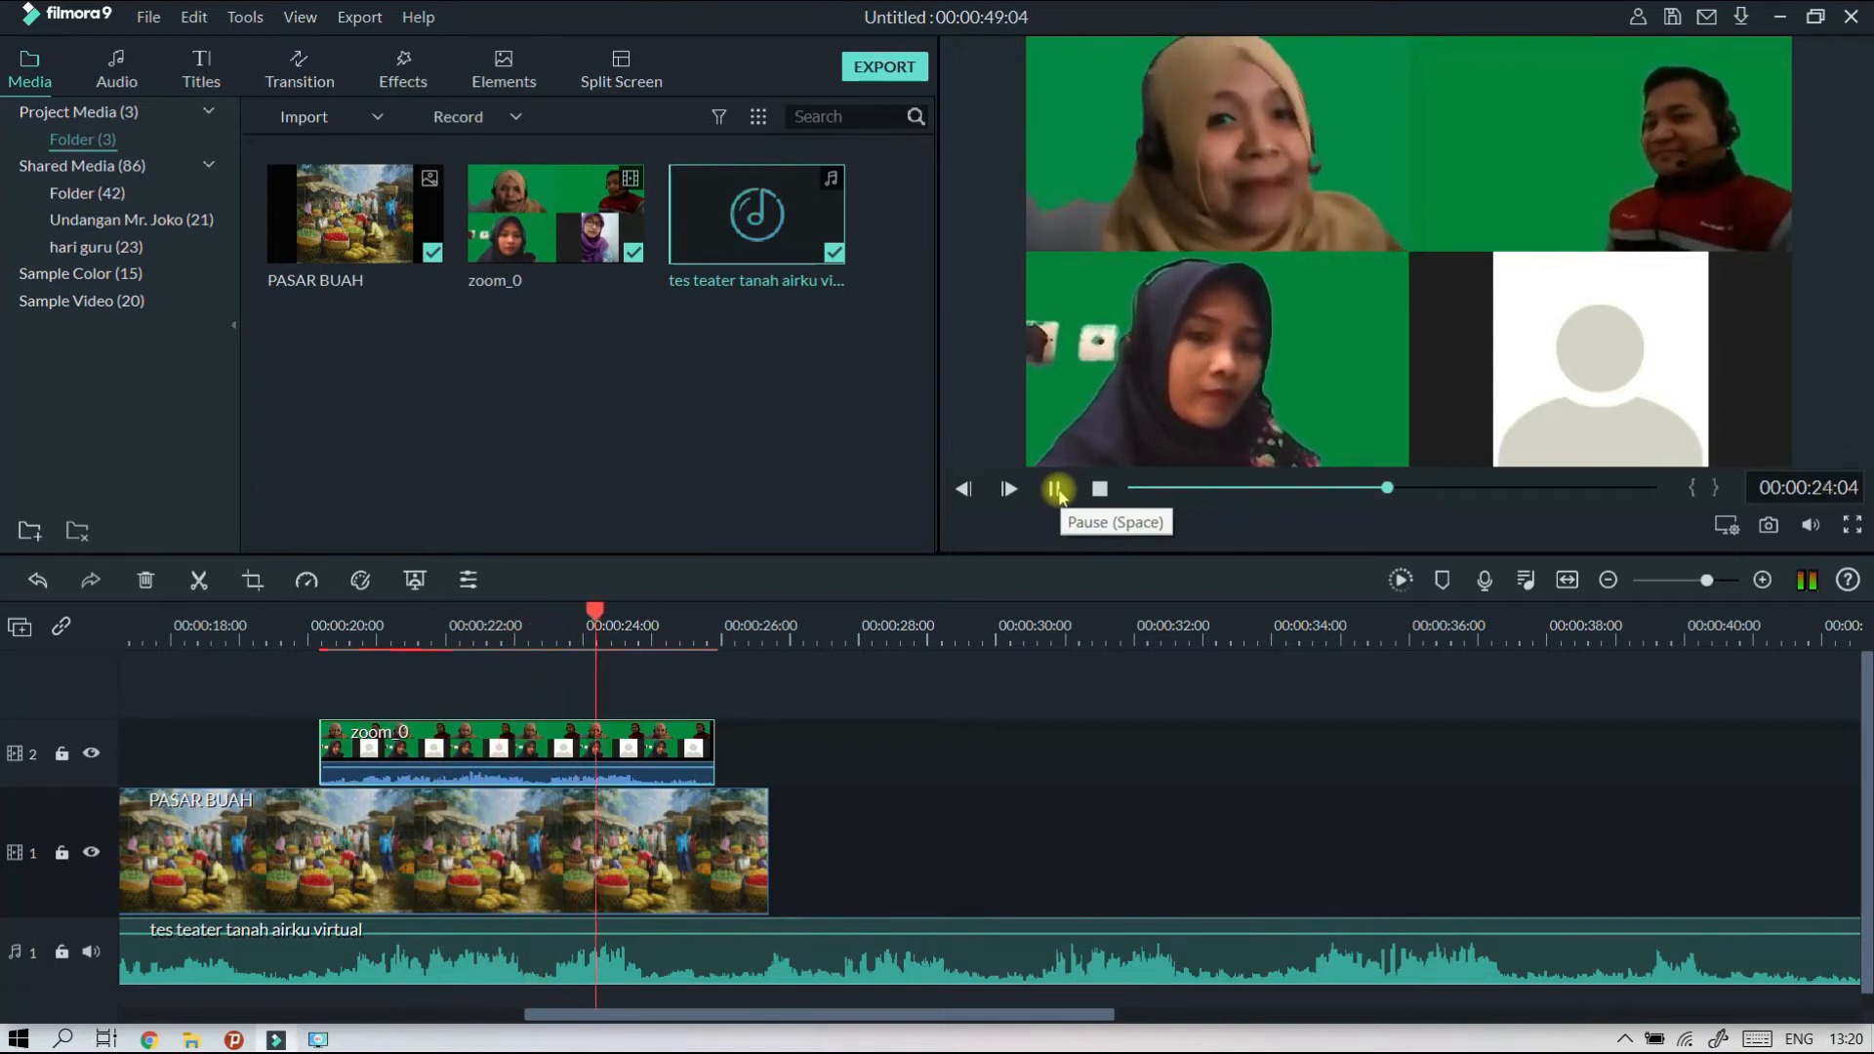
{"action": "left_click", "coordinate": [1056, 490]}
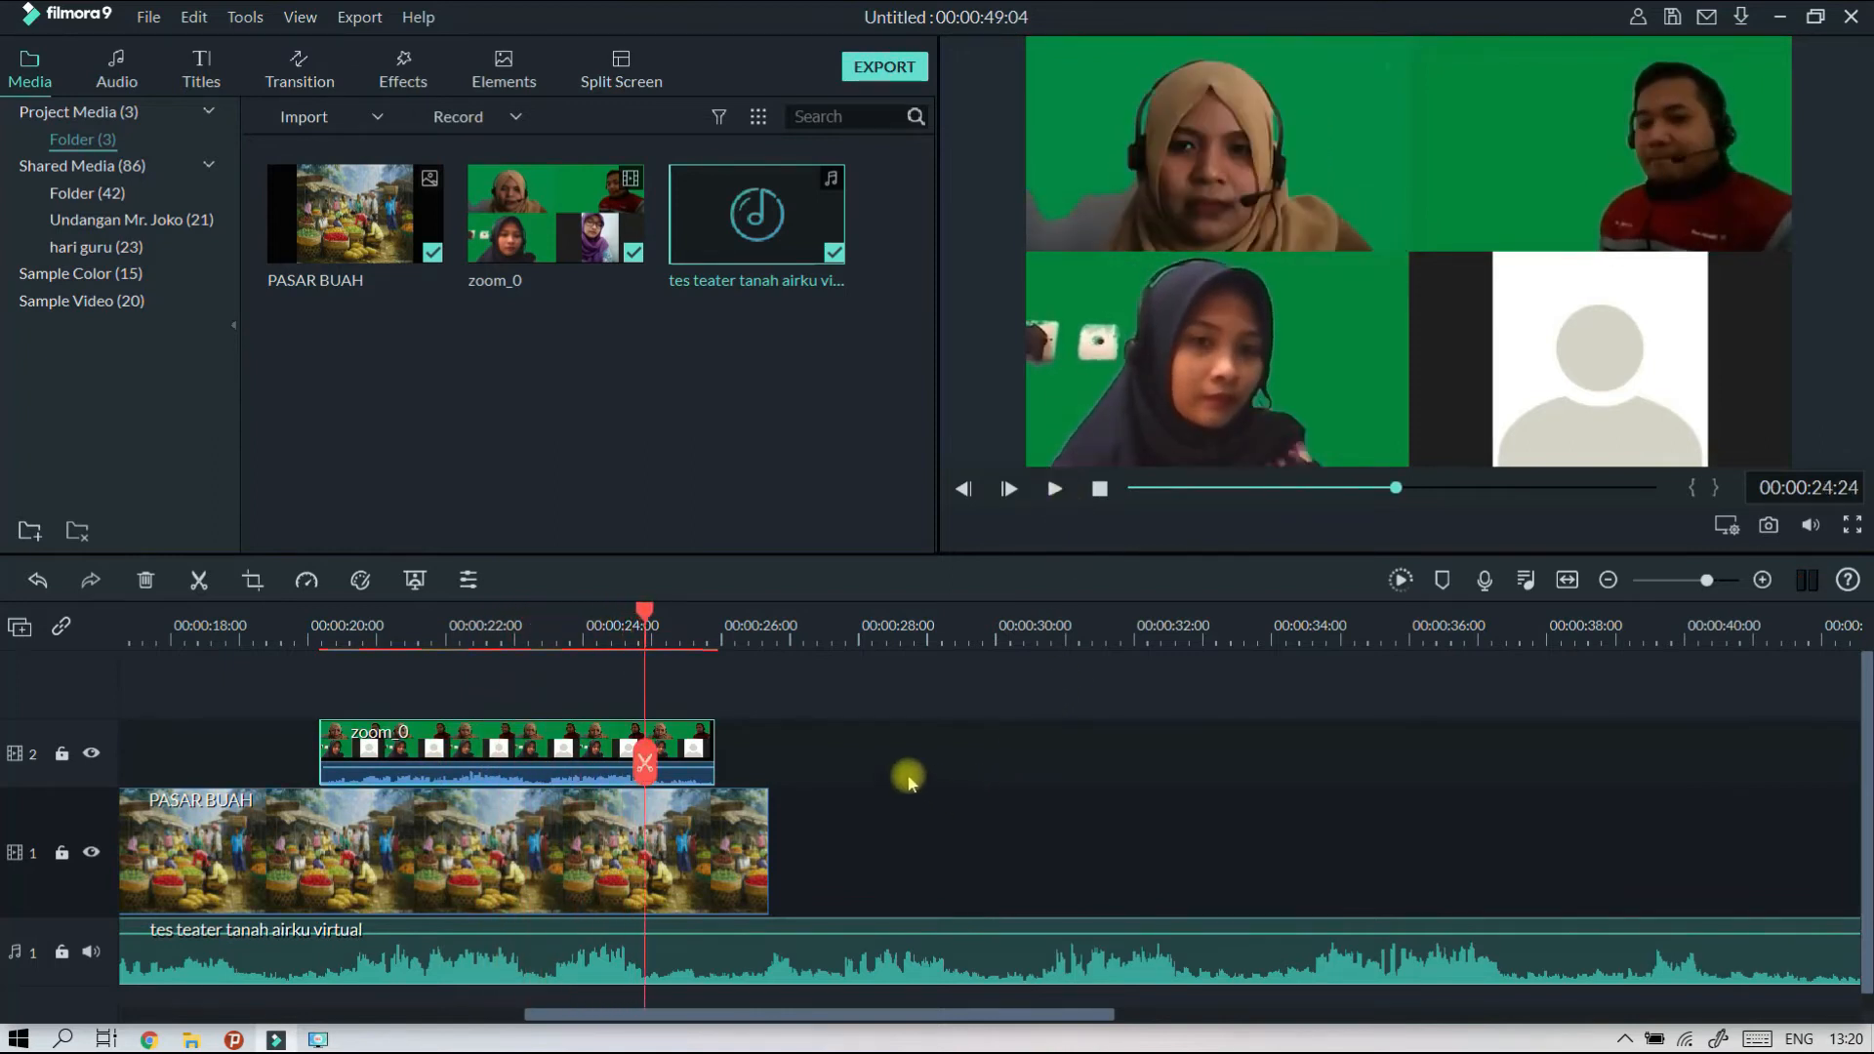
{"action": "left_click_drag", "start_coordinate": [334, 612], "coordinate": [185, 656]}
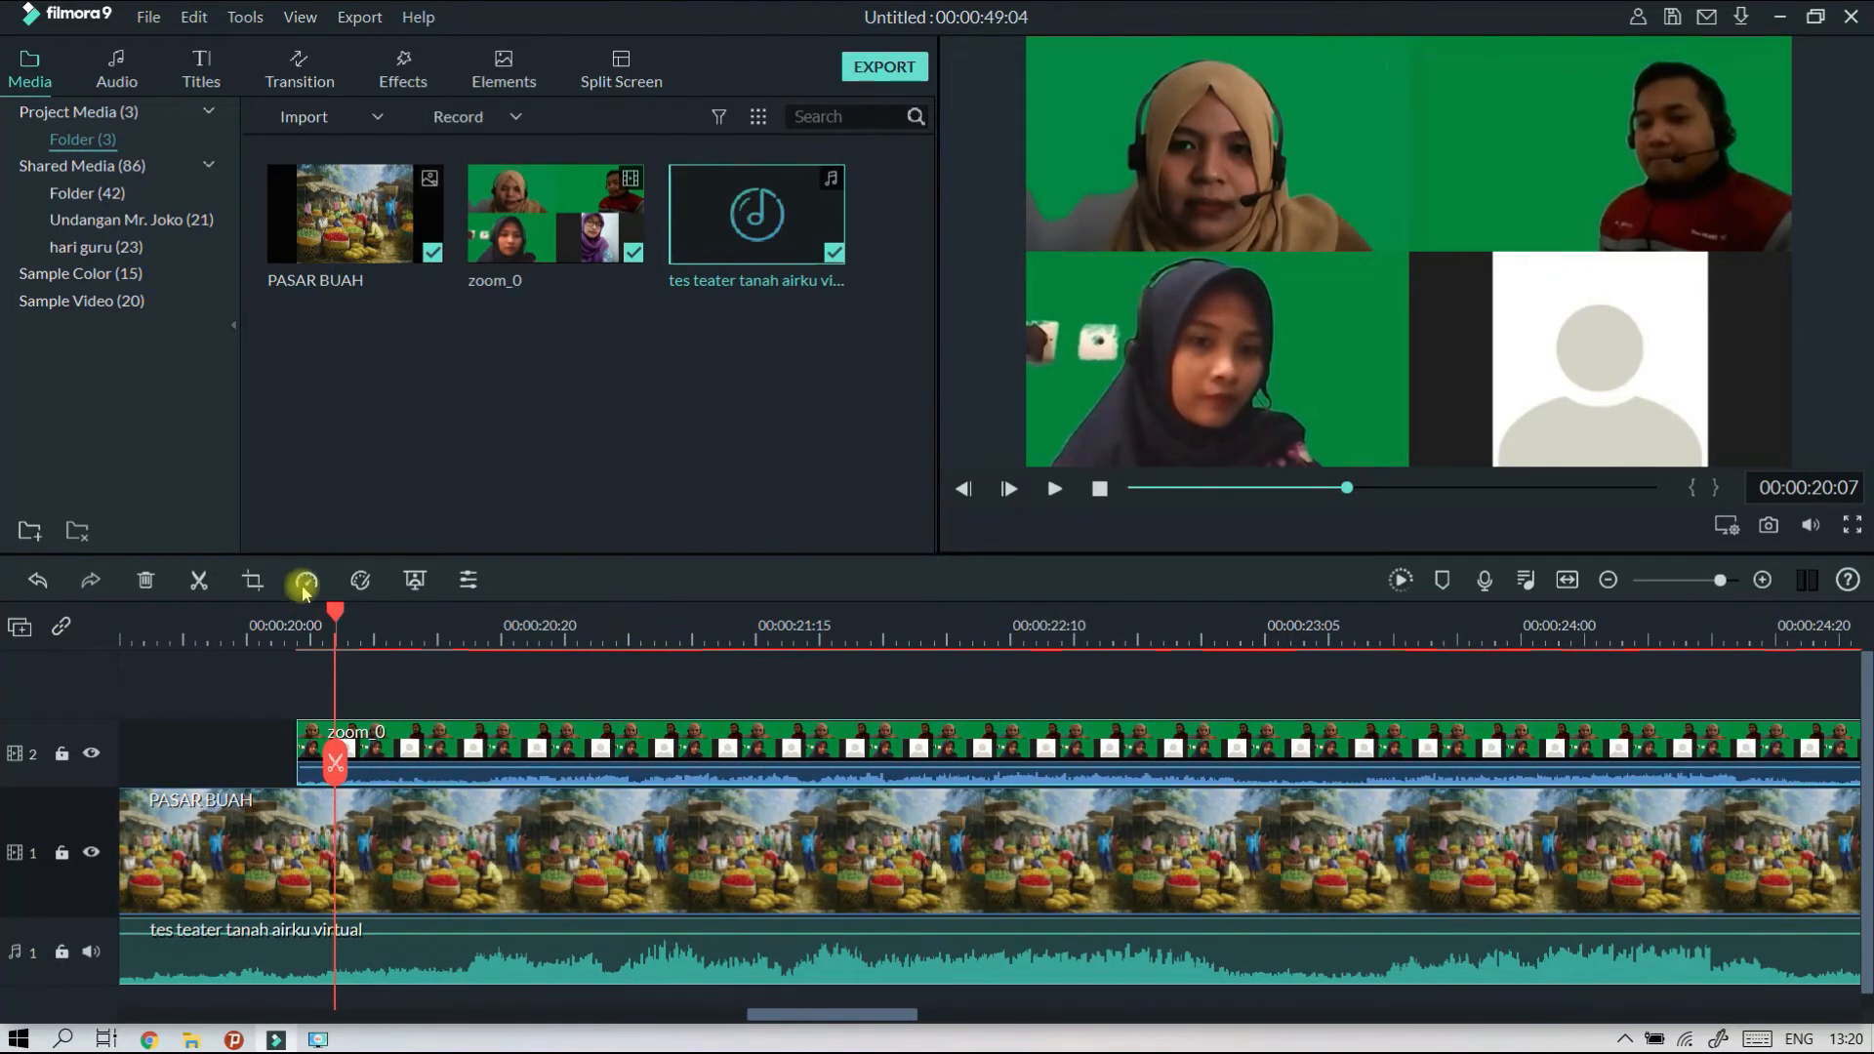
Silence the zoom_0 clip's own sound by lowering its volume to the minimum.
{"action": "left_click_drag", "start_coordinate": [314, 625], "coordinate": [304, 624]}
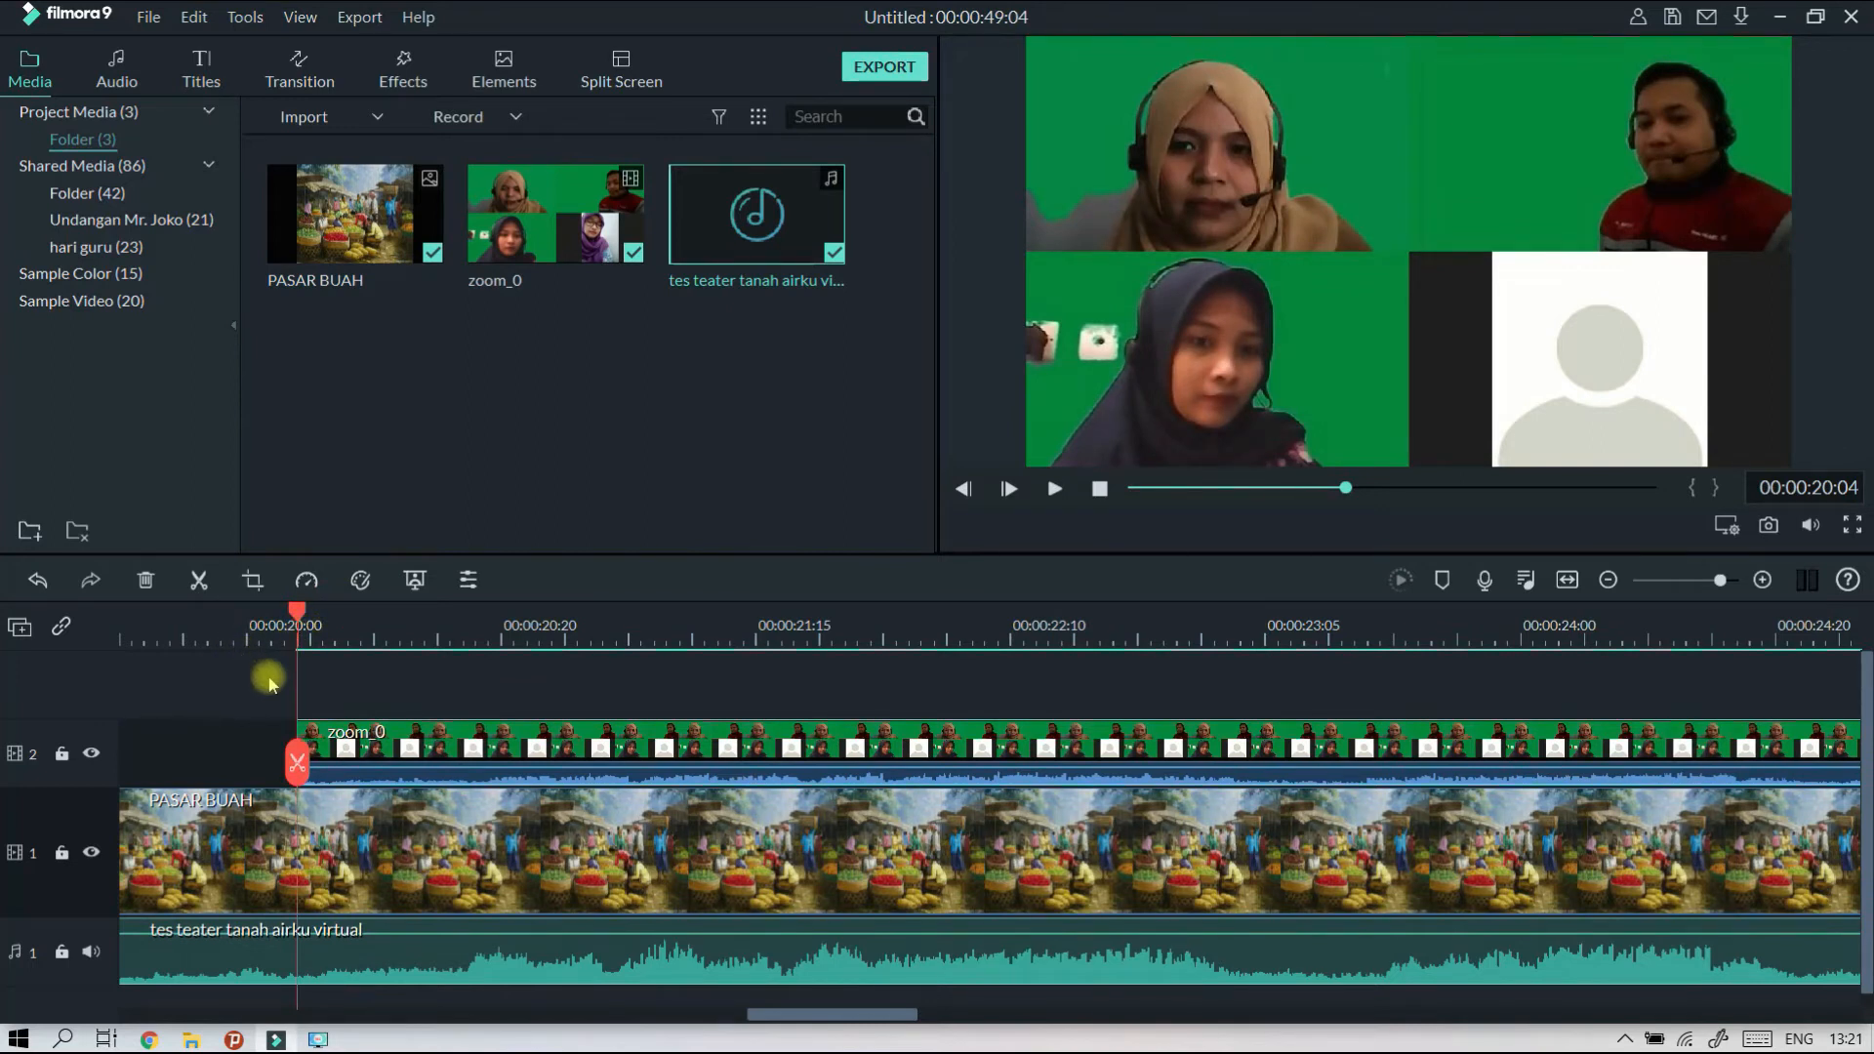
{"action": "double_click", "coordinate": [717, 737]}
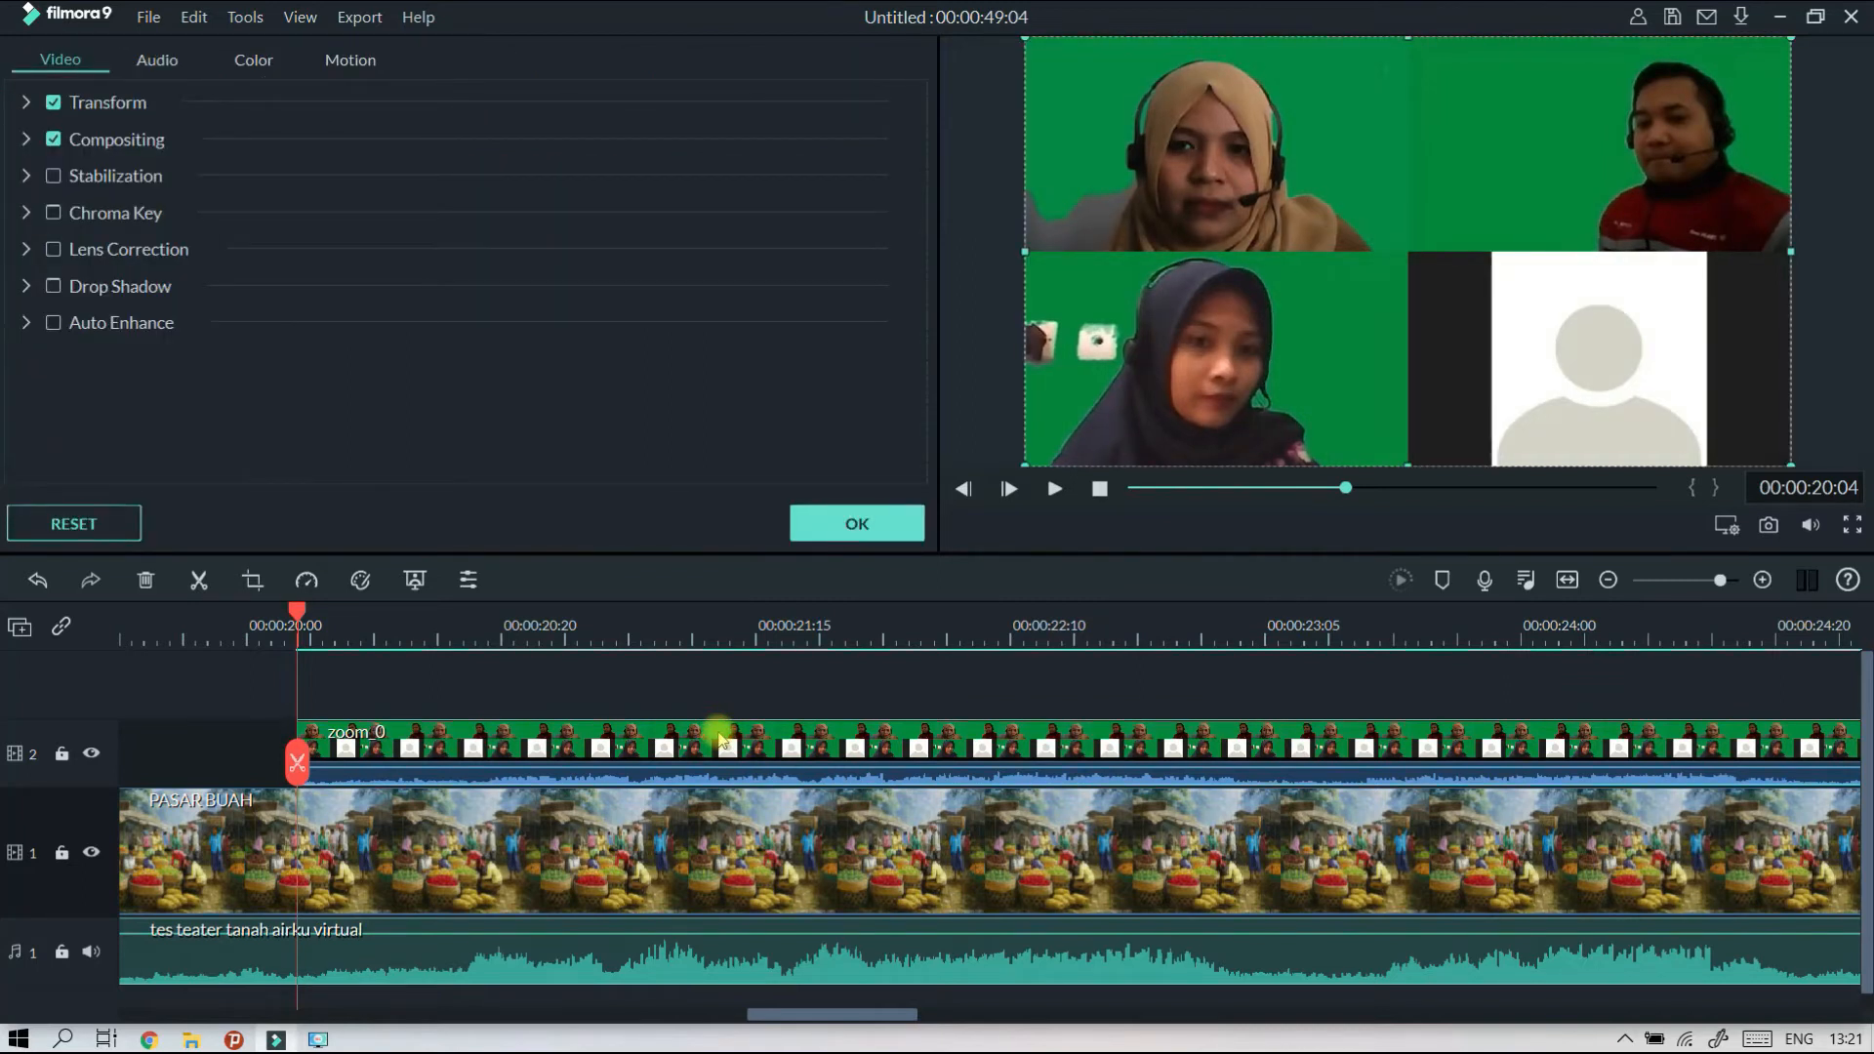
{"action": "left_click", "coordinate": [159, 64]}
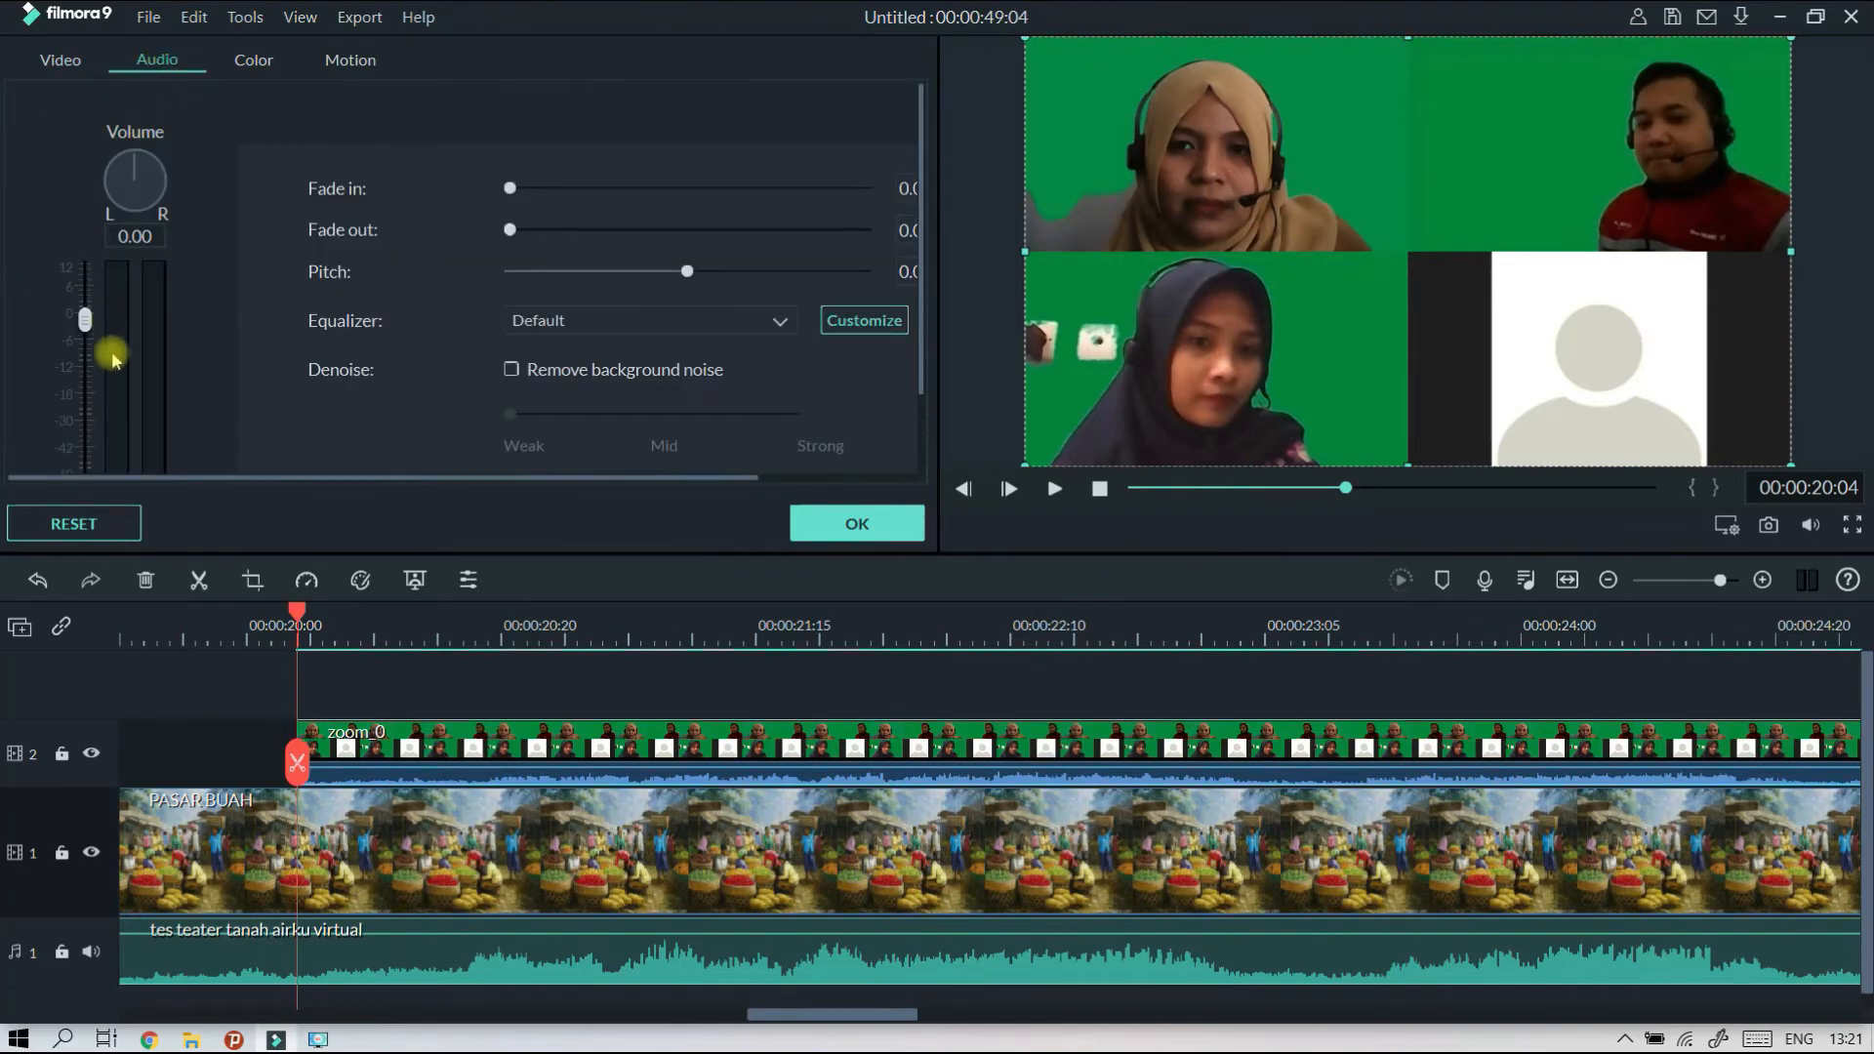
{"action": "left_click_drag", "start_coordinate": [86, 321], "coordinate": [93, 496]}
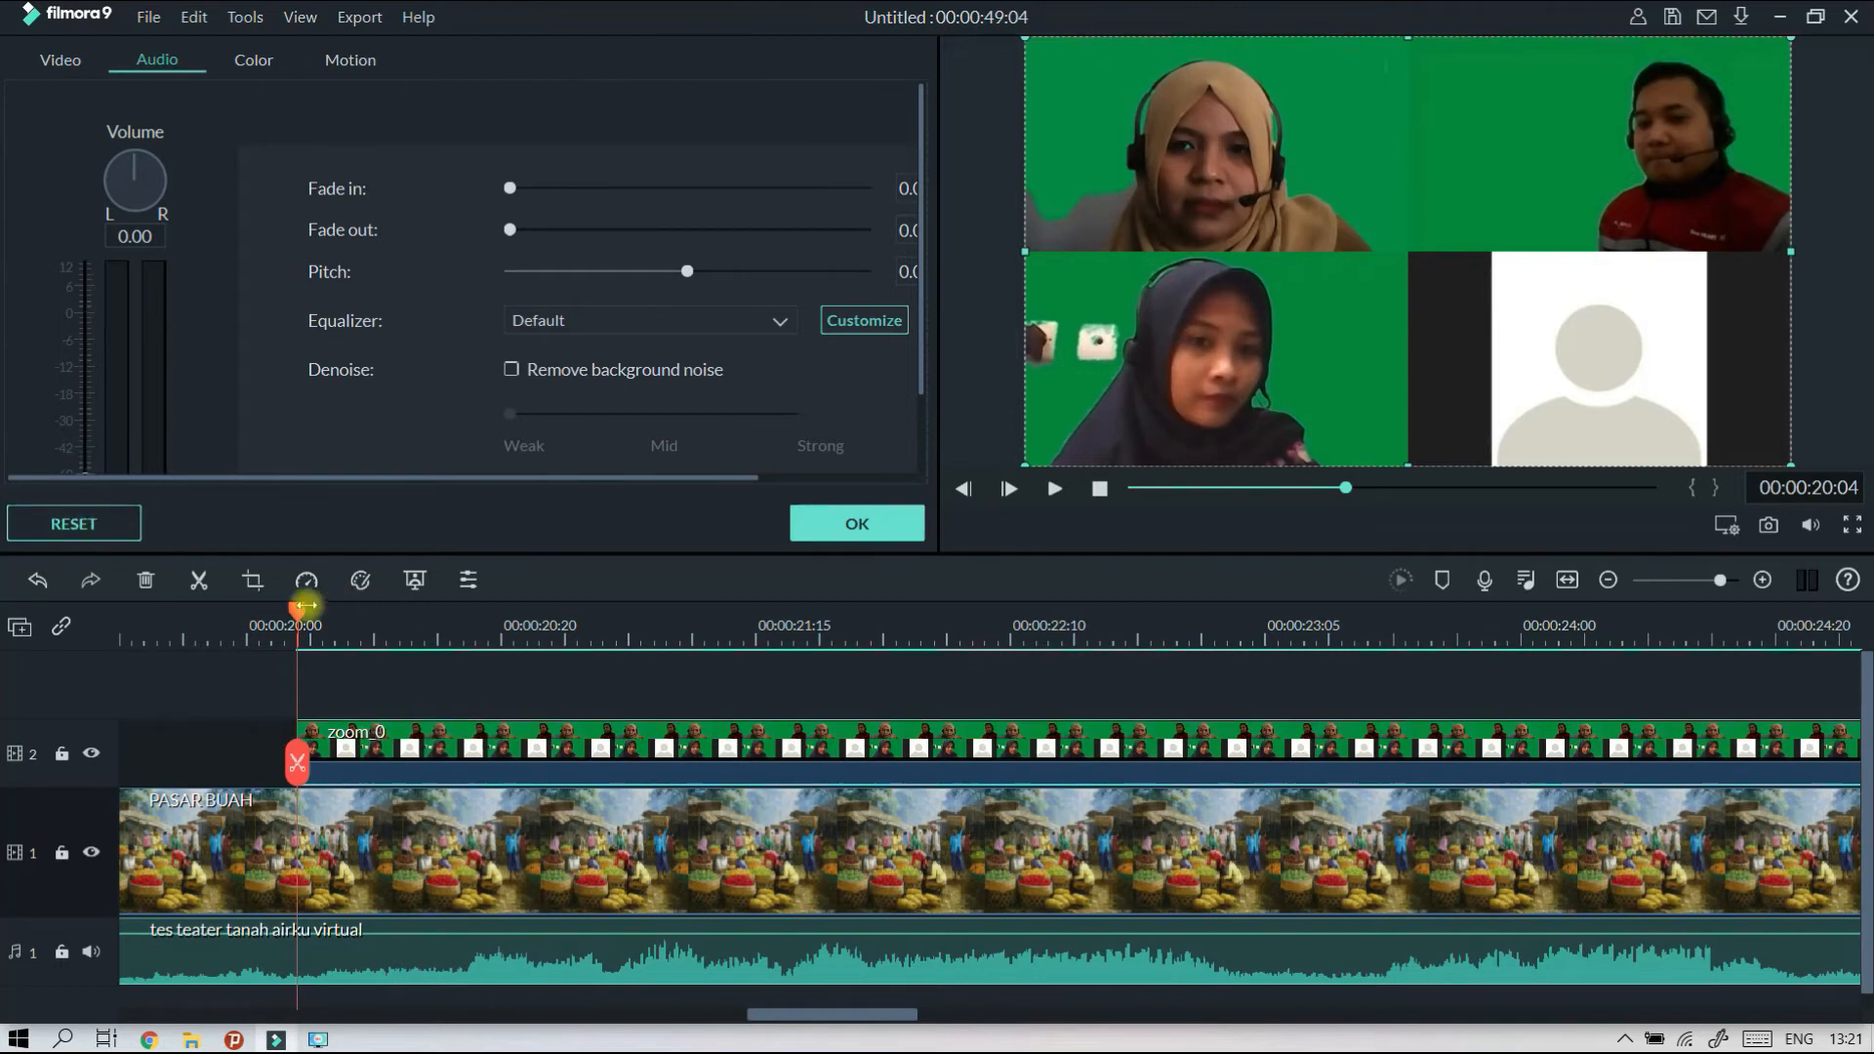
Play the muted zoom_0 clip from its start to check its sync with the theatre audio.
{"action": "left_click_drag", "start_coordinate": [294, 617], "coordinate": [284, 617]}
{"action": "left_click", "coordinate": [1055, 489]}
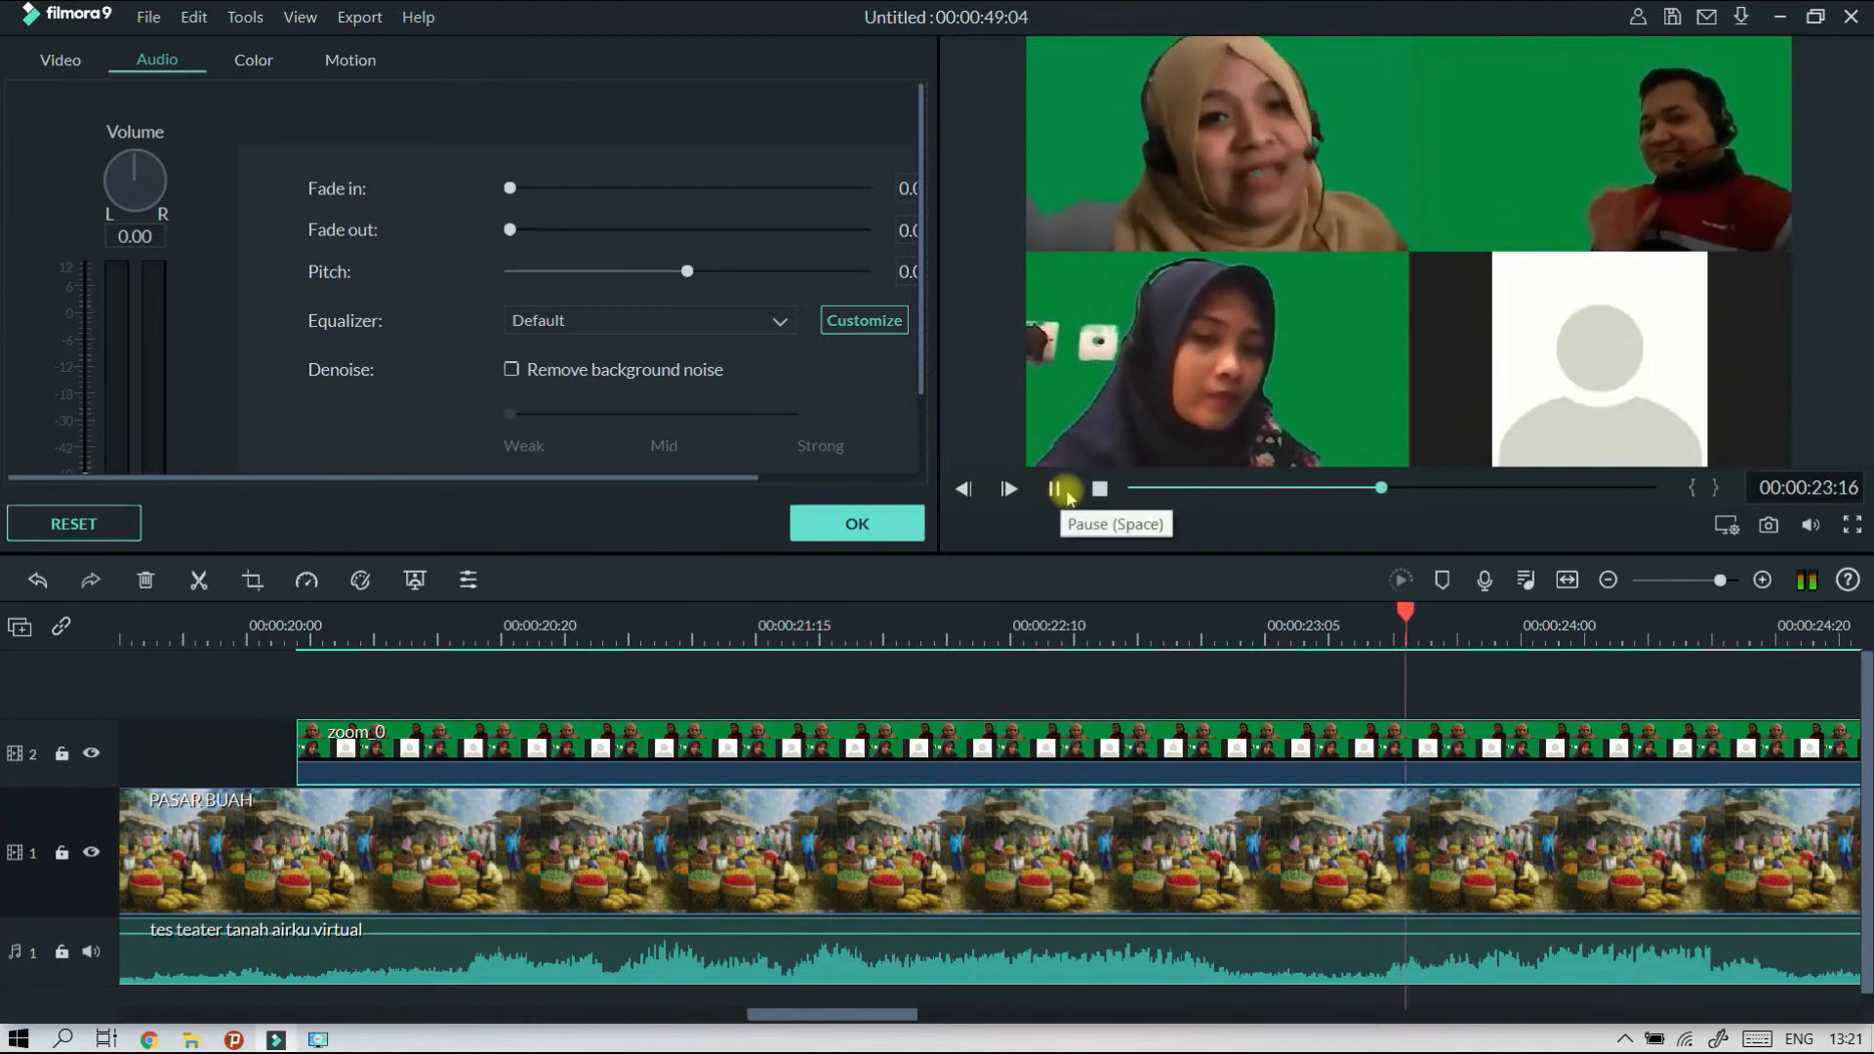
{"action": "left_click", "coordinate": [1057, 490]}
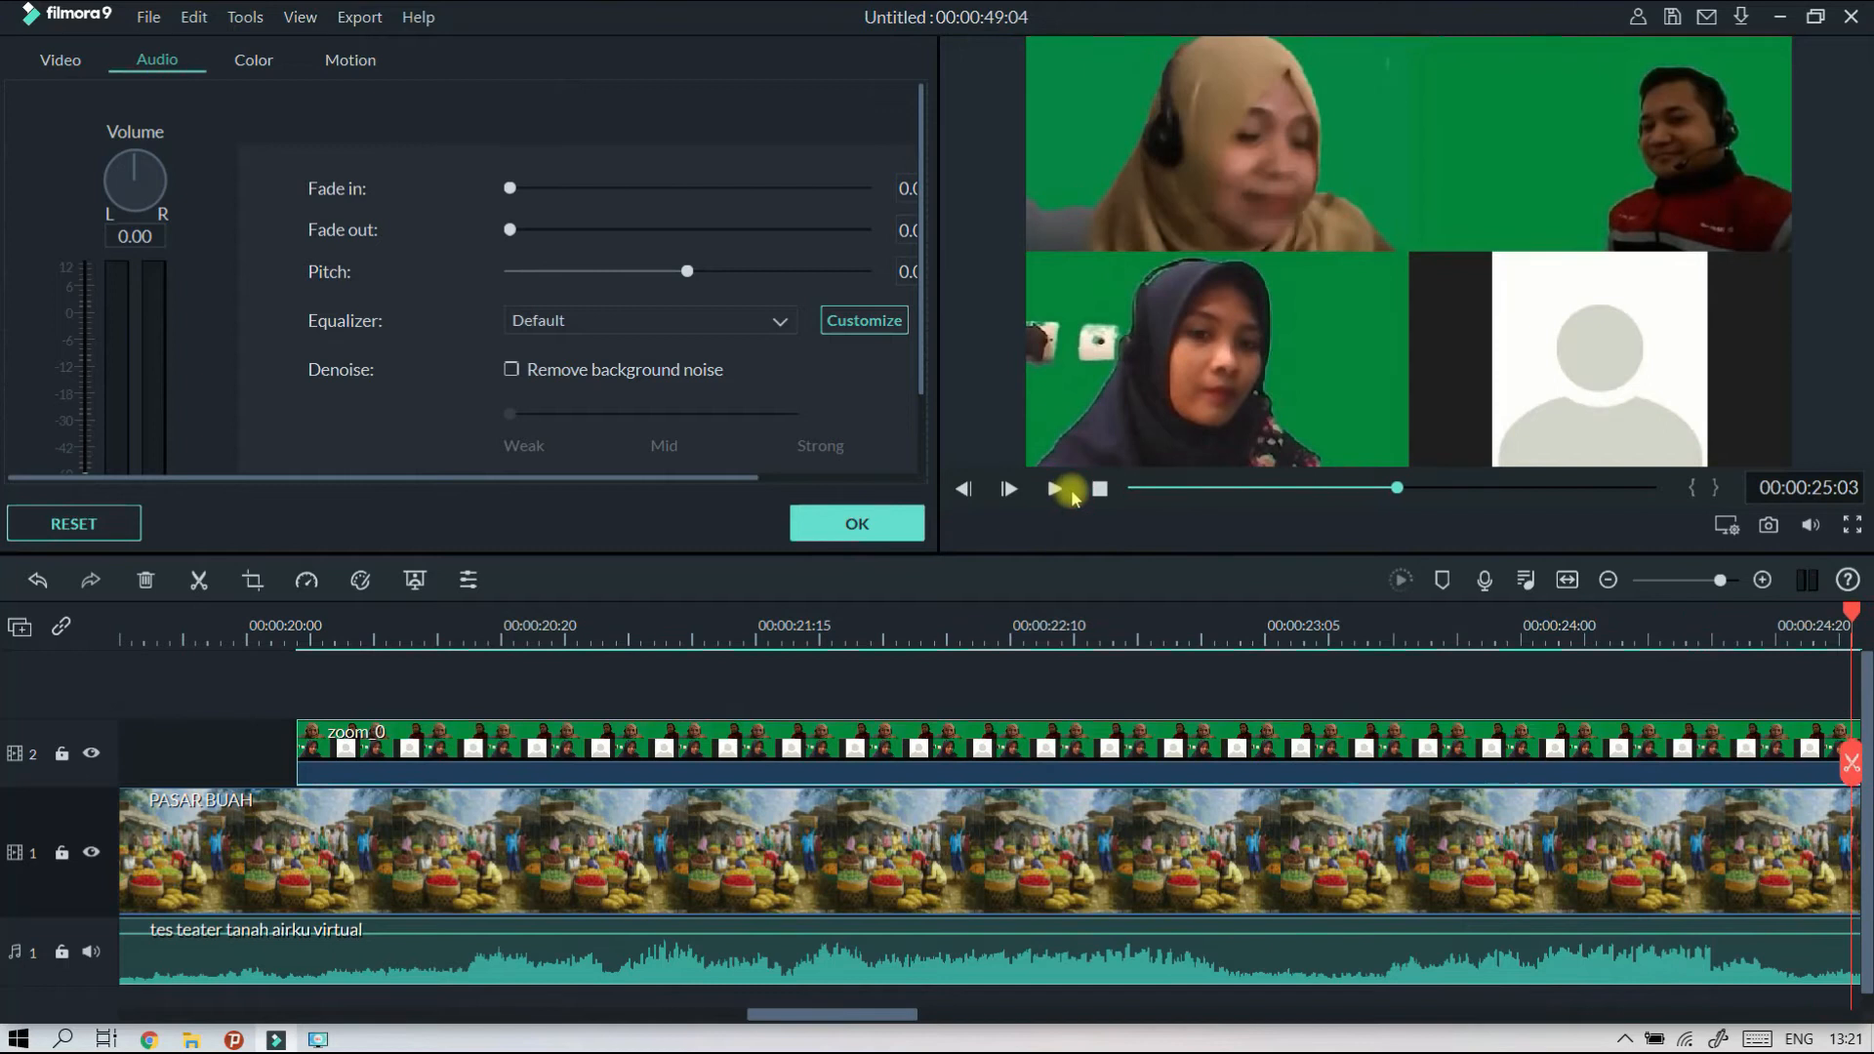
Open the zoom_0 clip for cropping in Crop and Zoom.
{"action": "left_click_drag", "start_coordinate": [1244, 625], "coordinate": [1026, 626]}
{"action": "left_click_drag", "start_coordinate": [786, 1015], "coordinate": [857, 1018]}
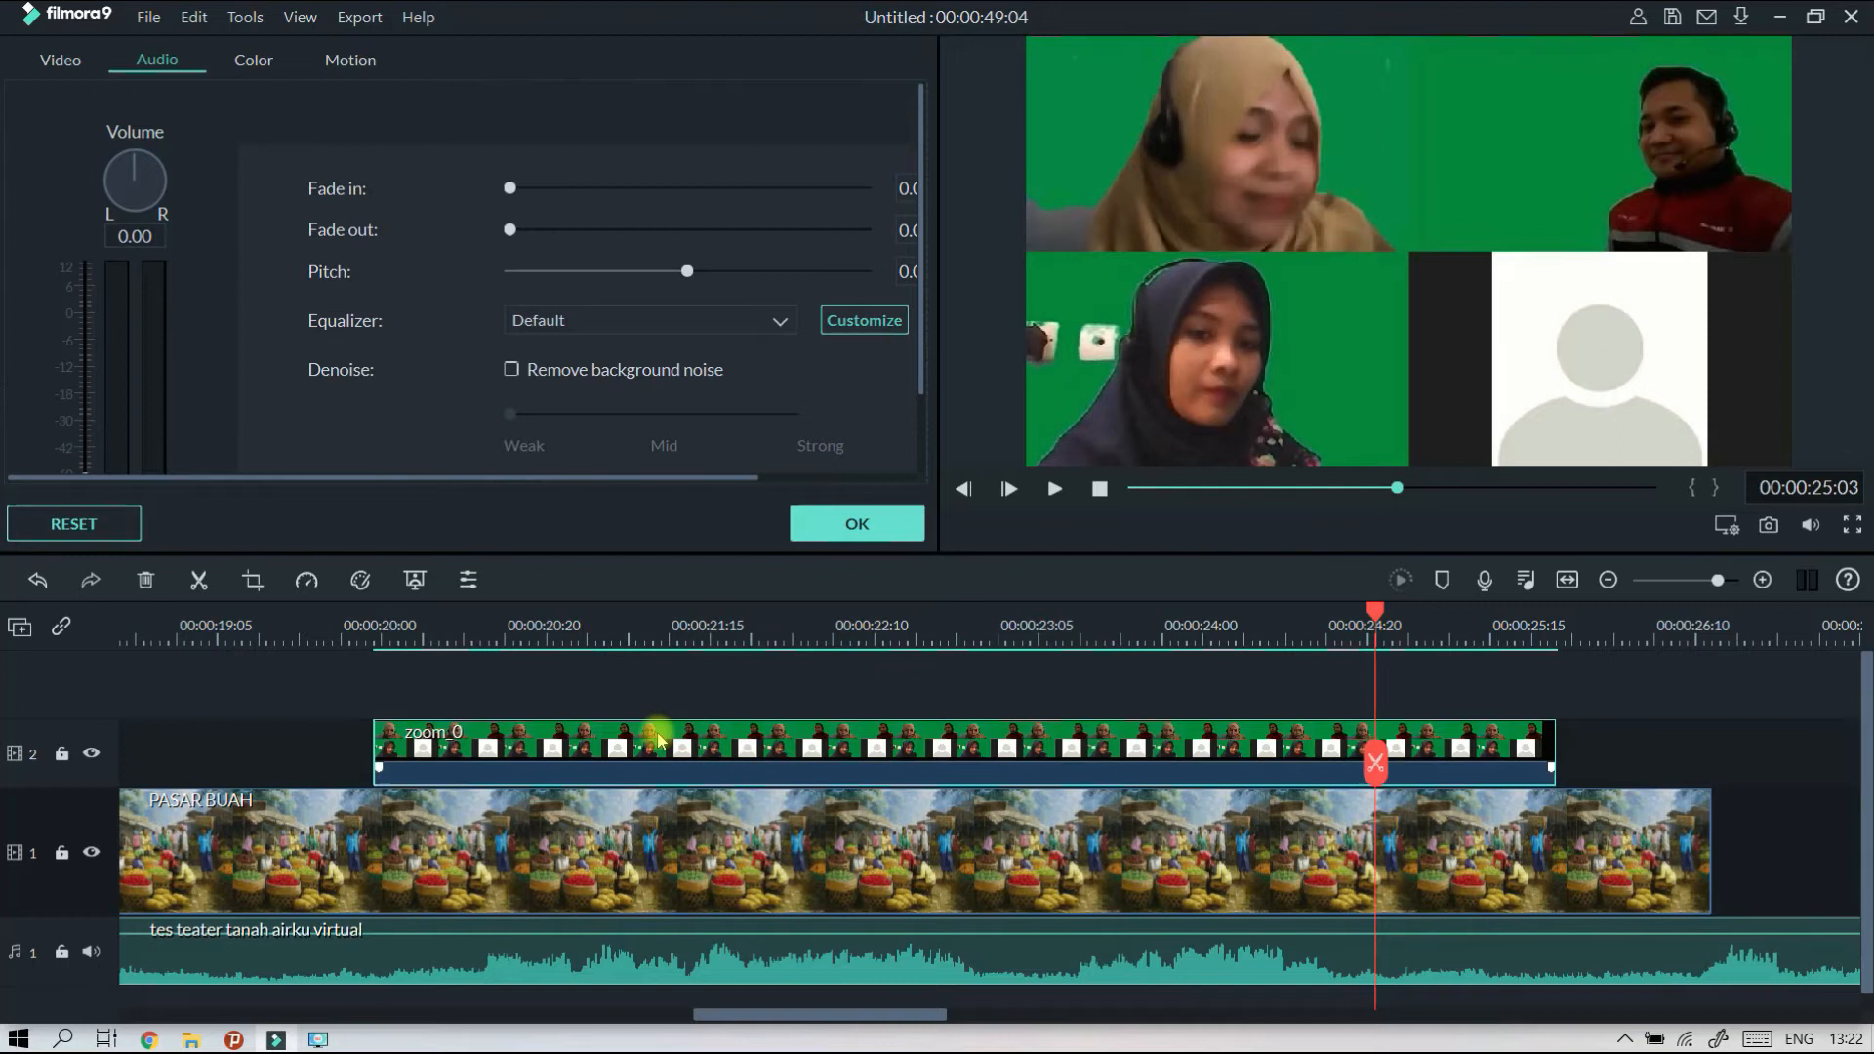
{"action": "left_click", "coordinate": [255, 581]}
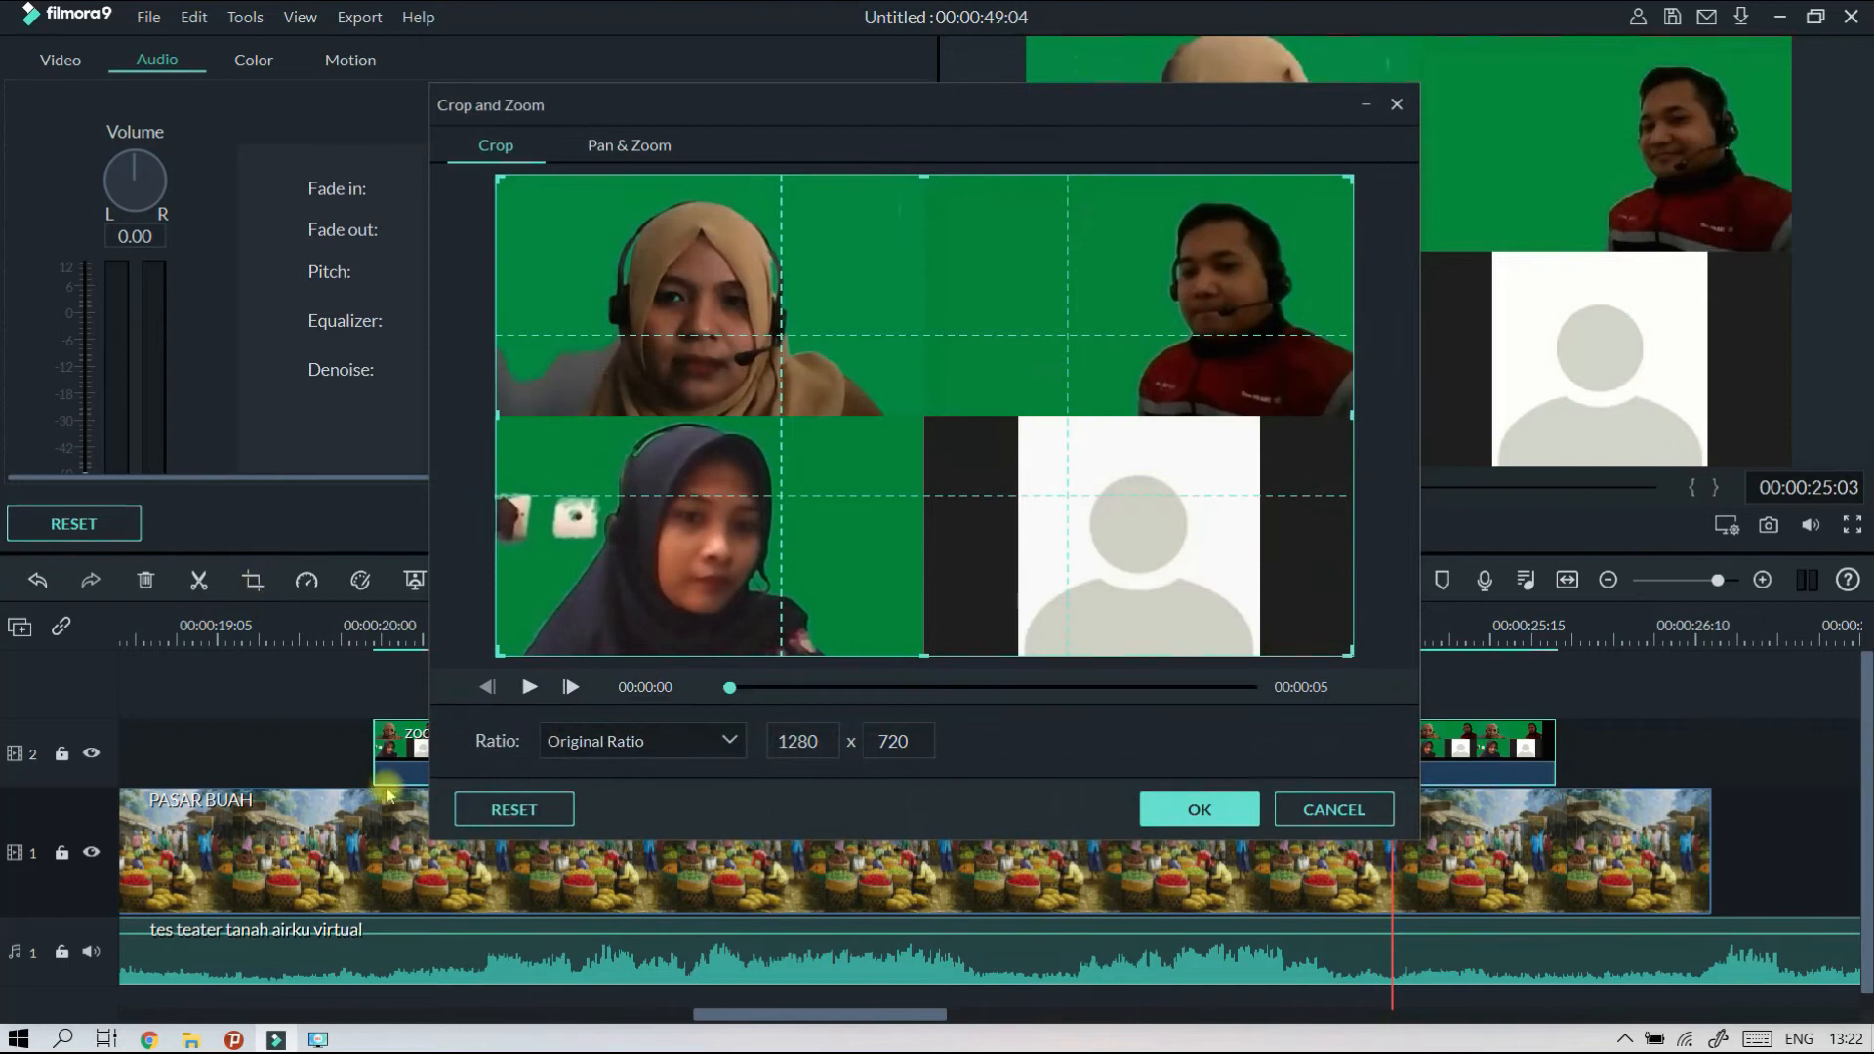
Try a crop around the upper-left participant at the original ratio, and return the crop frame to the full 1280 x 720.
{"action": "left_click", "coordinate": [617, 747]}
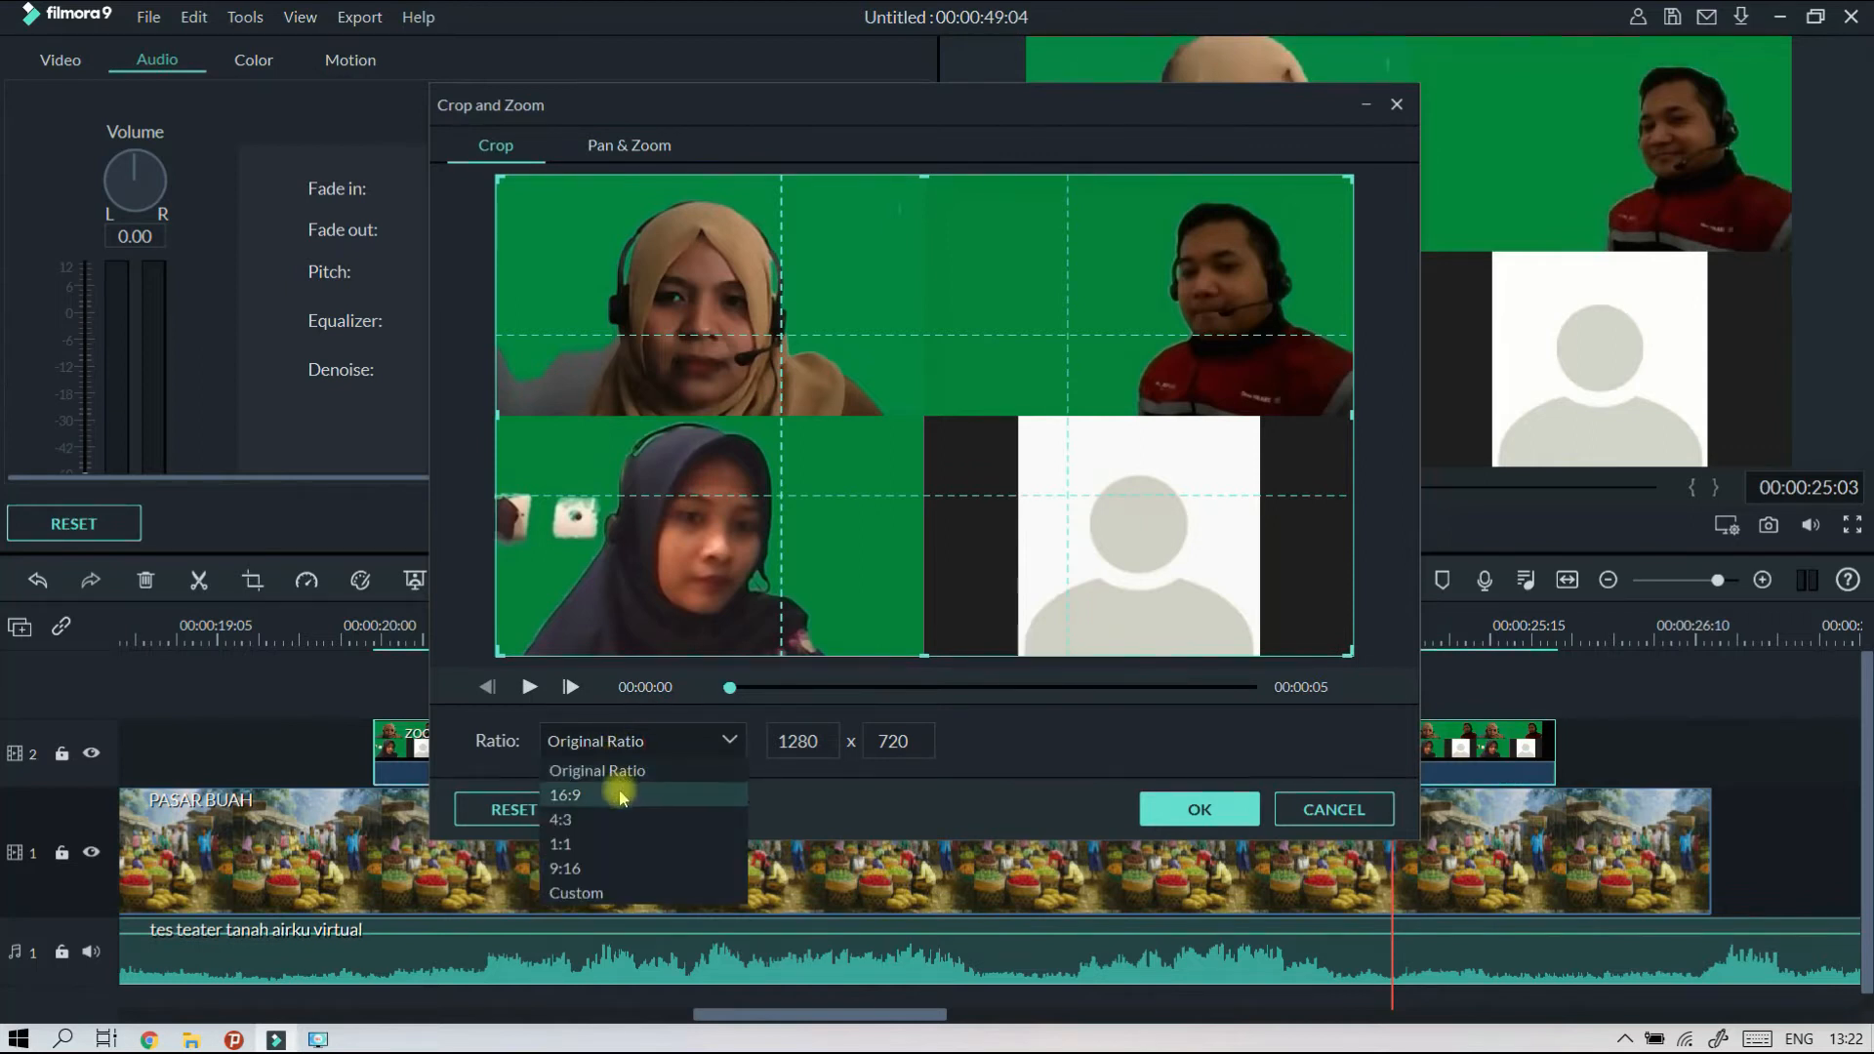
{"action": "left_click", "coordinate": [616, 894]}
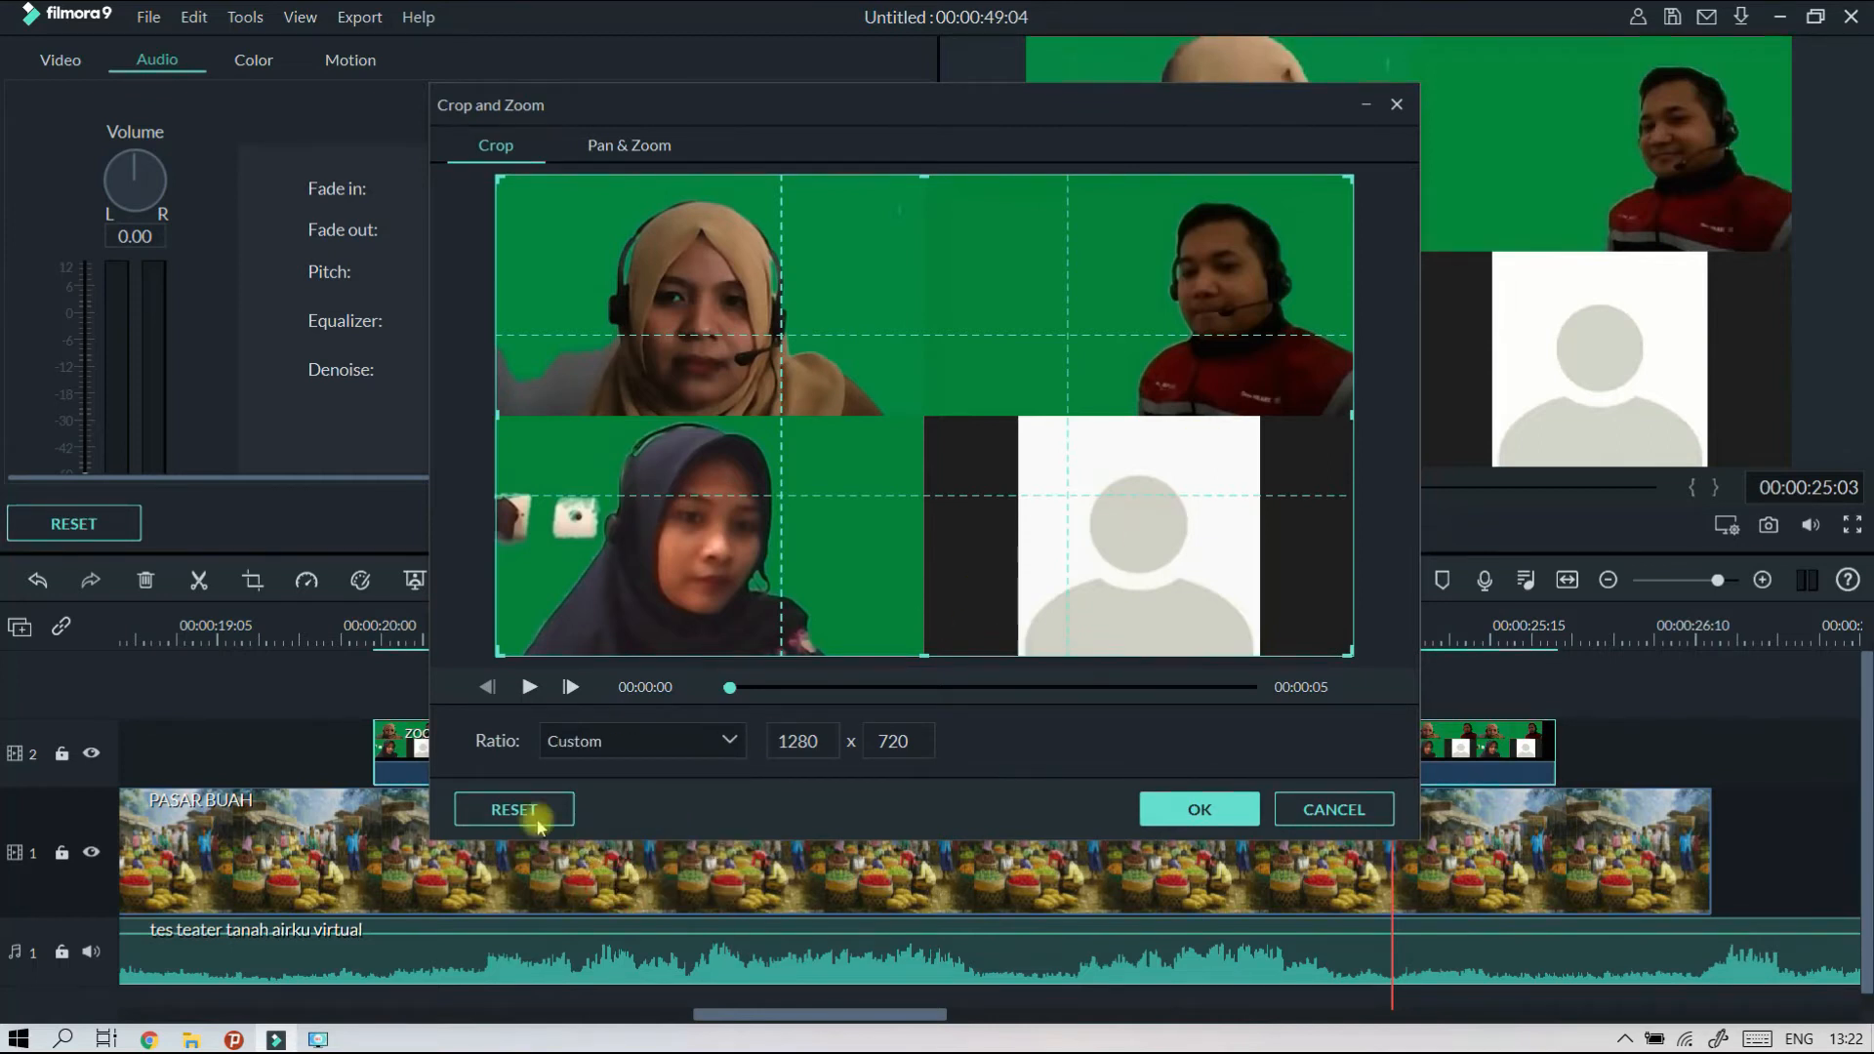
{"action": "left_click", "coordinate": [579, 747]}
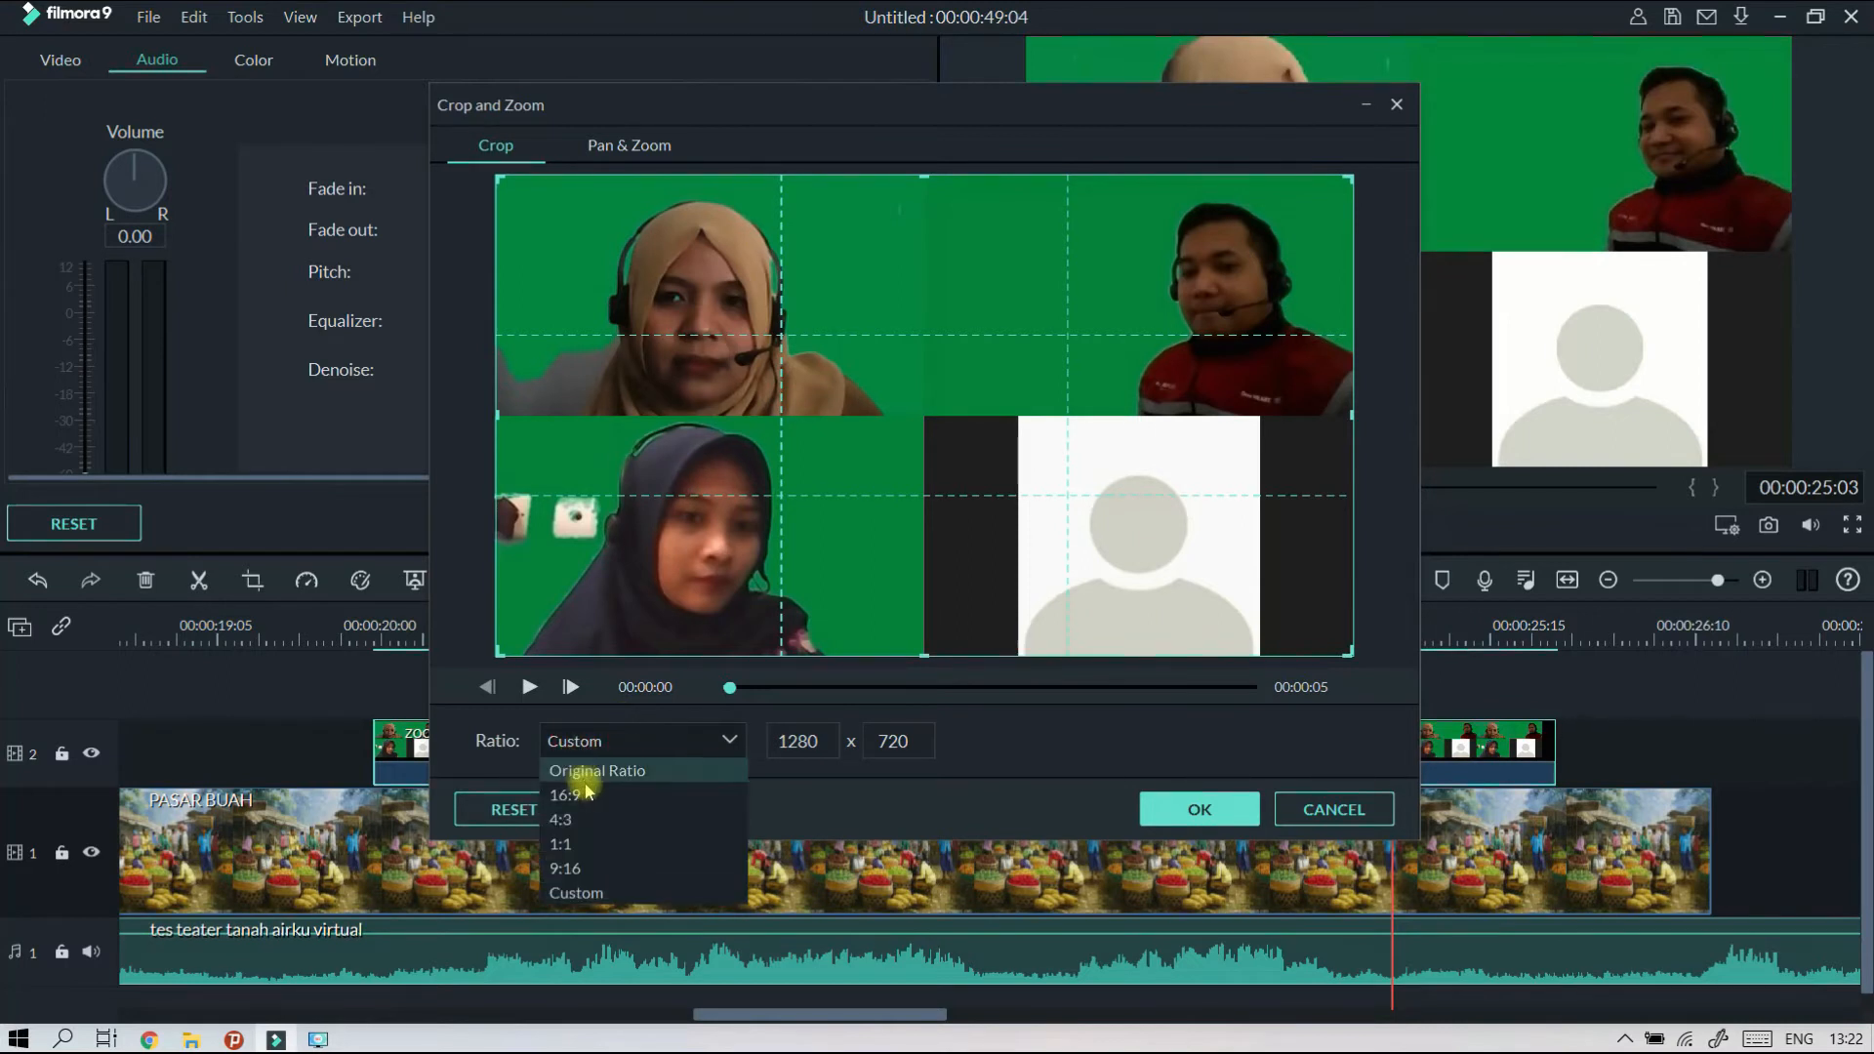
{"action": "left_click", "coordinate": [610, 770]}
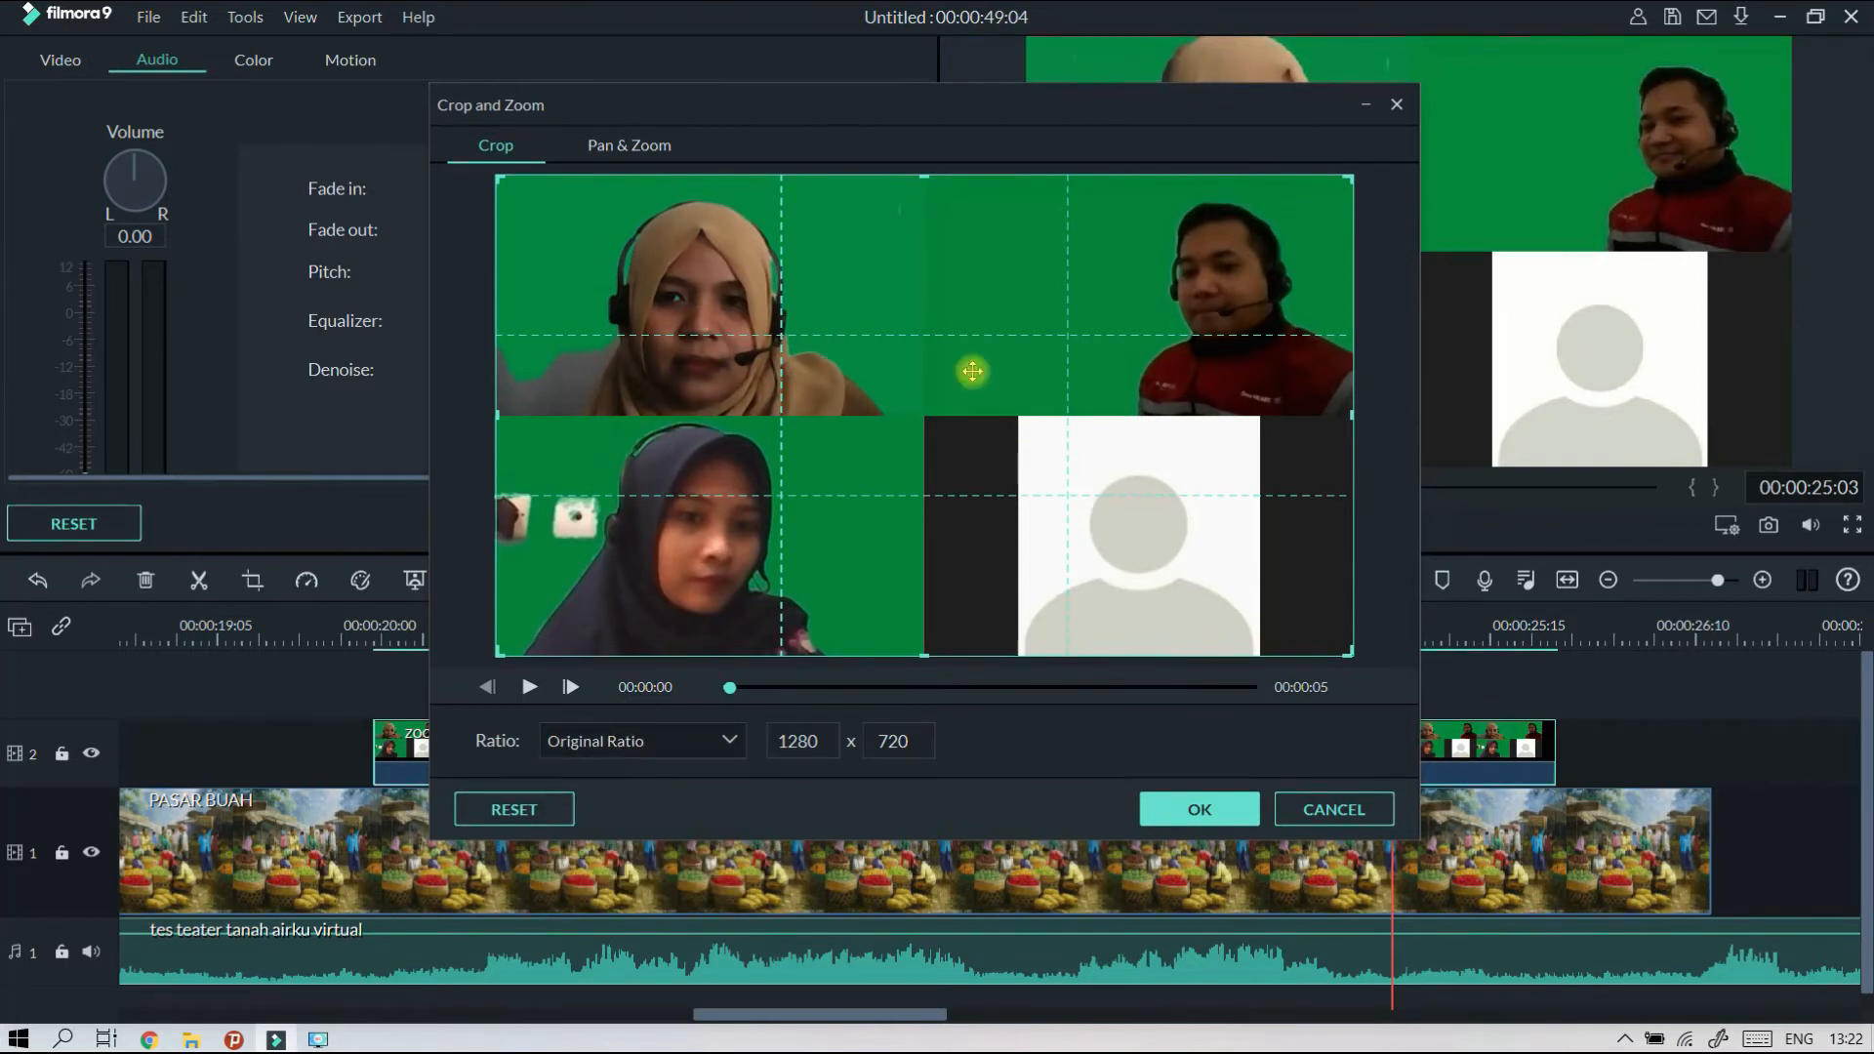
{"action": "left_click_drag", "start_coordinate": [1348, 412], "coordinate": [1027, 387]}
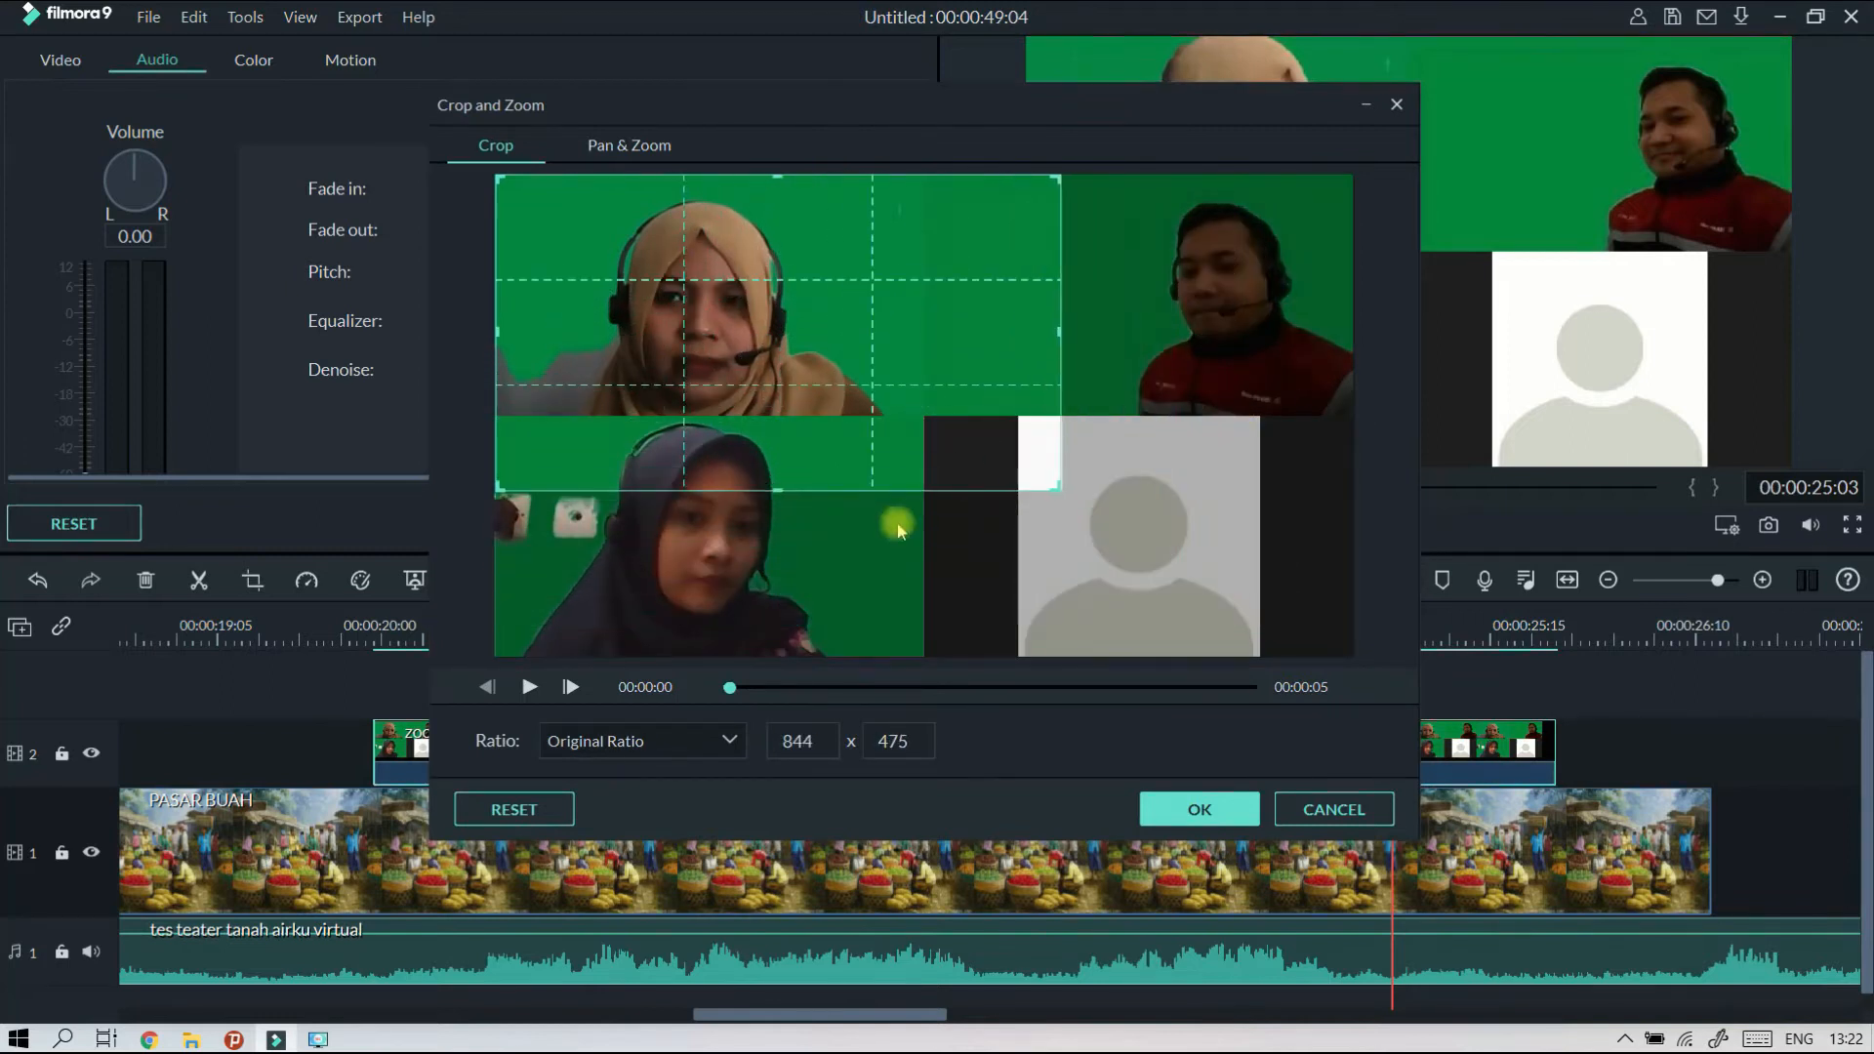
{"action": "left_click_drag", "start_coordinate": [782, 489], "coordinate": [945, 669]}
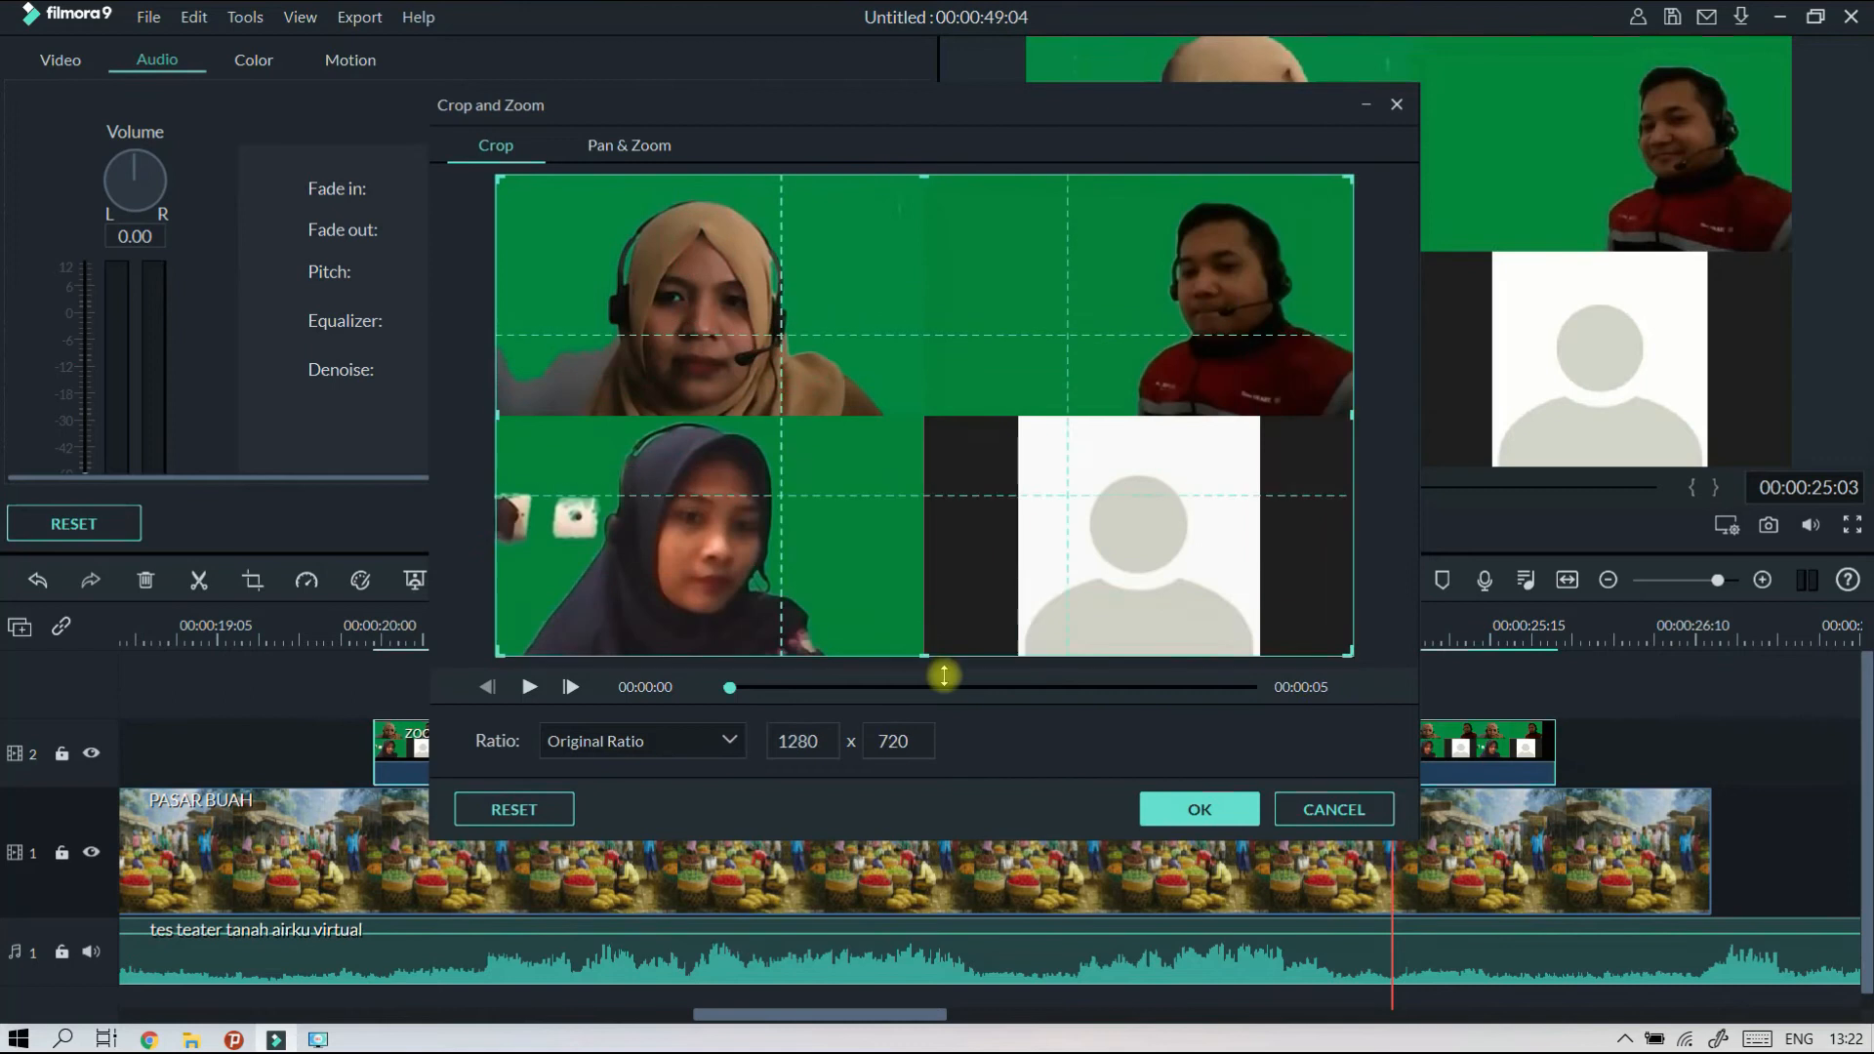
Crop the zoom_0 clip with a custom ratio to the upper-left participant, at about 640 x 348, and apply it.
{"action": "left_click", "coordinate": [564, 742]}
{"action": "left_click", "coordinate": [586, 844]}
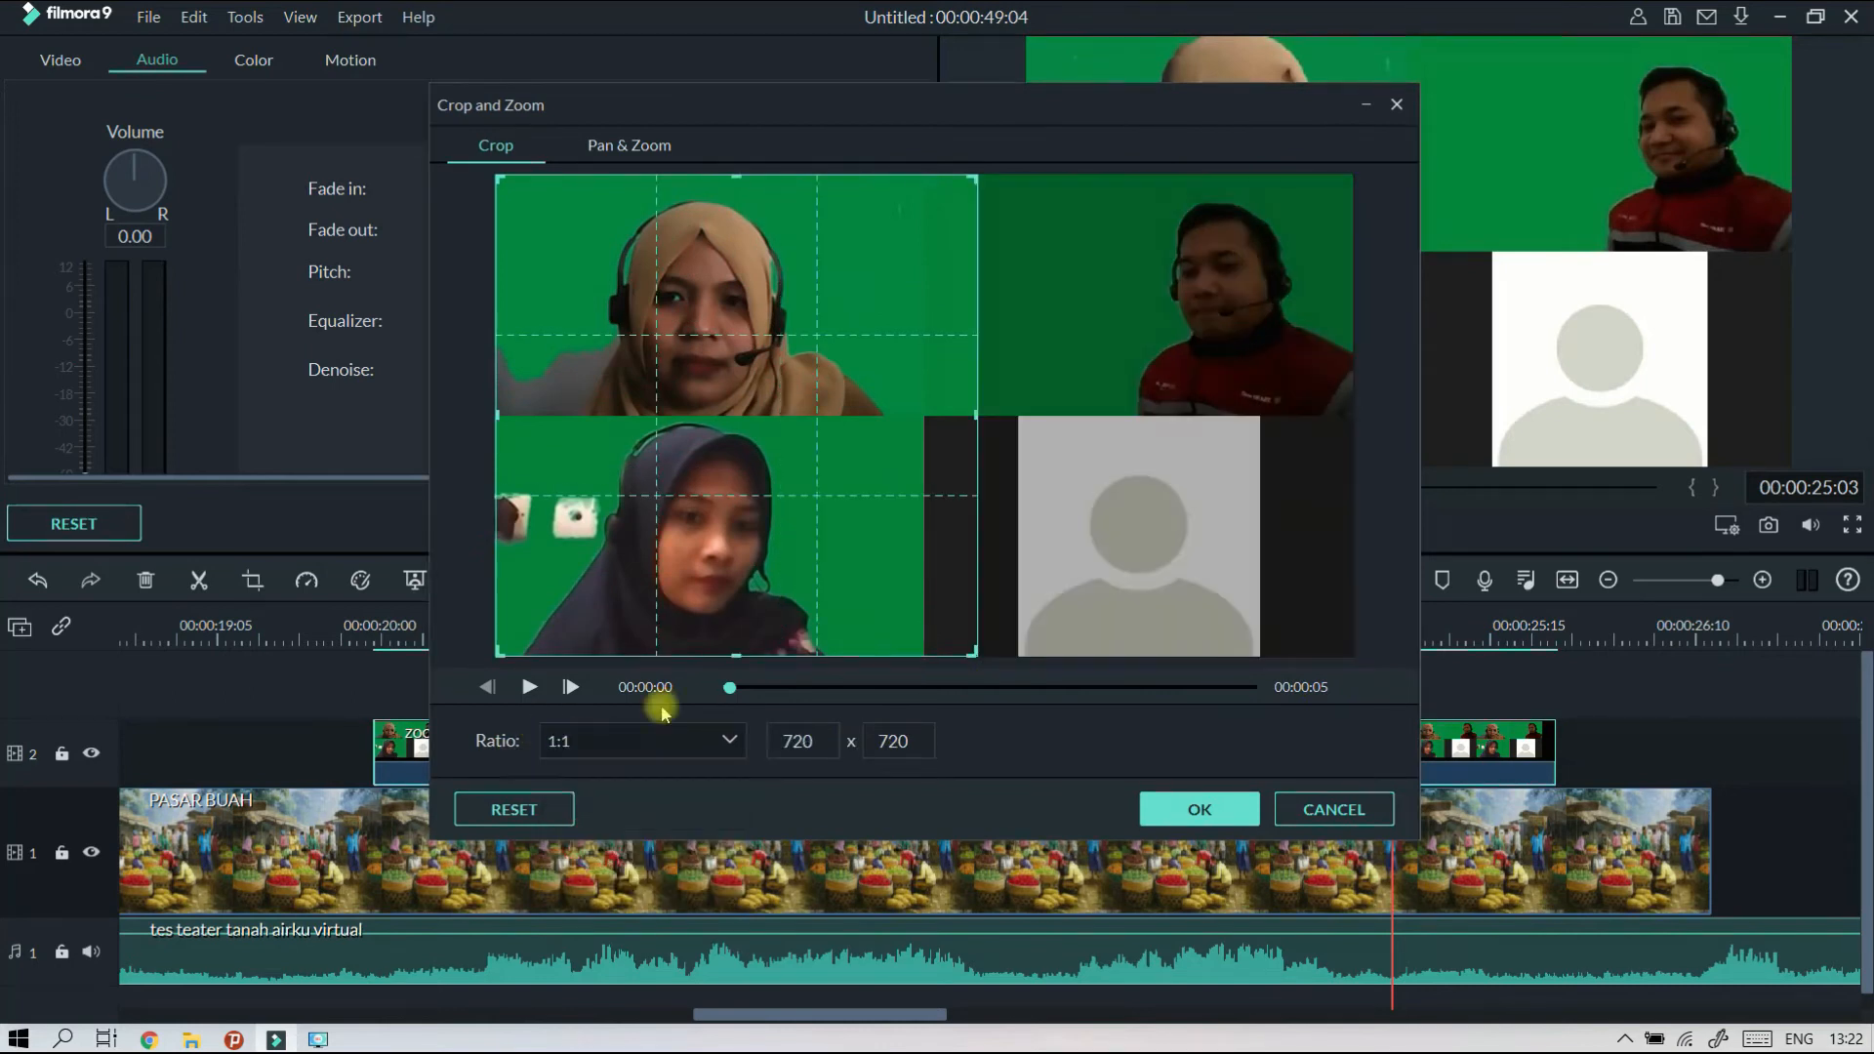
{"action": "left_click_drag", "start_coordinate": [975, 650], "coordinate": [927, 603]}
{"action": "left_click", "coordinate": [645, 740]}
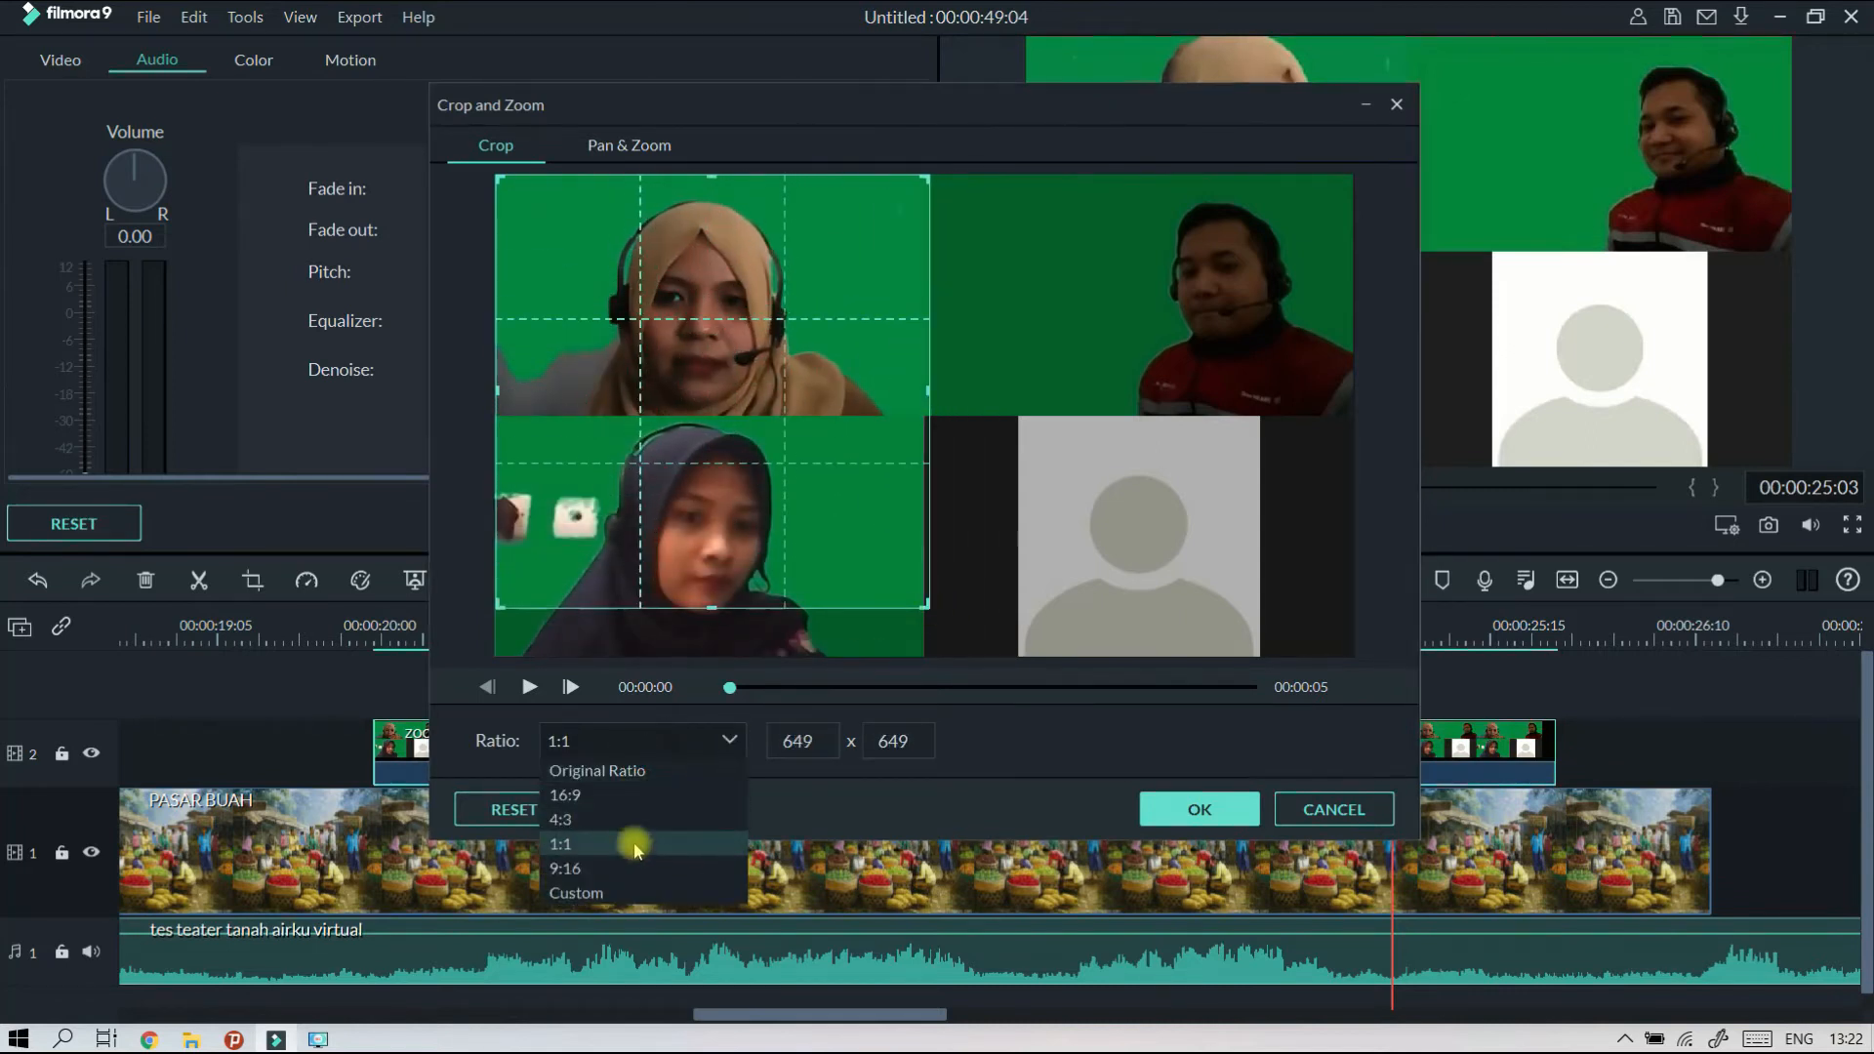
{"action": "left_click", "coordinate": [635, 892]}
{"action": "mouse_move", "coordinate": [926, 392]}
{"action": "left_mouse_down"}
{"action": "mouse_move", "coordinate": [979, 390]}
{"action": "mouse_move", "coordinate": [924, 387]}
{"action": "left_mouse_up"}
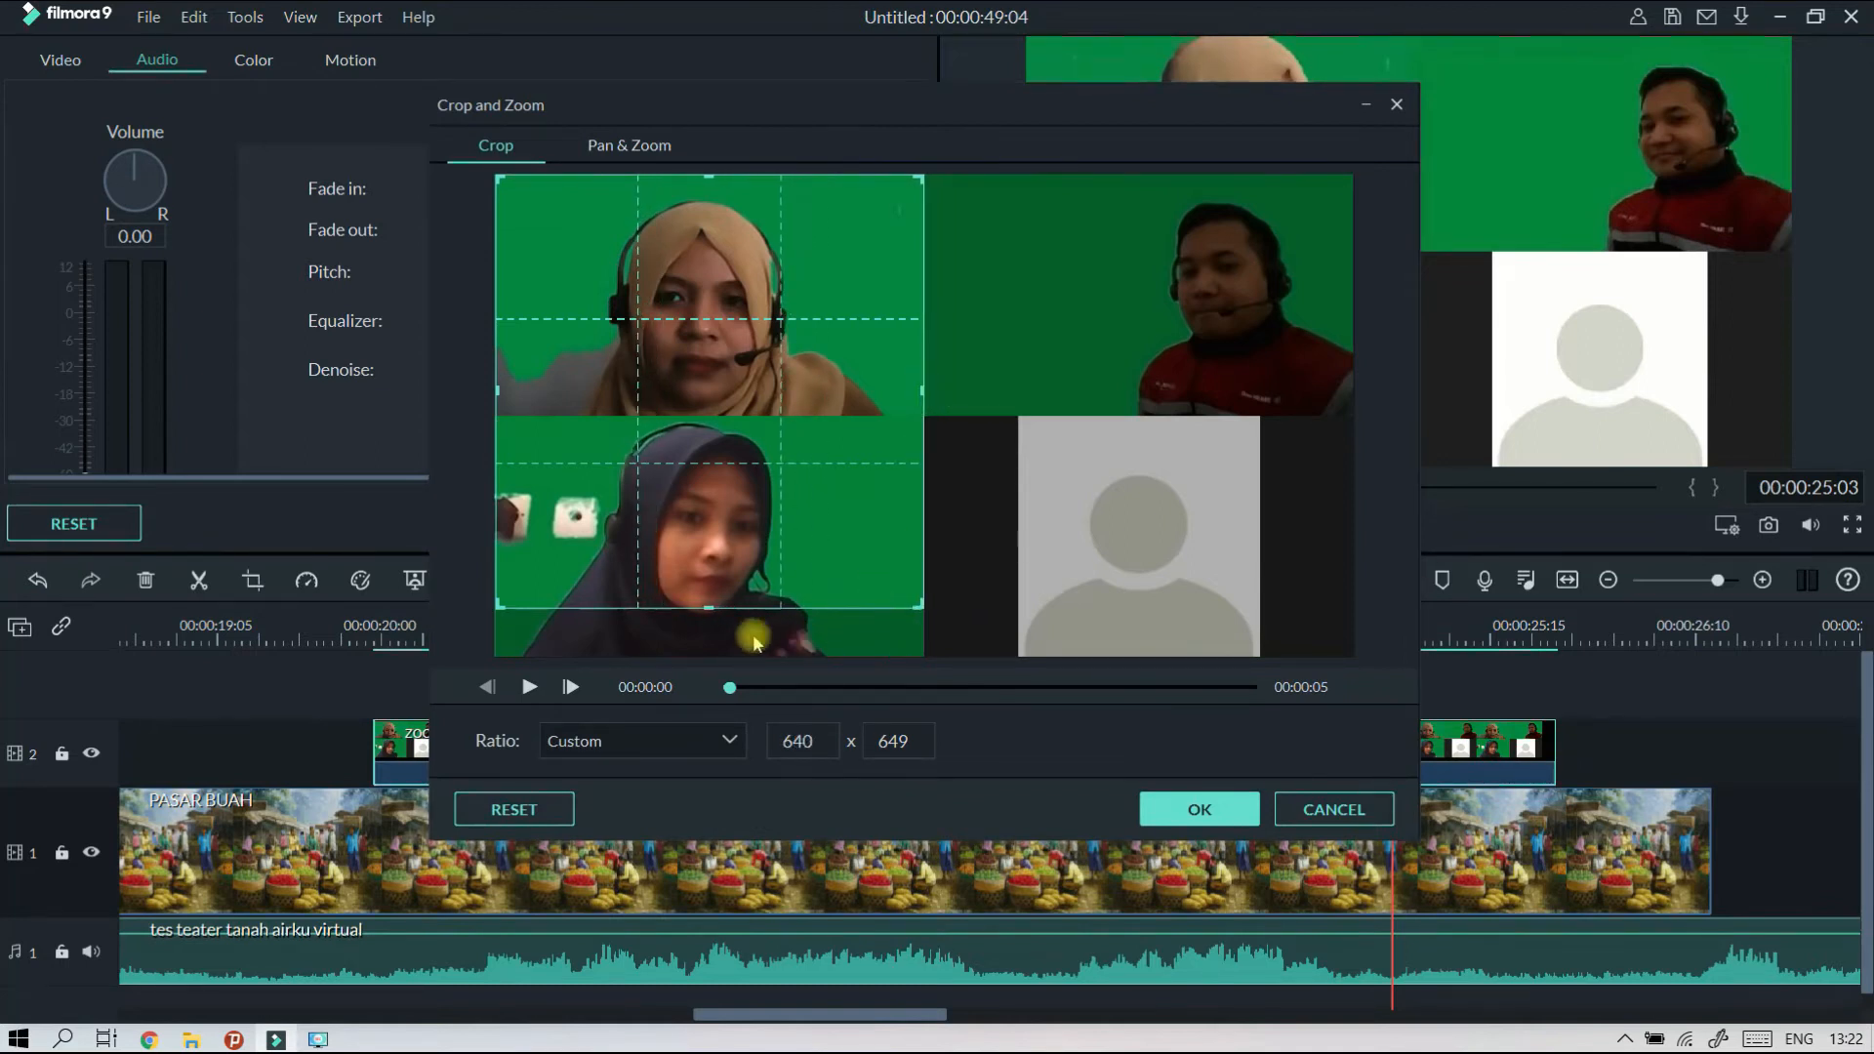
{"action": "left_click_drag", "start_coordinate": [710, 607], "coordinate": [753, 406]}
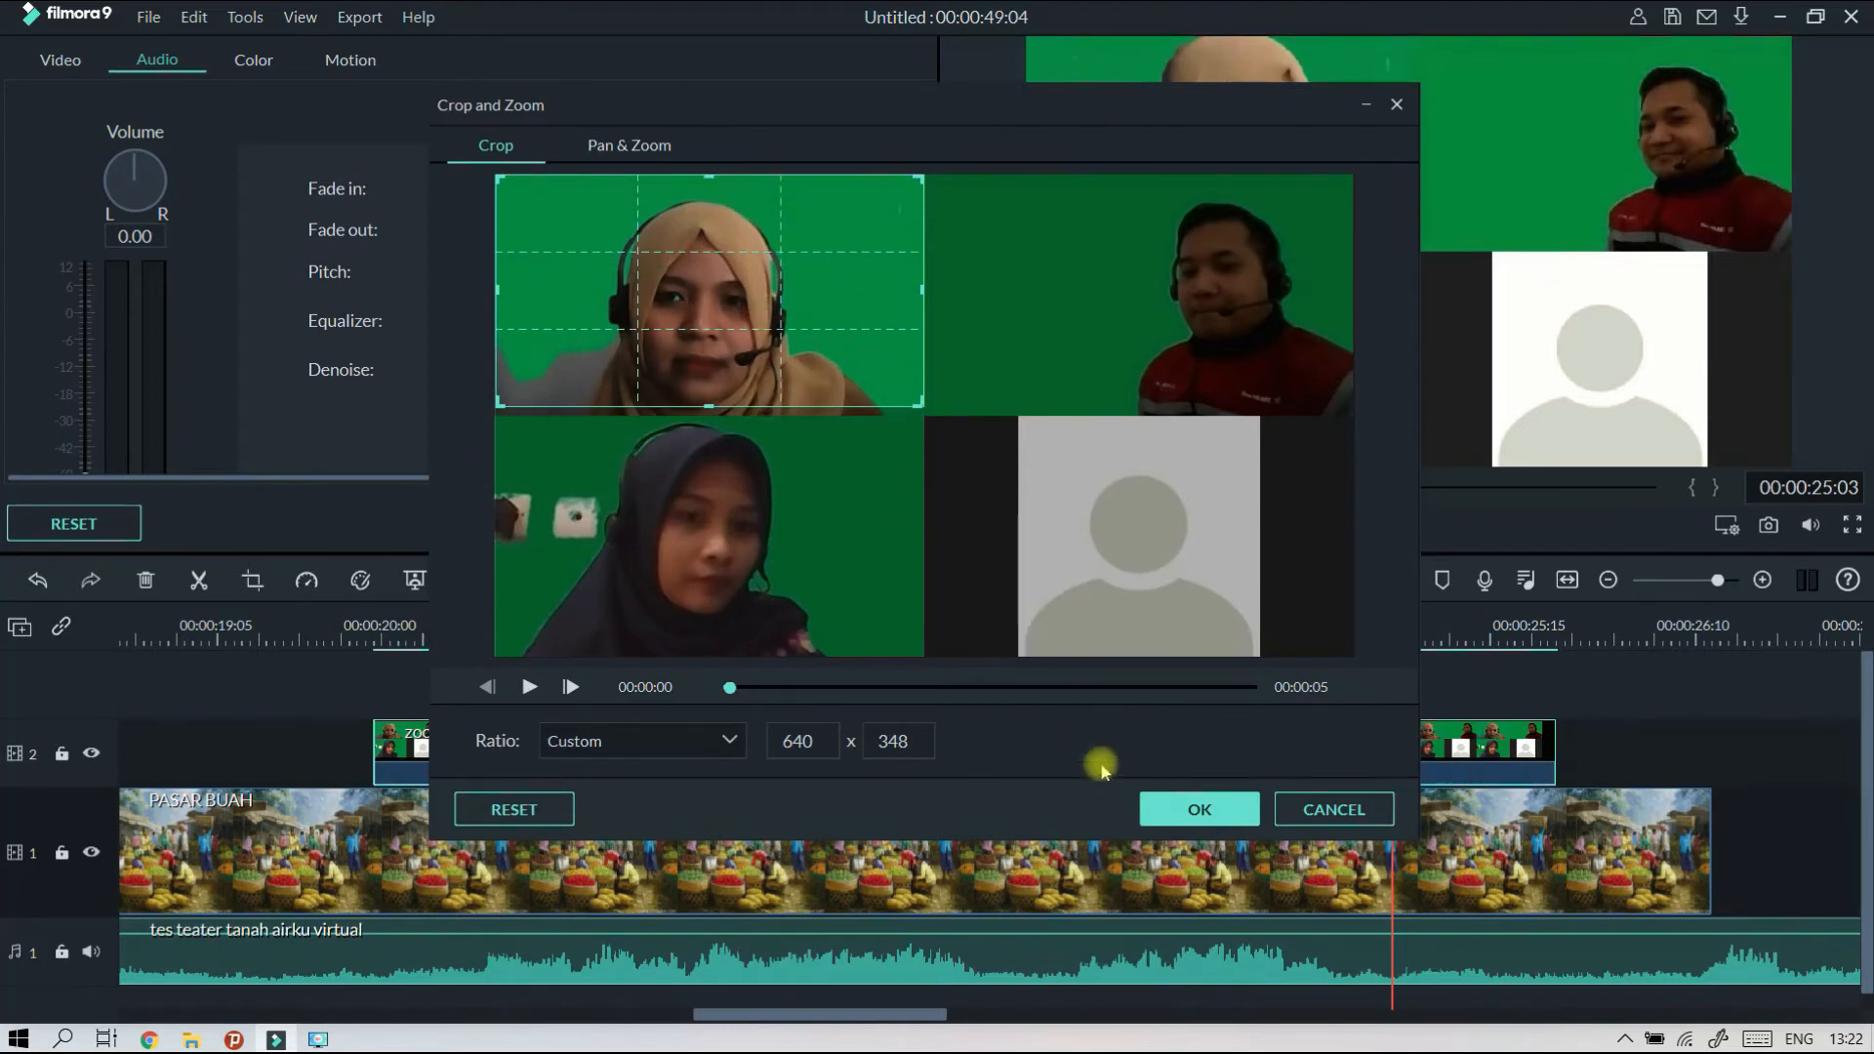
{"action": "left_click", "coordinate": [1186, 809]}
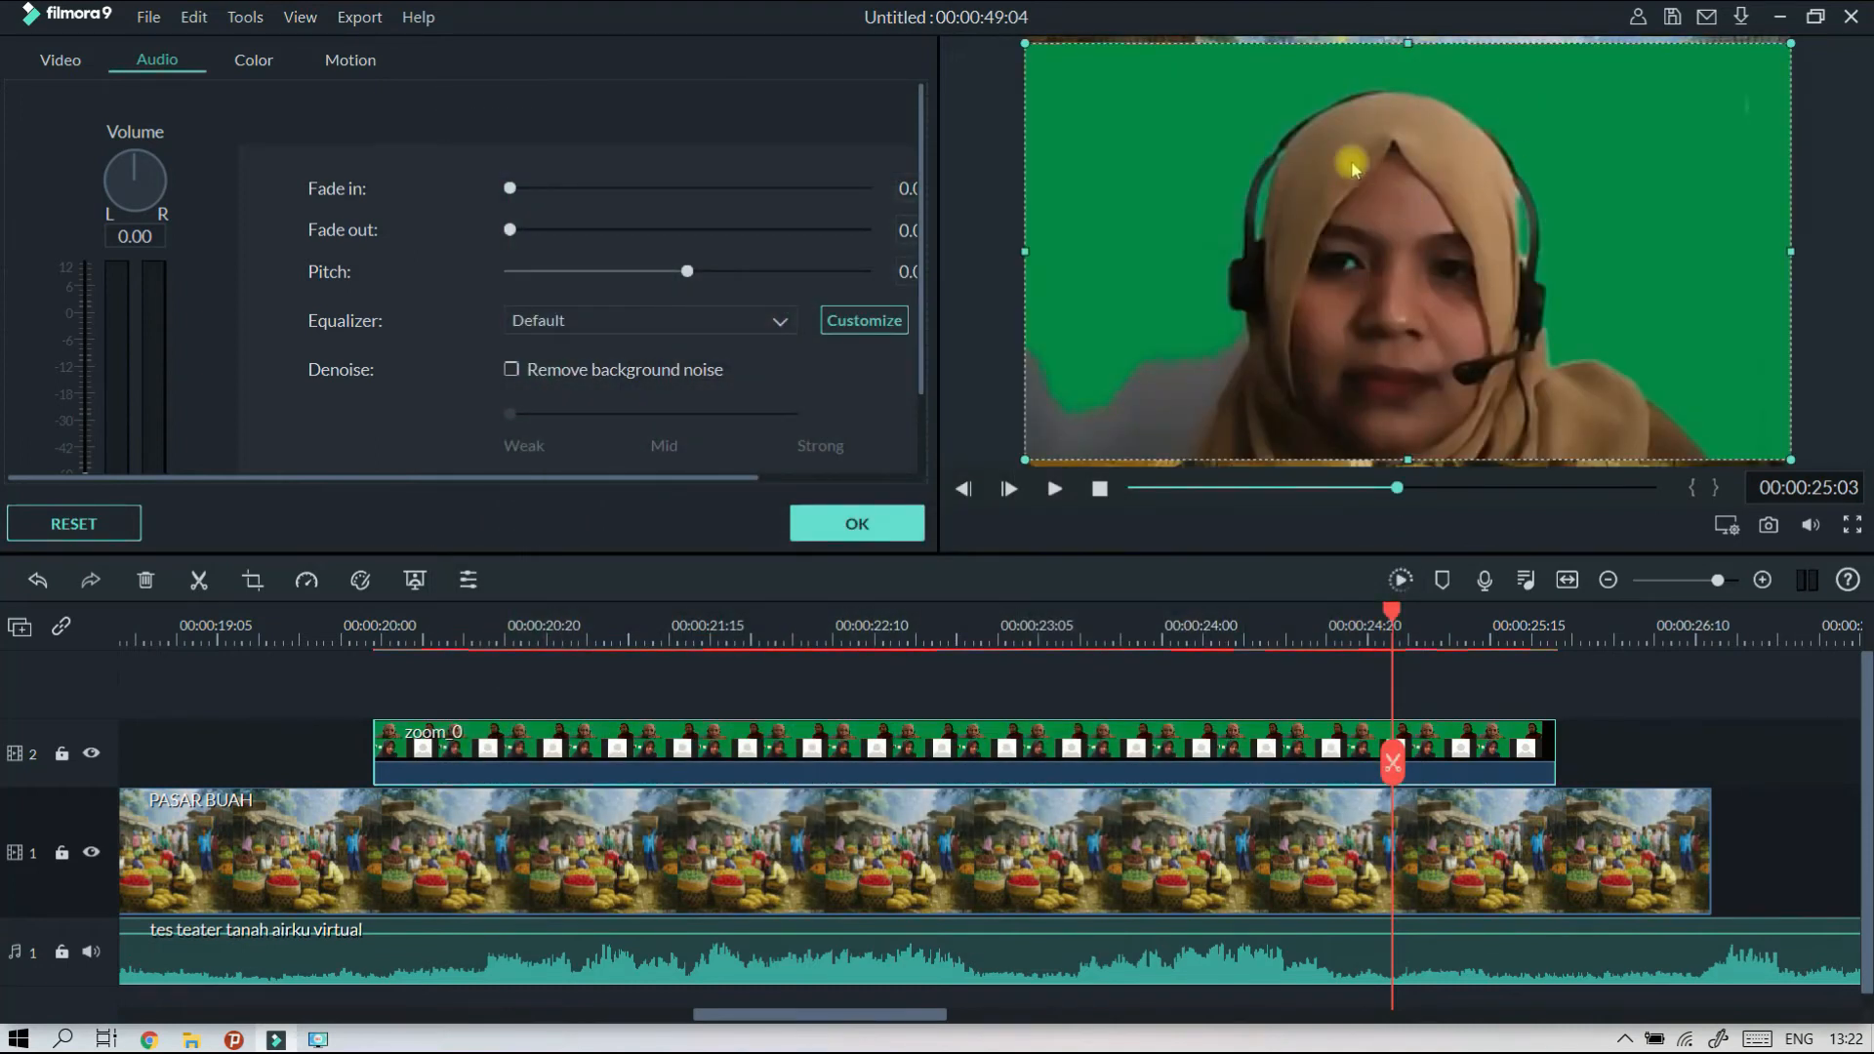
Play the cropped zoom_0 clip from its start to review the new framing.
{"action": "left_click", "coordinate": [366, 623]}
{"action": "left_click", "coordinate": [1058, 491]}
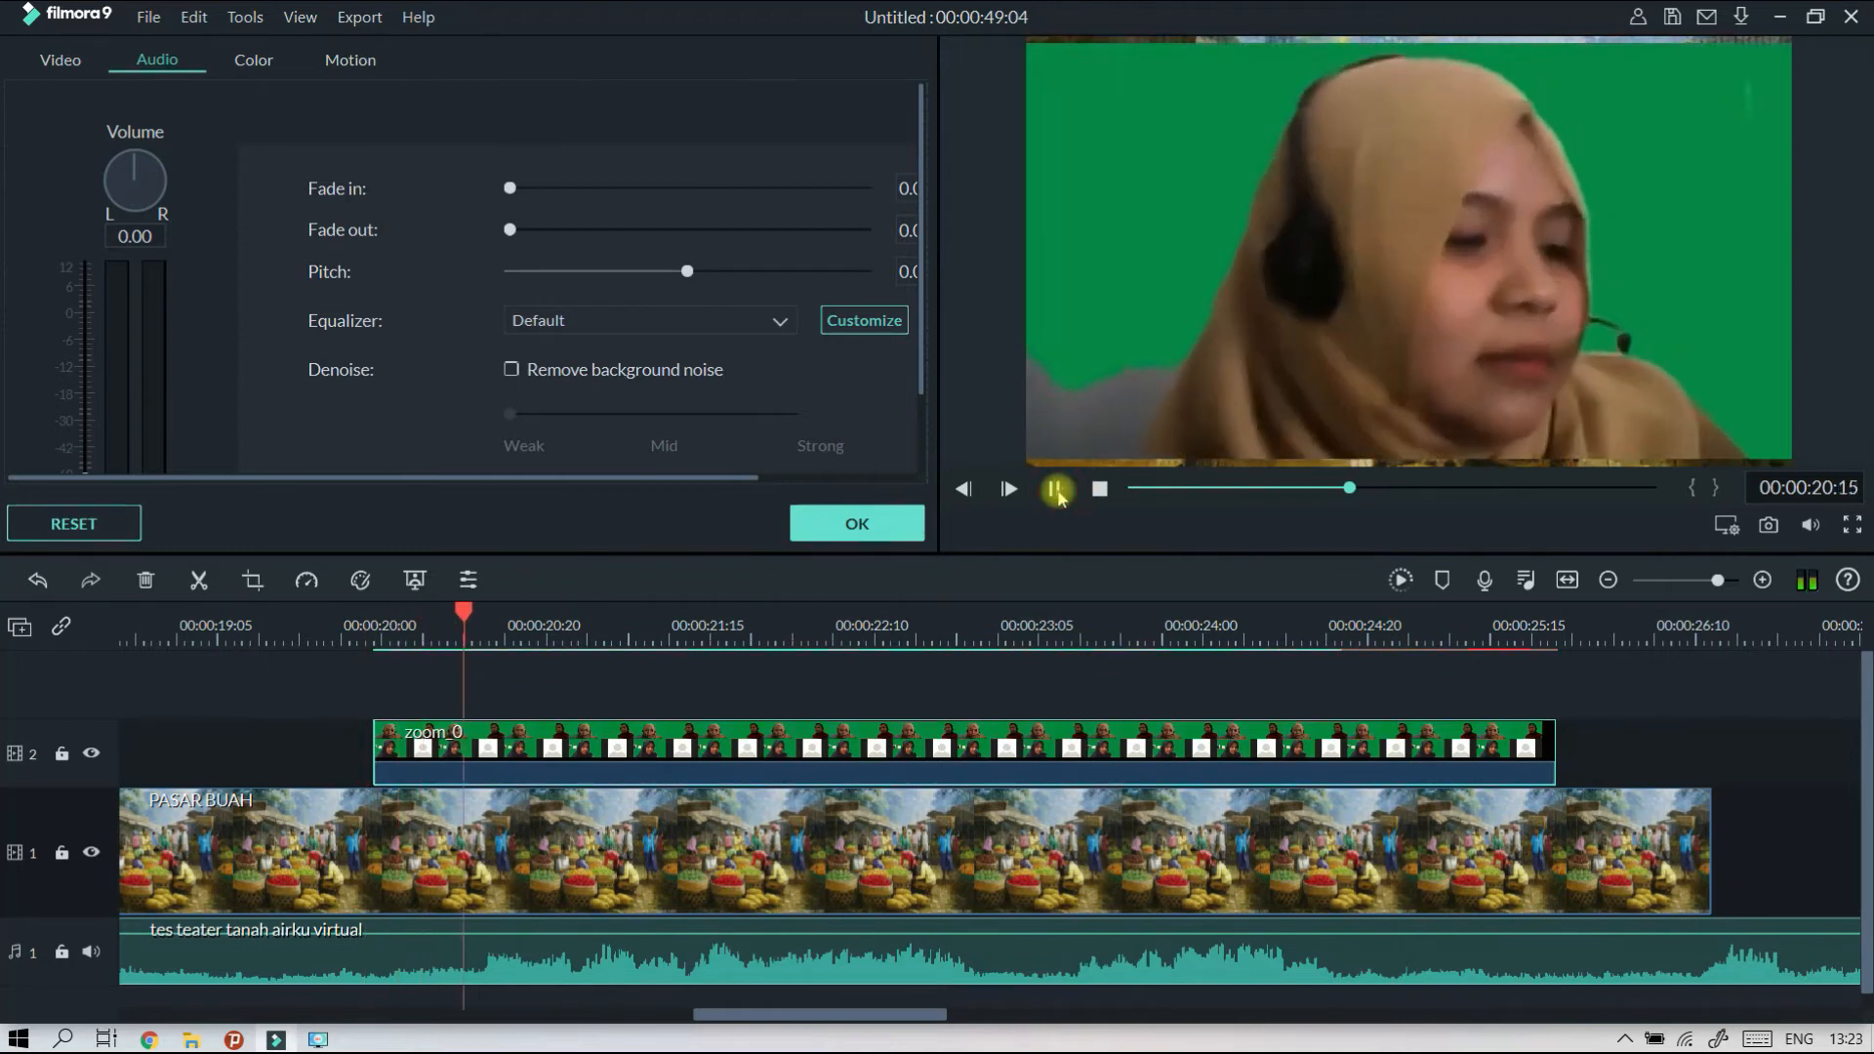
{"action": "left_click", "coordinate": [1058, 491]}
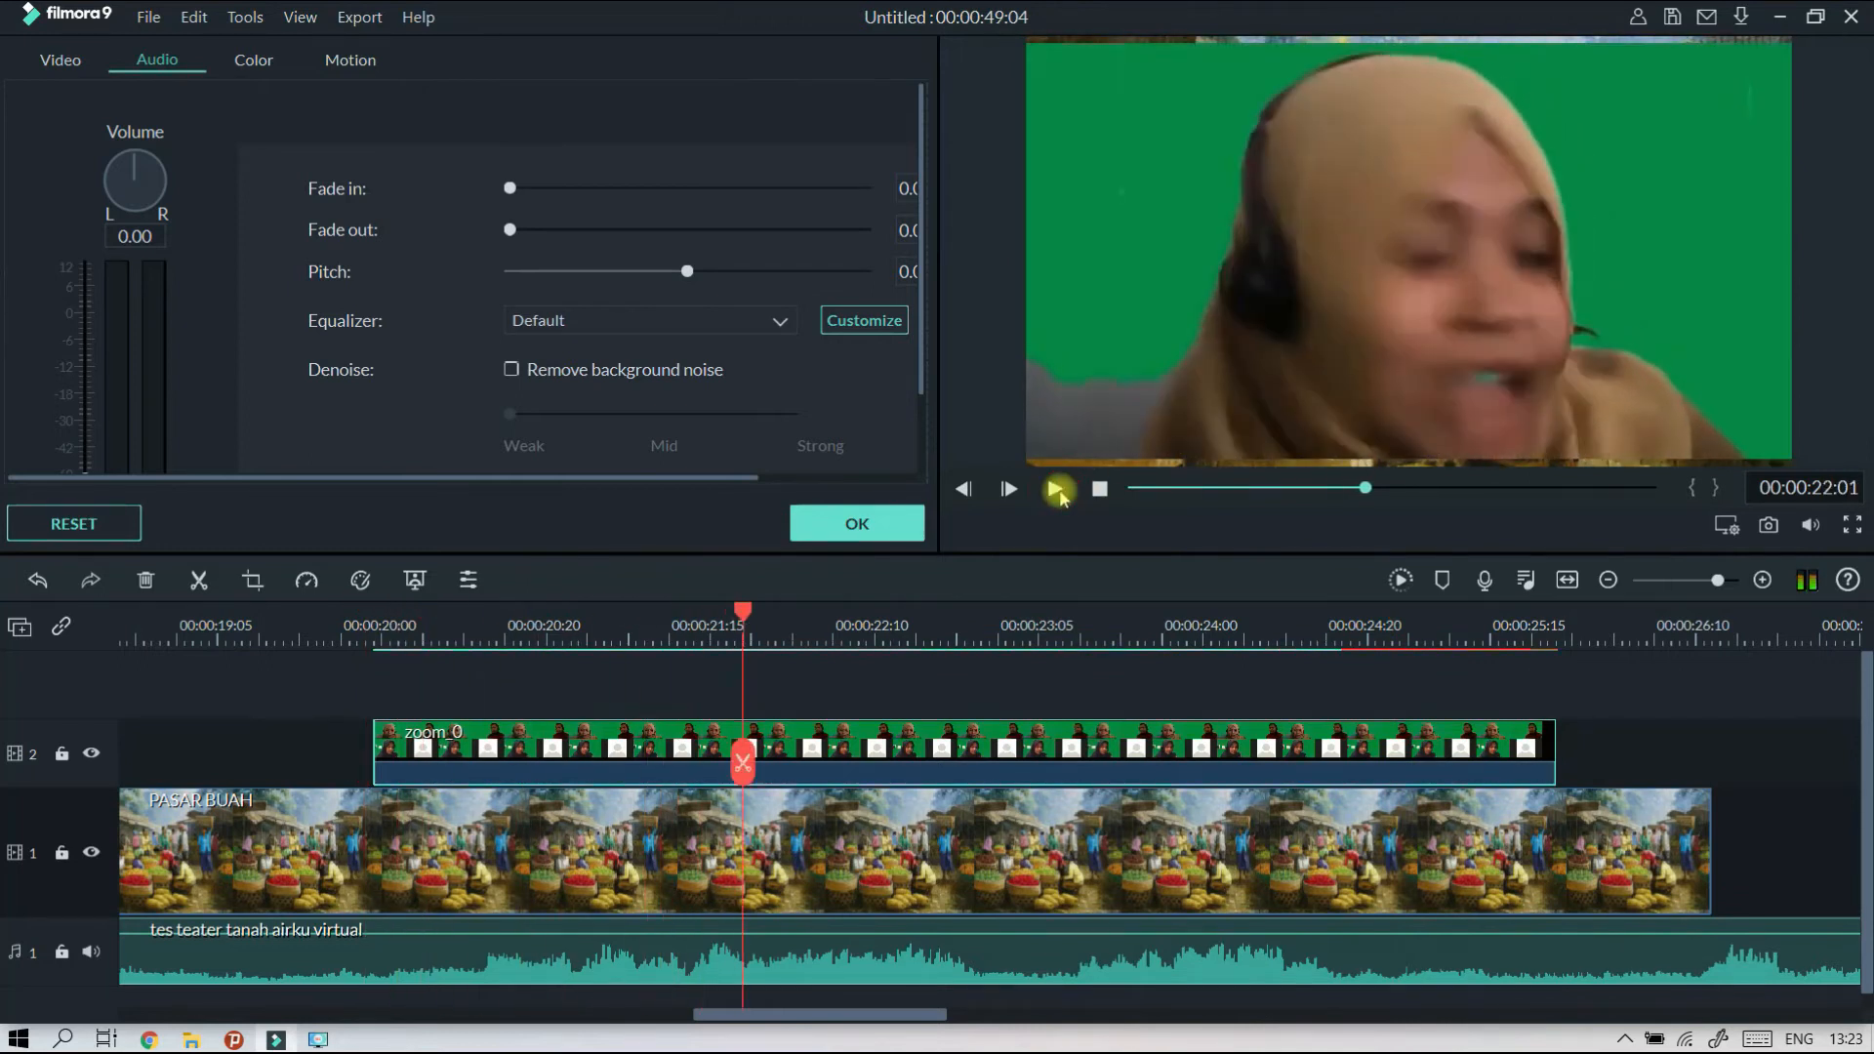
Enable Chroma Key on the zoom_0 clip, sampling the green backdrop as key colour, with offset 16 and tolerance 55.
{"action": "left_click", "coordinate": [1156, 739]}
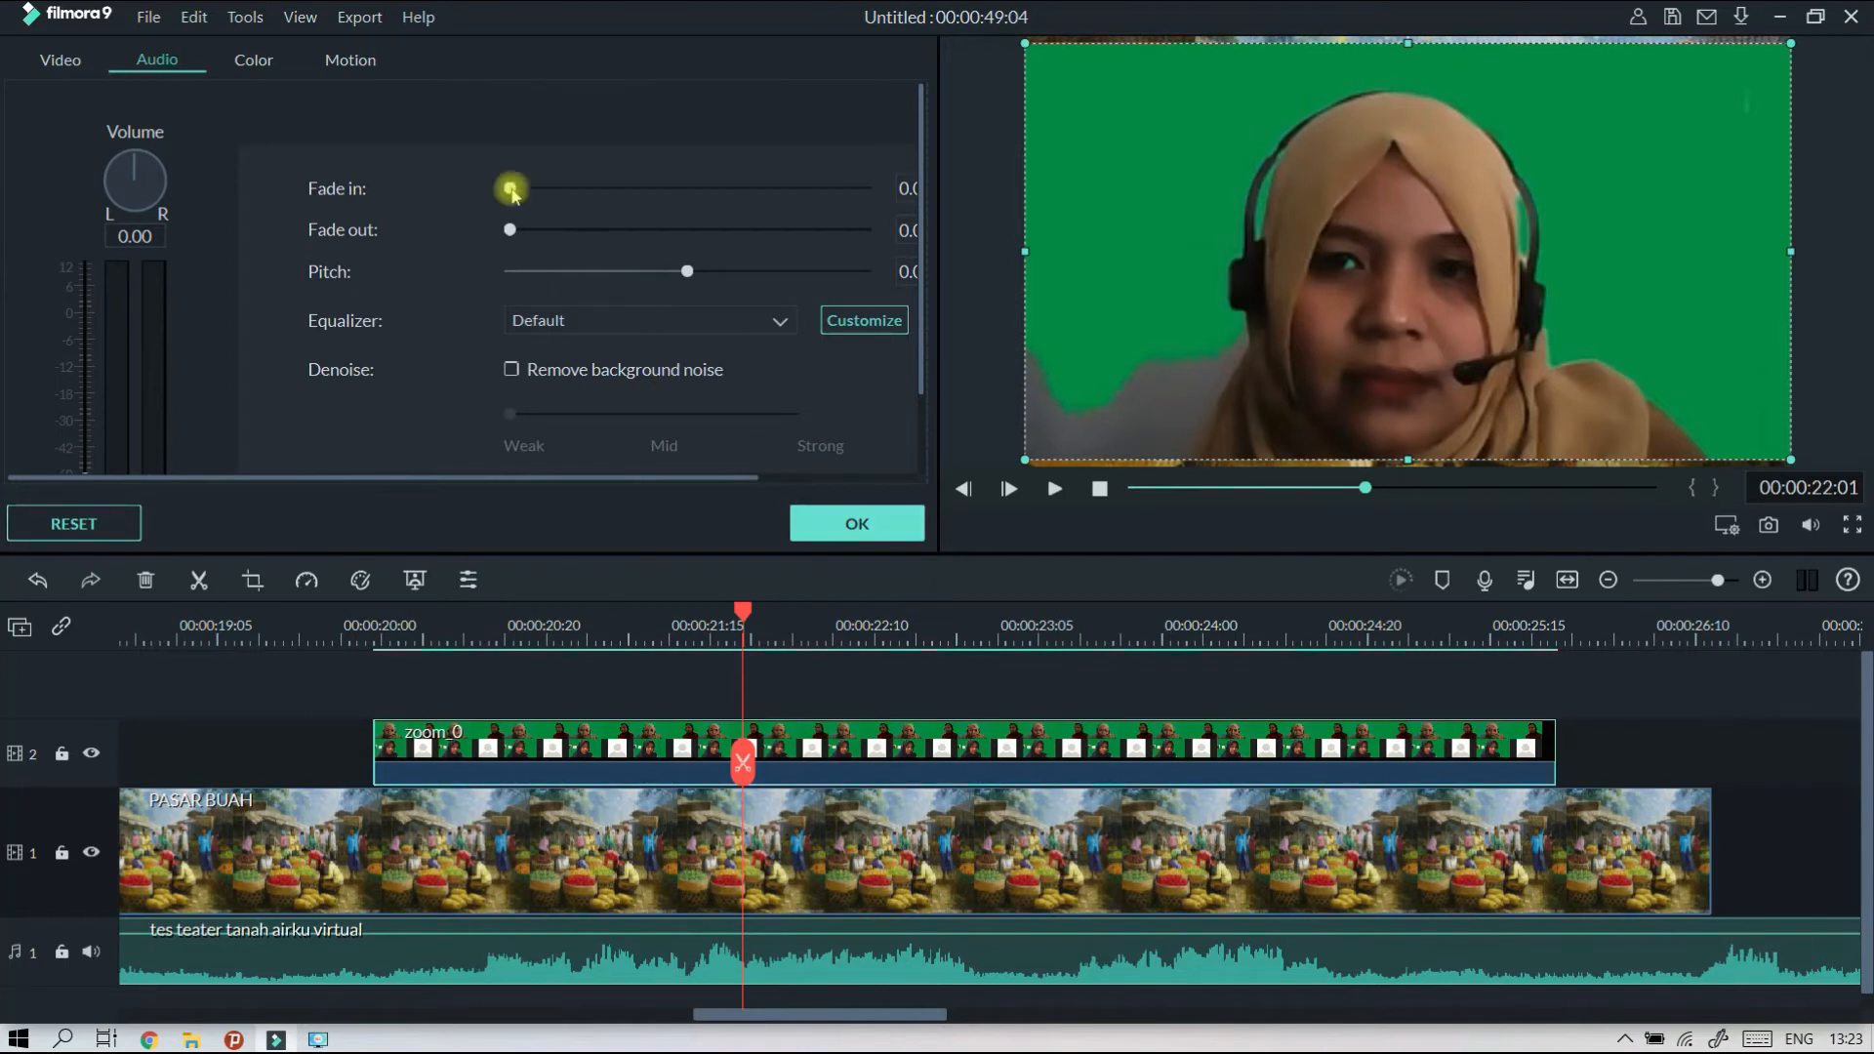
{"action": "left_click", "coordinate": [57, 61]}
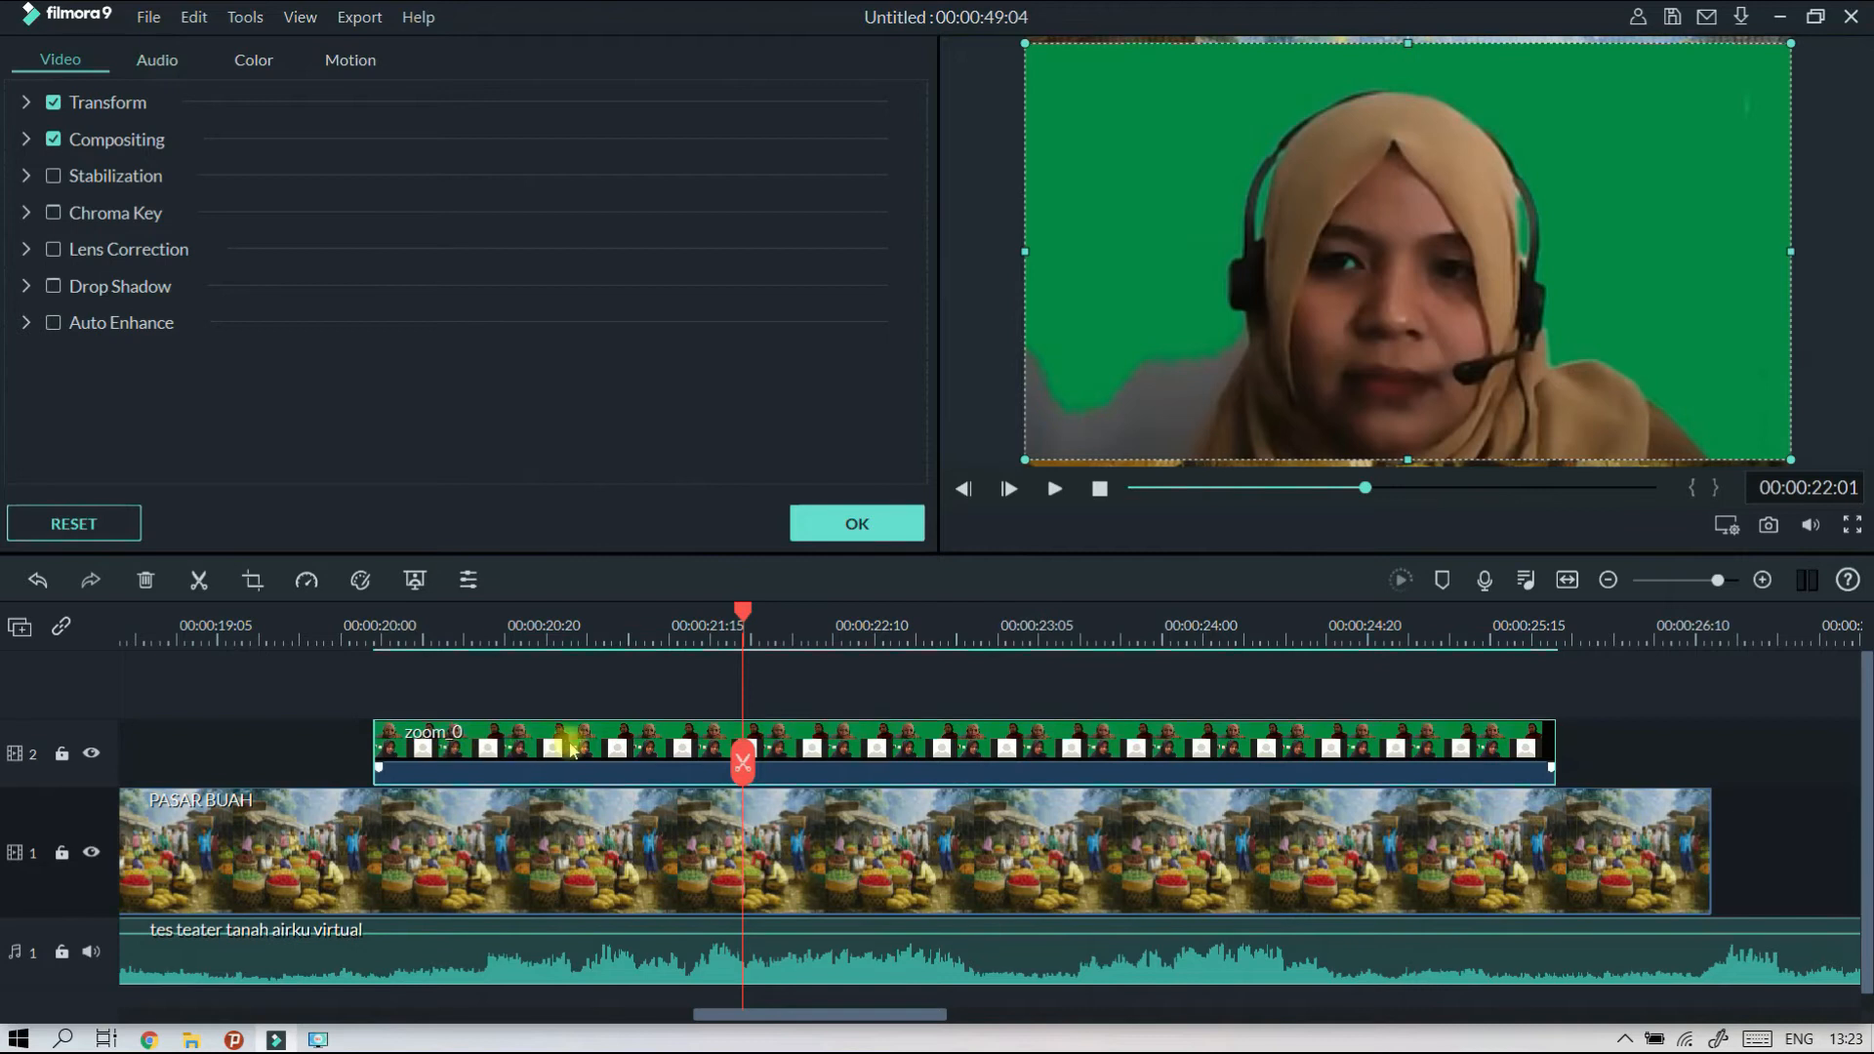
{"action": "left_click", "coordinate": [155, 61]}
{"action": "left_click", "coordinate": [63, 60]}
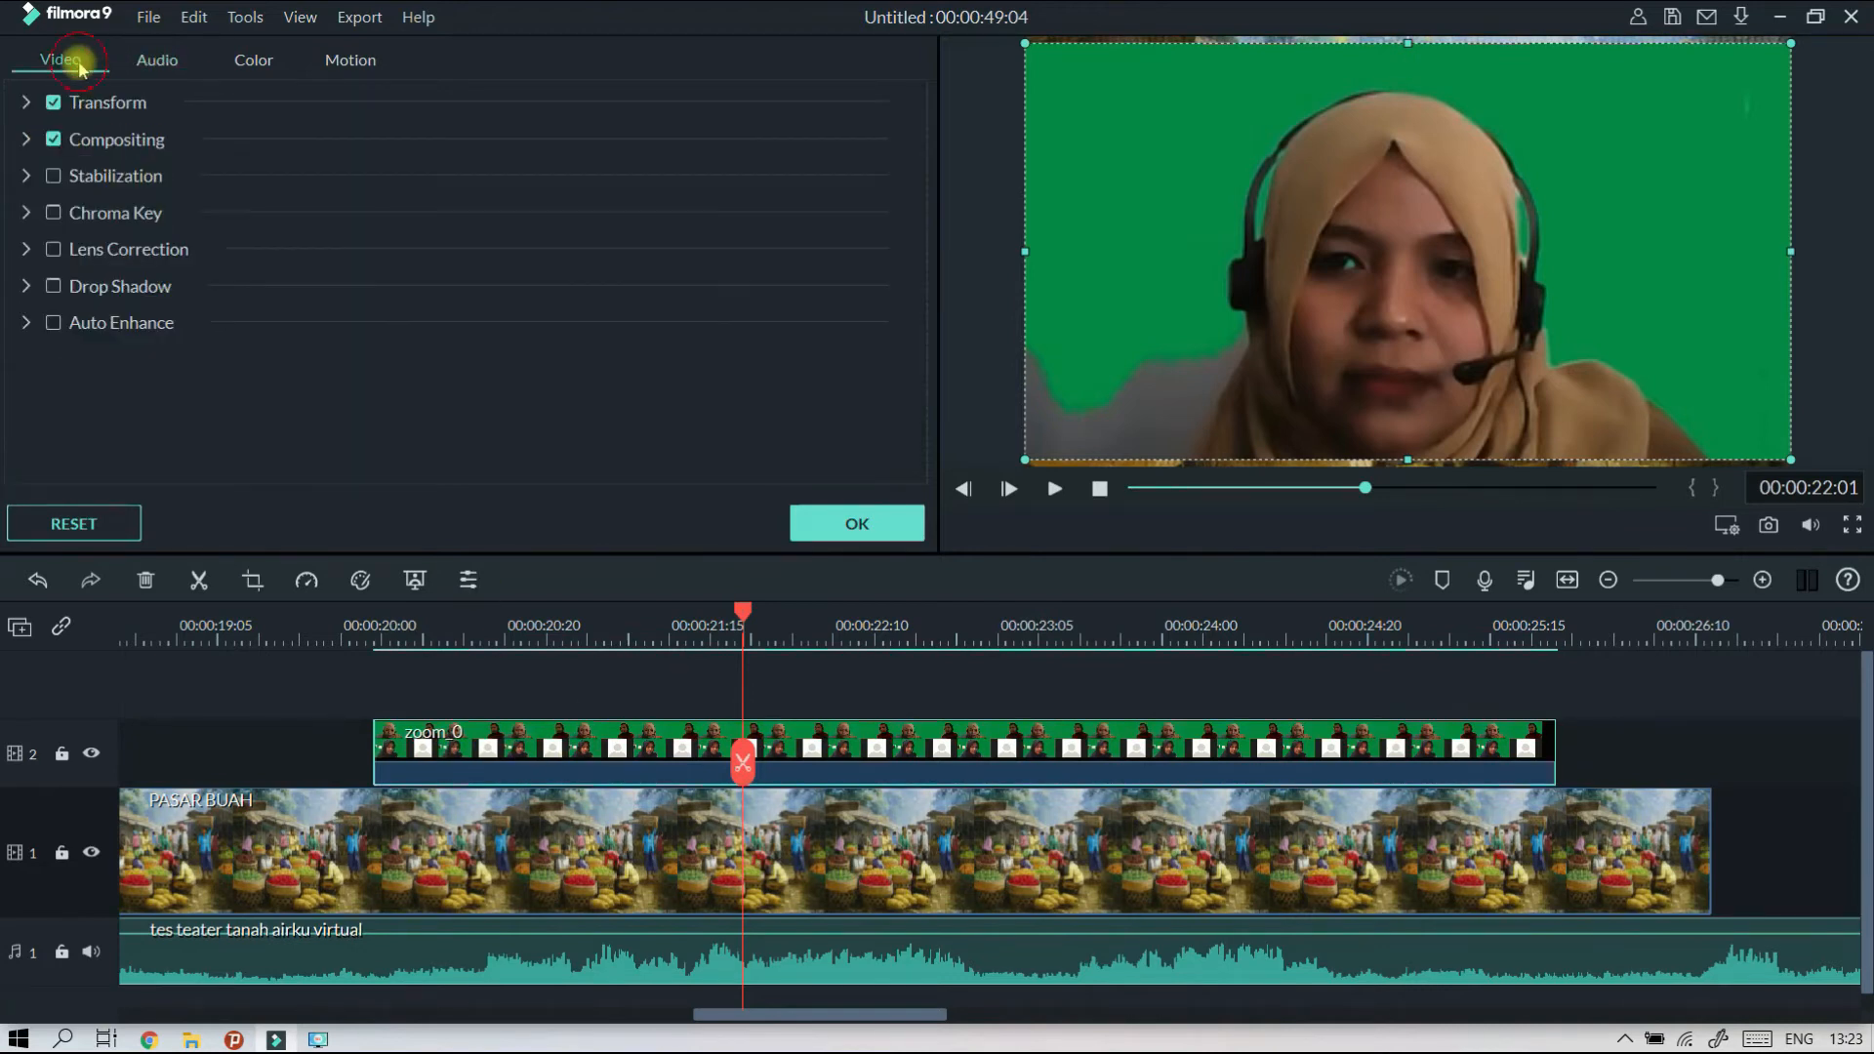
{"action": "left_click", "coordinate": [115, 213]}
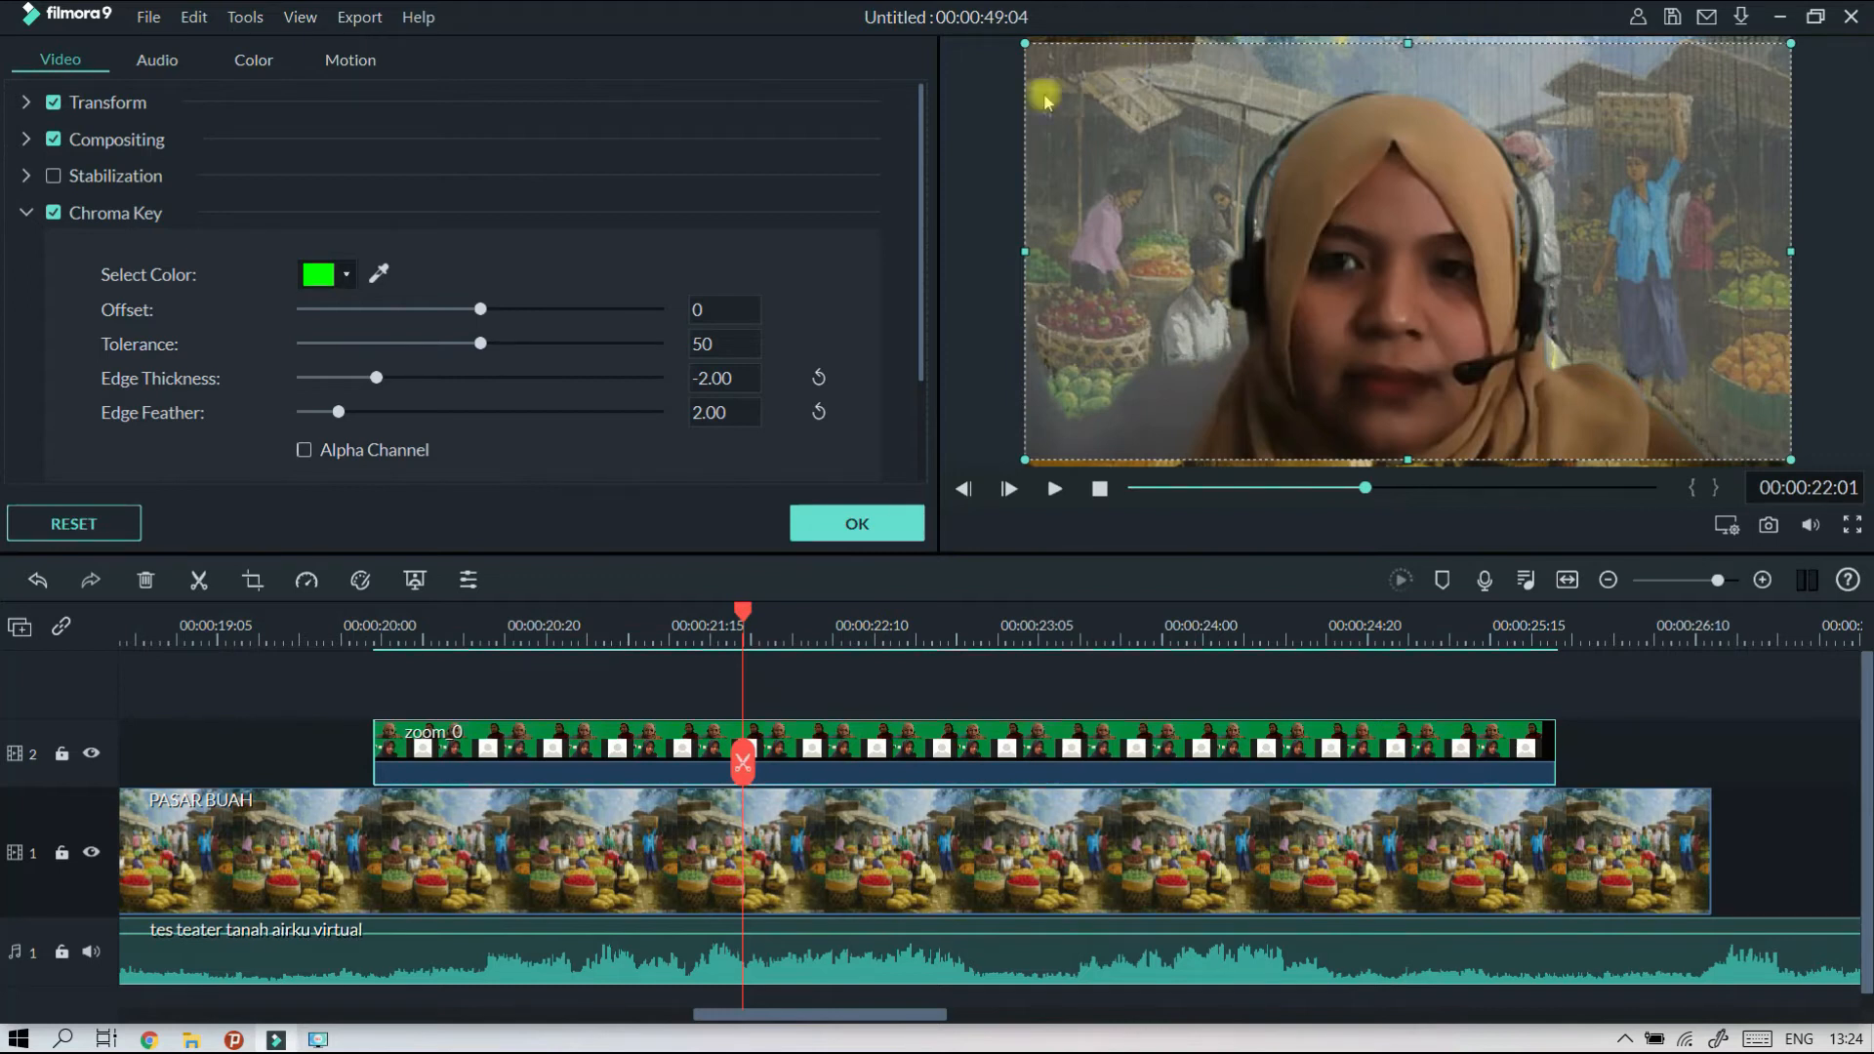
{"action": "left_click", "coordinate": [380, 272]}
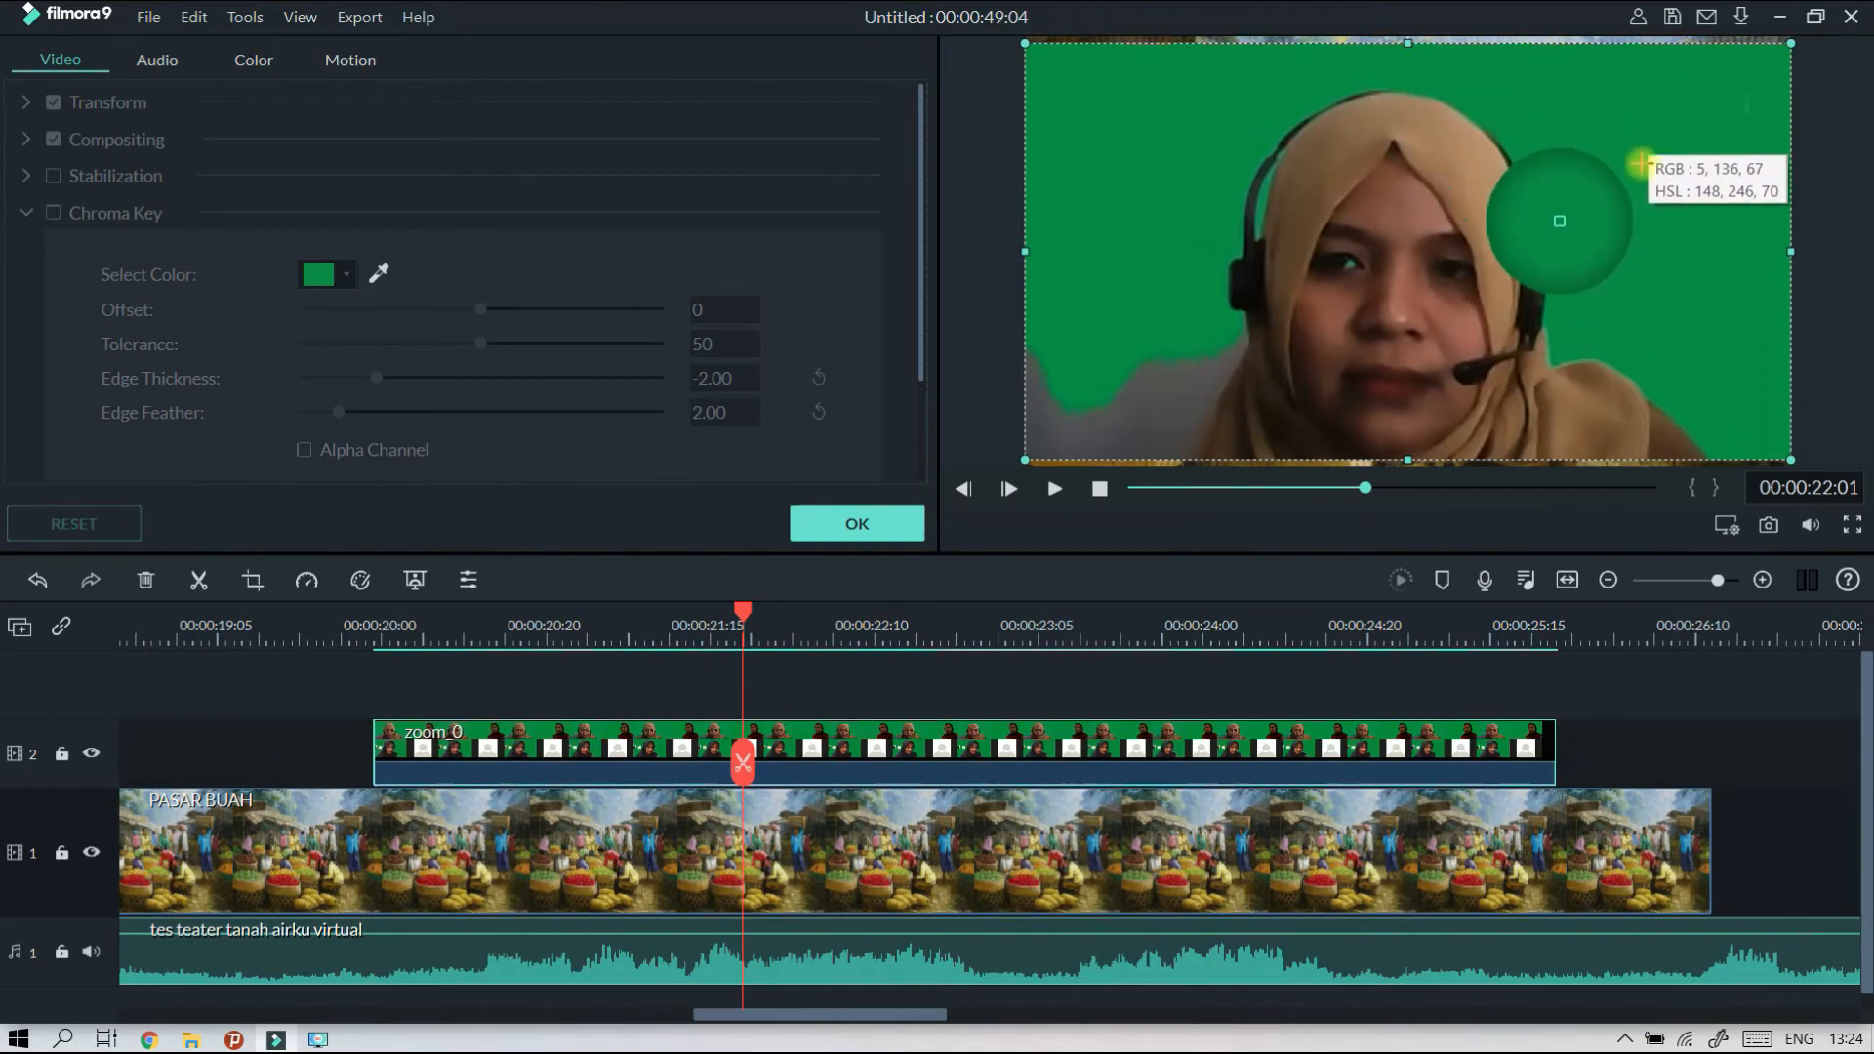
{"action": "left_click", "coordinate": [1587, 305]}
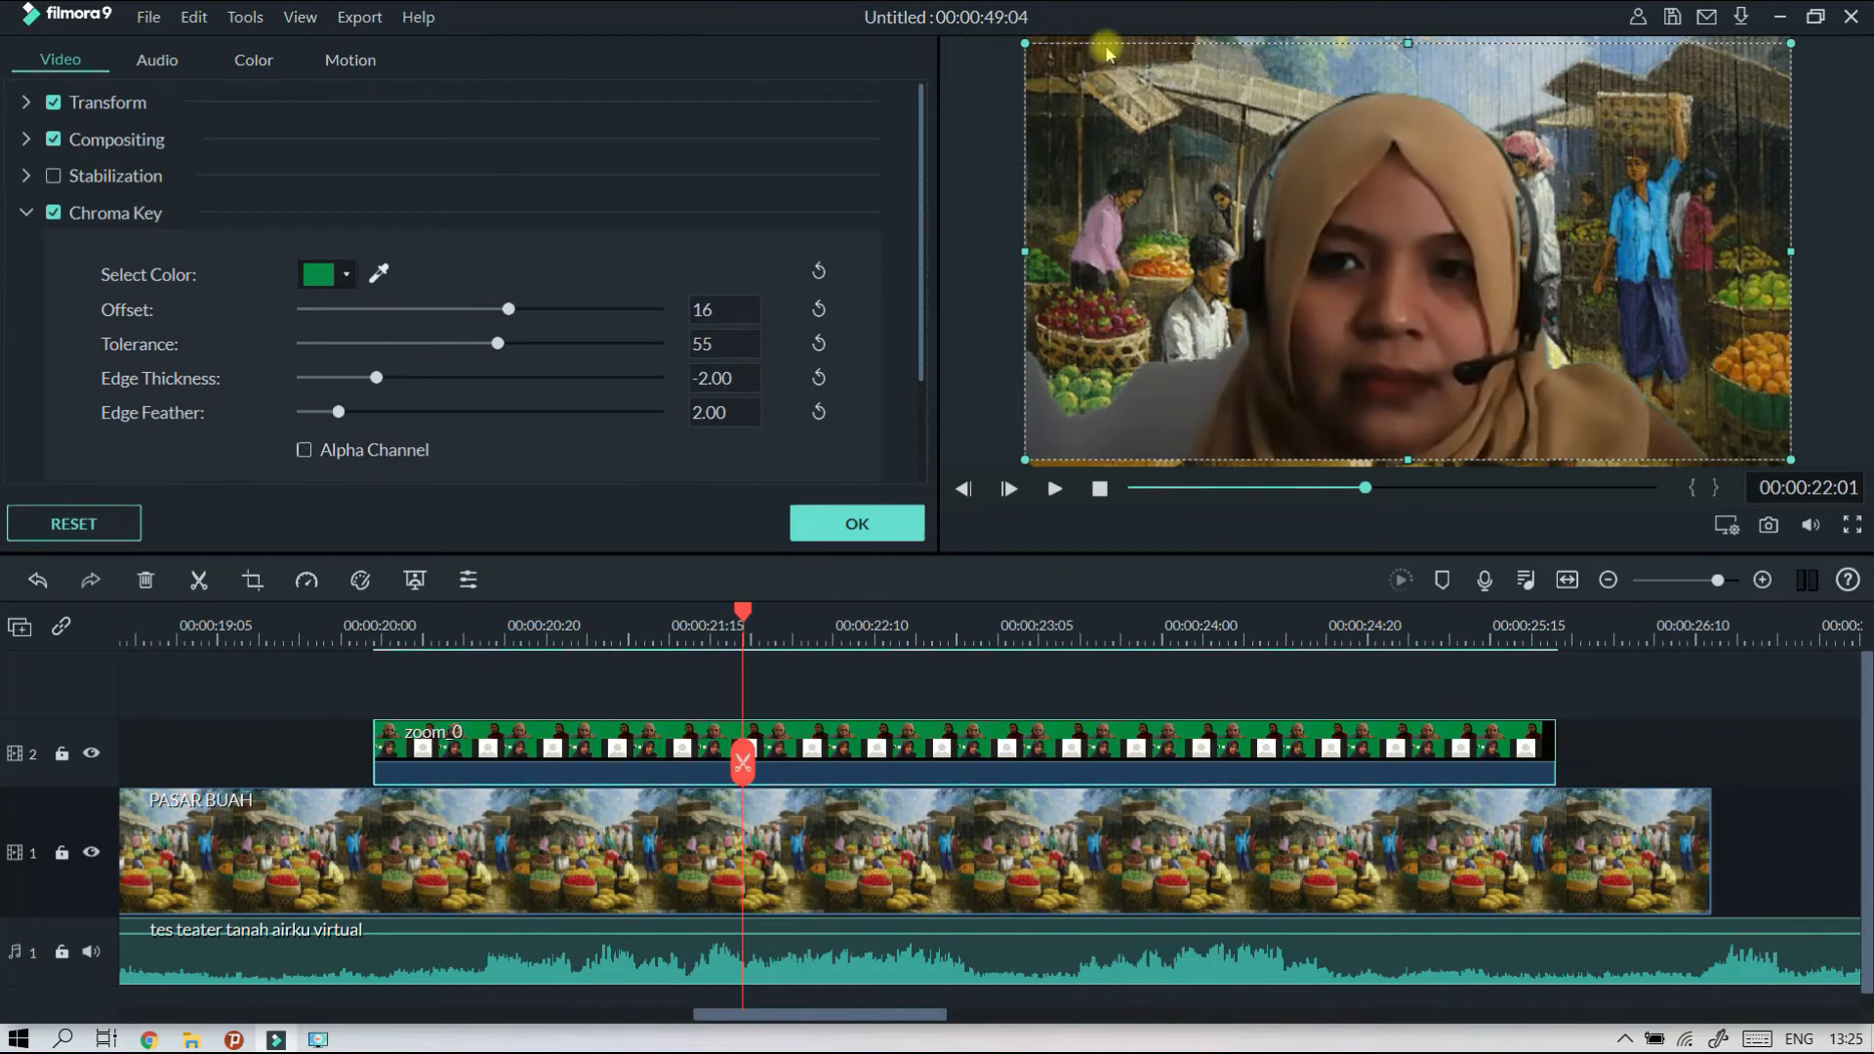
Scale the keyed participant to a little over half the frame width and place her in the picture's lower-right corner.
{"action": "left_click_drag", "start_coordinate": [1023, 41], "coordinate": [1513, 290]}
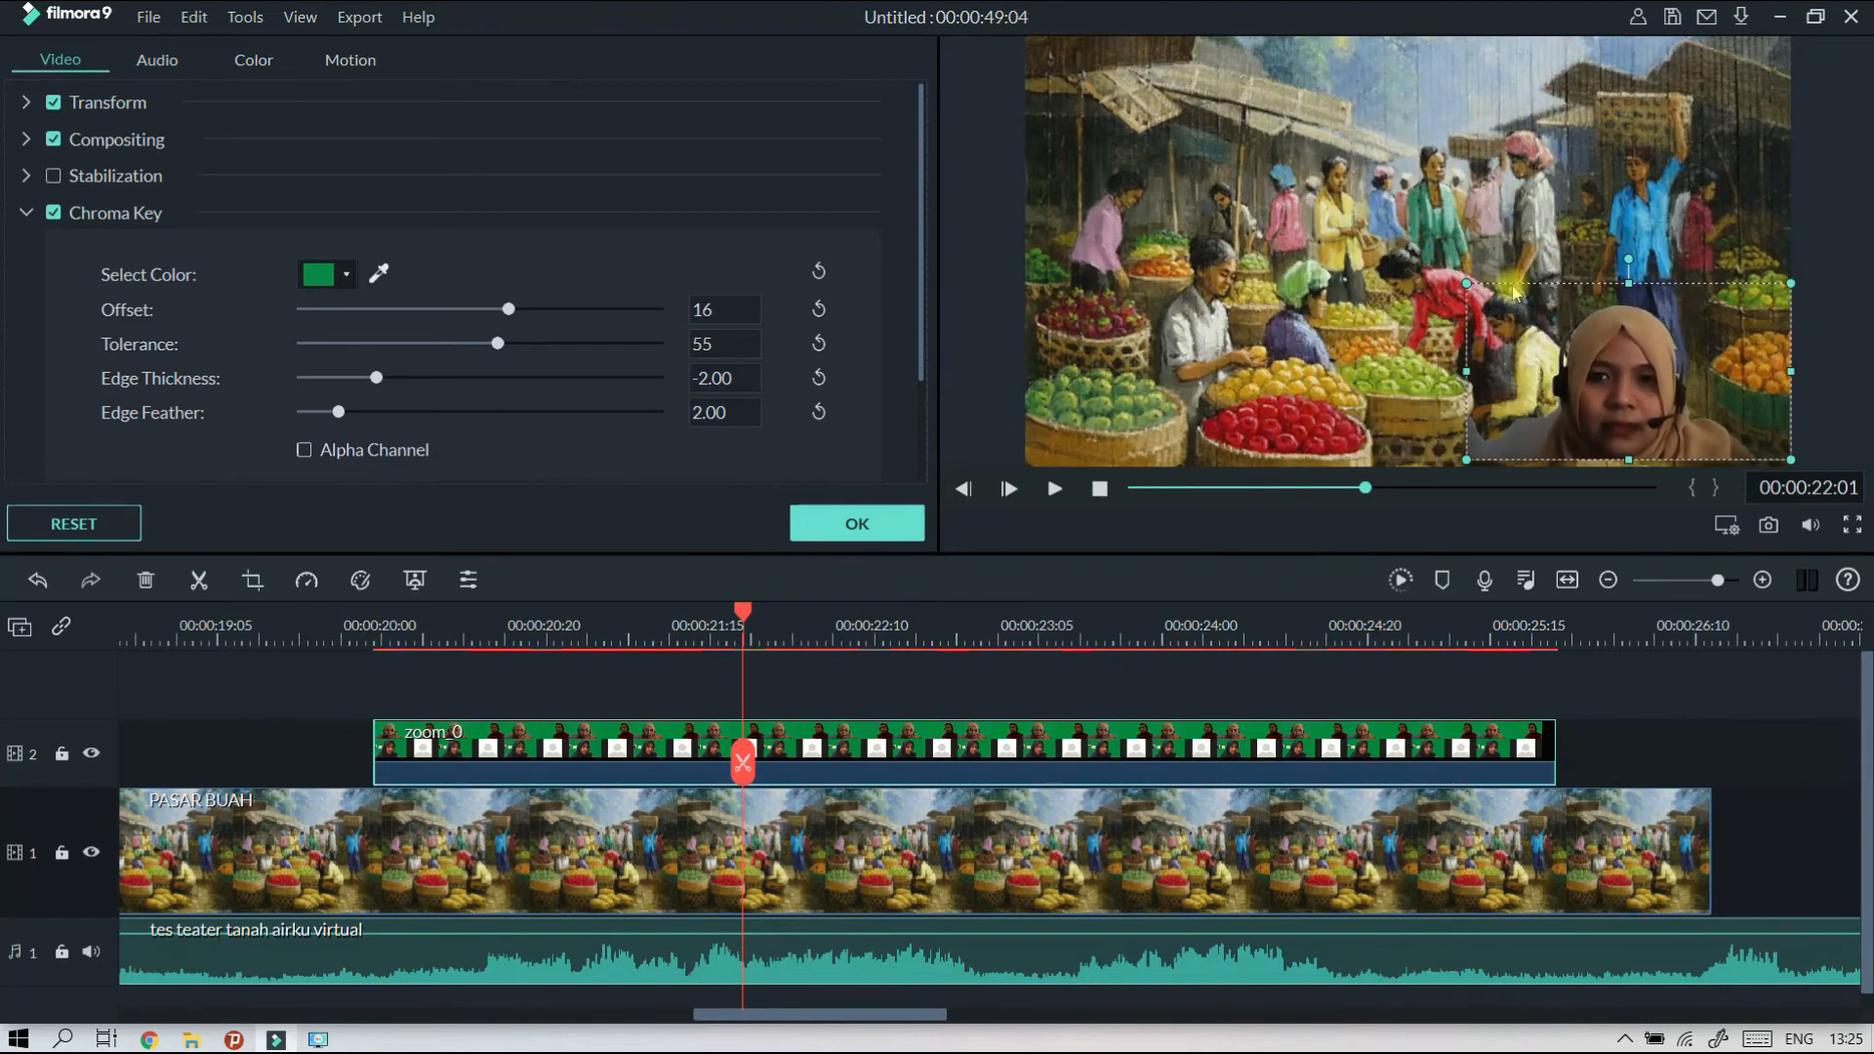
{"action": "mouse_move", "coordinate": [1628, 388]}
{"action": "left_mouse_down"}
{"action": "mouse_move", "coordinate": [1581, 400]}
{"action": "mouse_move", "coordinate": [1615, 394]}
{"action": "left_mouse_up"}
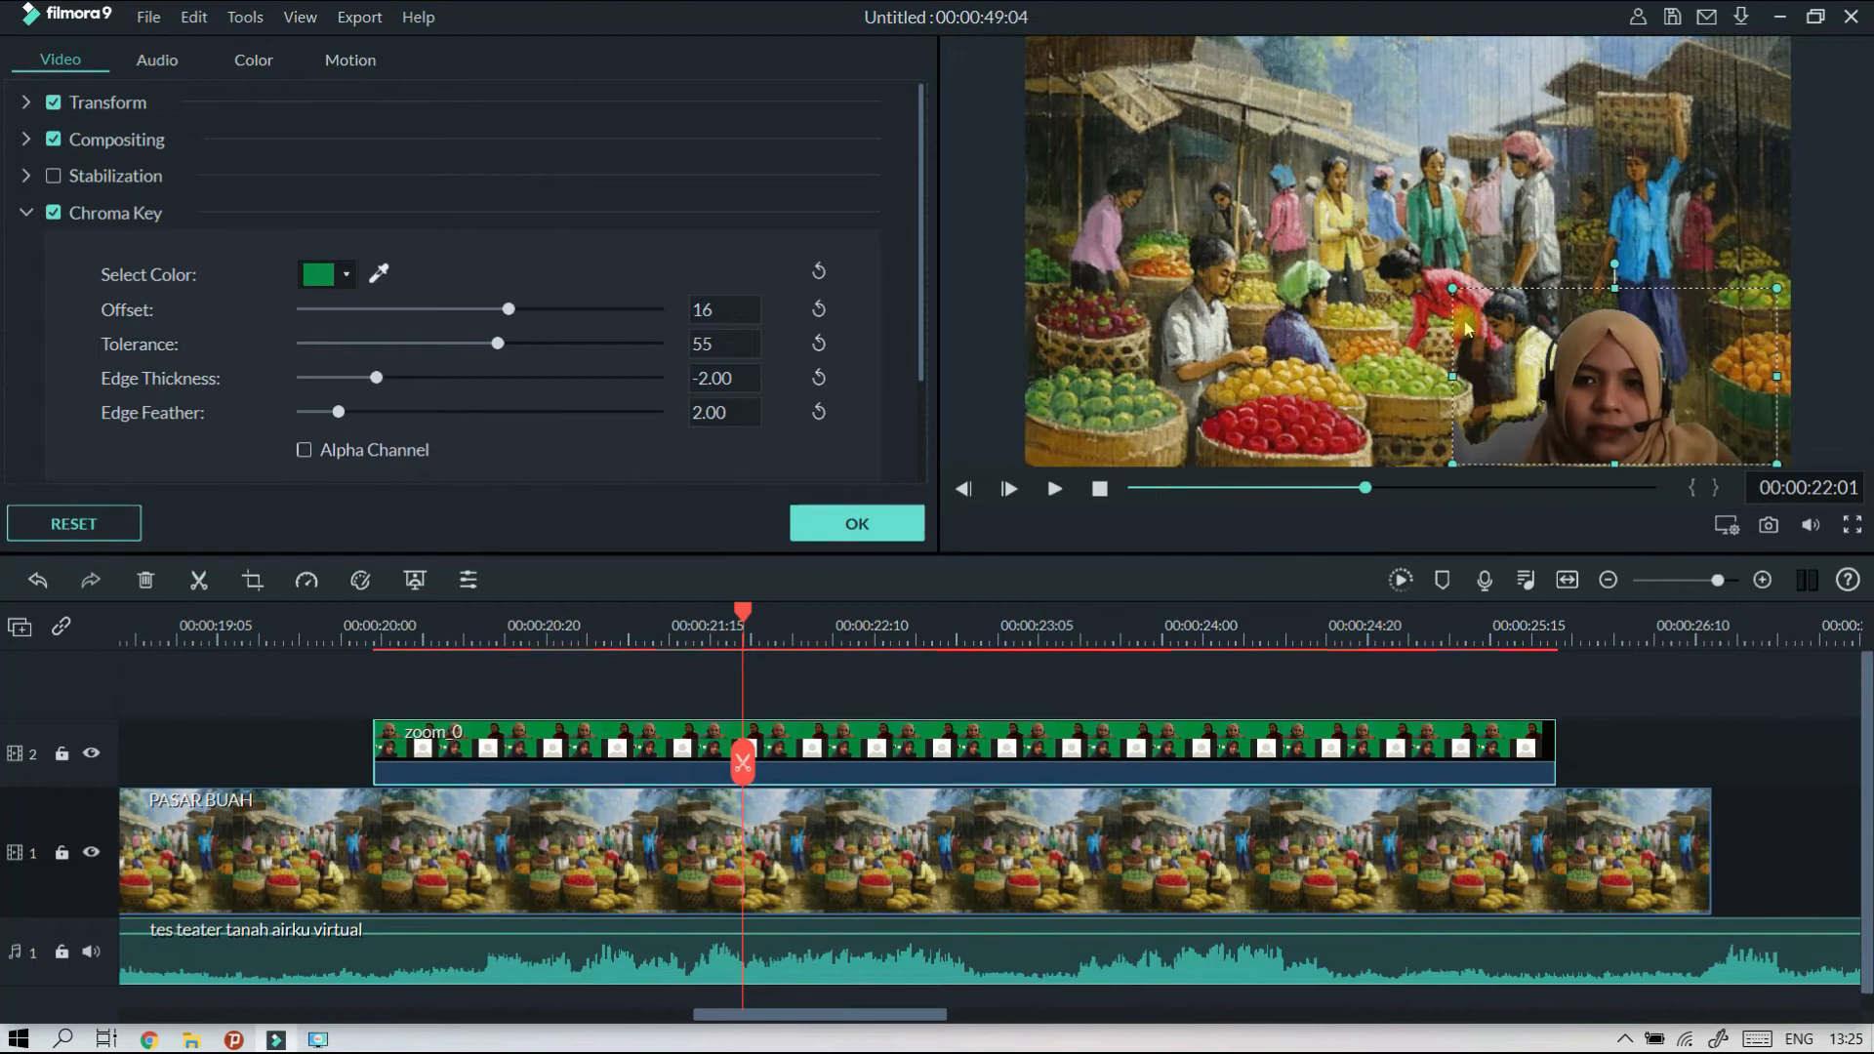
{"action": "left_click_drag", "start_coordinate": [1452, 289], "coordinate": [1274, 191]}
{"action": "left_click_drag", "start_coordinate": [1488, 344], "coordinate": [1517, 344]}
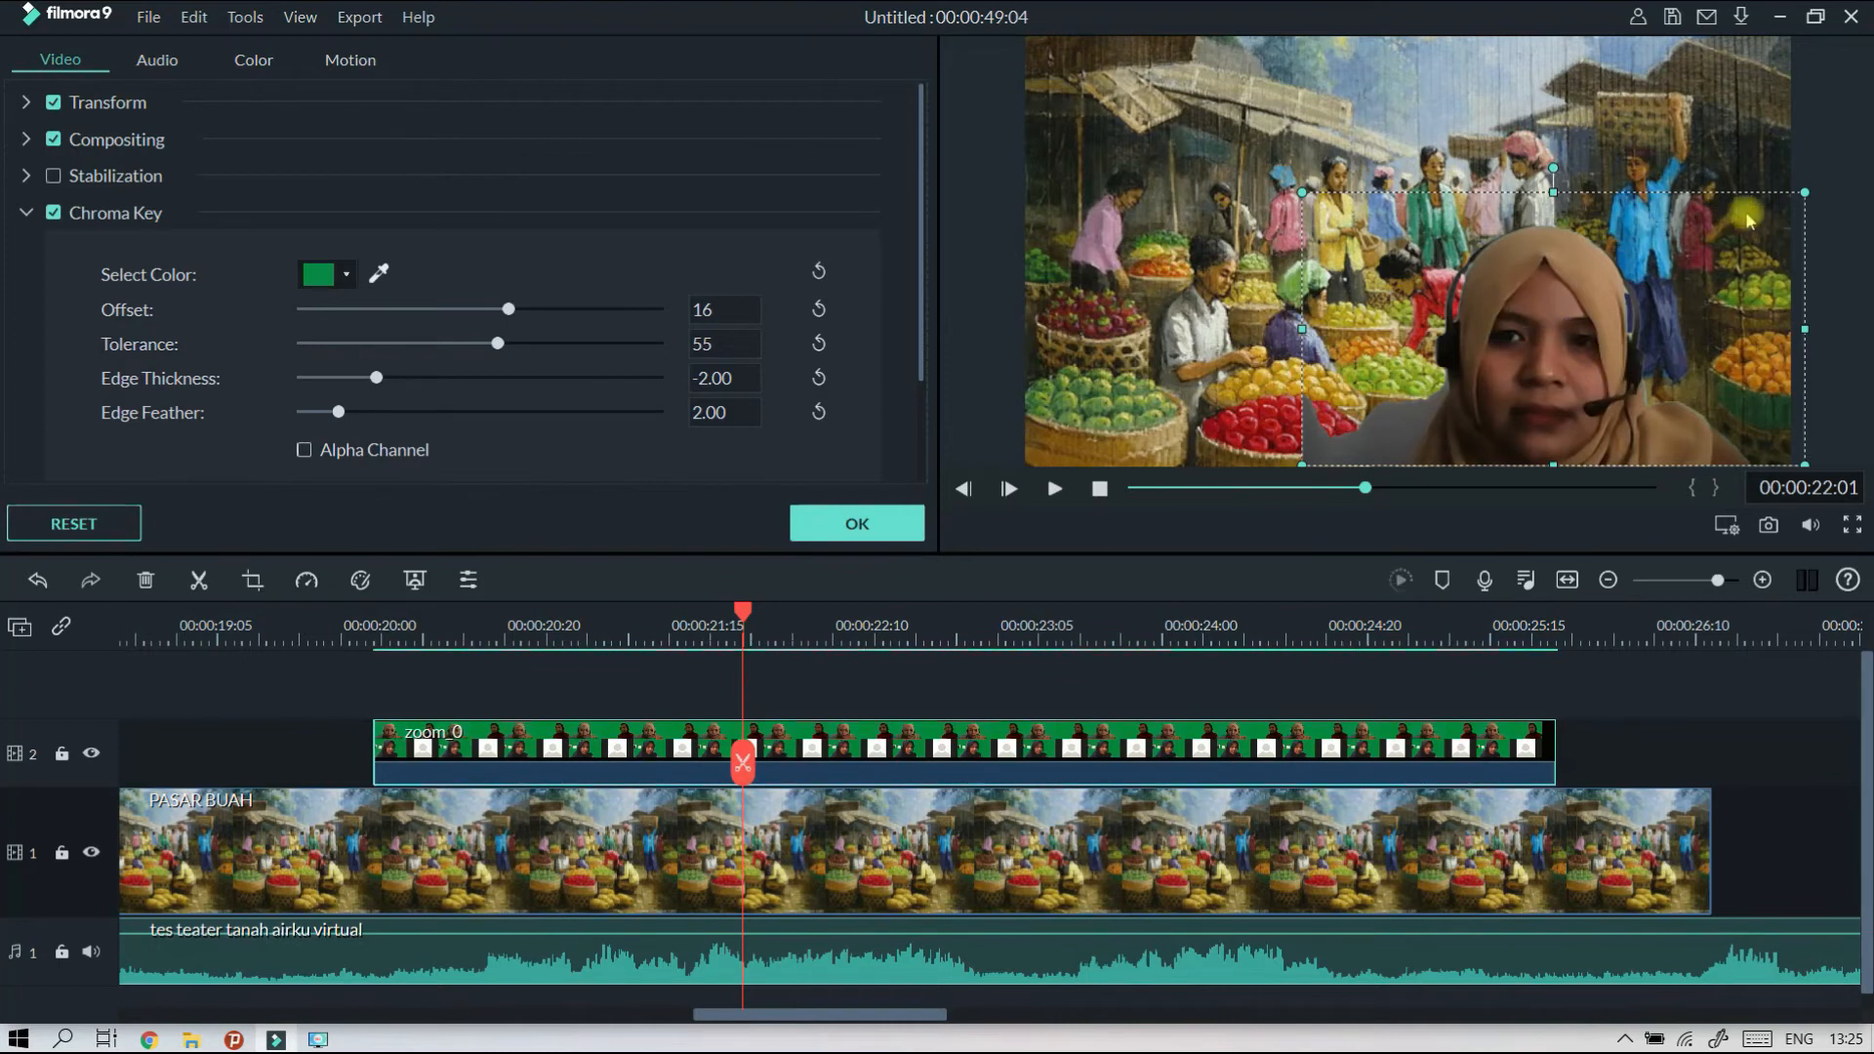
{"action": "left_click_drag", "start_coordinate": [1805, 188], "coordinate": [1603, 264]}
{"action": "mouse_move", "coordinate": [1499, 333]}
{"action": "left_mouse_down"}
{"action": "mouse_move", "coordinate": [1473, 322]}
{"action": "mouse_move", "coordinate": [1519, 320]}
{"action": "mouse_move", "coordinate": [1510, 307]}
{"action": "left_mouse_up"}
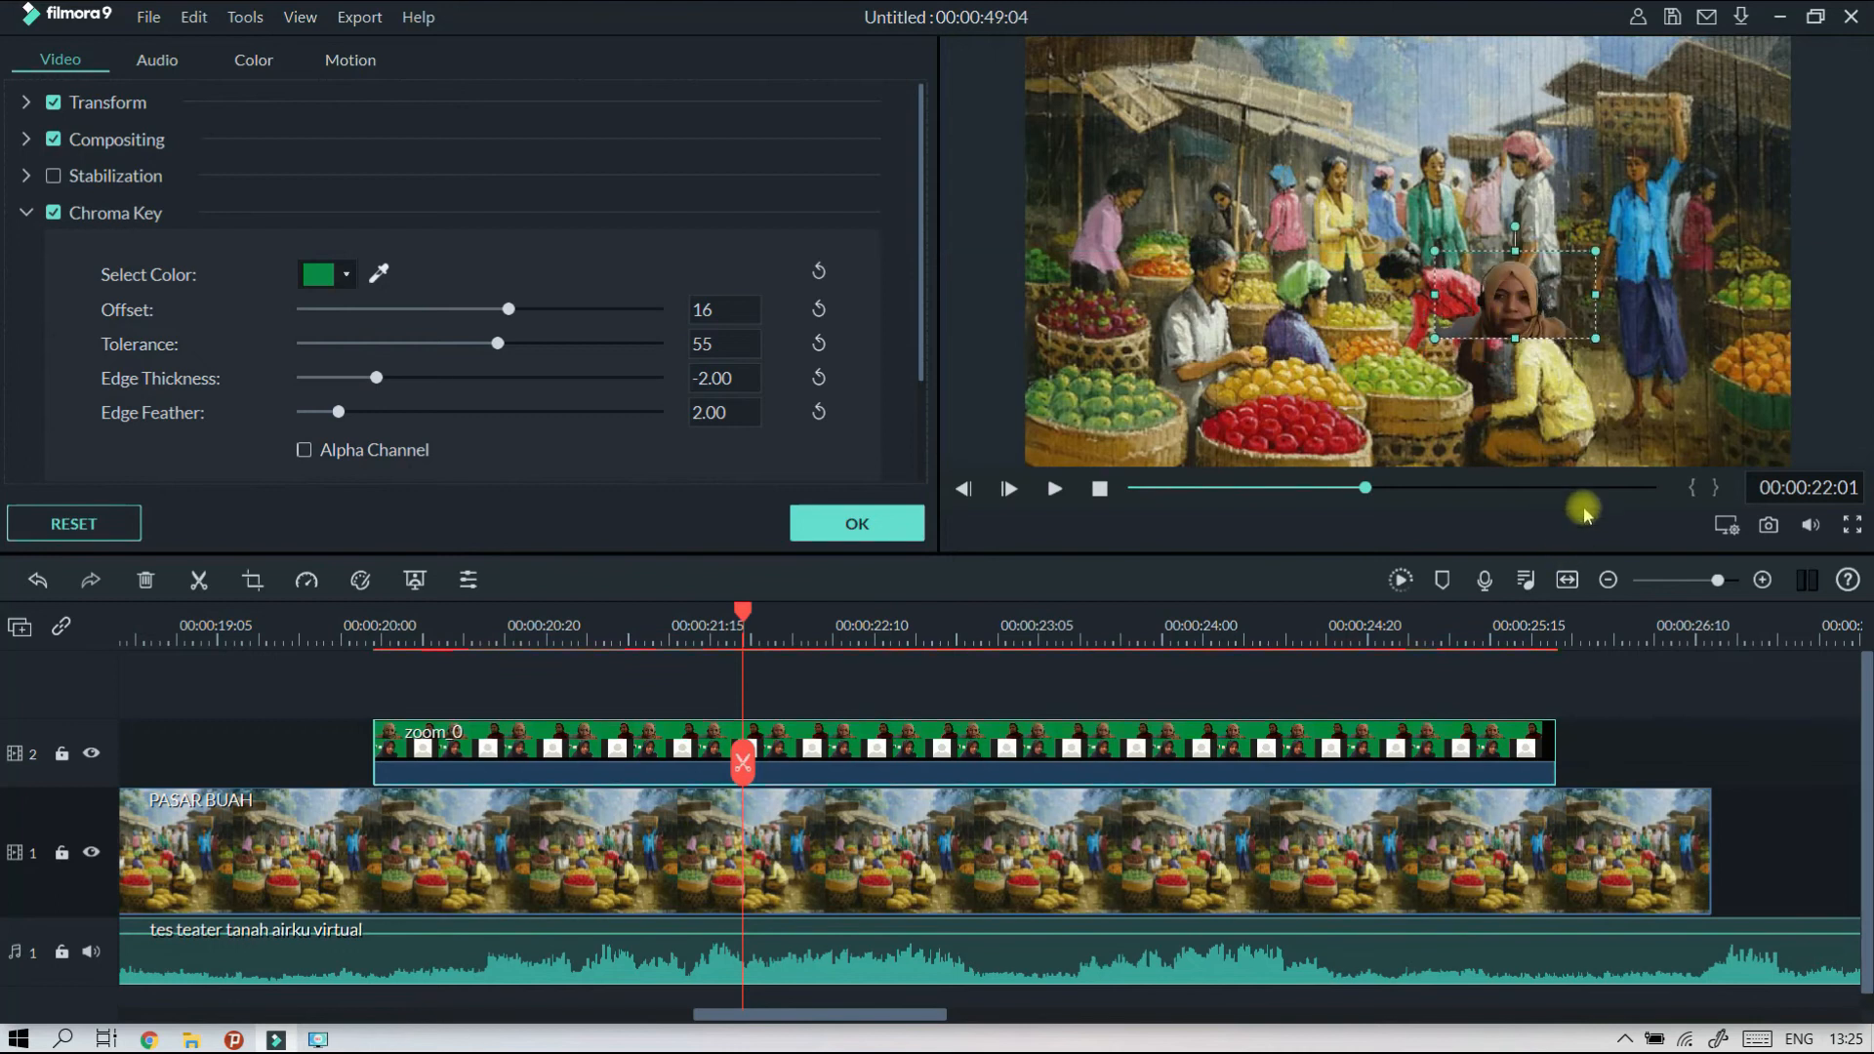
{"action": "left_click_drag", "start_coordinate": [1592, 339], "coordinate": [1757, 474]}
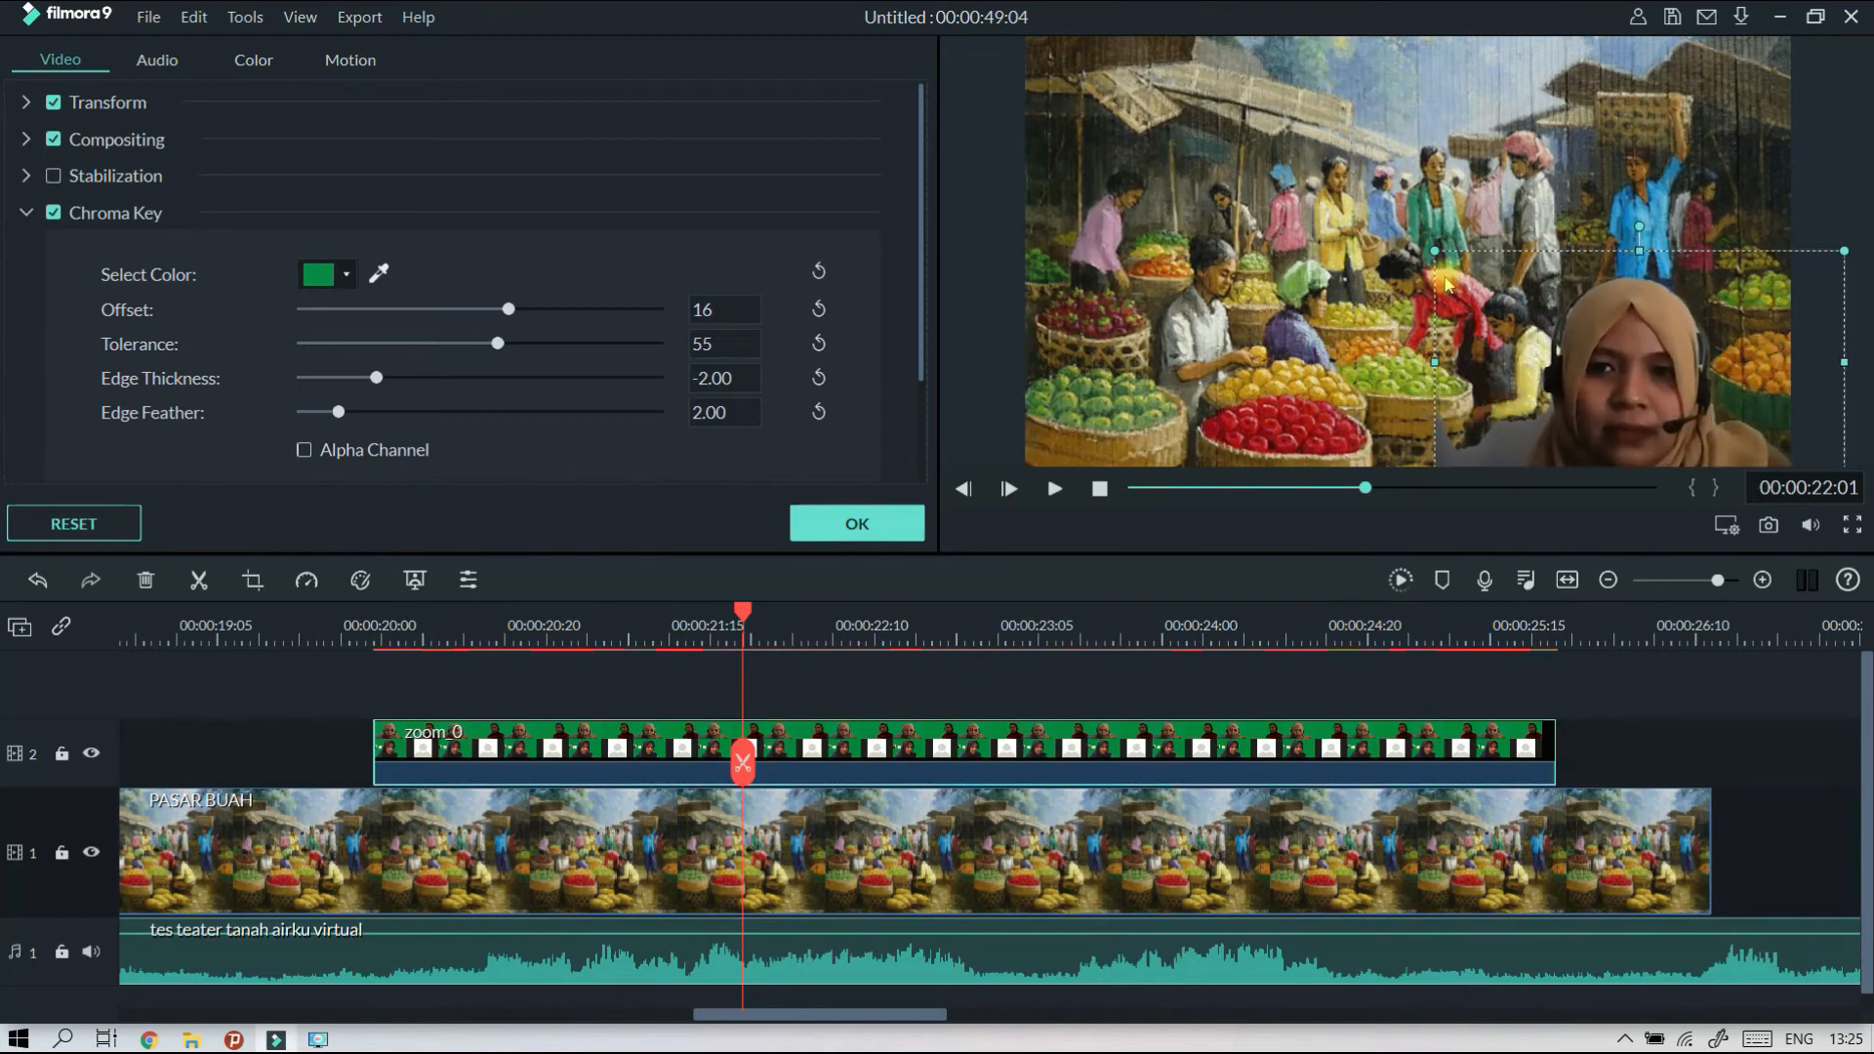
{"action": "left_click_drag", "start_coordinate": [1434, 252], "coordinate": [1420, 246]}
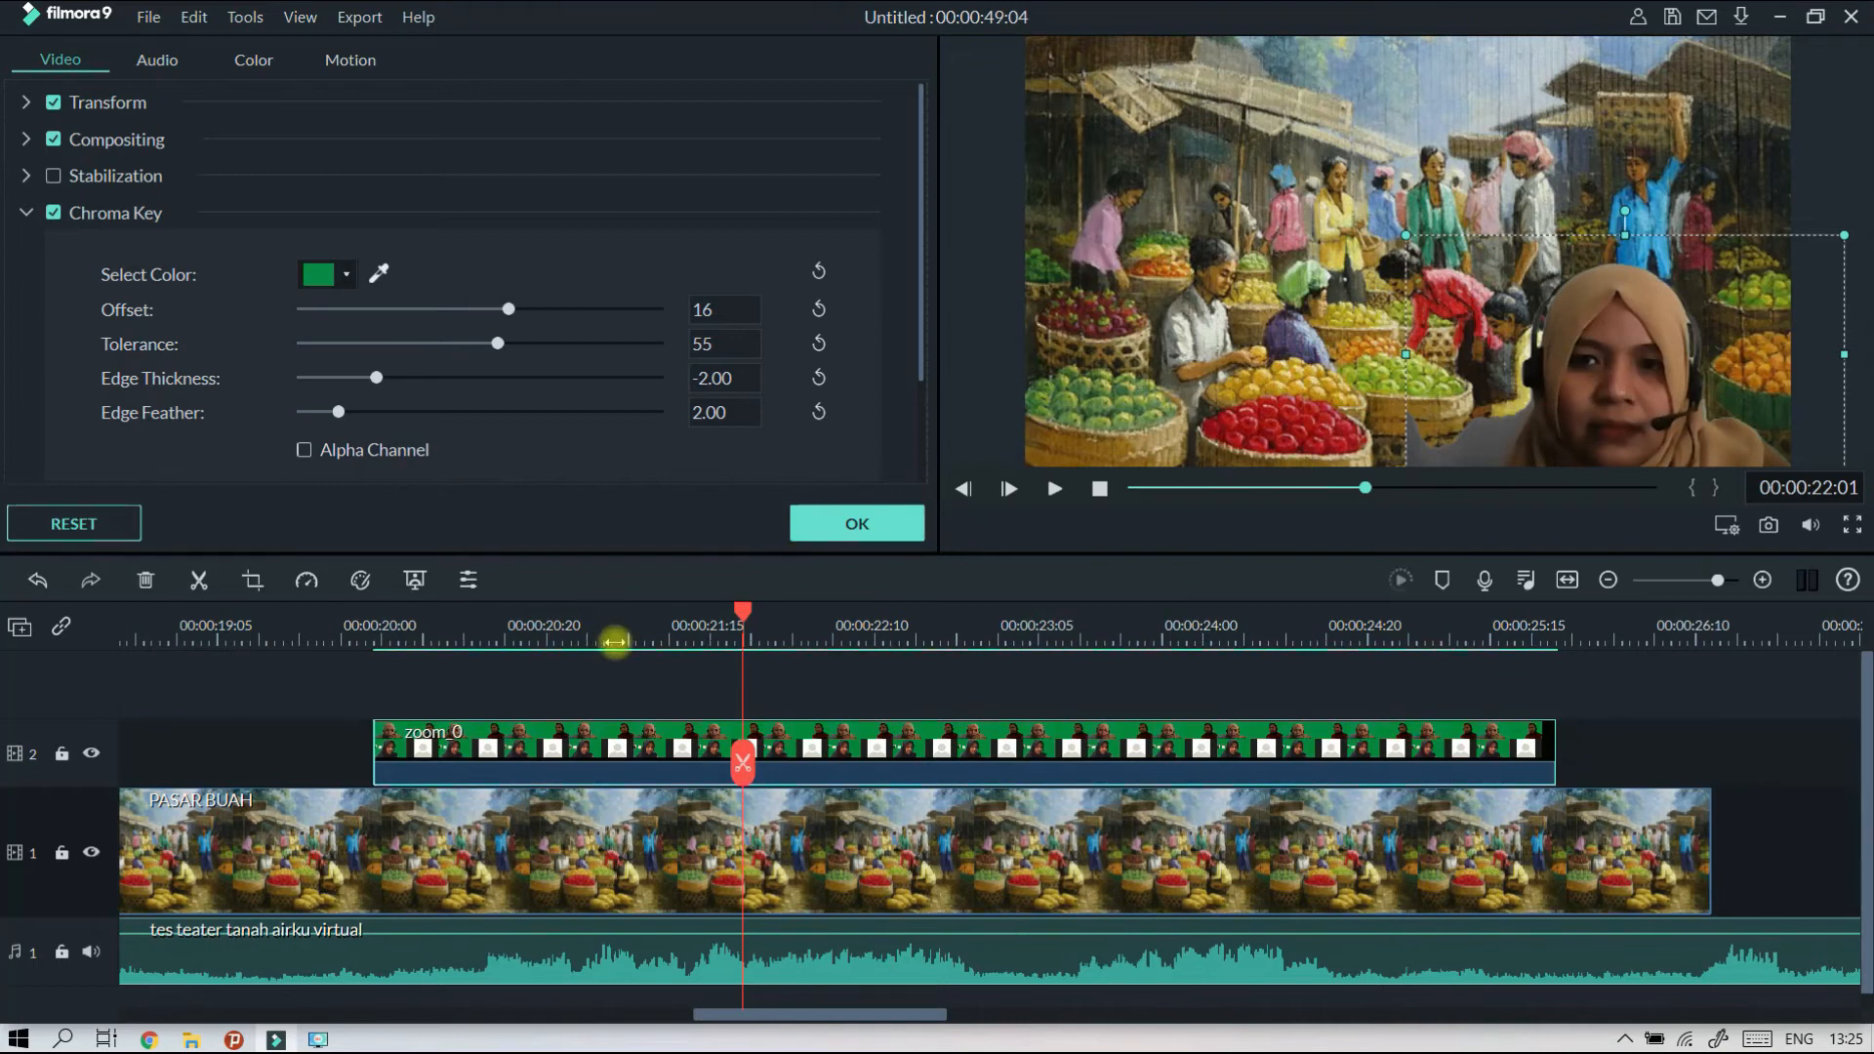
Apply the clip settings and play the composite from 00:00:20:01, just before the zoom_0 clip.
{"action": "left_click", "coordinate": [348, 630]}
{"action": "left_click", "coordinate": [845, 528]}
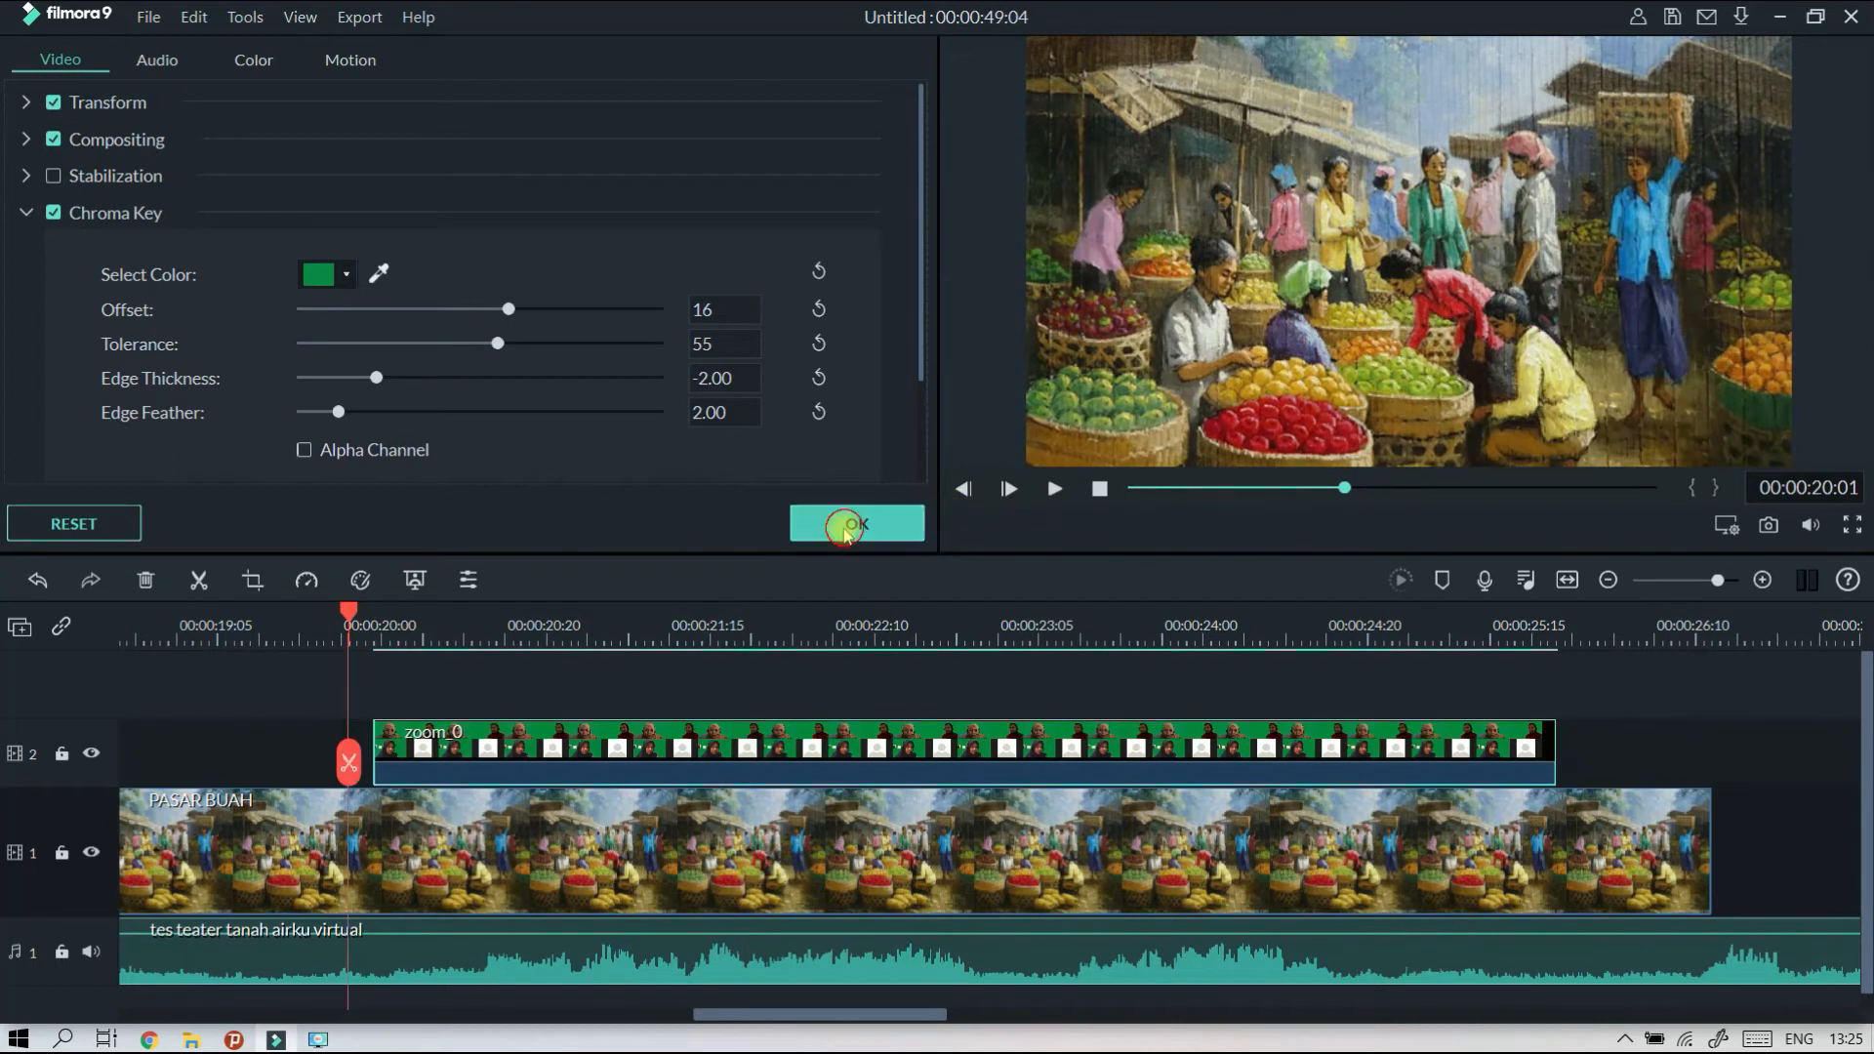
{"action": "left_click", "coordinate": [1056, 490]}
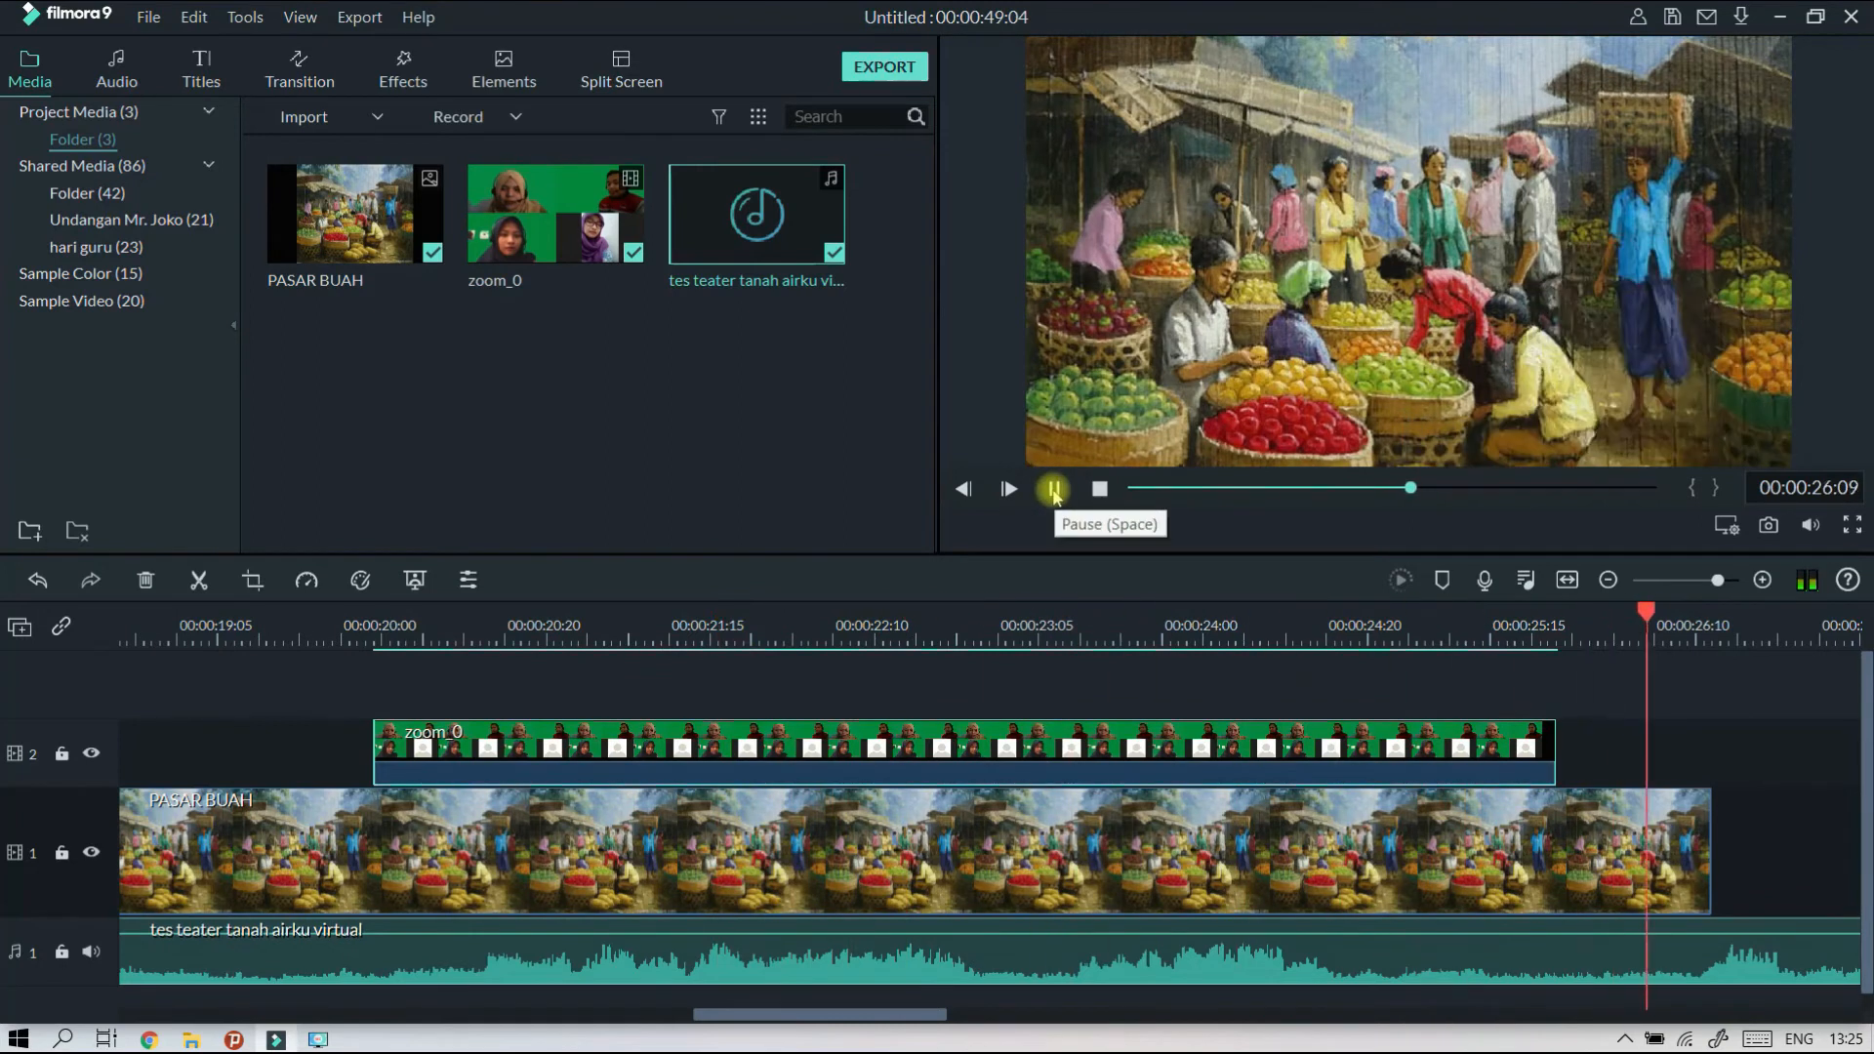
Replay the composite from the start of the zoom_0 clip and past its end to check the keyed result.
{"action": "left_click", "coordinate": [1052, 491]}
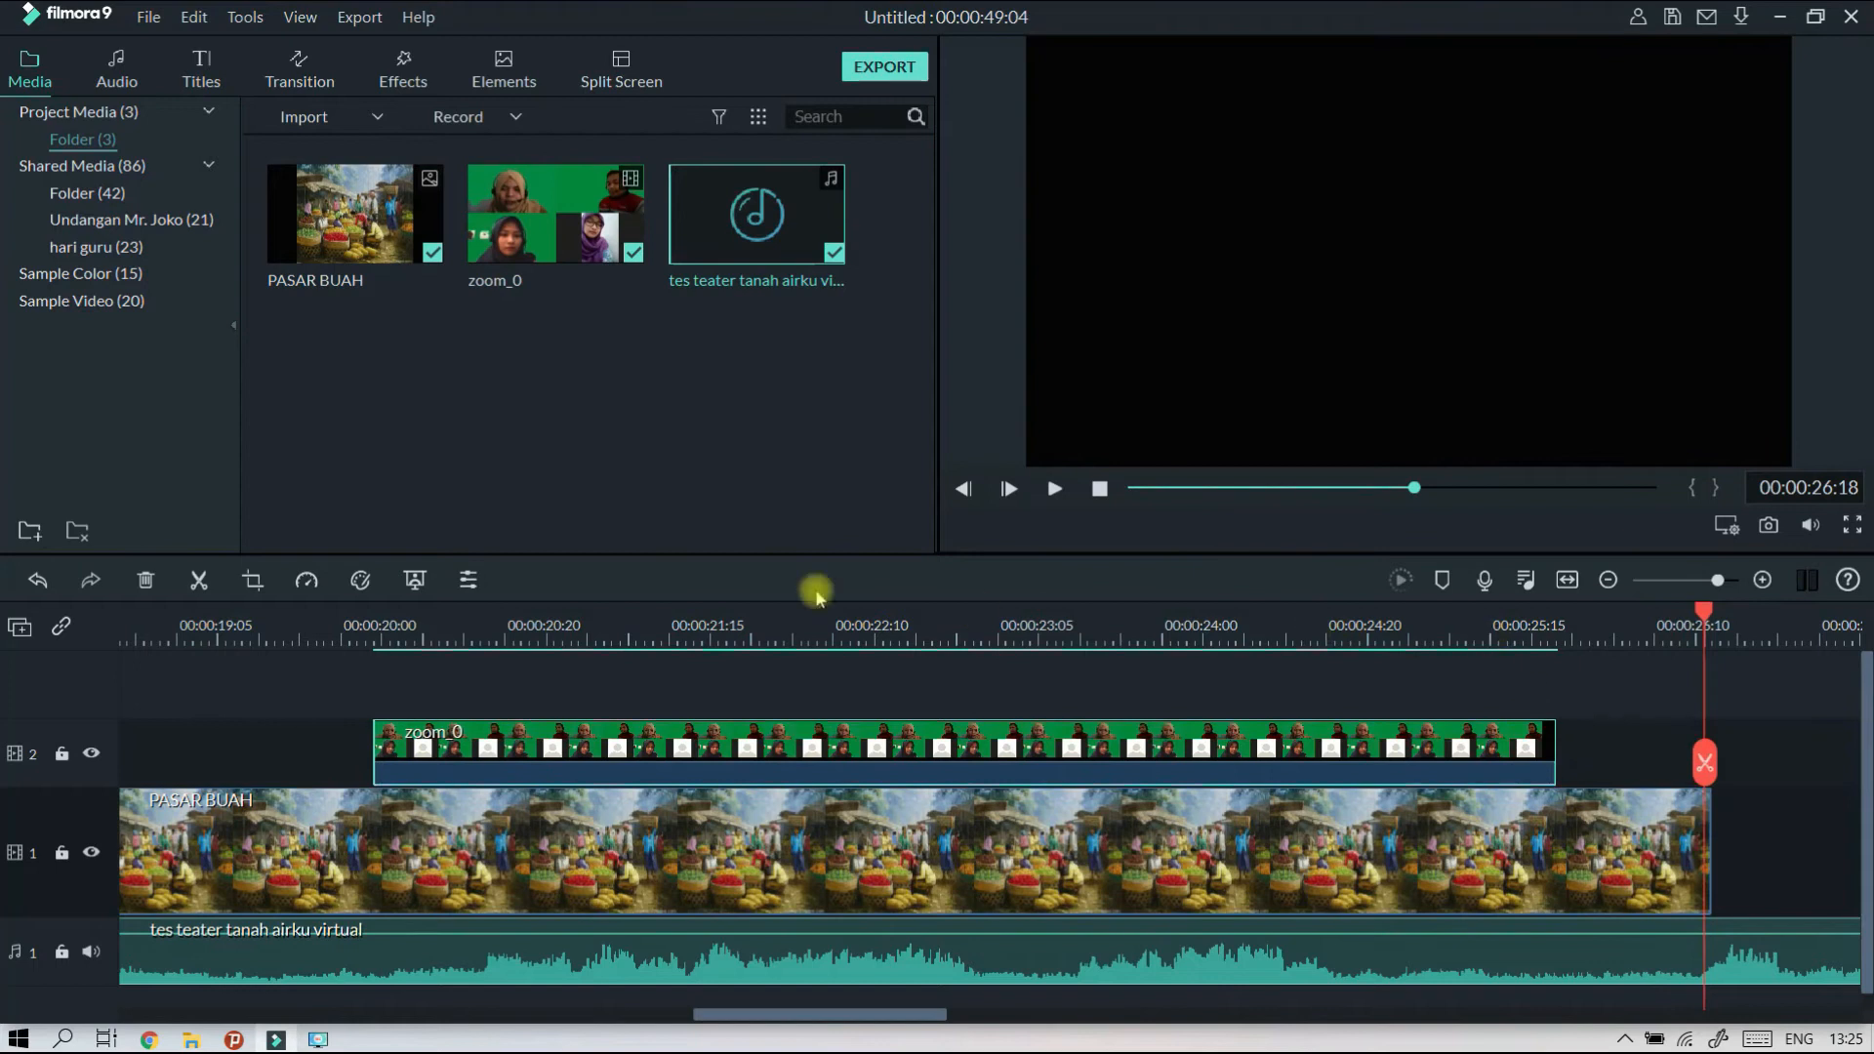
{"action": "left_click", "coordinate": [376, 627]}
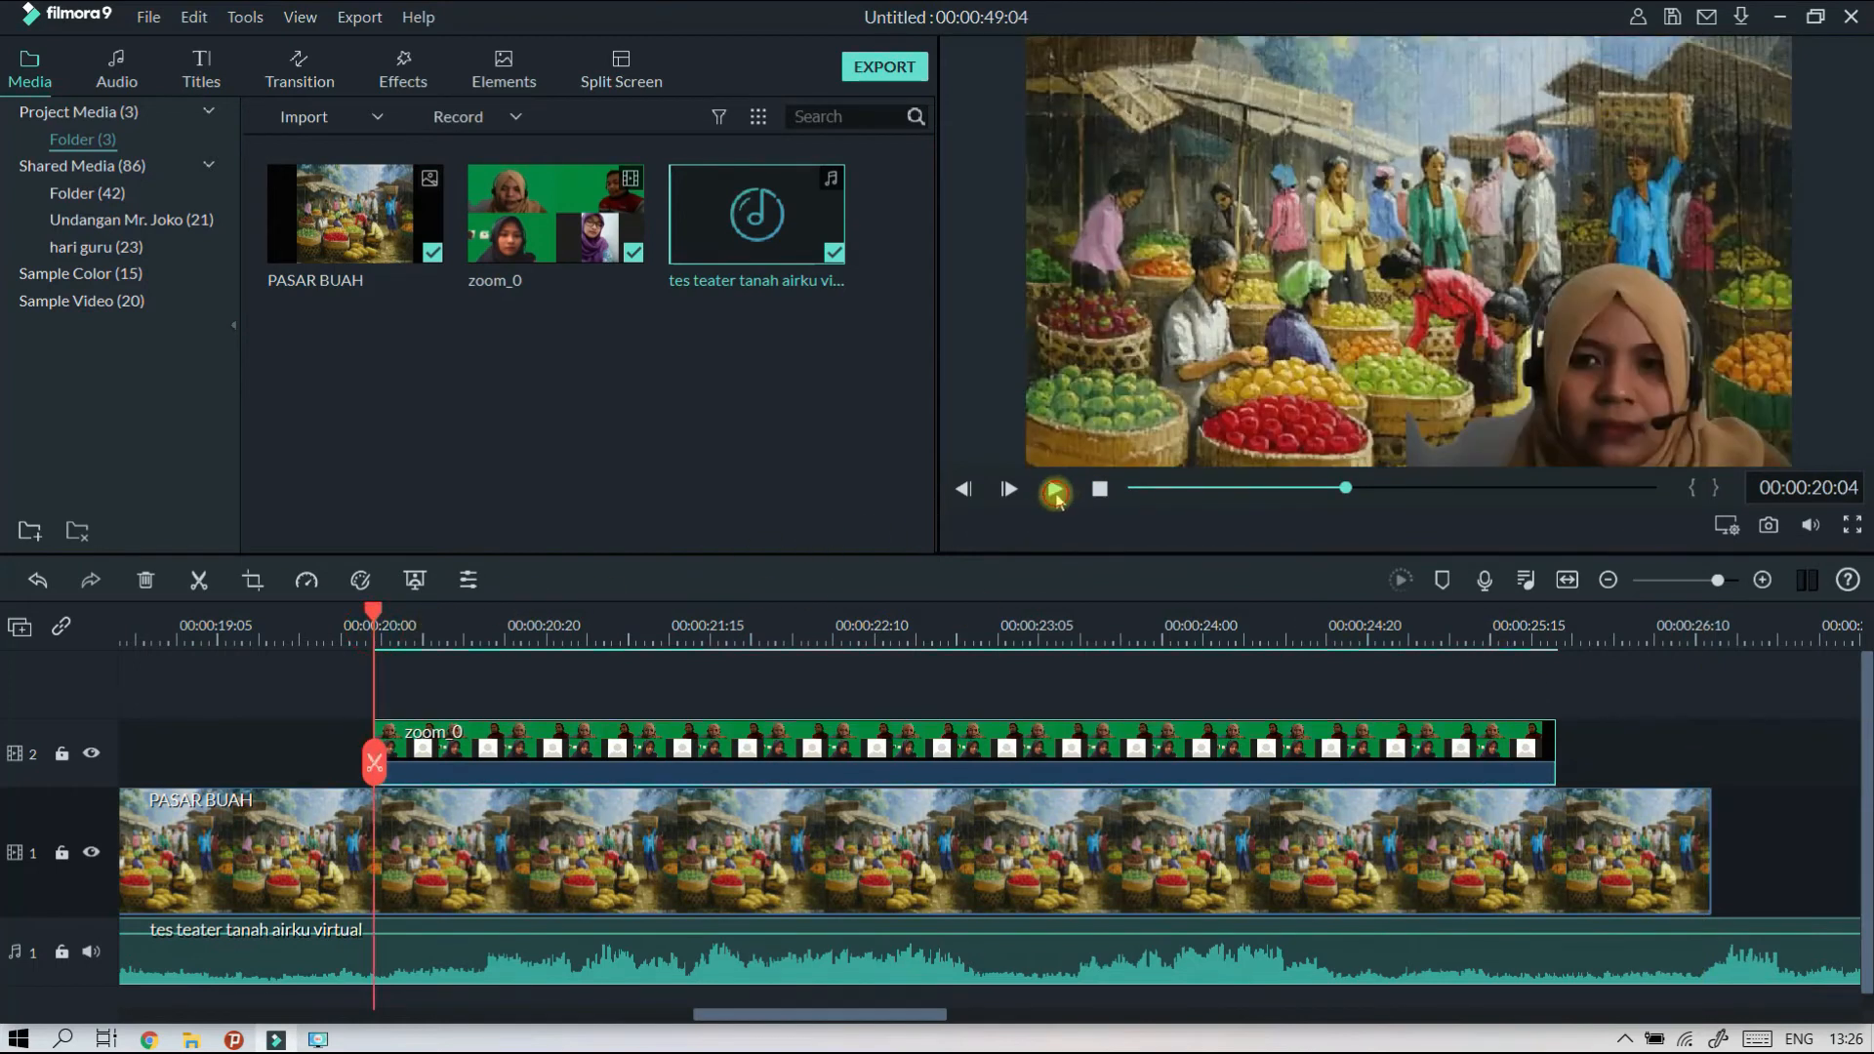
{"action": "left_click", "coordinate": [1055, 491]}
{"action": "left_click", "coordinate": [1589, 632]}
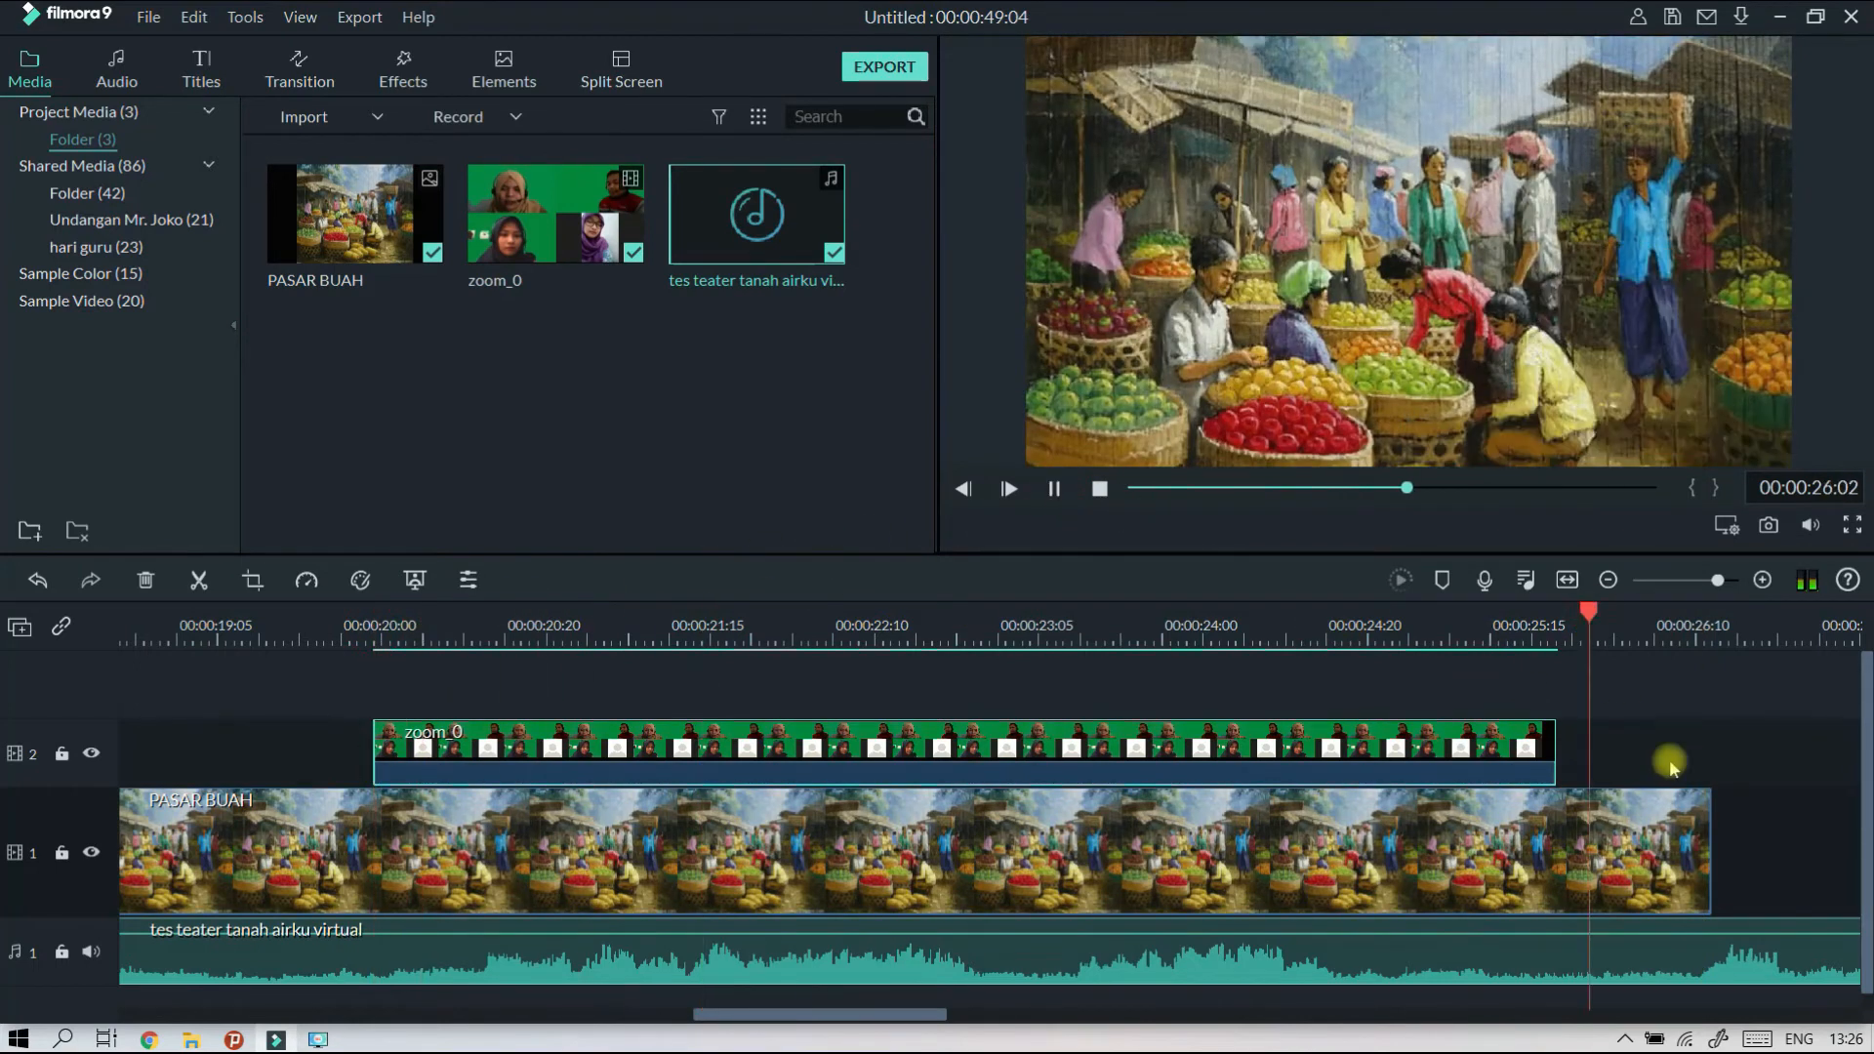
{"action": "left_click", "coordinate": [1054, 489]}
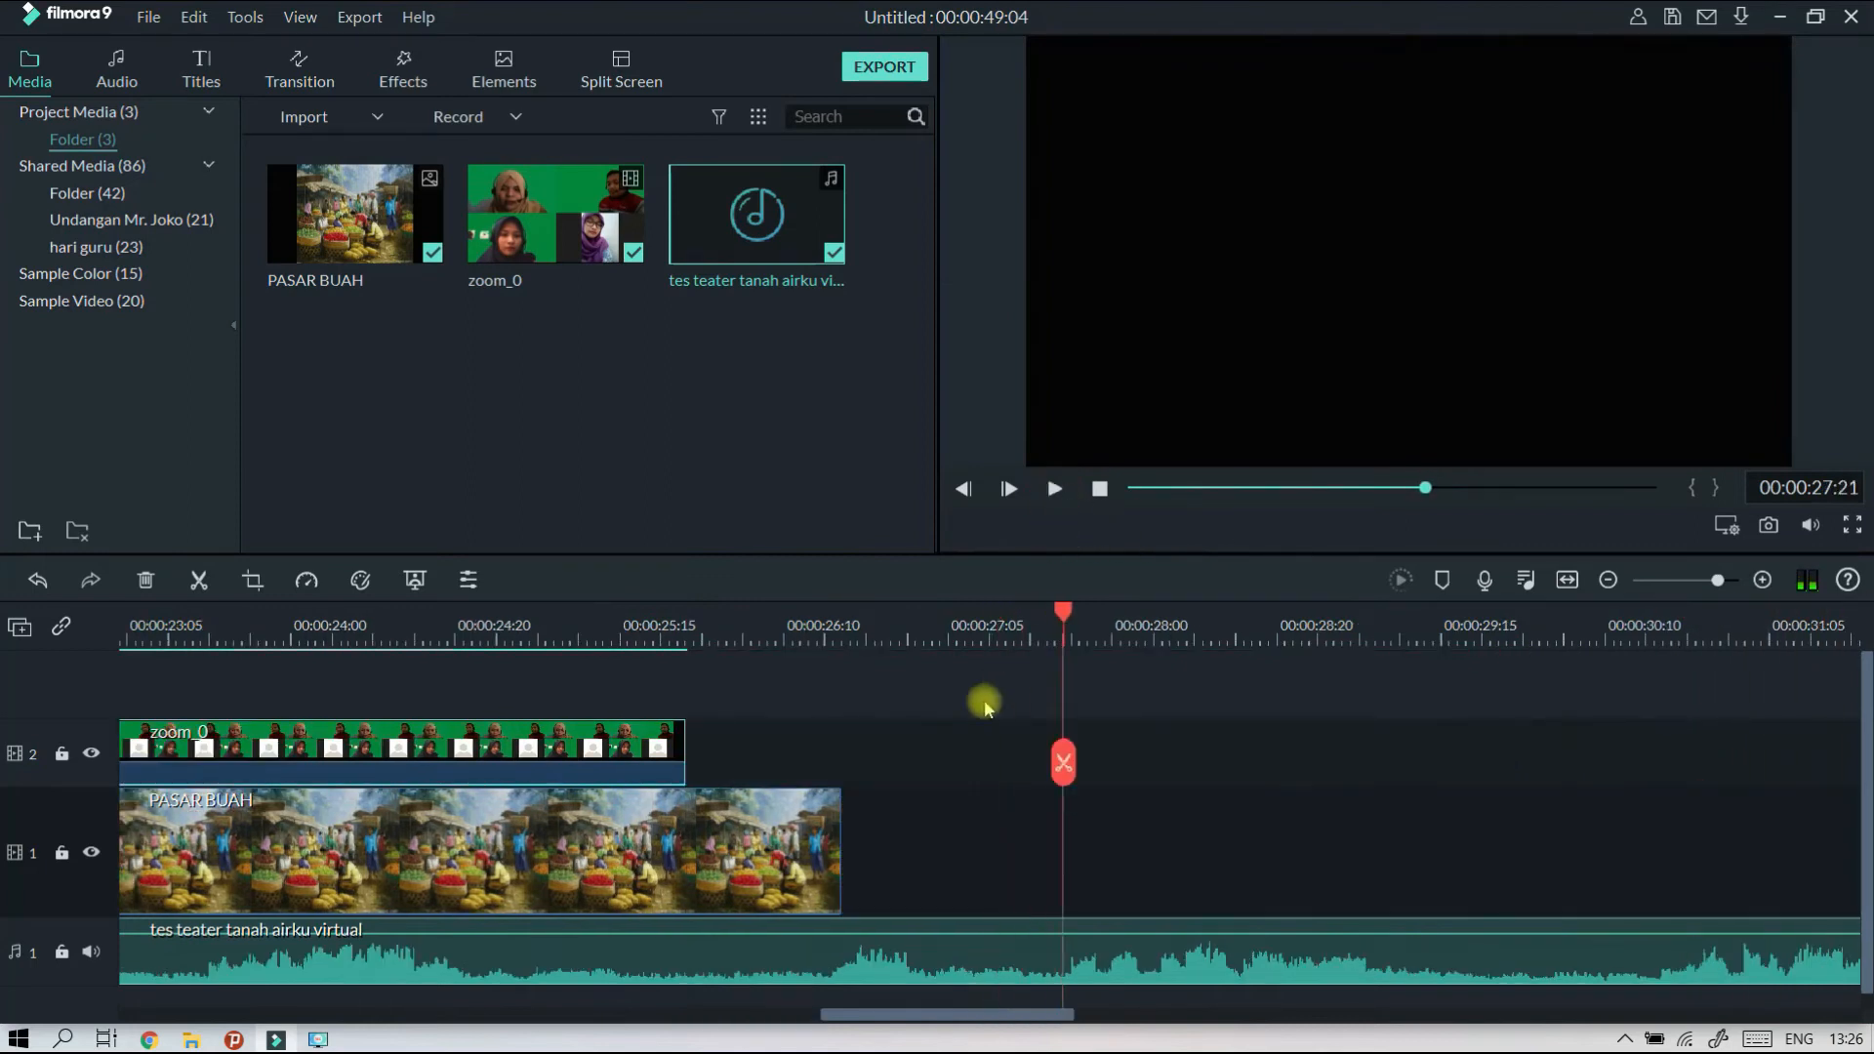
Extend the PASAR BUAH background on track 1 until it ends at about 00:15:21:20.
{"action": "left_click_drag", "start_coordinate": [1161, 619], "coordinate": [1639, 825]}
{"action": "left_click", "coordinate": [183, 872]}
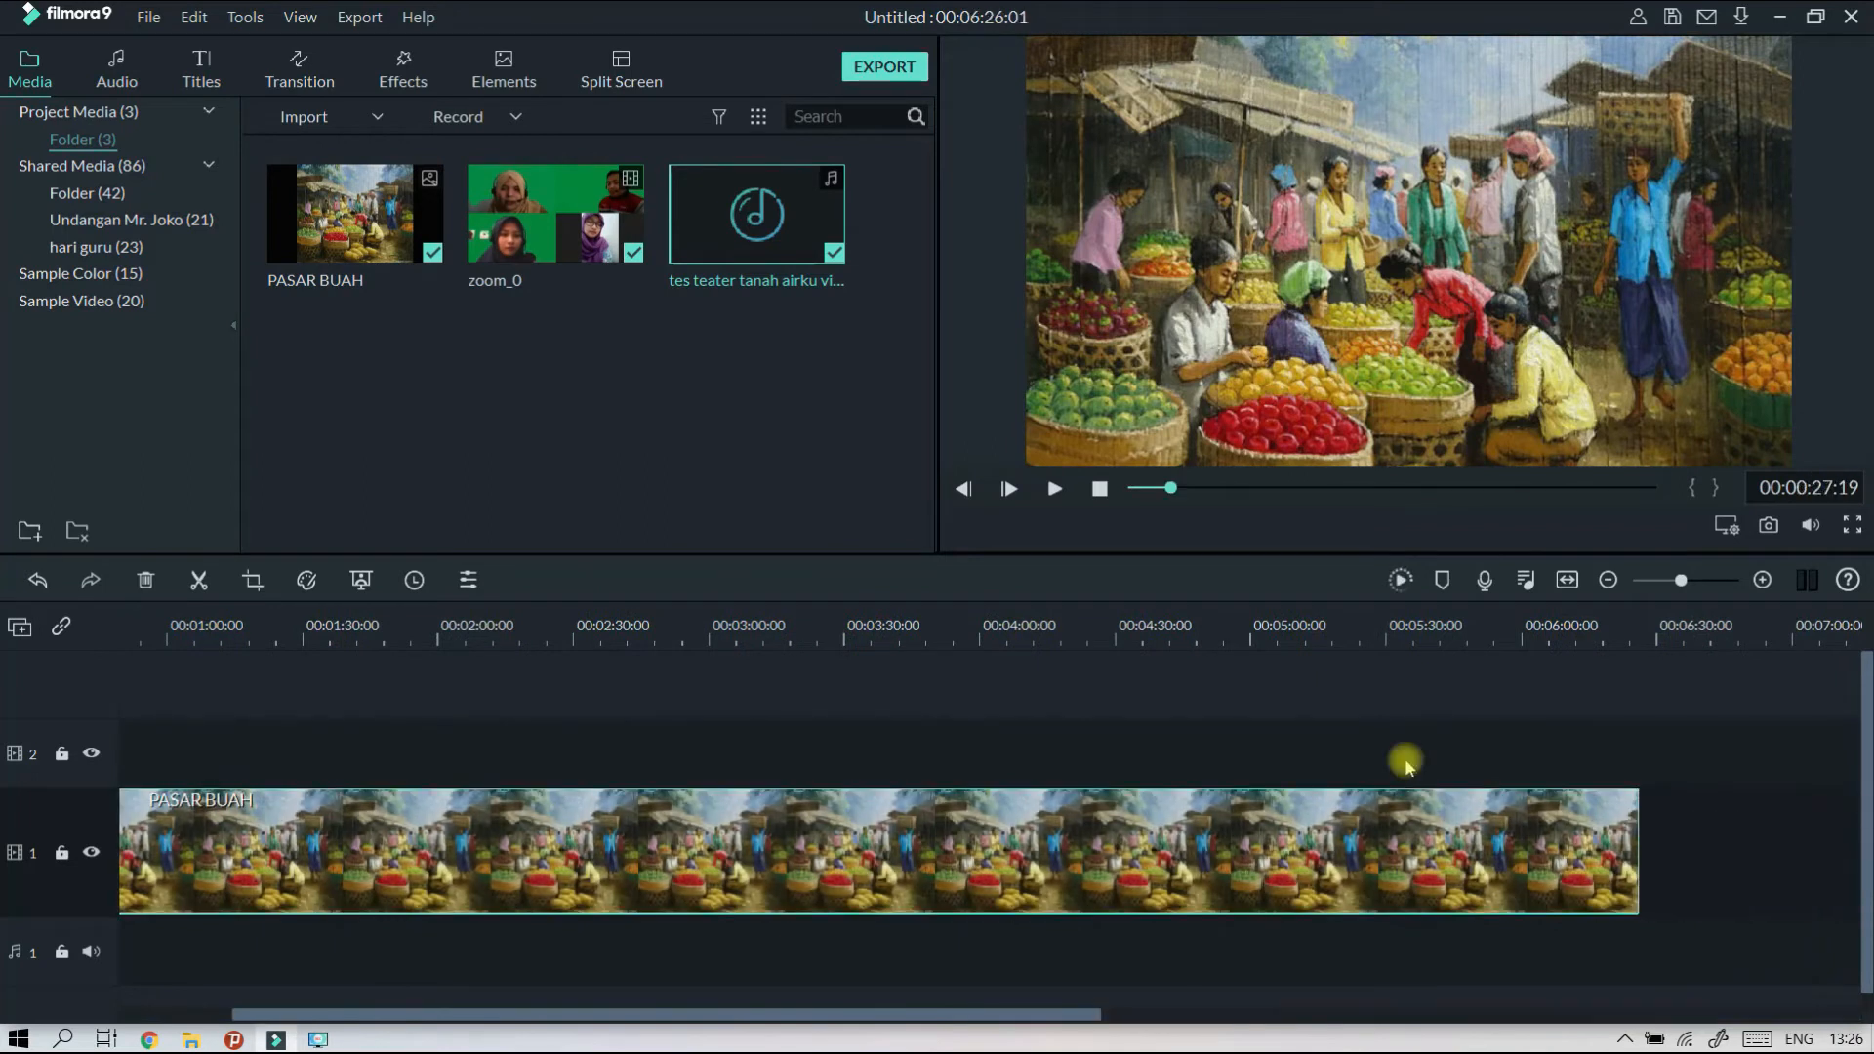
{"action": "left_click", "coordinate": [1022, 632]}
{"action": "scroll", "coordinate": [904, 648], "scroll_direction": "down", "scroll_amount": 2}
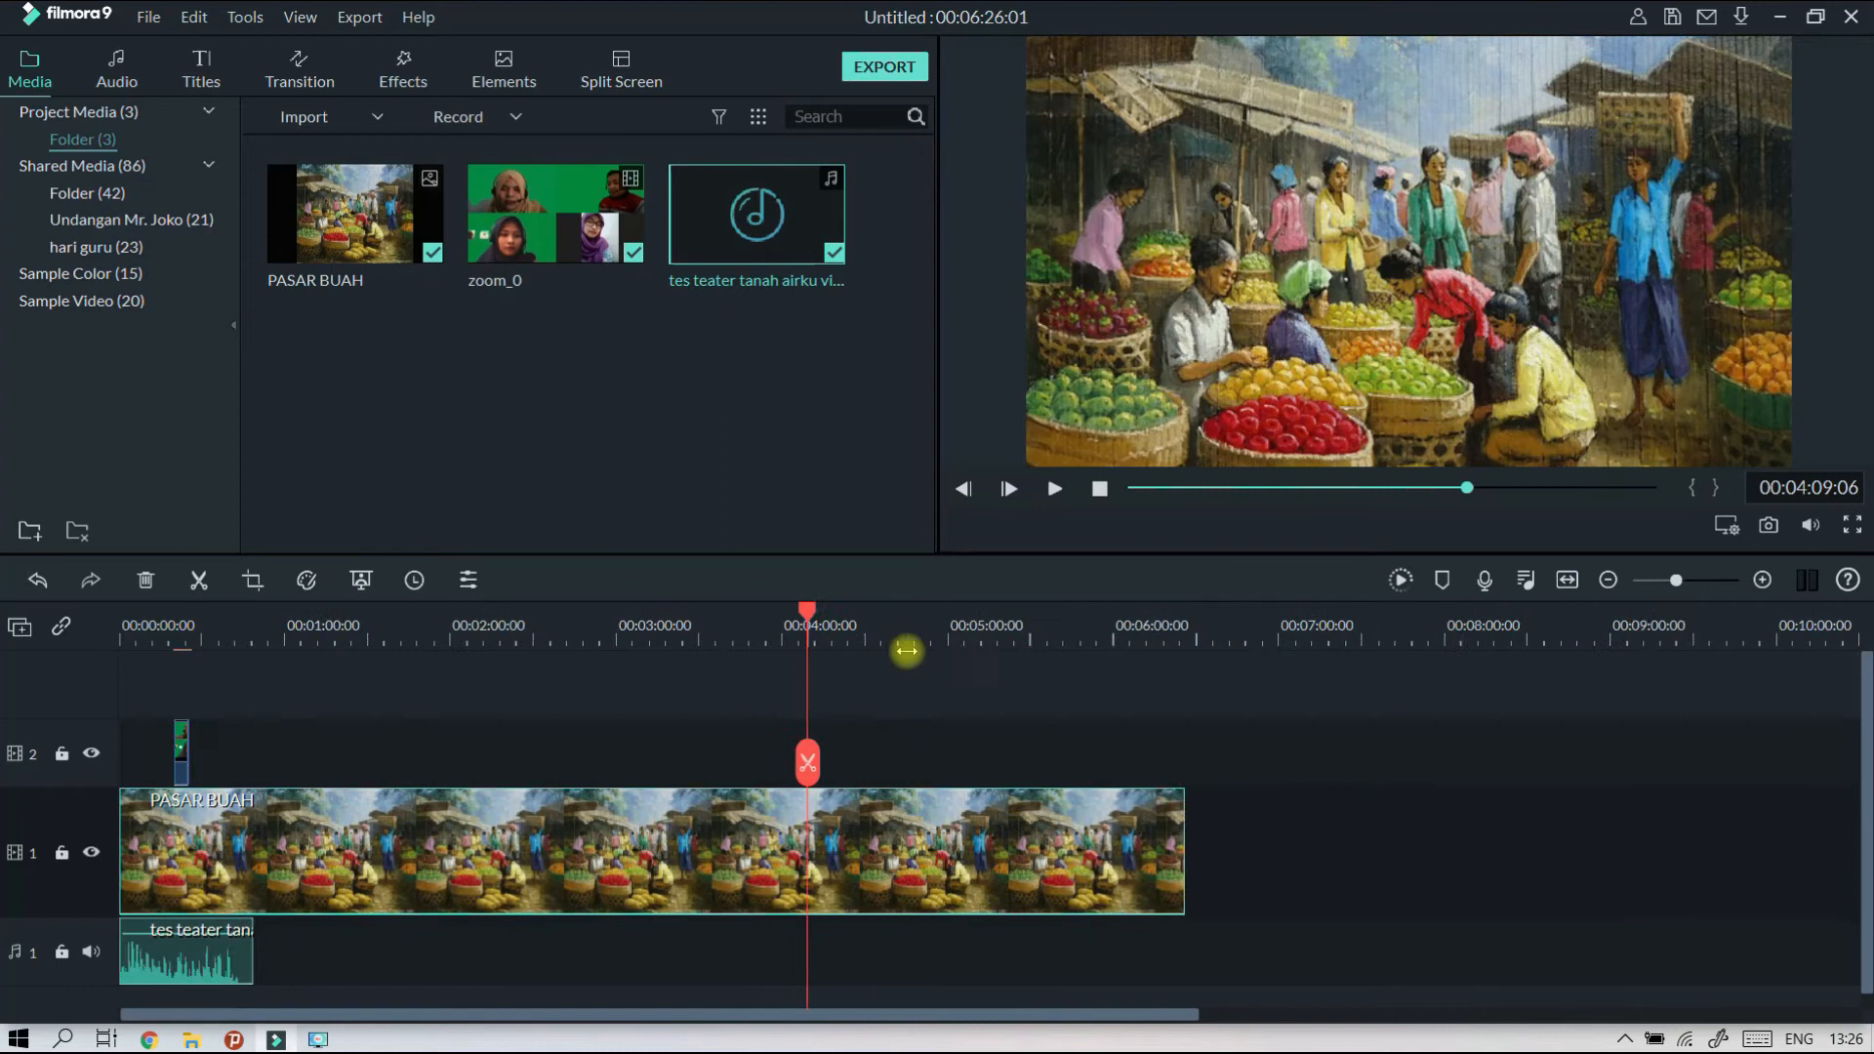
{"action": "scroll", "coordinate": [637, 675], "scroll_direction": "down", "scroll_amount": 3}
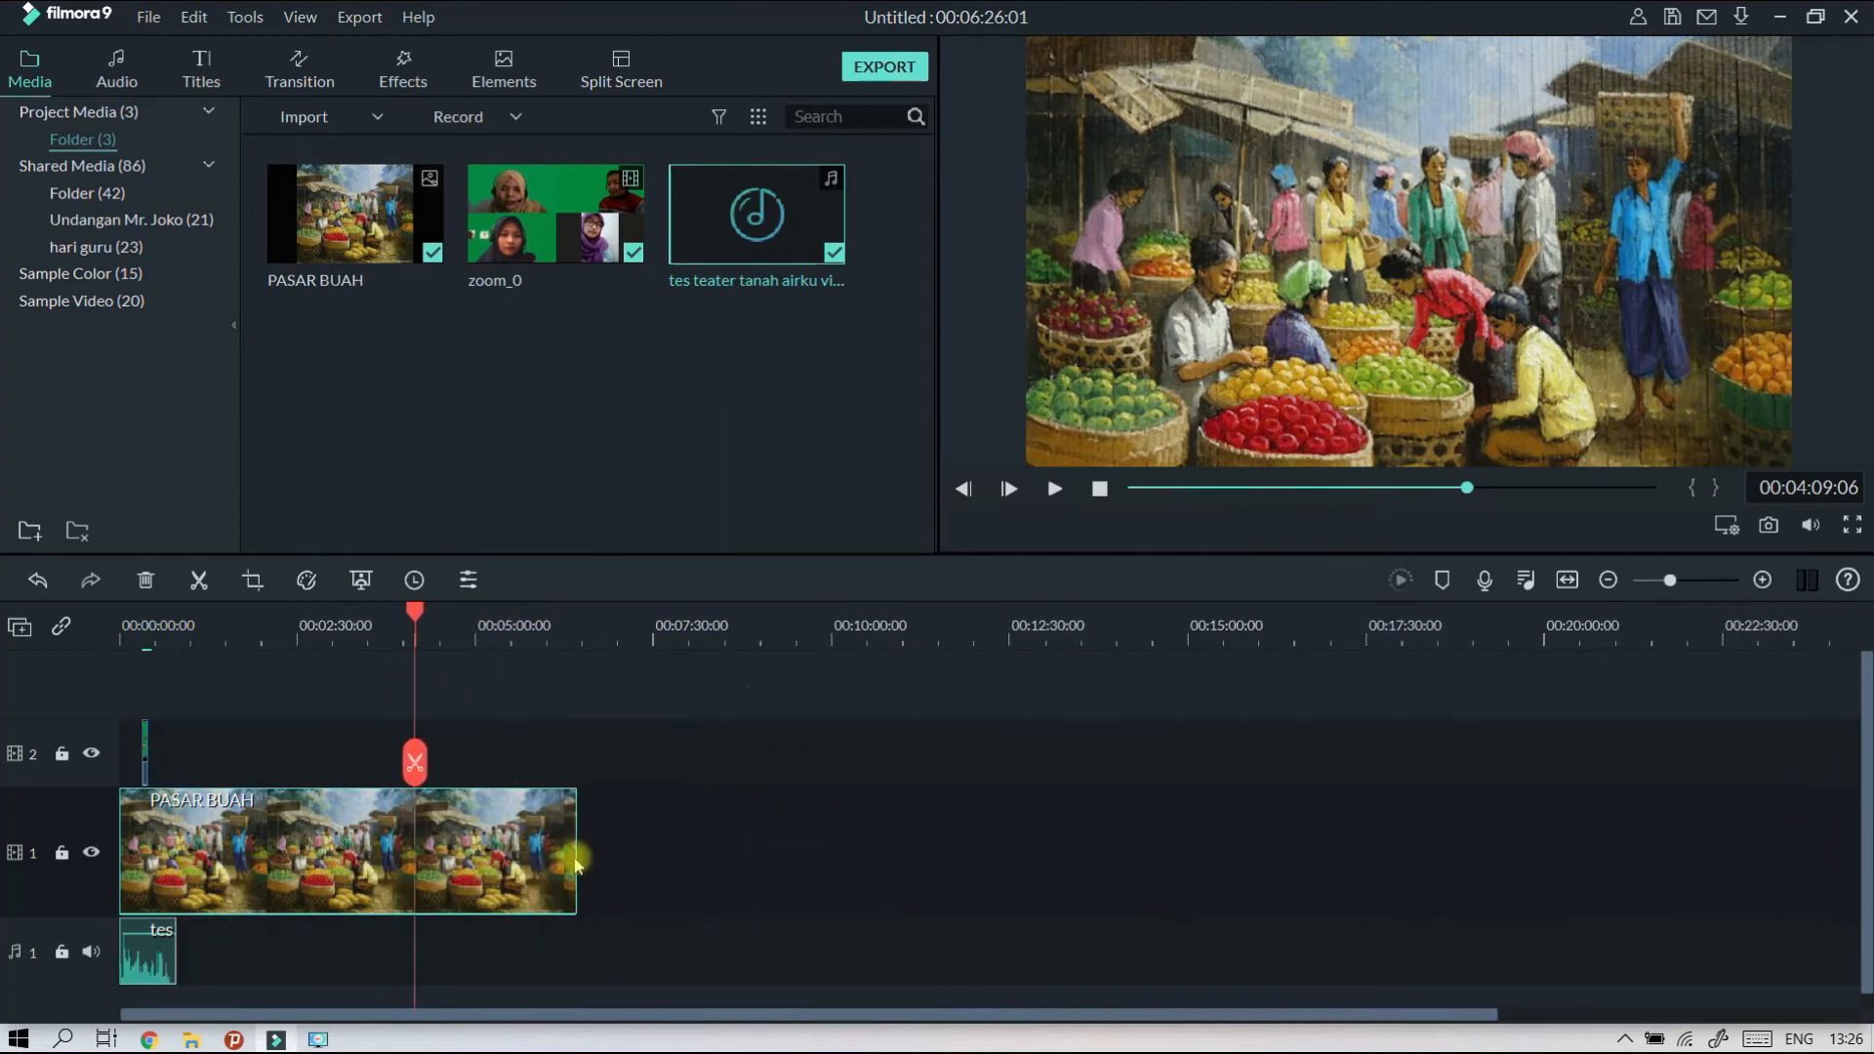
{"action": "left_click_drag", "start_coordinate": [577, 857], "coordinate": [1214, 890]}
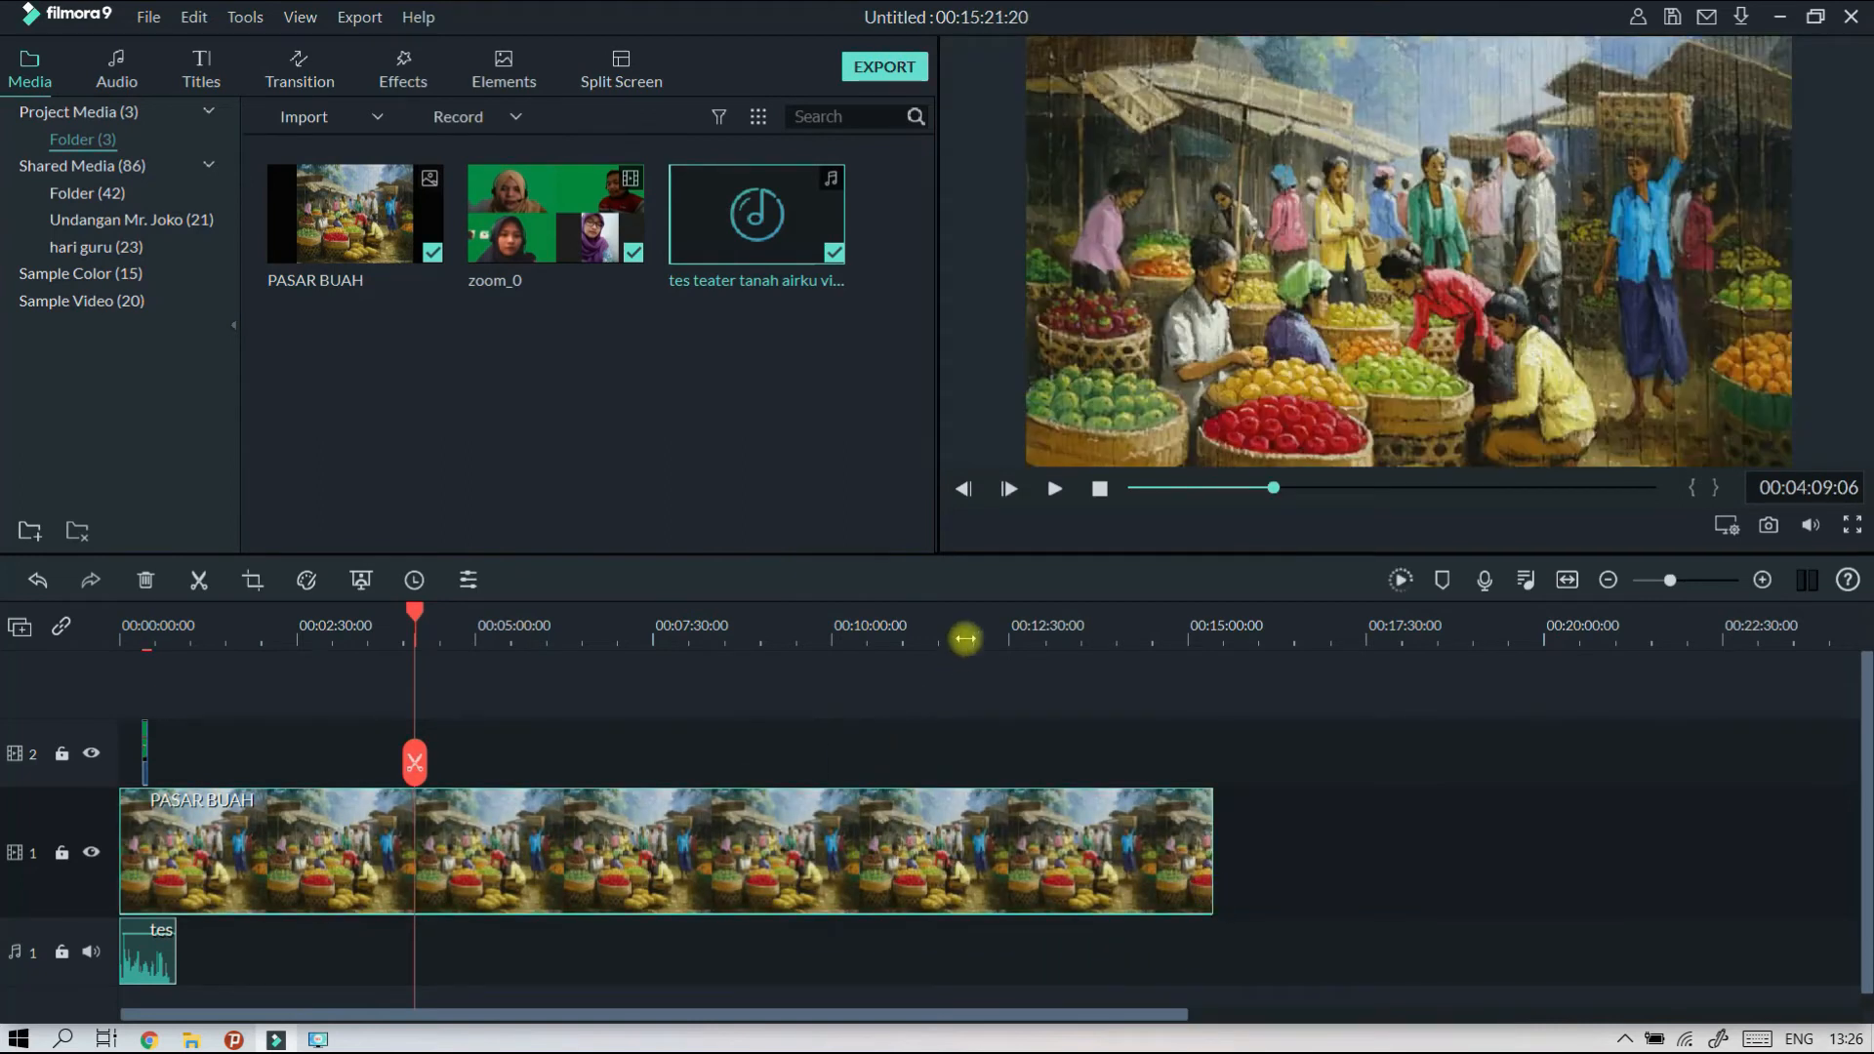
Play the stretch just after the zoom_0 clip and stop at 00:00:29:07.
{"action": "left_click_drag", "start_coordinate": [967, 621], "coordinate": [586, 630]}
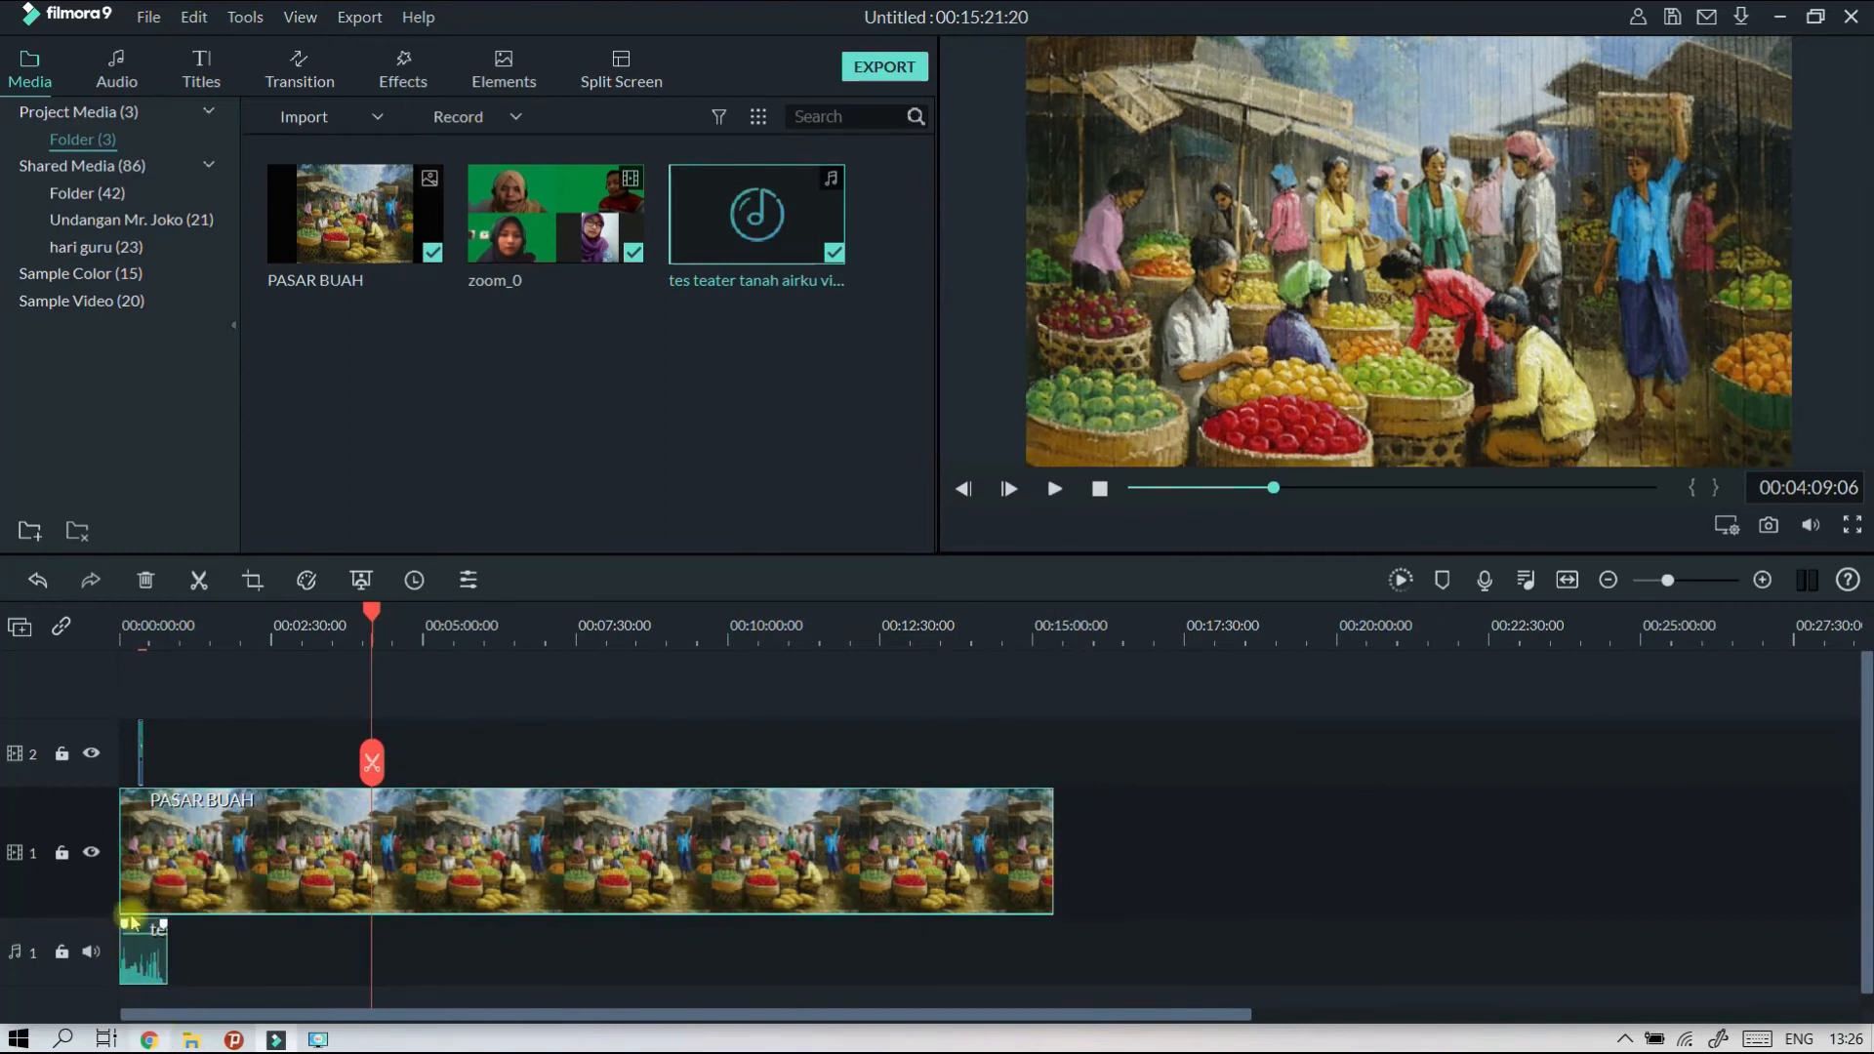
{"action": "left_click", "coordinate": [147, 631]}
{"action": "left_click_drag", "start_coordinate": [151, 634], "coordinate": [635, 607]}
{"action": "left_click", "coordinate": [1055, 492]}
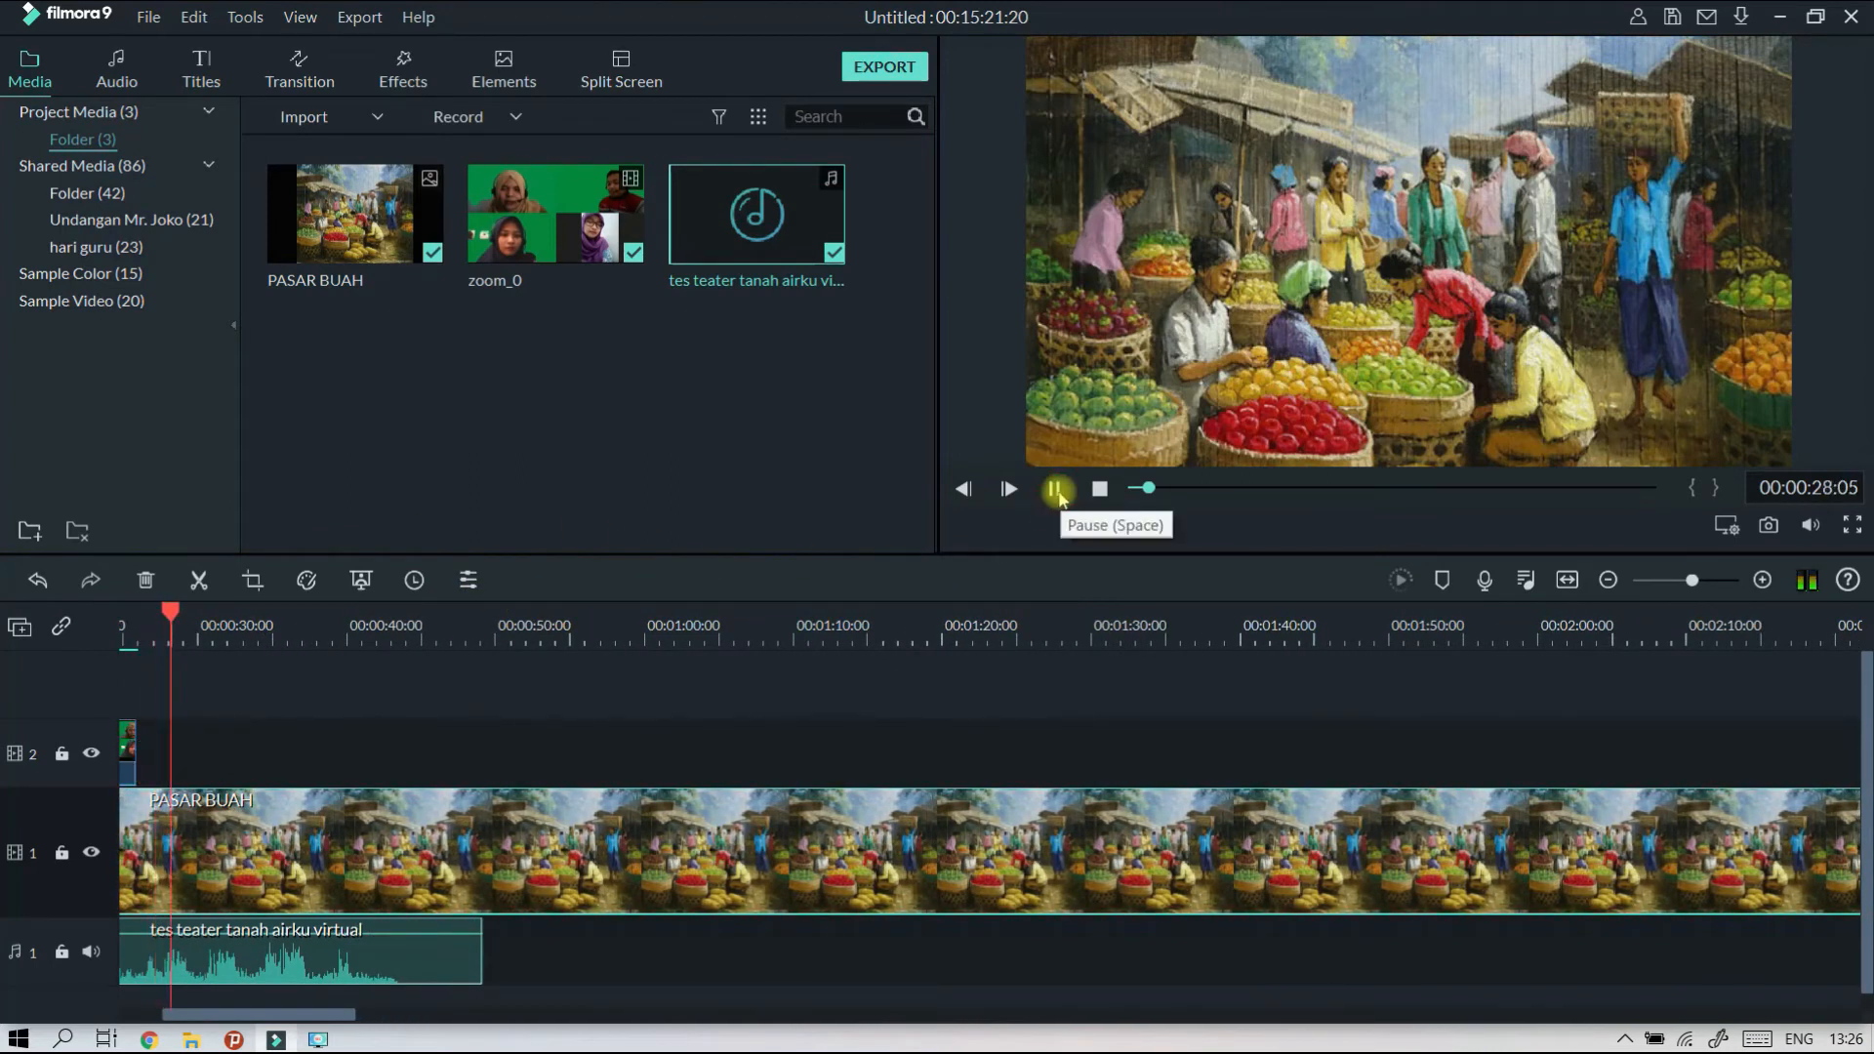
{"action": "left_click", "coordinate": [1055, 490]}
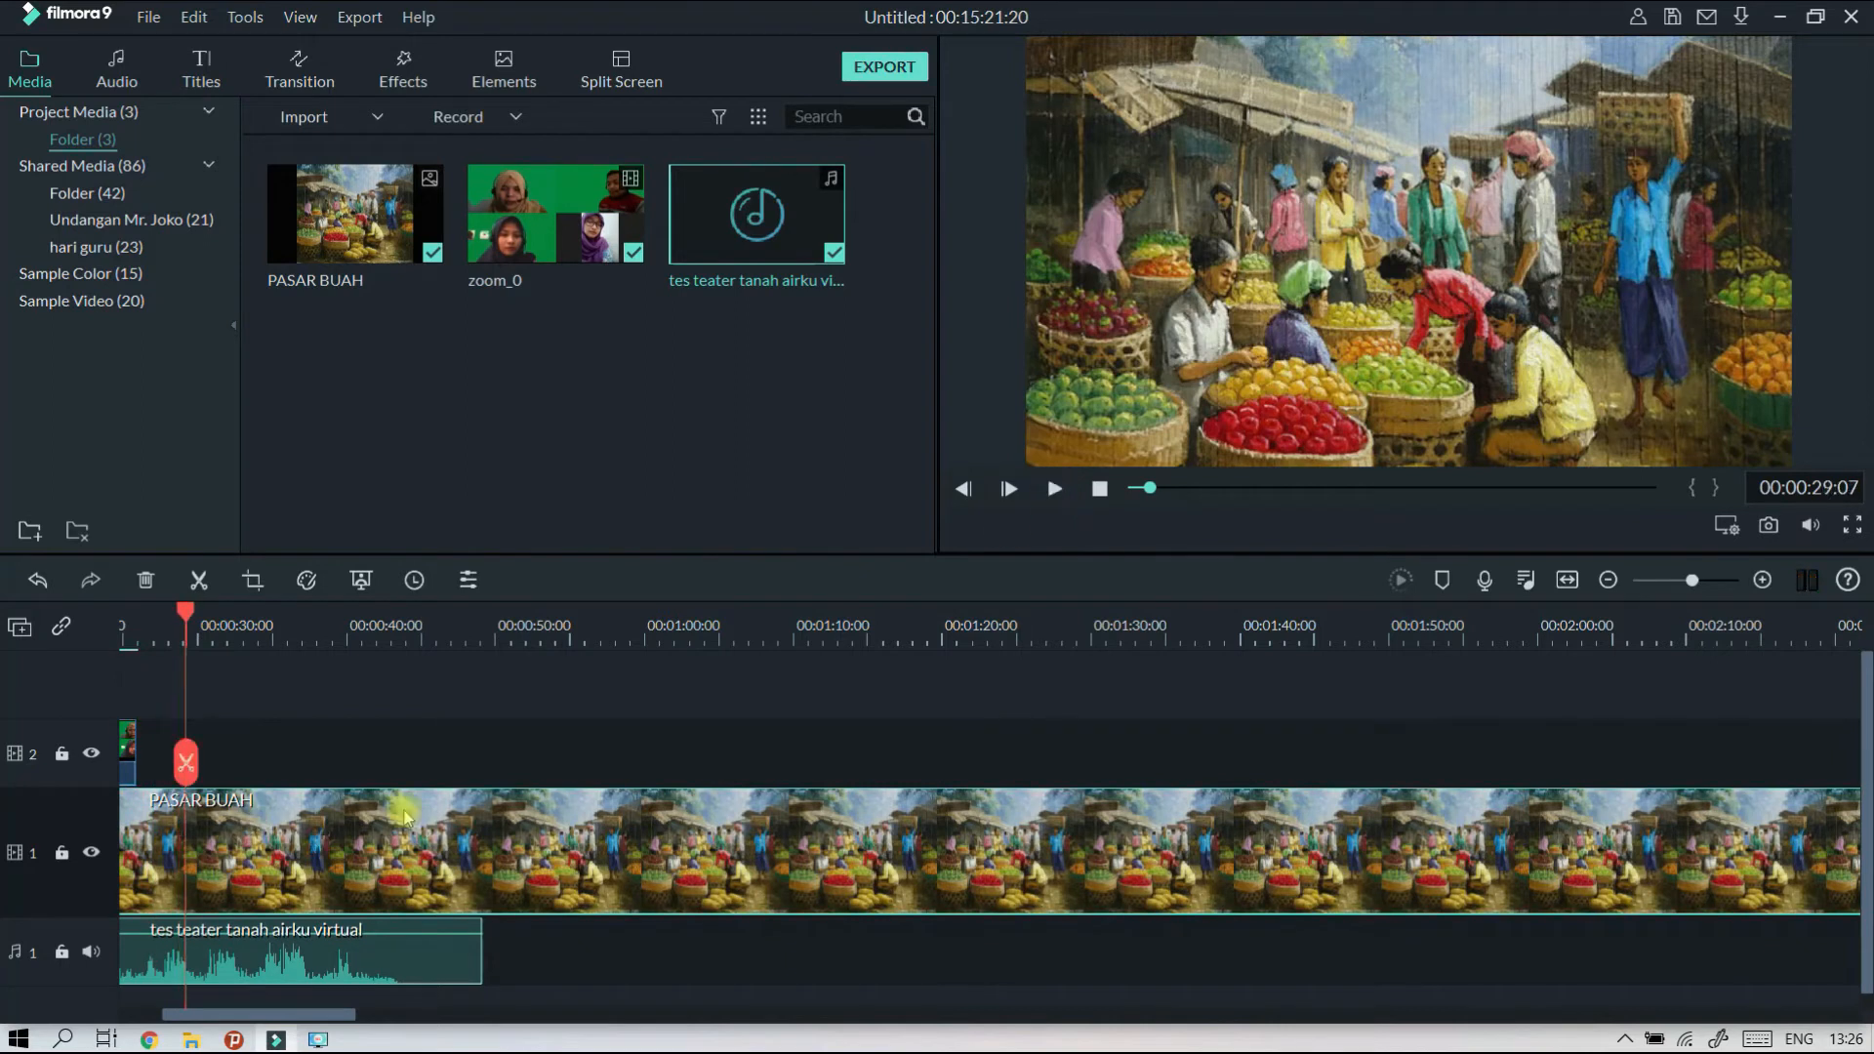
Play the composite from 00:00:16:06 through the zoom_0 clip and stop at 00:00:27:22, leaving the background picture in place.
{"action": "left_click_drag", "start_coordinate": [186, 617], "coordinate": [2, 659]}
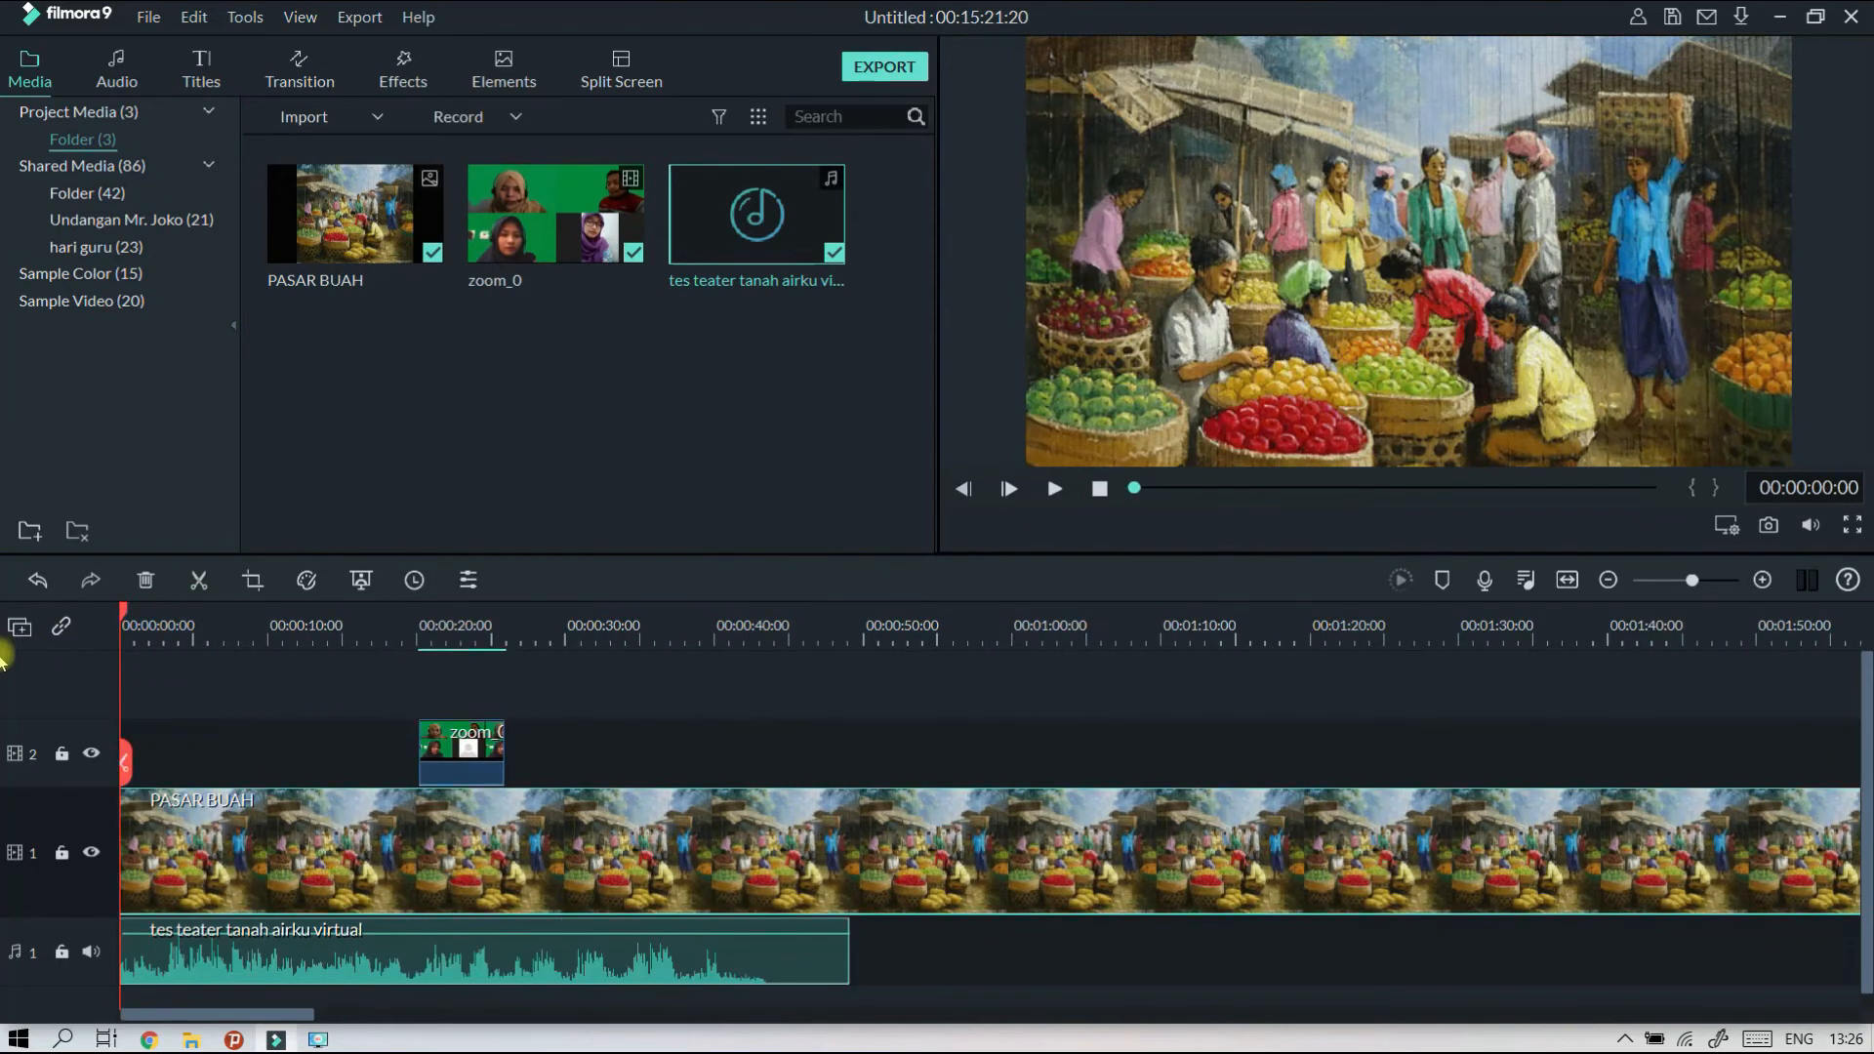
{"action": "left_click", "coordinate": [361, 629]}
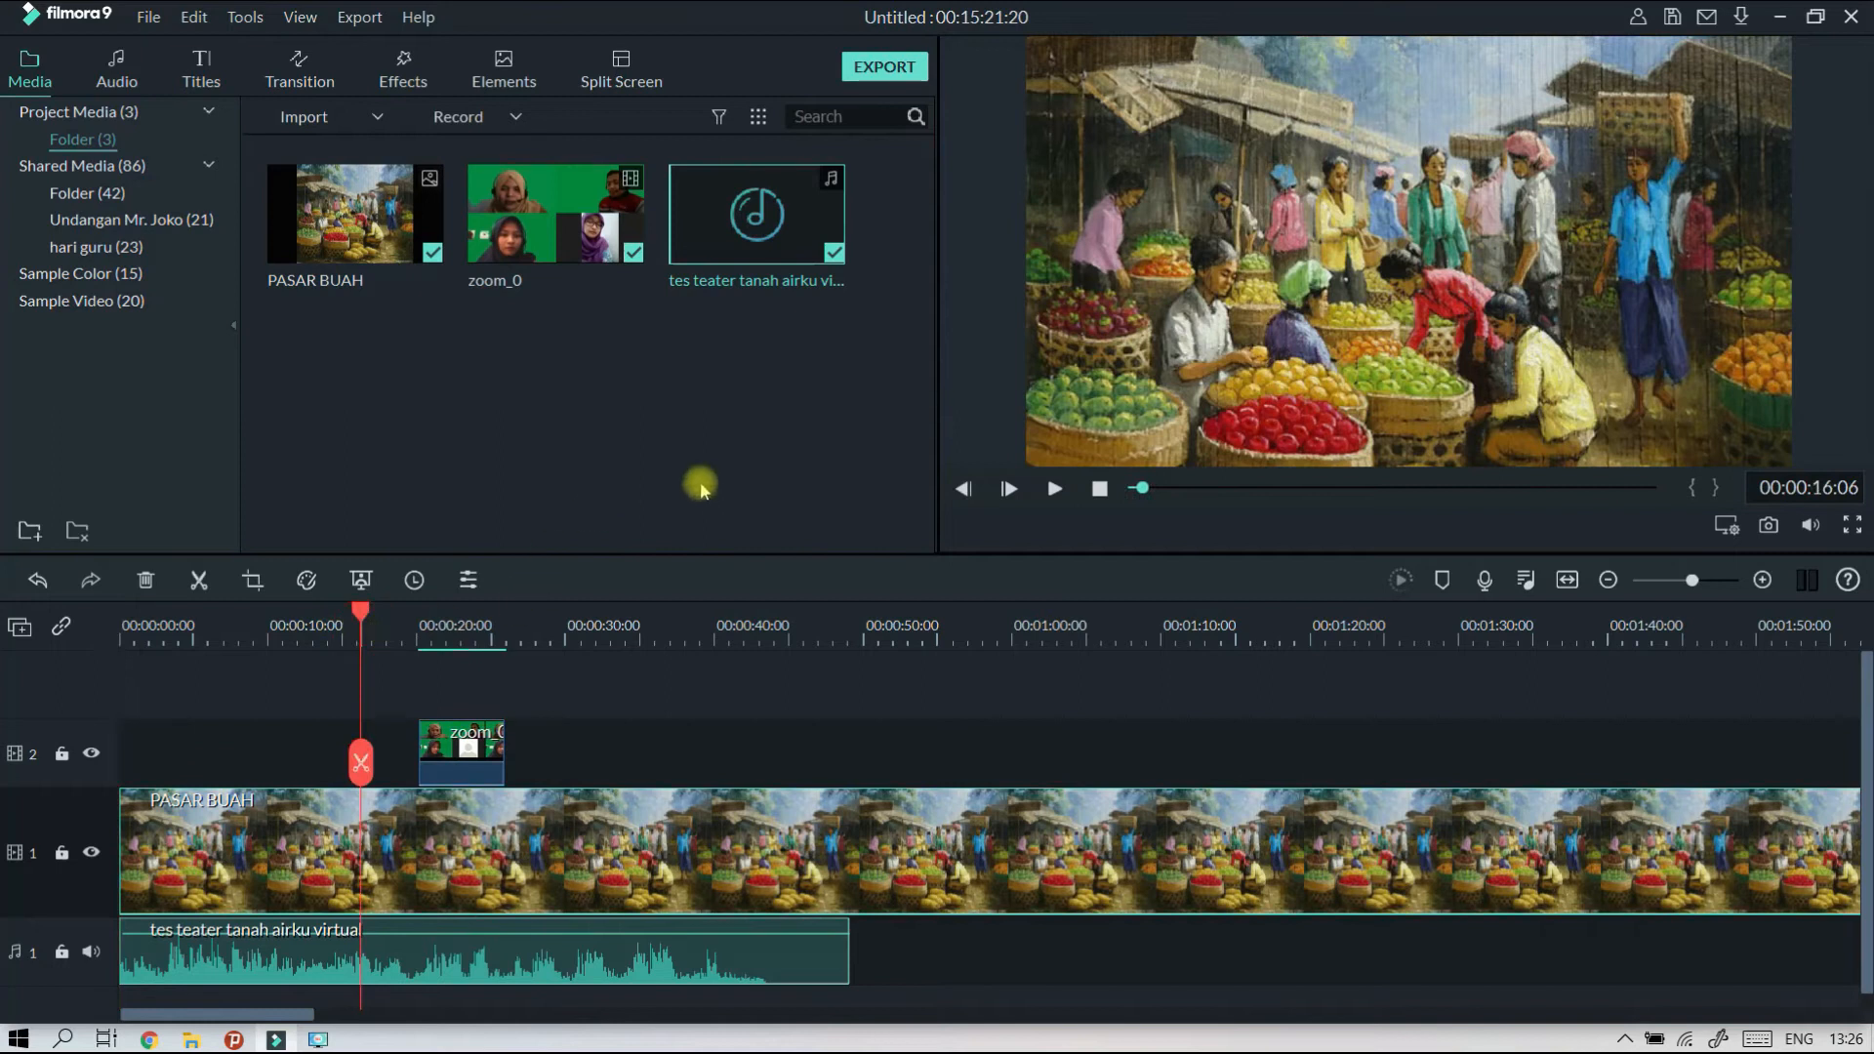
{"action": "left_click", "coordinate": [1052, 490]}
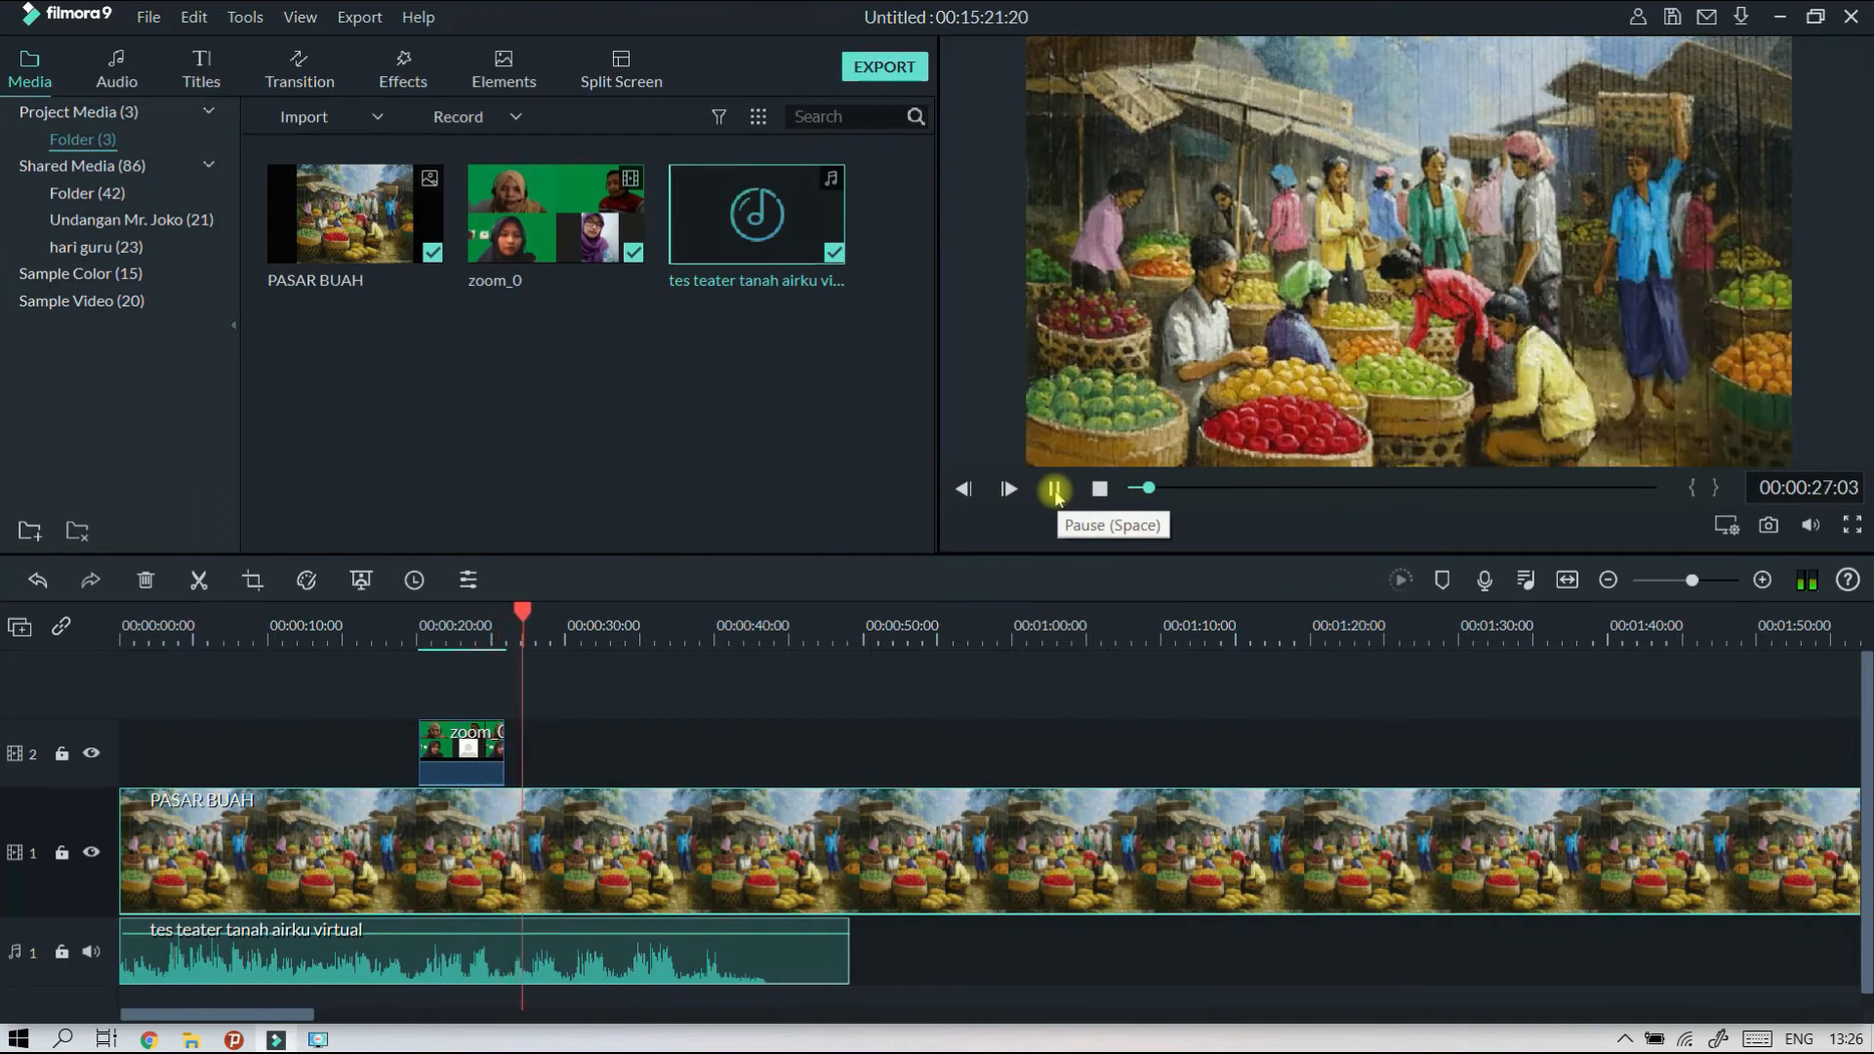
{"action": "left_click", "coordinate": [1055, 491]}
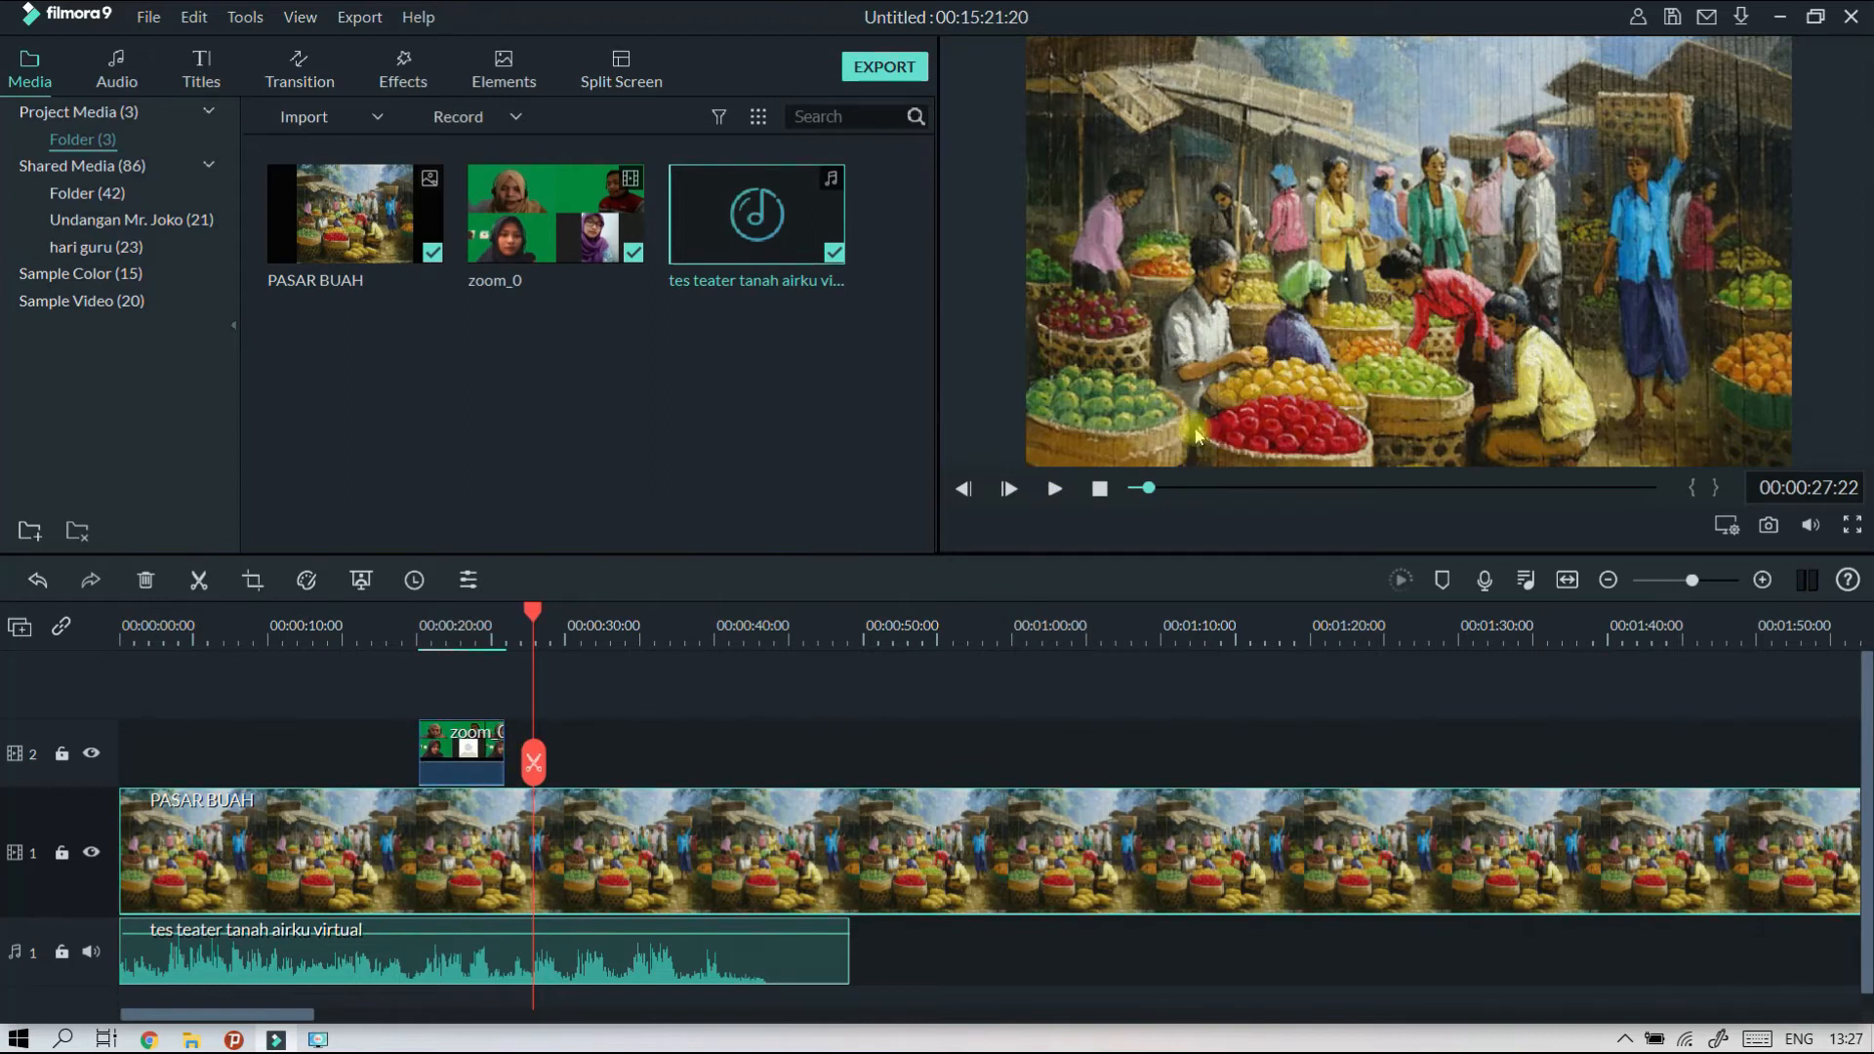
{"action": "left_click_drag", "start_coordinate": [1304, 273], "coordinate": [1414, 356]}
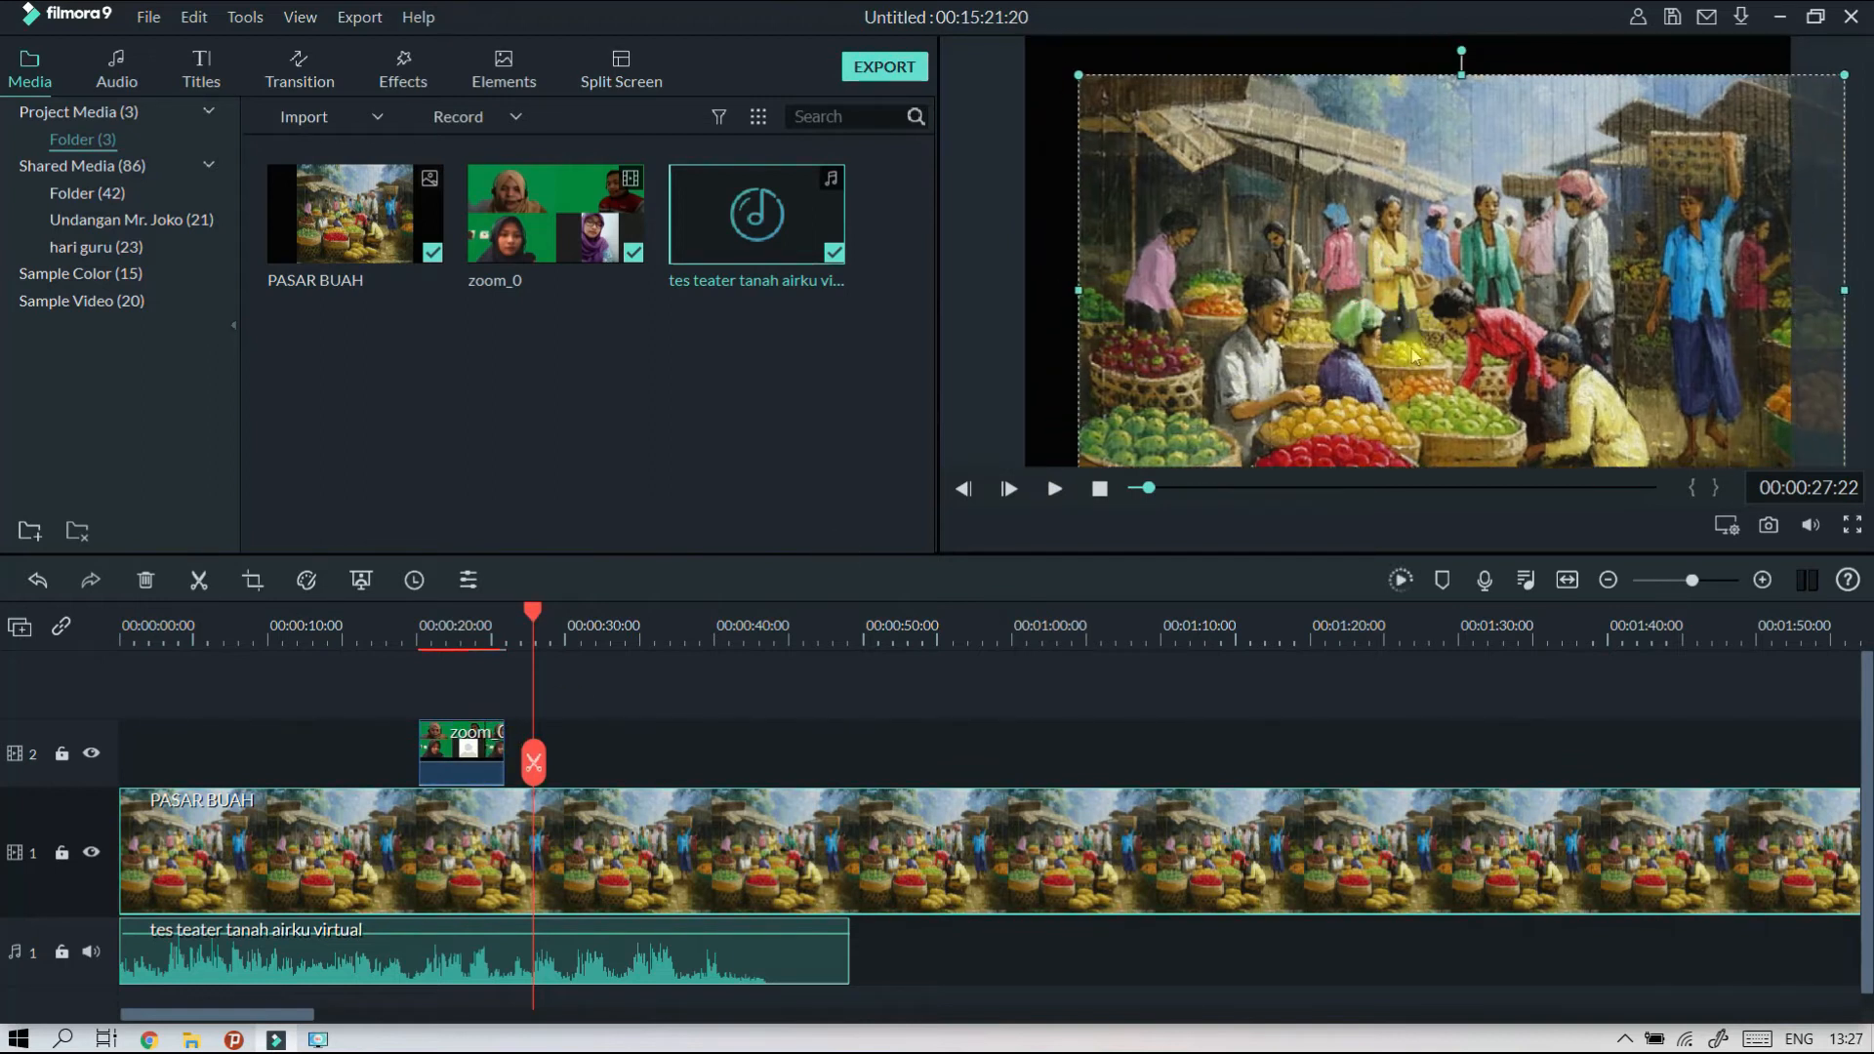
{"action": "key", "text": "ctrl+z"}
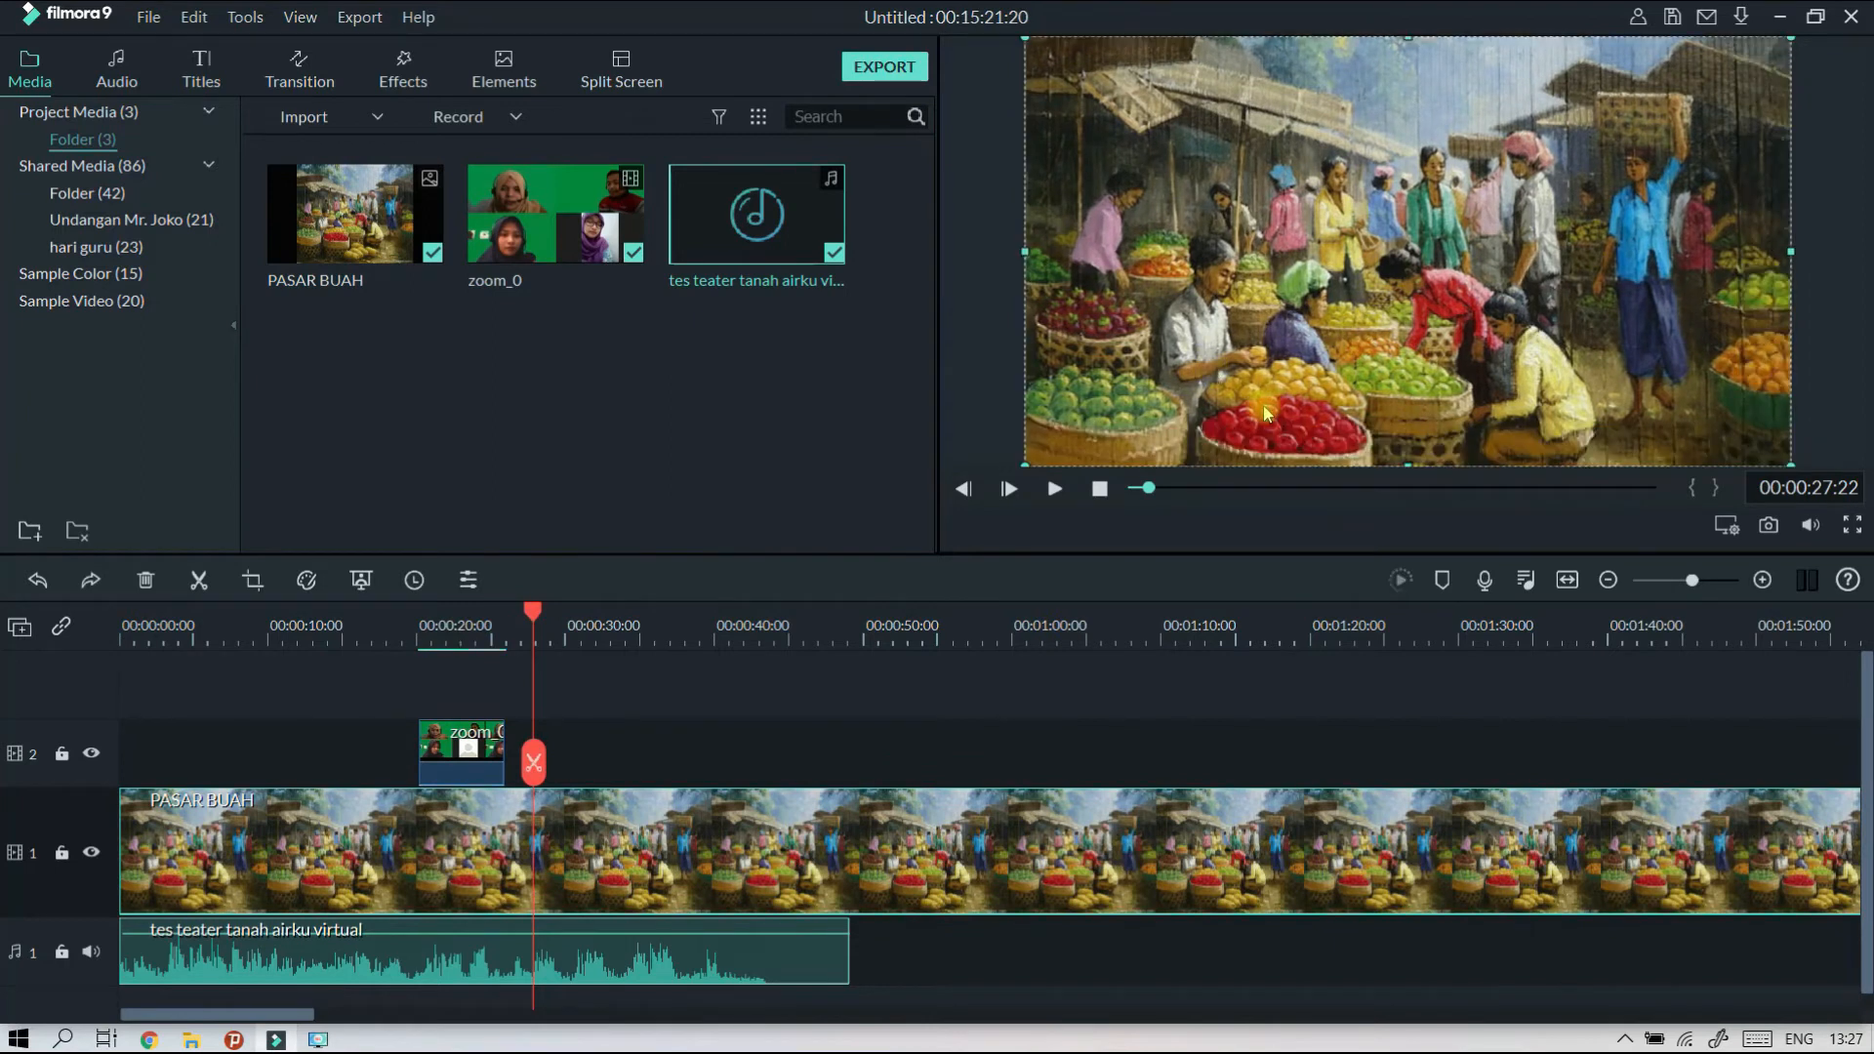
Preview the source zoom_0 video from the media library and mark its in point at 00:00:35:07.
{"action": "left_click", "coordinate": [603, 194]}
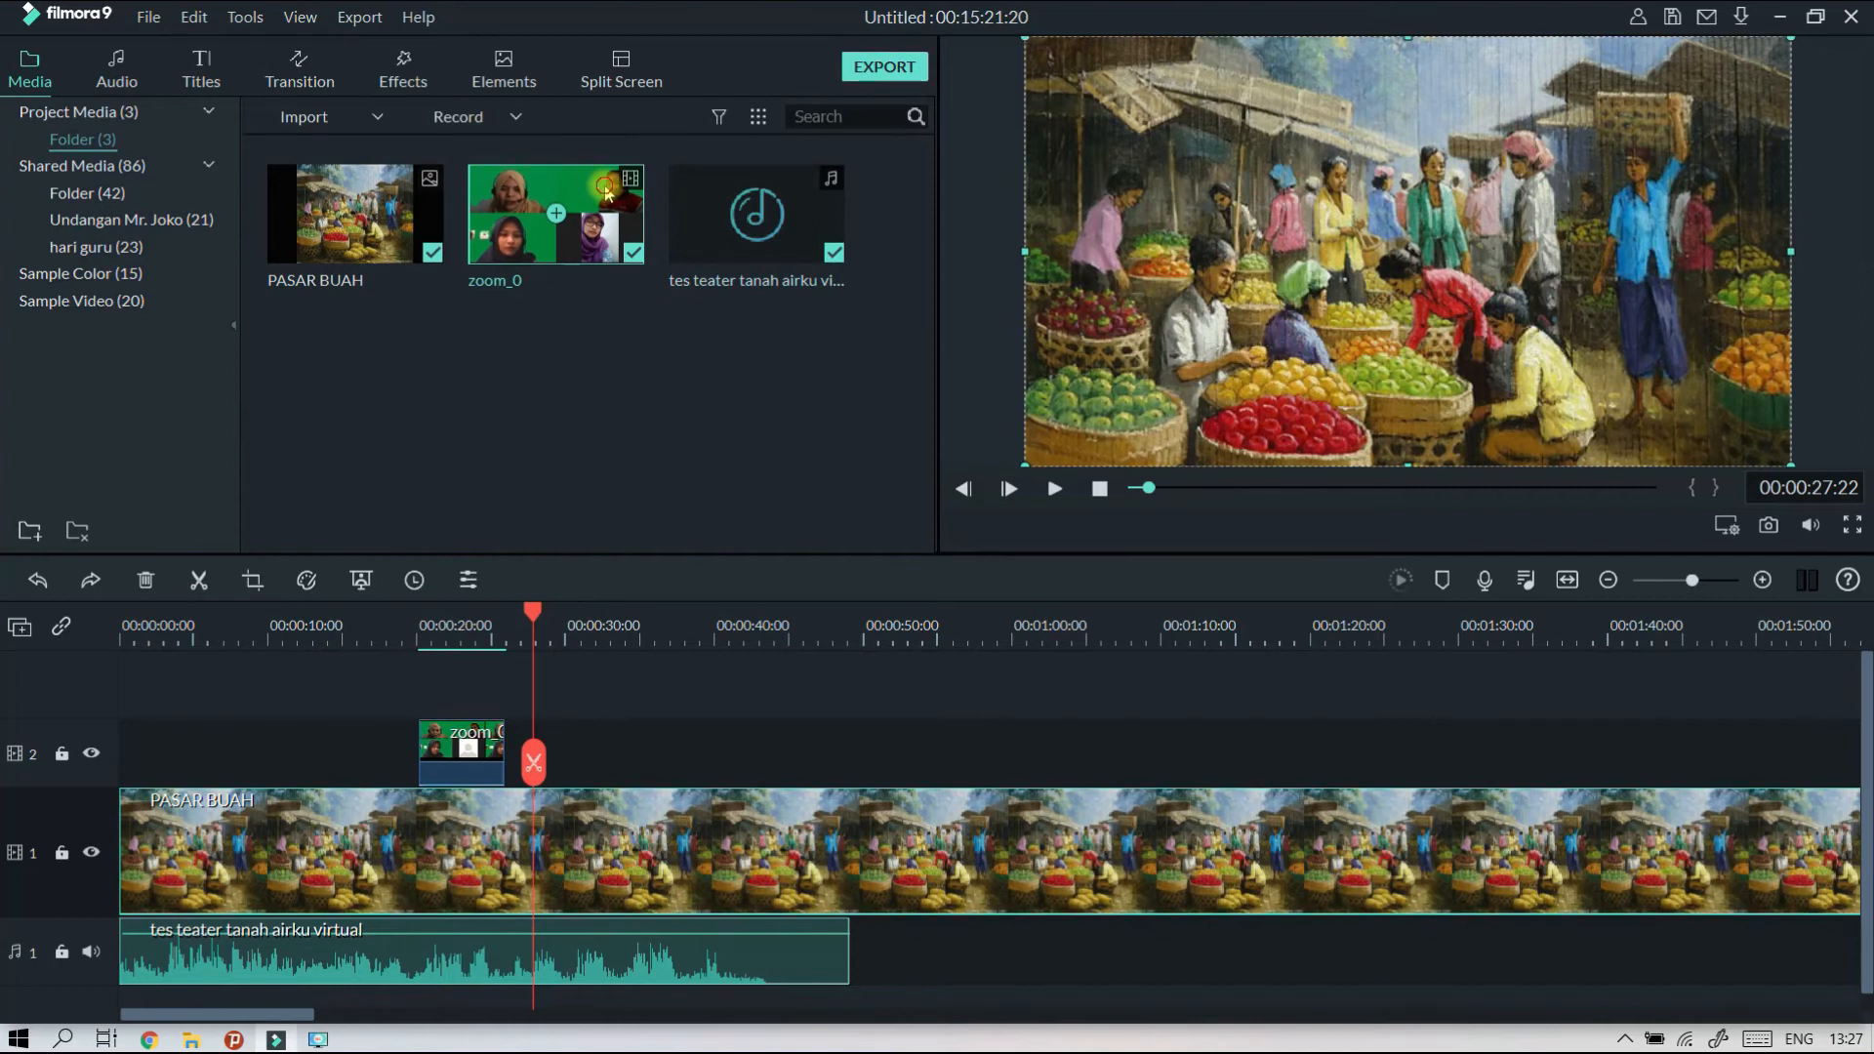
{"action": "double_click", "coordinate": [605, 191]}
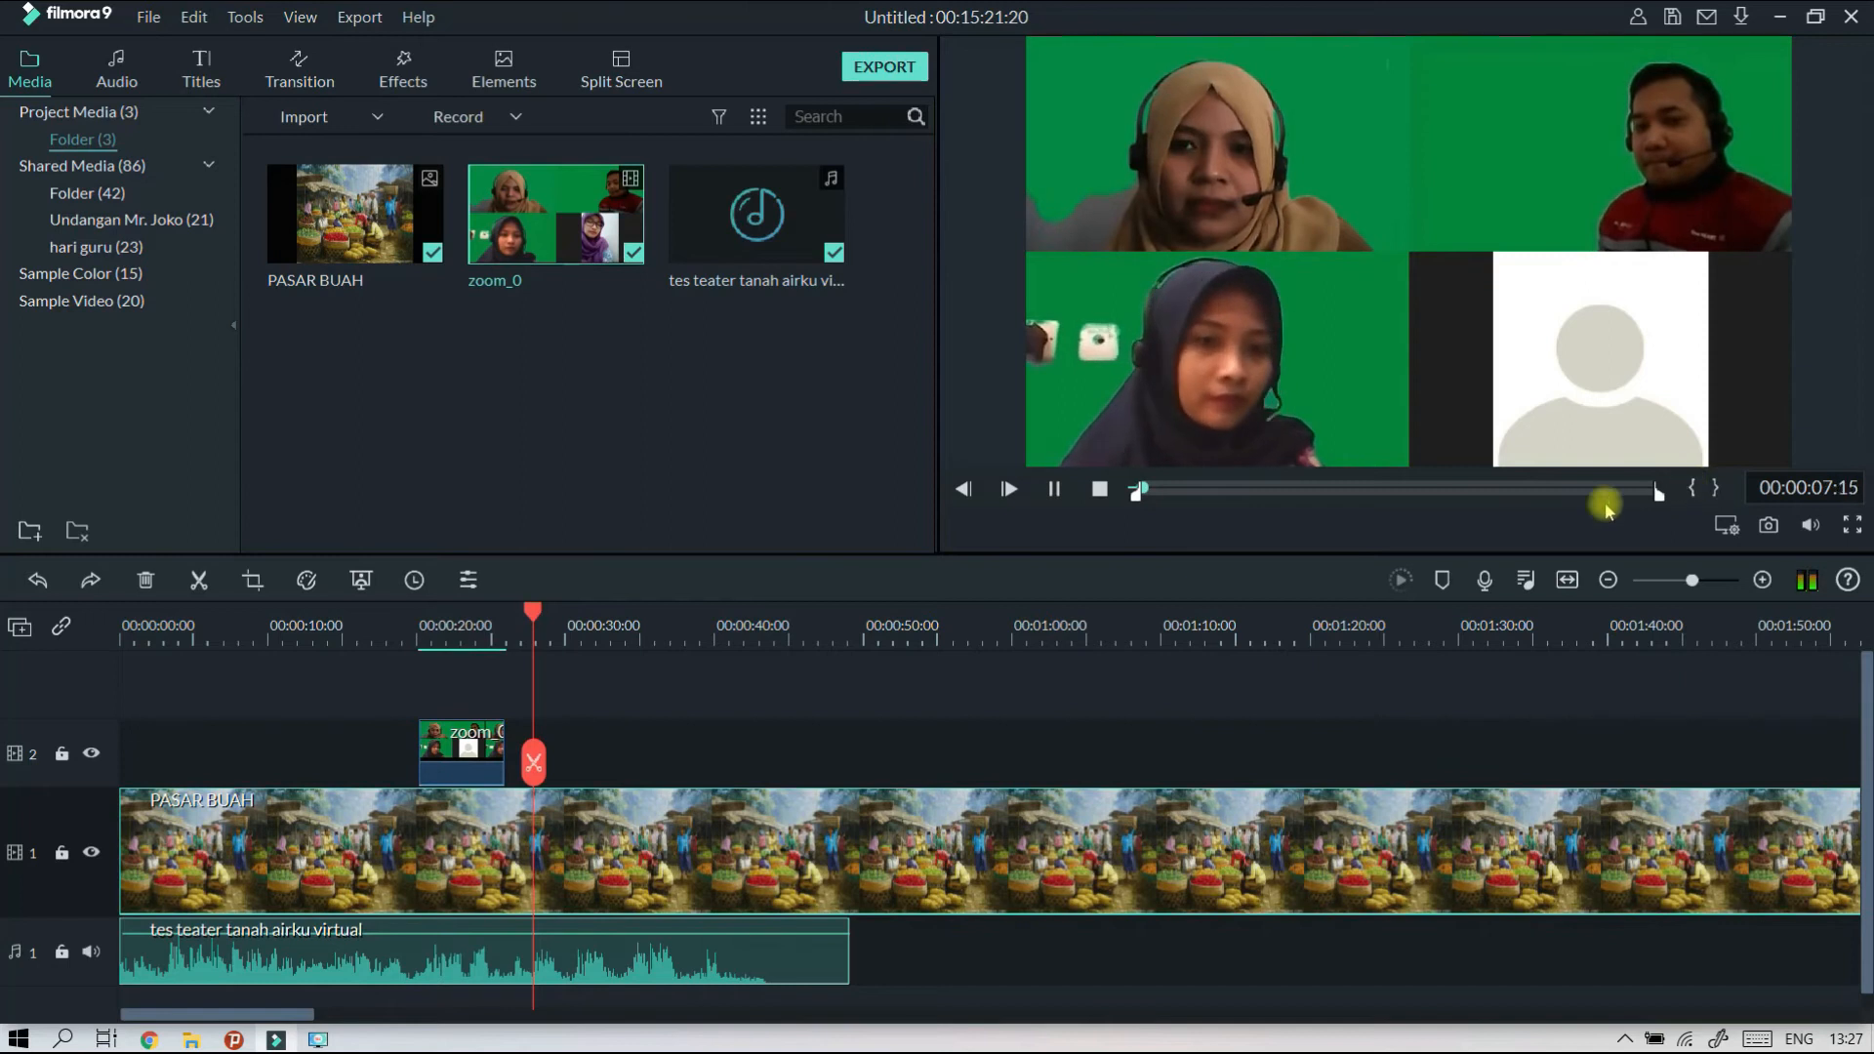
{"action": "left_click", "coordinate": [1189, 489]}
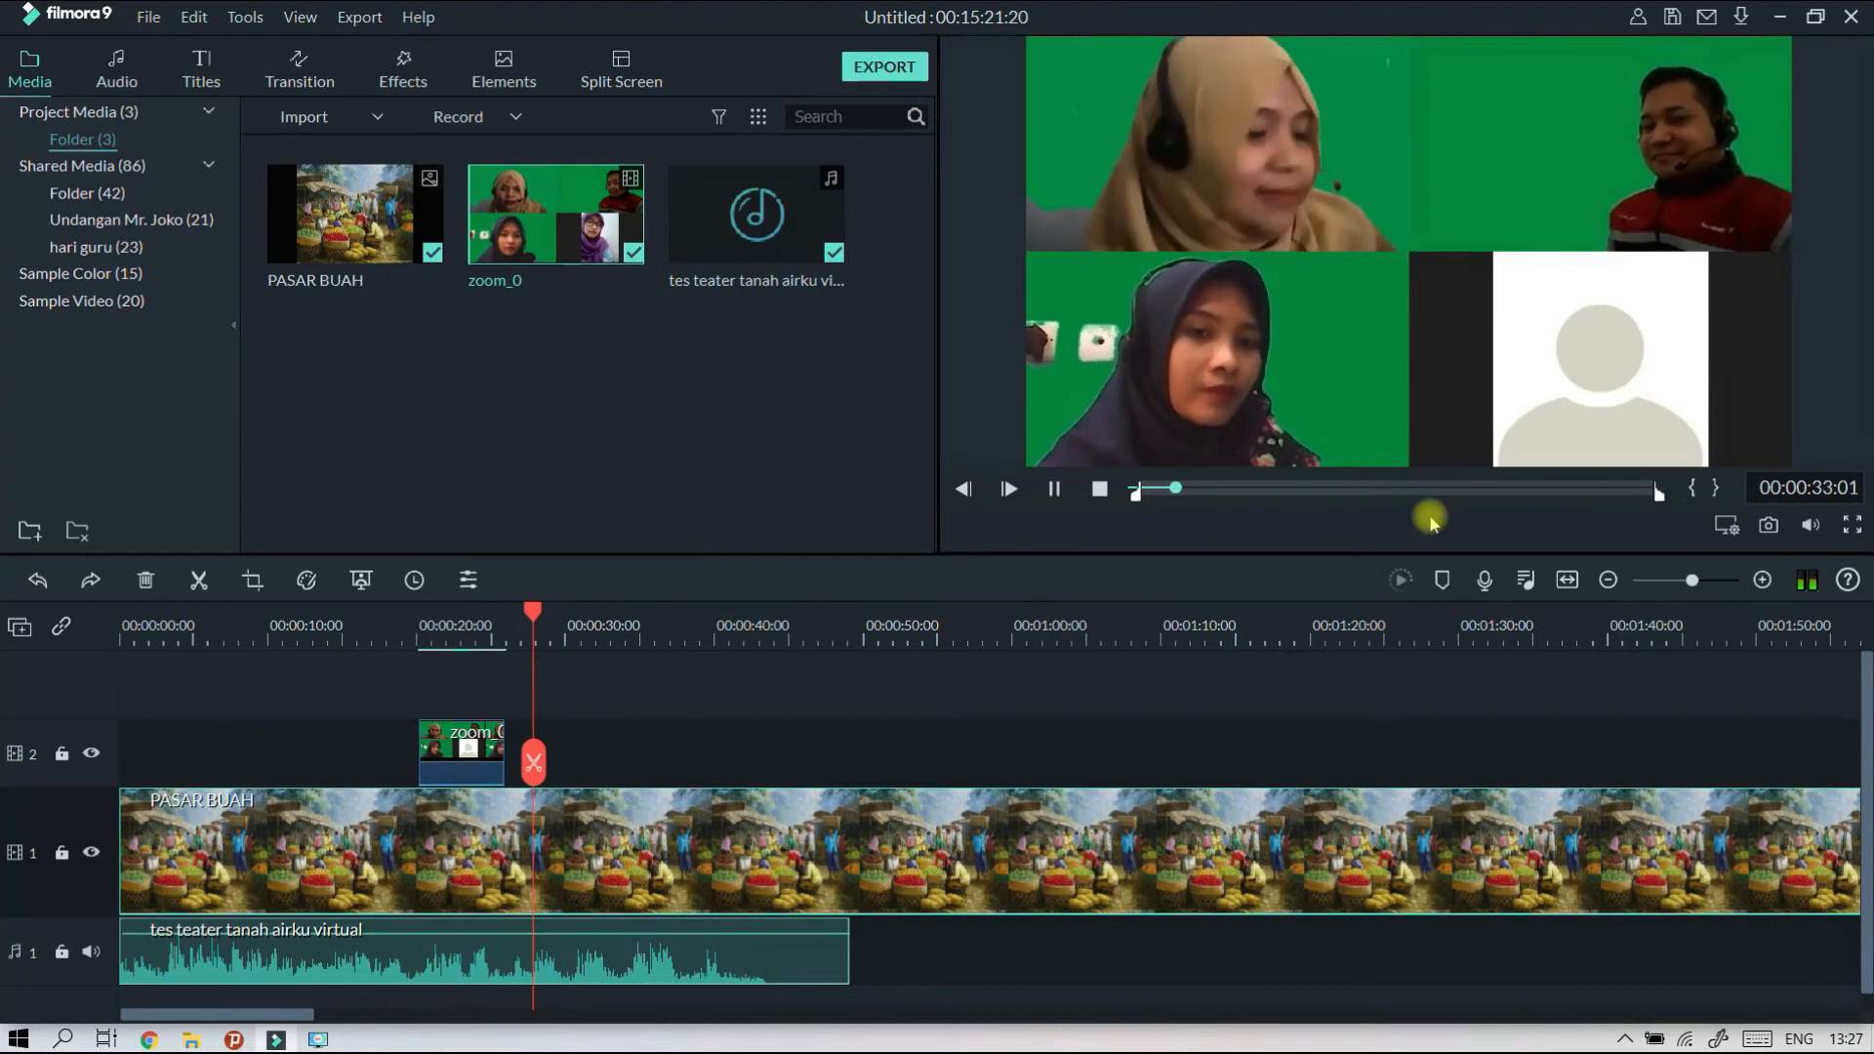
{"action": "left_click", "coordinate": [1056, 491]}
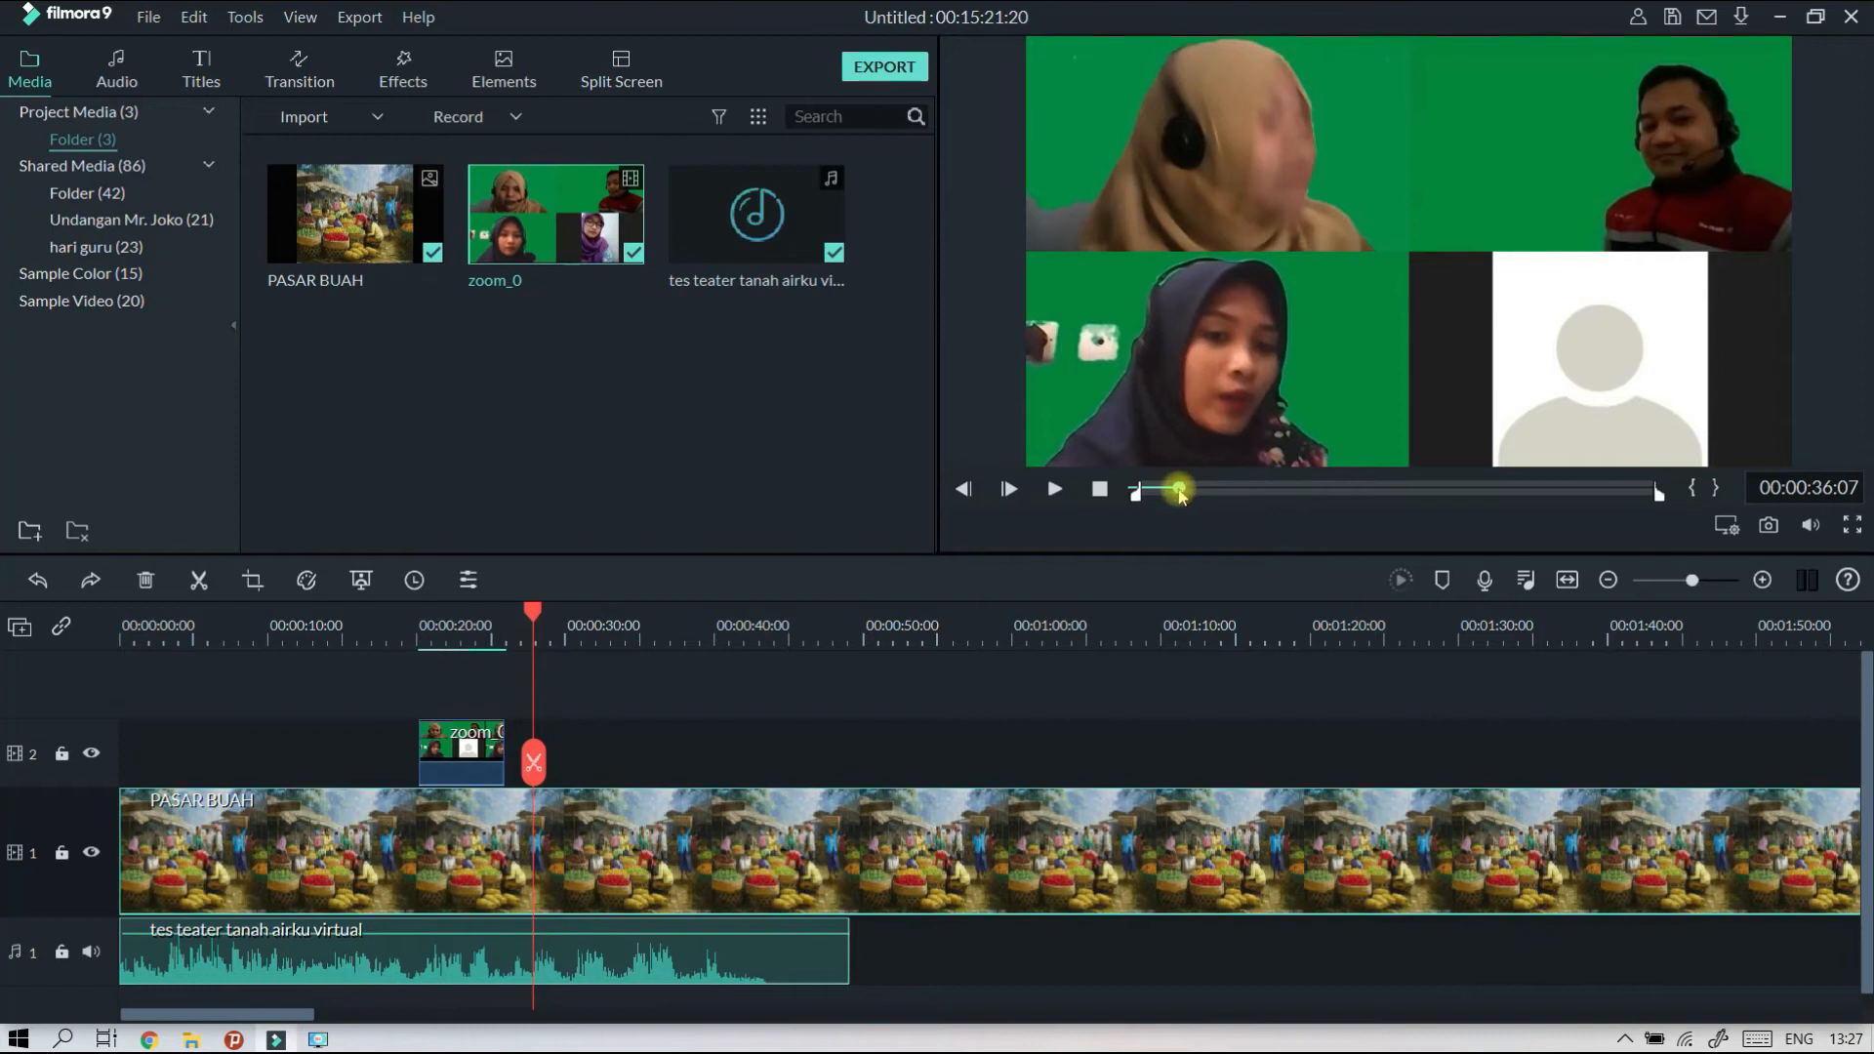
{"action": "left_click_drag", "start_coordinate": [1181, 494], "coordinate": [1175, 495]}
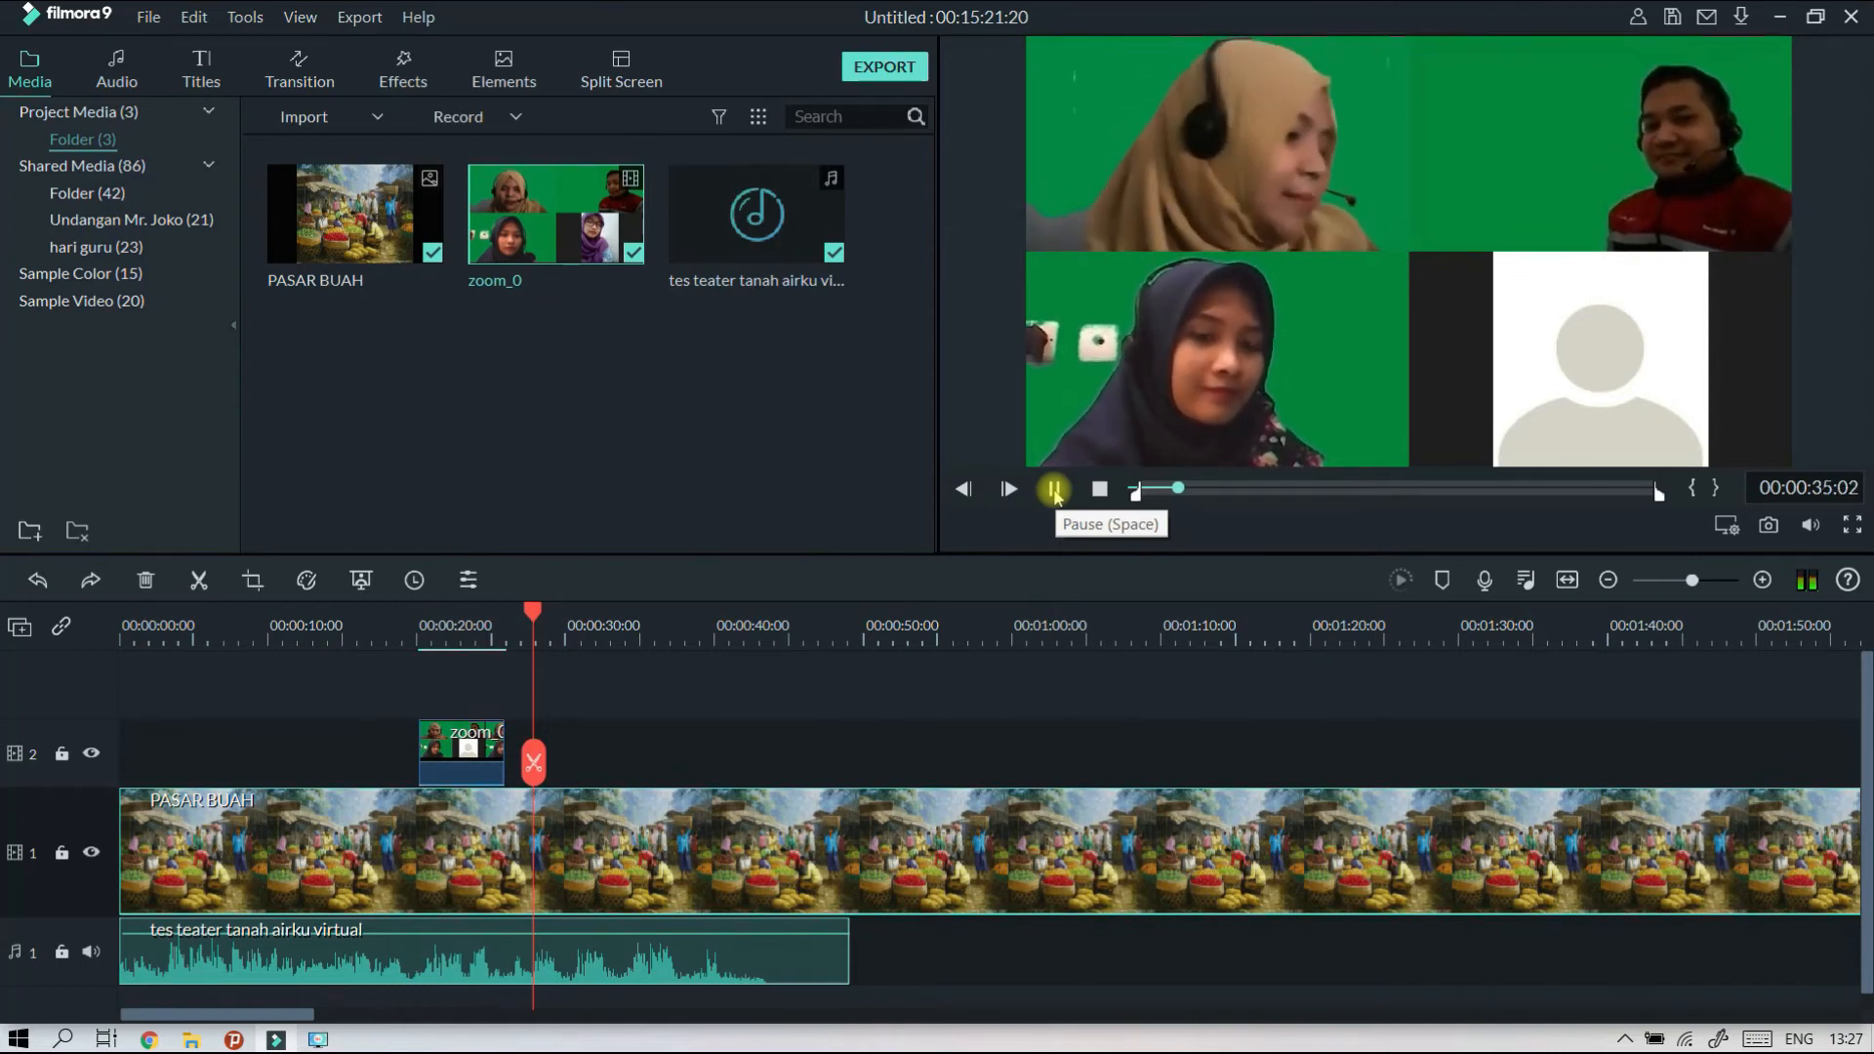
{"action": "left_click", "coordinate": [1054, 490]}
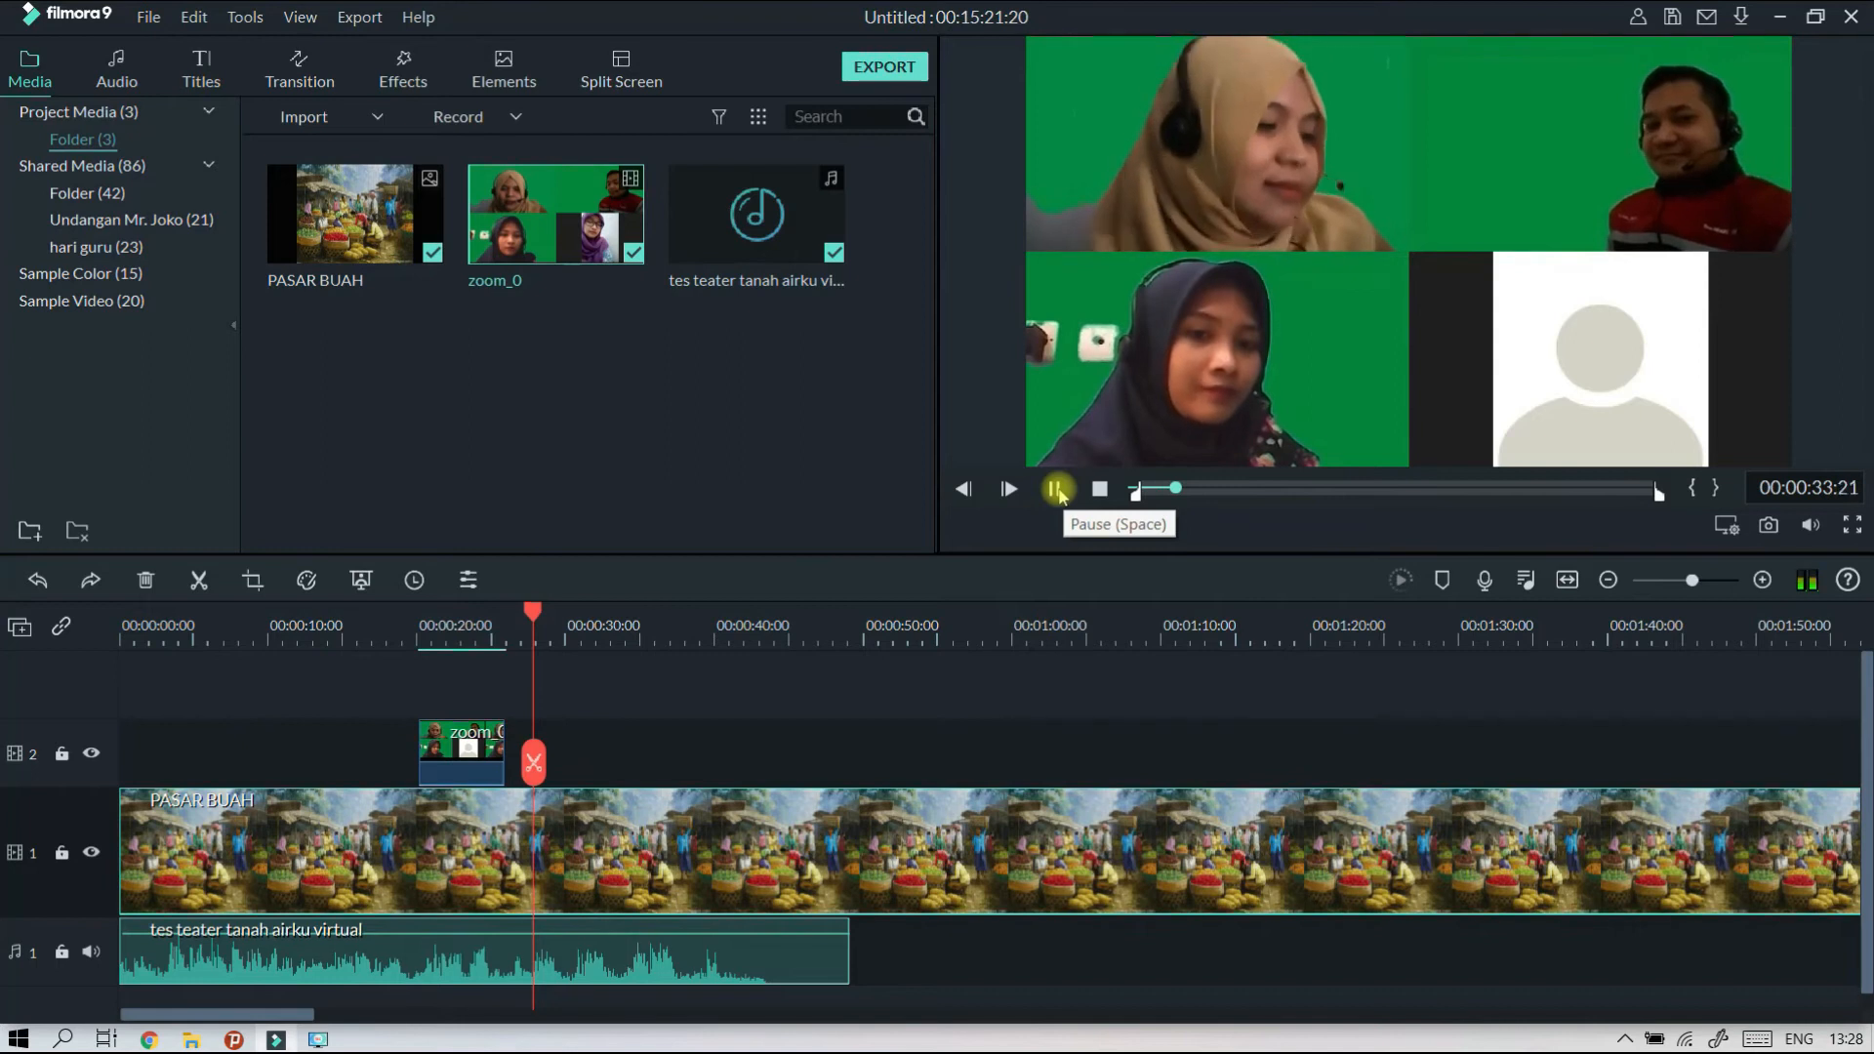
{"action": "left_click", "coordinate": [1055, 489]}
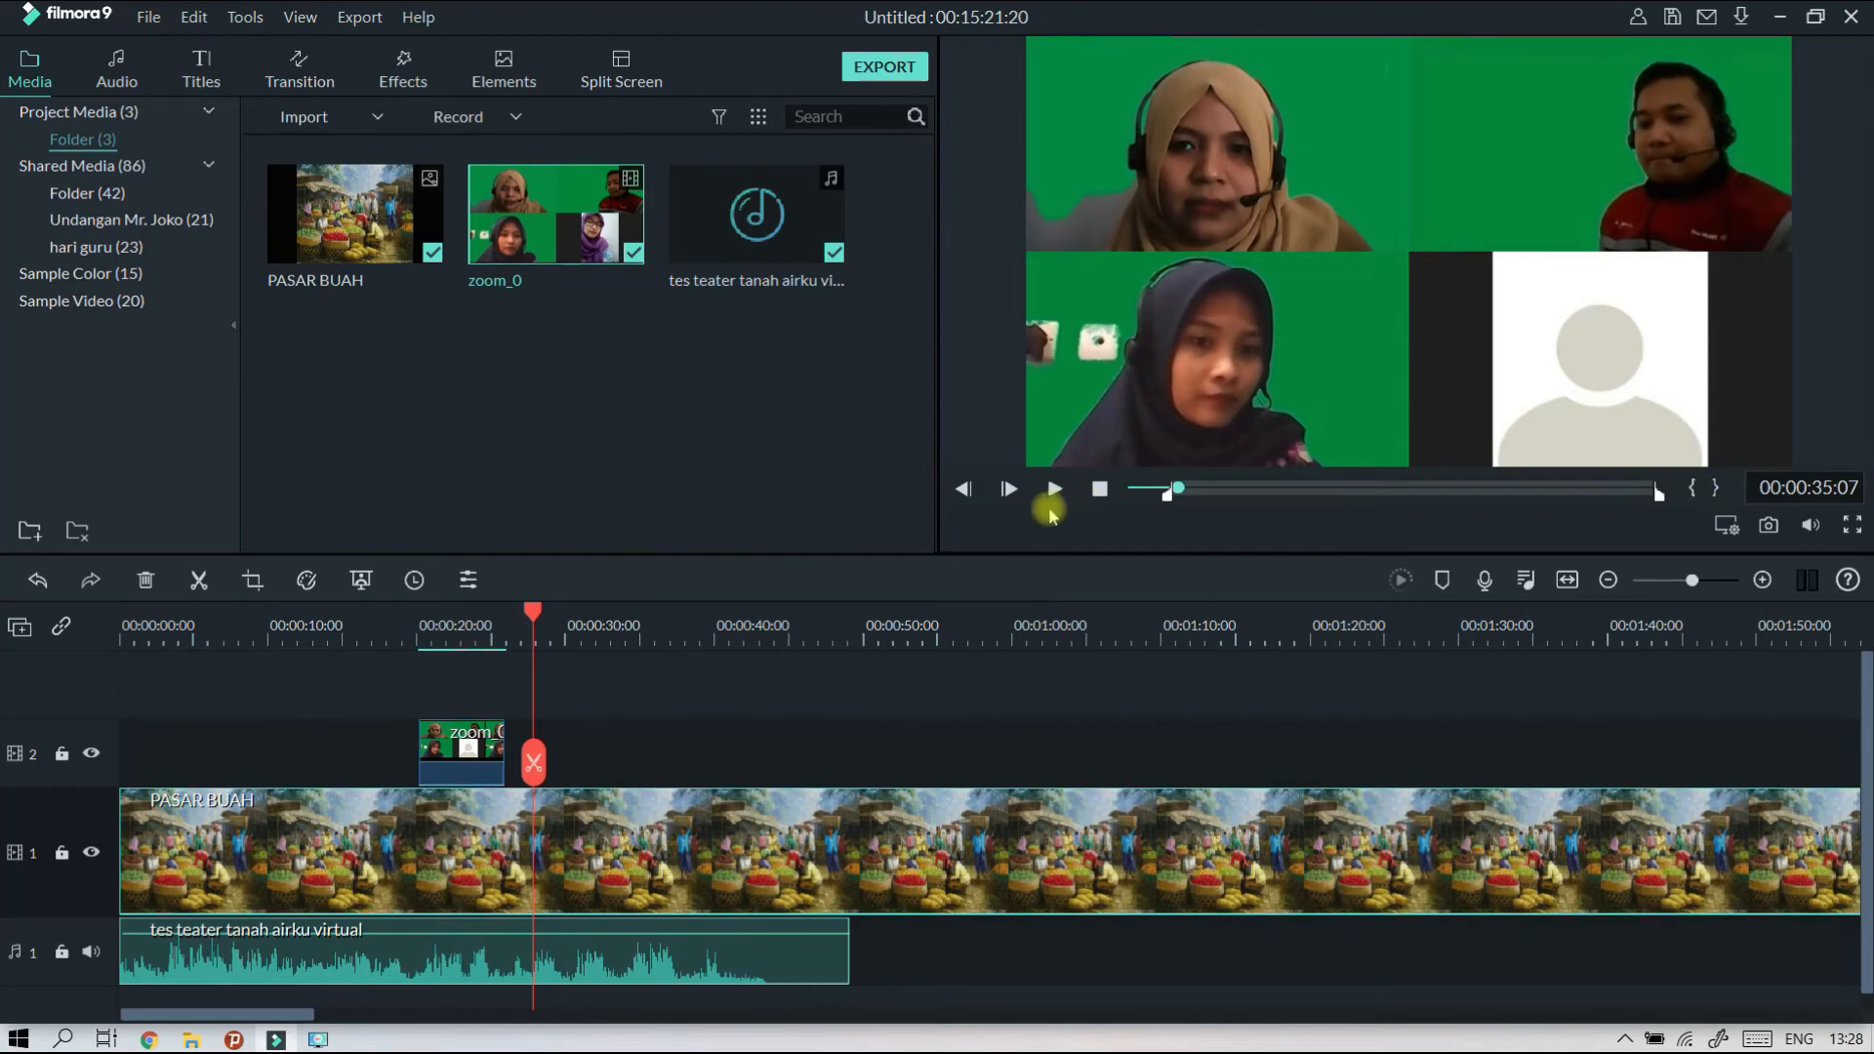
Mark the source's out point at 00:00:39:16 and place the excerpt on track 2 at 00:00:27:22.
{"action": "left_click", "coordinate": [1054, 491]}
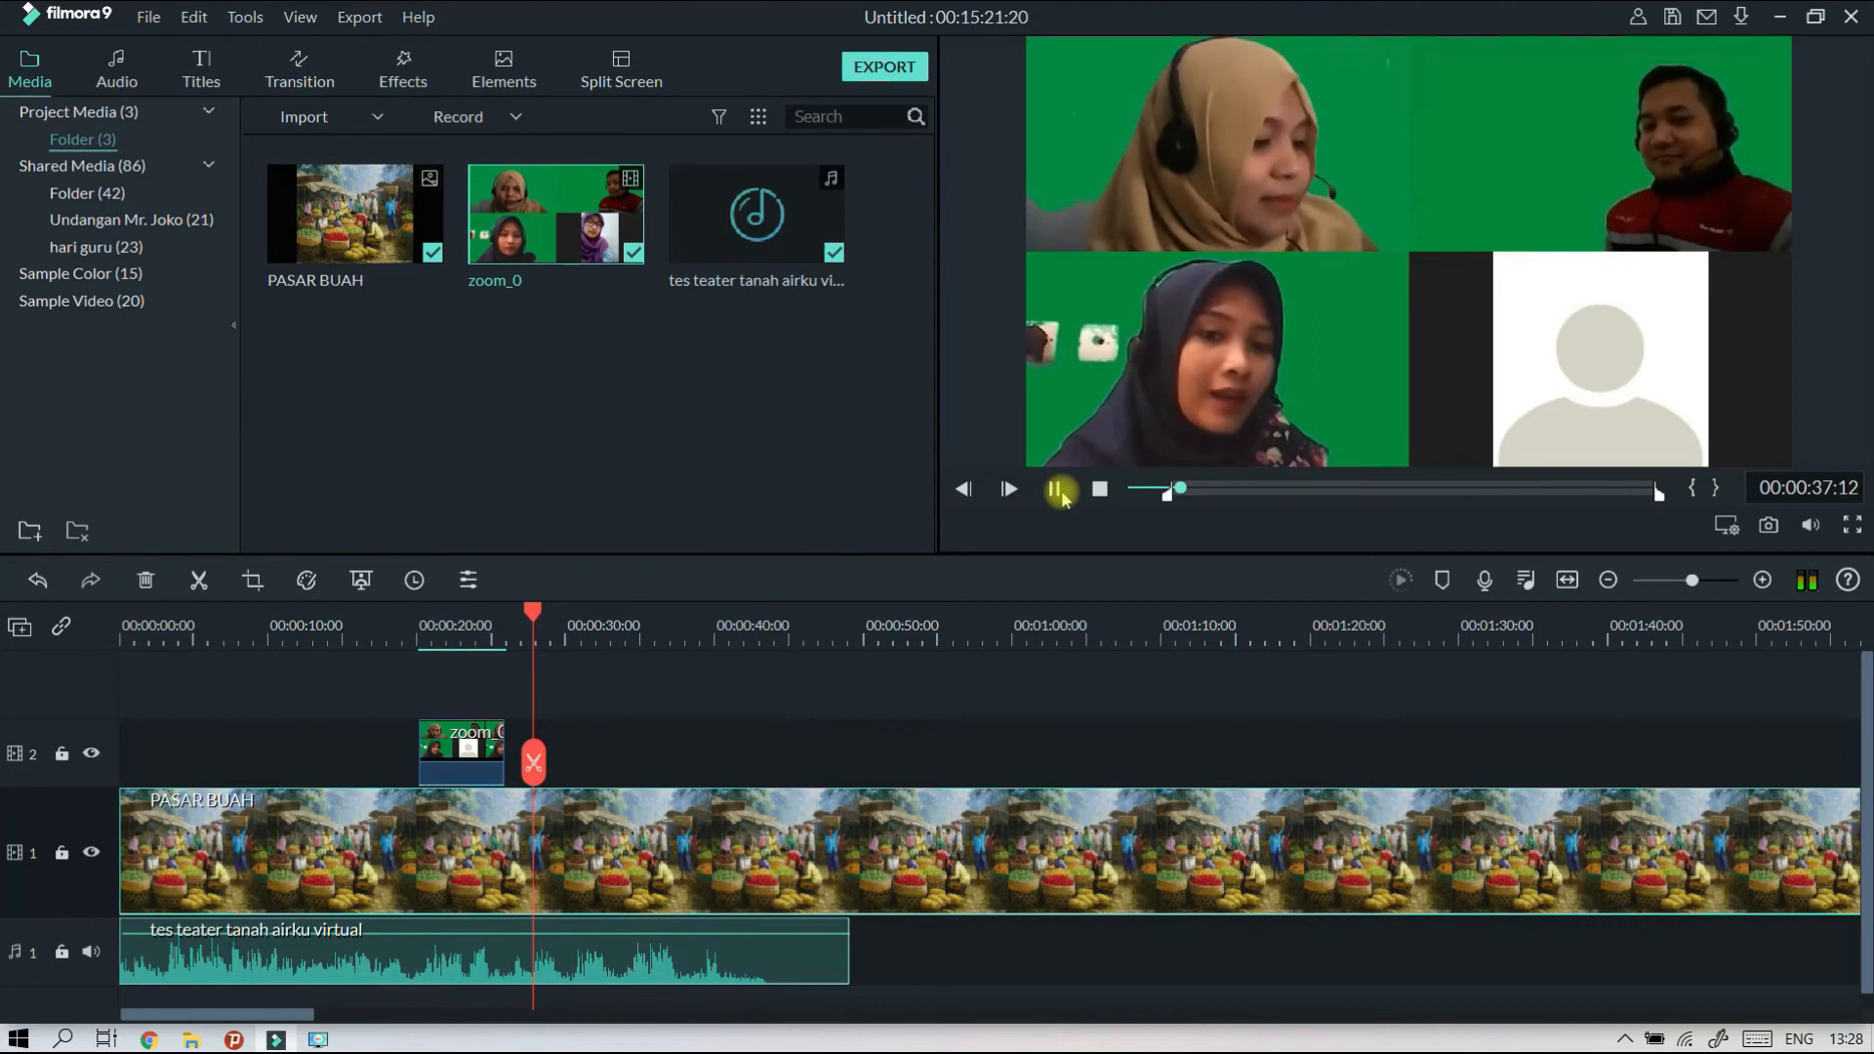
{"action": "left_click", "coordinate": [1056, 491]}
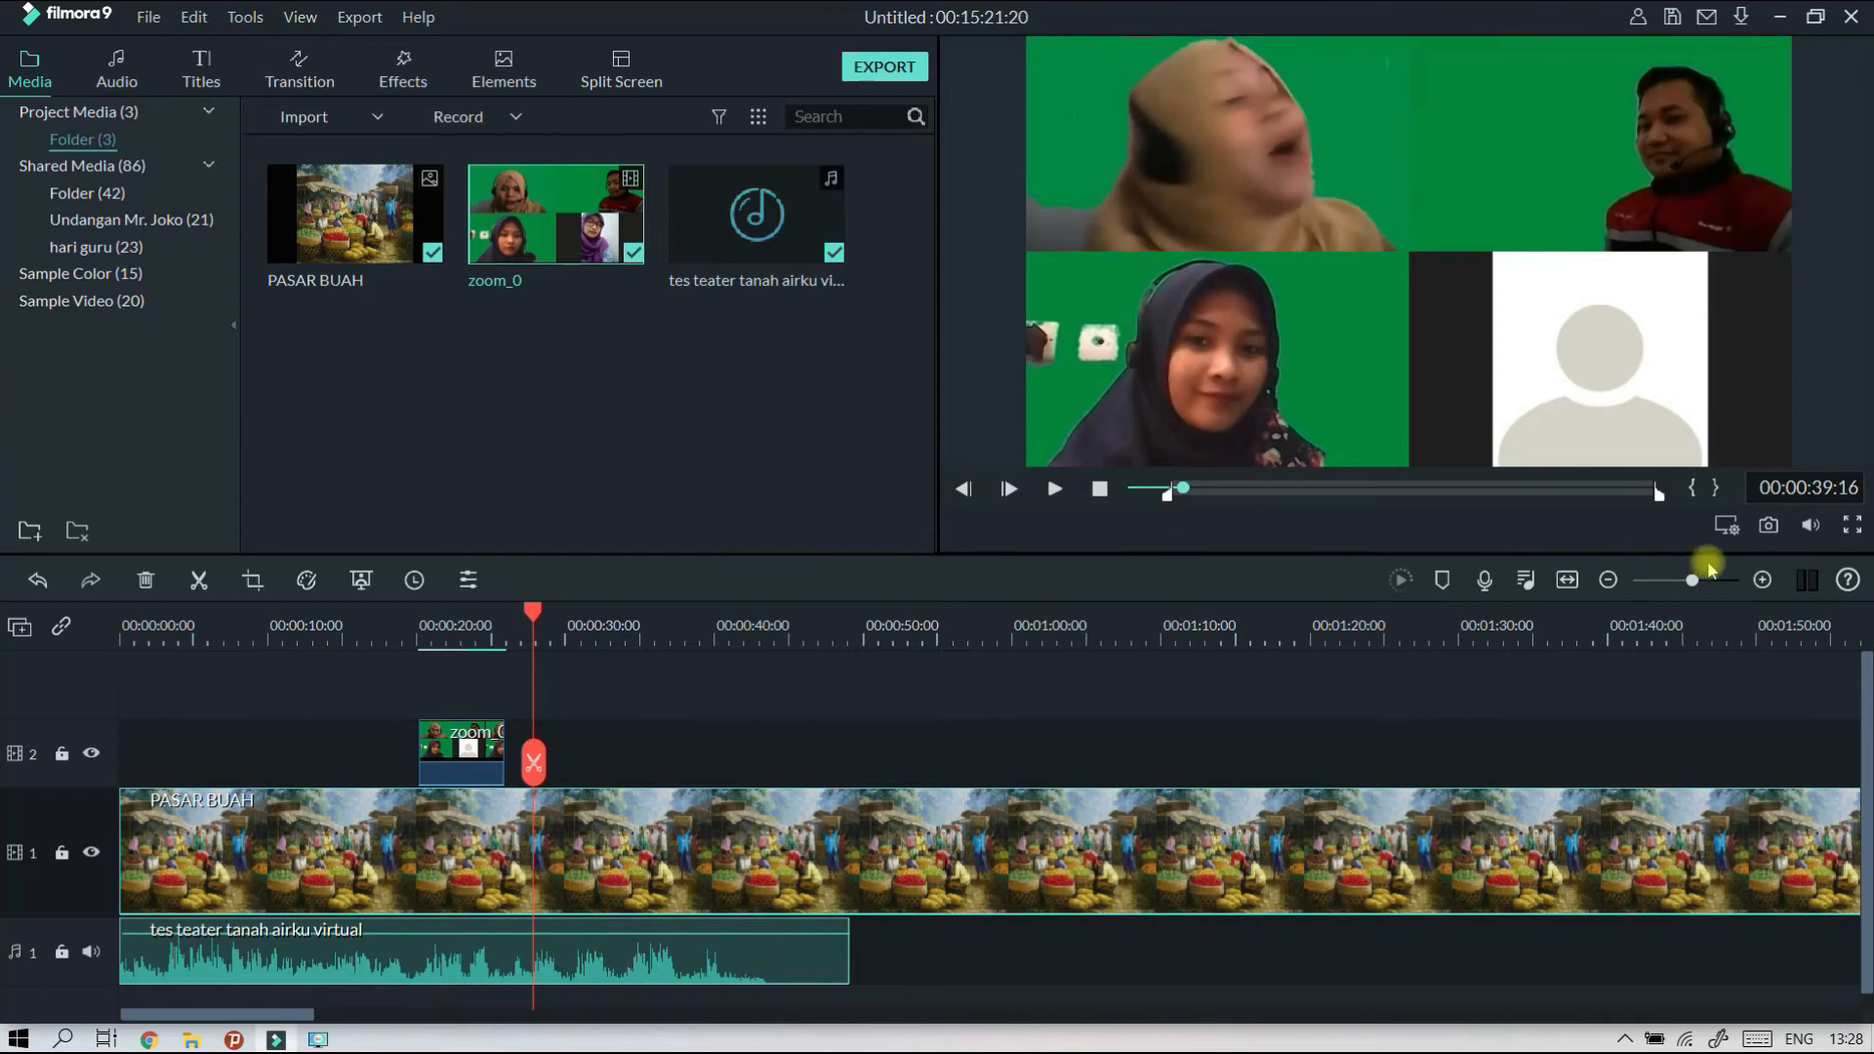
{"action": "left_click", "coordinate": [1715, 489]}
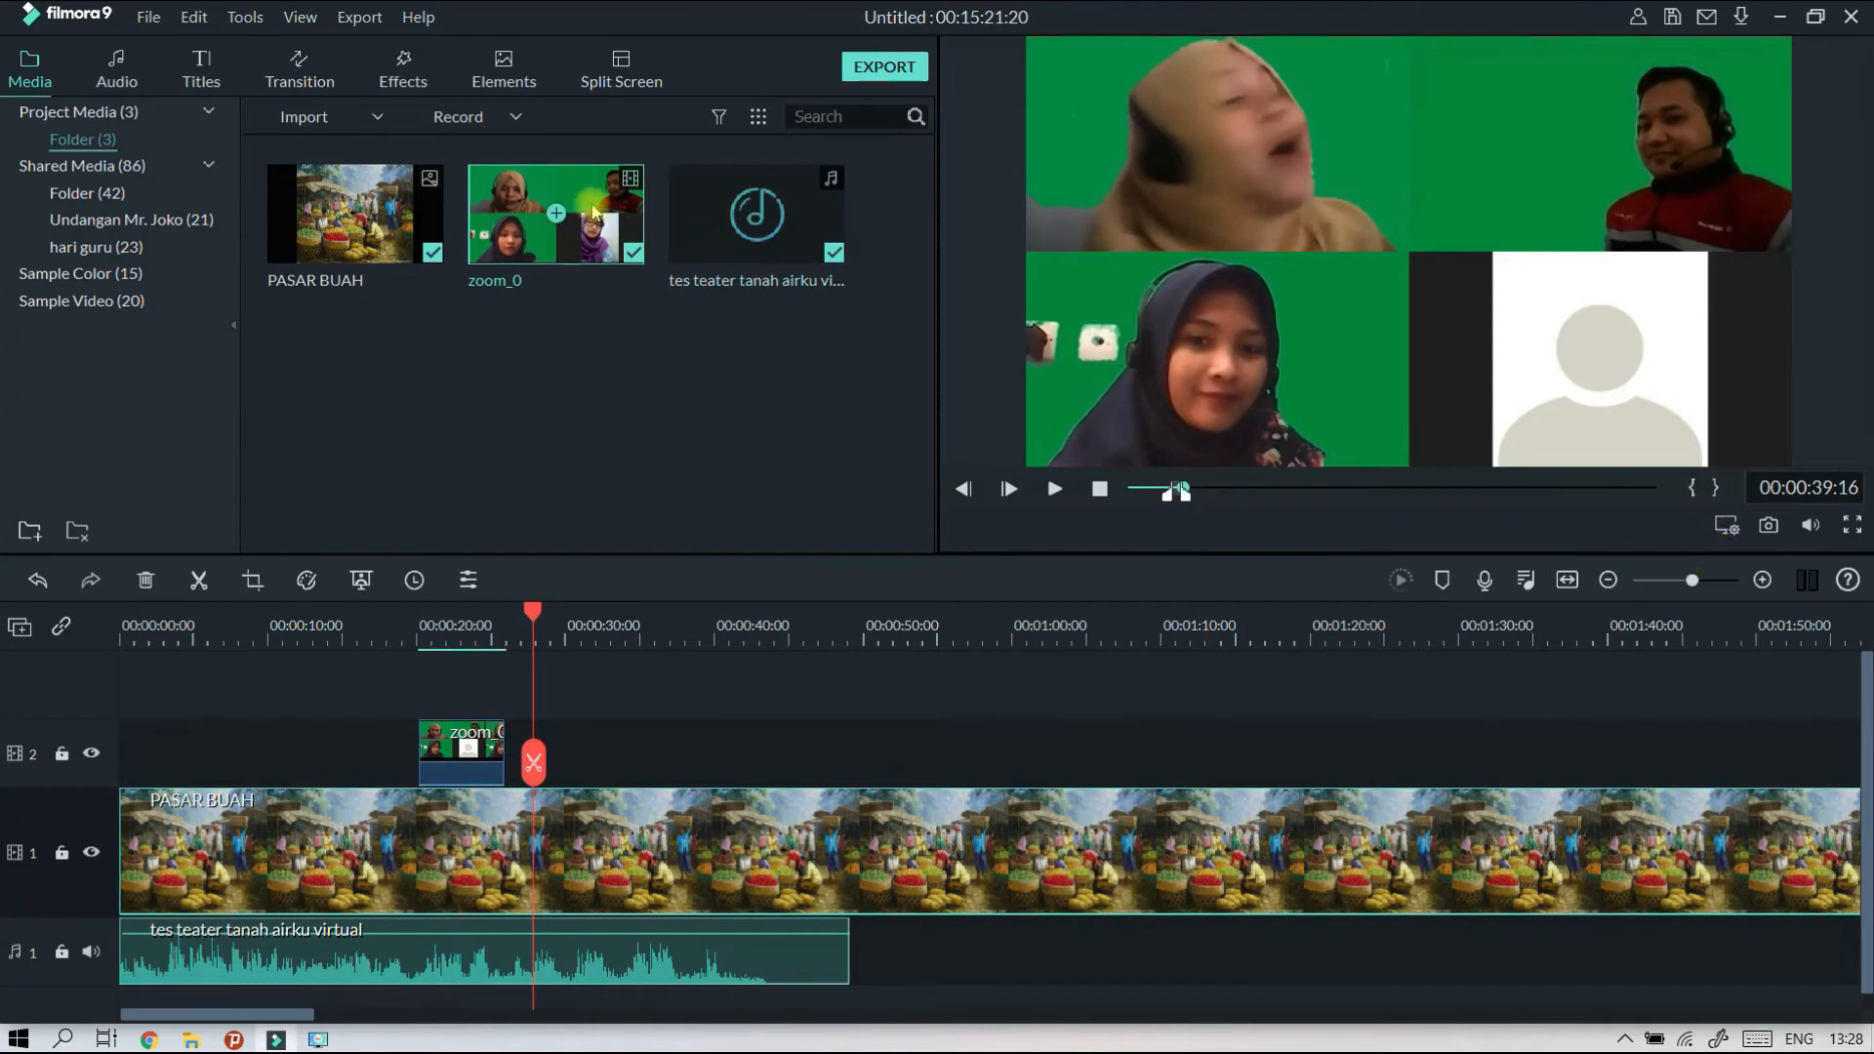
{"action": "left_click_drag", "start_coordinate": [579, 188], "coordinate": [539, 785]}
Review the first zoom_0 clip from 00:00:22:23 and move the second zoom_0 clip directly against its end on track 2.
{"action": "left_click_drag", "start_coordinate": [534, 615], "coordinate": [463, 615]}
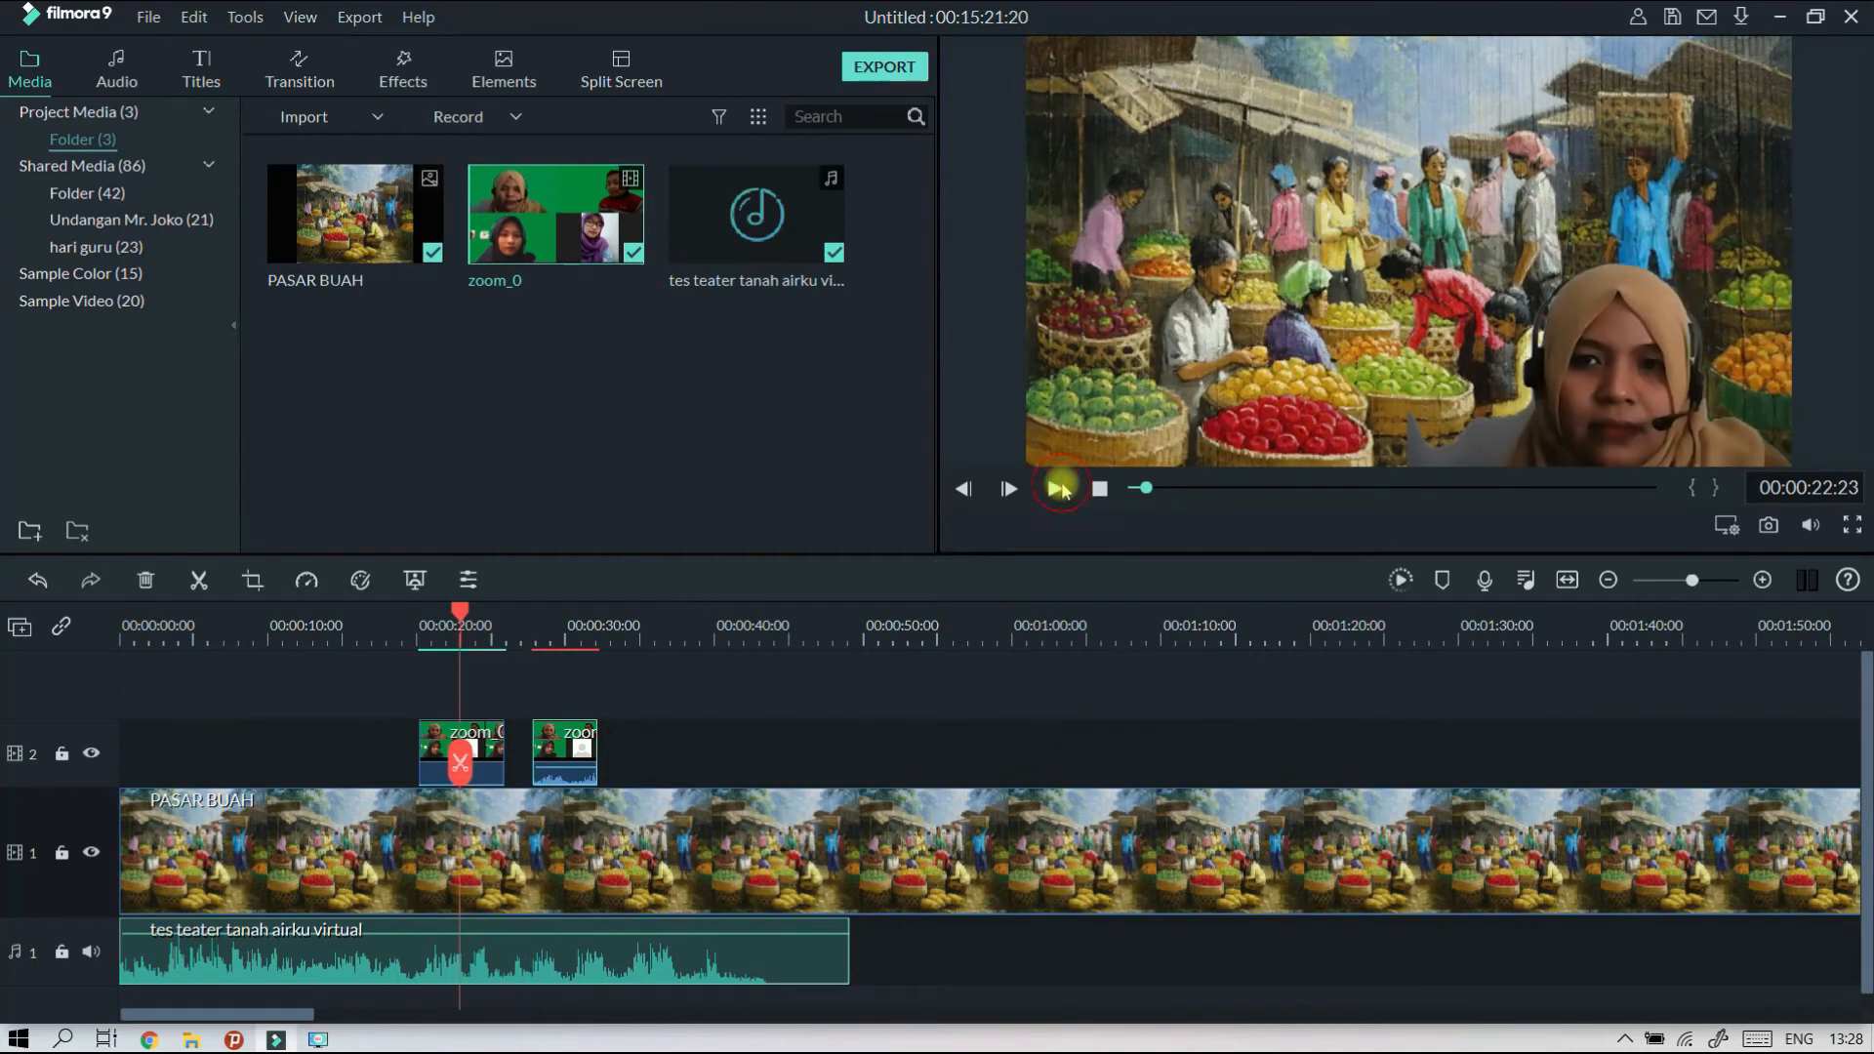
{"action": "left_click", "coordinate": [1060, 488]}
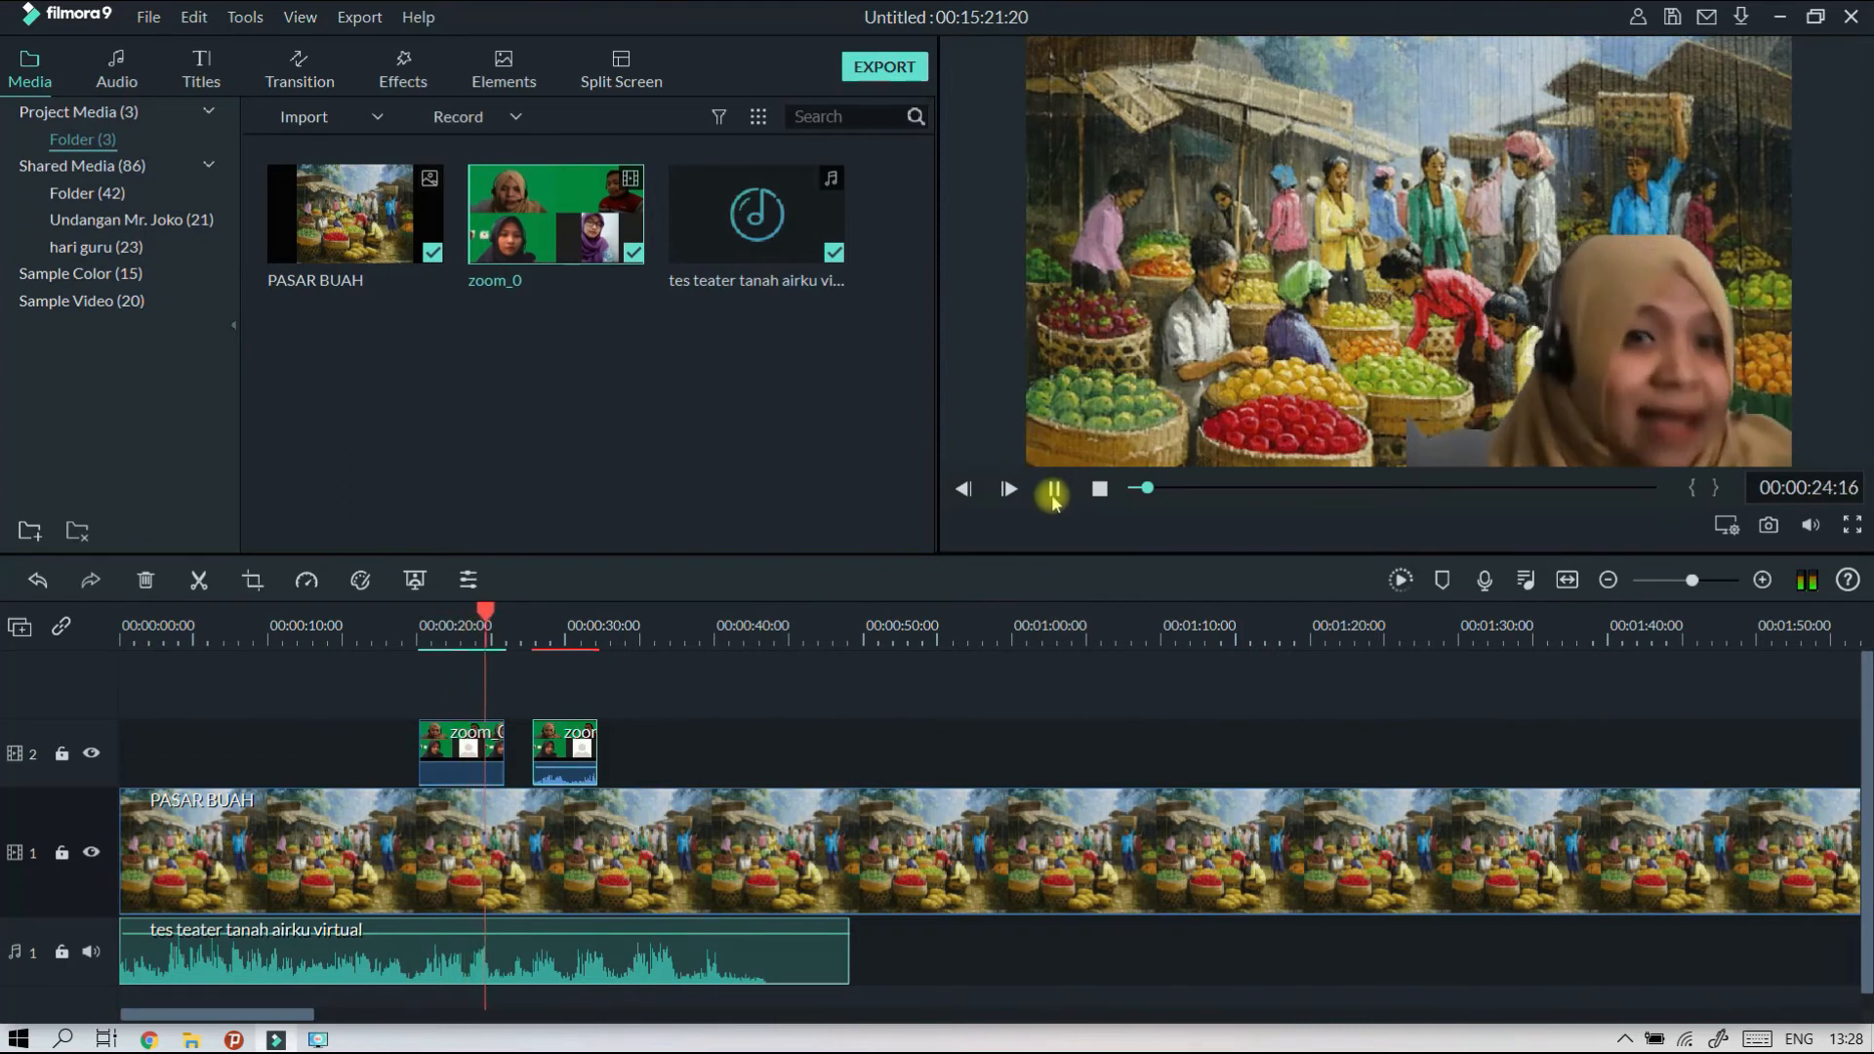
{"action": "left_click", "coordinate": [1053, 491]}
{"action": "scroll", "coordinate": [683, 625], "scroll_direction": "up", "scroll_amount": 3}
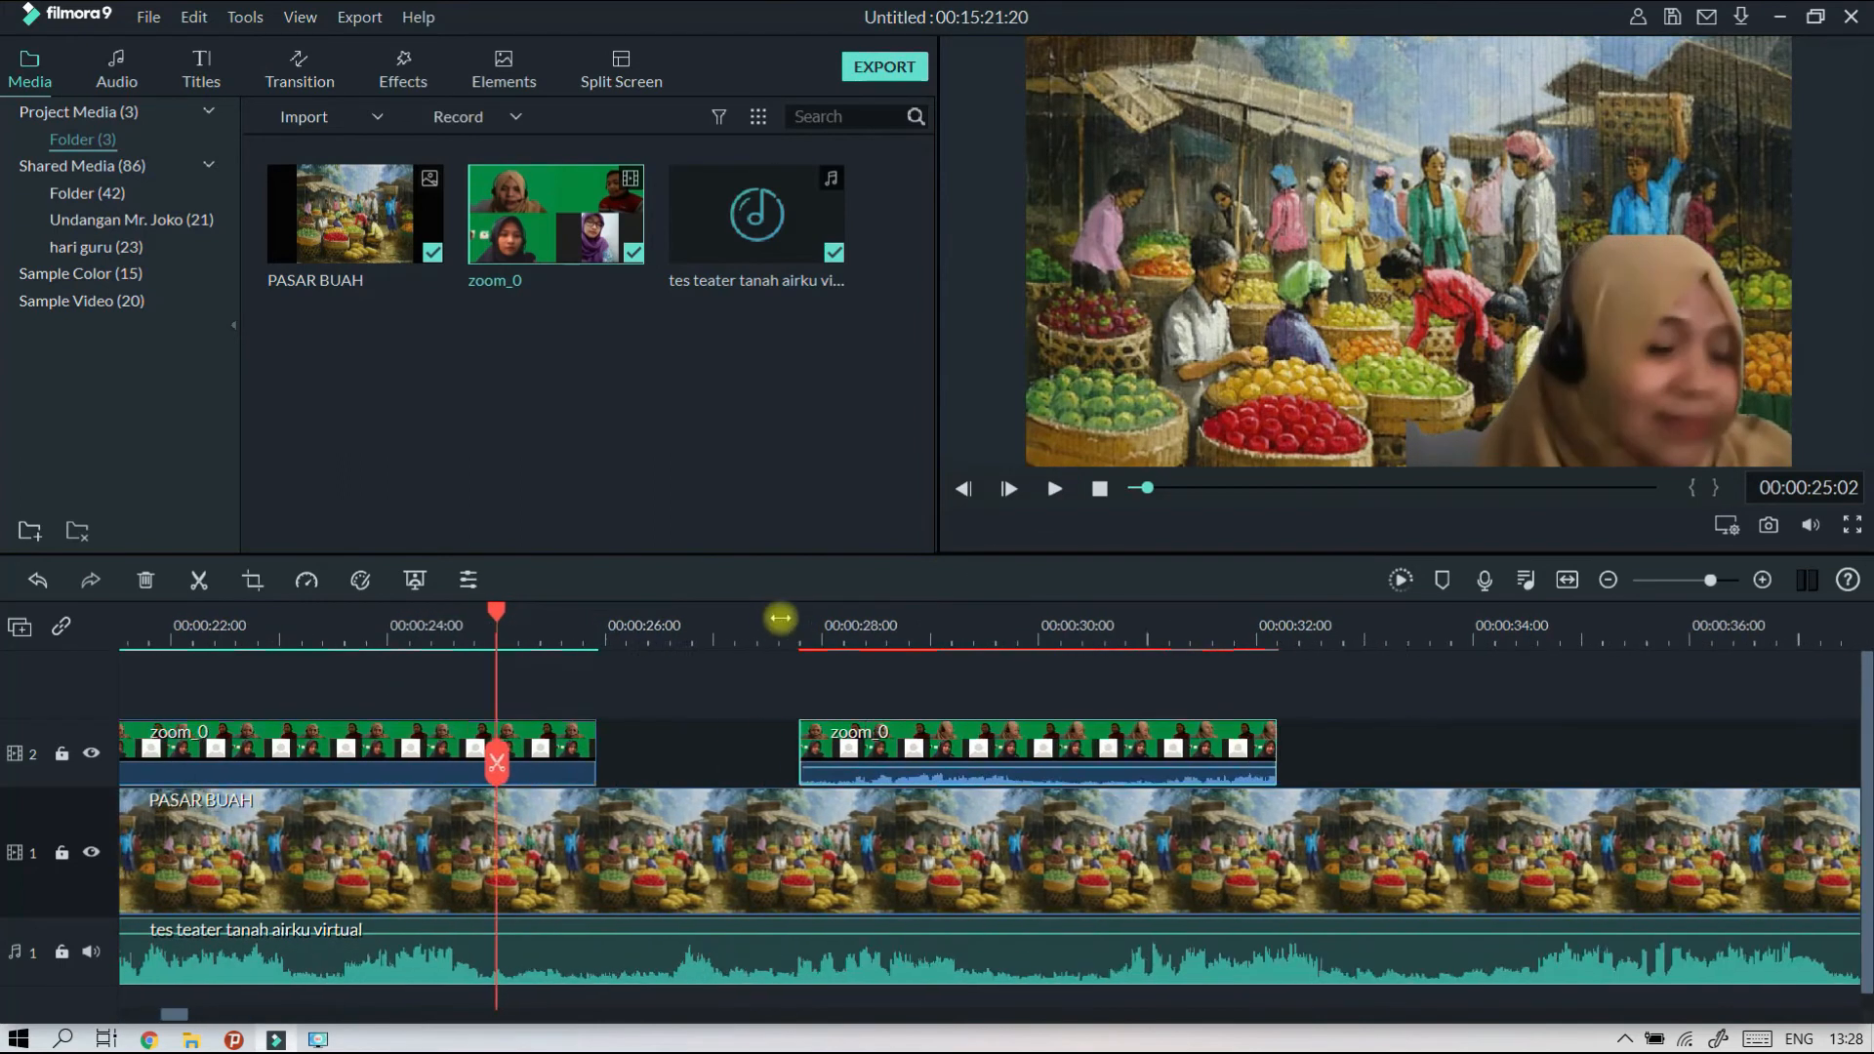
{"action": "left_click_drag", "start_coordinate": [904, 744], "coordinate": [737, 747]}
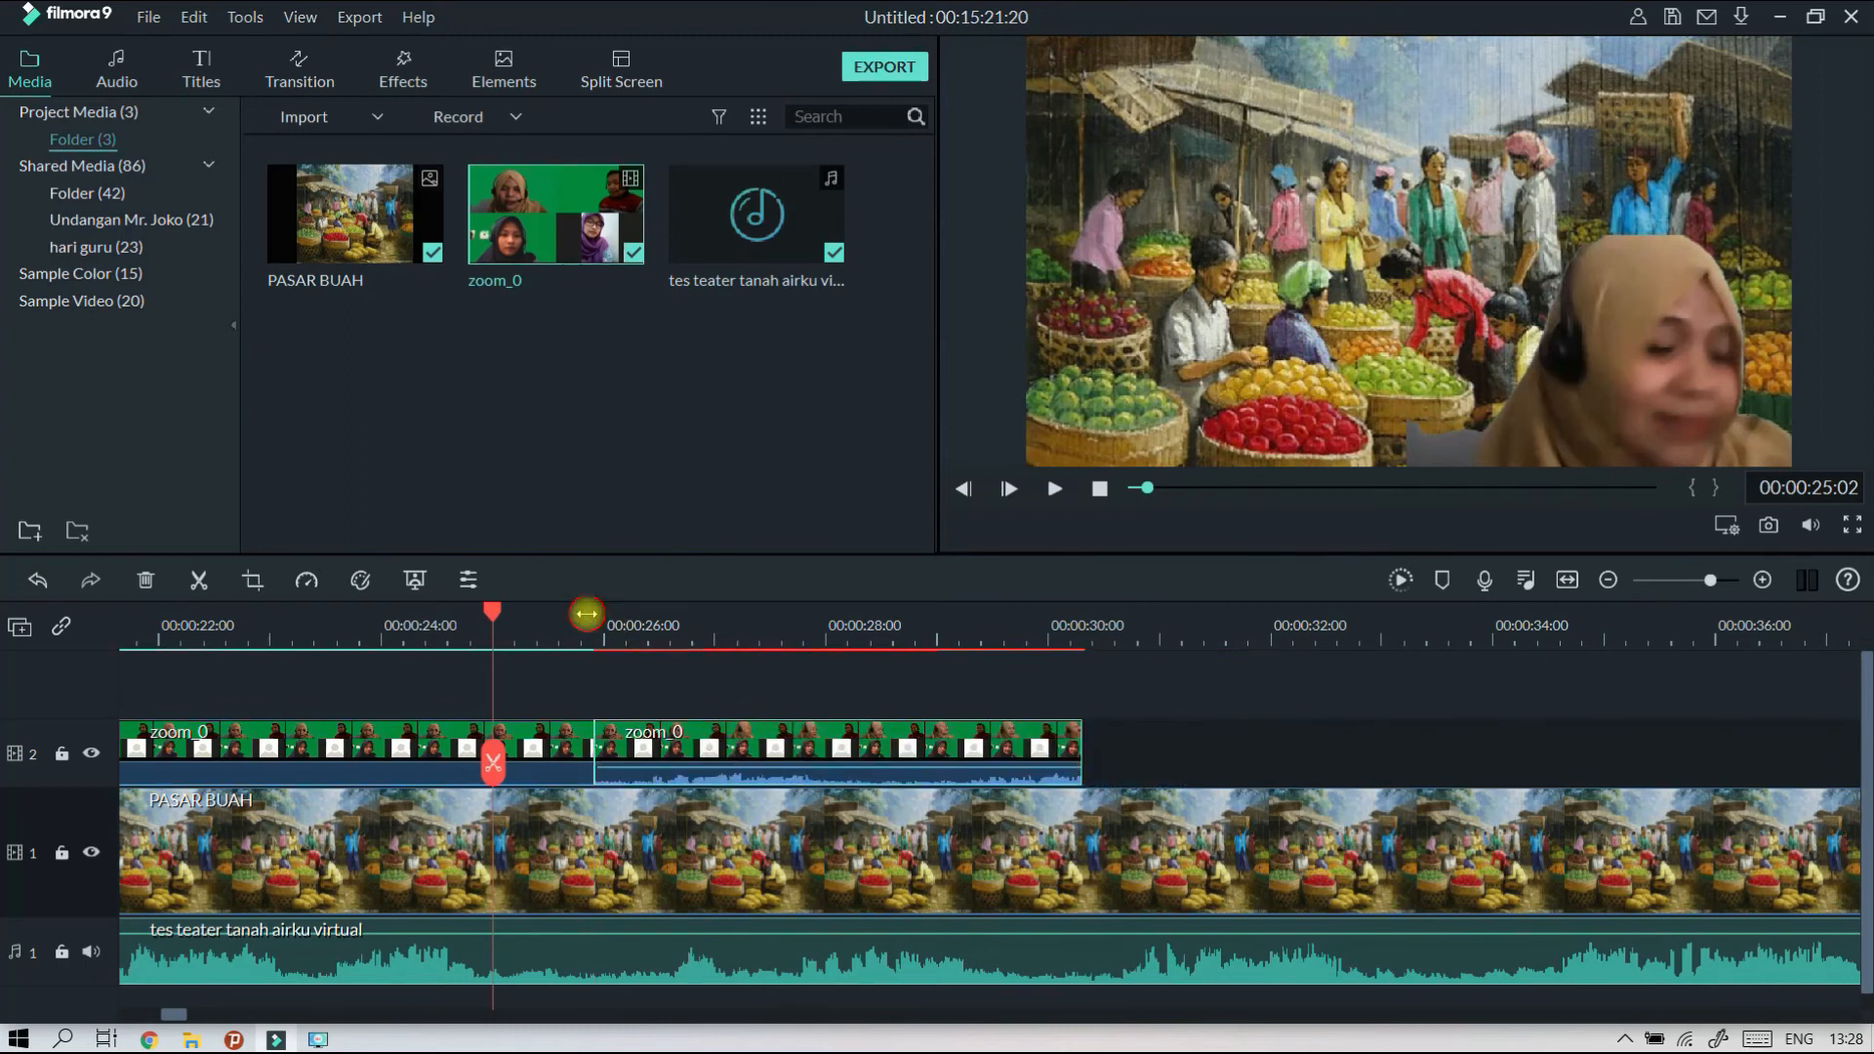
Play the second zoom_0 clip from its start to check its timing against the theatre audio.
{"action": "left_click", "coordinate": [587, 614]}
{"action": "left_click", "coordinate": [1047, 491]}
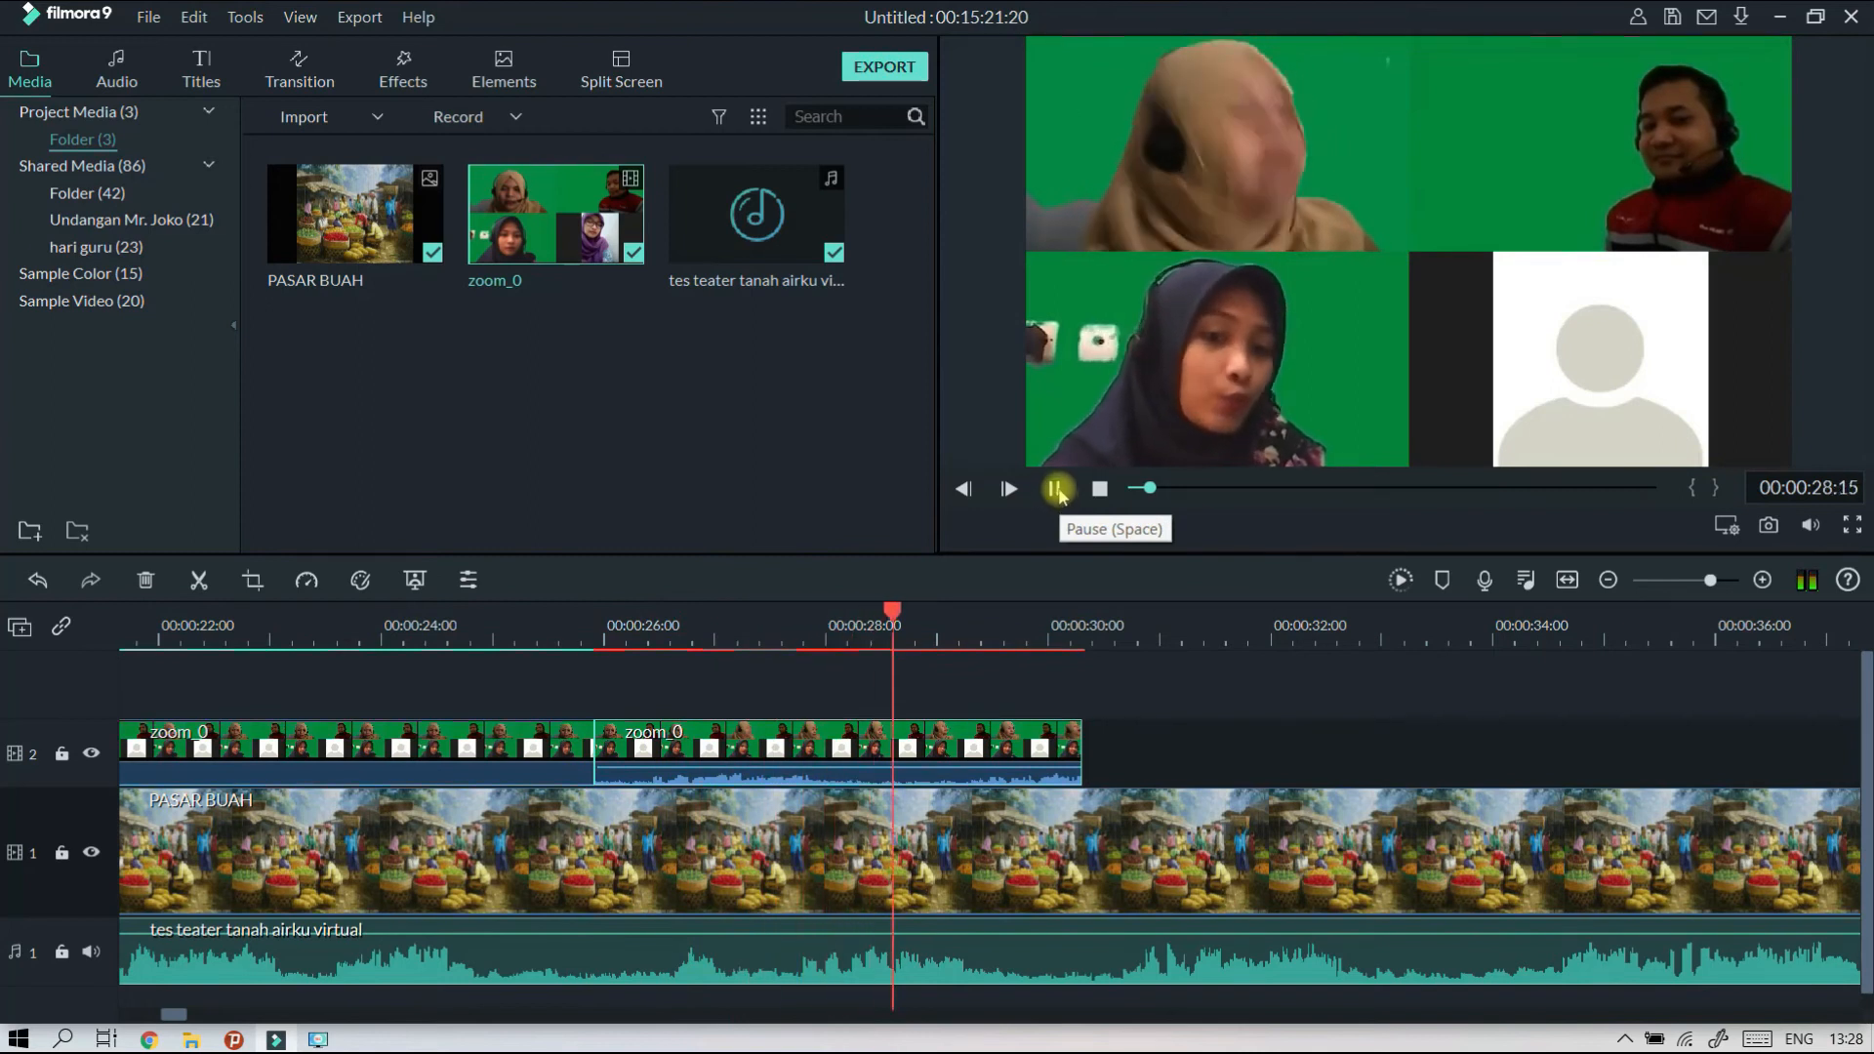
{"action": "left_click", "coordinate": [1056, 492]}
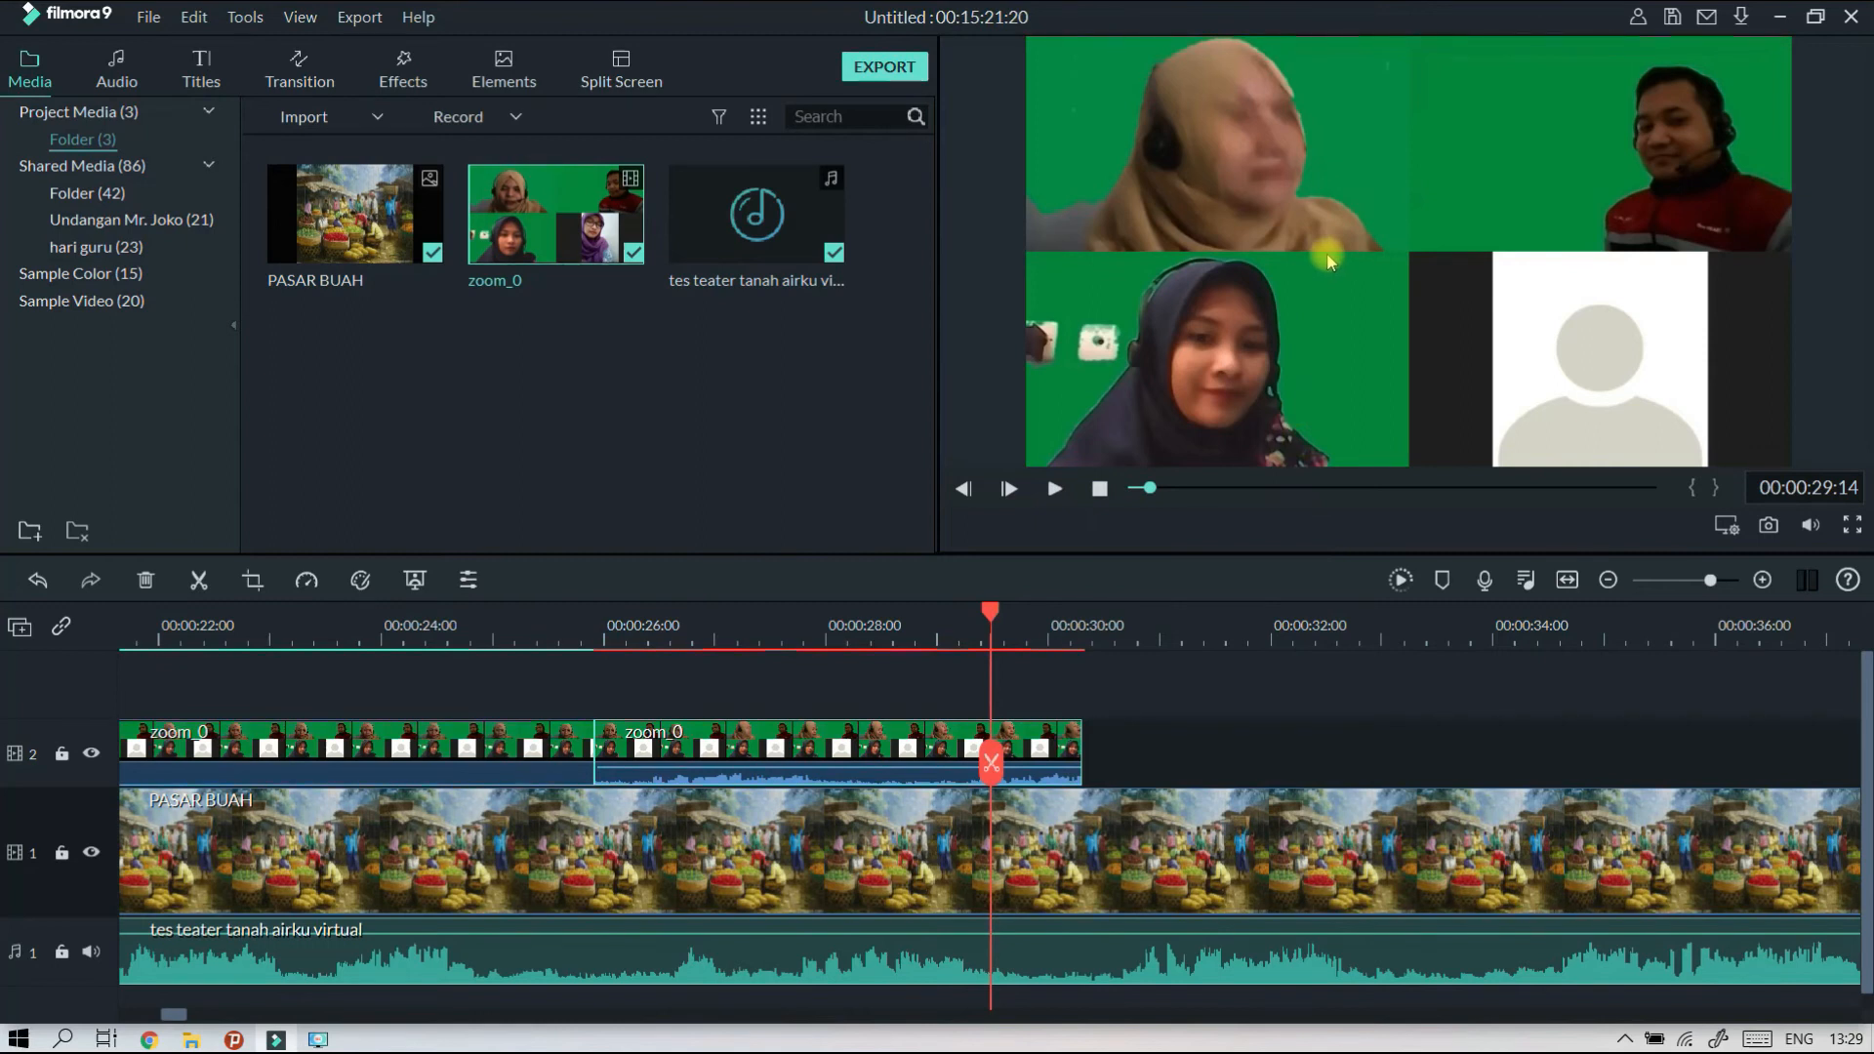
Crop the second zoom_0 clip with a Custom ratio to the lower-left participant's tile, at 636 x 343.
{"action": "left_click", "coordinate": [945, 732]}
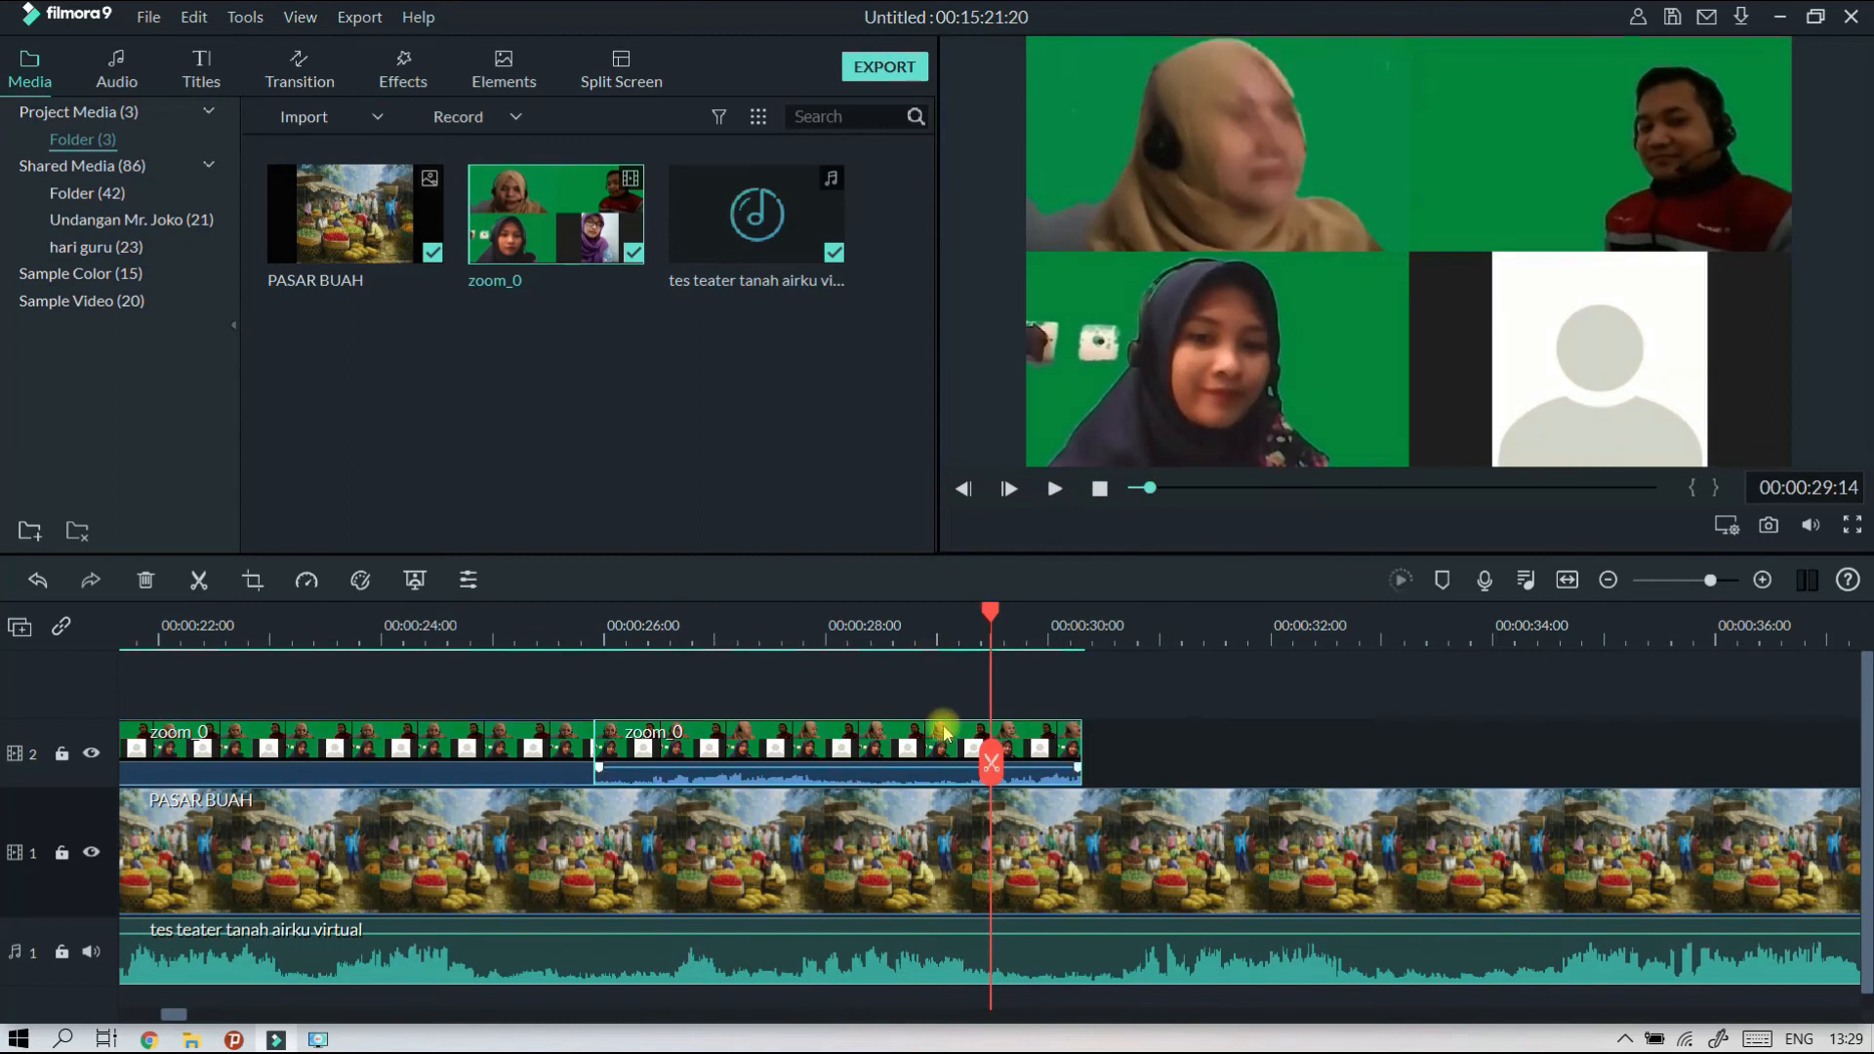
{"action": "double_click", "coordinate": [939, 736]}
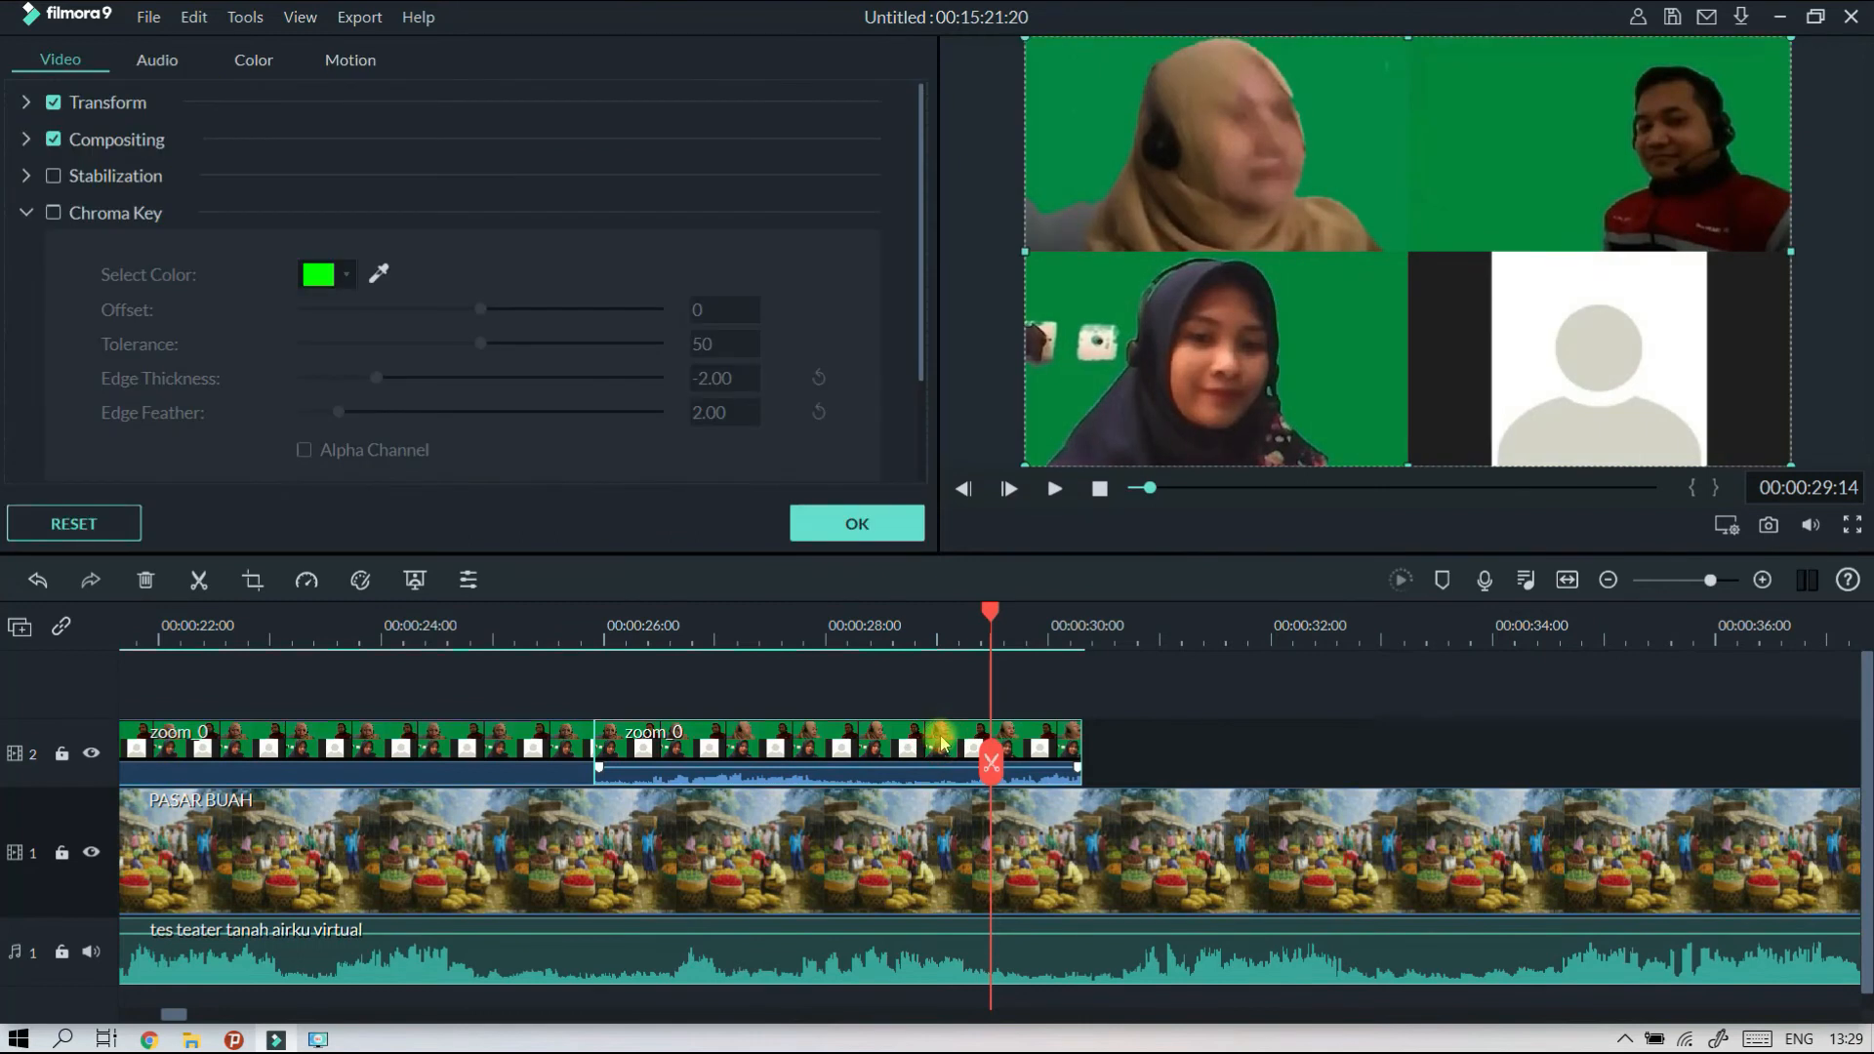
{"action": "left_click", "coordinate": [255, 582]}
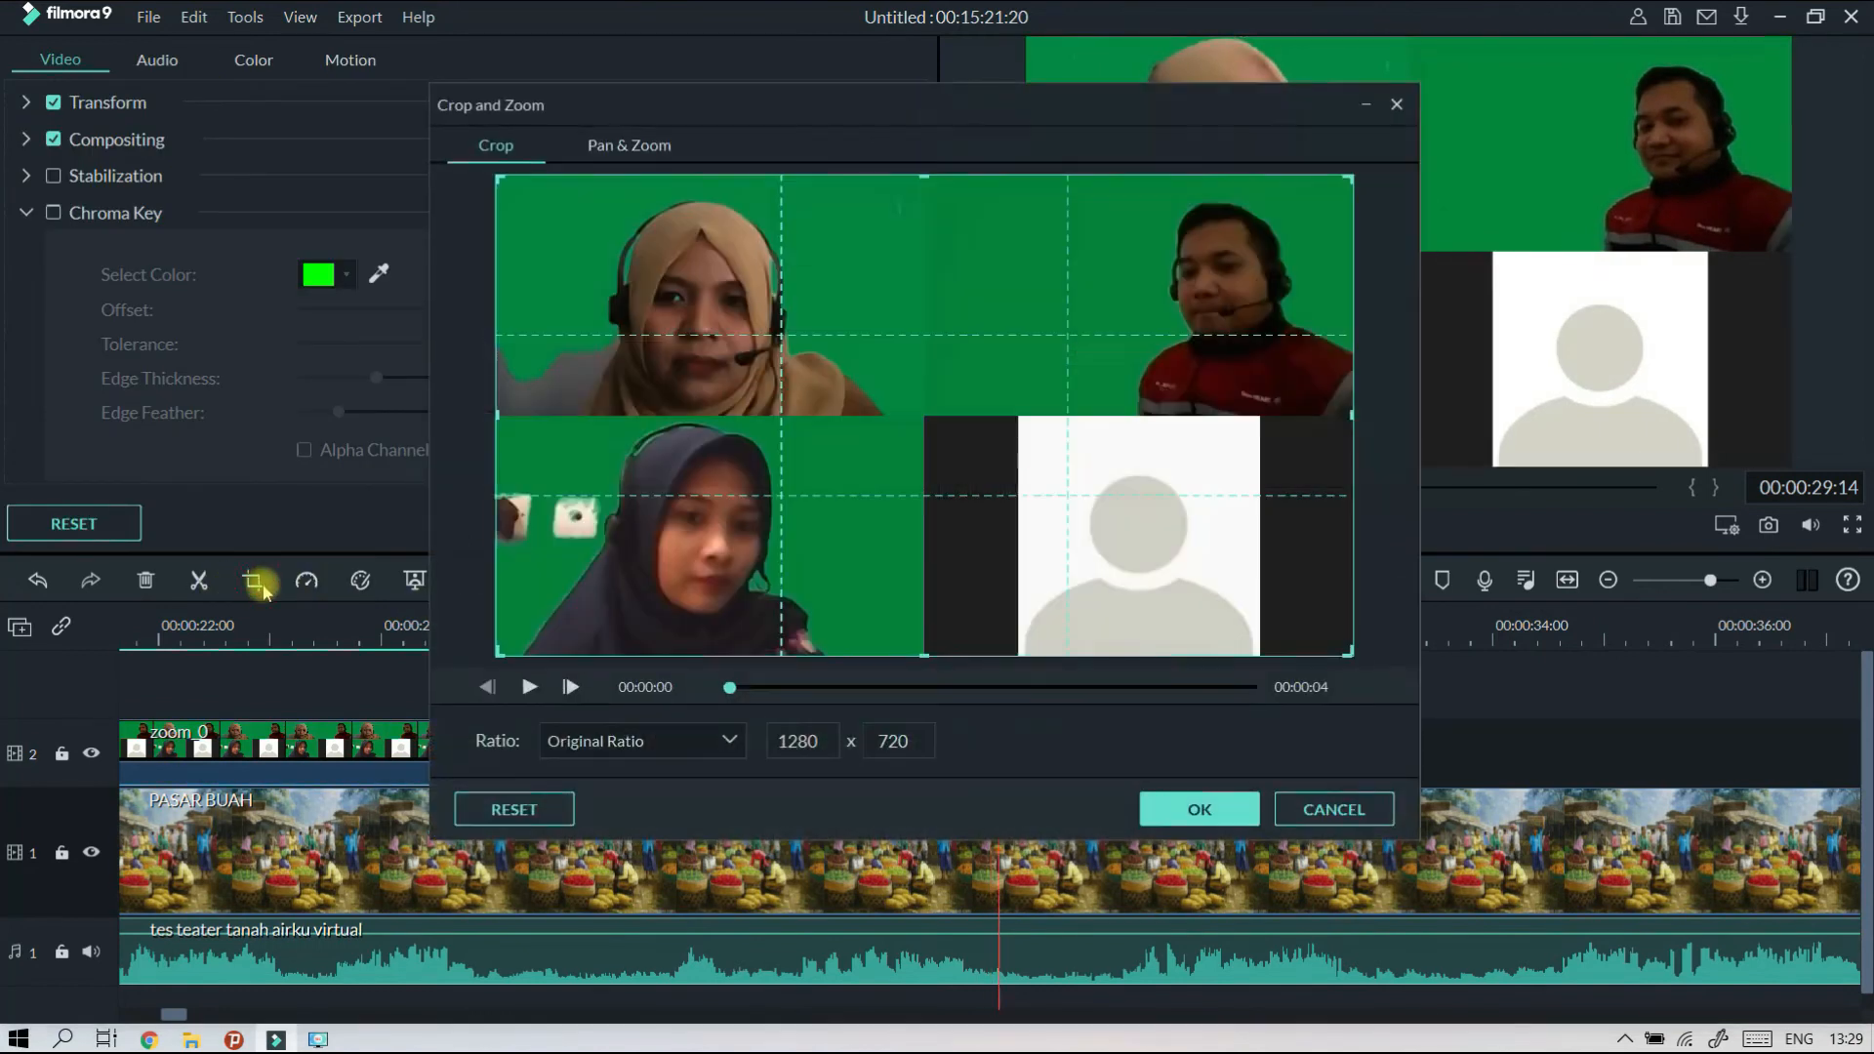
{"action": "left_click", "coordinate": [641, 743]}
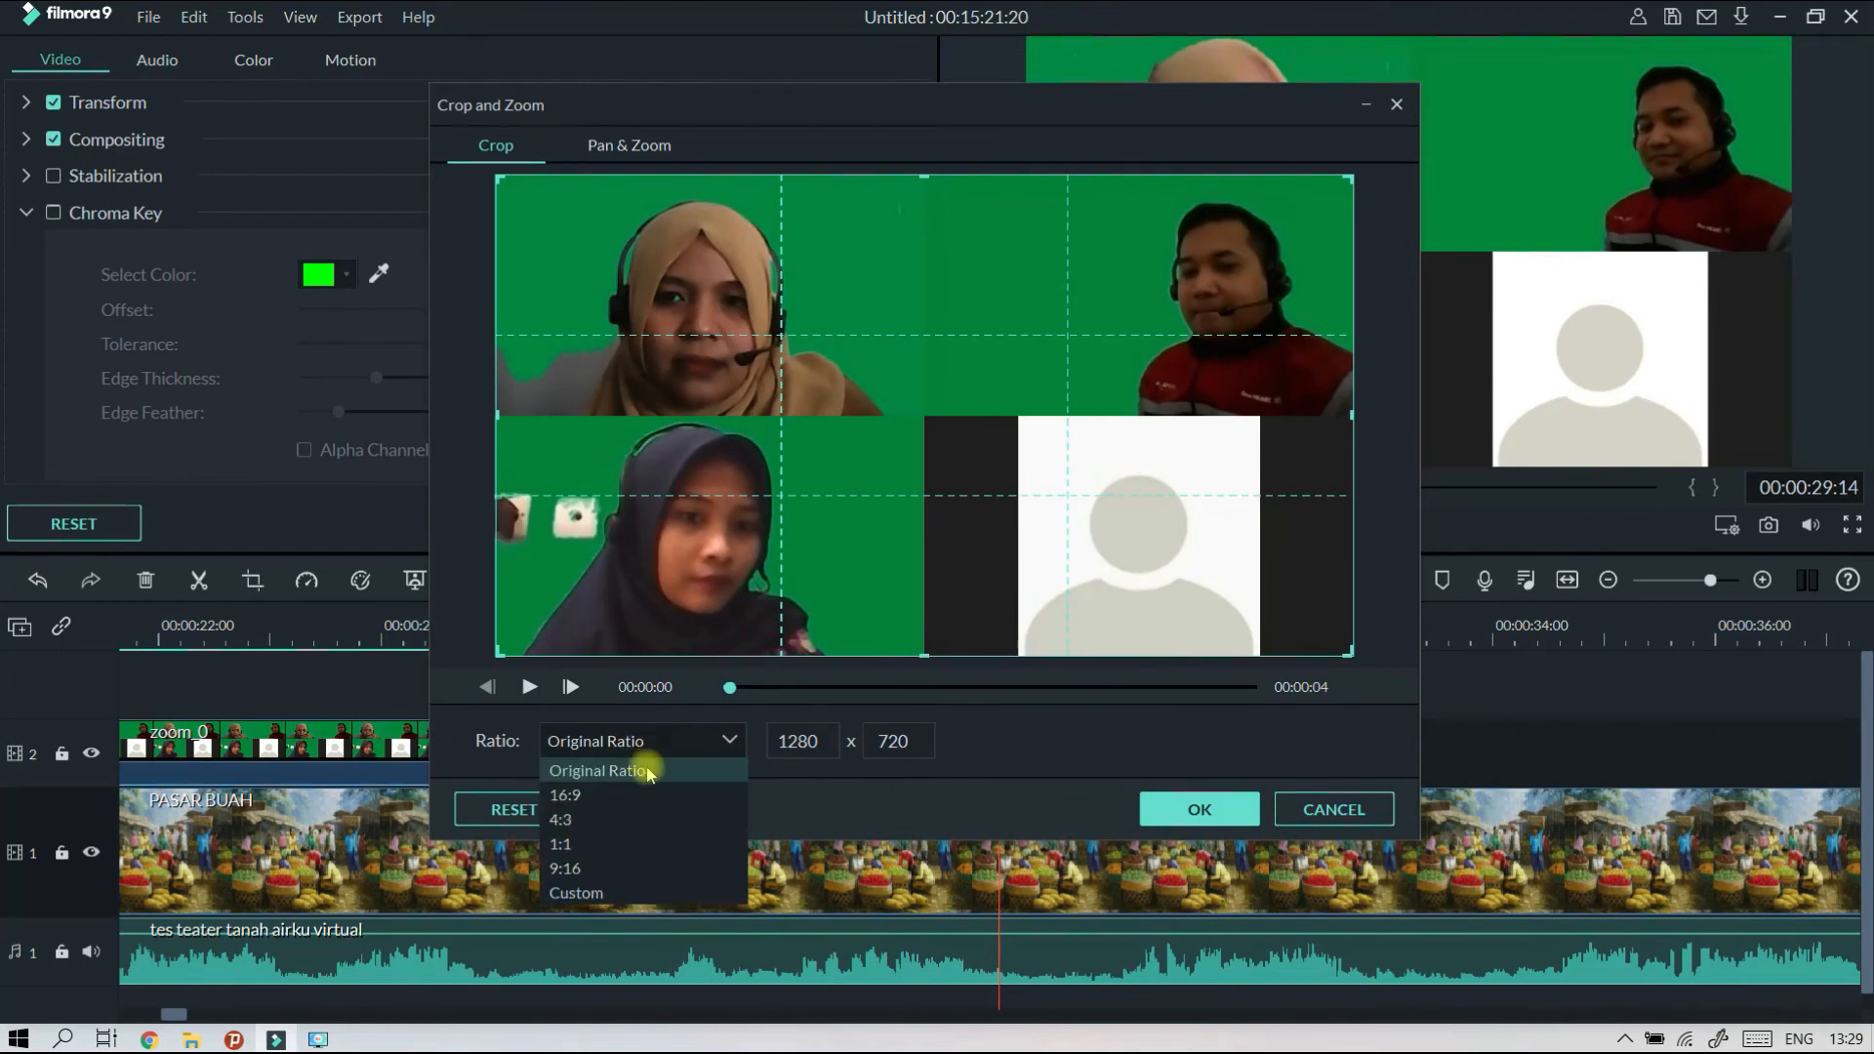
{"action": "left_click", "coordinate": [651, 894]}
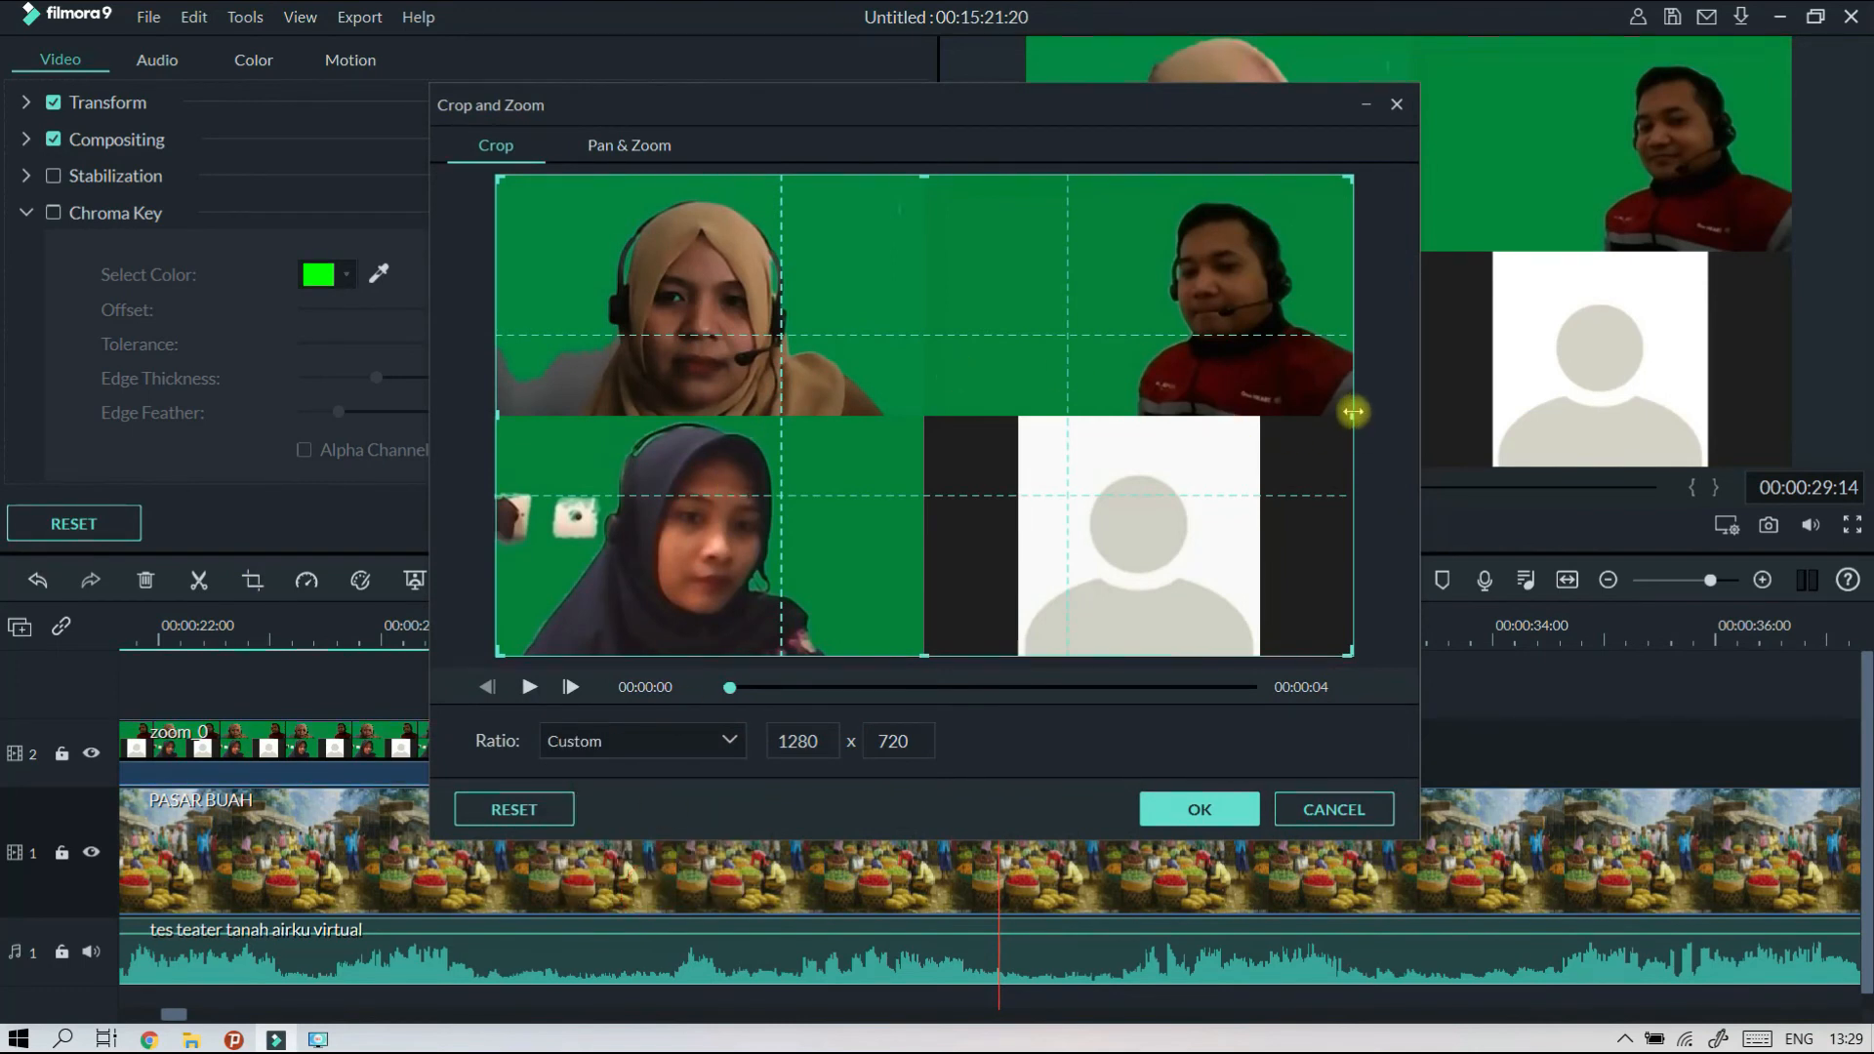
{"action": "left_click_drag", "start_coordinate": [1352, 410], "coordinate": [921, 387]}
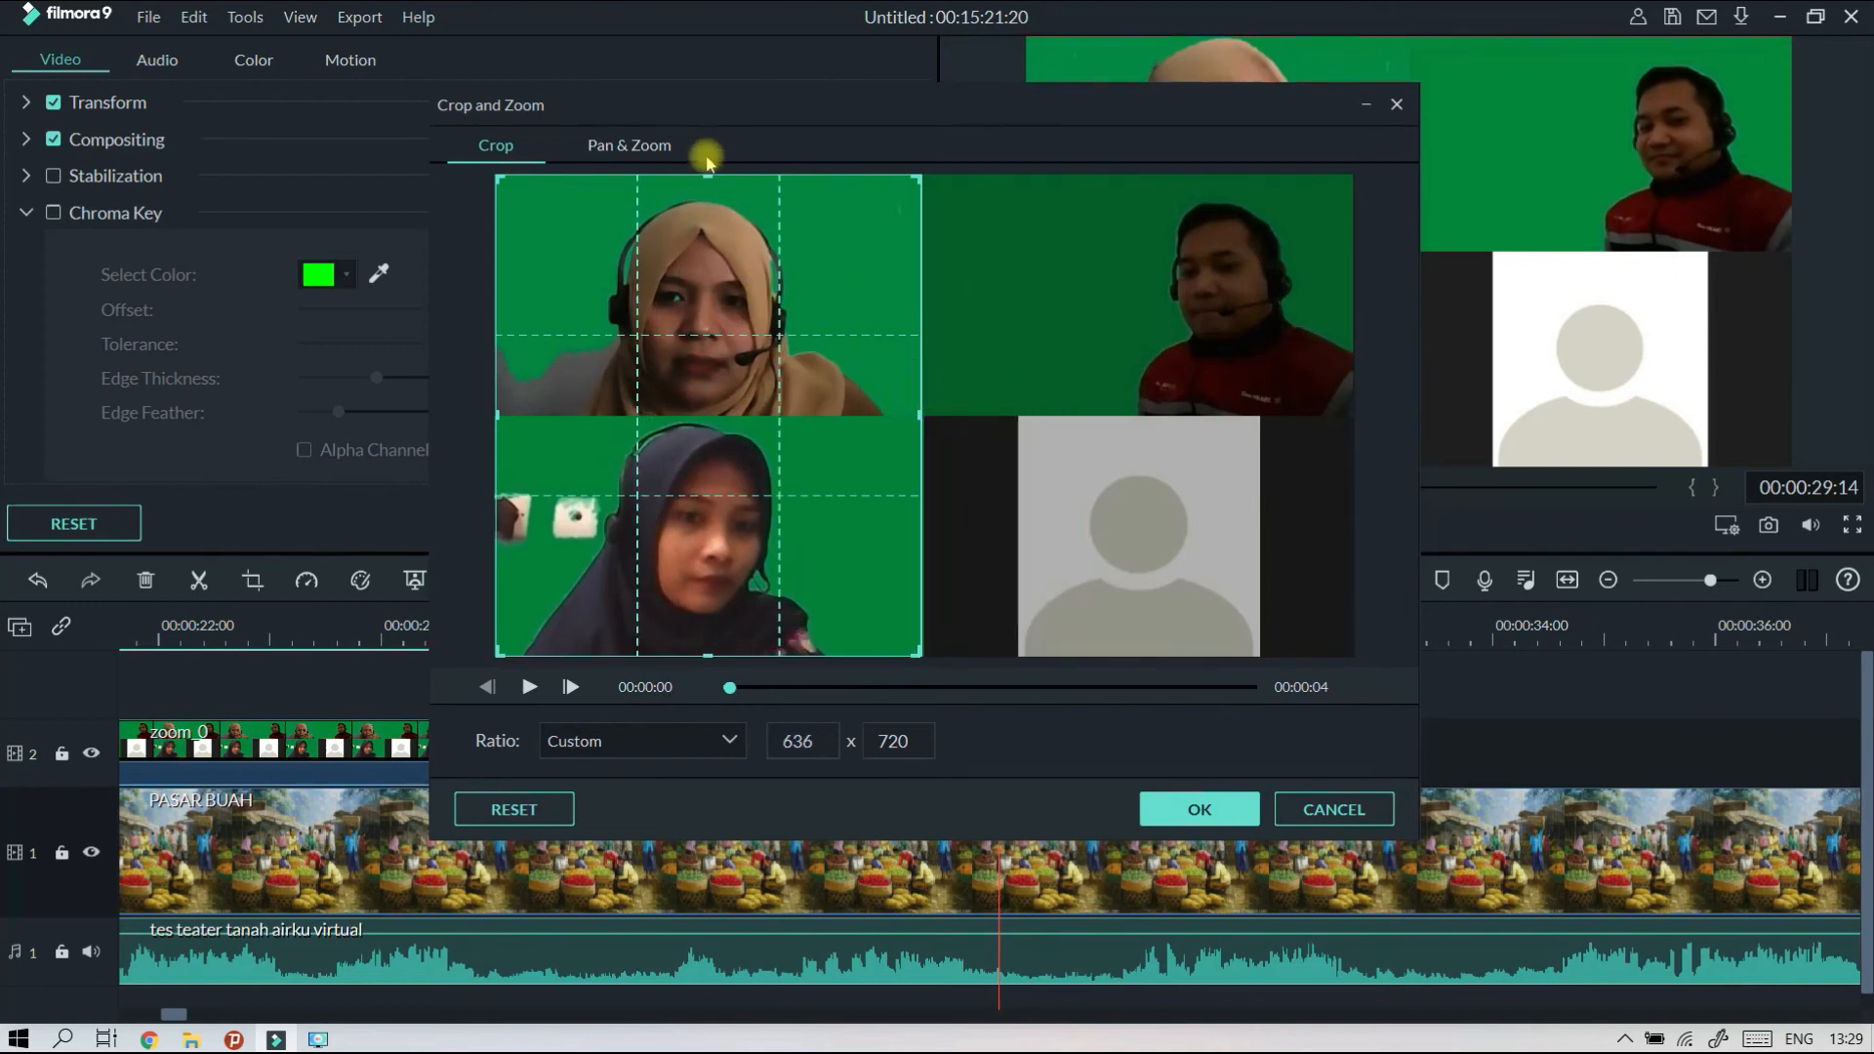
{"action": "left_click_drag", "start_coordinate": [709, 183], "coordinate": [812, 427]}
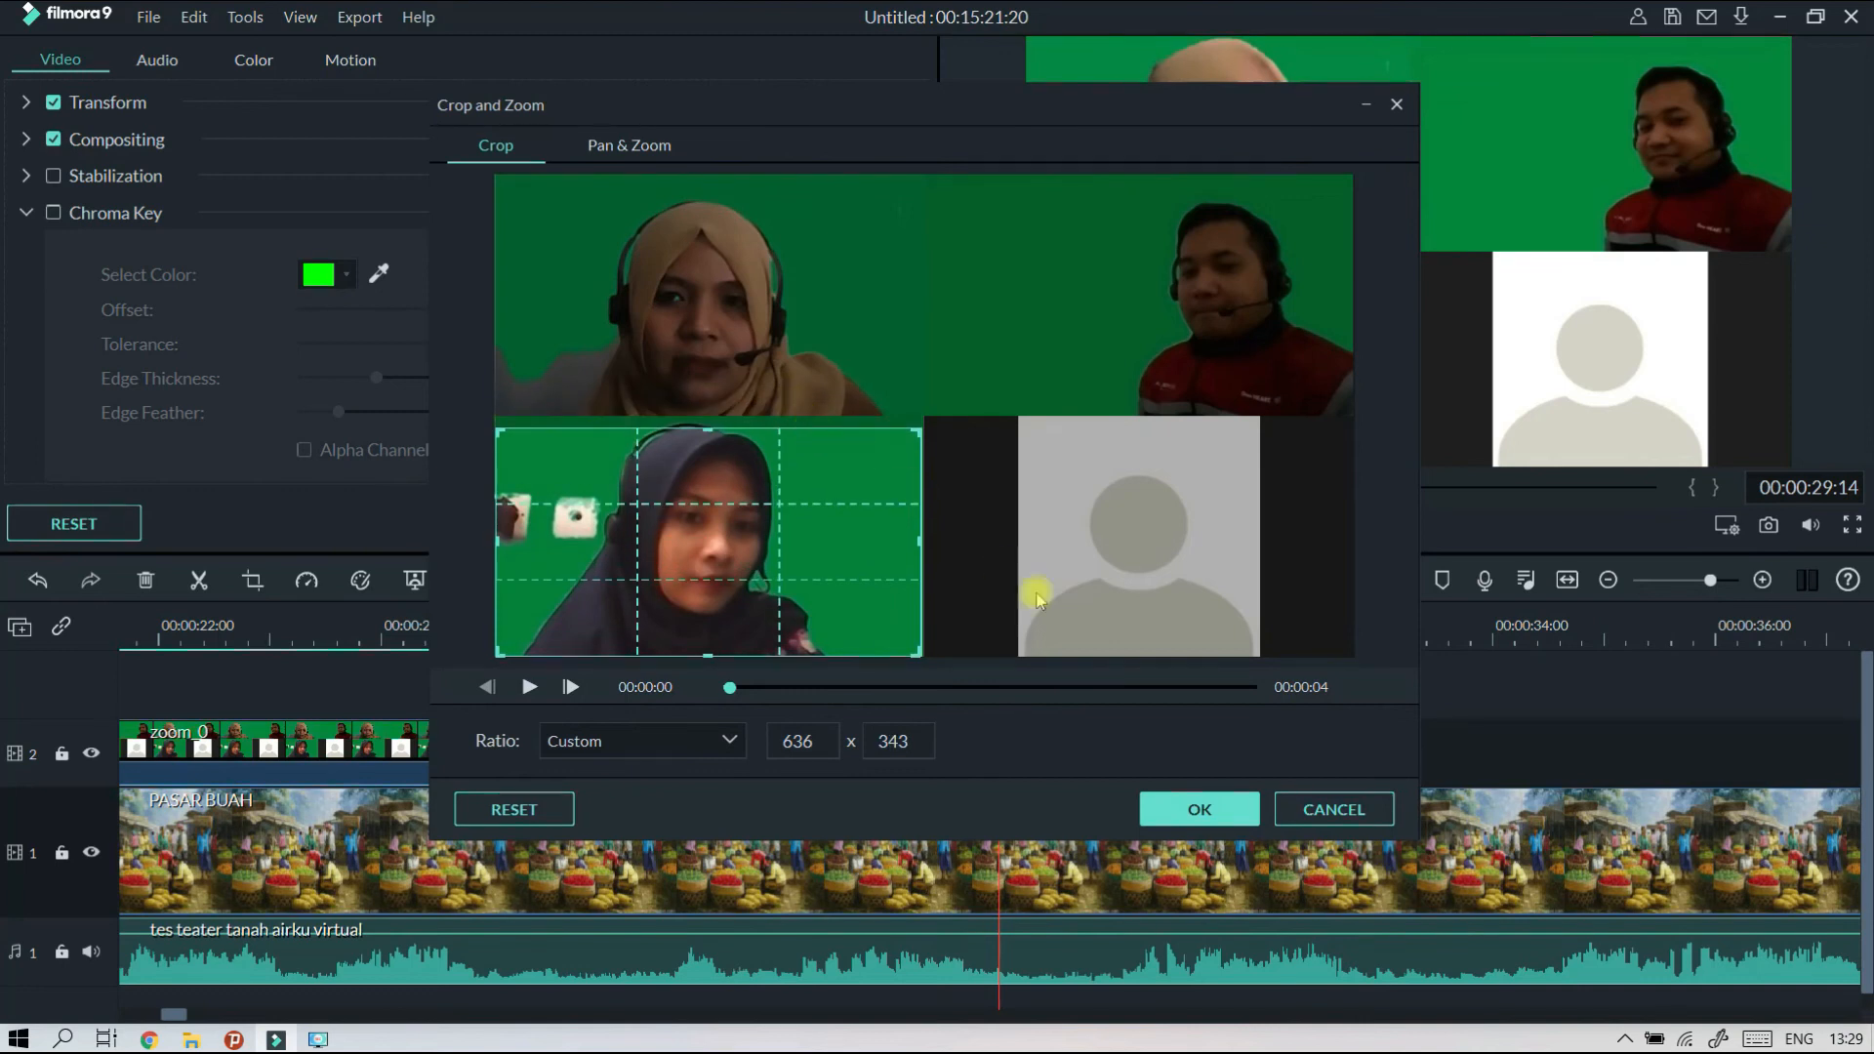
{"action": "left_click", "coordinate": [1220, 814]}
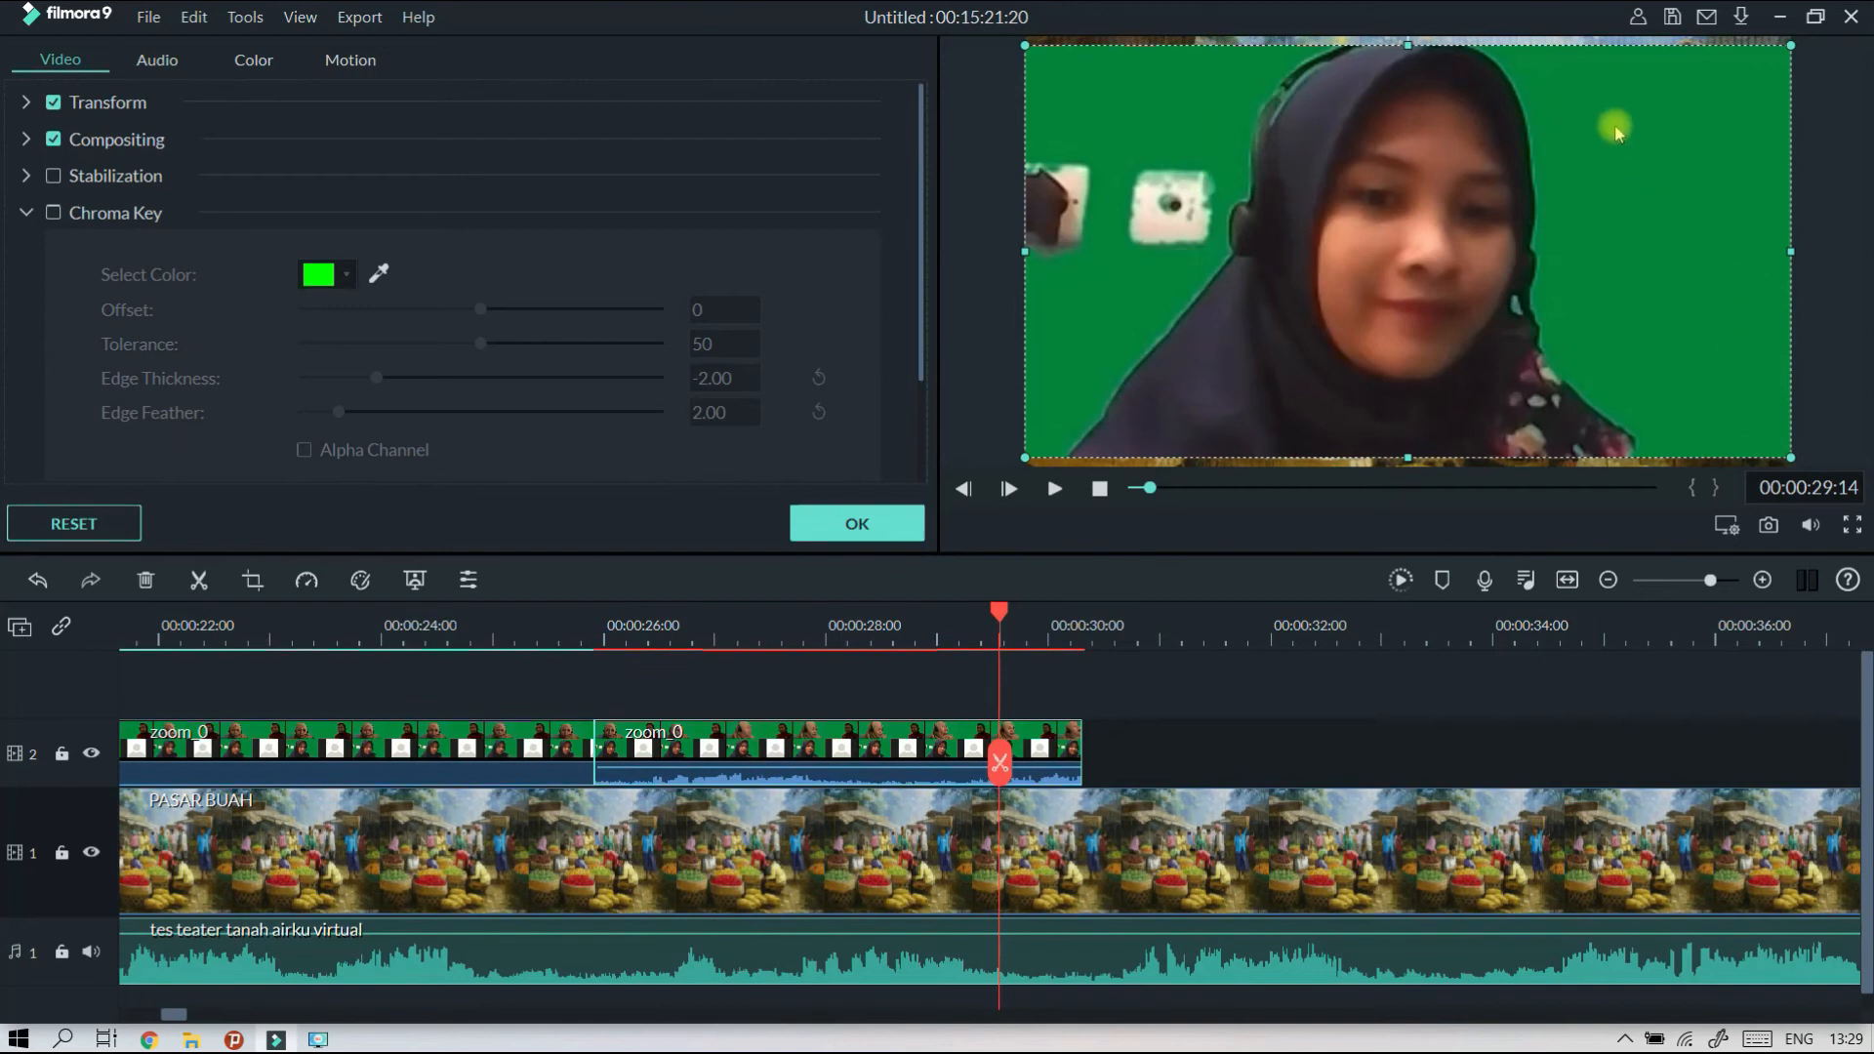
Key out the second clip's green background using a sampled backdrop colour, and shrink the participant into the lower-left area of the frame.
{"action": "left_click", "coordinate": [914, 751]}
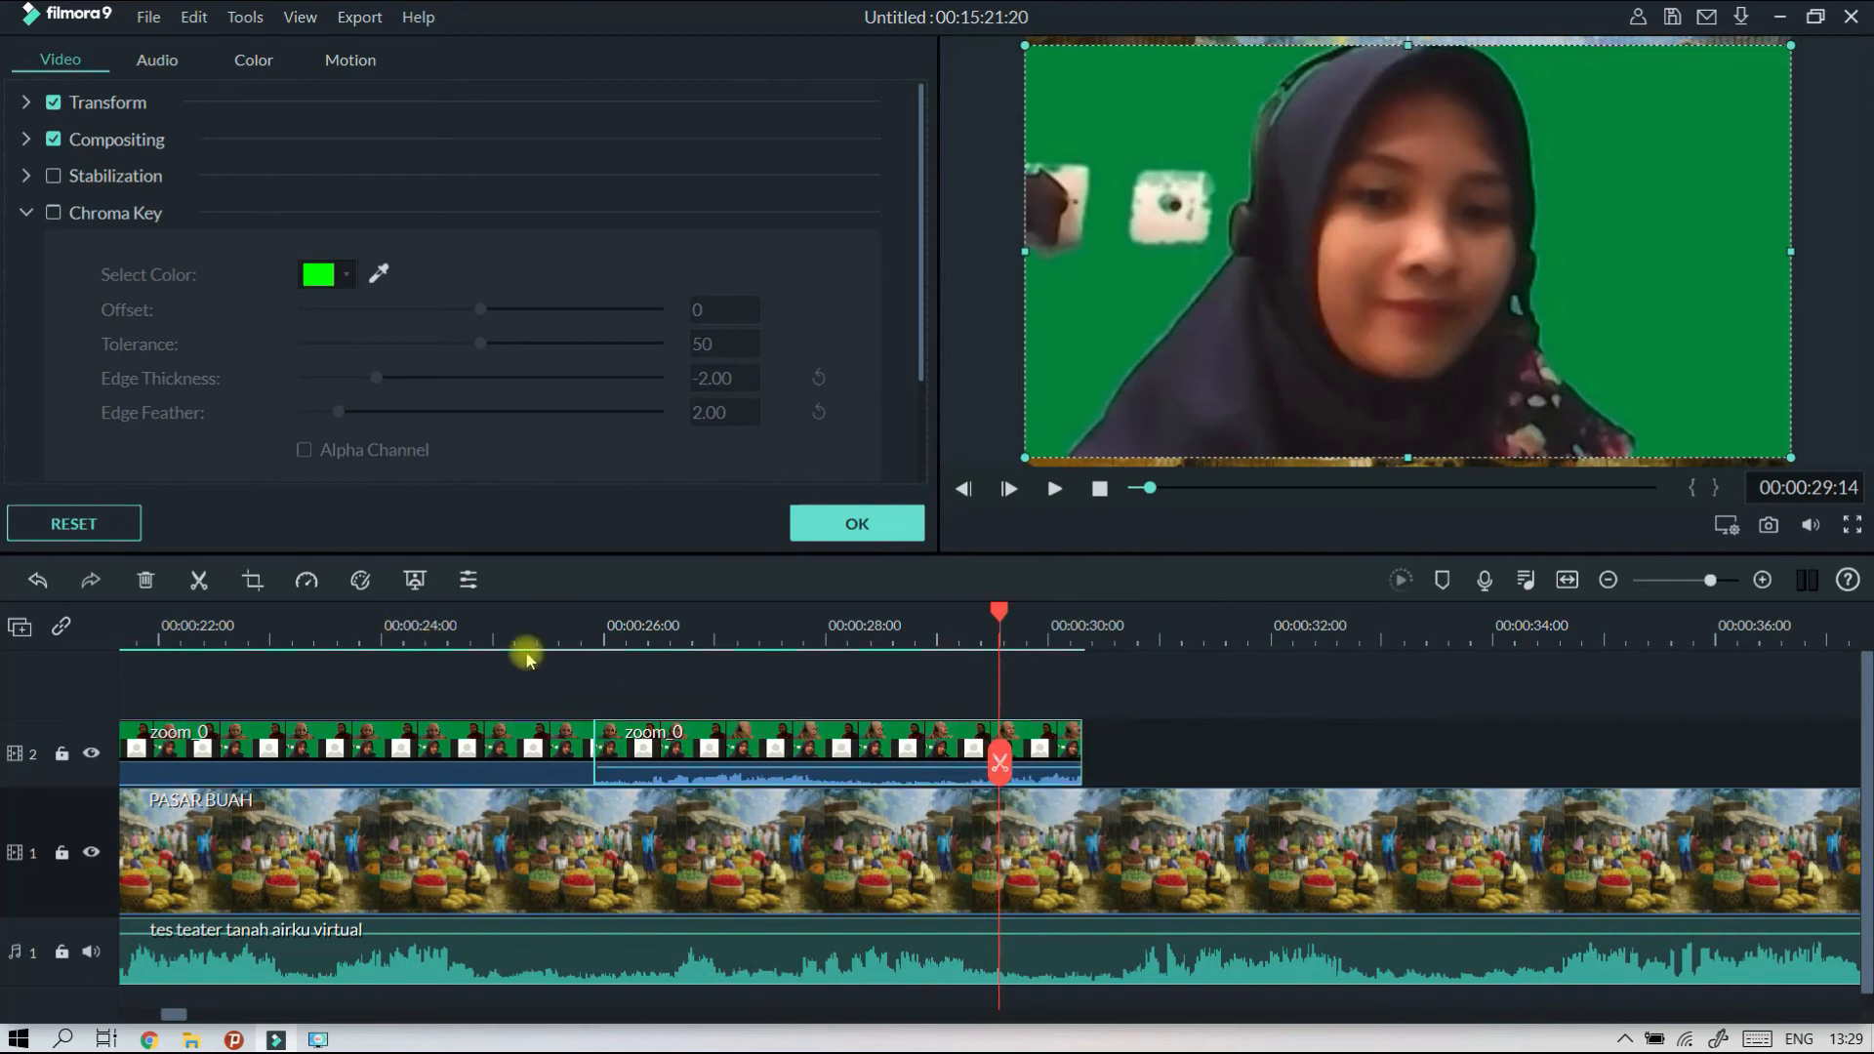
{"action": "left_click", "coordinate": [413, 580]}
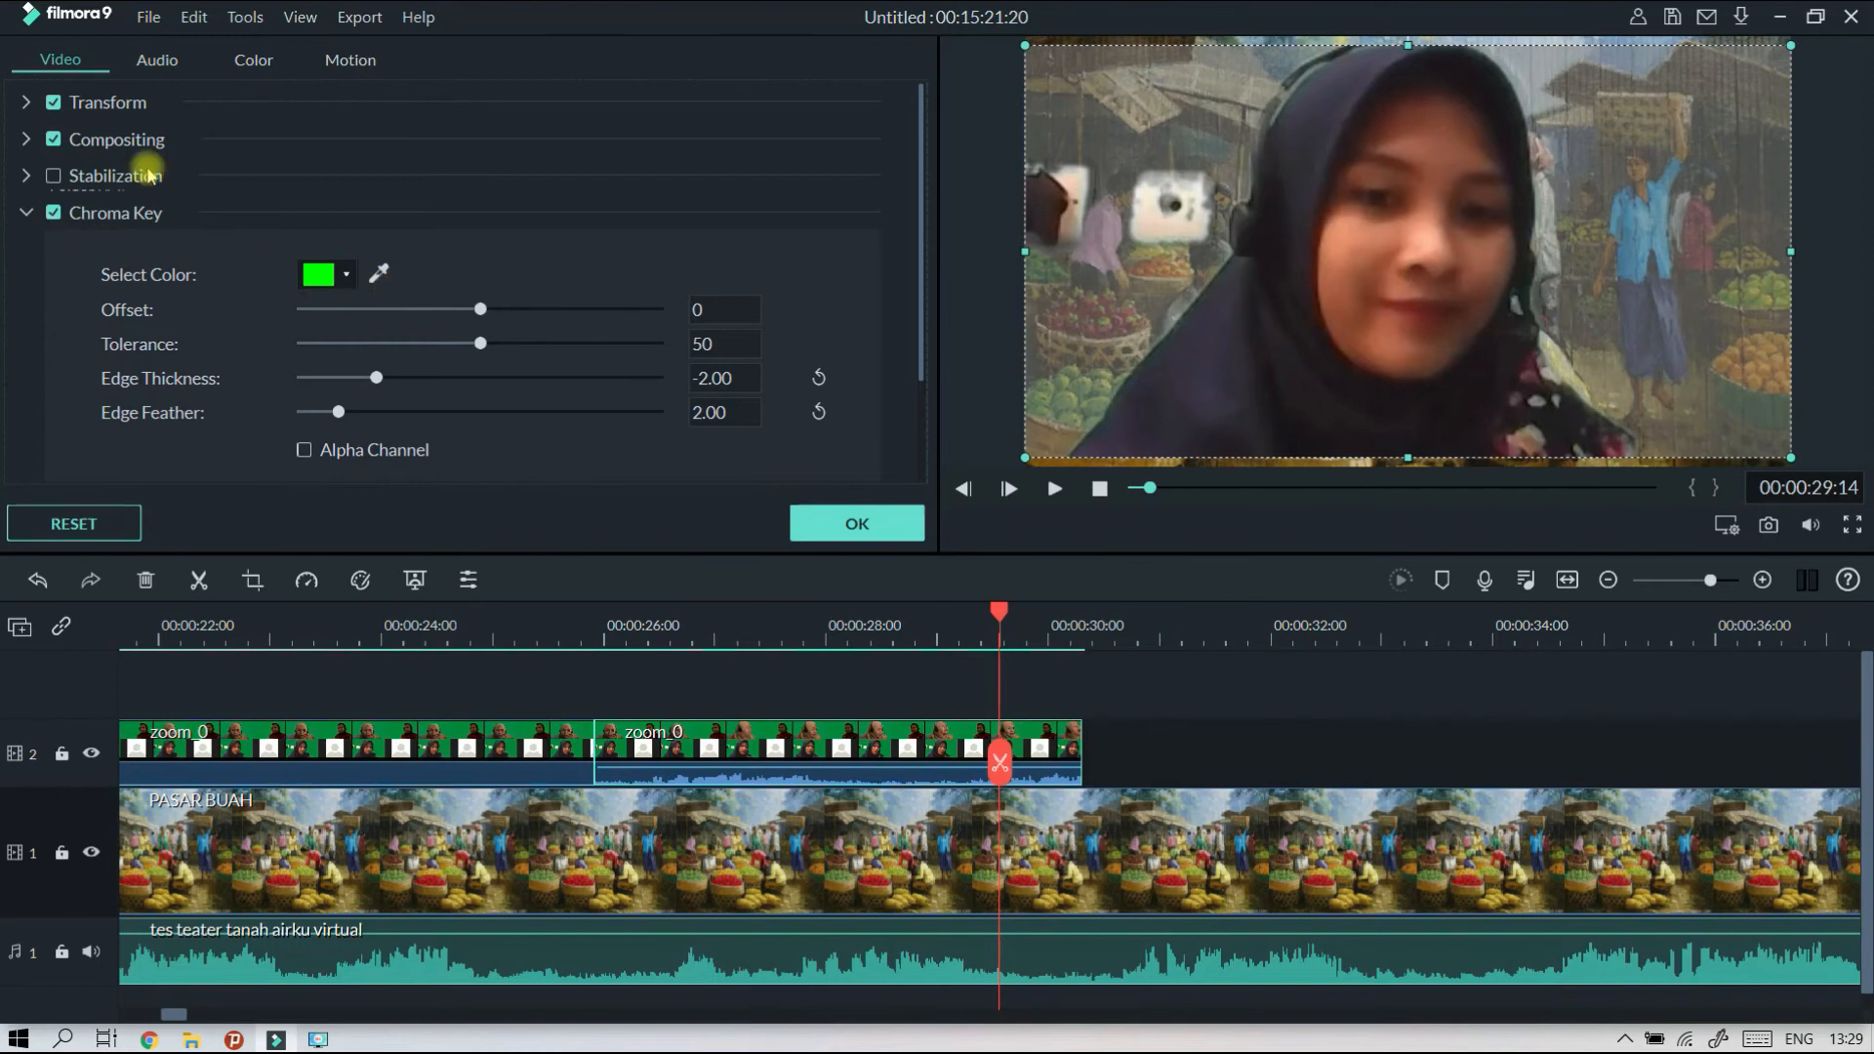
{"action": "left_click", "coordinate": [378, 275]}
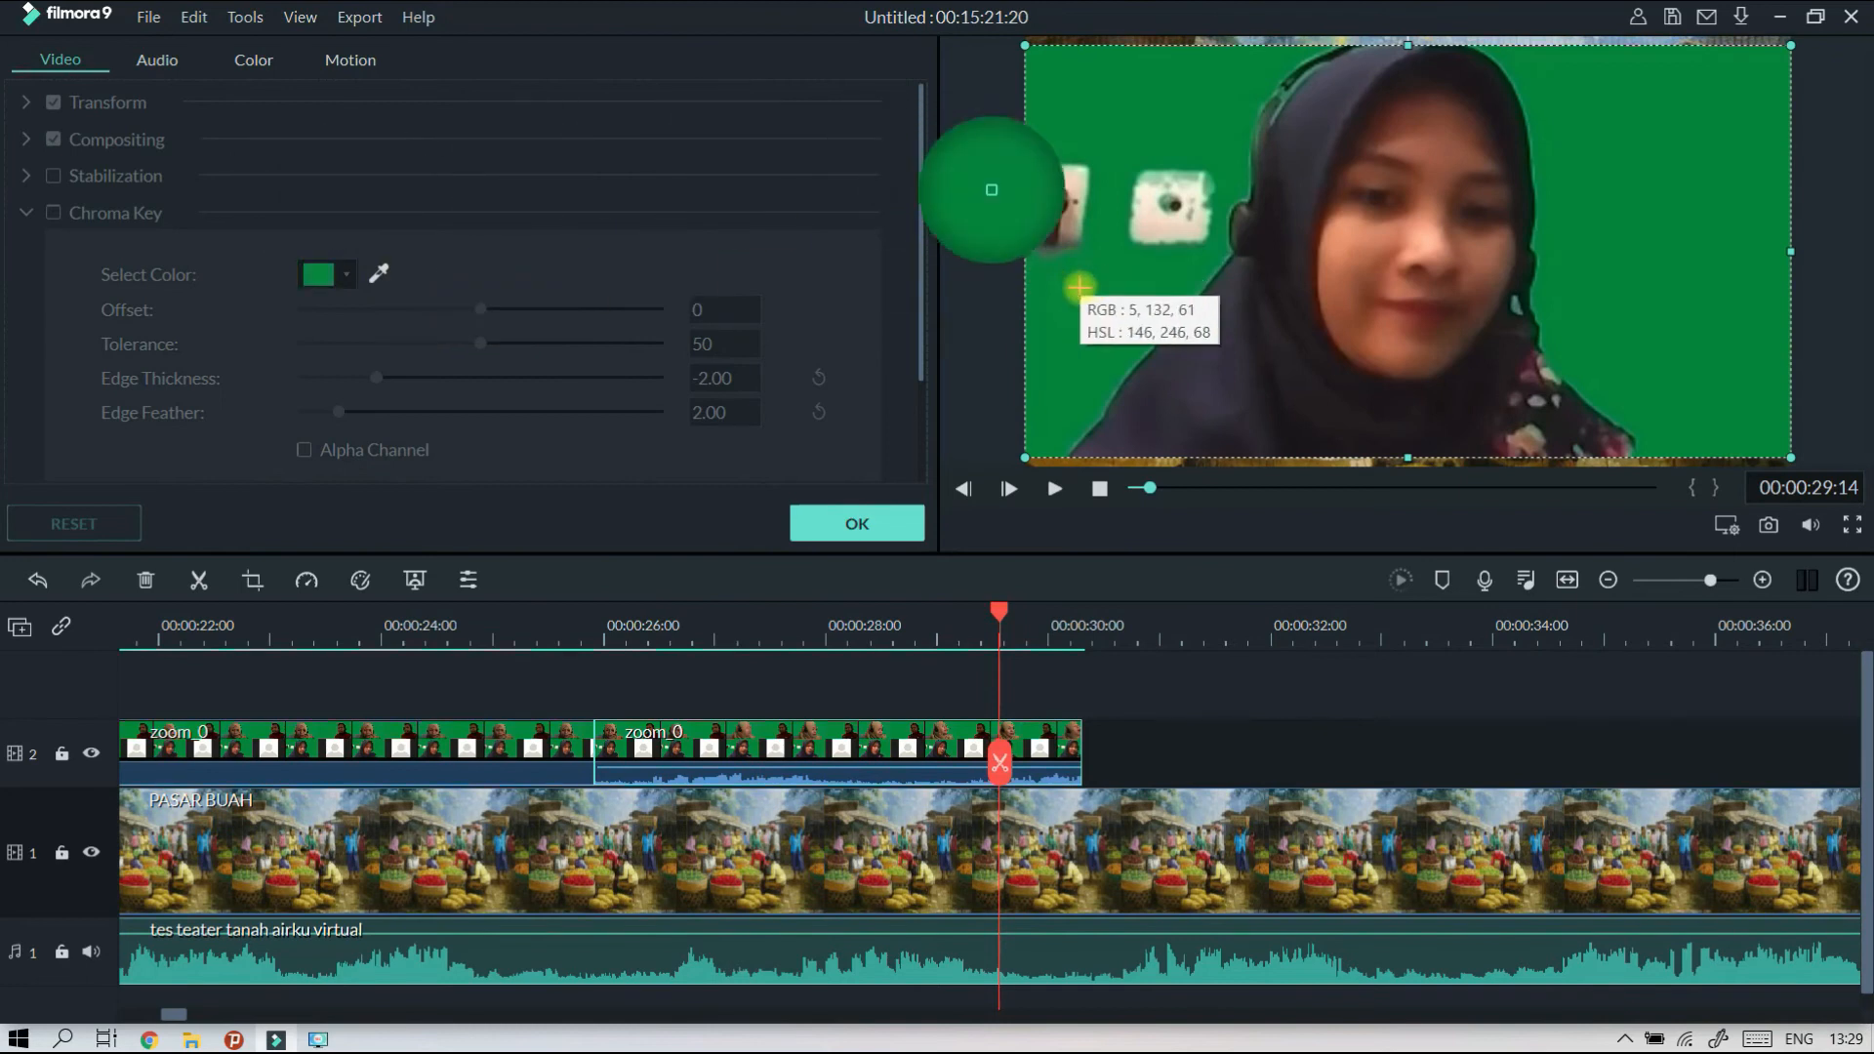
{"action": "left_click", "coordinate": [1148, 296]}
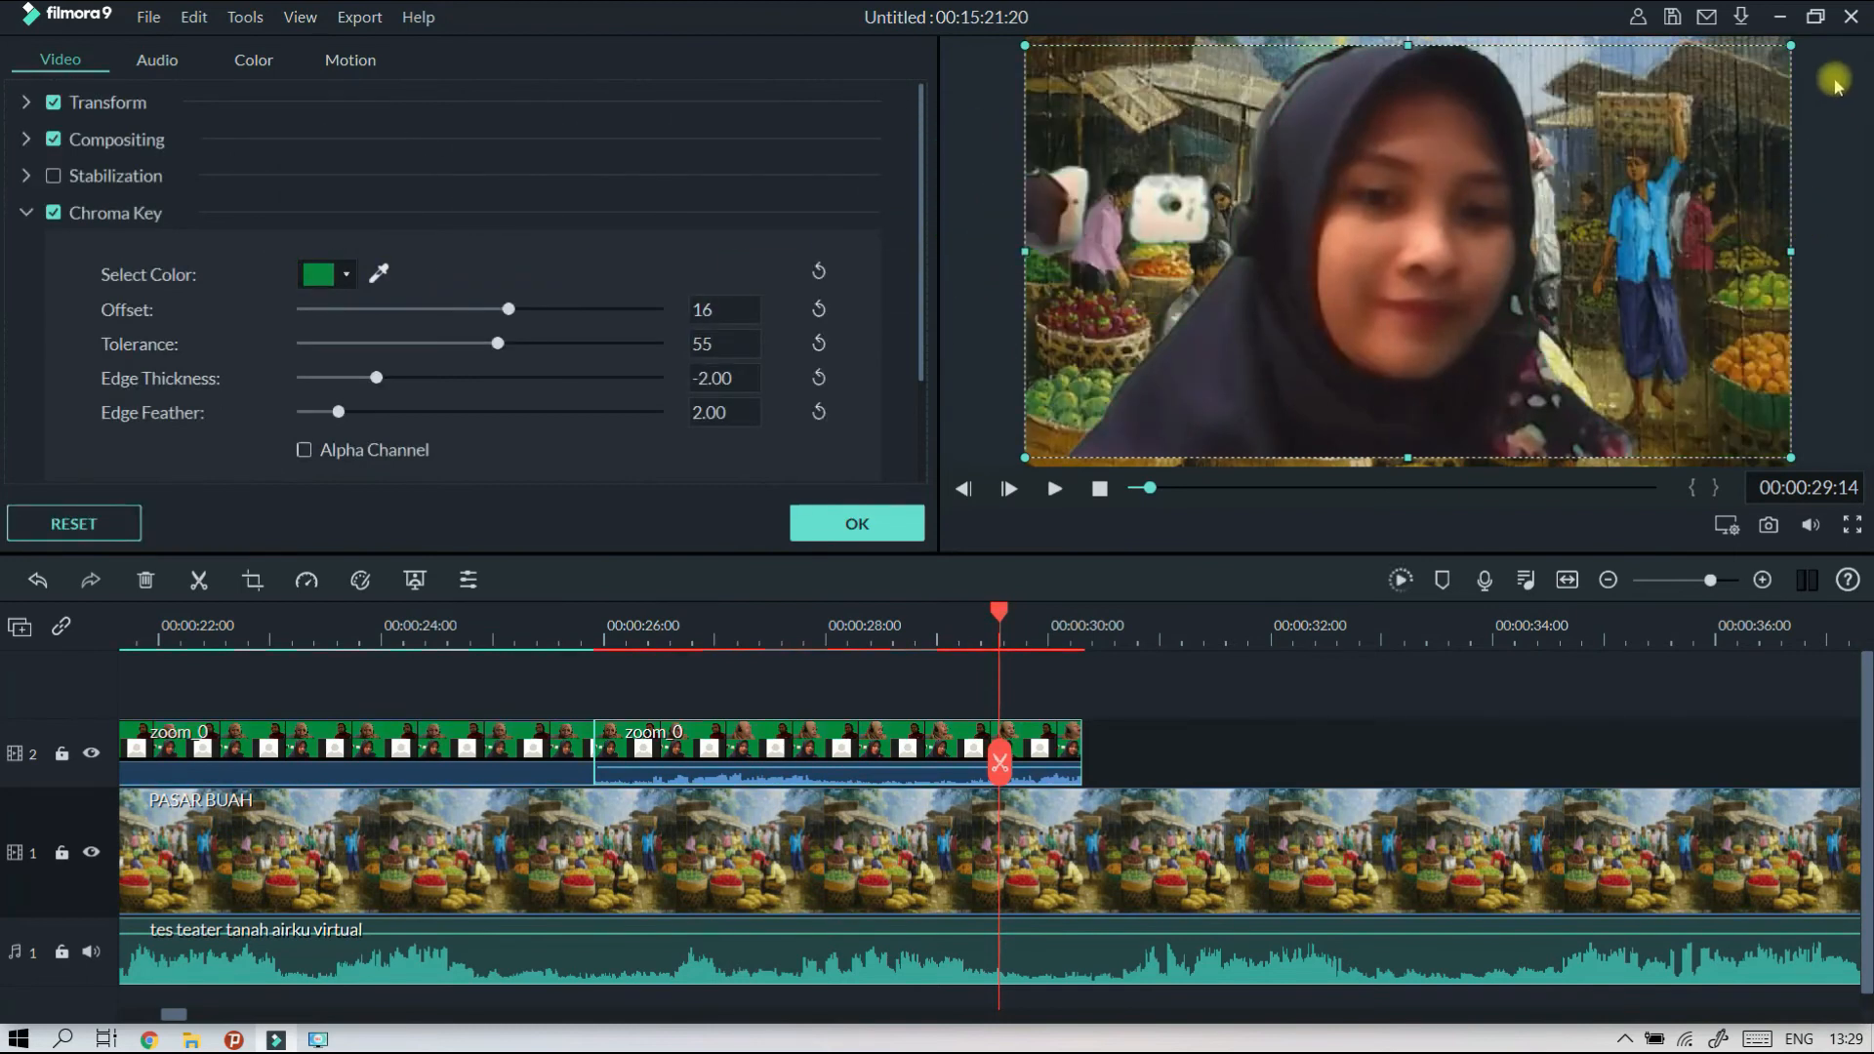
{"action": "left_click_drag", "start_coordinate": [1794, 46], "coordinate": [1576, 239]}
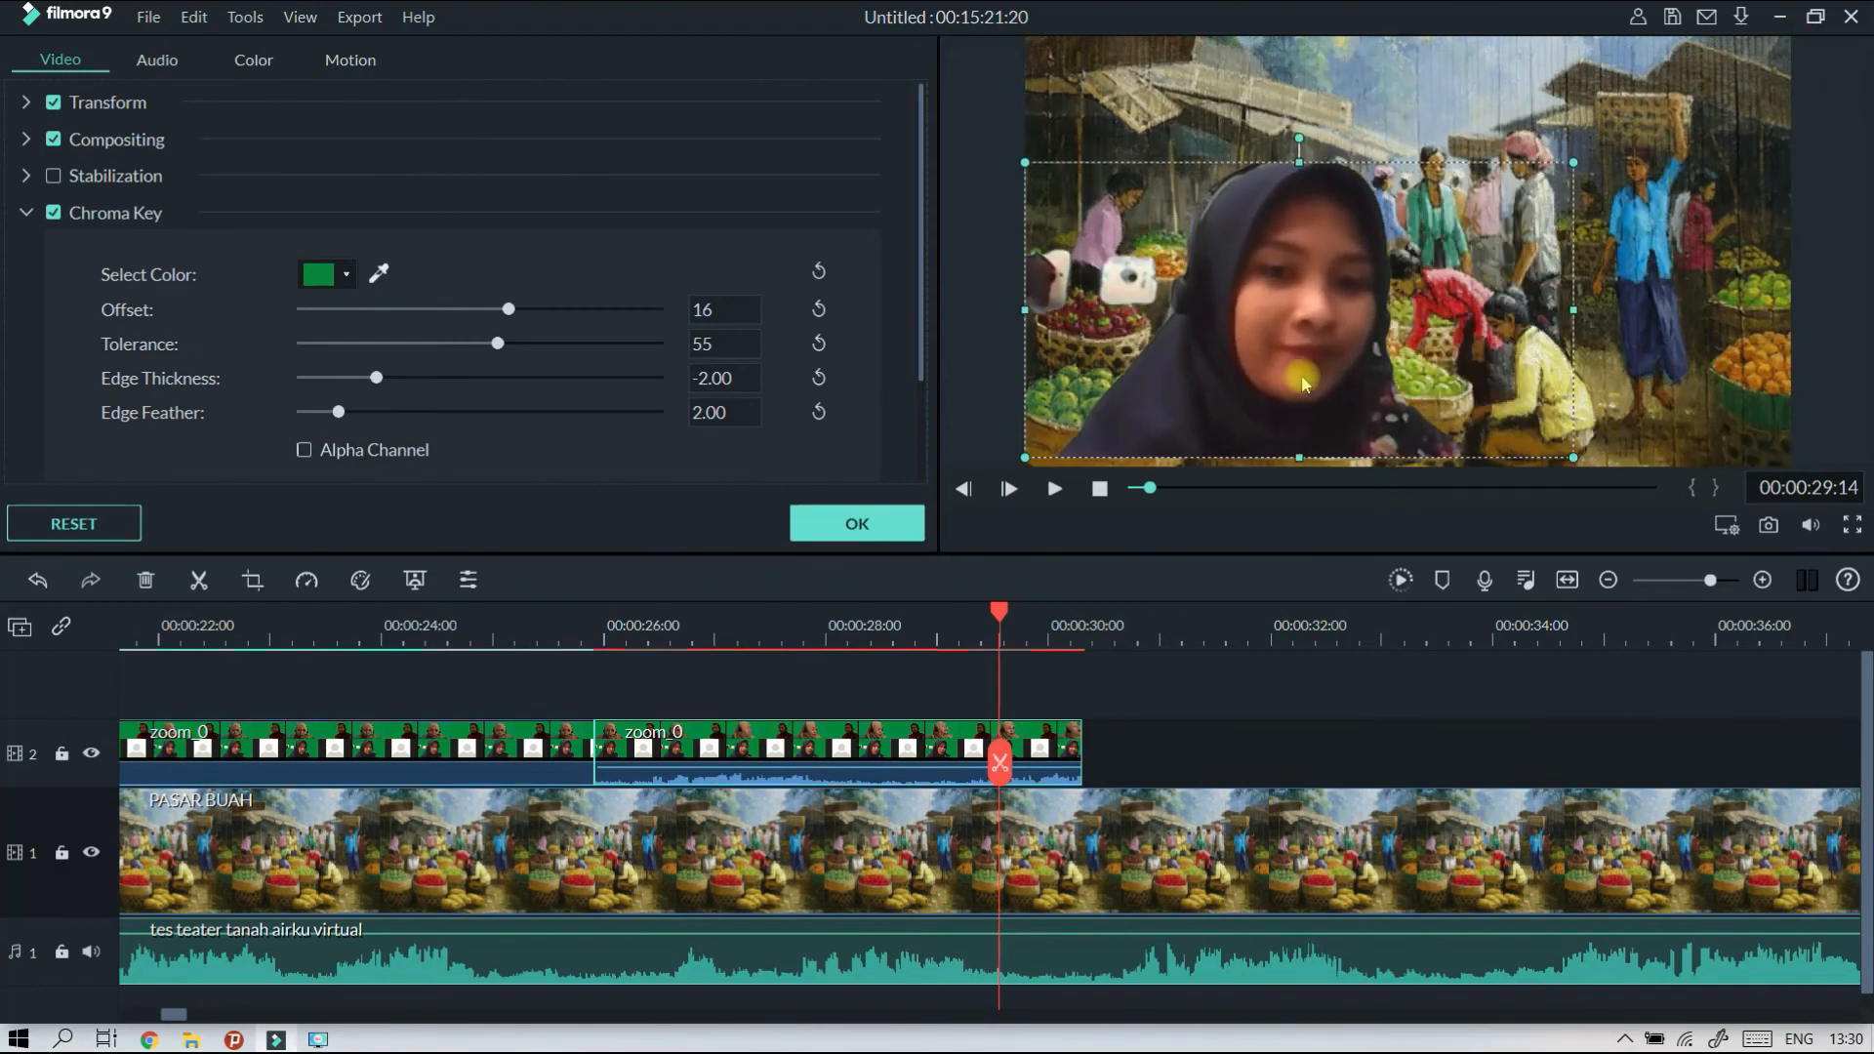
{"action": "left_click_drag", "start_coordinate": [1324, 339], "coordinate": [1322, 354]}
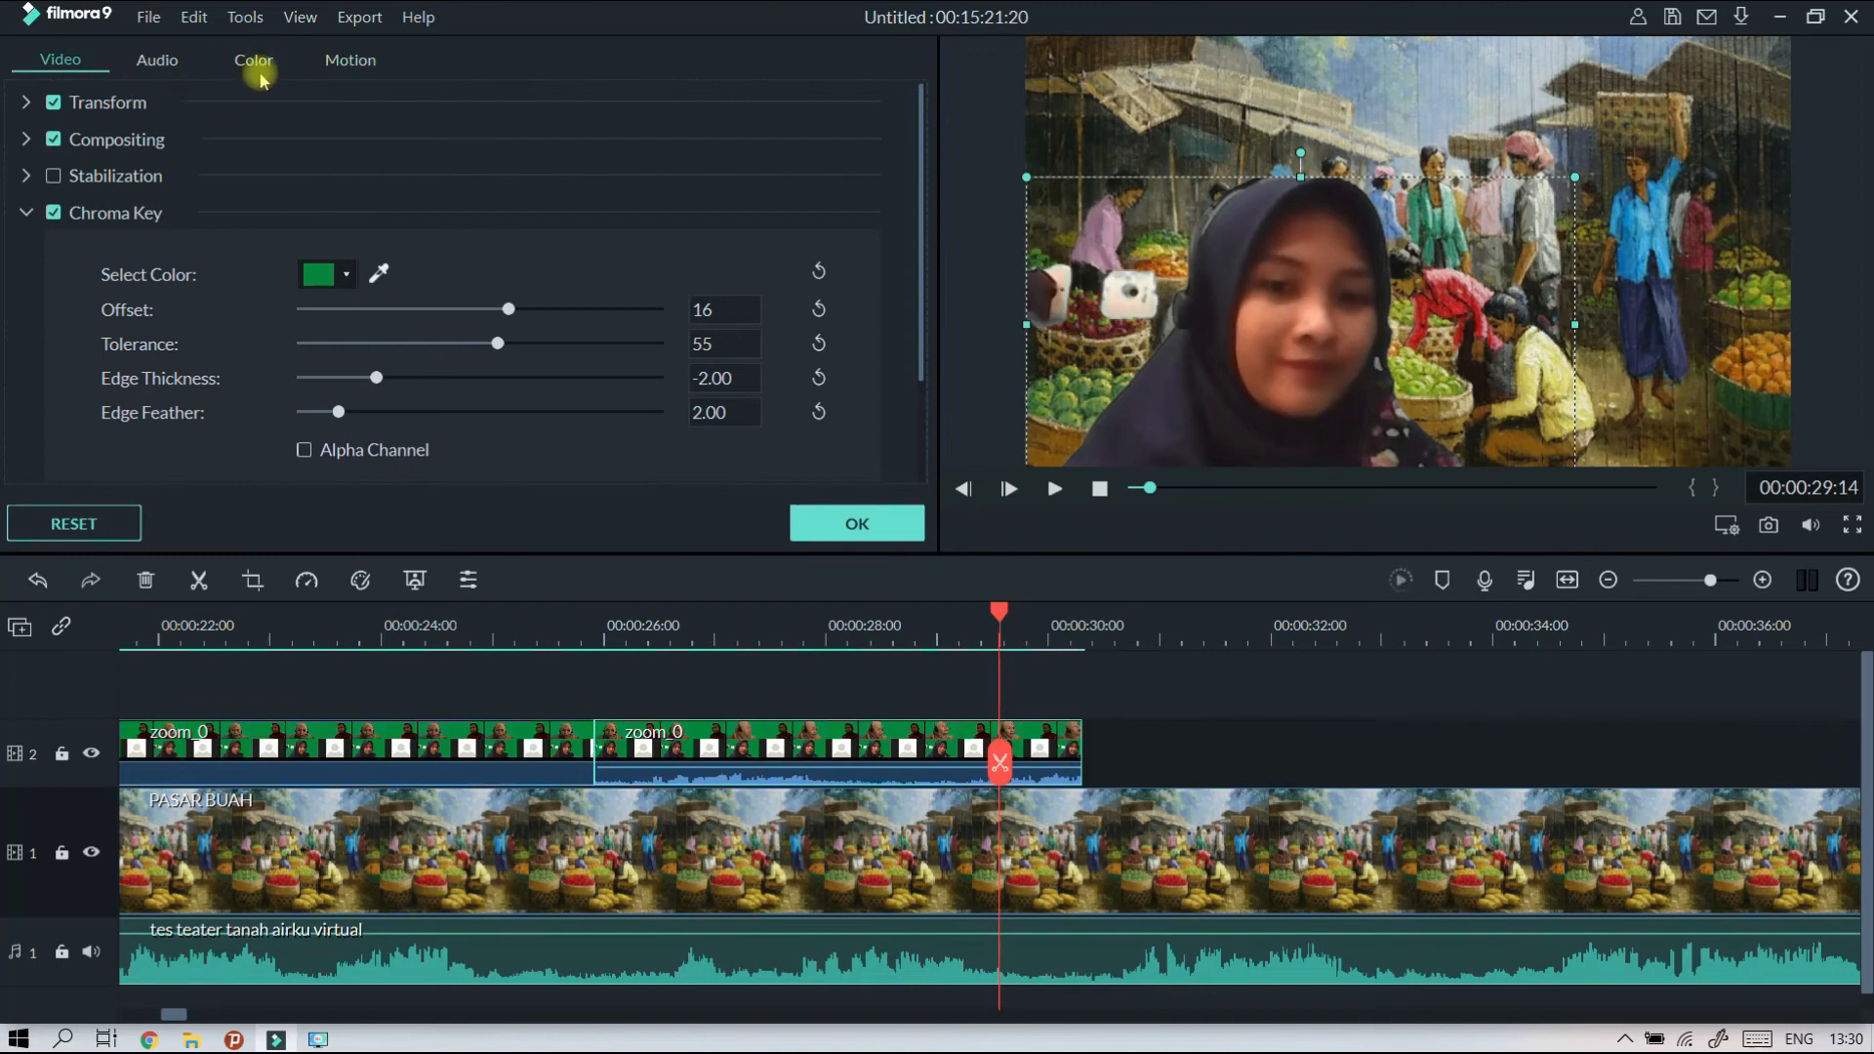
Set the second zoom_0 clip's brightness to 2 and apply the colour correction.
{"action": "left_click", "coordinate": [254, 64]}
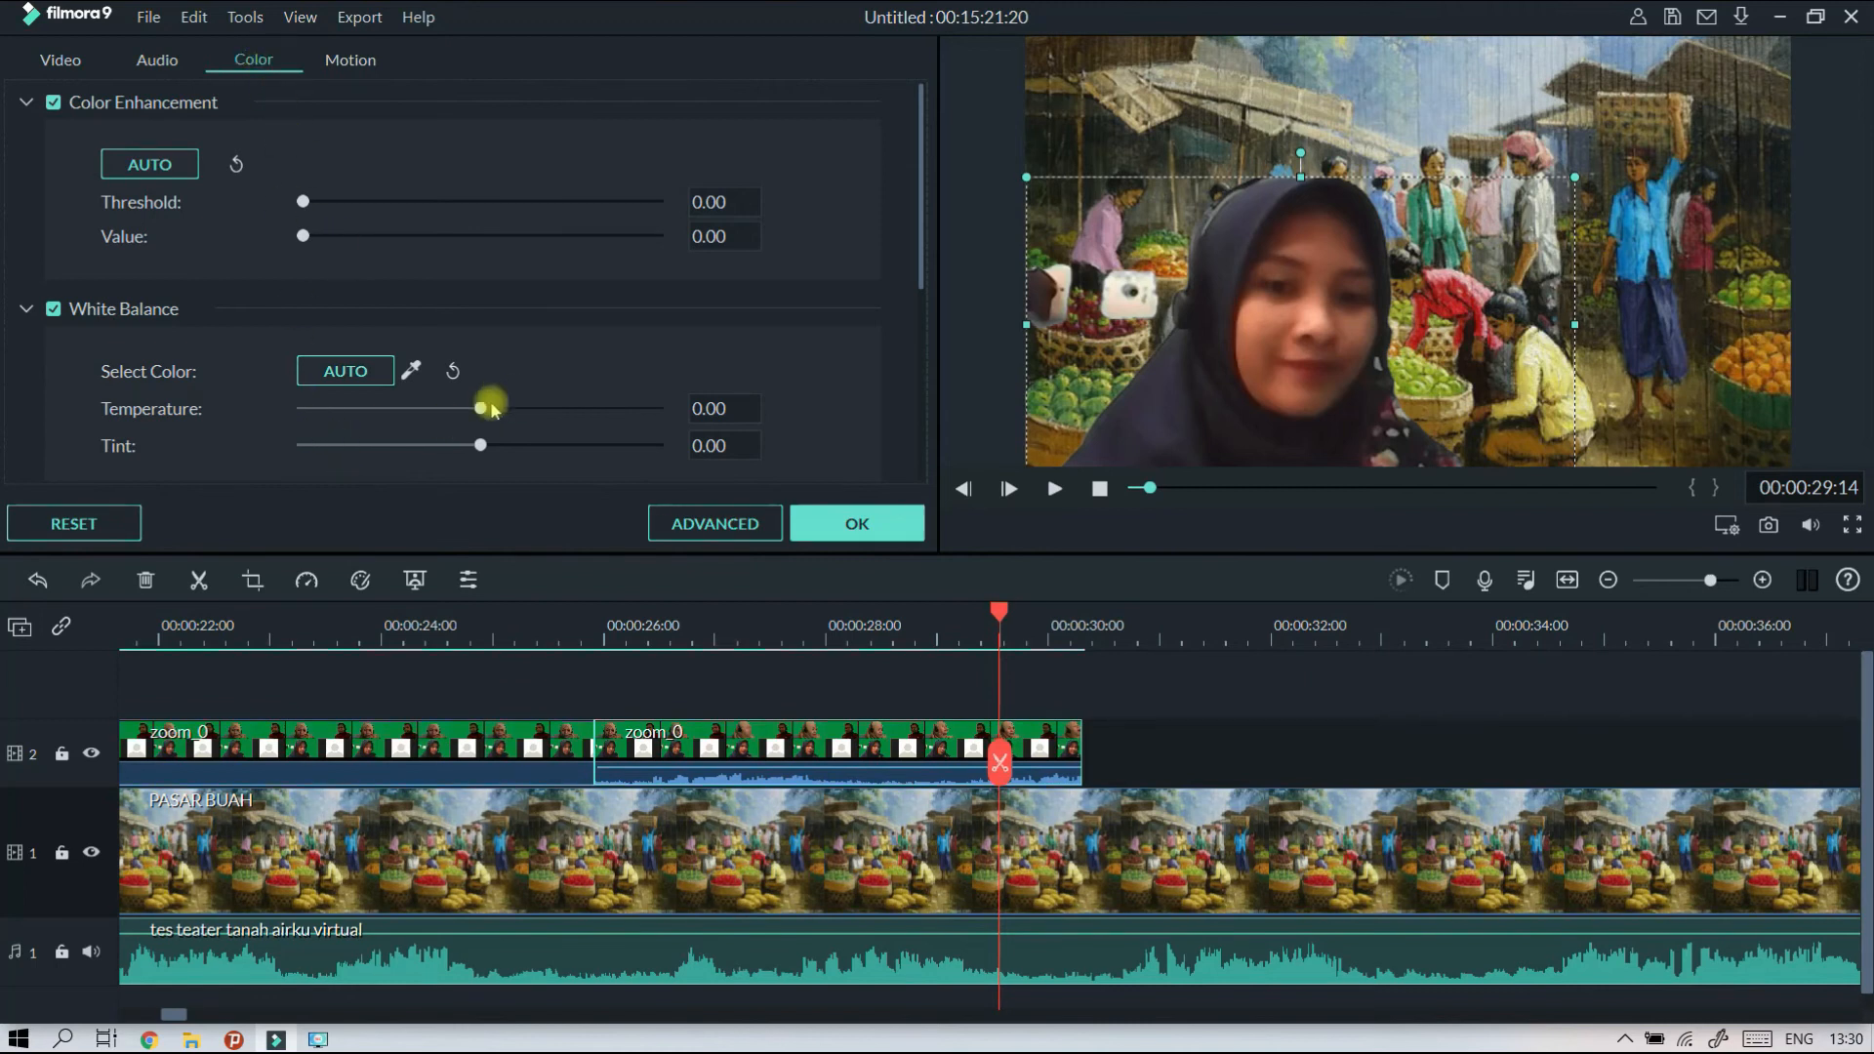
{"action": "scroll", "coordinate": [470, 432], "scroll_direction": "down", "scroll_amount": 4}
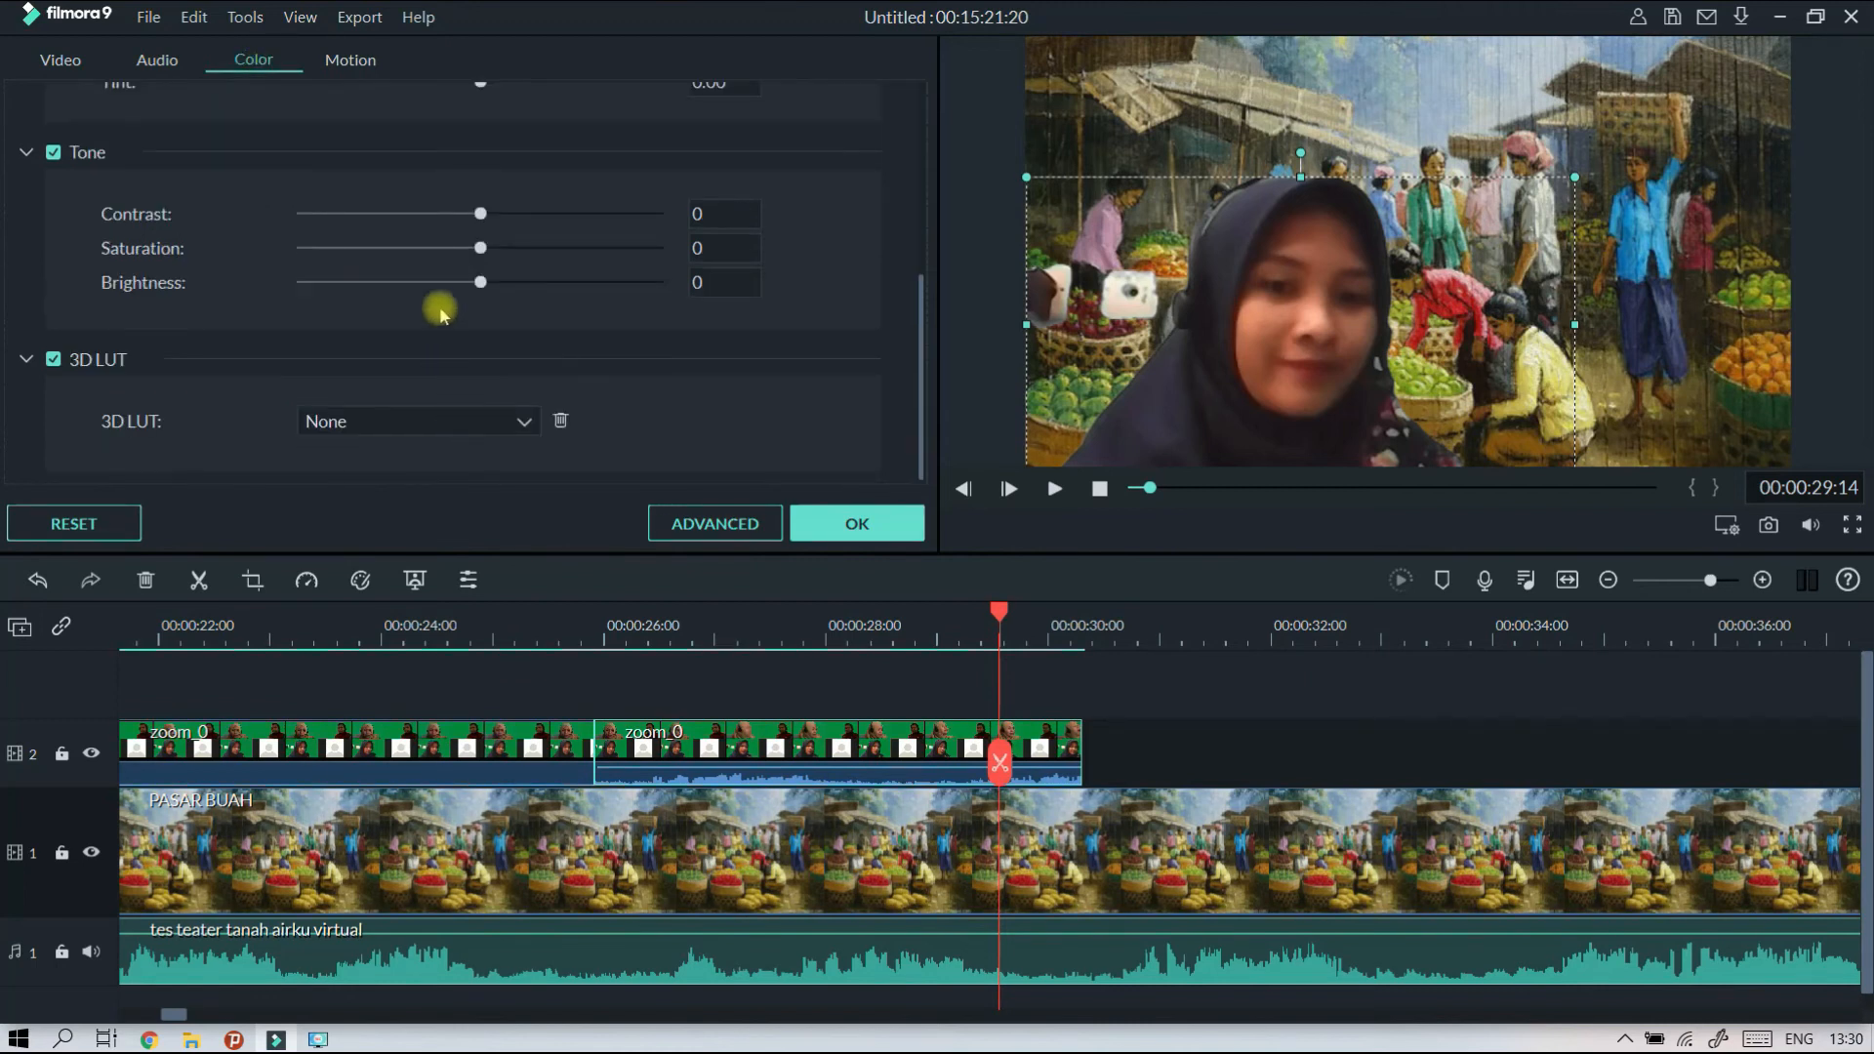
{"action": "left_click_drag", "start_coordinate": [480, 283], "coordinate": [485, 408]}
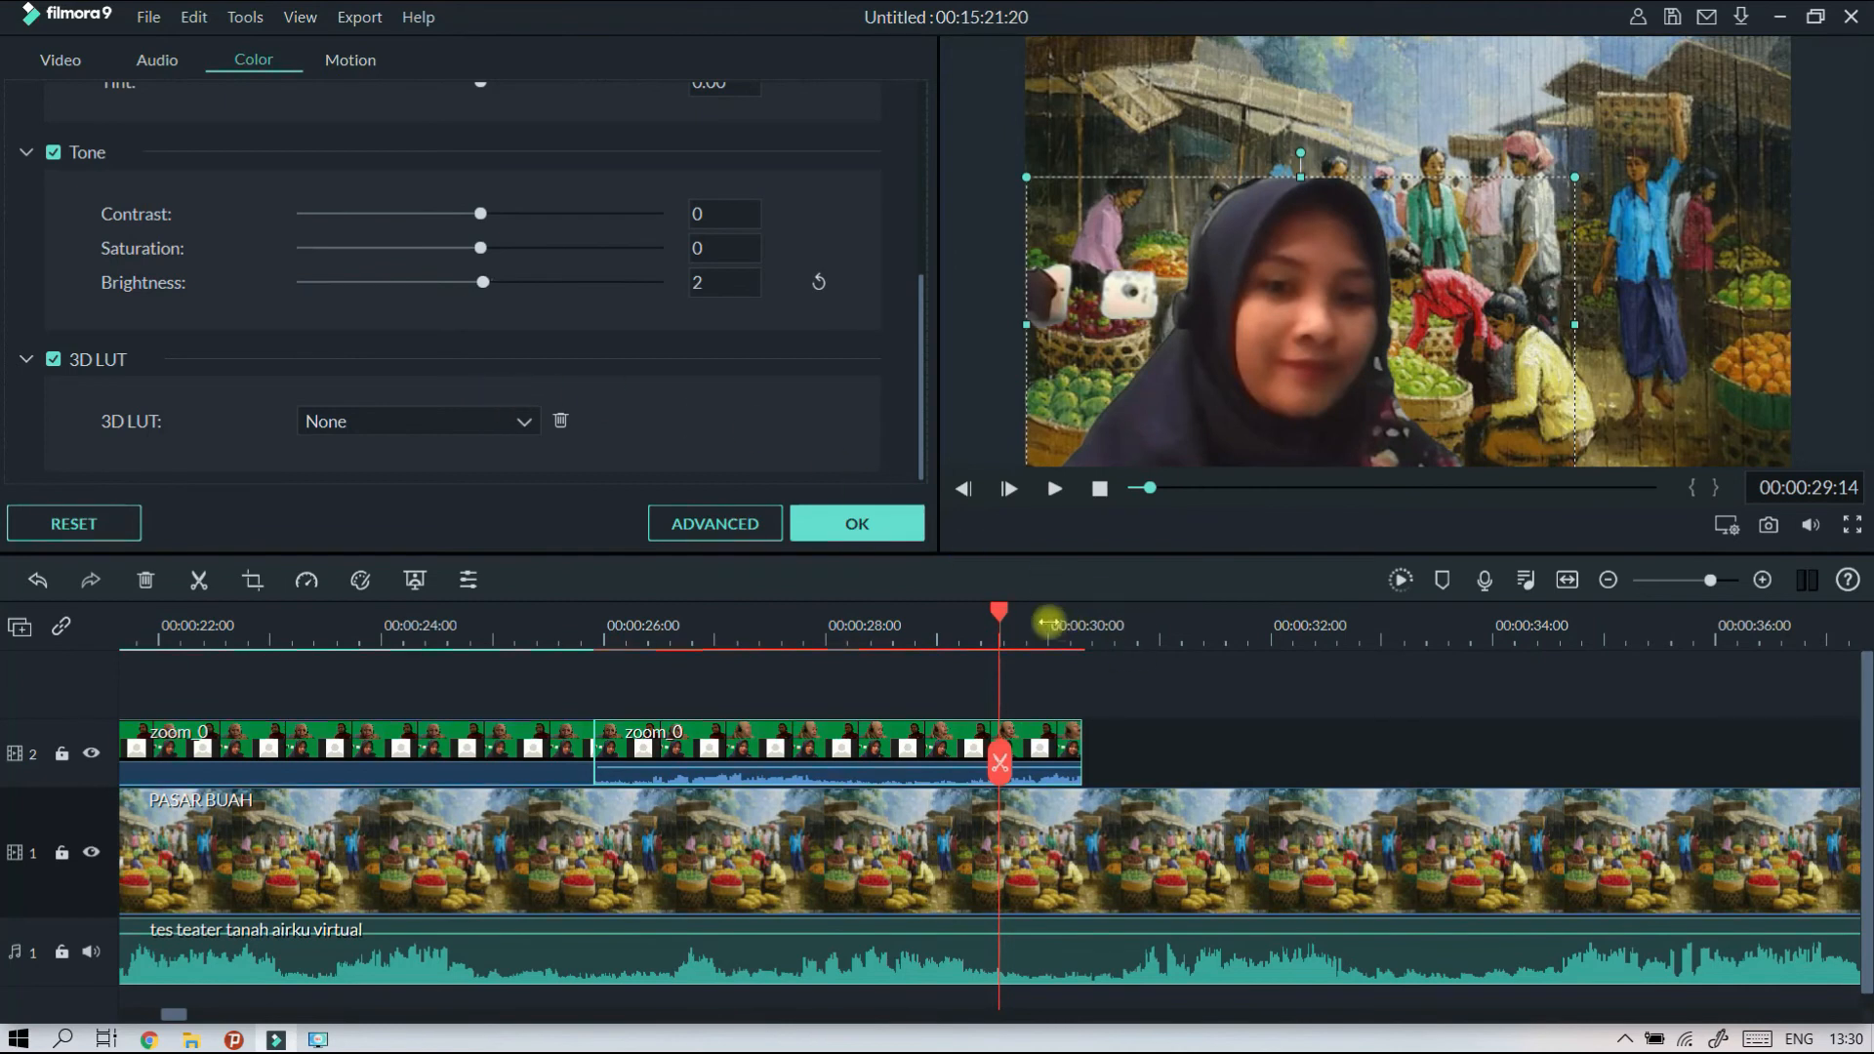
{"action": "left_click", "coordinate": [884, 525]}
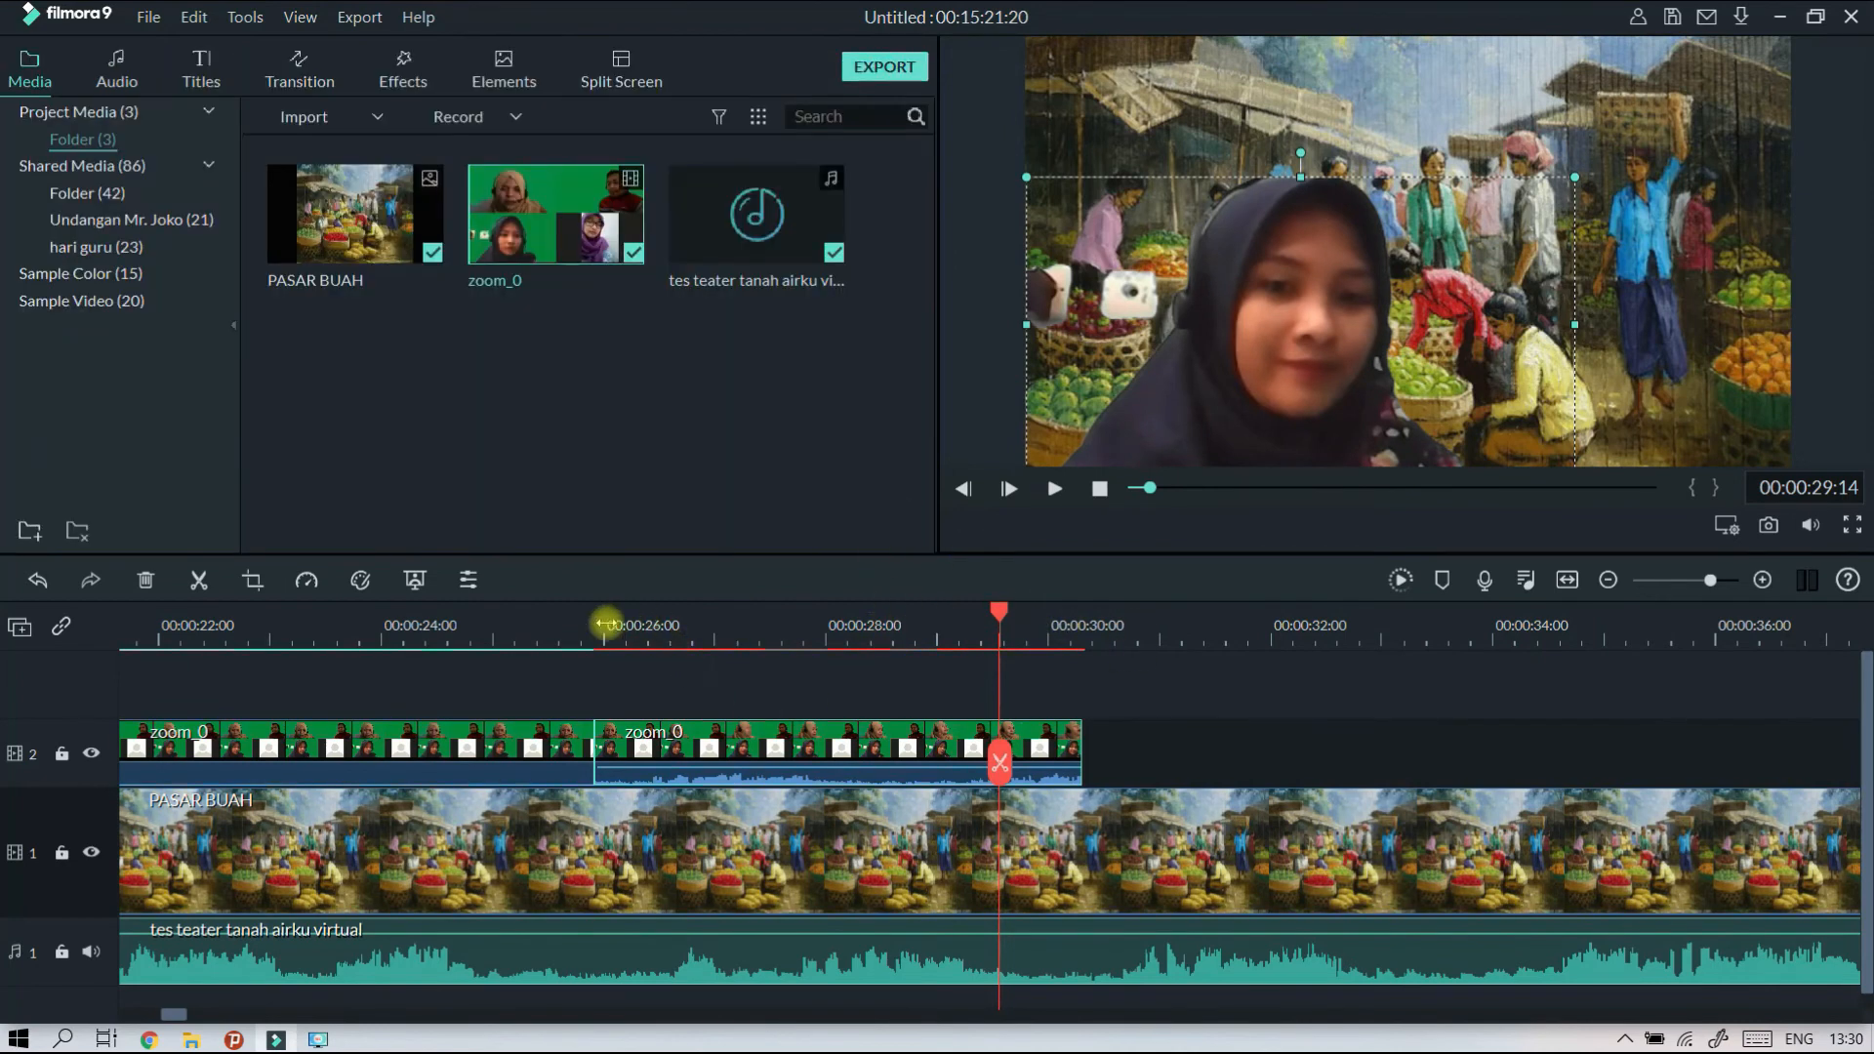
Play the transition from the first zoom_0 clip into the keyed second clip to check its timing.
{"action": "left_click", "coordinate": [600, 629]}
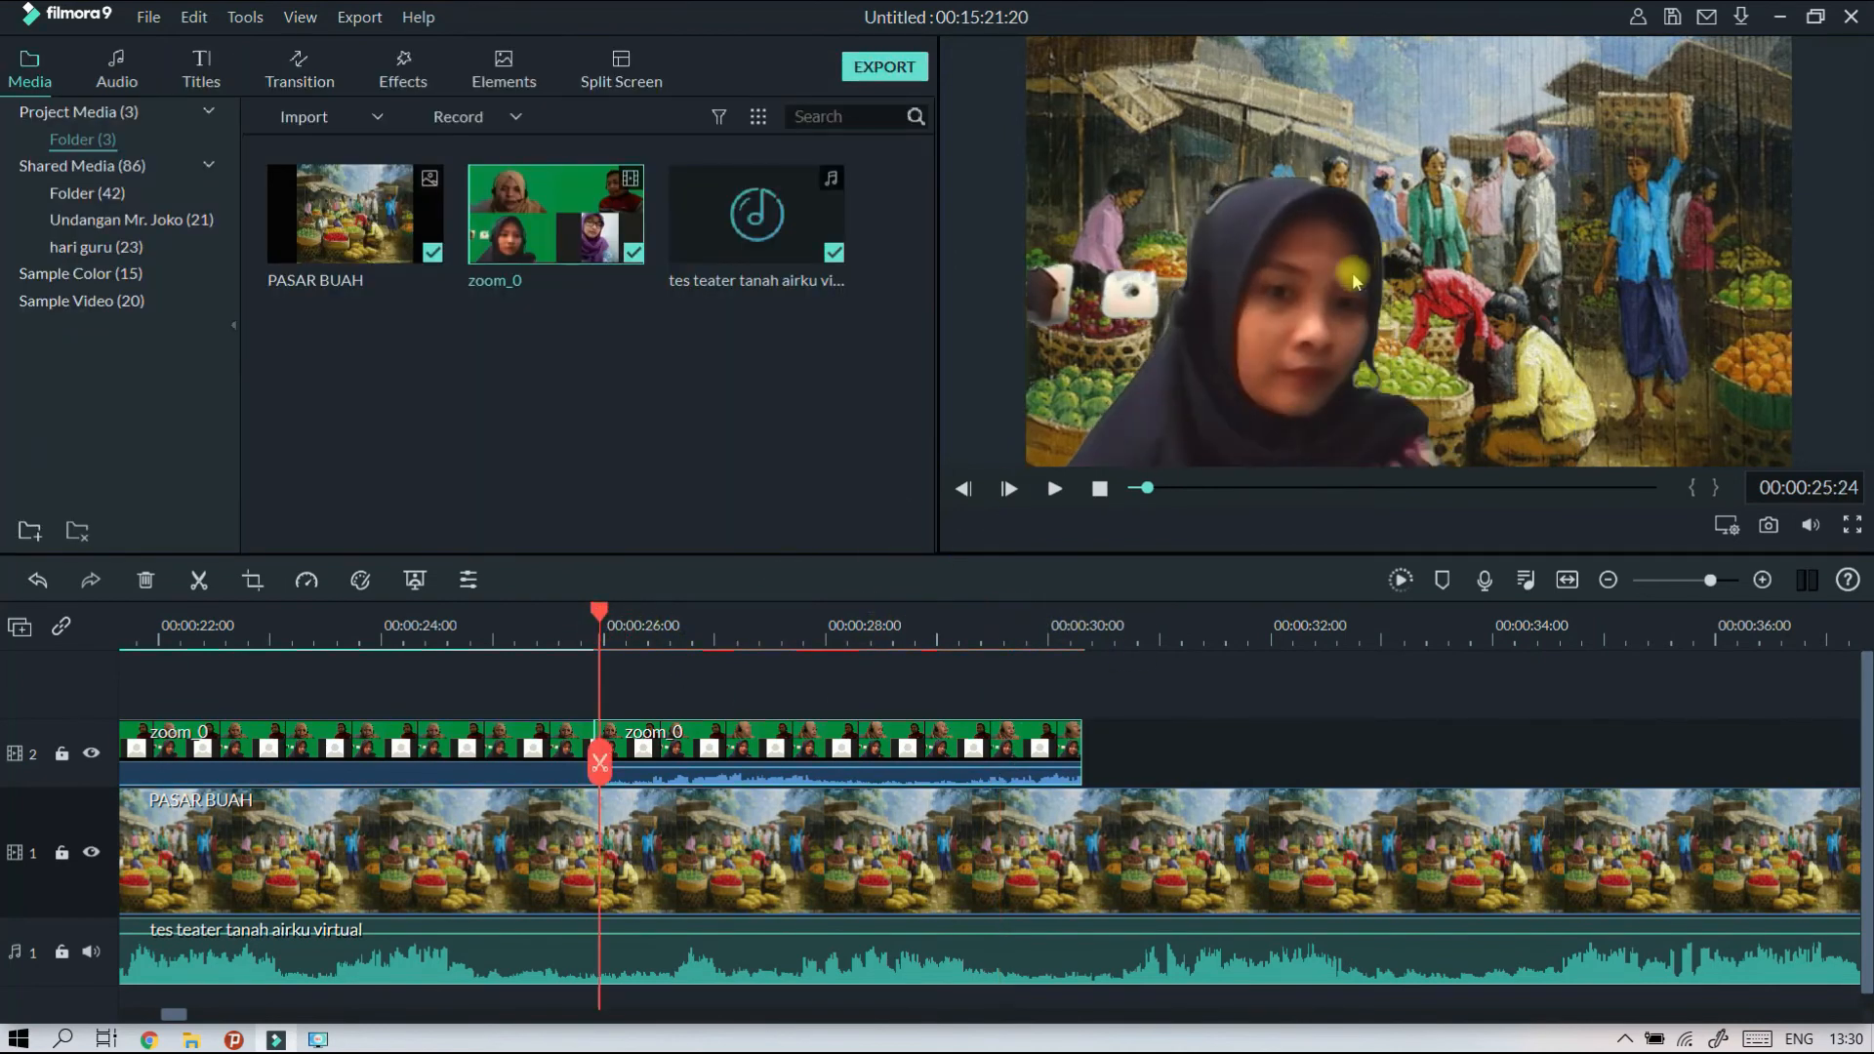
{"action": "left_click", "coordinate": [354, 630]}
{"action": "left_click", "coordinate": [1055, 489]}
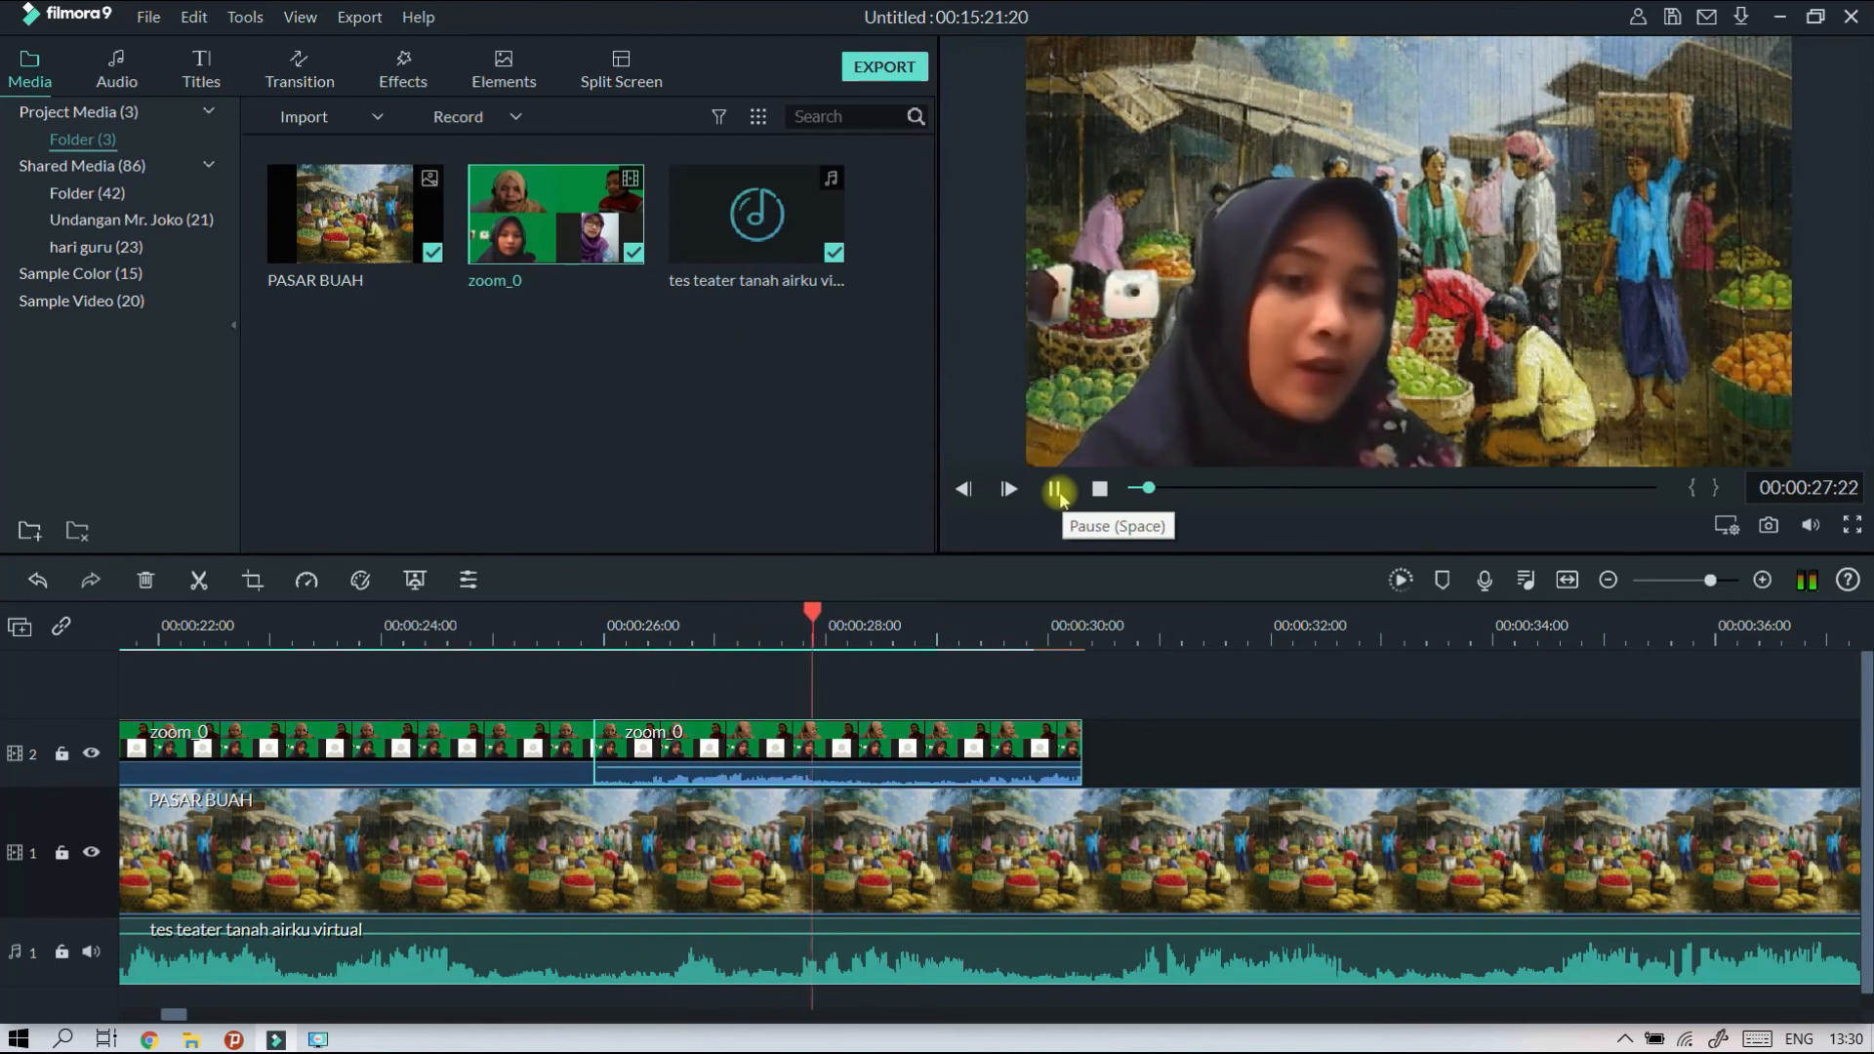
{"action": "left_click", "coordinate": [1055, 489]}
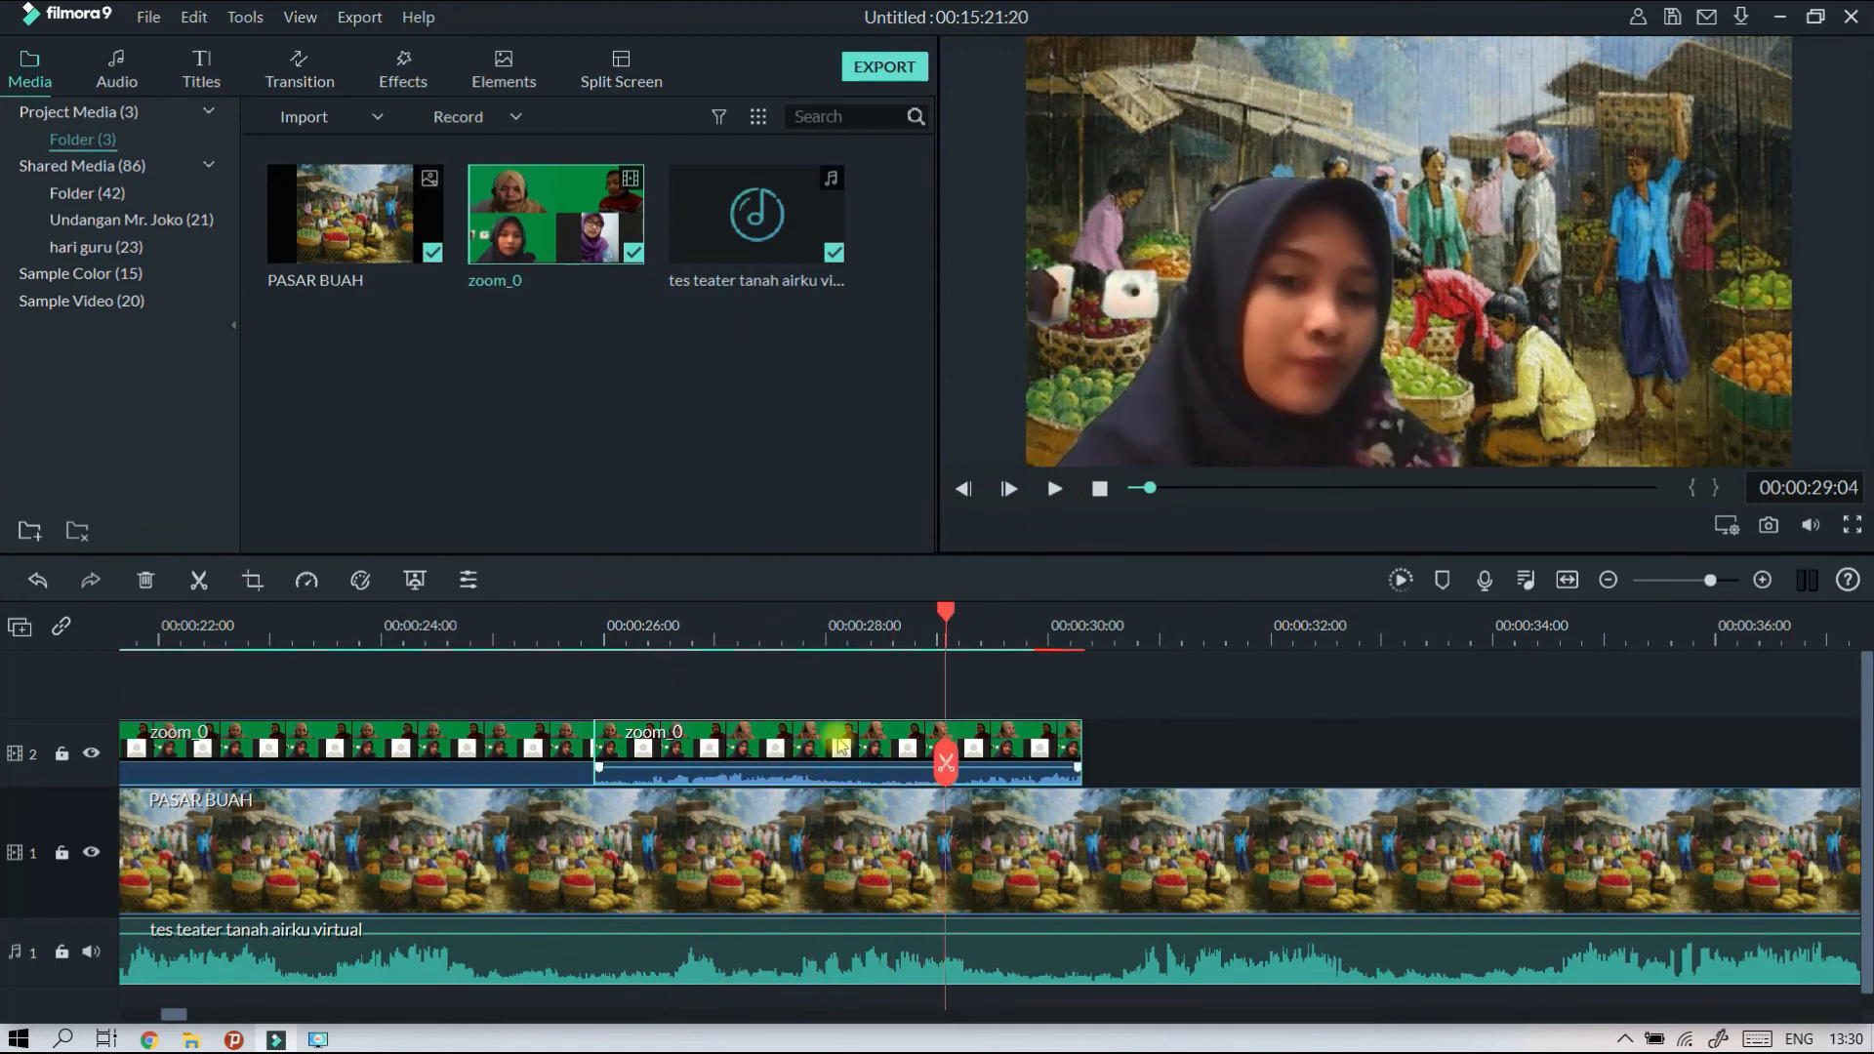
Move the second zoom_0 clip later on track 2 to start at about 00:00:26:13 and play it against the theatre audio.
{"action": "left_click_drag", "start_coordinate": [864, 732], "coordinate": [934, 732]}
{"action": "left_click", "coordinate": [595, 615]}
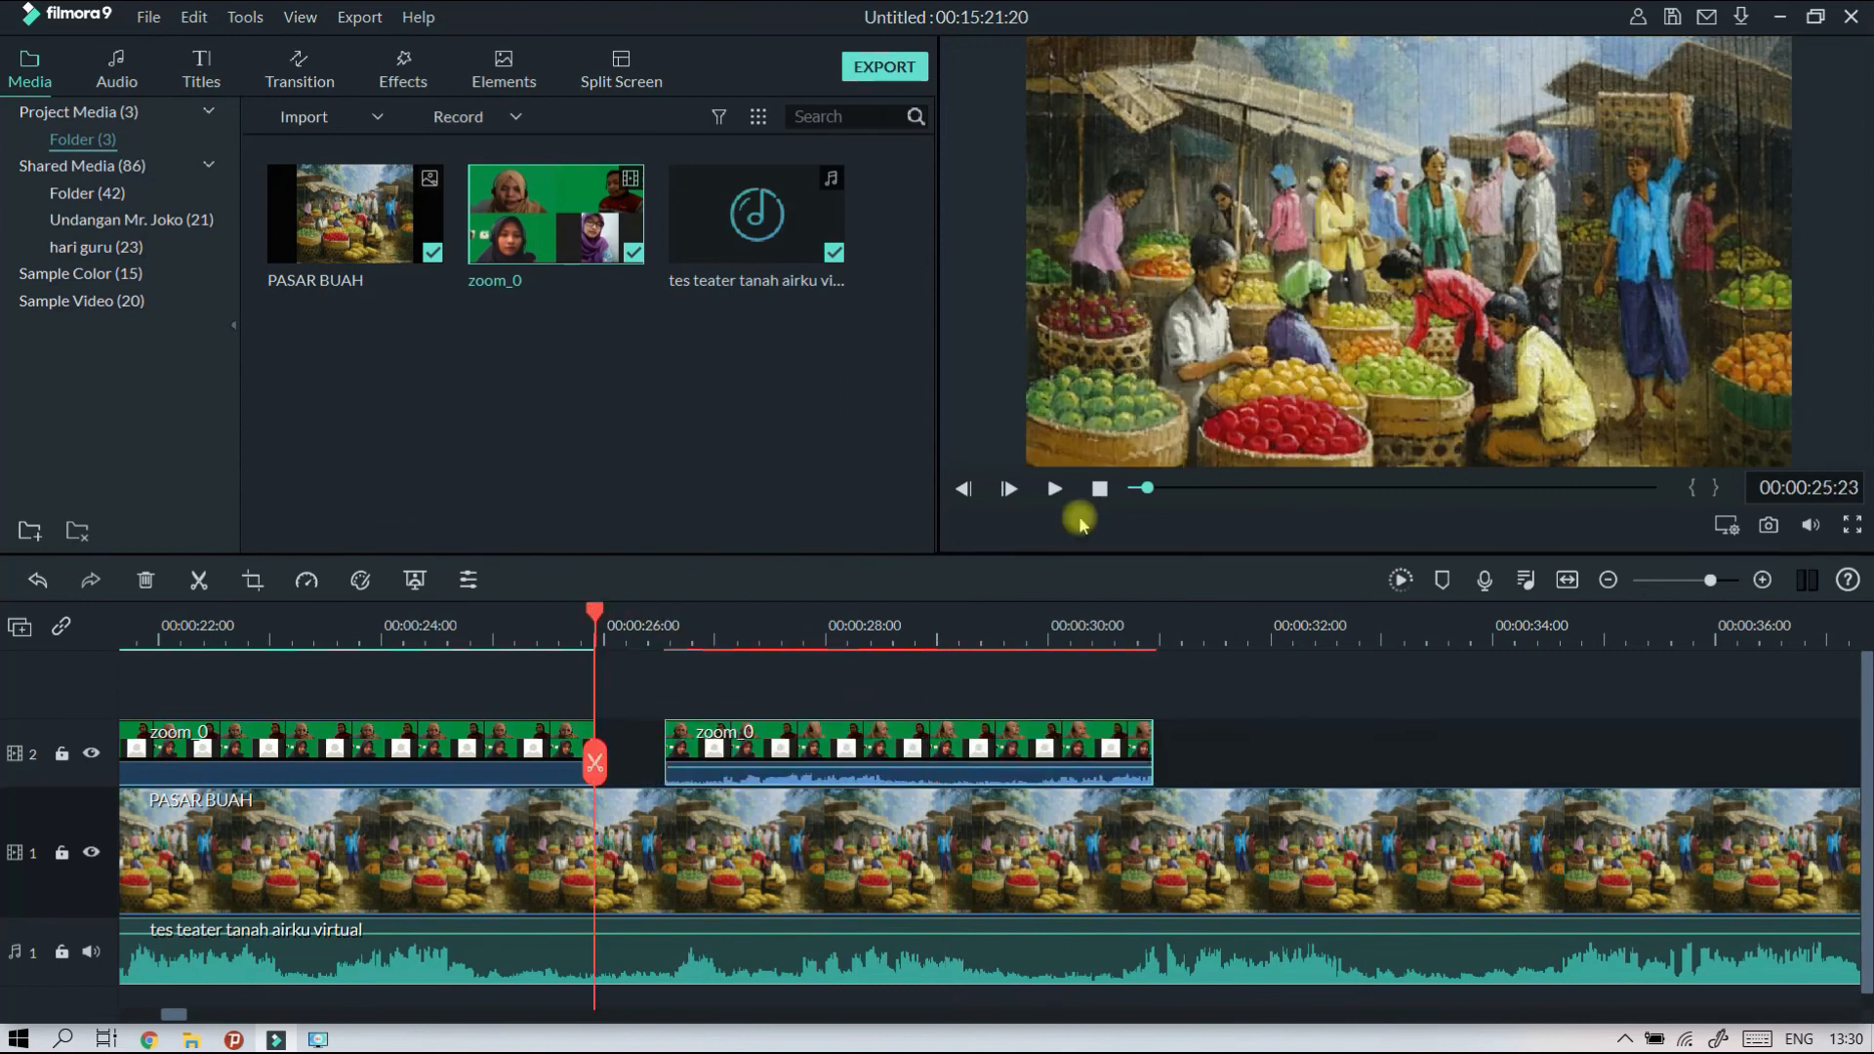
{"action": "left_click", "coordinate": [1055, 489]}
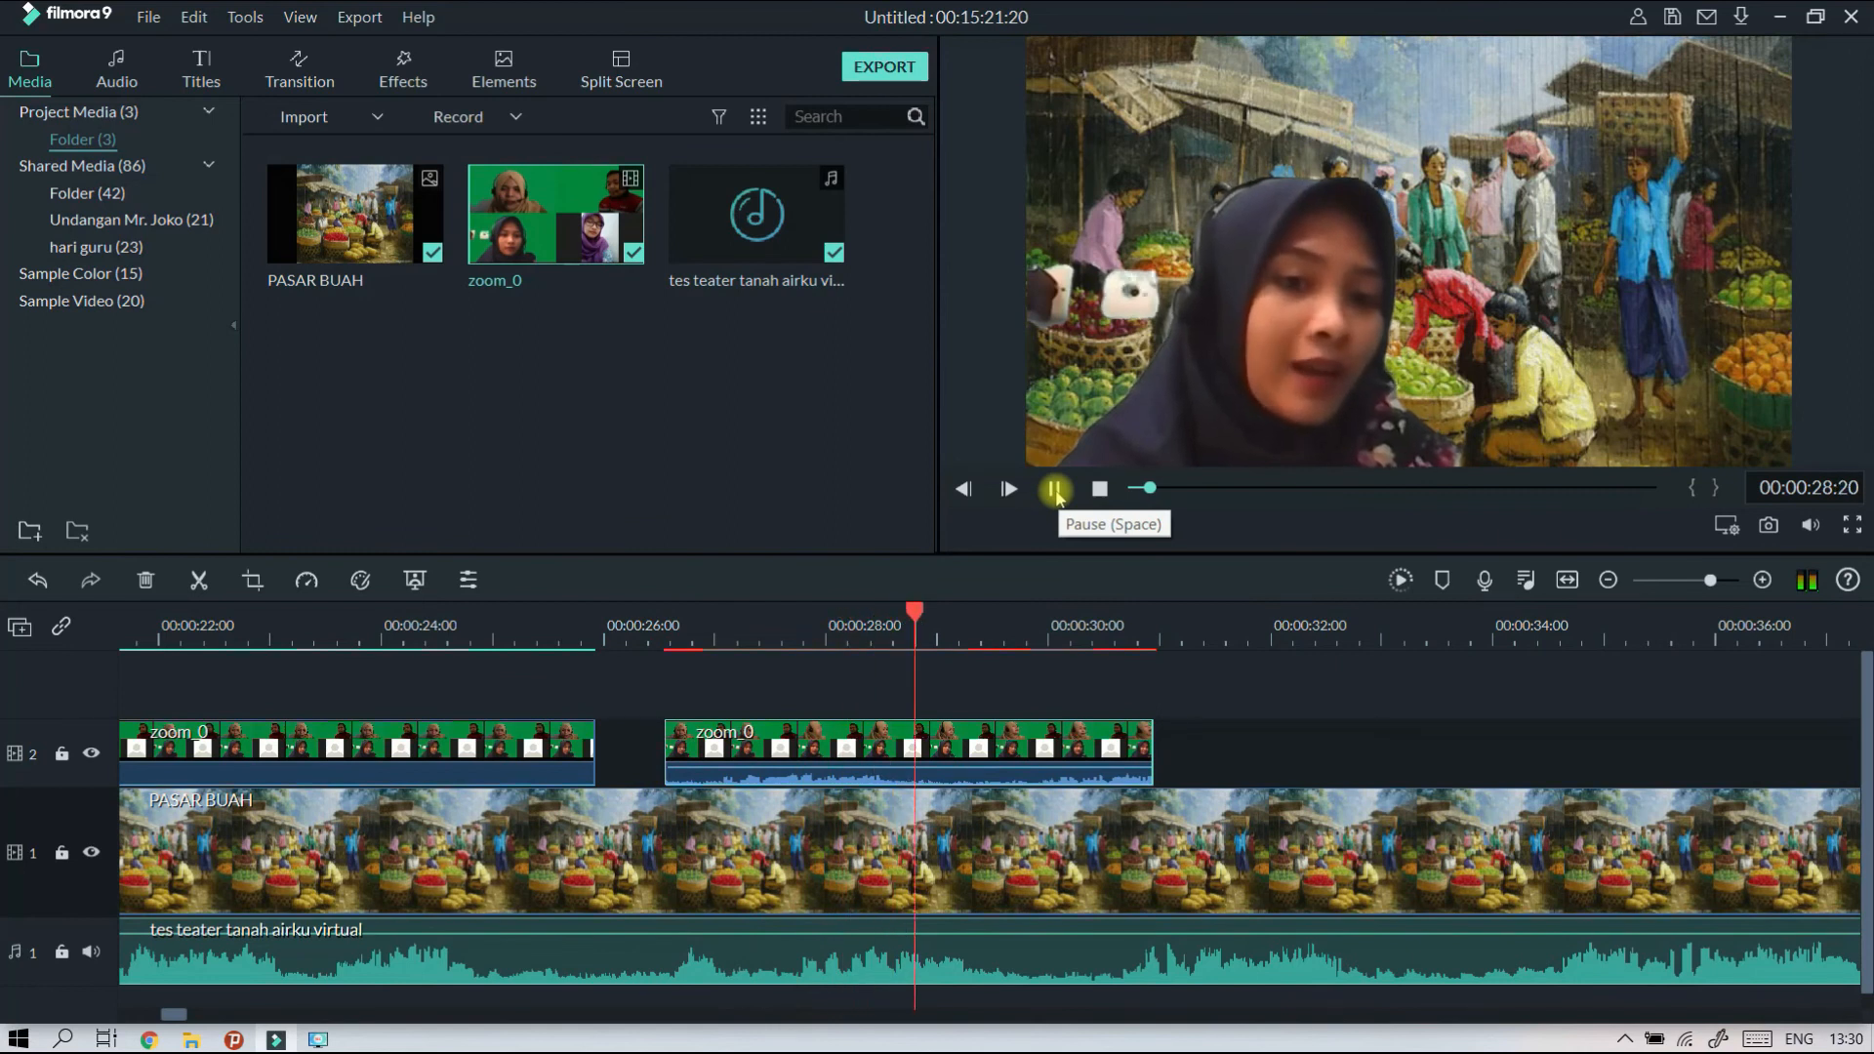
{"action": "left_click", "coordinate": [1055, 489]}
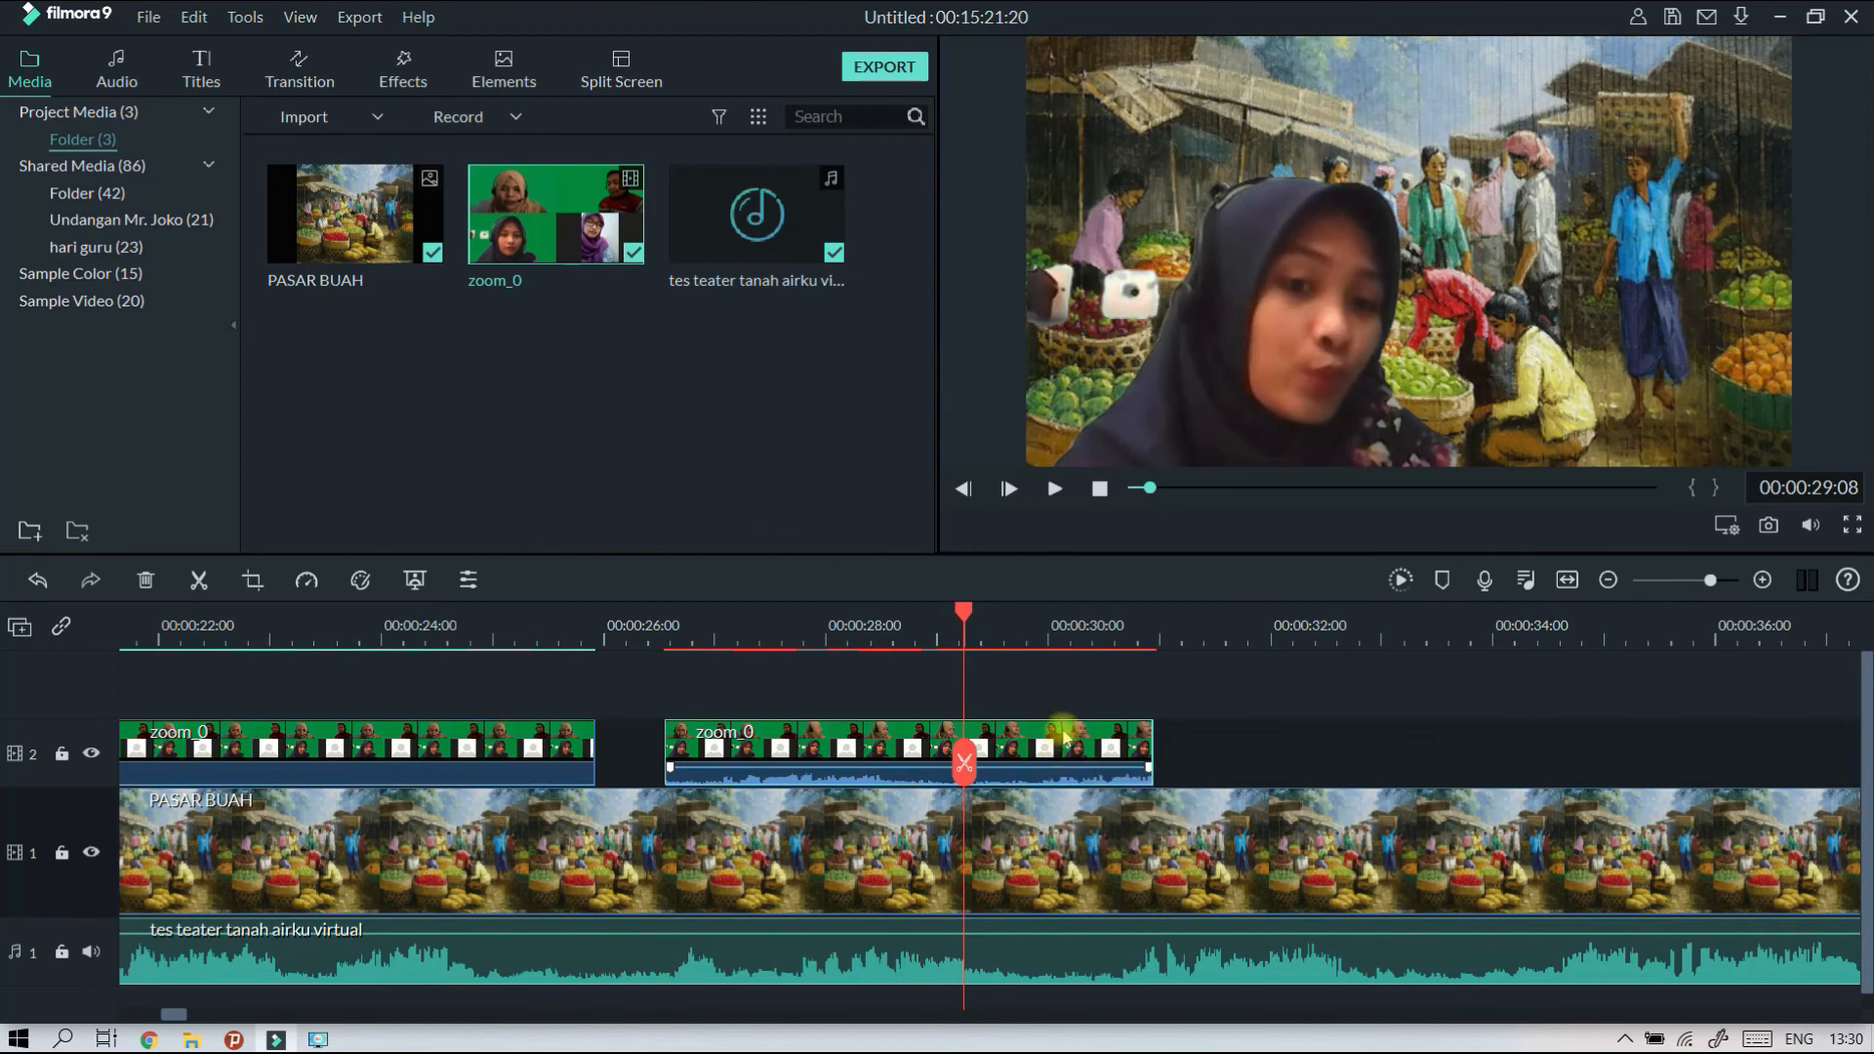
Mute the second zoom_0 clip by lowering its volume to the minimum, and apply the audio setting.
{"action": "double_click", "coordinate": [1064, 737]}
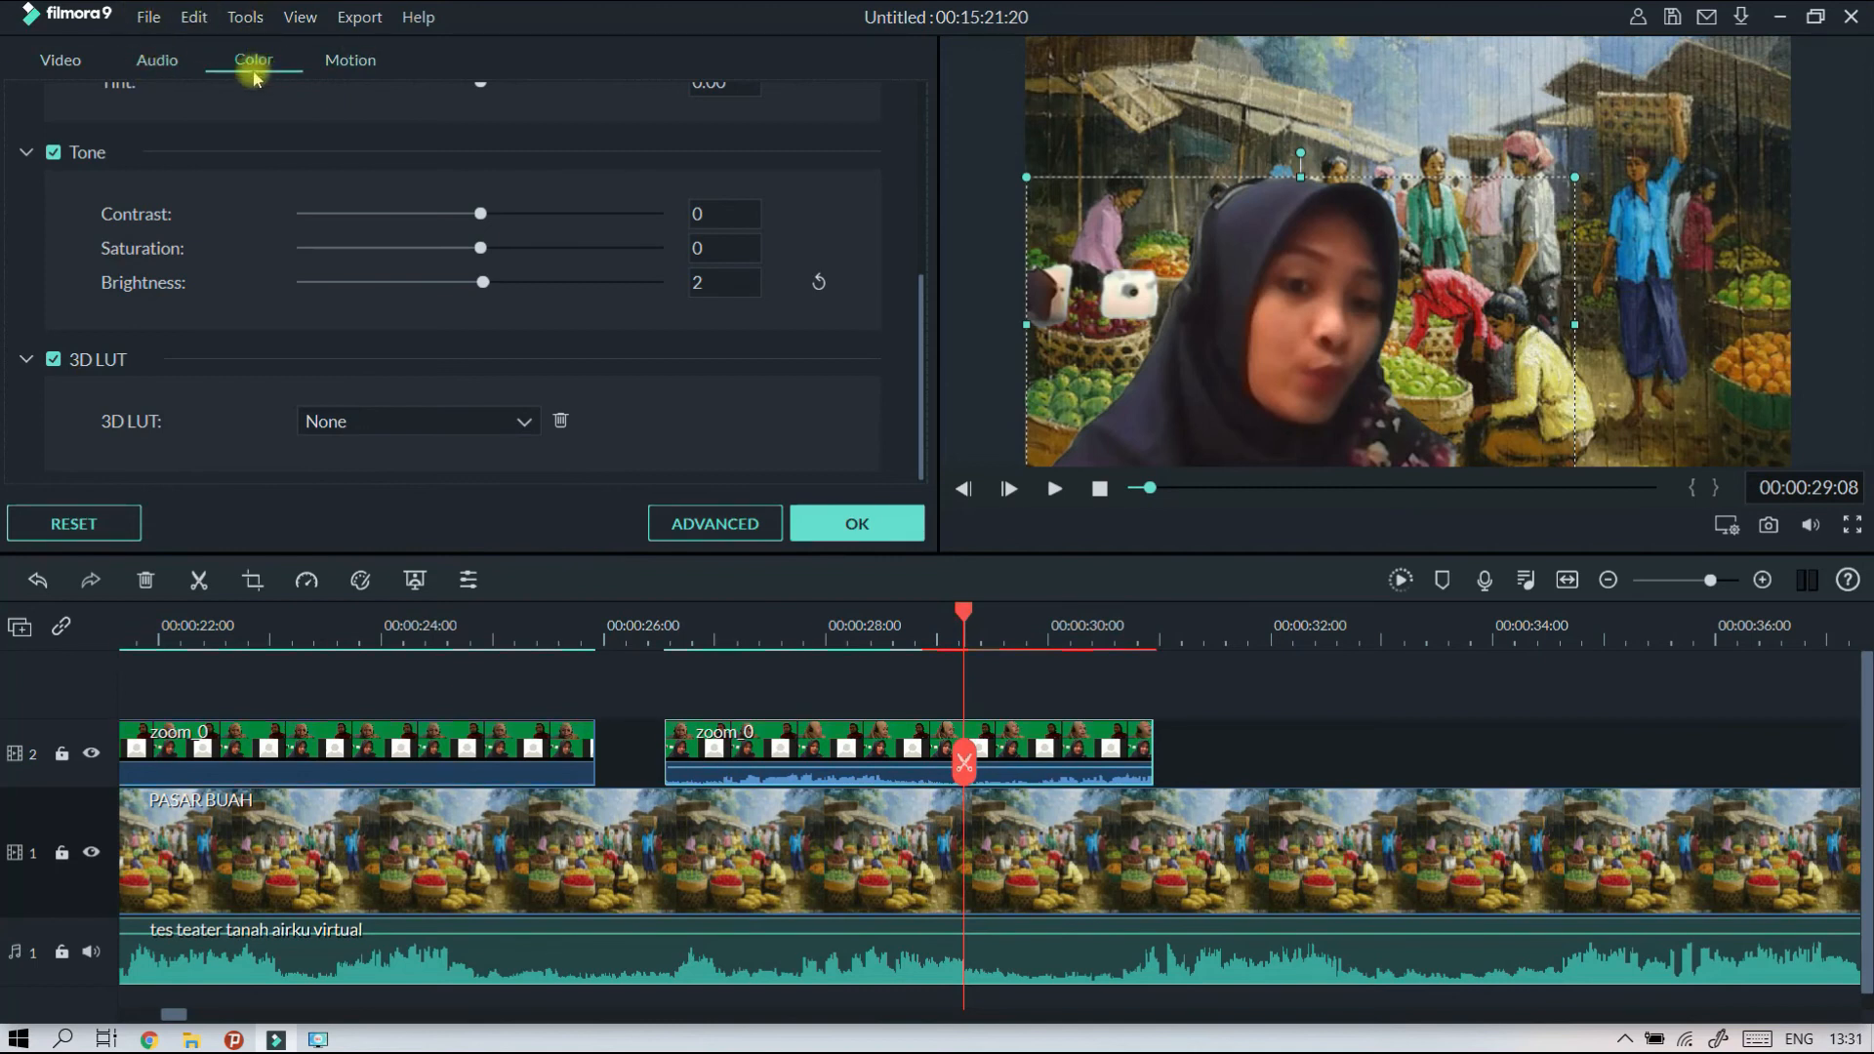
{"action": "left_click", "coordinate": [156, 61]}
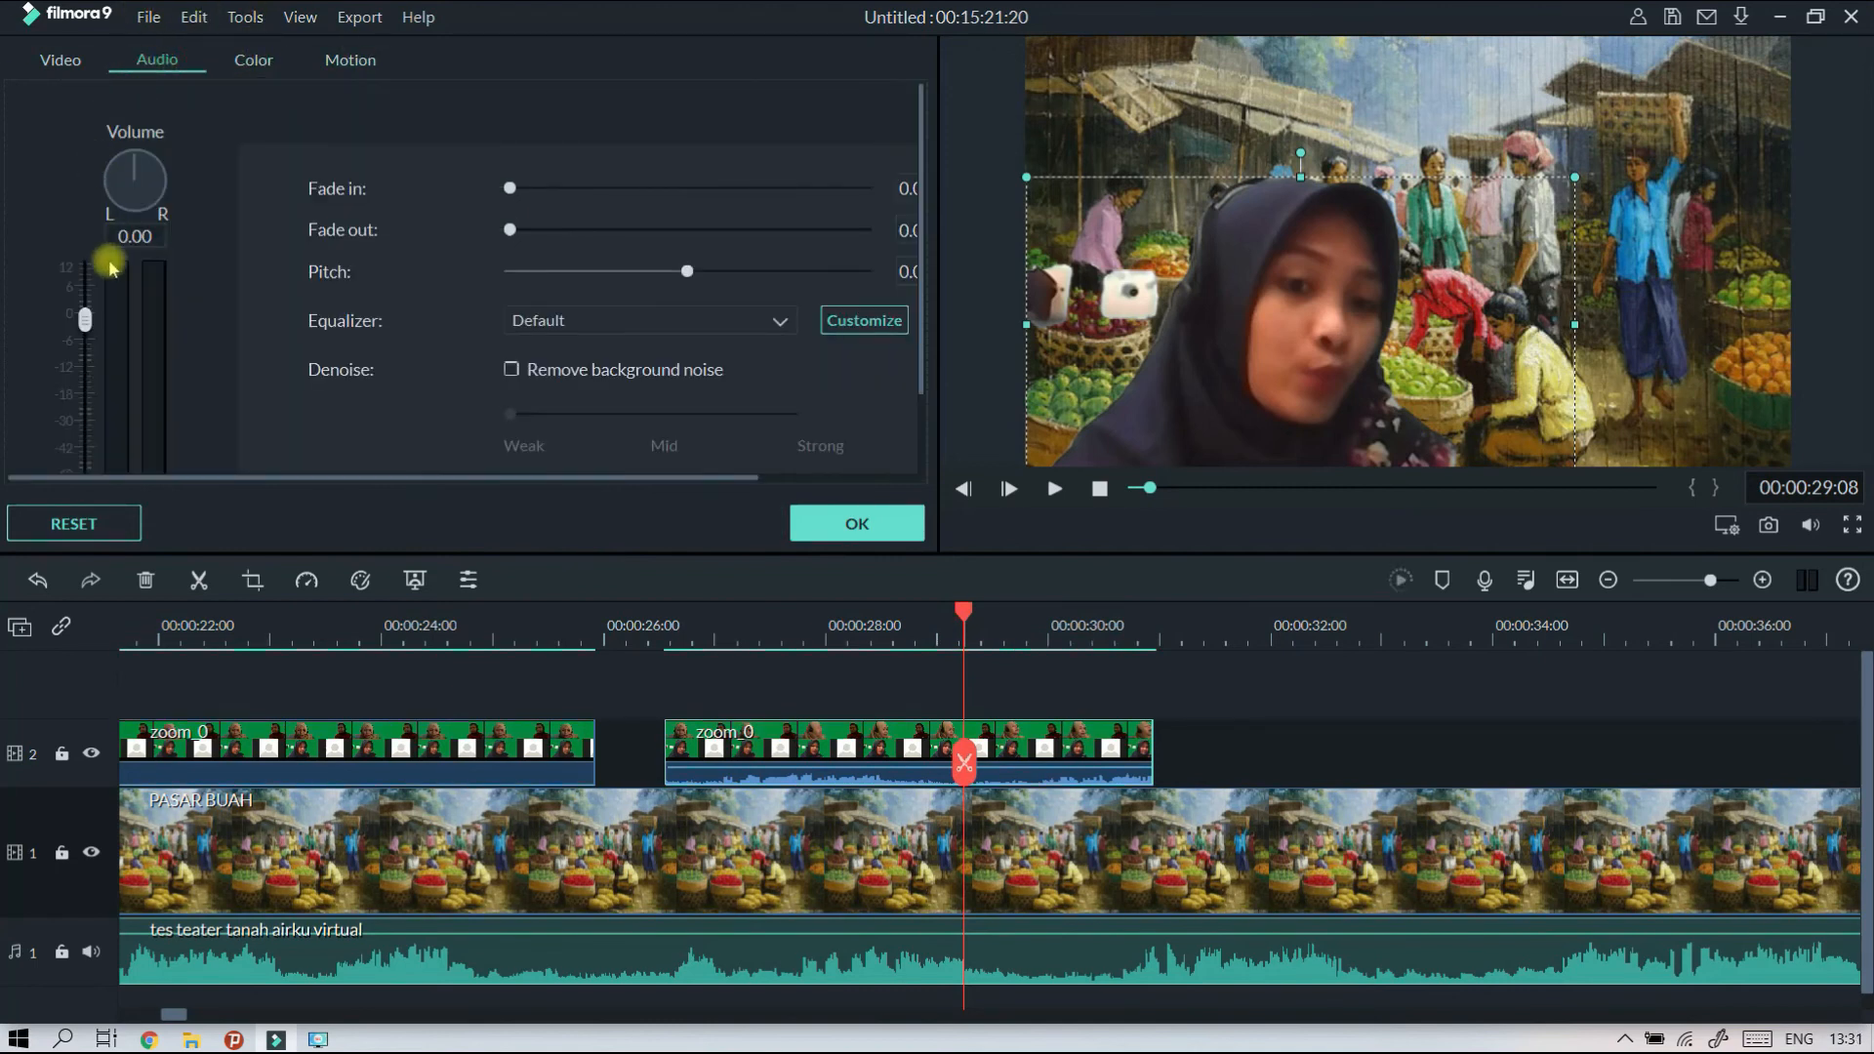
{"action": "left_click_drag", "start_coordinate": [85, 317], "coordinate": [87, 464]}
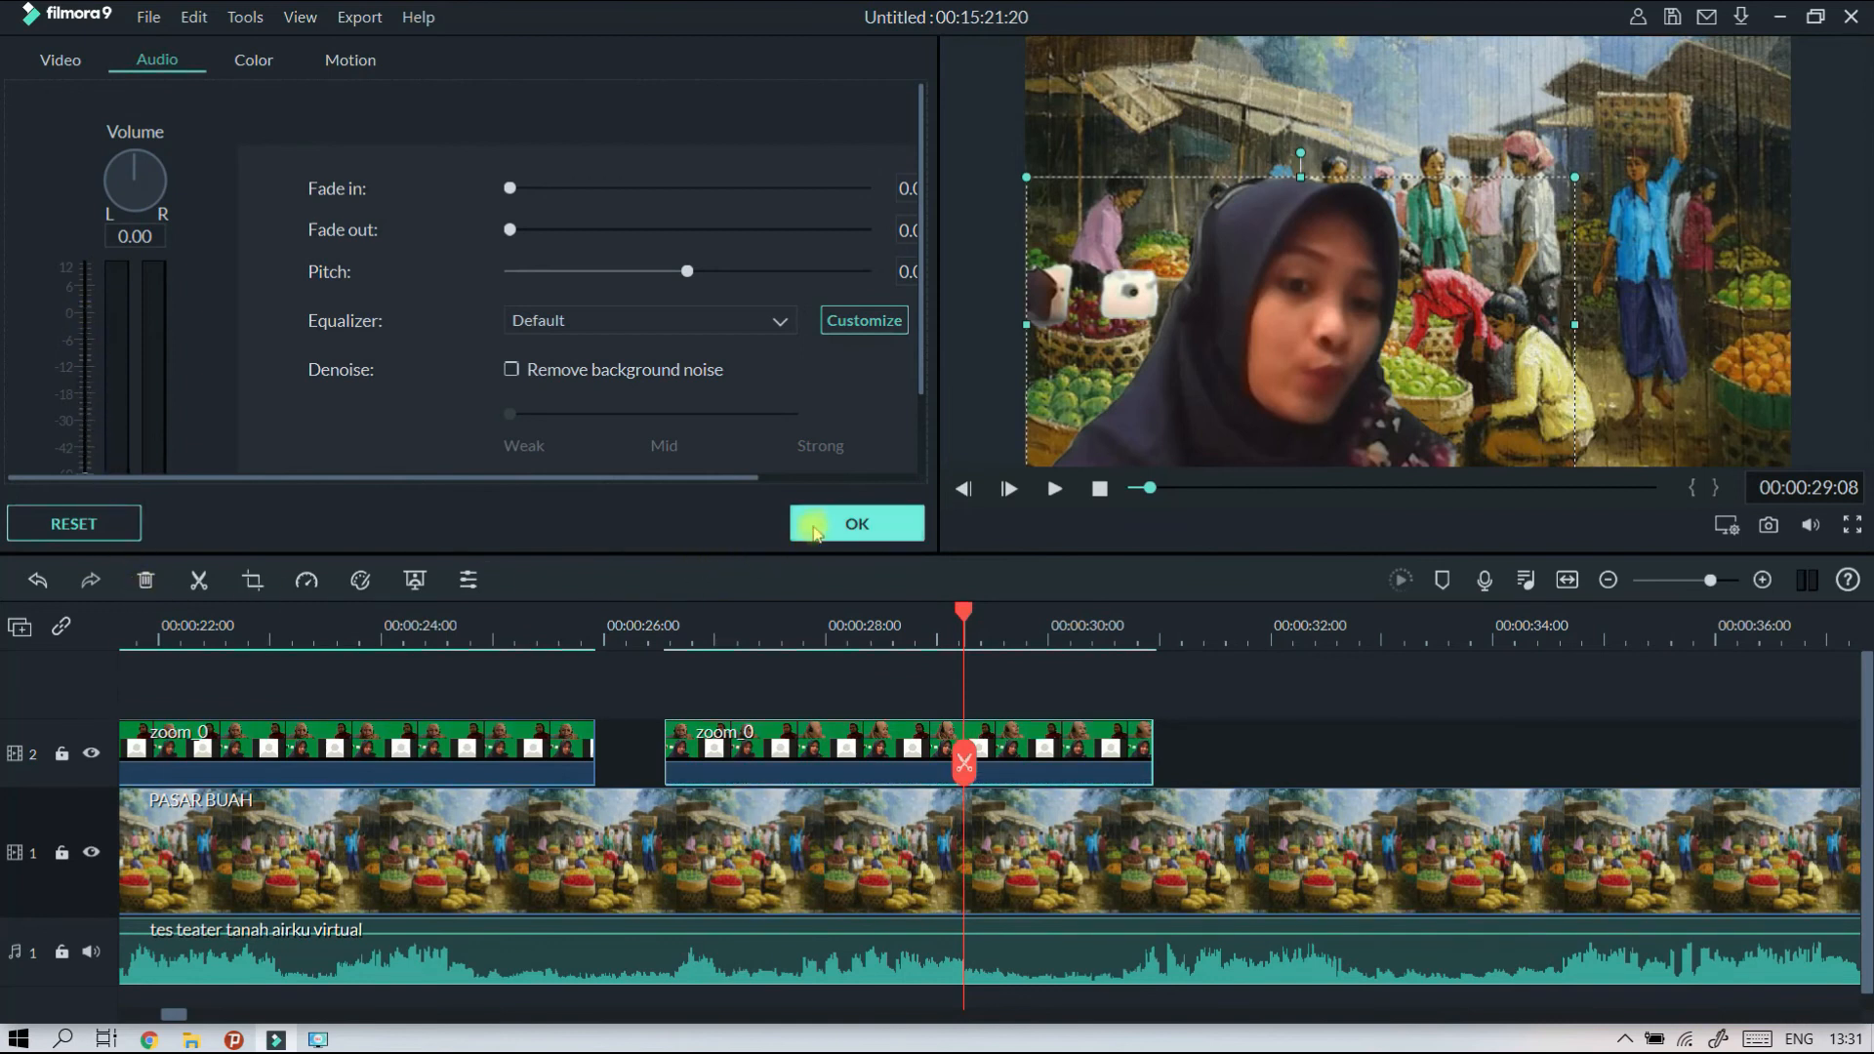
{"action": "left_click", "coordinate": [844, 528]}
Play the muted second zoom_0 clip repeatedly from around its start to compare the speaker's lip movement with the theatre audio.
{"action": "left_click", "coordinate": [666, 625]}
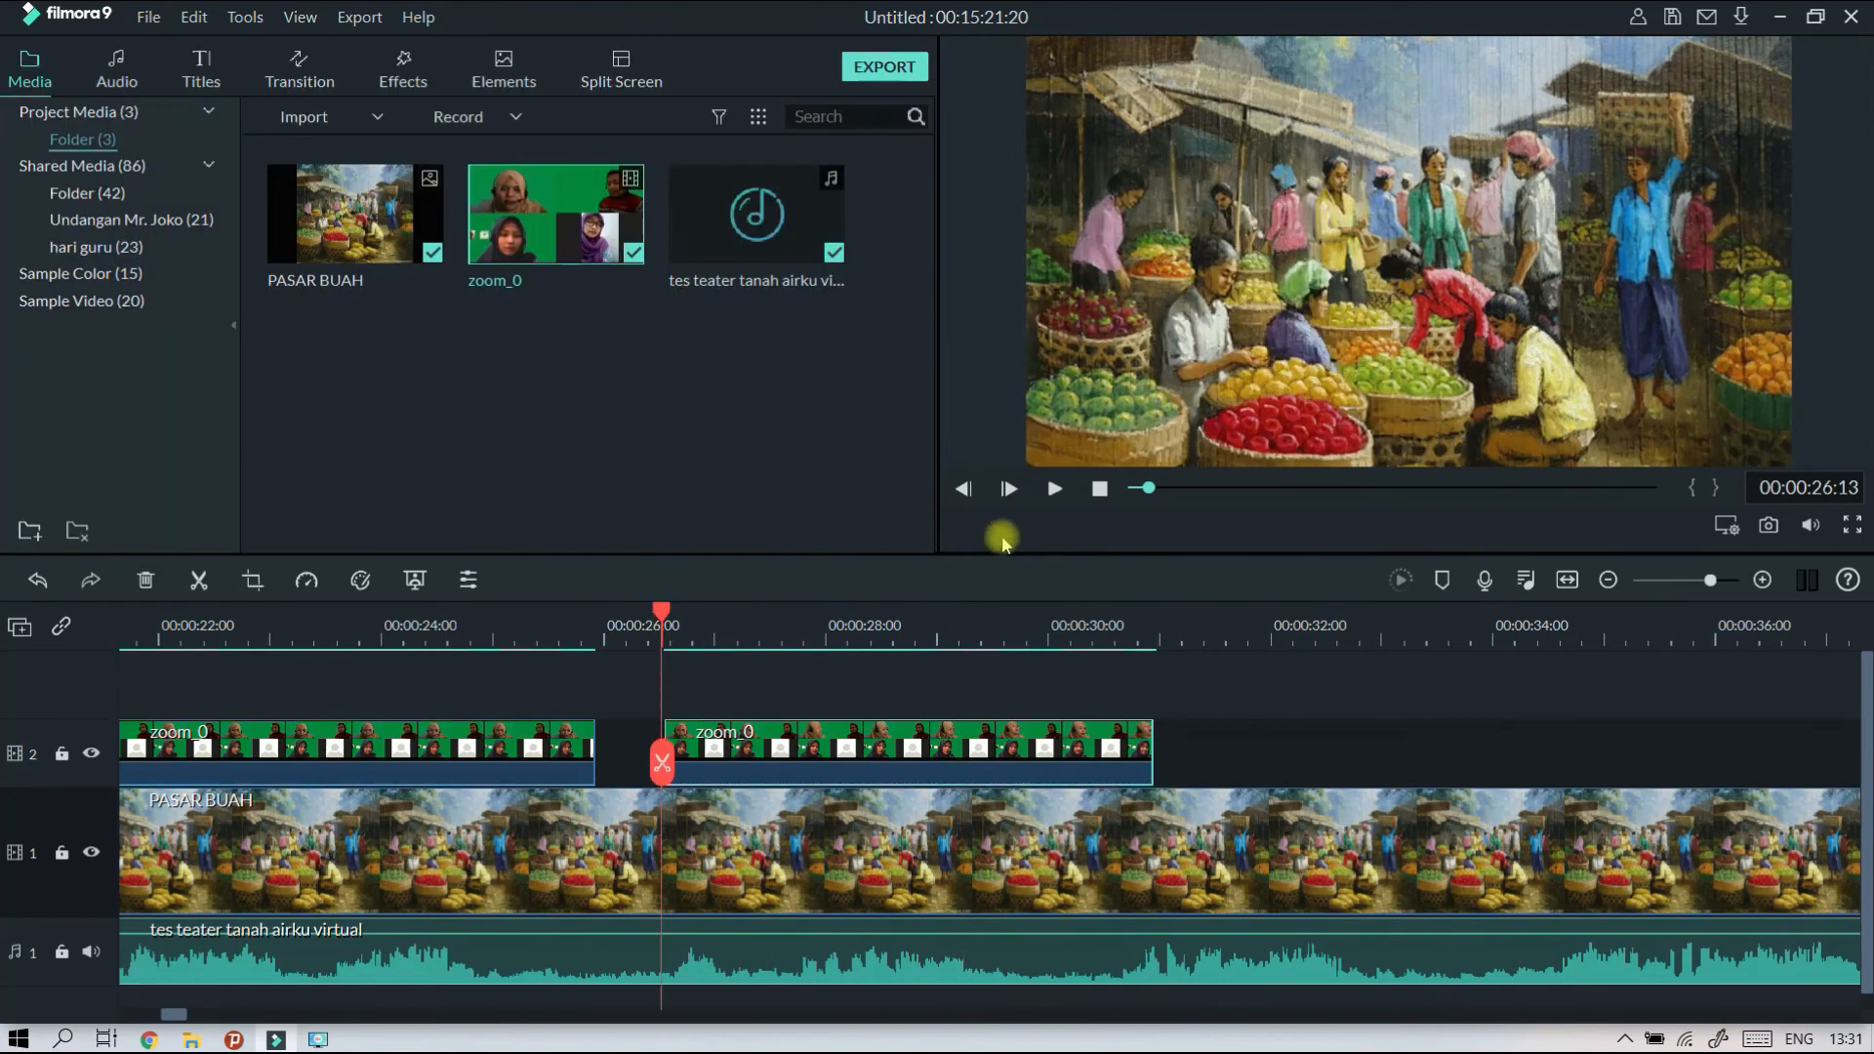
{"action": "left_click", "coordinate": [1056, 489]}
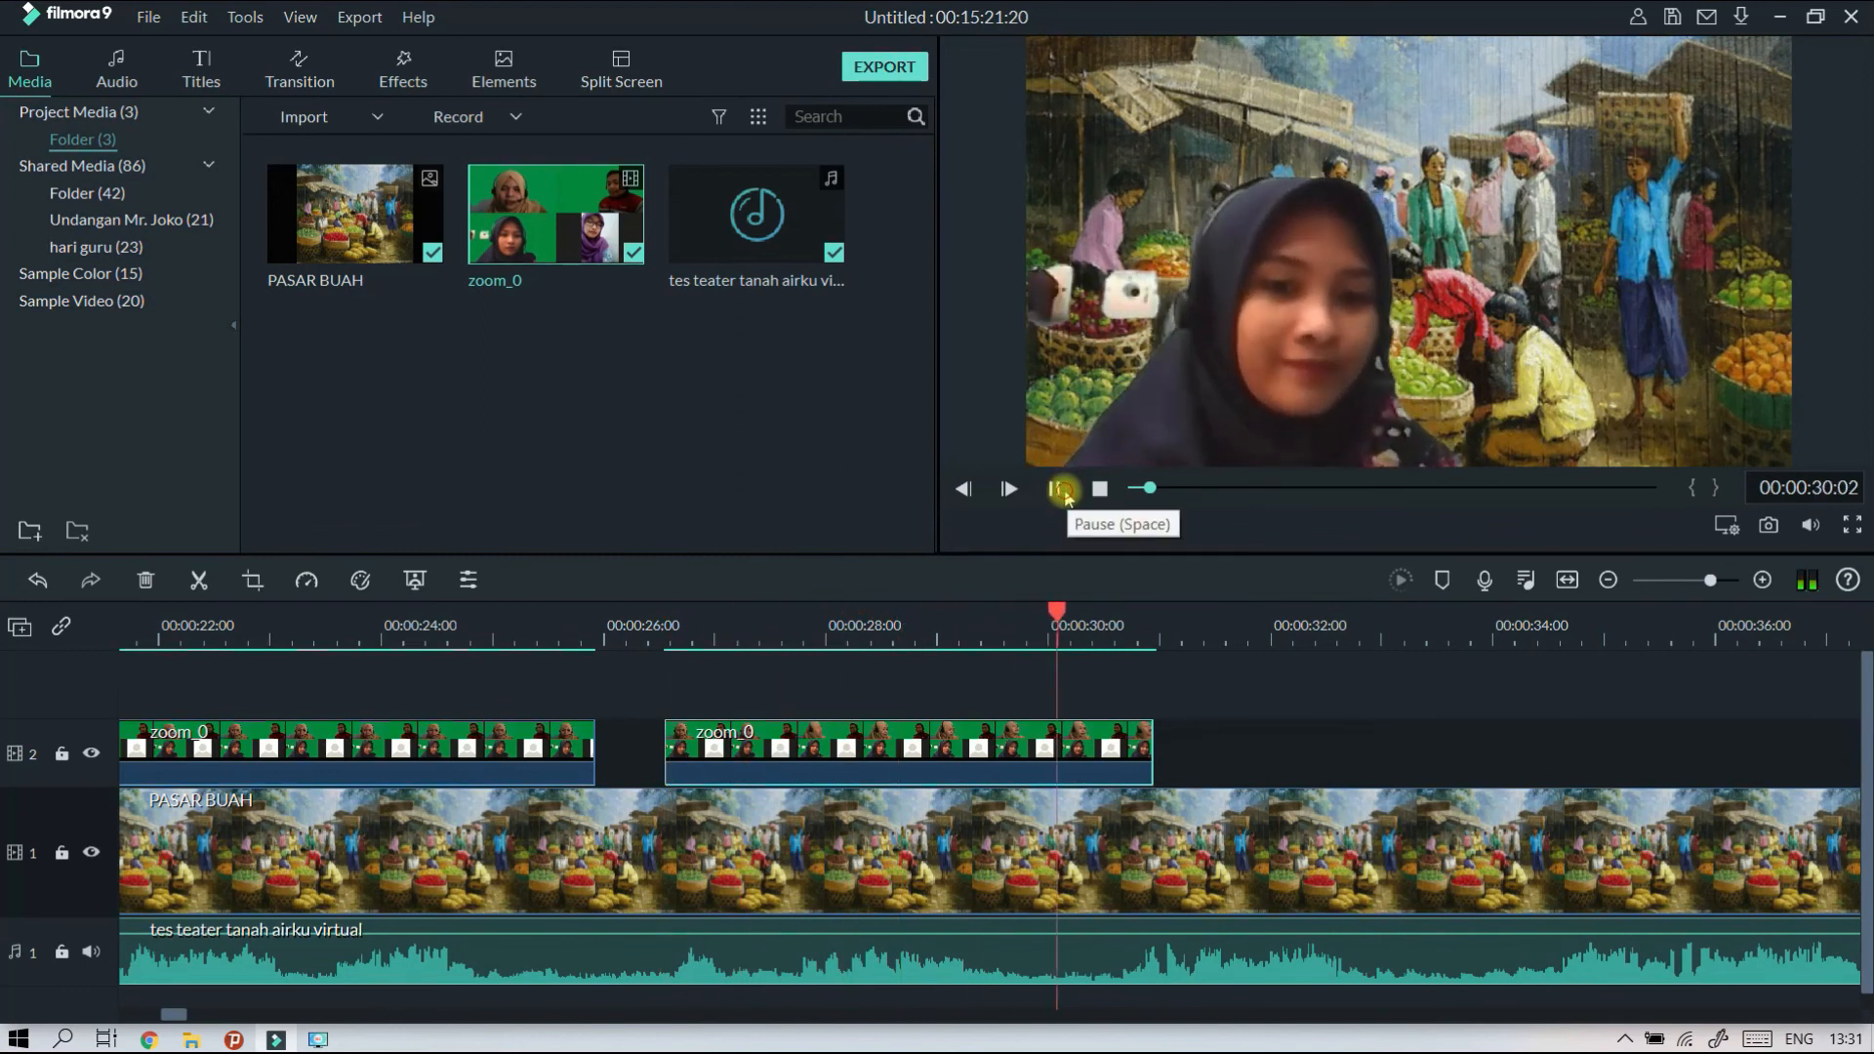
{"action": "left_click", "coordinate": [1061, 491]}
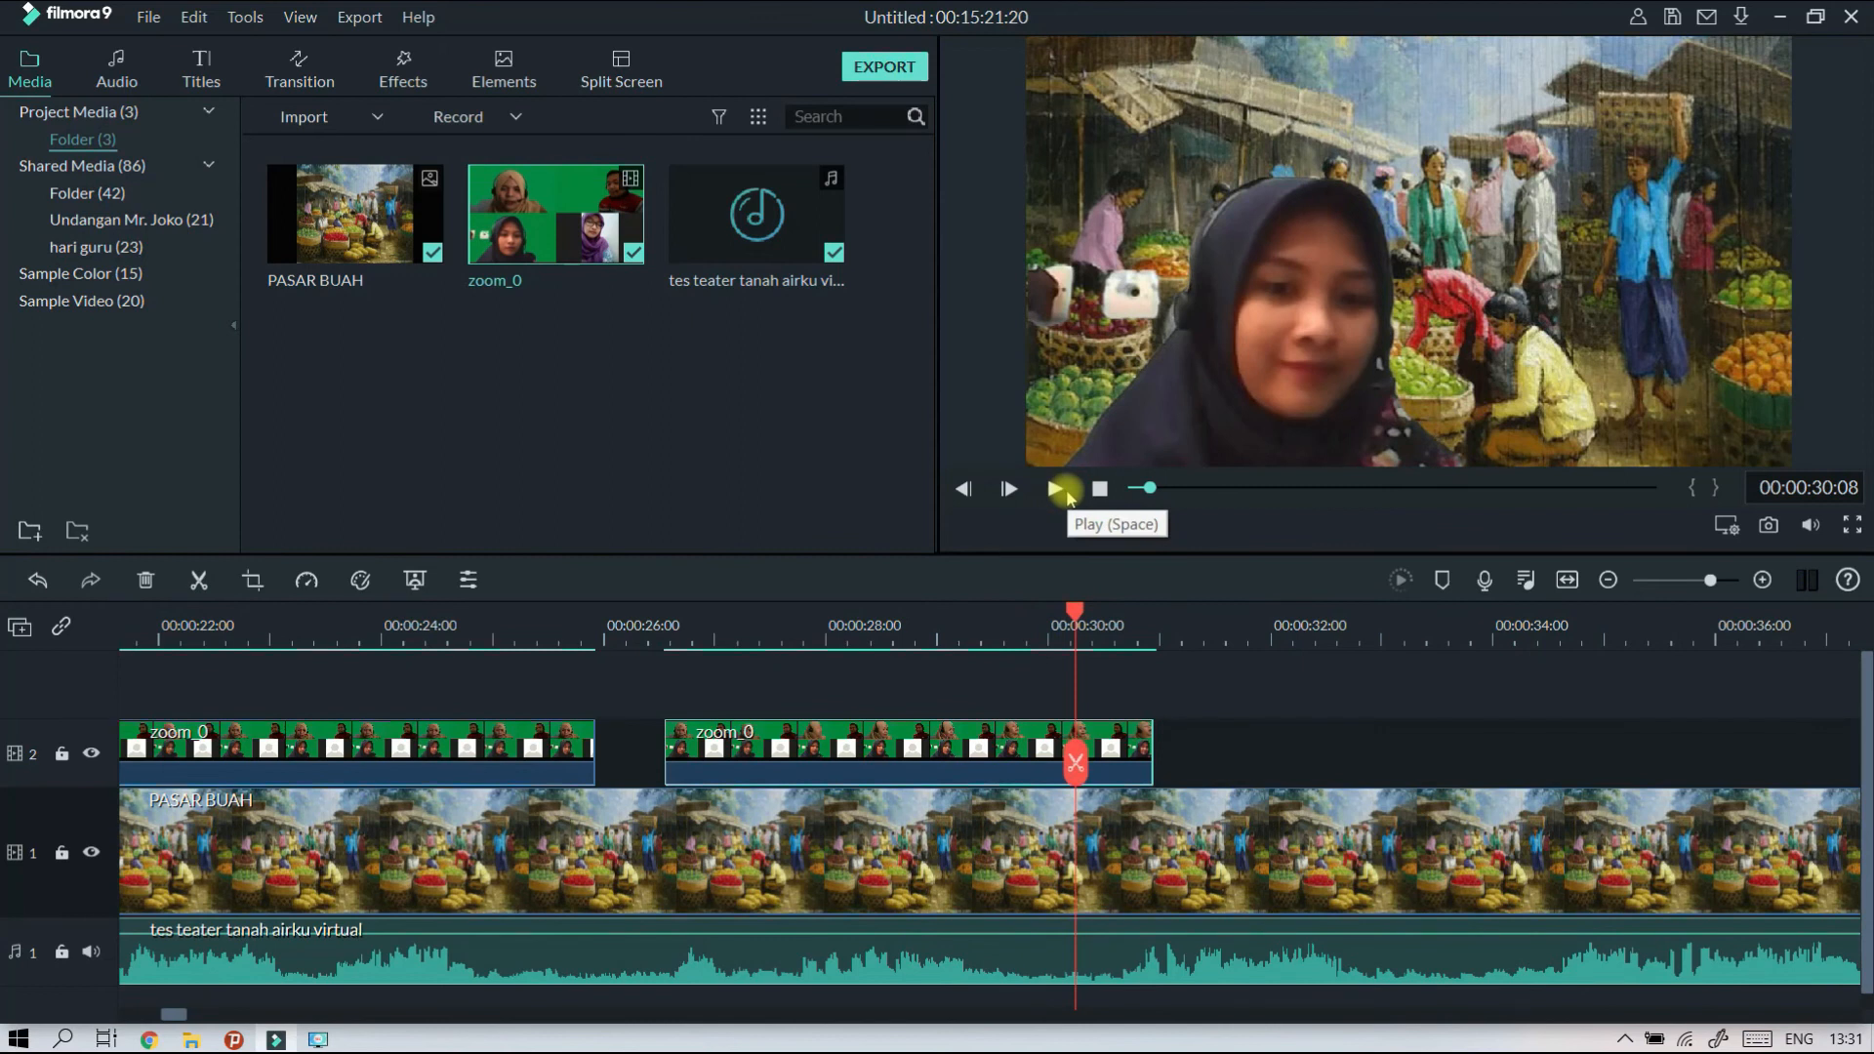
{"action": "left_click", "coordinate": [643, 625]}
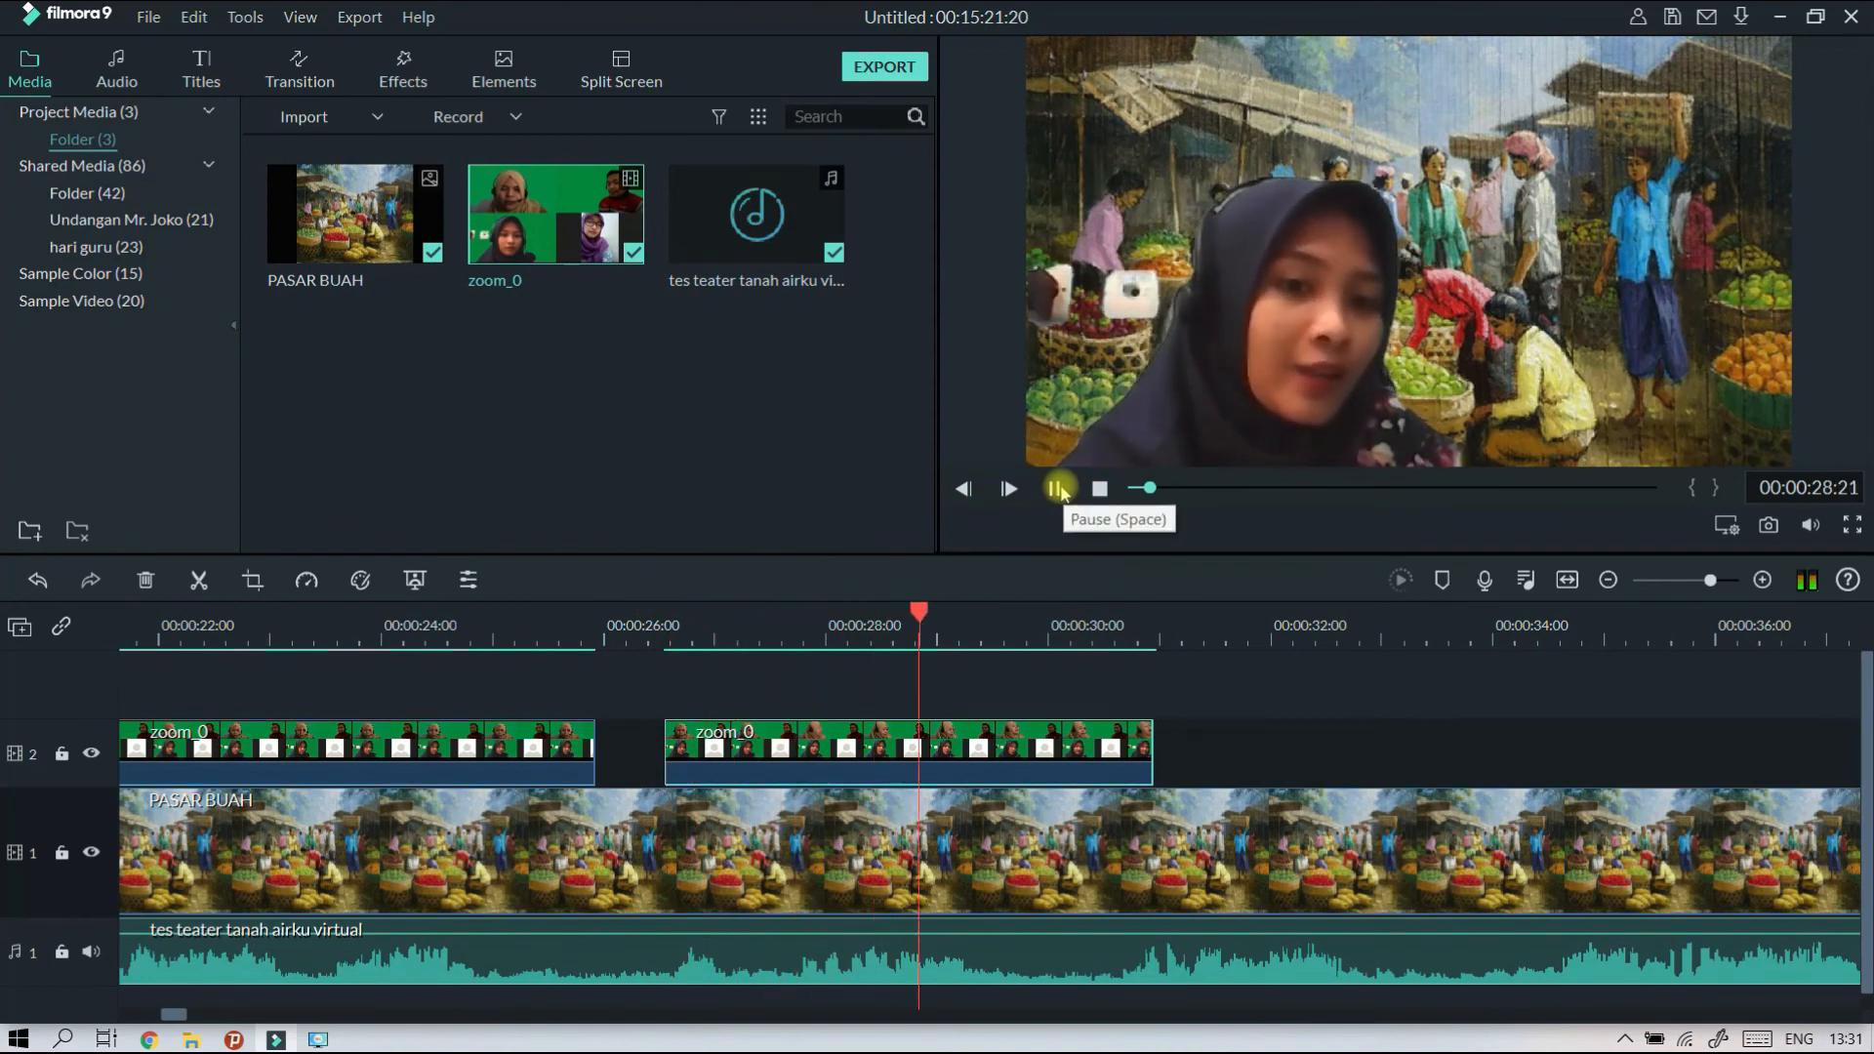
{"action": "left_click", "coordinate": [1061, 491]}
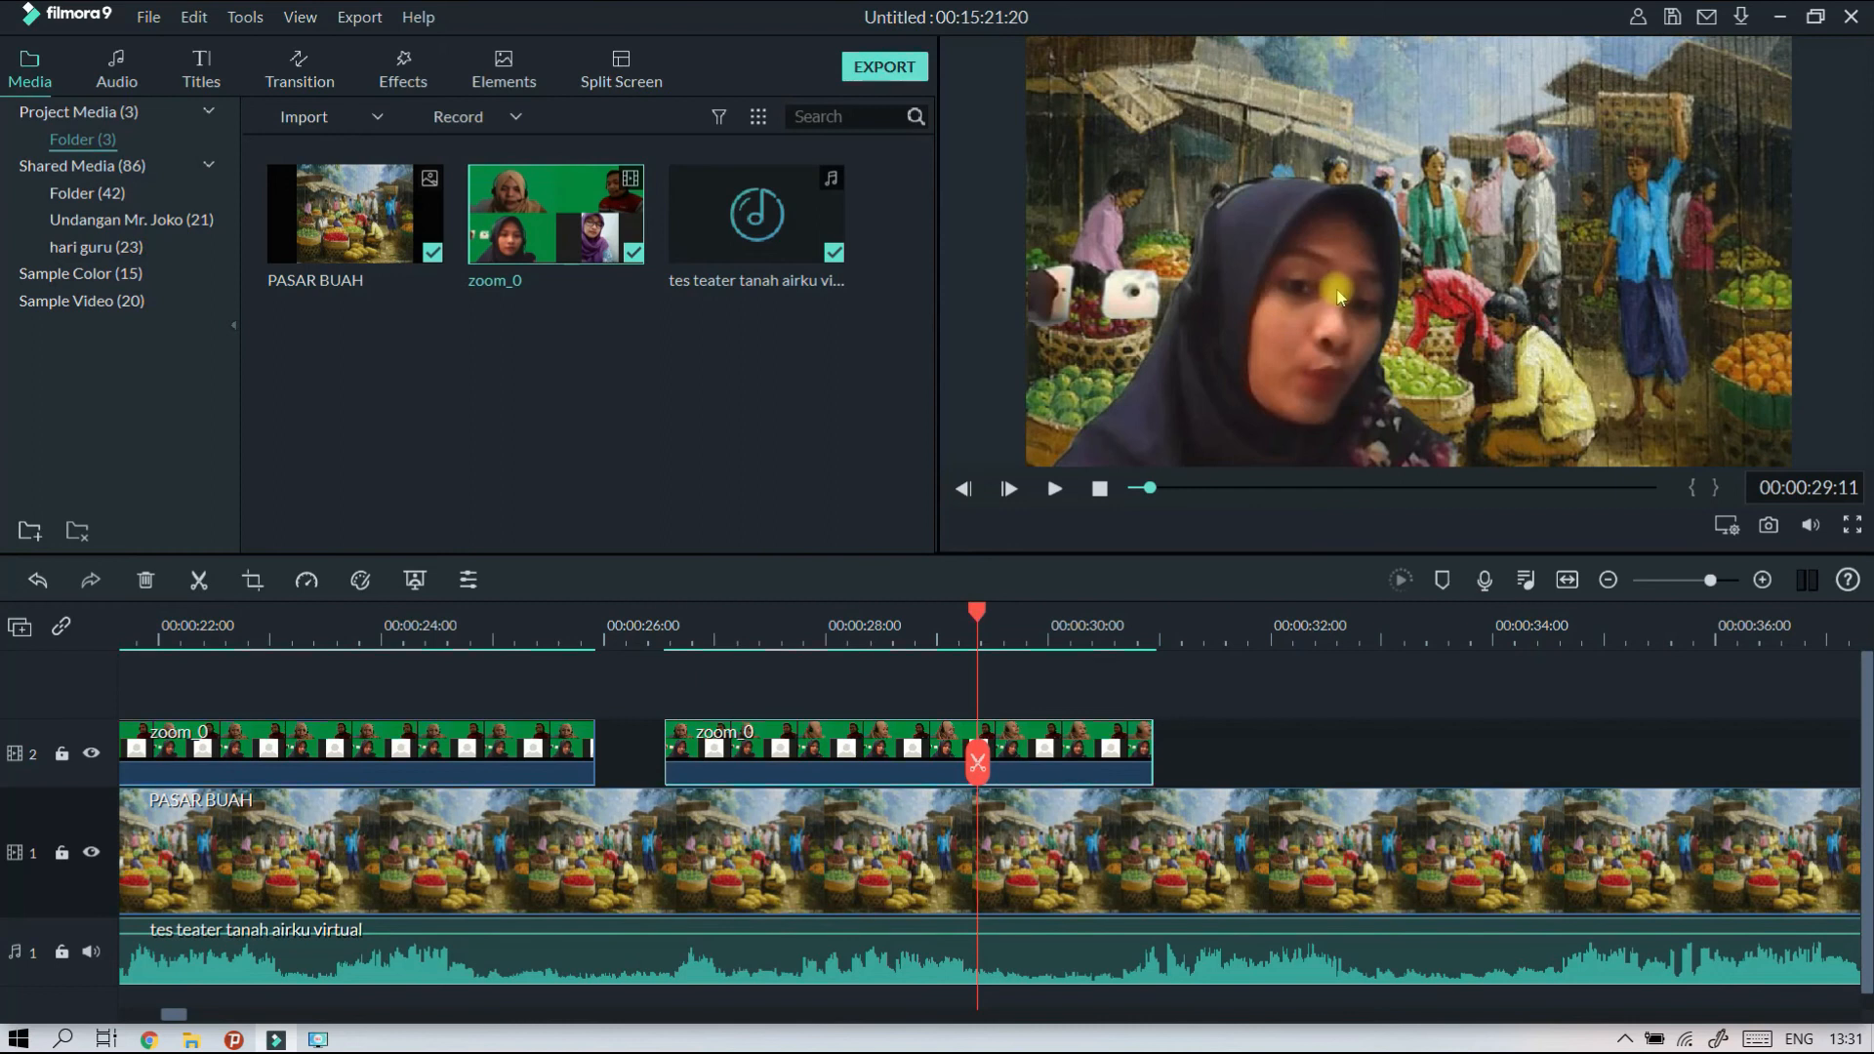
Shift the second zoom_0 clip slightly earlier on track 2, leaving a short gap after the first clip.
{"action": "left_click", "coordinate": [832, 742]}
{"action": "left_click_drag", "start_coordinate": [828, 749], "coordinate": [782, 748]}
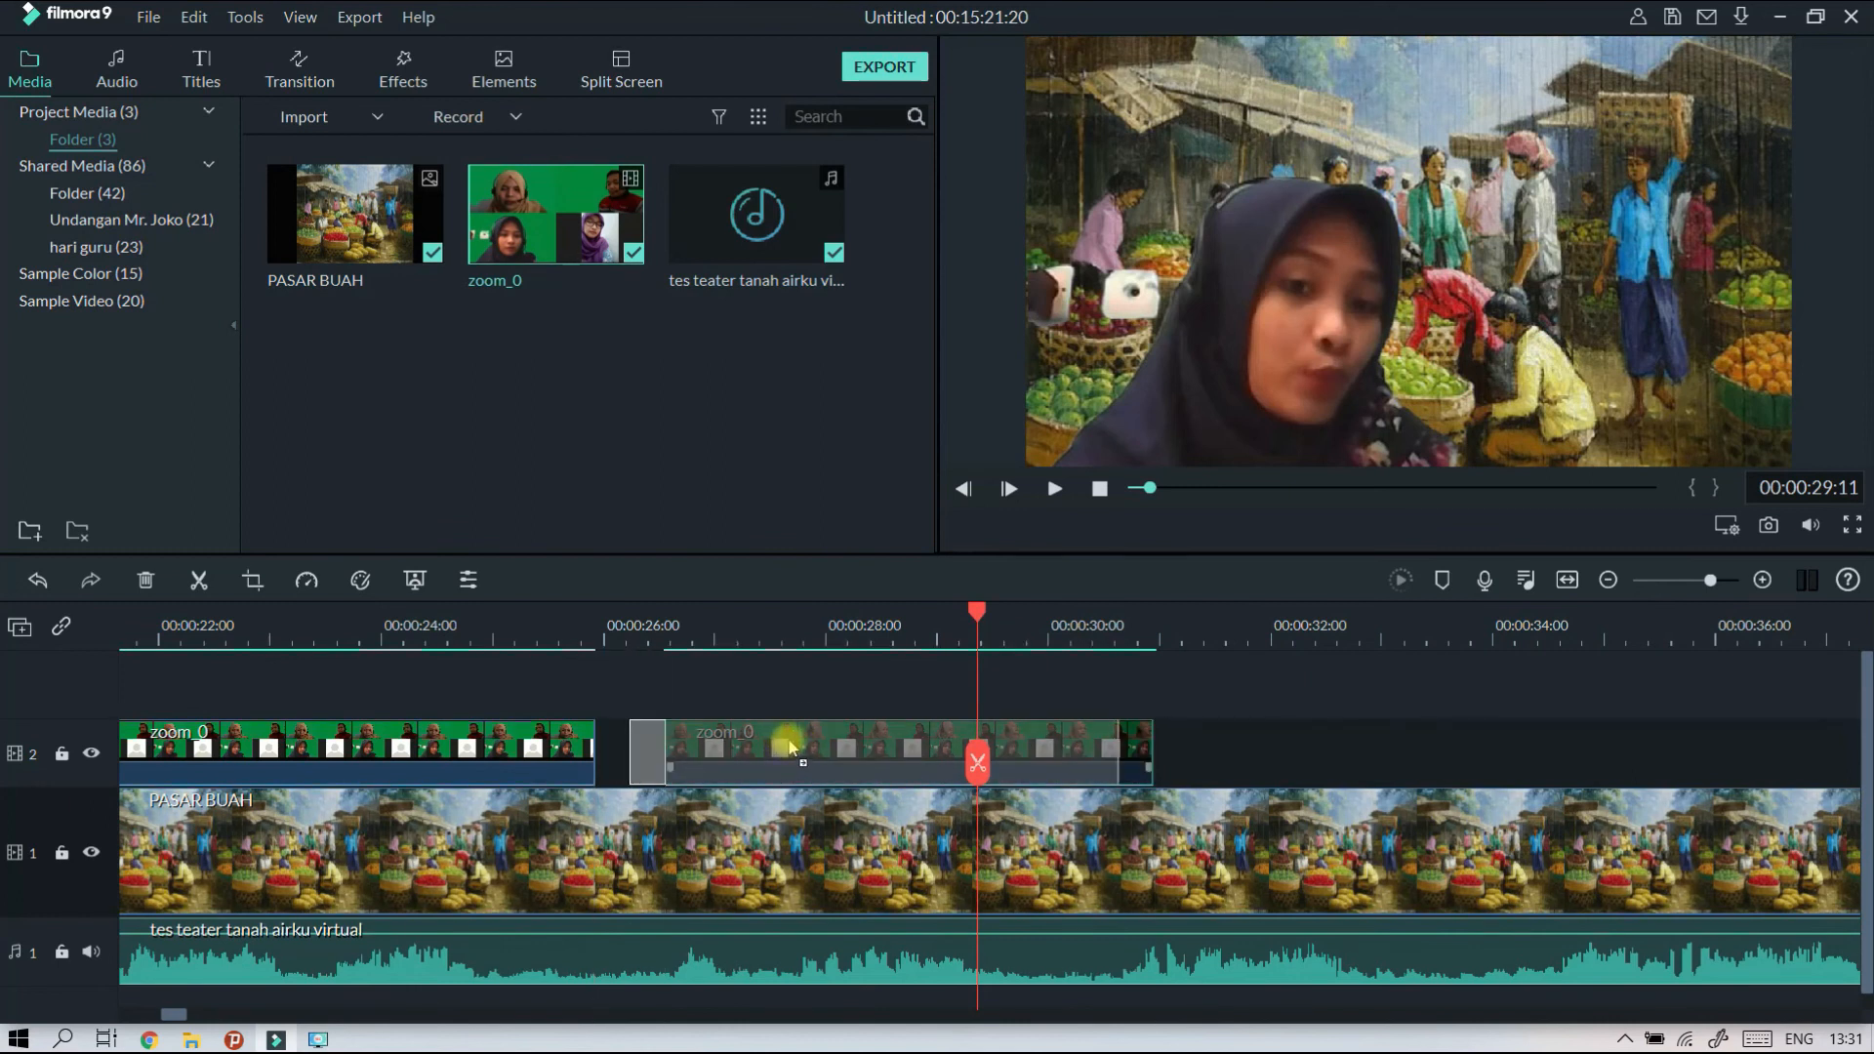
{"action": "left_click_drag", "start_coordinate": [796, 744], "coordinate": [795, 744]}
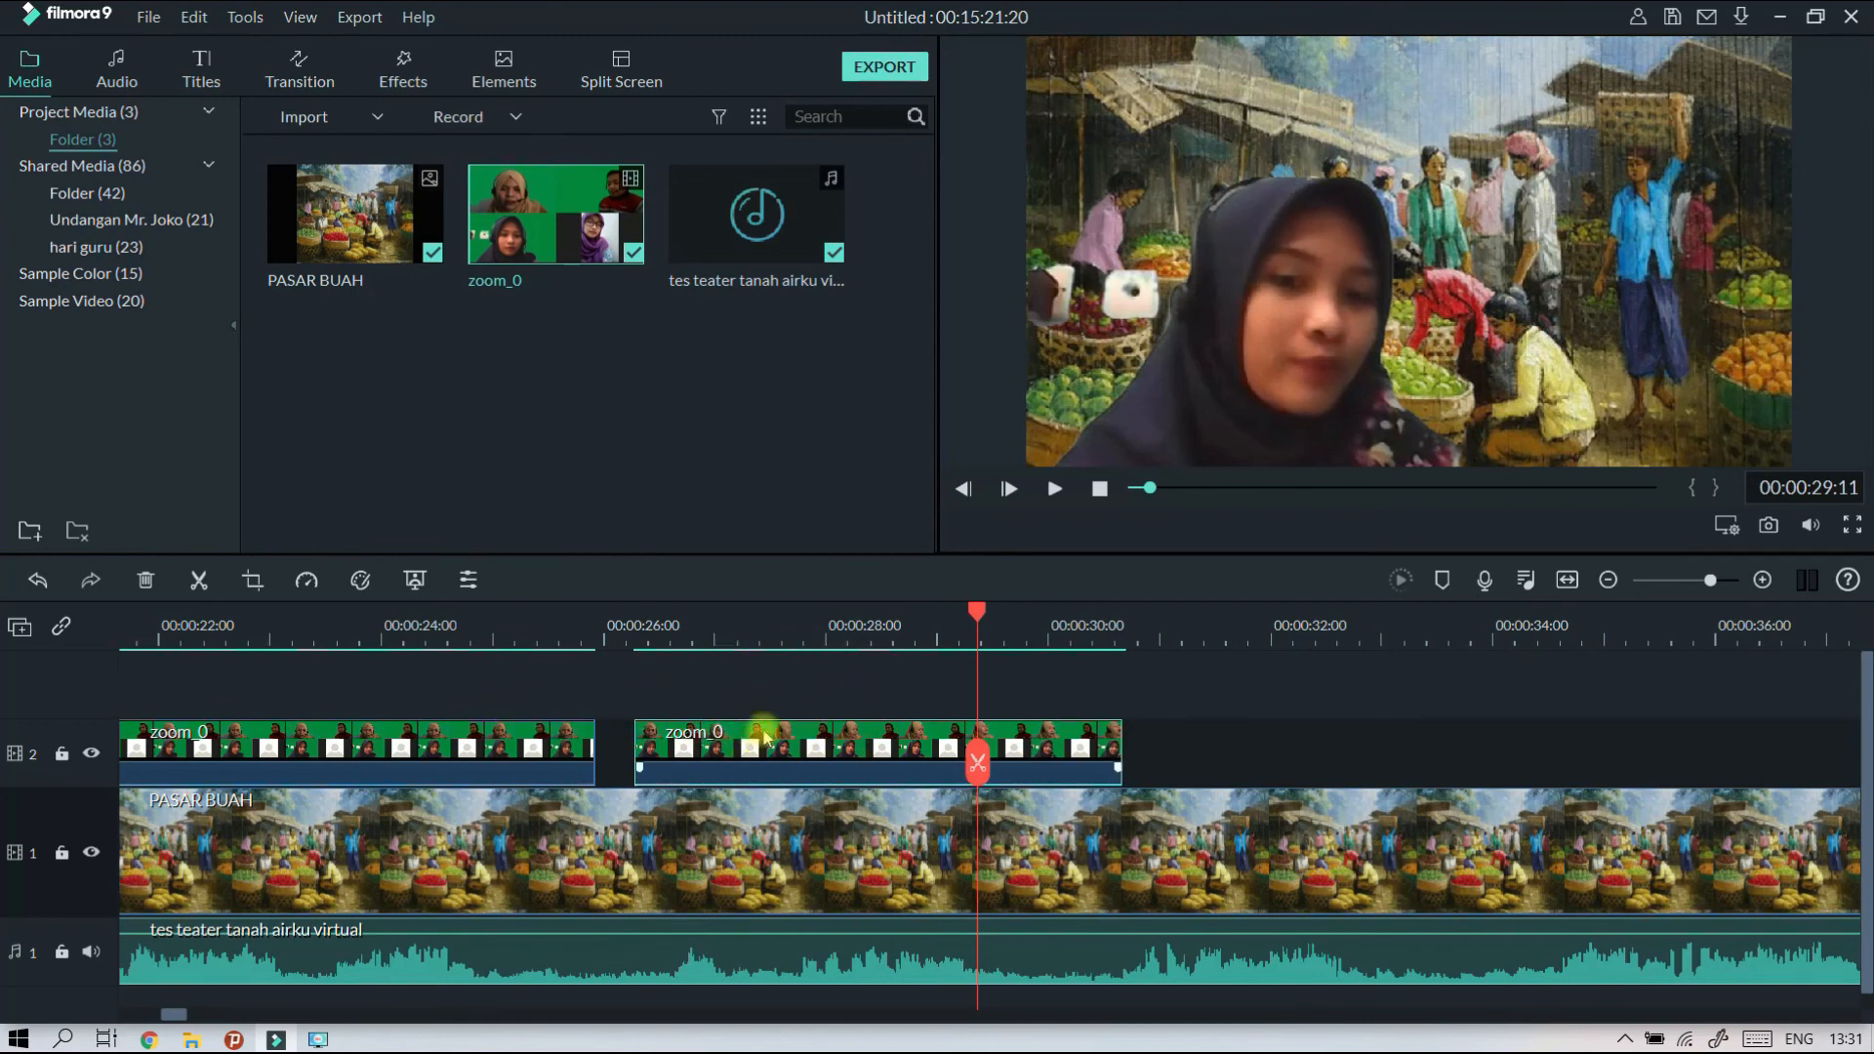
Play the sequence from about 00:00:24:18 across both zoom_0 clips to check the change of speaker against the theatre audio.
{"action": "left_click", "coordinate": [461, 615]}
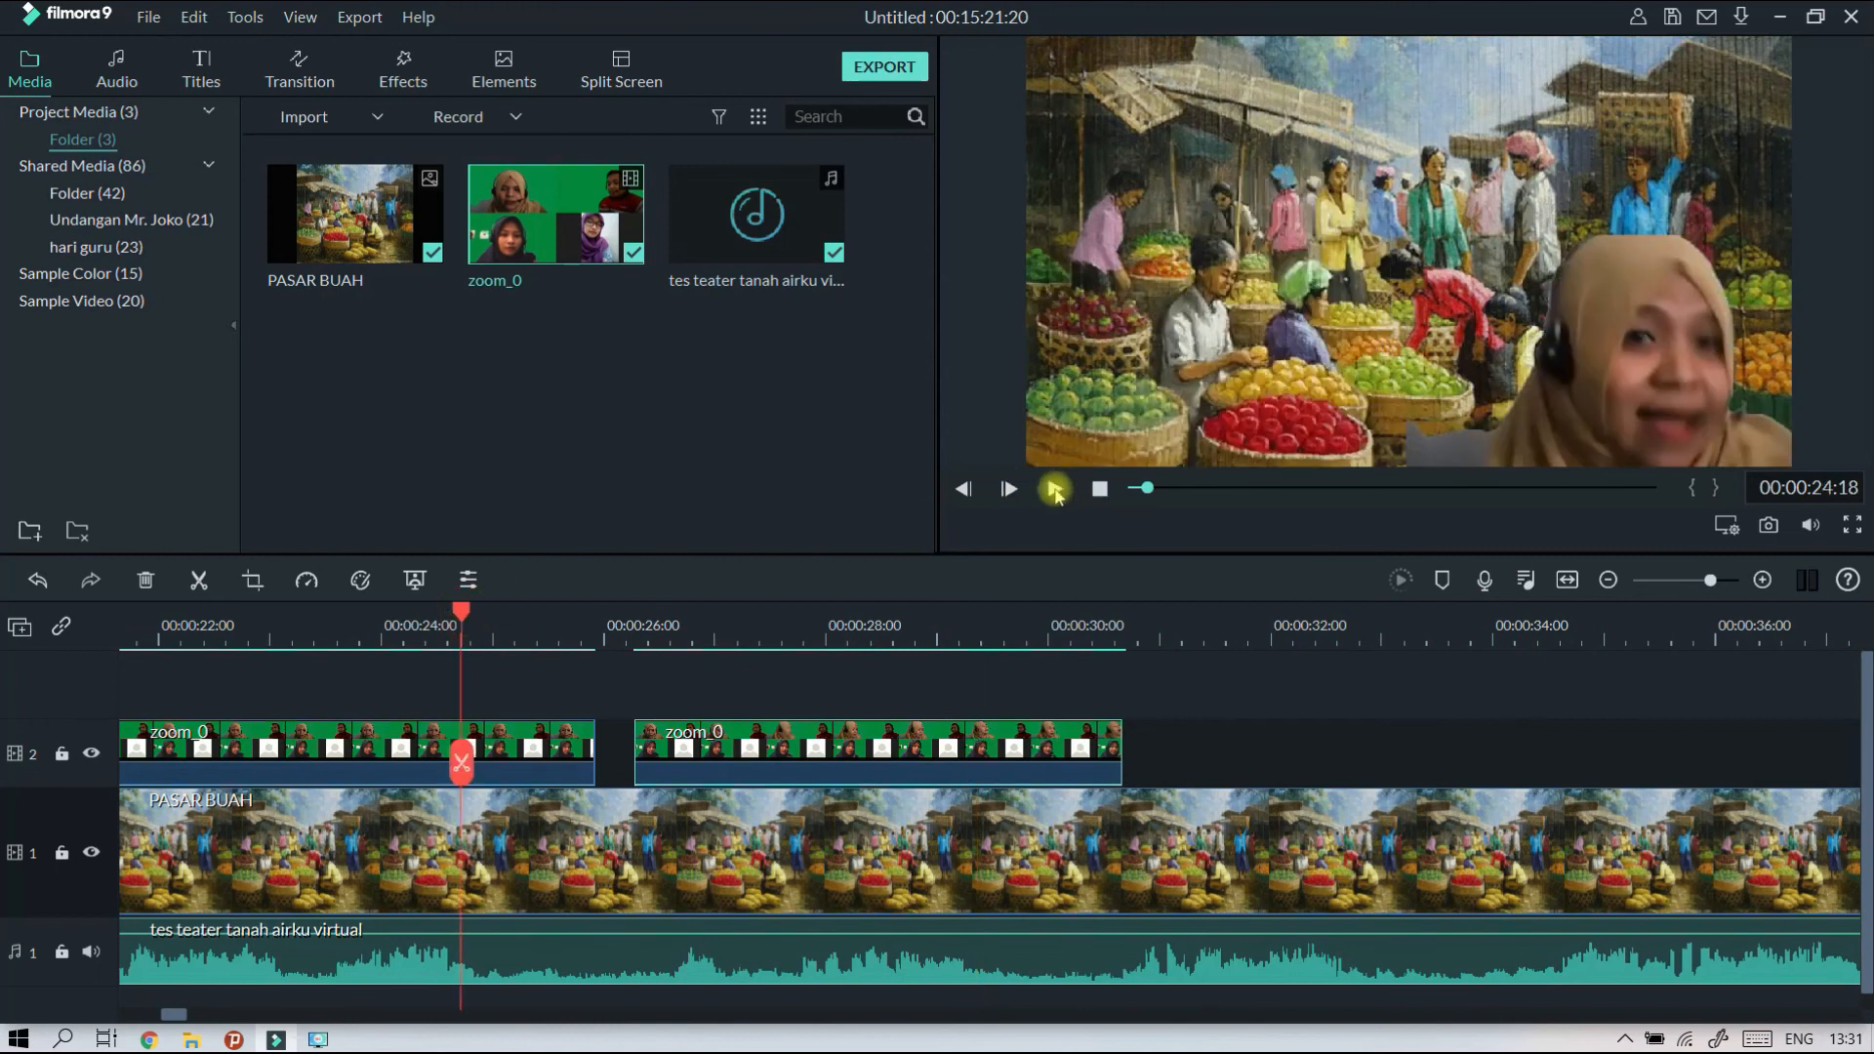
{"action": "left_click", "coordinate": [1054, 489]}
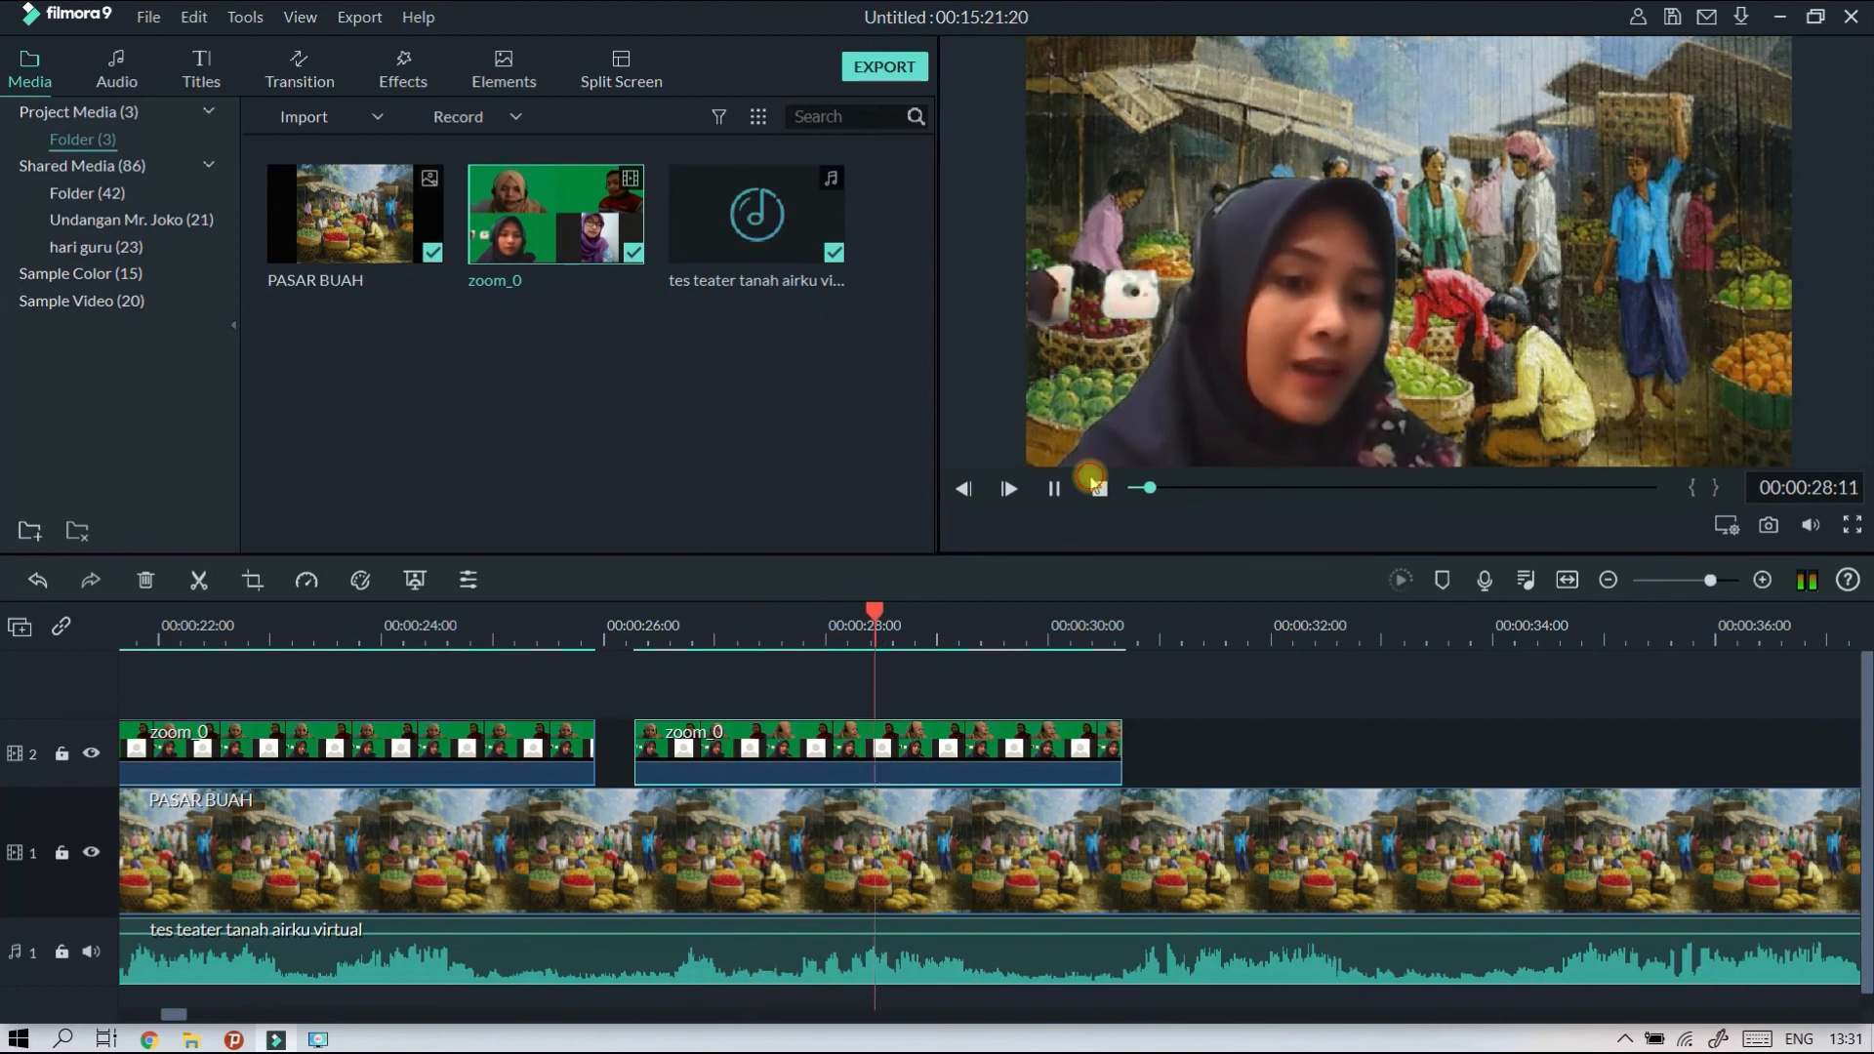
{"action": "left_click", "coordinate": [1055, 489]}
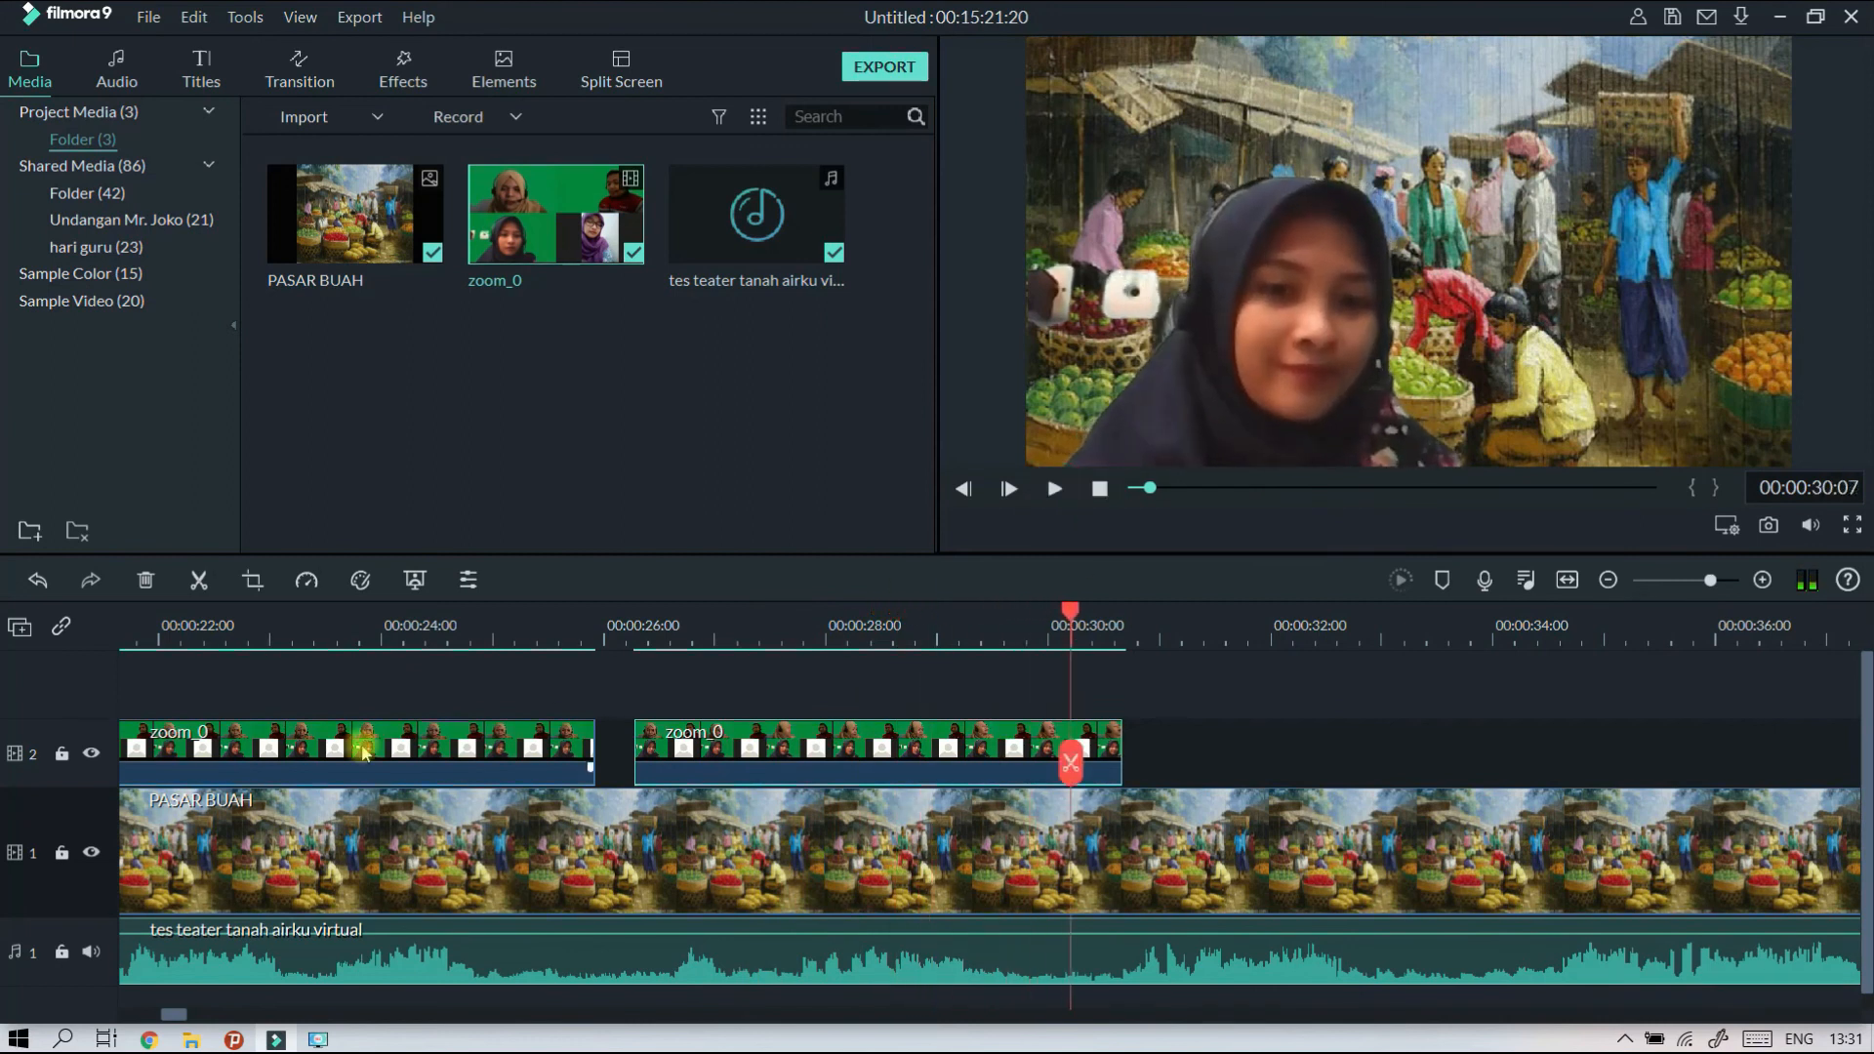
Move the second zoom_0 clip from track 2 up to track 3, keeping its start time.
{"action": "left_click", "coordinate": [301, 625]}
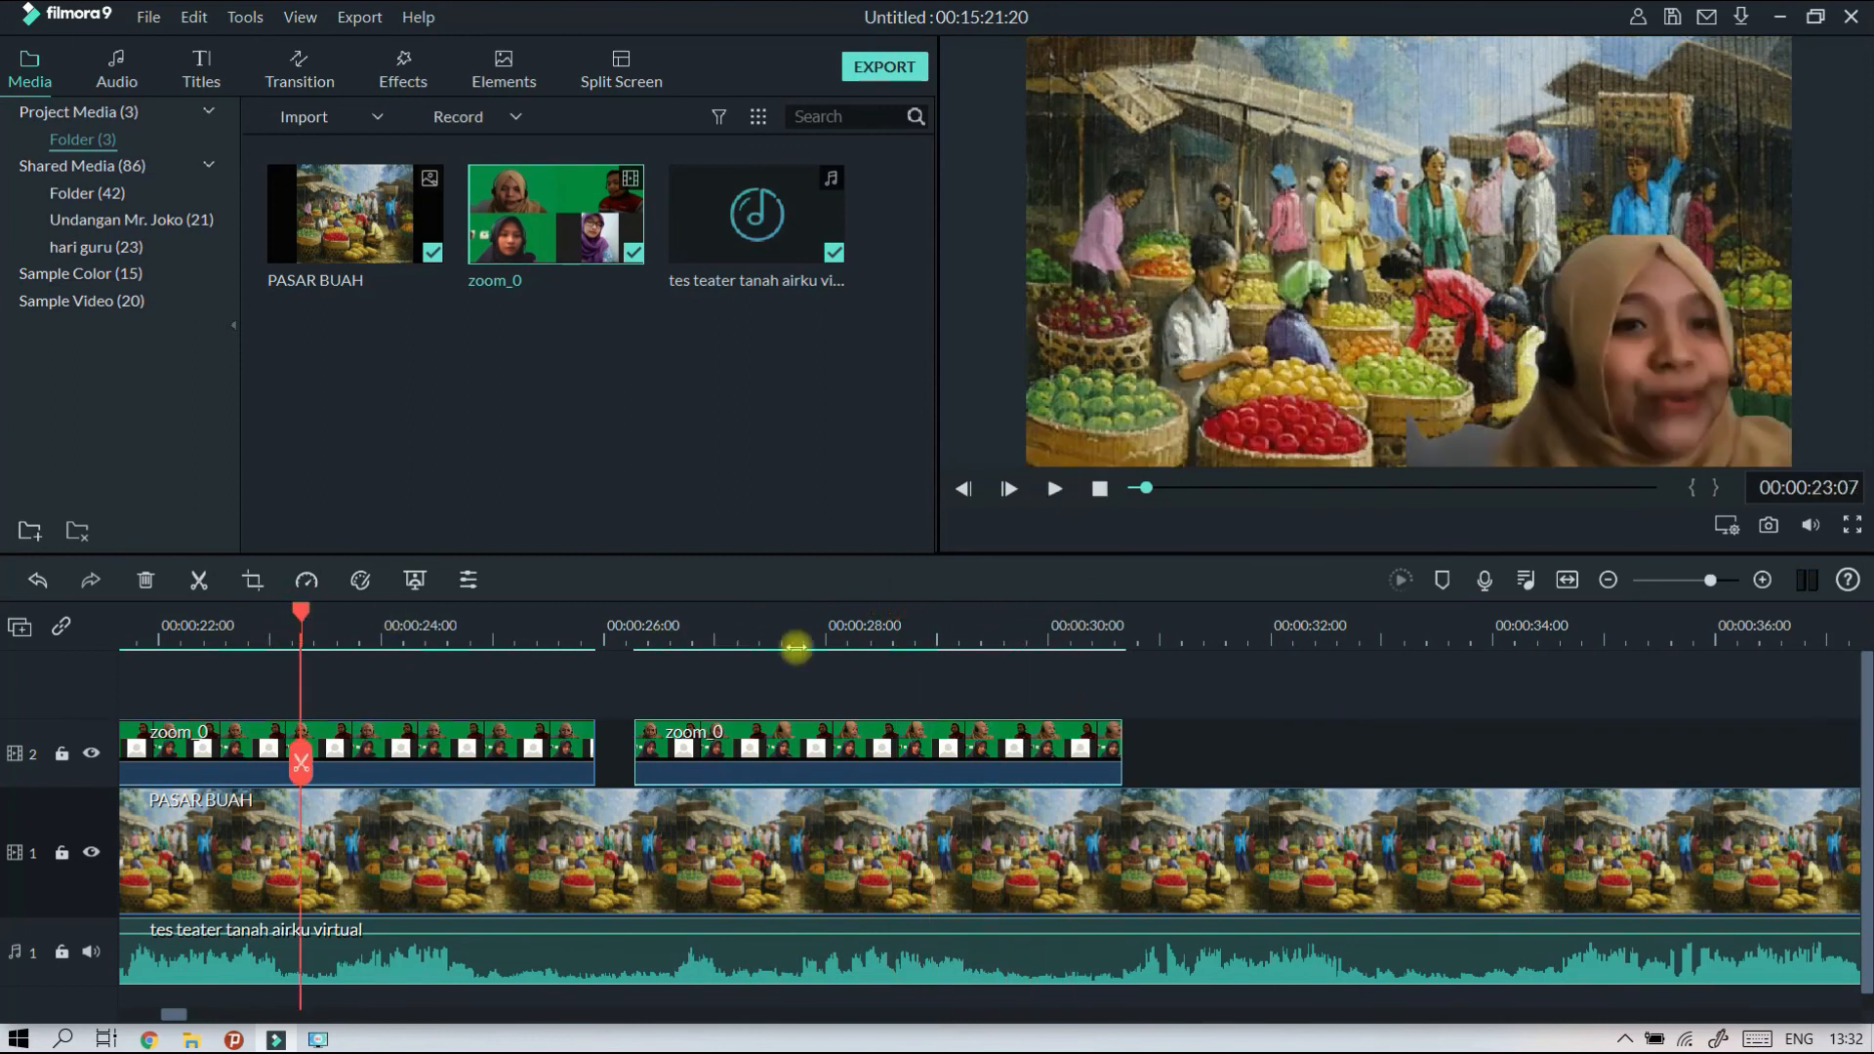
{"action": "left_click", "coordinate": [826, 625]}
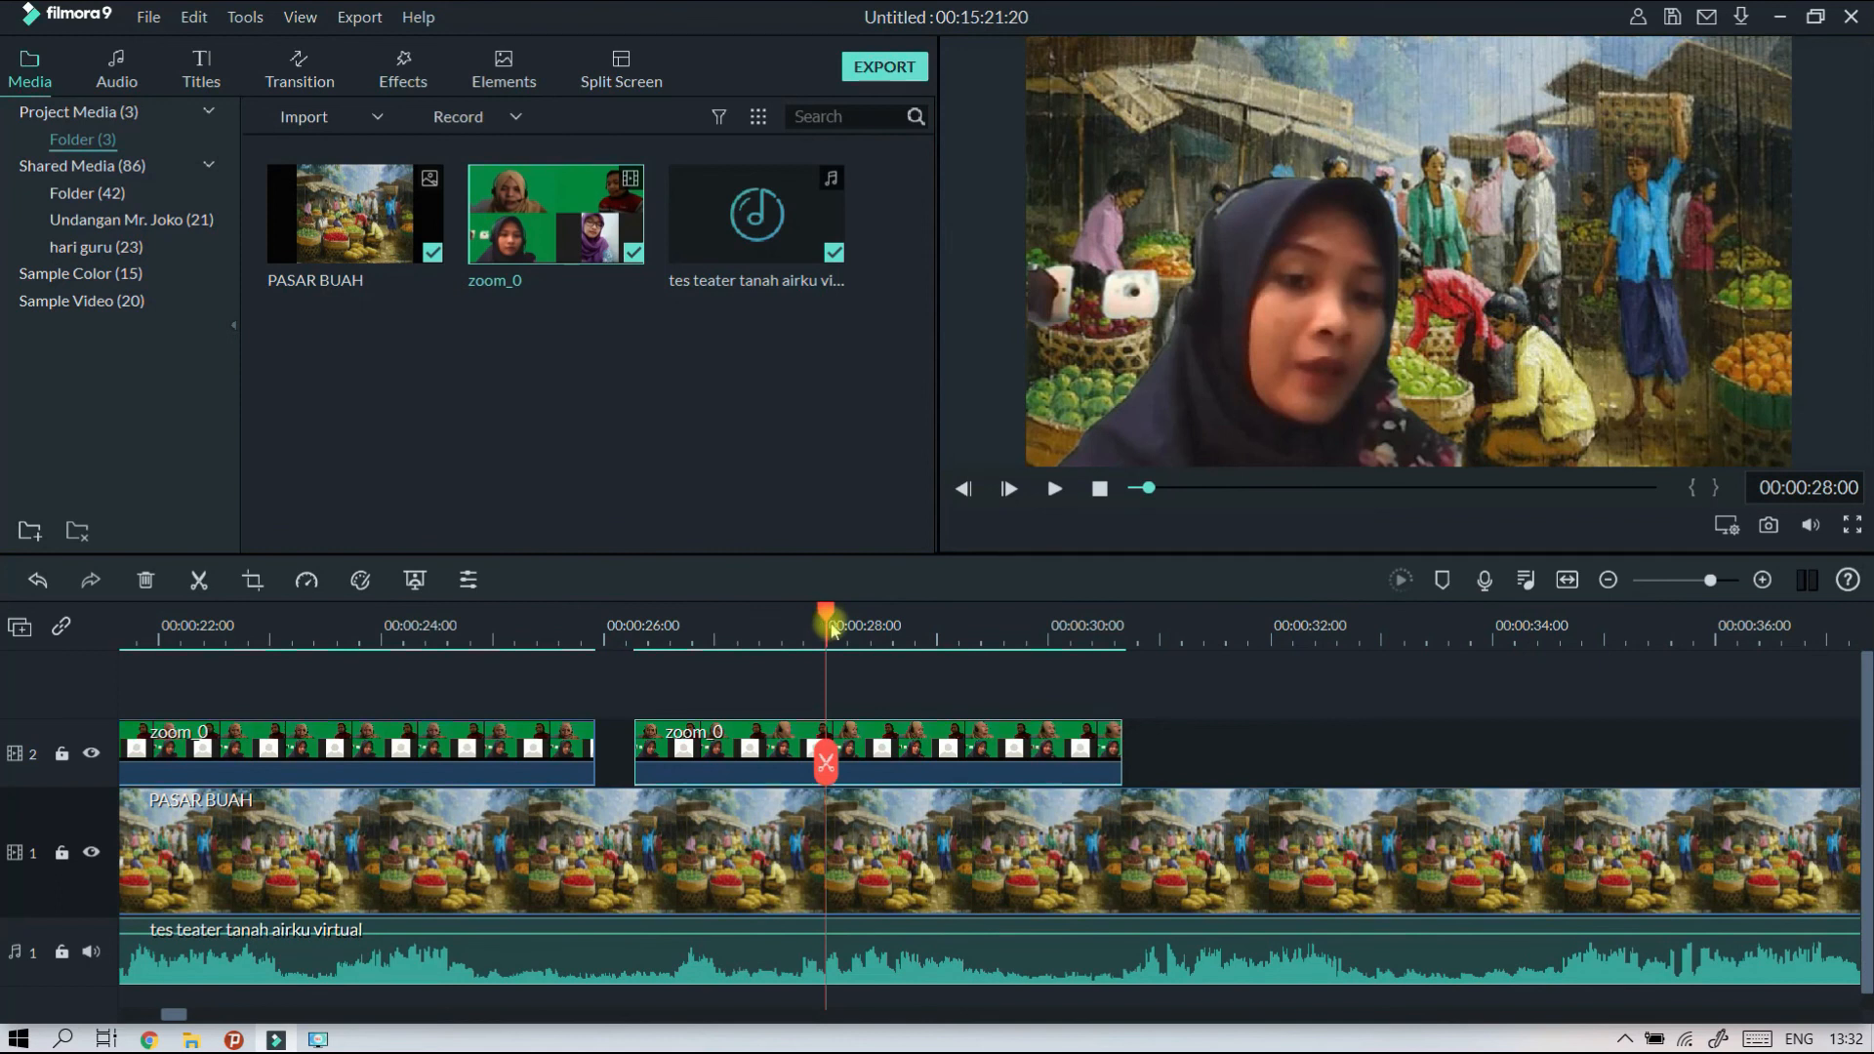
{"action": "left_click", "coordinate": [777, 752]}
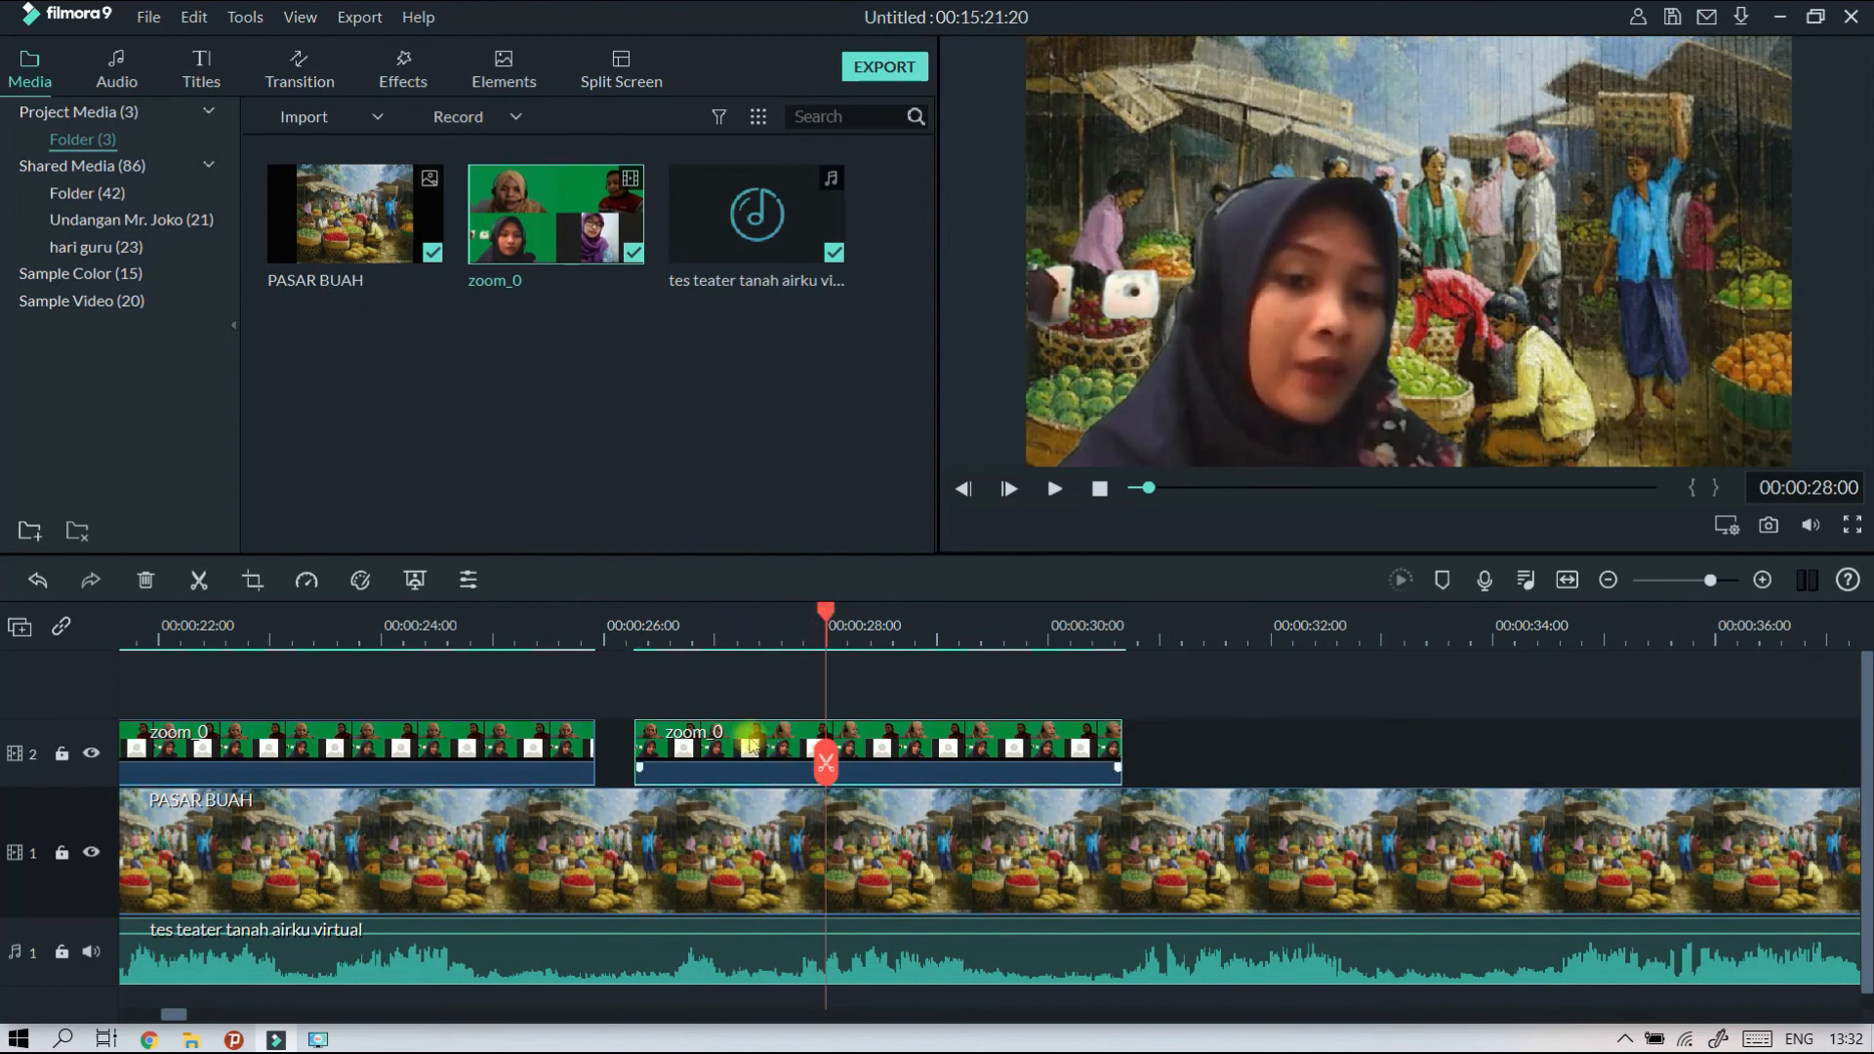
{"action": "left_click_drag", "start_coordinate": [750, 744], "coordinate": [752, 713]}
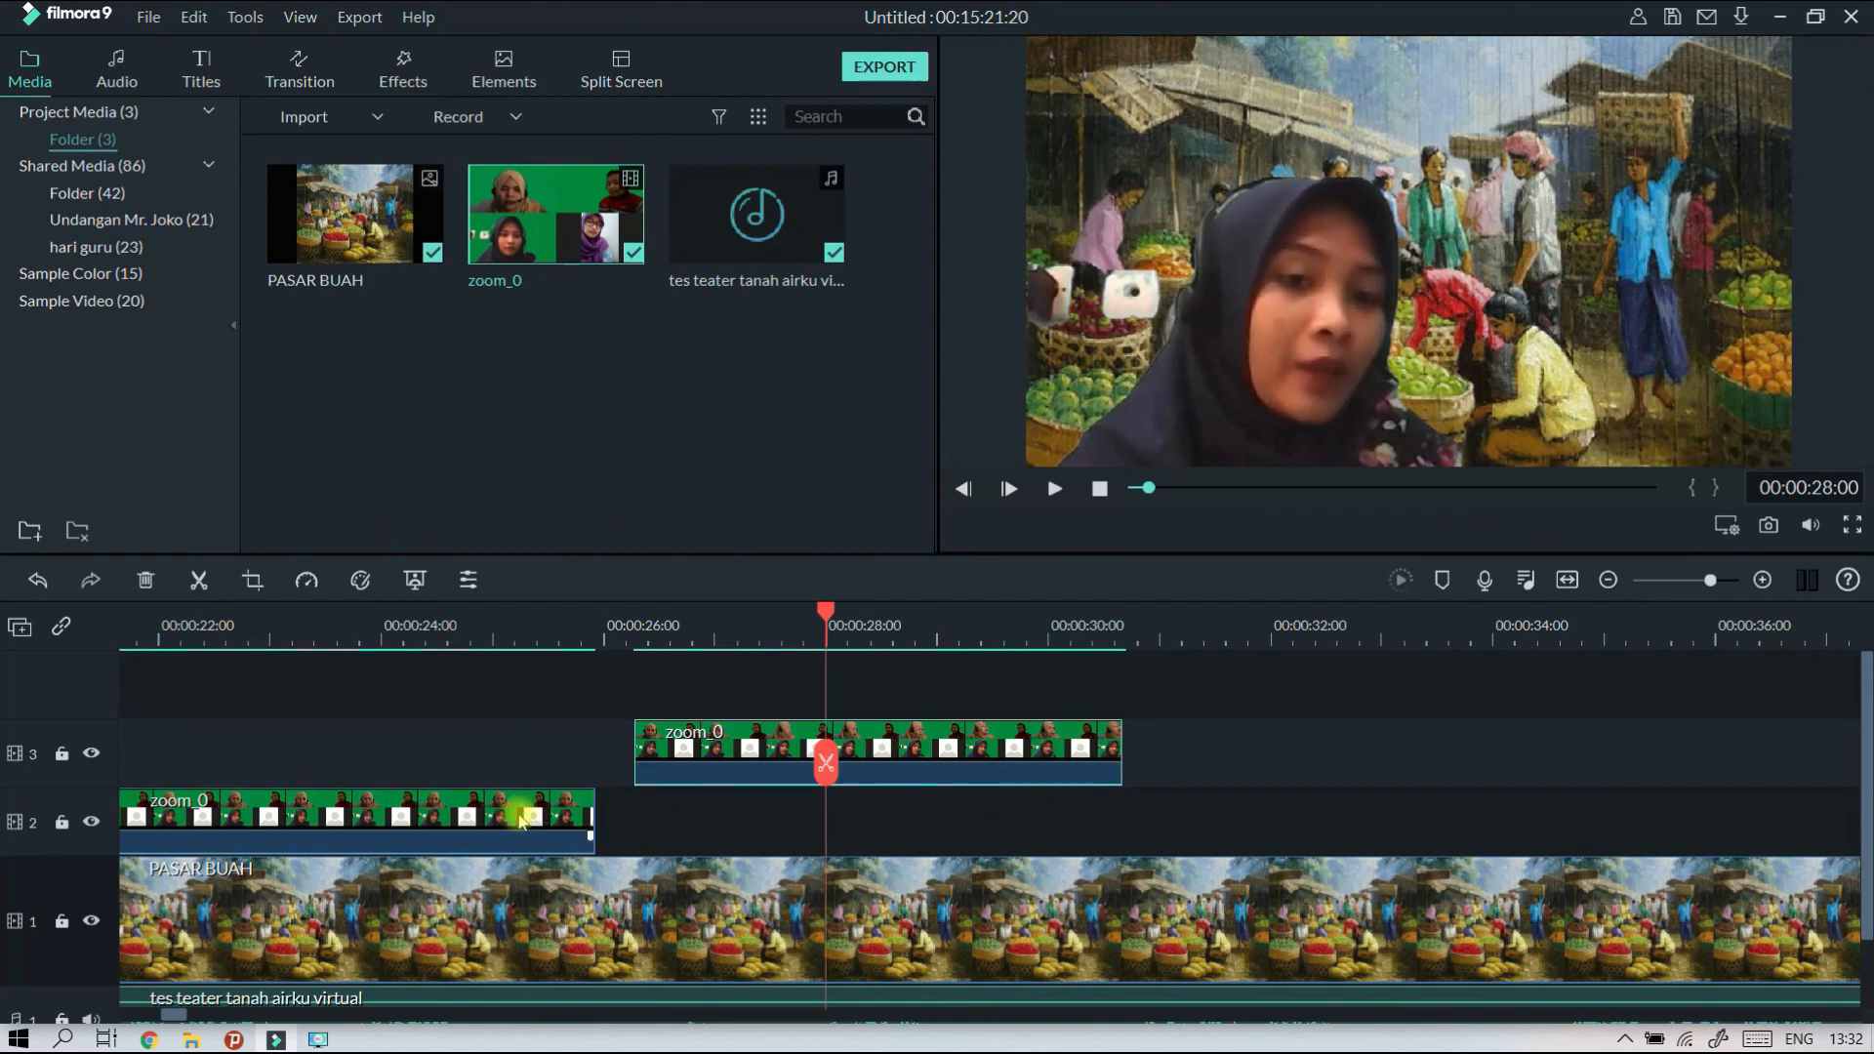
Copy the first zoom_0 clip and paste the duplicate on track 2 at 00:00:26:00, beneath the track 3 clip.
{"action": "left_click", "coordinate": [551, 633]}
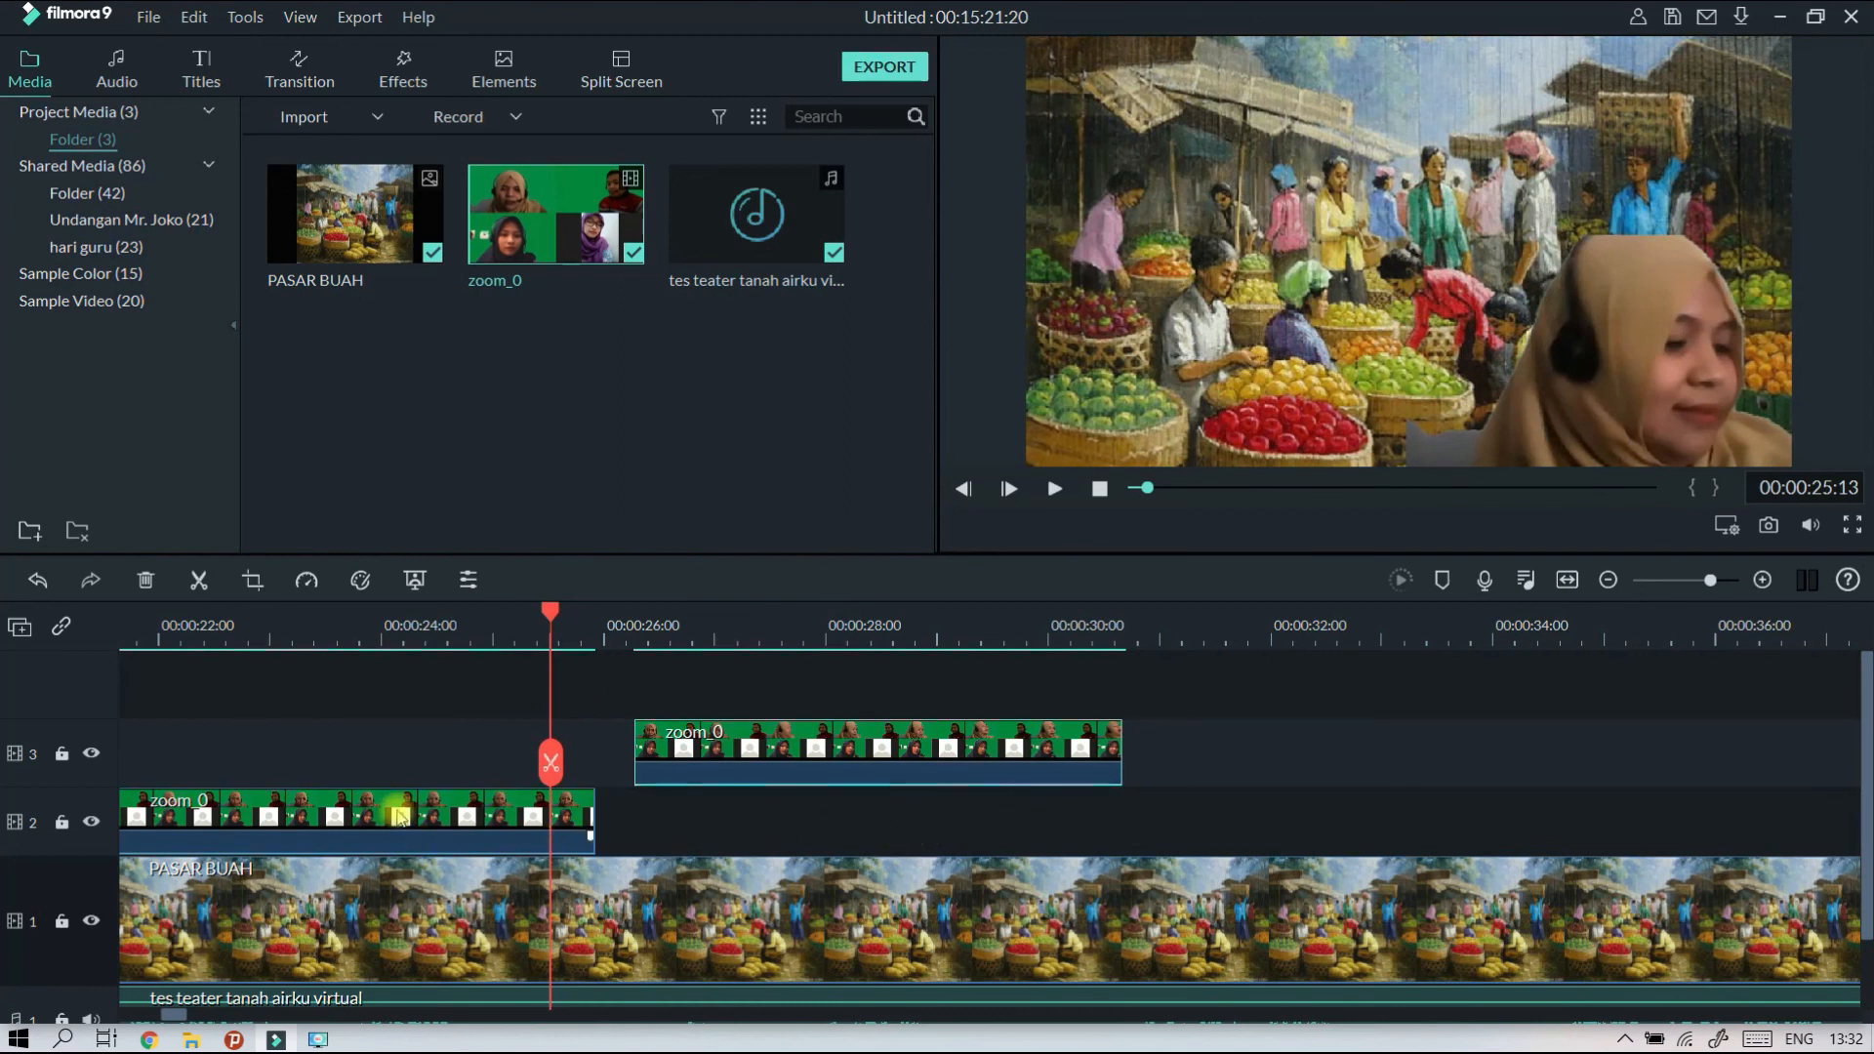
{"action": "left_click", "coordinate": [364, 806]}
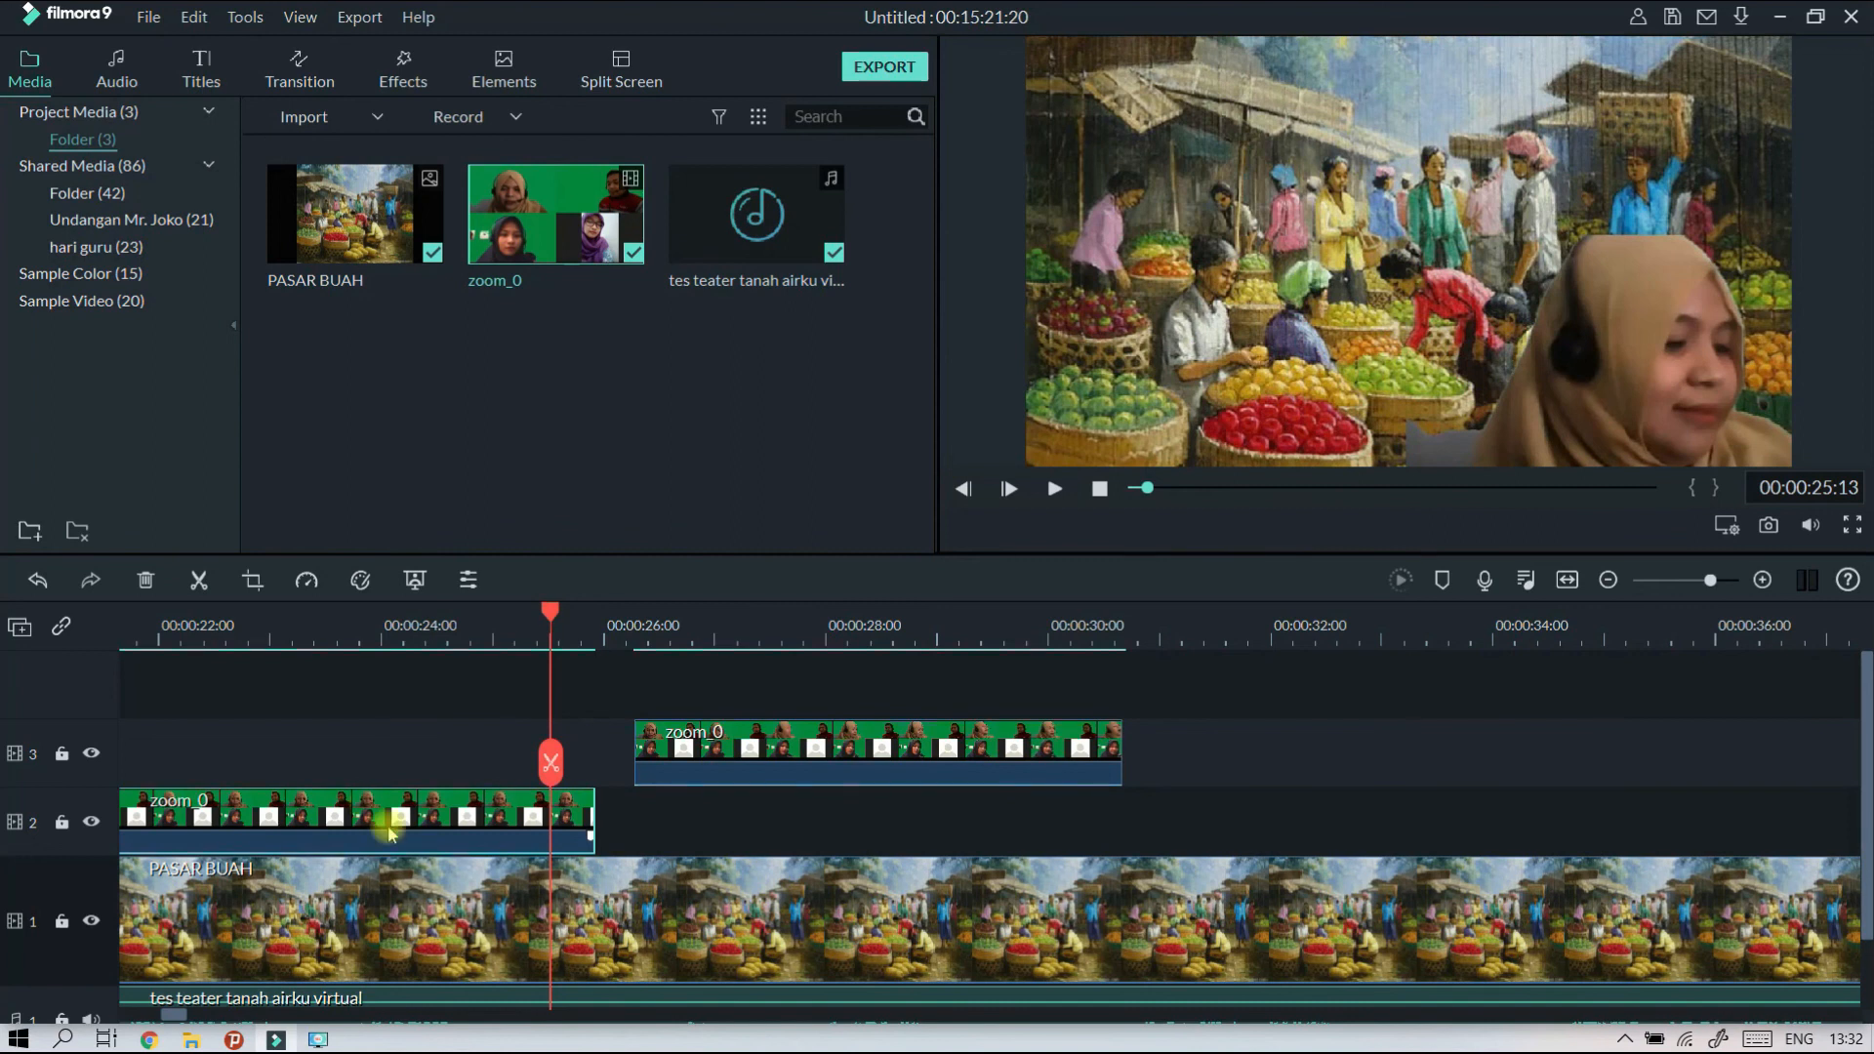
{"action": "right_click", "coordinate": [391, 832]}
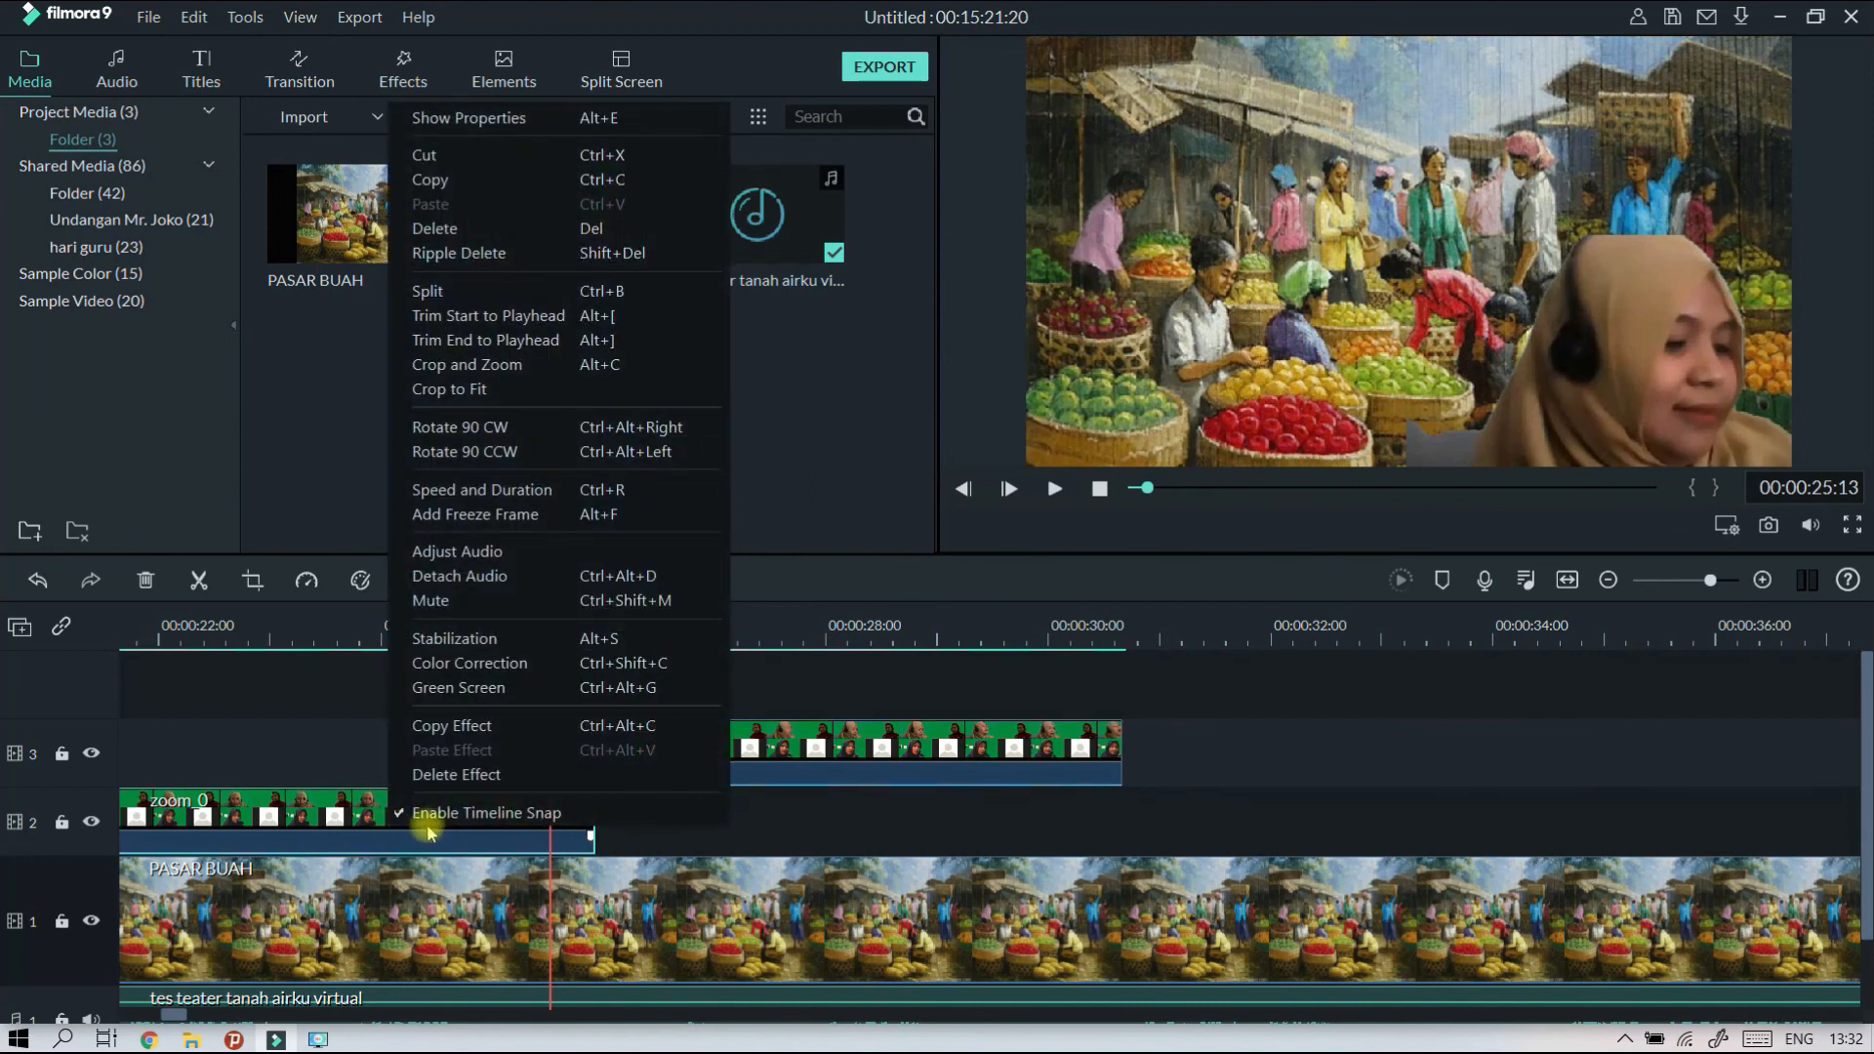
{"action": "left_click", "coordinate": [456, 189]}
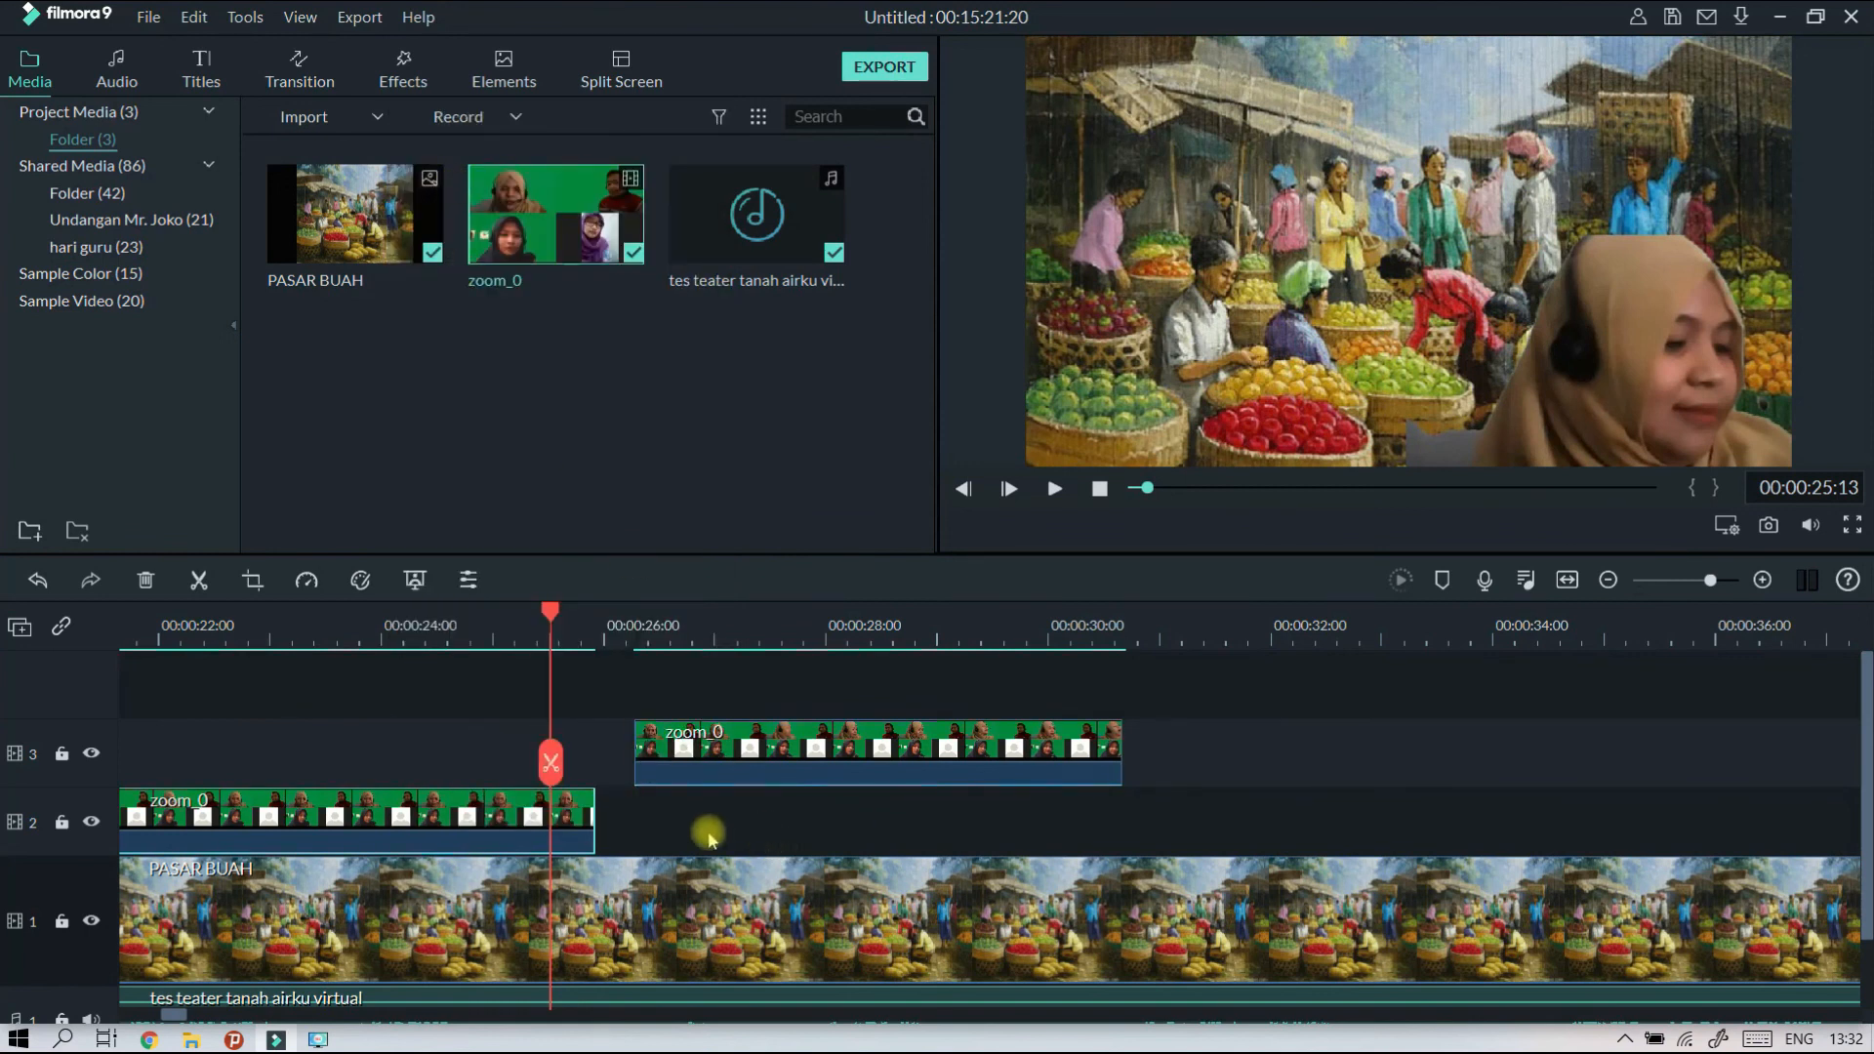
{"action": "left_click", "coordinate": [604, 617]}
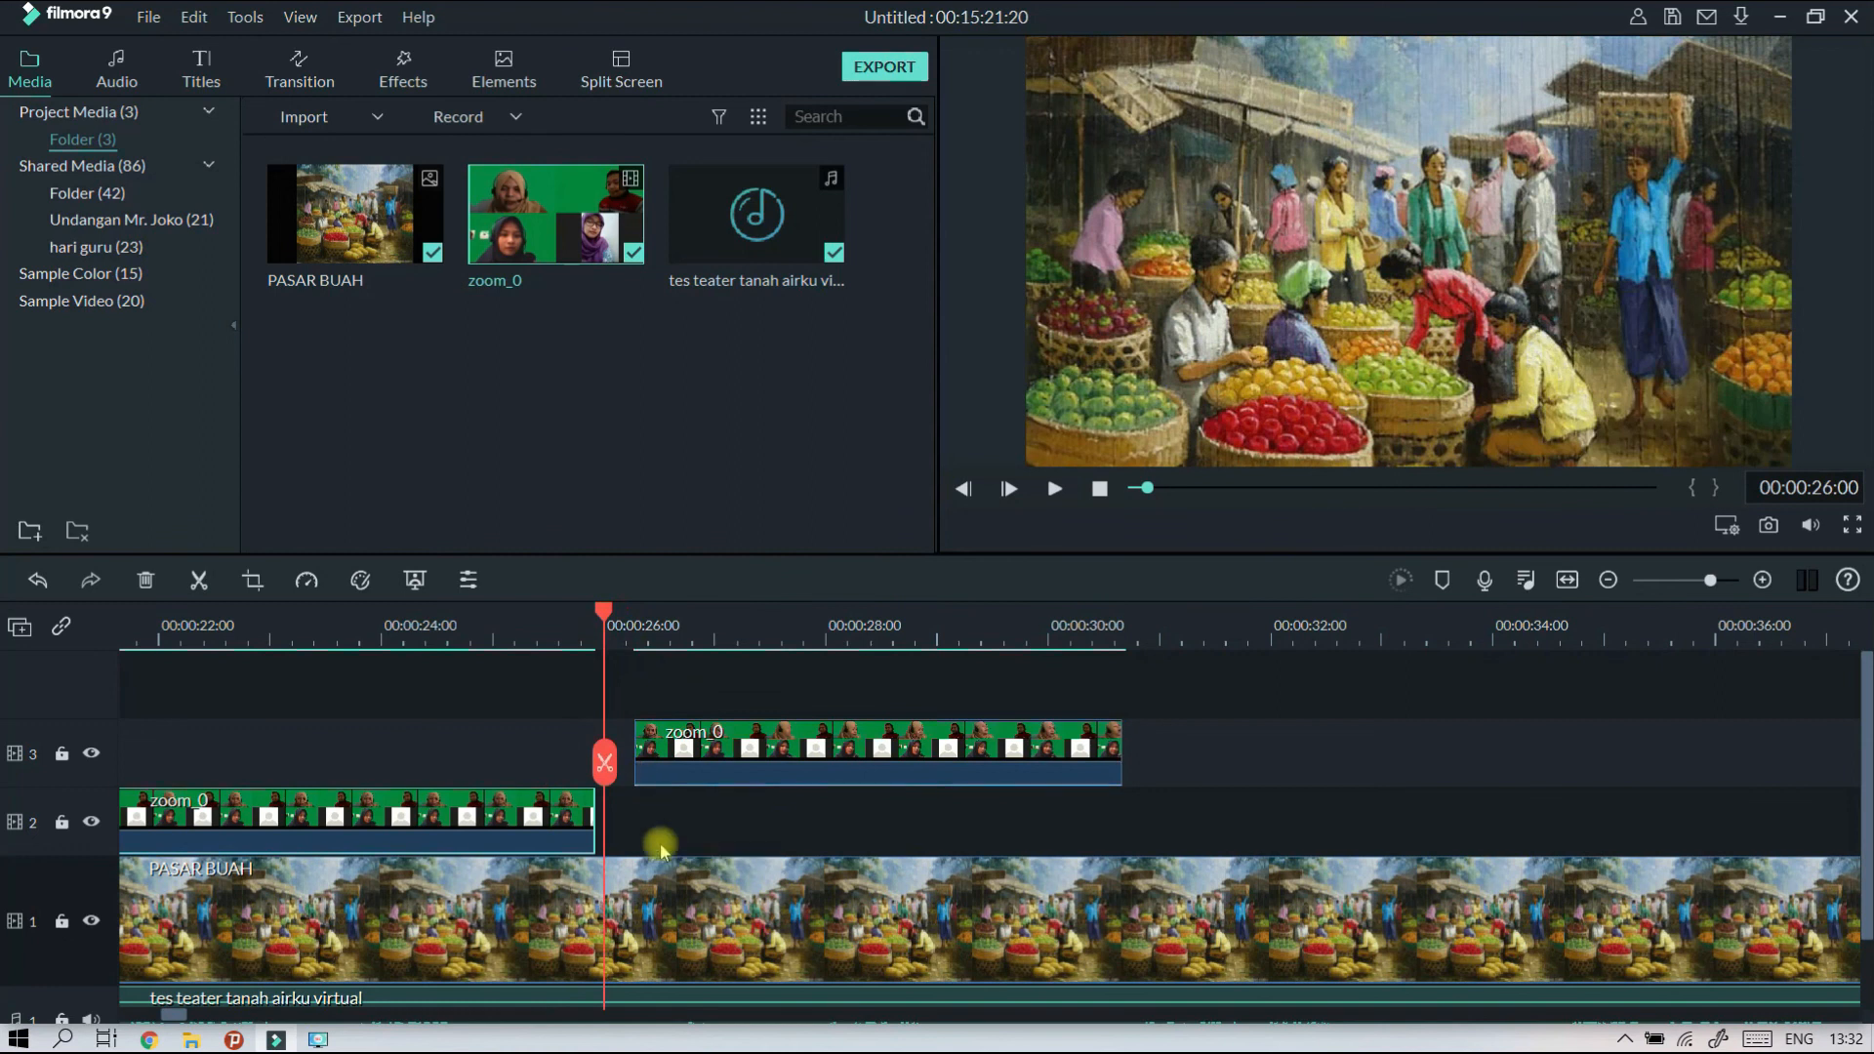
{"action": "left_click", "coordinate": [36, 818]}
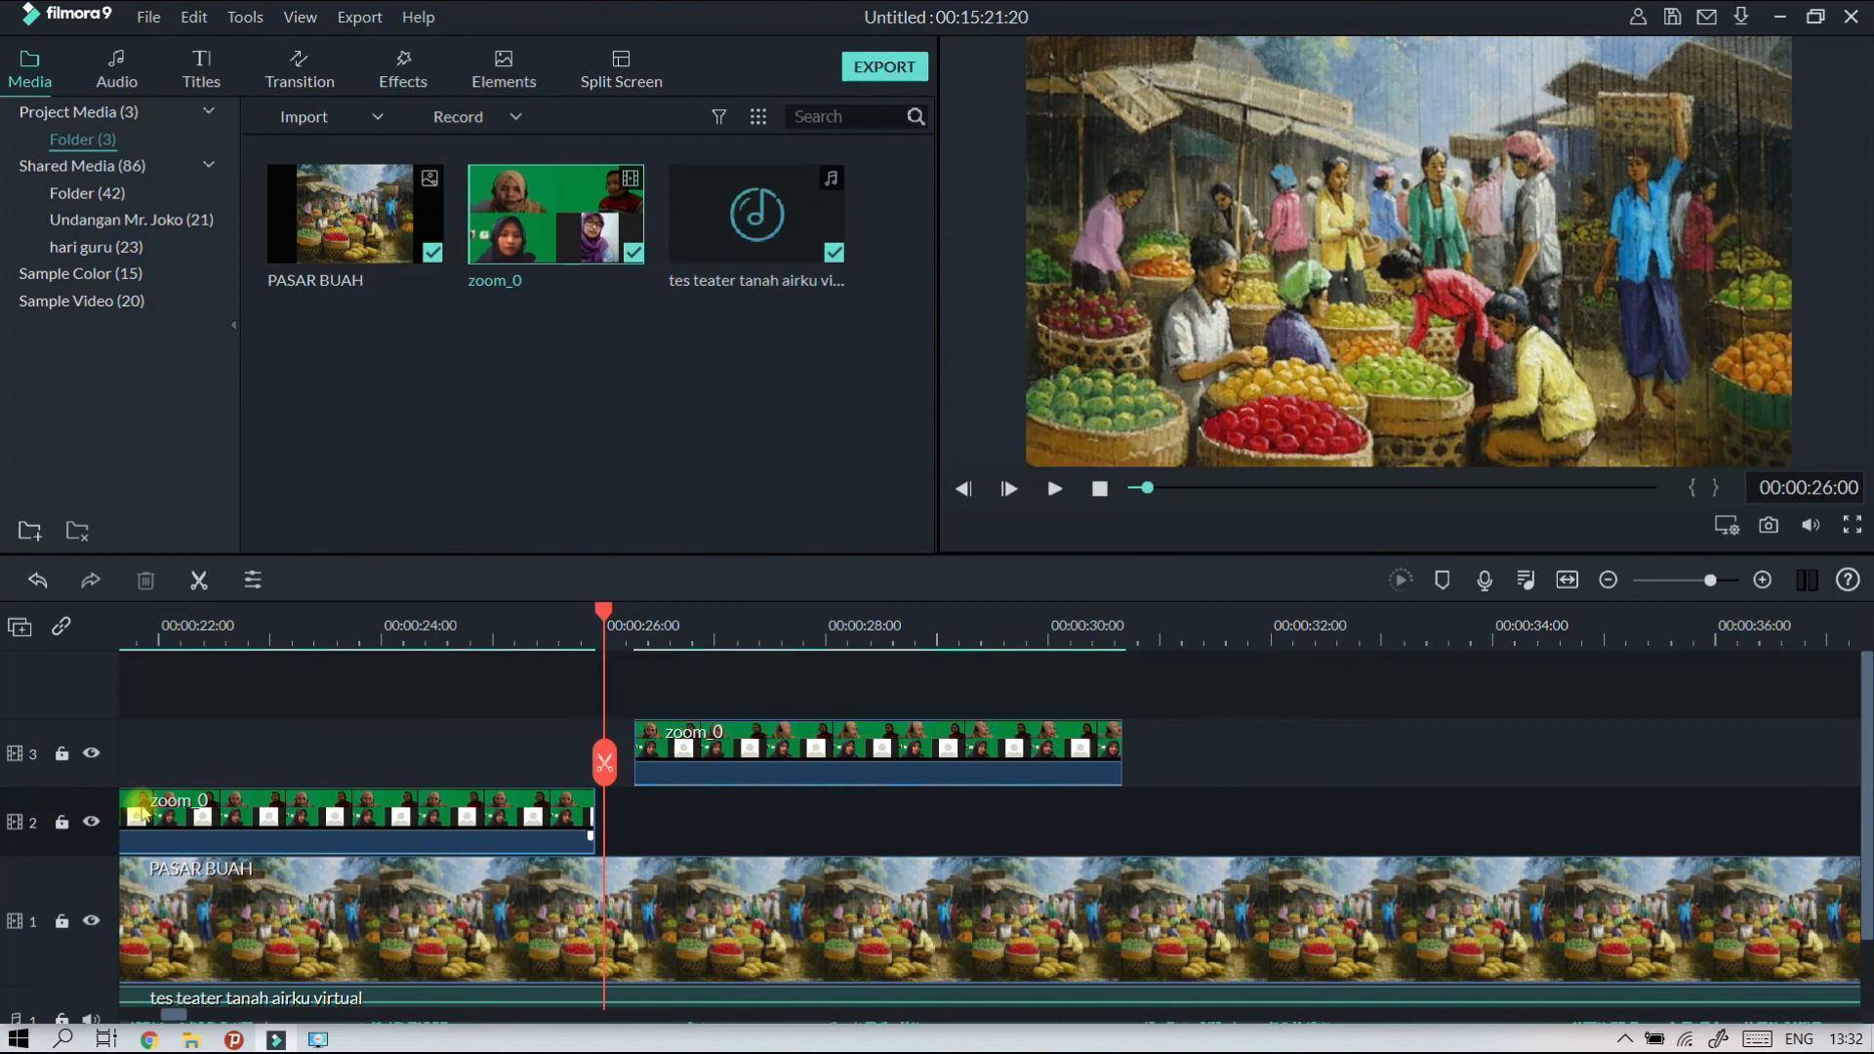
{"action": "right_click", "coordinate": [636, 828]}
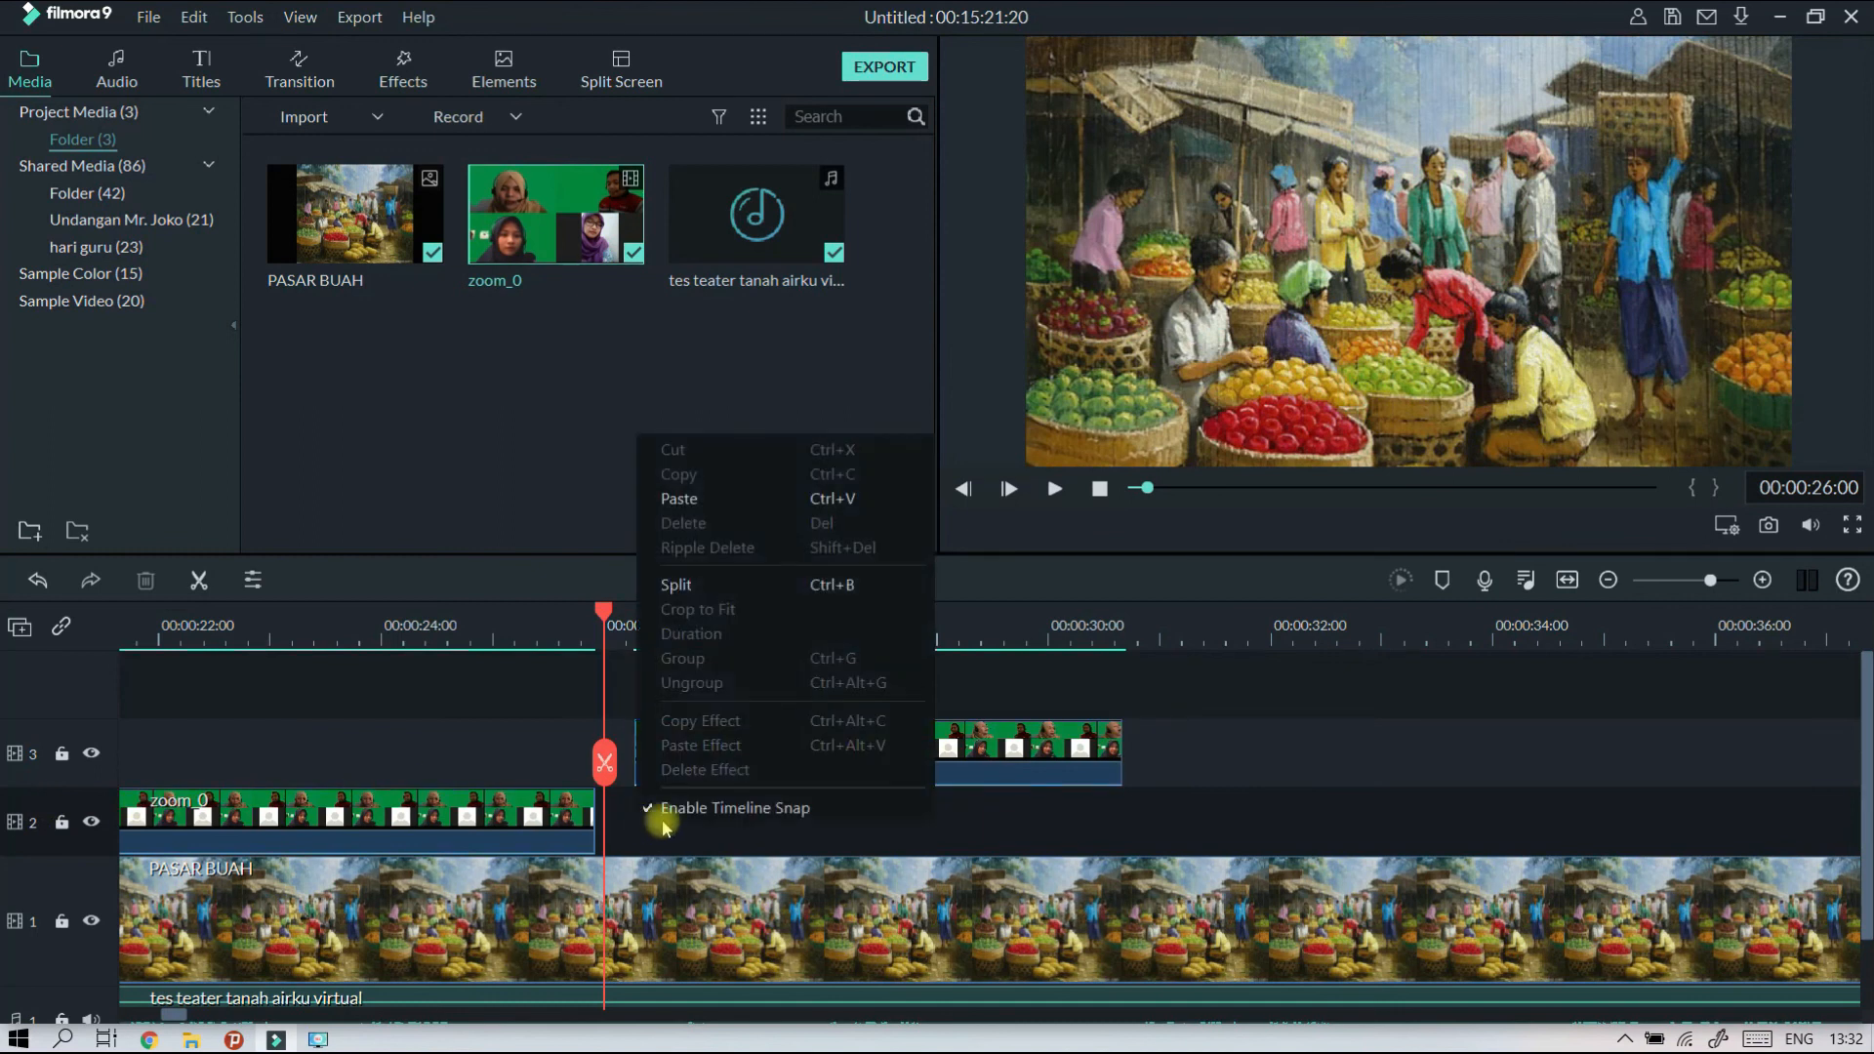
{"action": "left_click", "coordinate": [710, 500]}
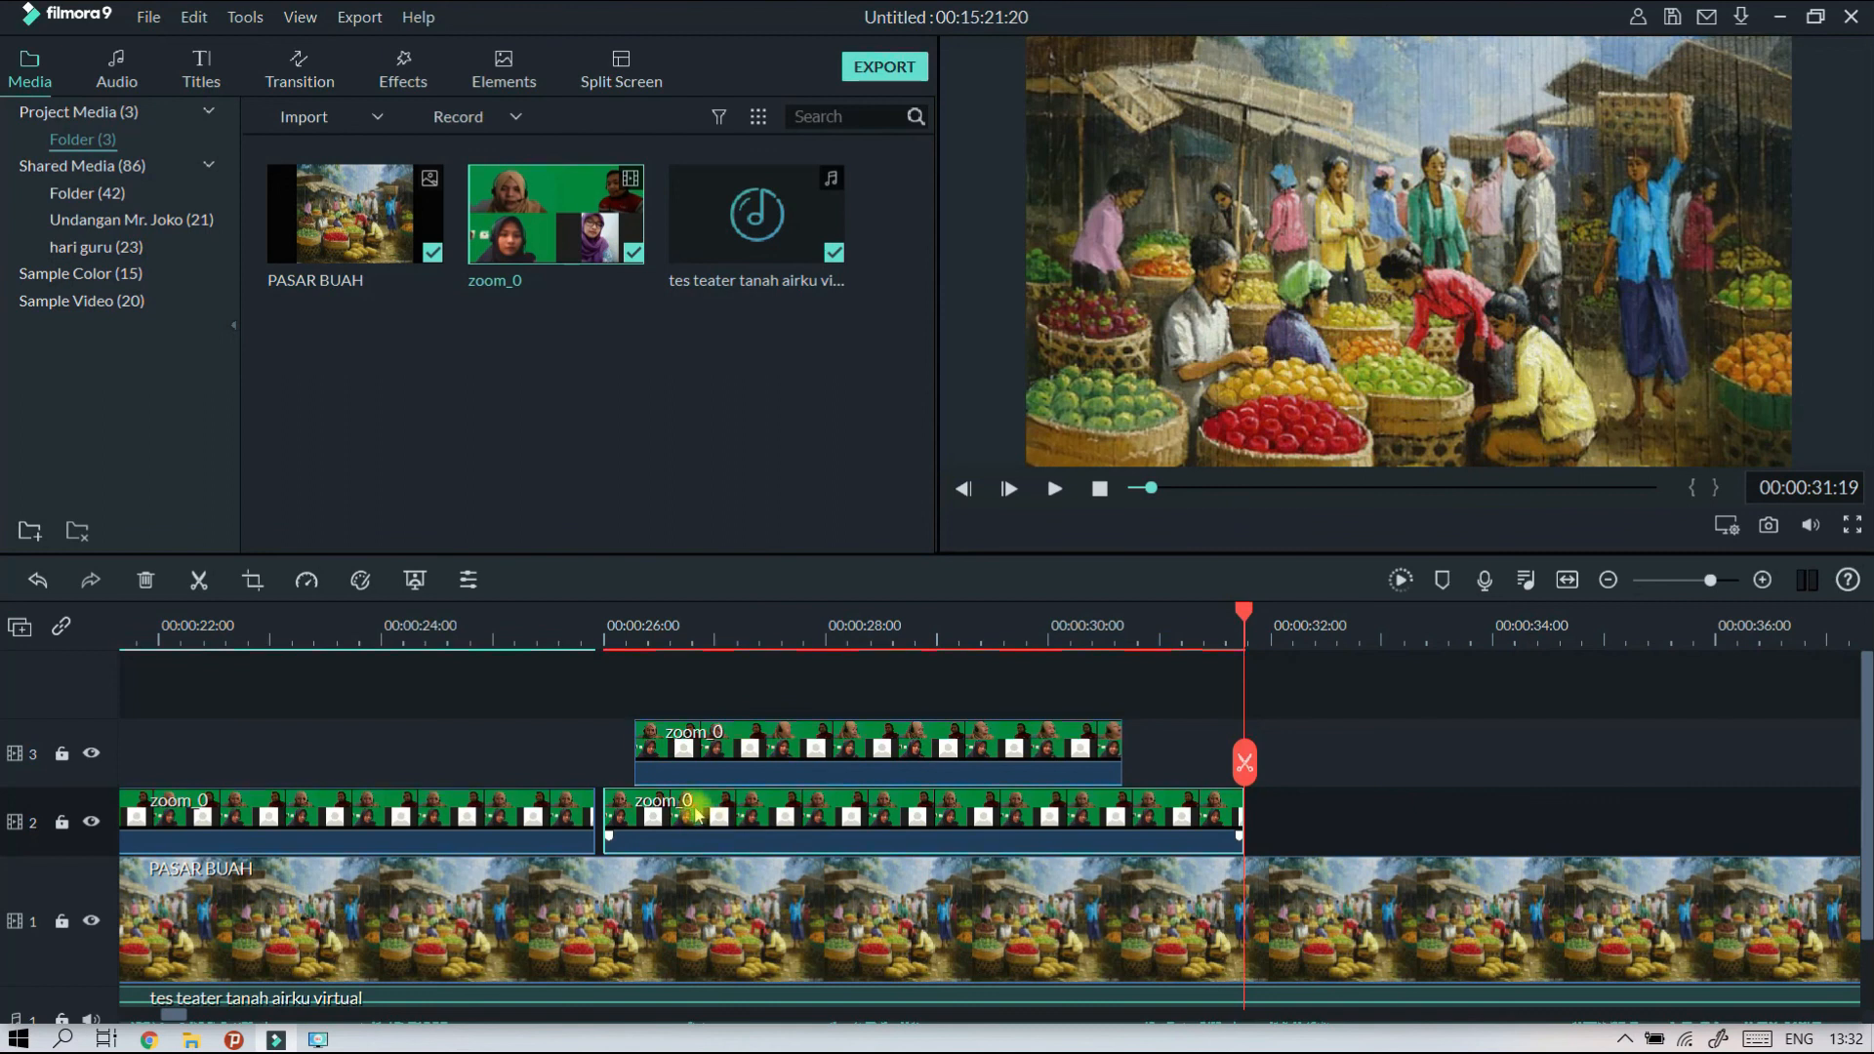
Shift the pasted zoom_0 clip slightly earlier on track 2 to close the gap after the first clip.
{"action": "left_click_drag", "start_coordinate": [723, 807], "coordinate": [713, 803]}
{"action": "left_click_drag", "start_coordinate": [687, 637], "coordinate": [866, 645]}
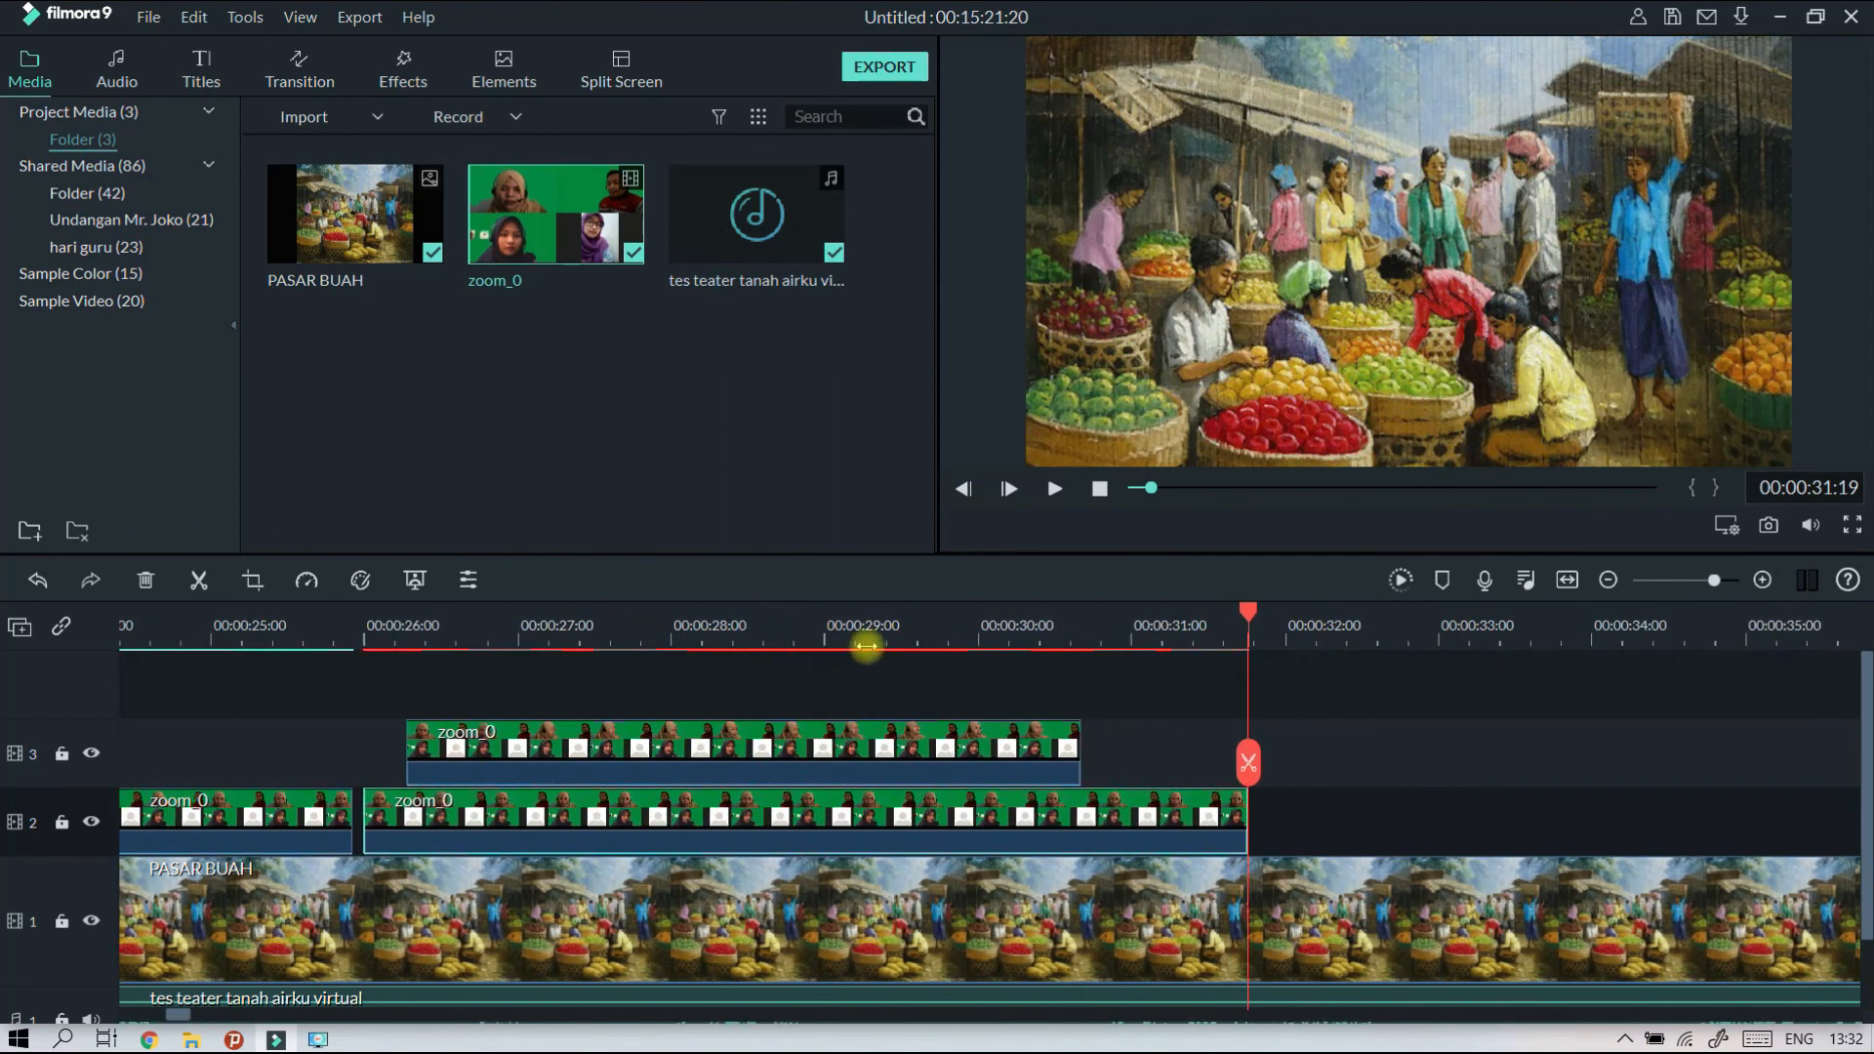
{"action": "left_click_drag", "start_coordinate": [540, 814], "coordinate": [535, 816]}
{"action": "left_click_drag", "start_coordinate": [390, 812], "coordinate": [375, 813]}
{"action": "left_click_drag", "start_coordinate": [356, 641], "coordinate": [507, 651]}
{"action": "left_click_drag", "start_coordinate": [517, 818], "coordinate": [425, 819]}
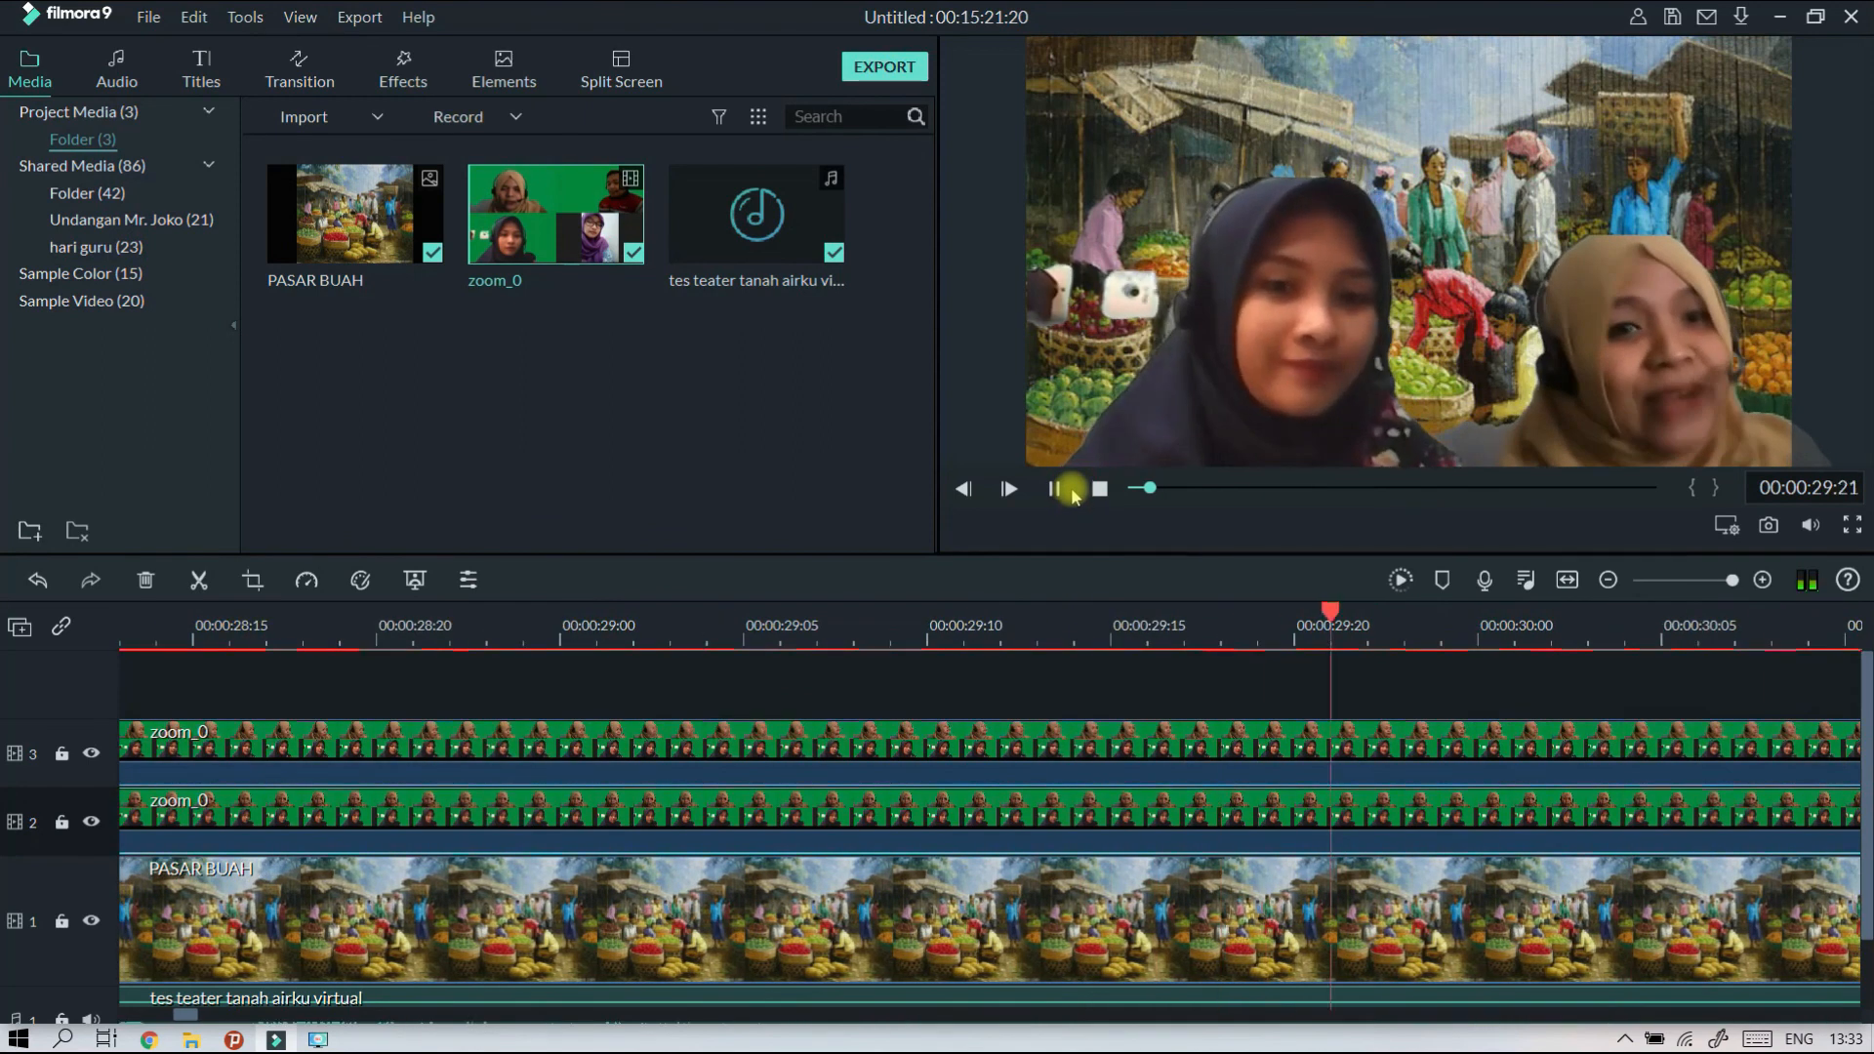
Scale down the track 3 speaker and place her in the frame's lower left, and nudge the track 2 speaker slightly up on the right.
{"action": "left_click", "coordinate": [1070, 491]}
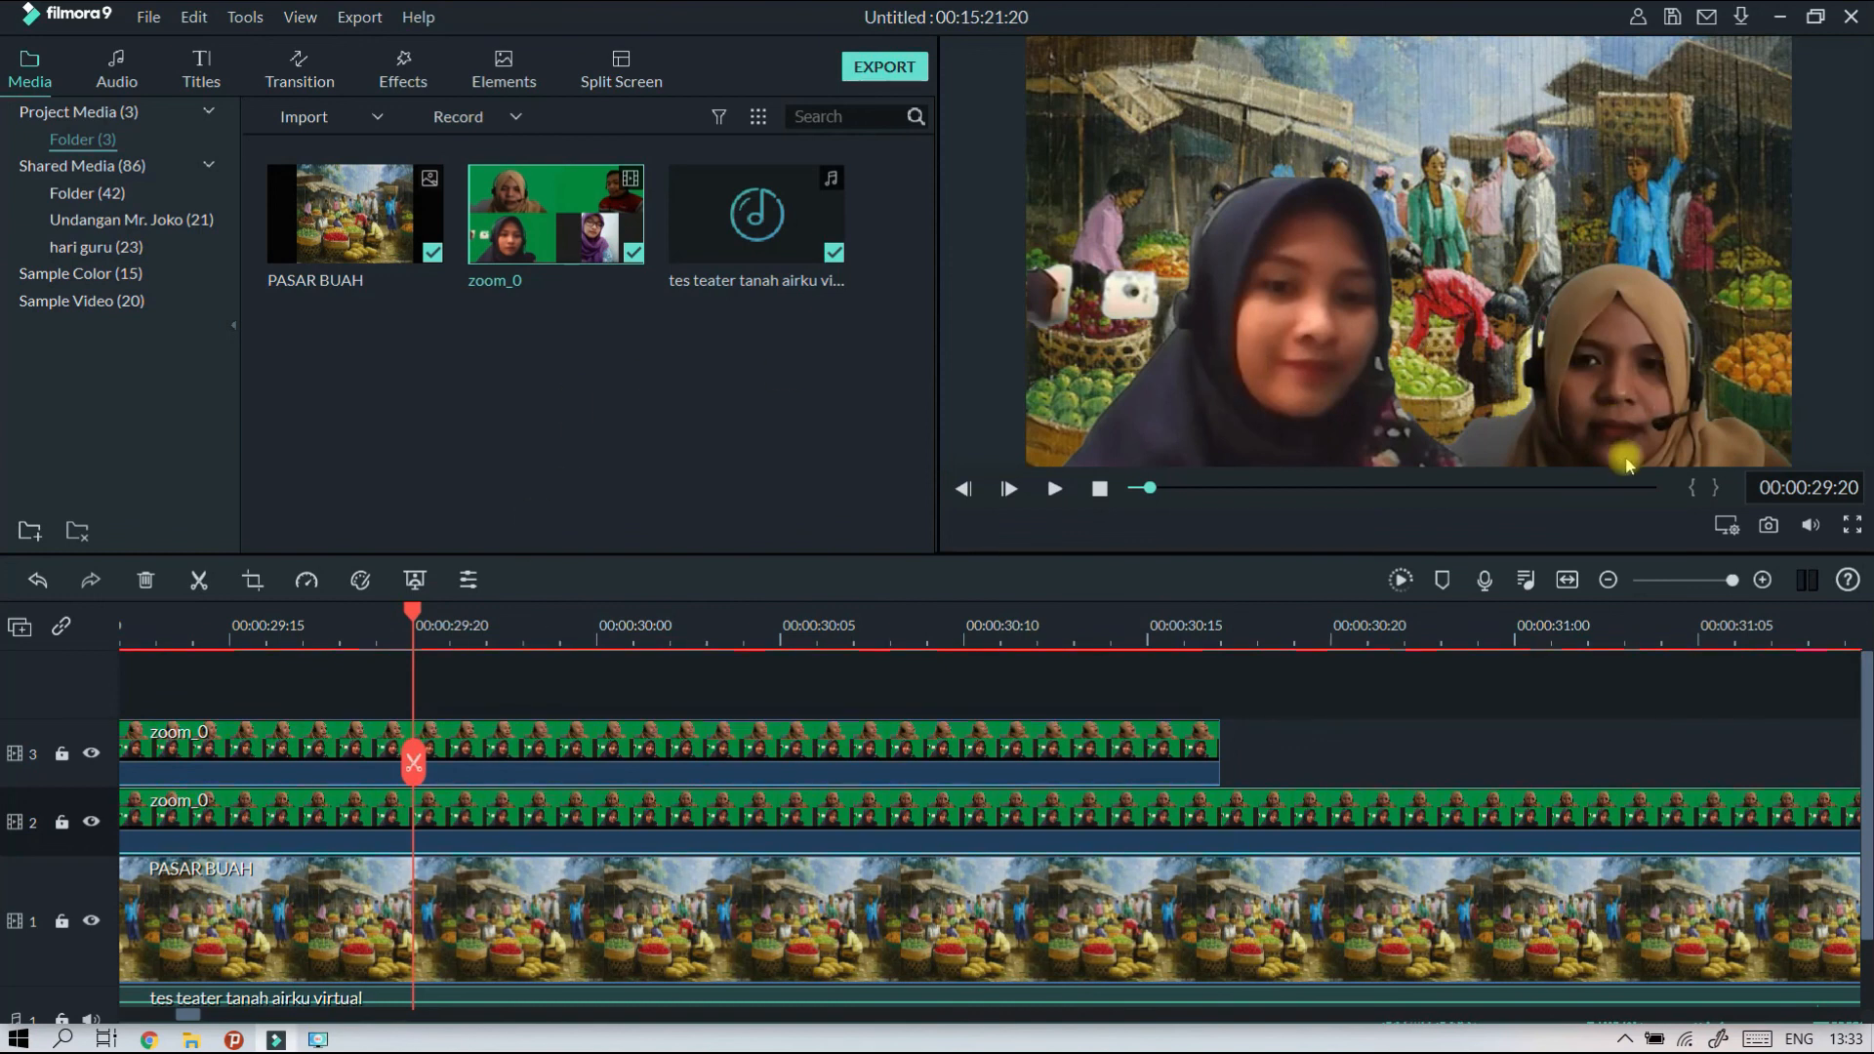
{"action": "left_click", "coordinate": [1281, 353]}
{"action": "left_click_drag", "start_coordinate": [1573, 177], "coordinate": [1473, 238]}
{"action": "mouse_move", "coordinate": [1268, 319]}
{"action": "left_mouse_down"}
{"action": "mouse_move", "coordinate": [1200, 347]}
{"action": "mouse_move", "coordinate": [1258, 341]}
{"action": "left_mouse_up"}
{"action": "left_click", "coordinate": [1652, 371]}
{"action": "mouse_move", "coordinate": [1652, 375]}
{"action": "left_mouse_down"}
{"action": "mouse_move", "coordinate": [1620, 376]}
{"action": "mouse_move", "coordinate": [1657, 381]}
{"action": "left_mouse_up"}
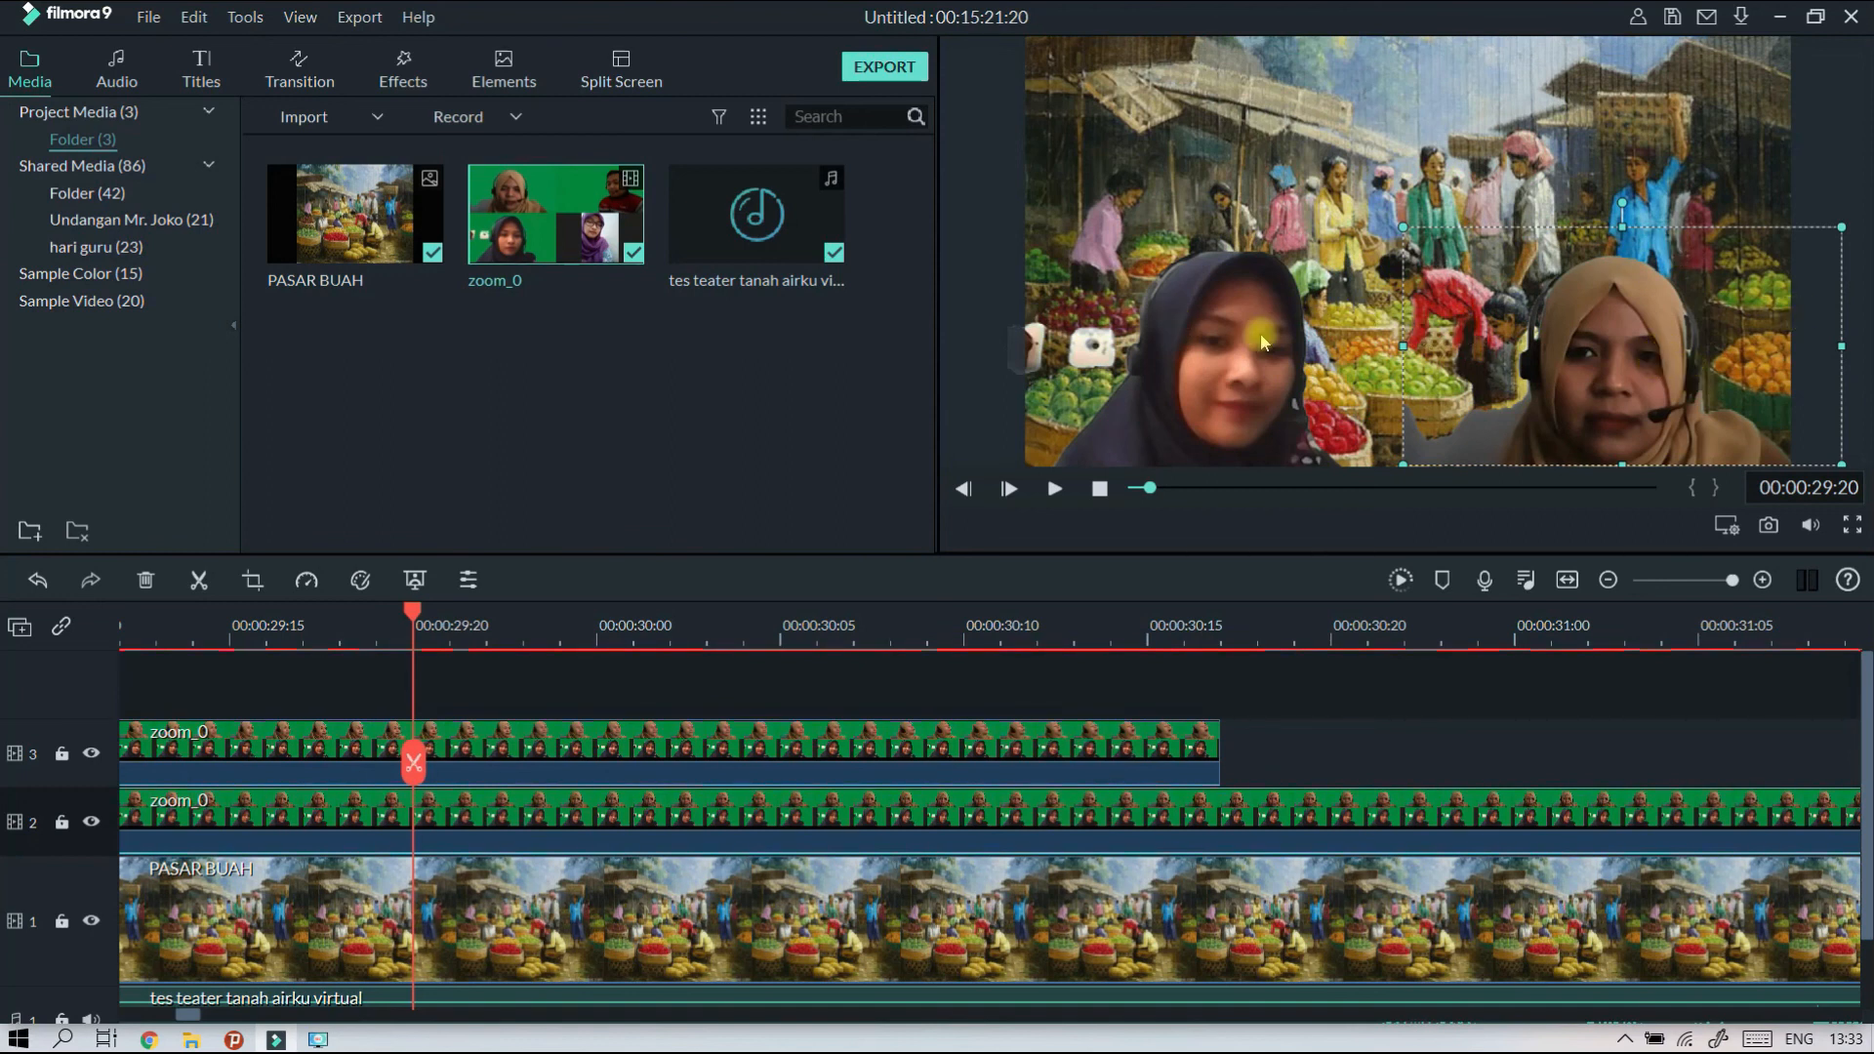
{"action": "mouse_move", "coordinate": [1248, 376]}
{"action": "left_mouse_down"}
{"action": "mouse_move", "coordinate": [1226, 378]}
{"action": "mouse_move", "coordinate": [1242, 378]}
{"action": "left_mouse_up"}
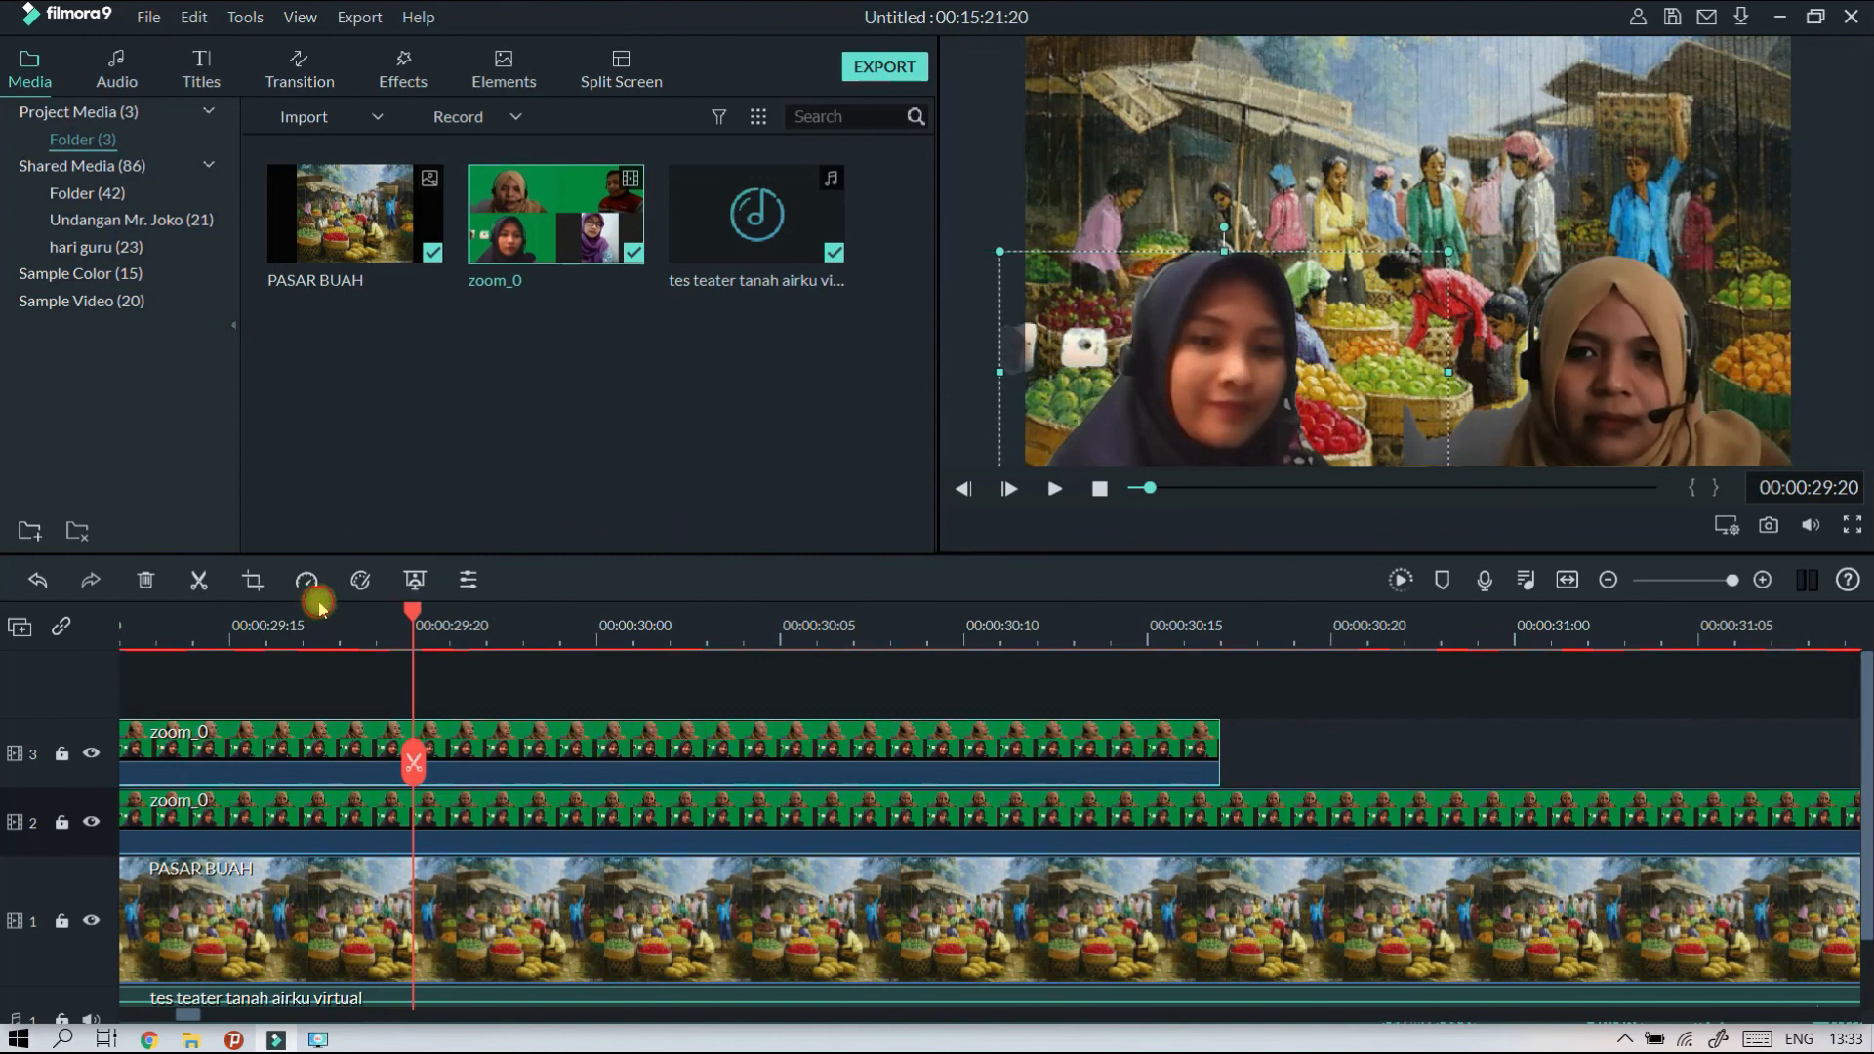
Play the overlapping zoom_0 clips past the end of the track 2 duplicate to check both speakers together.
{"action": "left_click", "coordinate": [361, 617]}
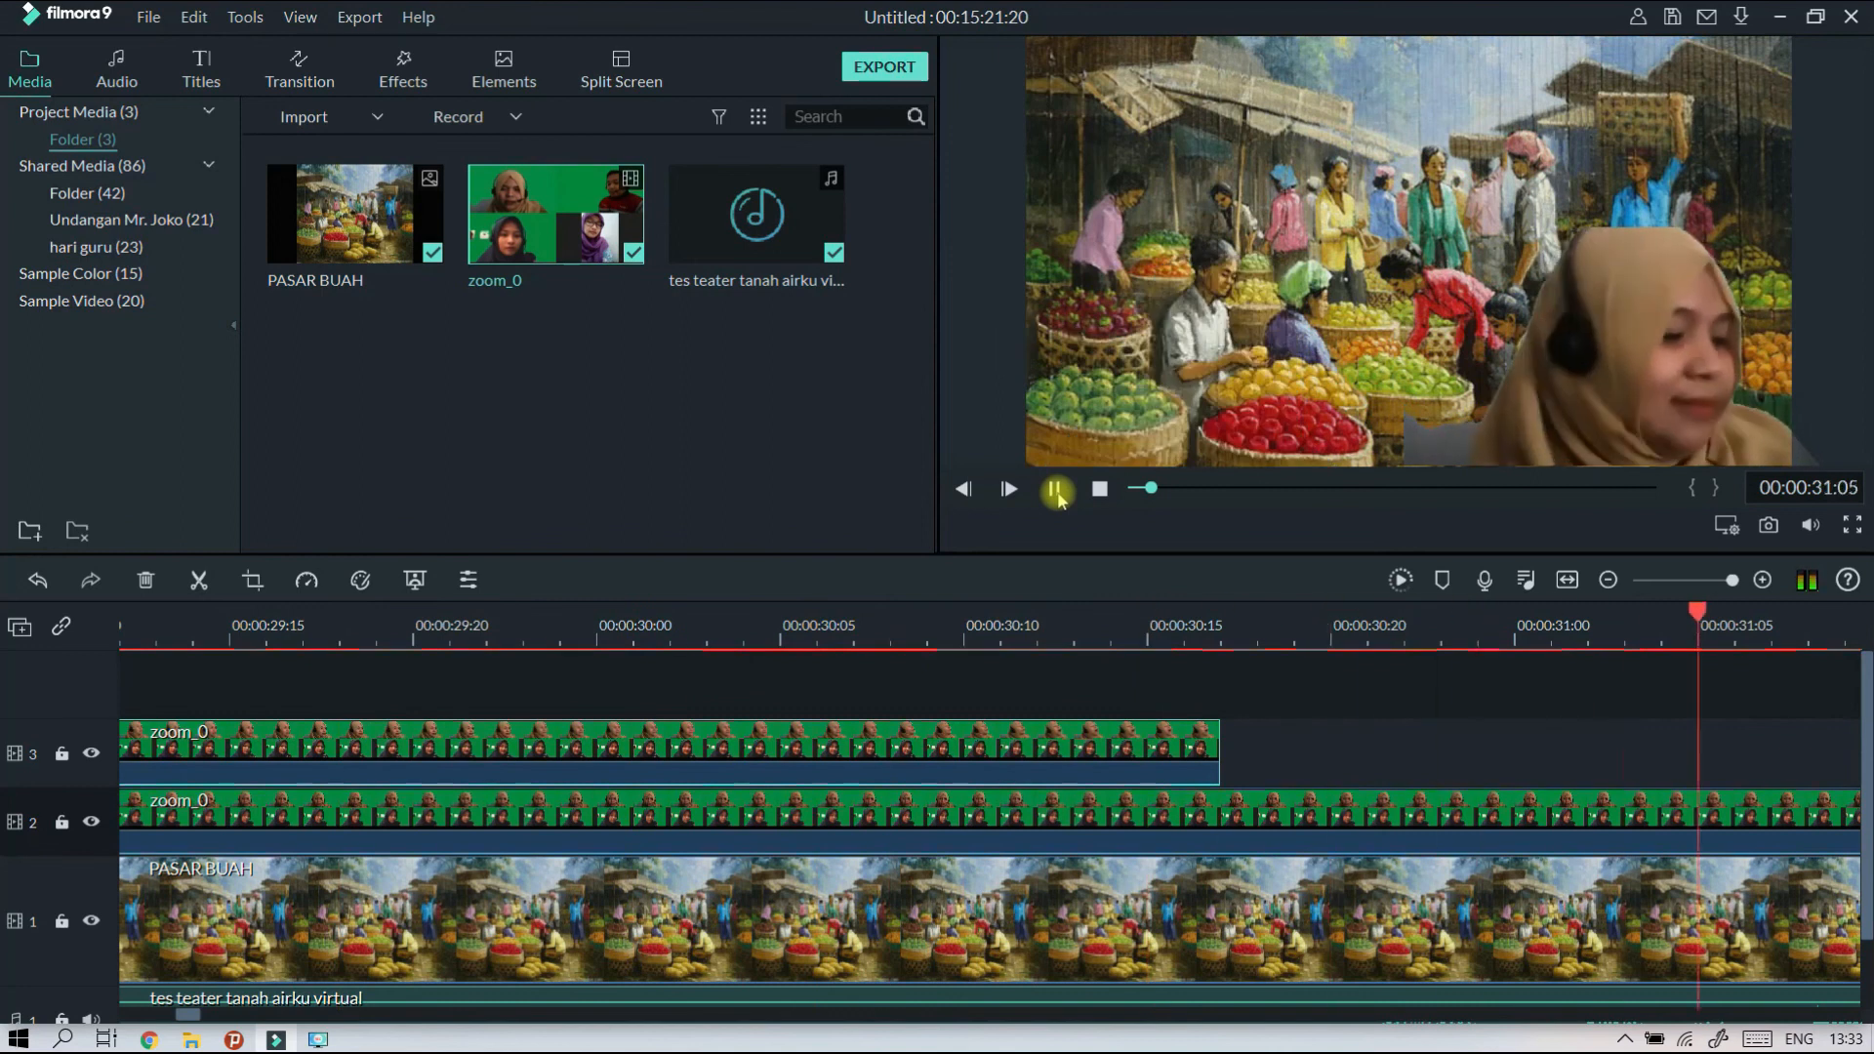
{"action": "left_click", "coordinate": [1055, 490]}
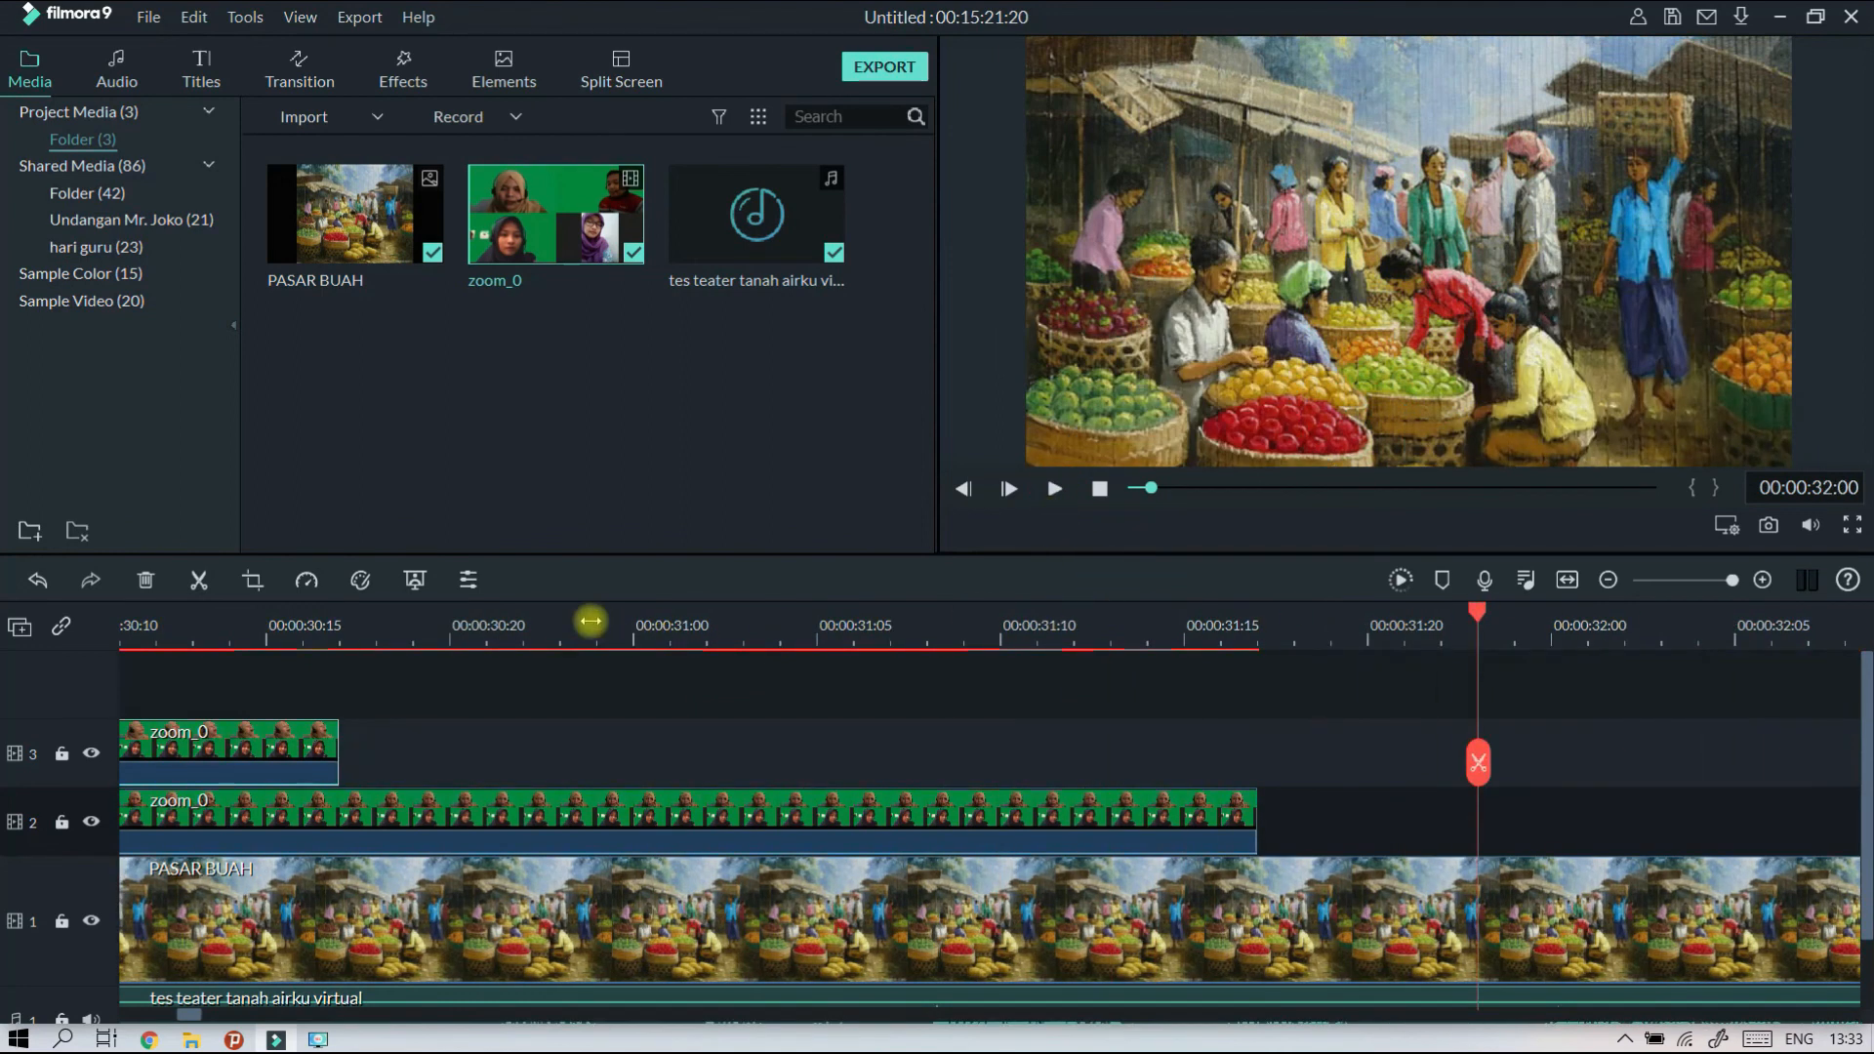